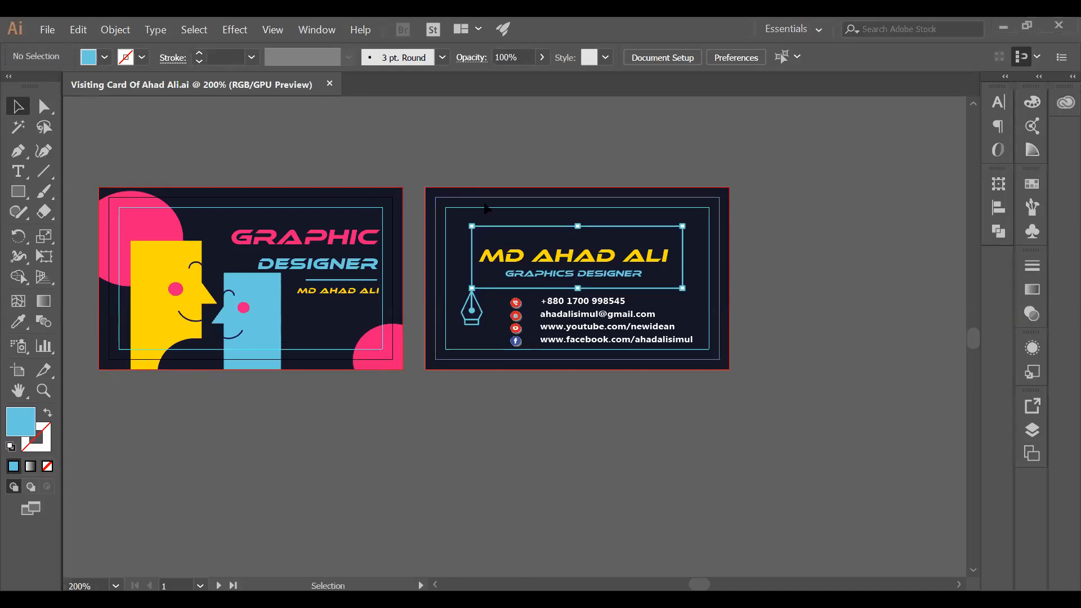
# Use Shape Builder with the border as key object to delete the back card's outer border region
pyautogui.moveTo(485, 208); pyautogui.dragTo(658, 387)
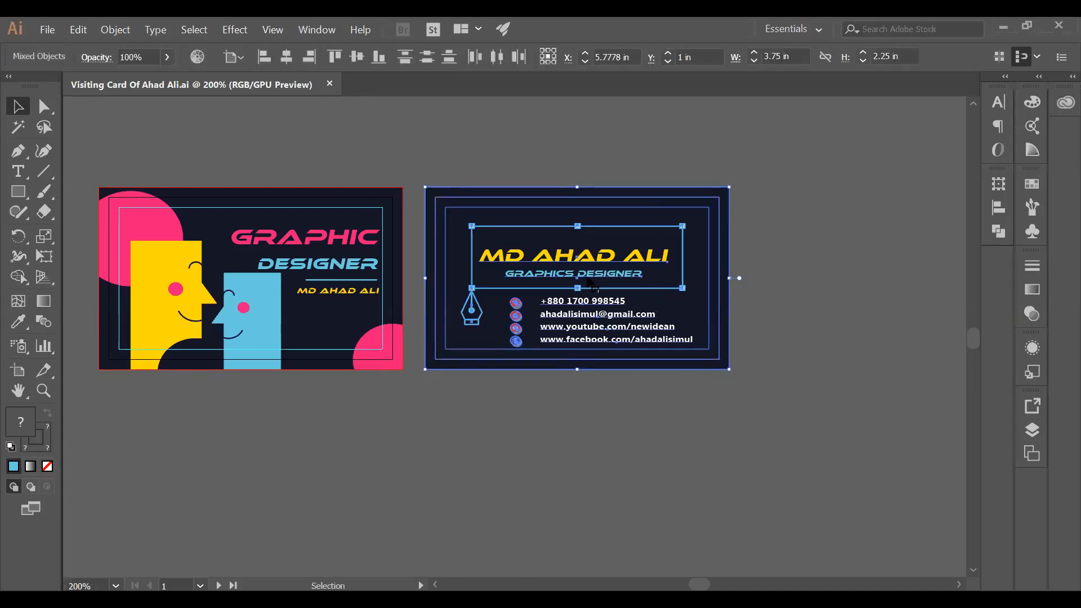
pyautogui.click(601, 348)
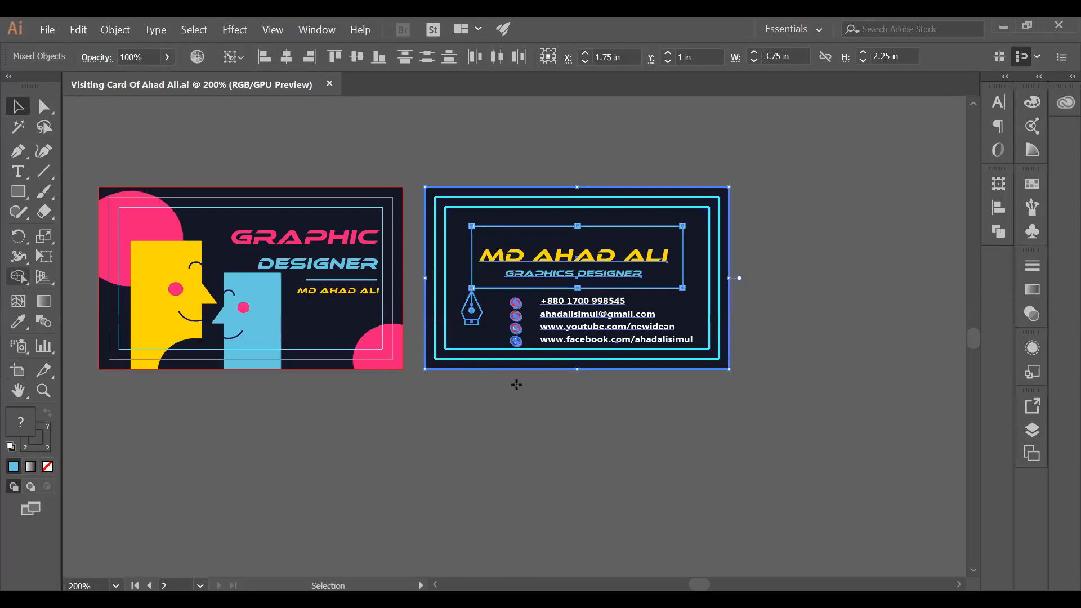
pyautogui.click(18, 276)
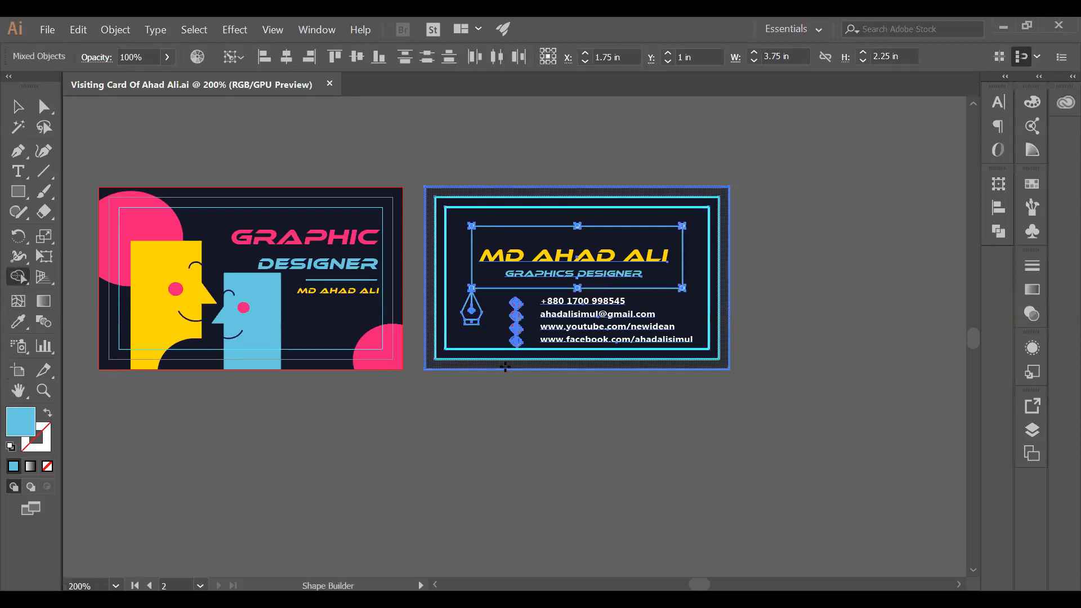
pyautogui.keyDown('alt'); pyautogui.click(504, 369); pyautogui.keyUp('alt')
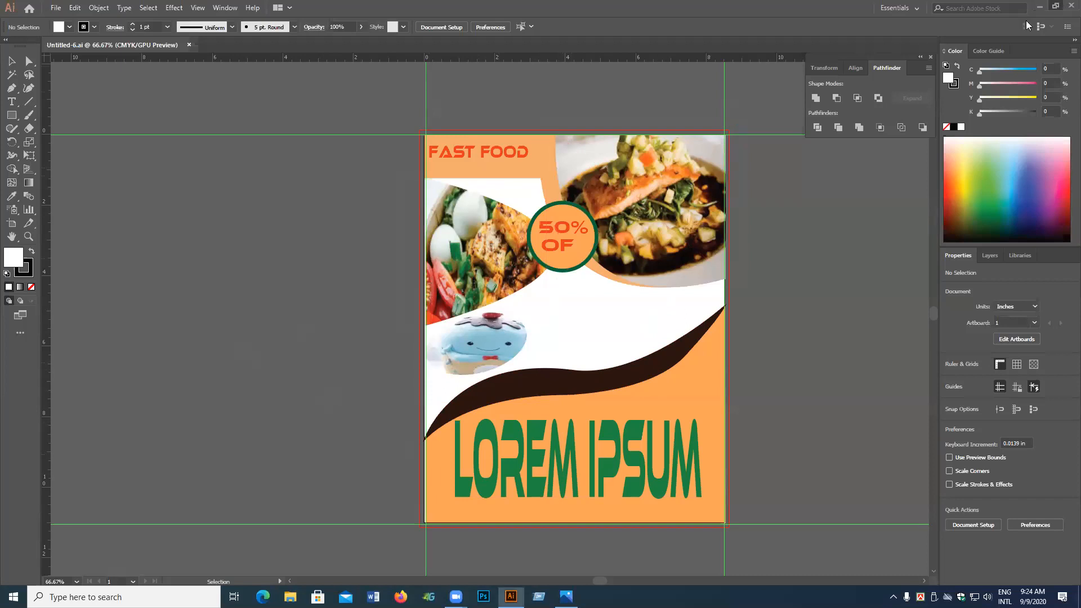
# Move the Illustrator window aside and open the HM.jpg reference image from the desktop
pyautogui.moveTo(608, 7); pyautogui.dragTo(505, 49)
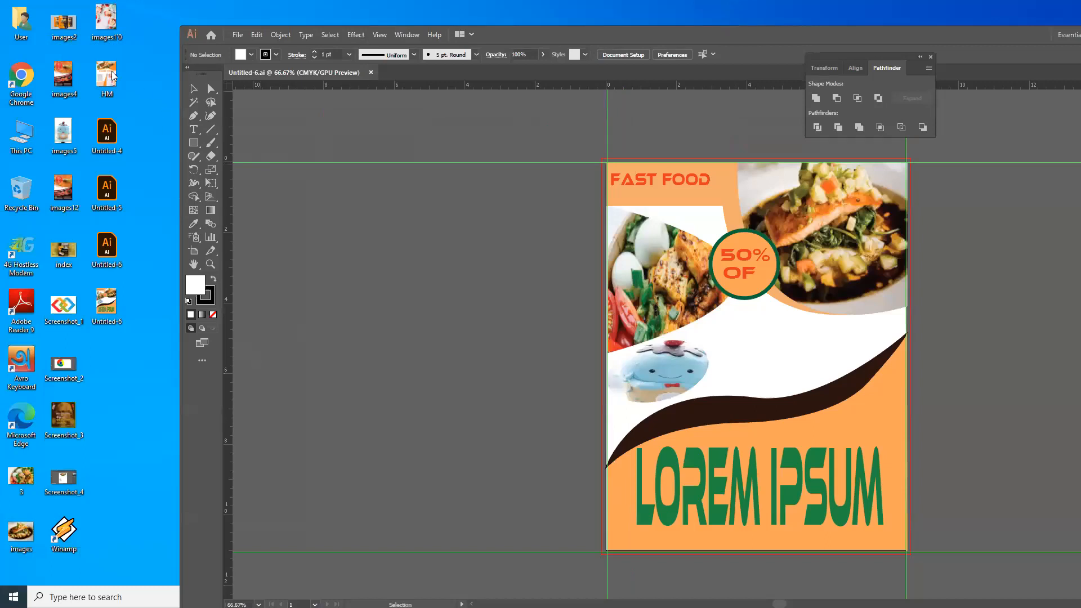
pyautogui.click(113, 75)
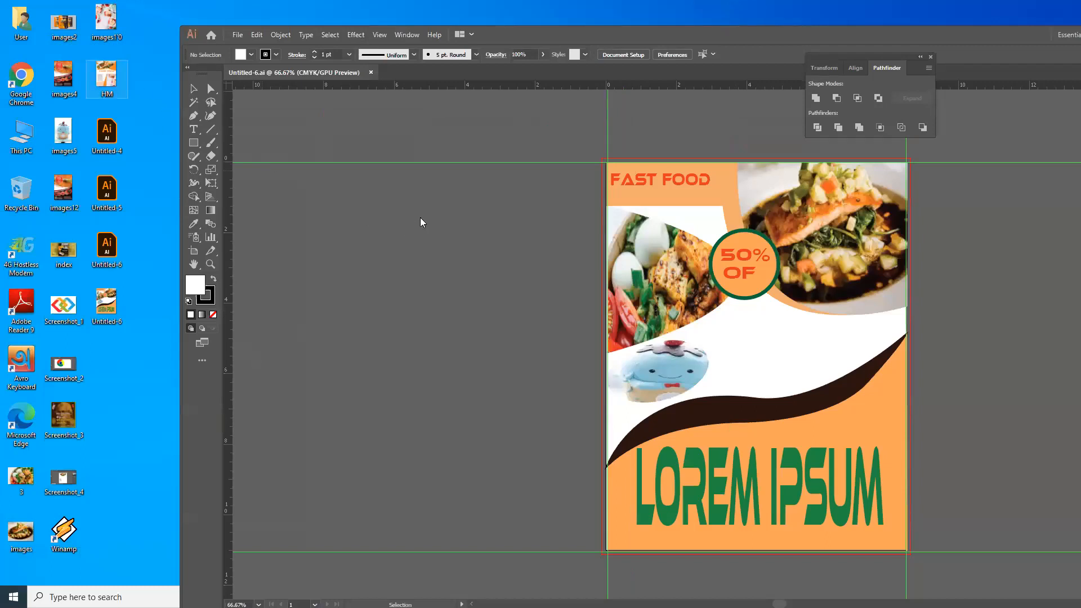
pyautogui.press('Return')
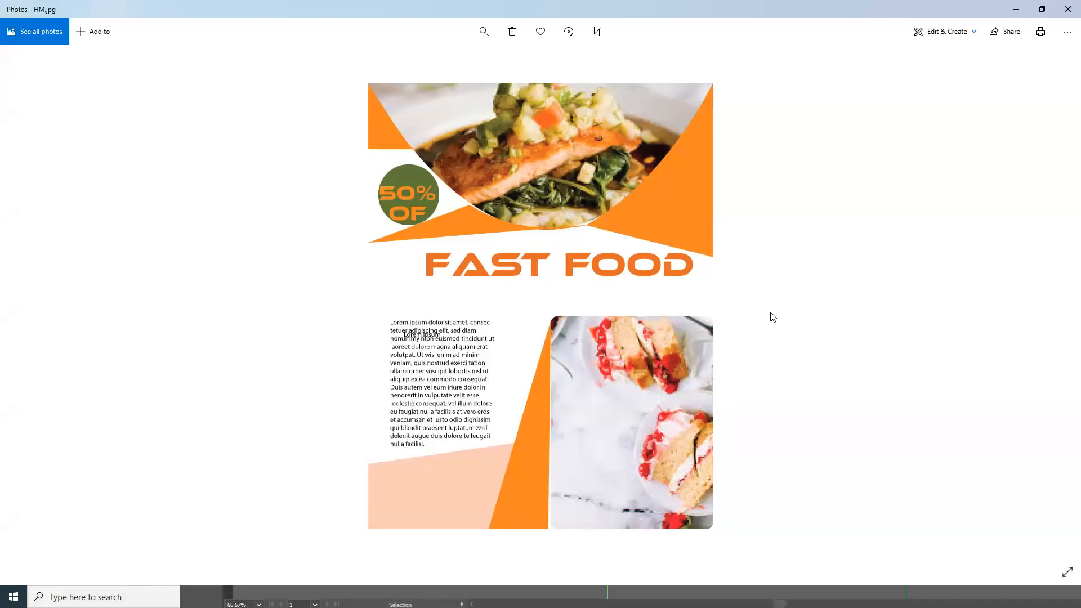
# Close the HM.jpg reference flyer in Photos
pyautogui.click(1065, 5)
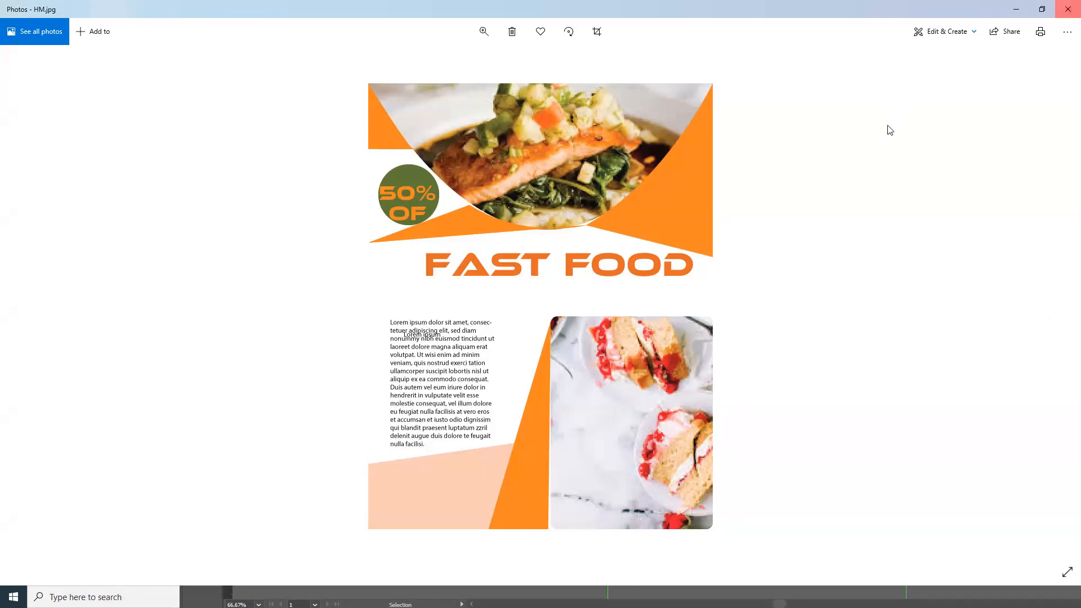
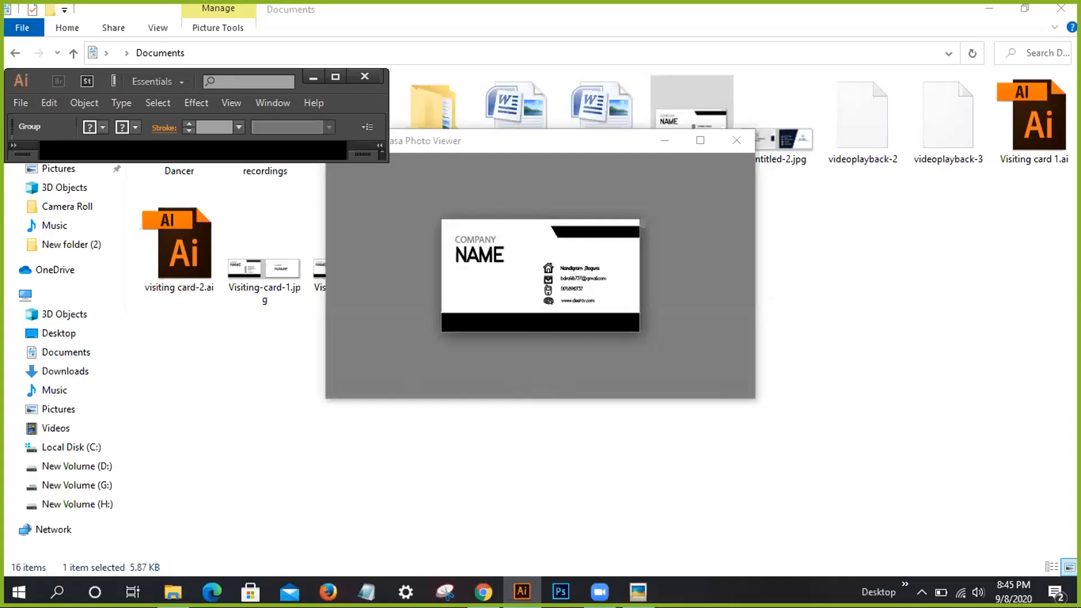
# Maximize Illustrator, clear the selection, and switch to the Untitled-34.ai document
pyautogui.click(335, 77)
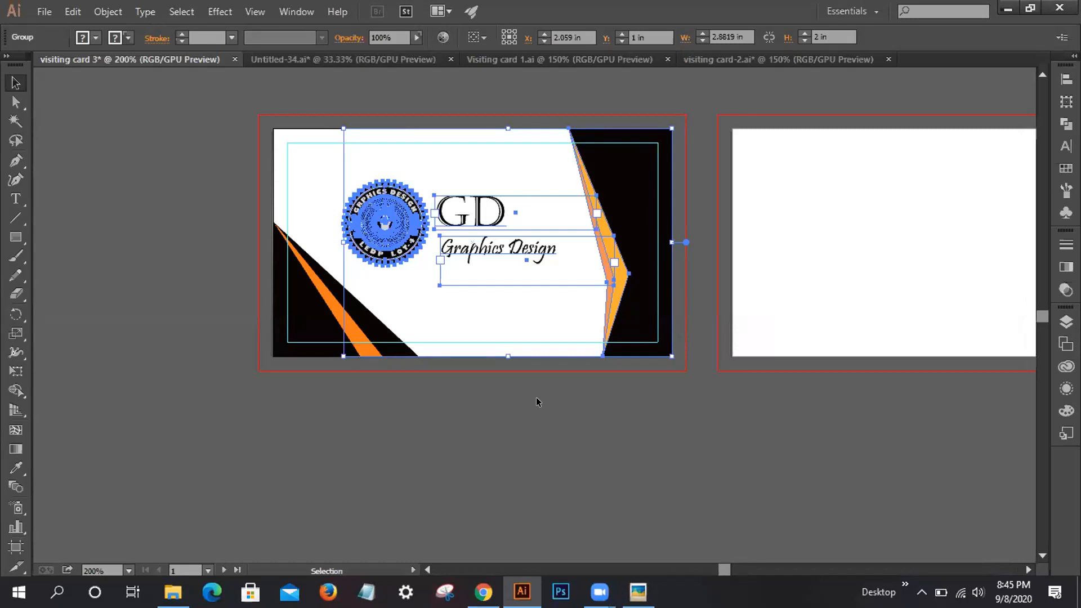
pyautogui.click(458, 438)
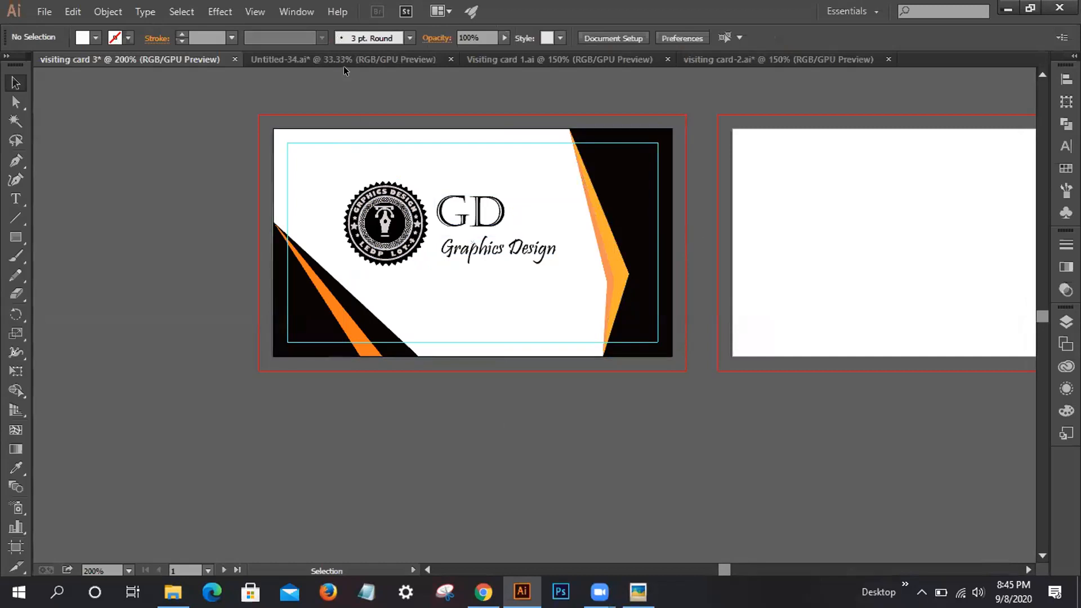
pyautogui.click(259, 59)
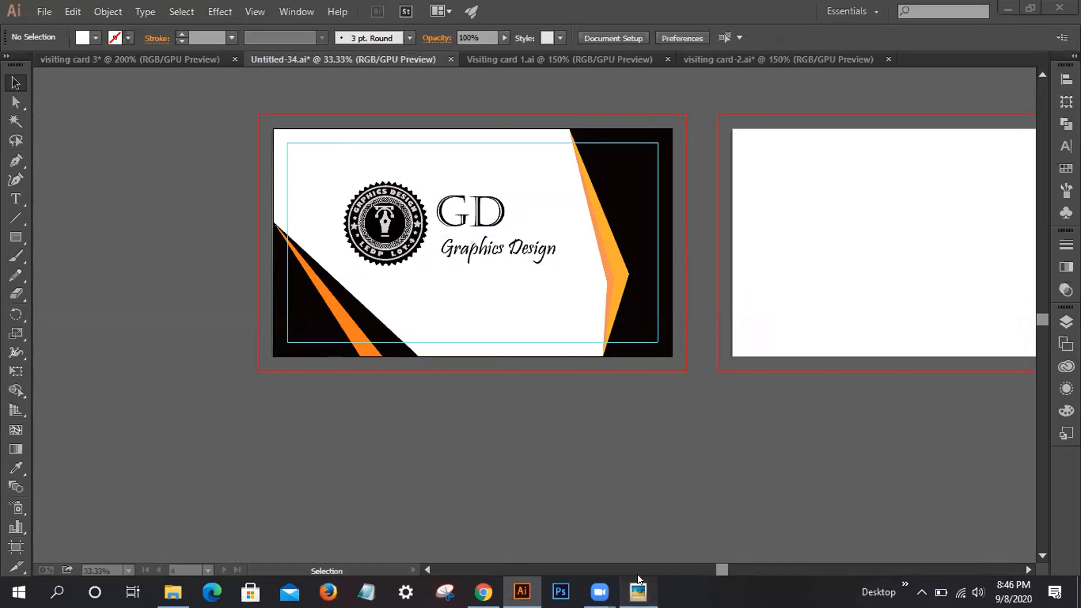
# Browse the sample card photos in Picasa up to the black-and-white COMPANY NAME card, then close it
pyautogui.click(638, 591)
pyautogui.click(561, 388)
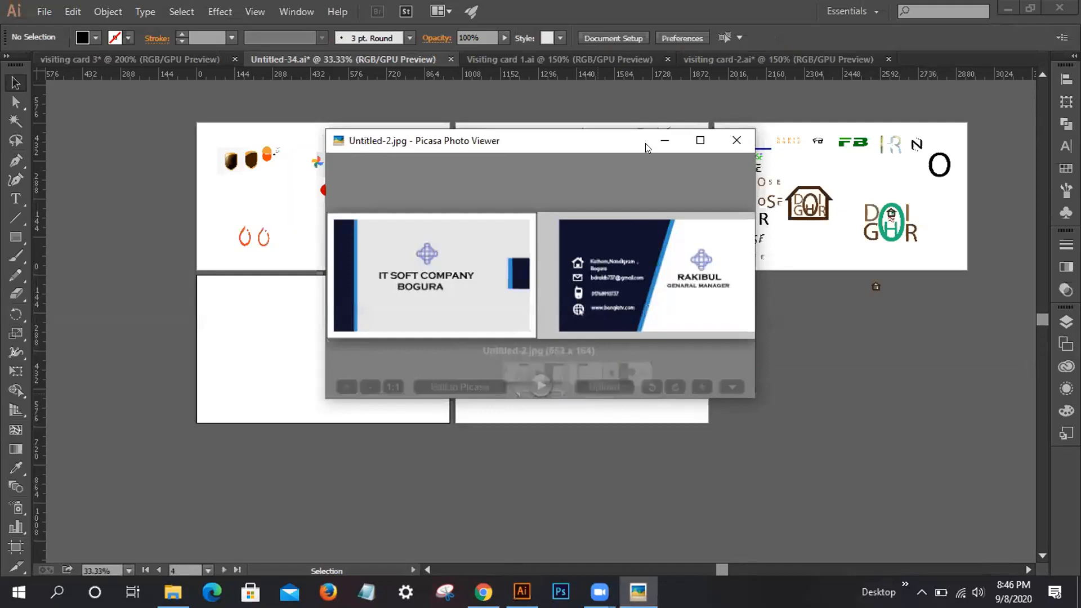
pyautogui.click(665, 140)
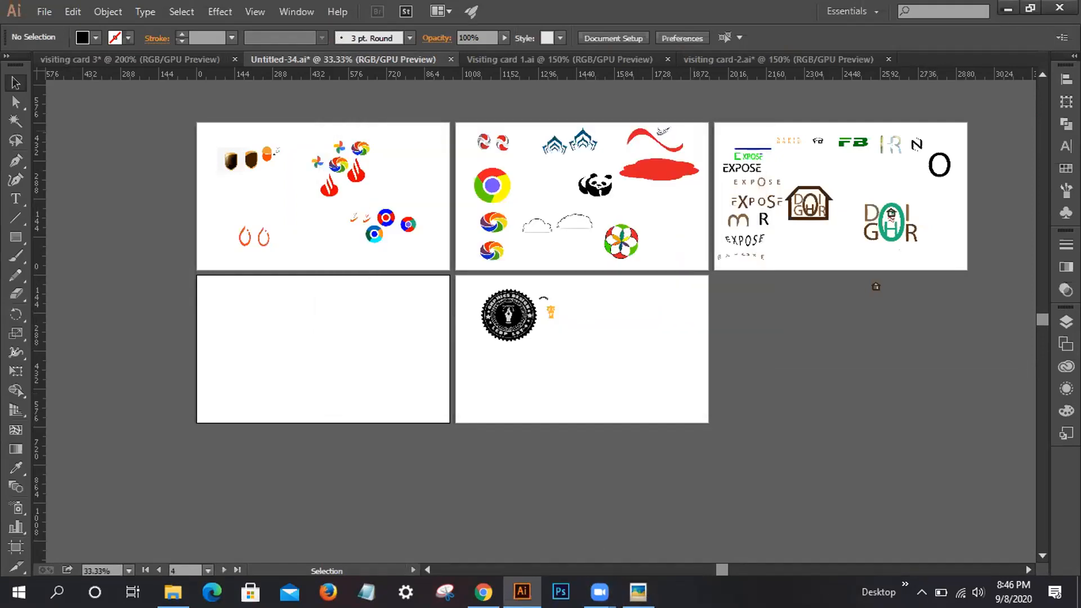
pyautogui.hotkey('alt', 'Tab')
pyautogui.click(699, 201)
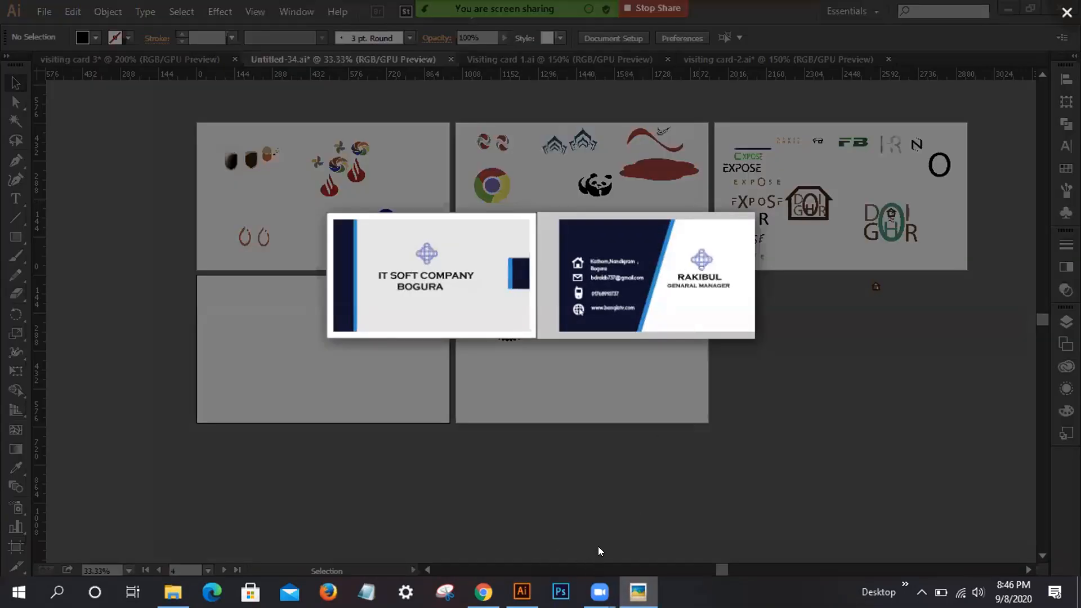
pyautogui.press('Right')
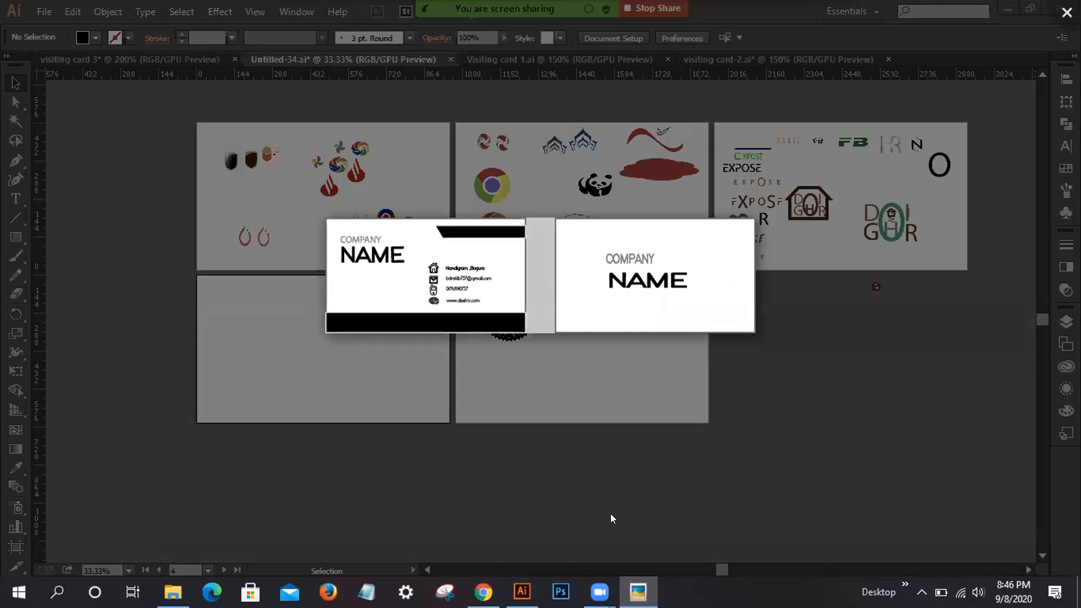
pyautogui.click(1064, 9)
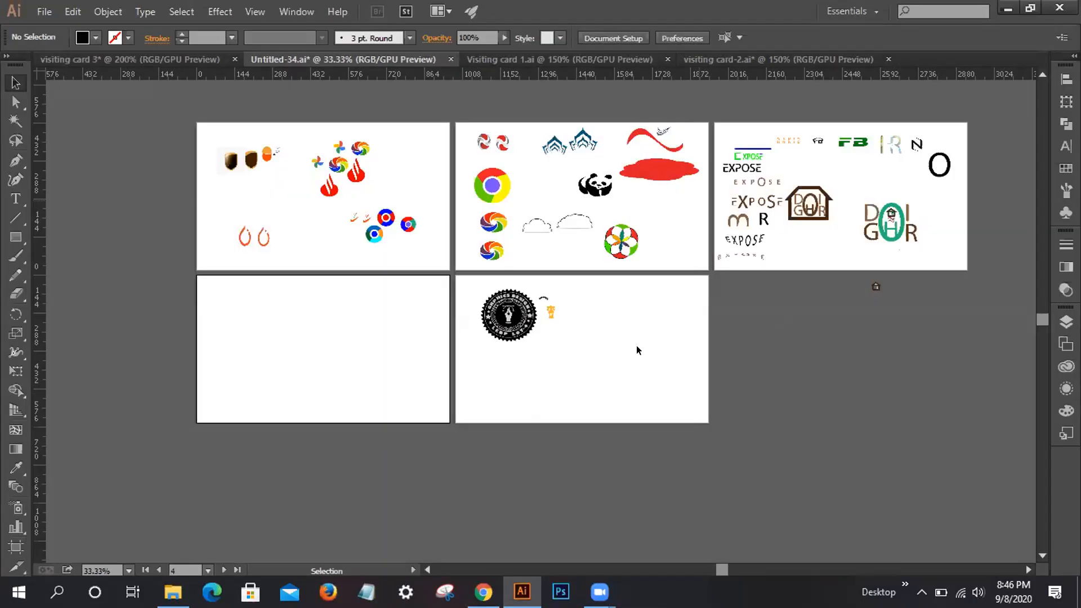
# Bring up the visiting card.ai document with the brown two-sided student card
pyautogui.click(490, 60)
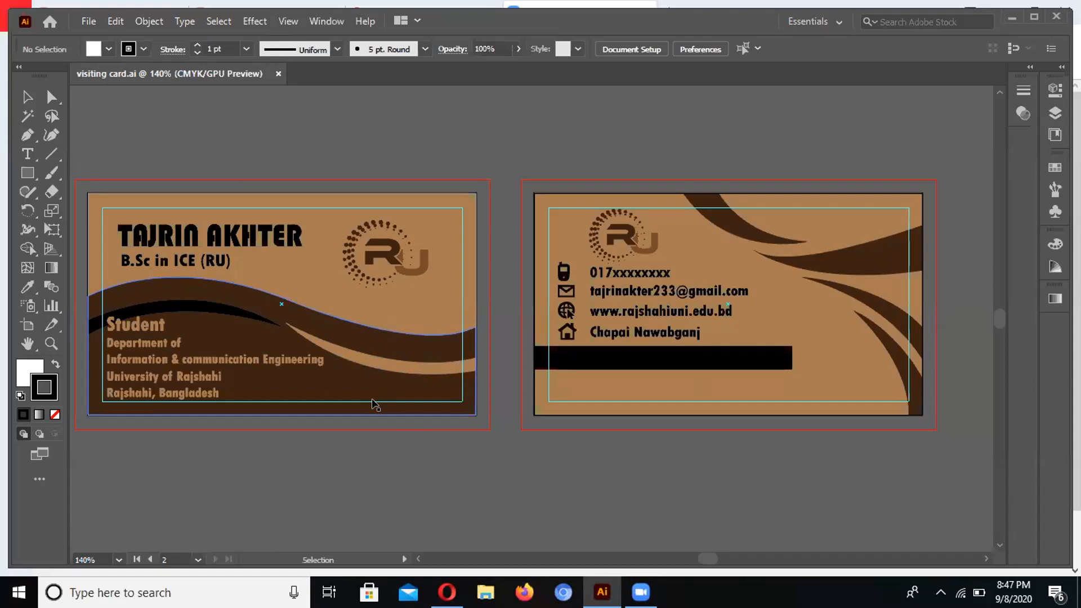
# Hide the guides and group the front card's name, wave shapes and department text
pyautogui.rightClick(372, 403)
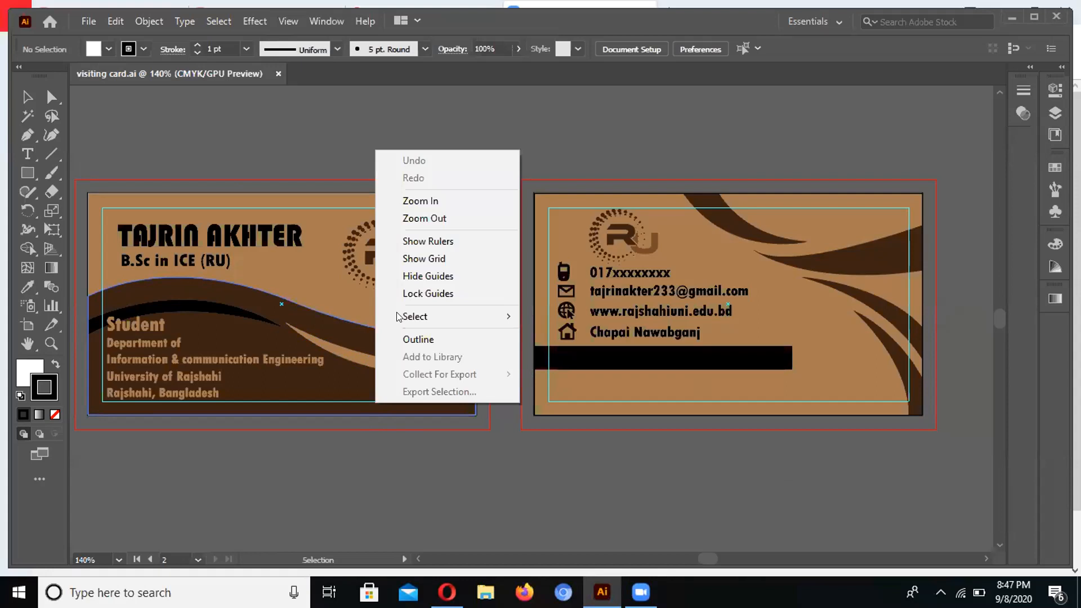
pyautogui.click(417, 276)
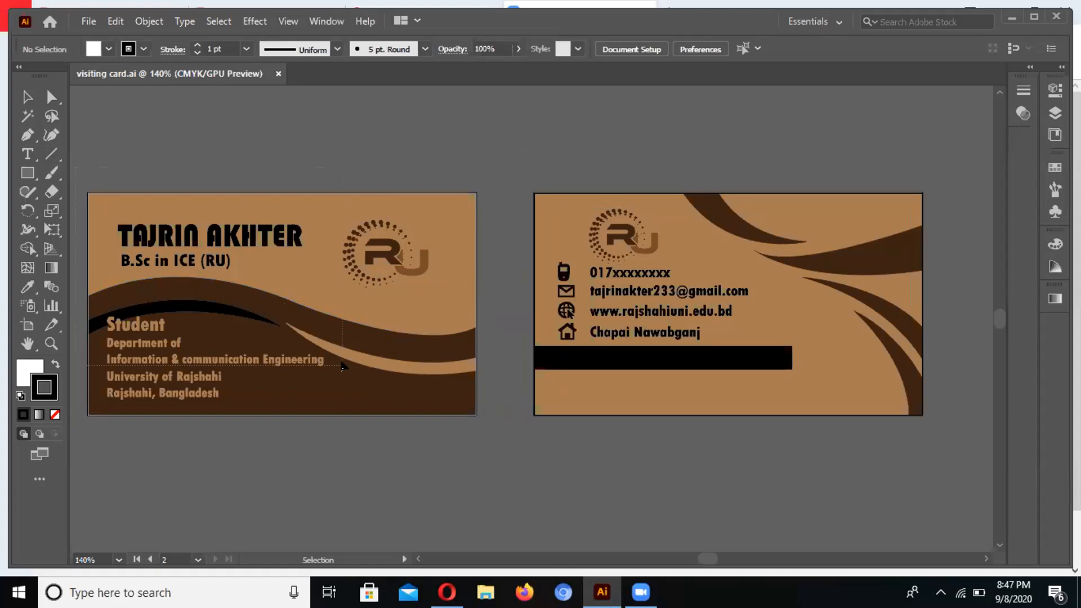
pyautogui.click(341, 367)
pyautogui.rightClick(343, 367)
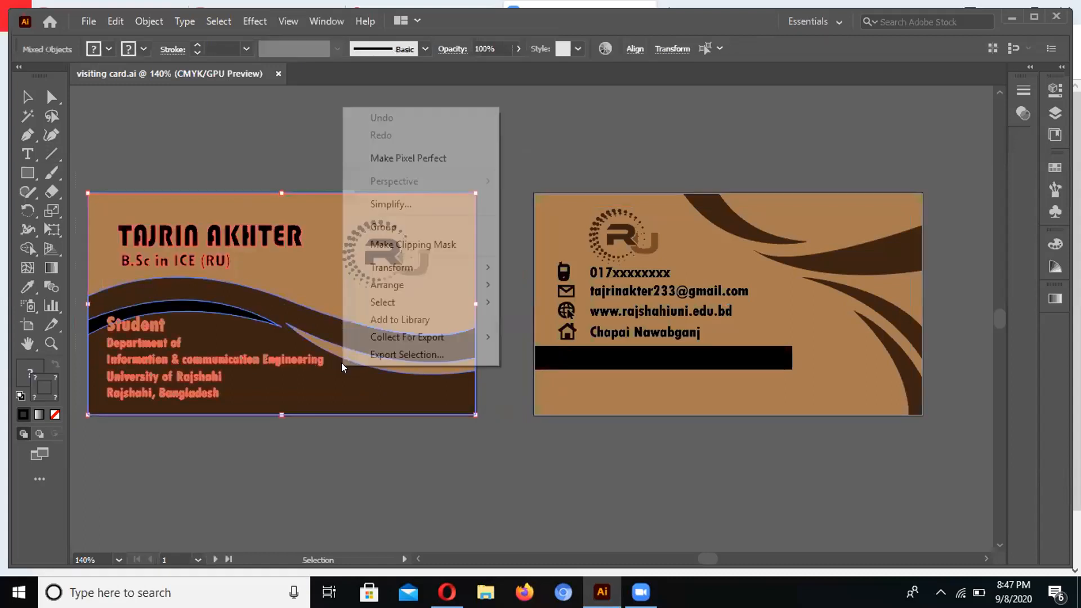
pyautogui.click(385, 234)
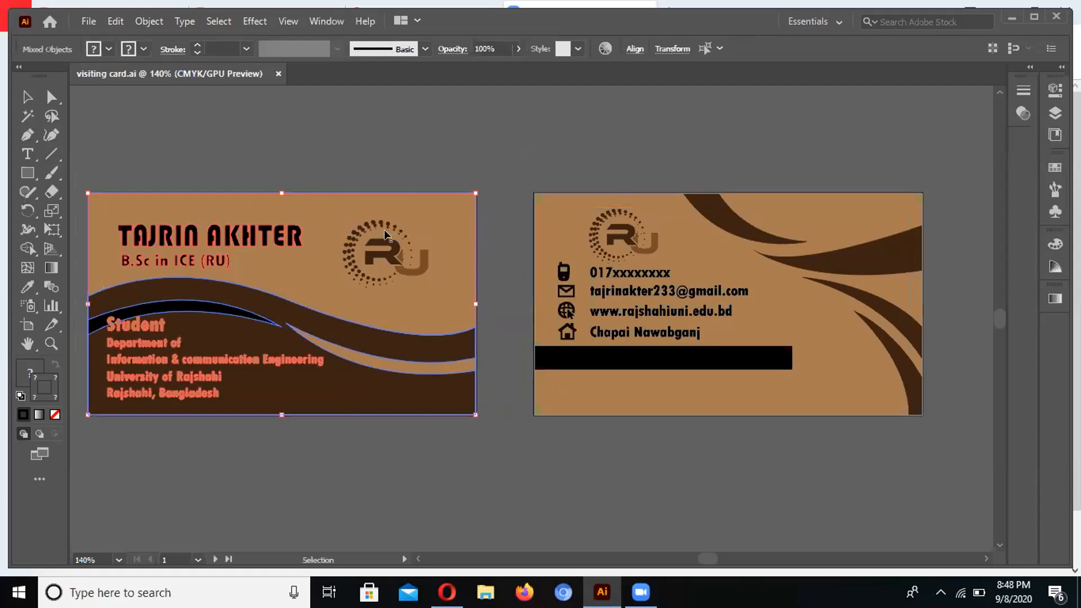
pyautogui.click(401, 130)
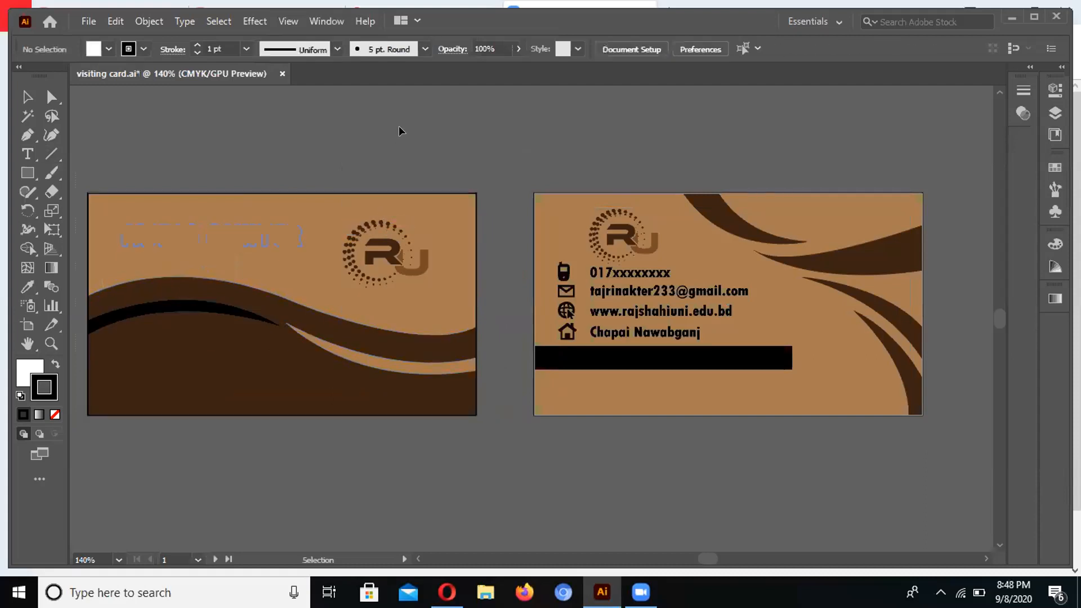
pyautogui.click(263, 227)
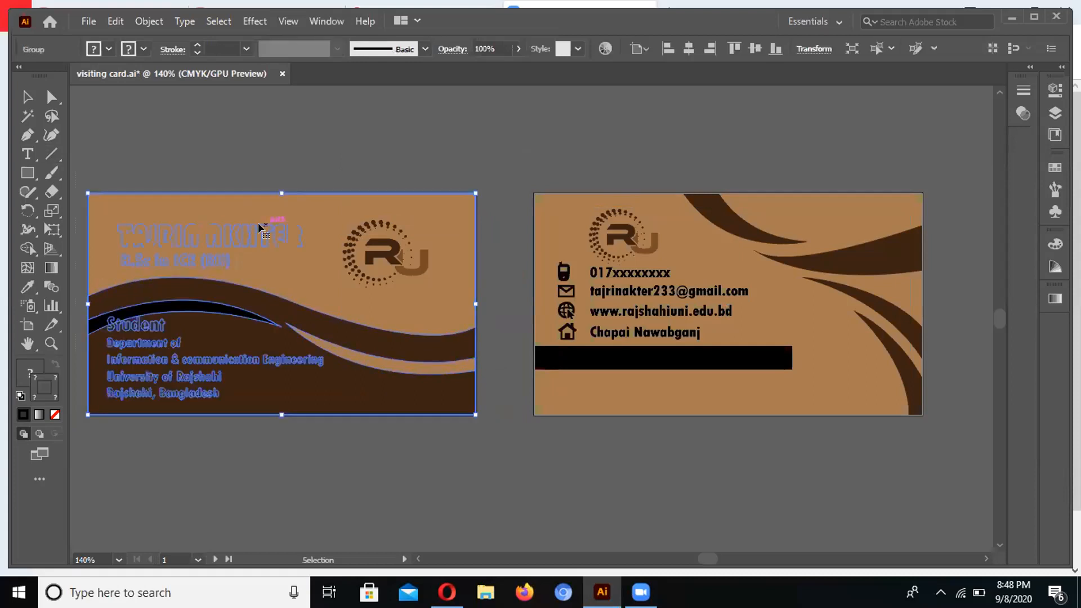
# Send the front card group to the back and ungroup its objects
pyautogui.rightClick(289, 262)
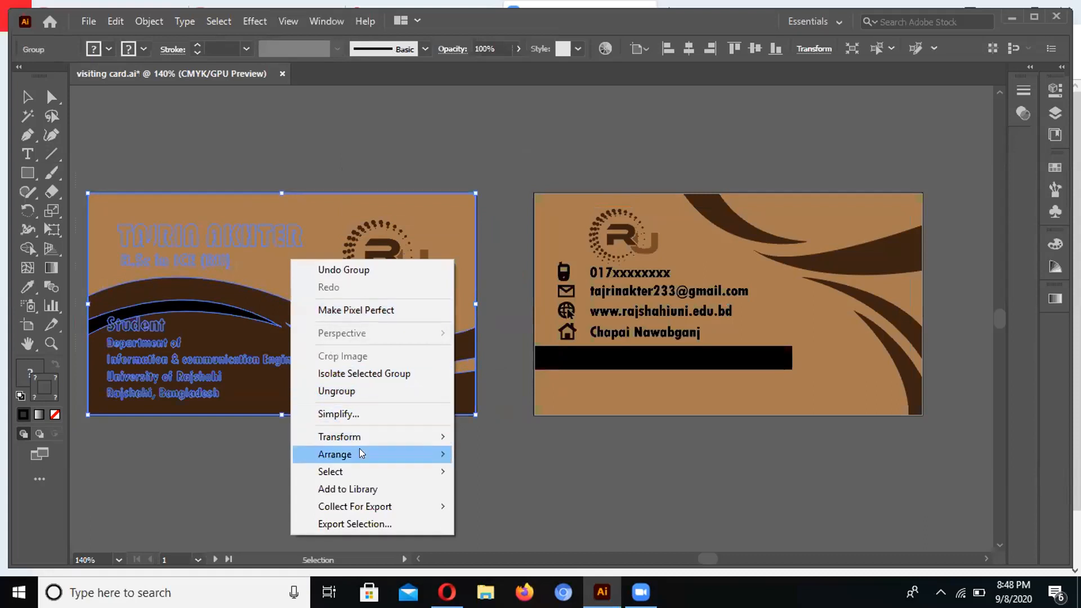
pyautogui.moveTo(360, 453)
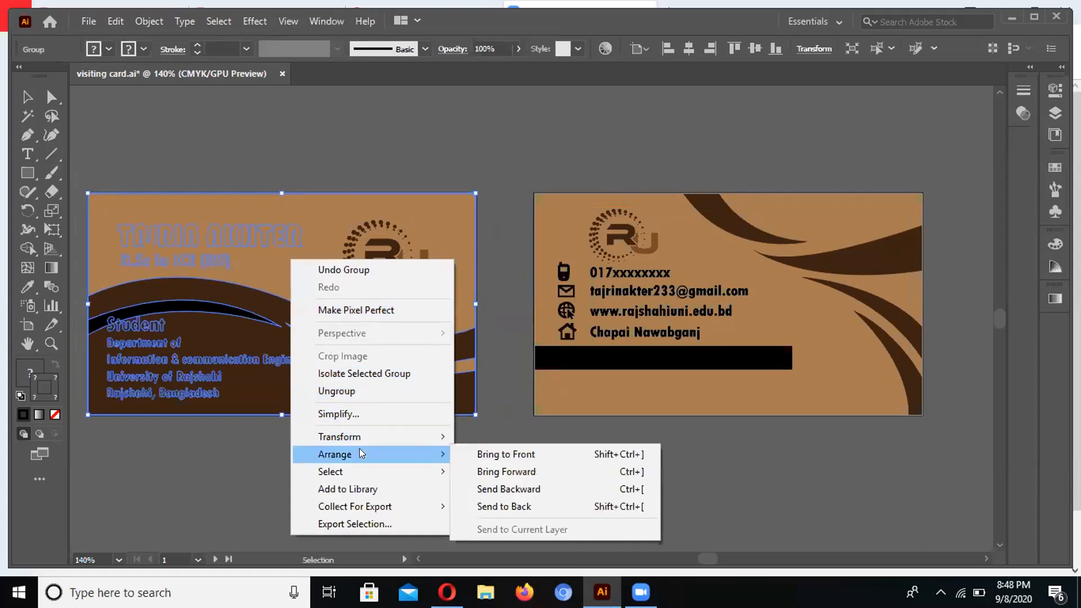
pyautogui.click(498, 506)
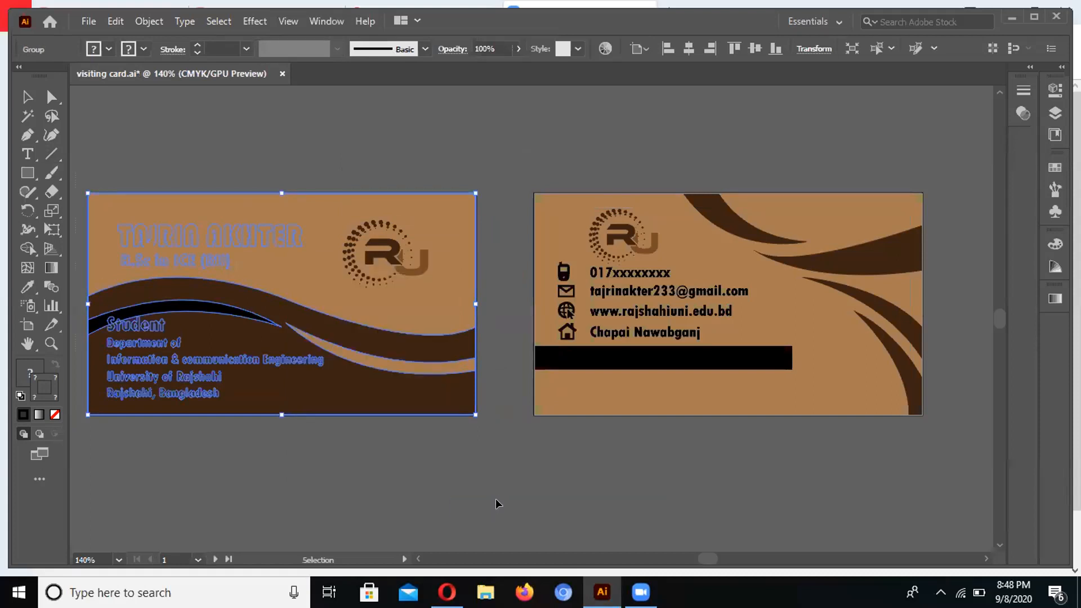
pyautogui.rightClick(369, 288)
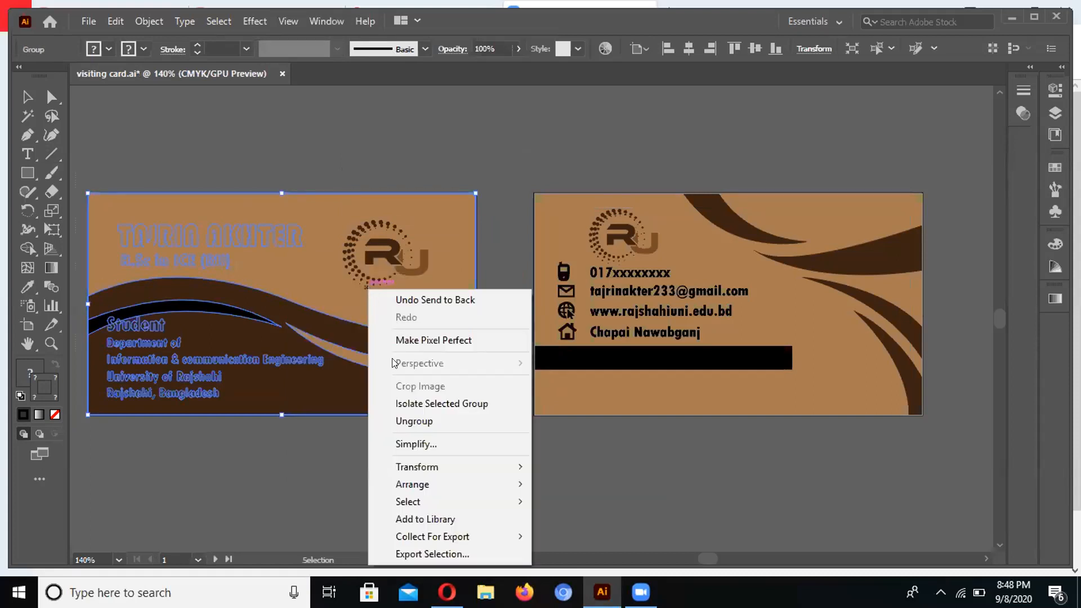
pyautogui.click(413, 421)
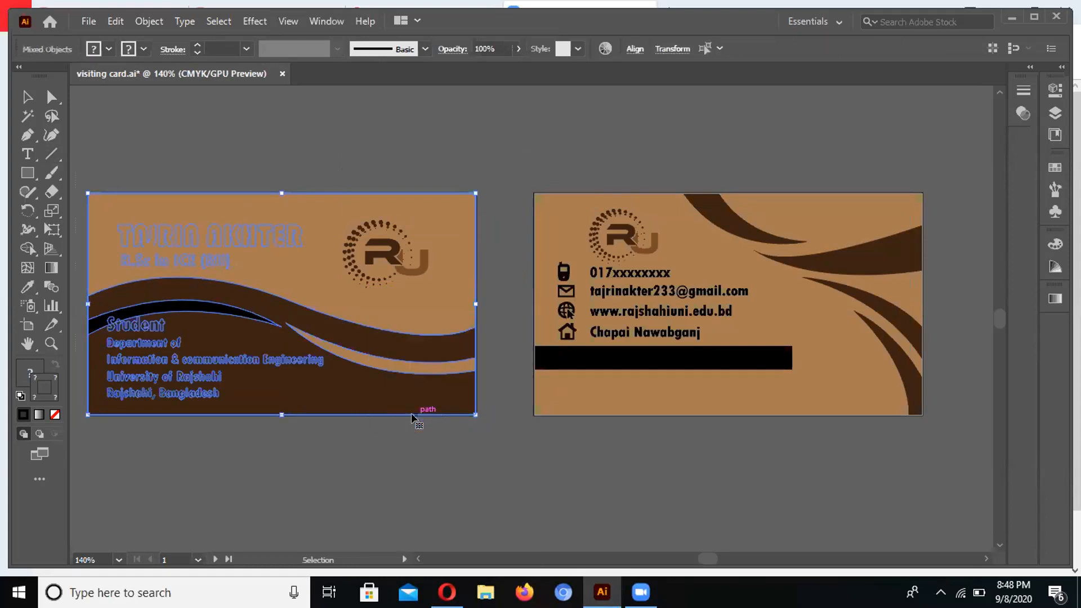
pyautogui.click(337, 462)
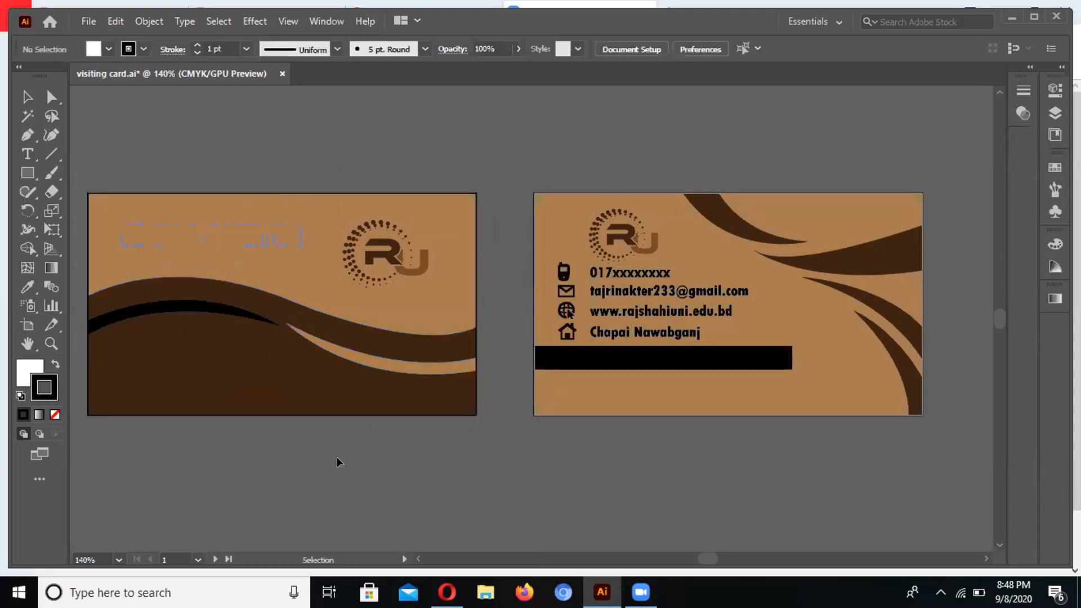
pyautogui.click(321, 402)
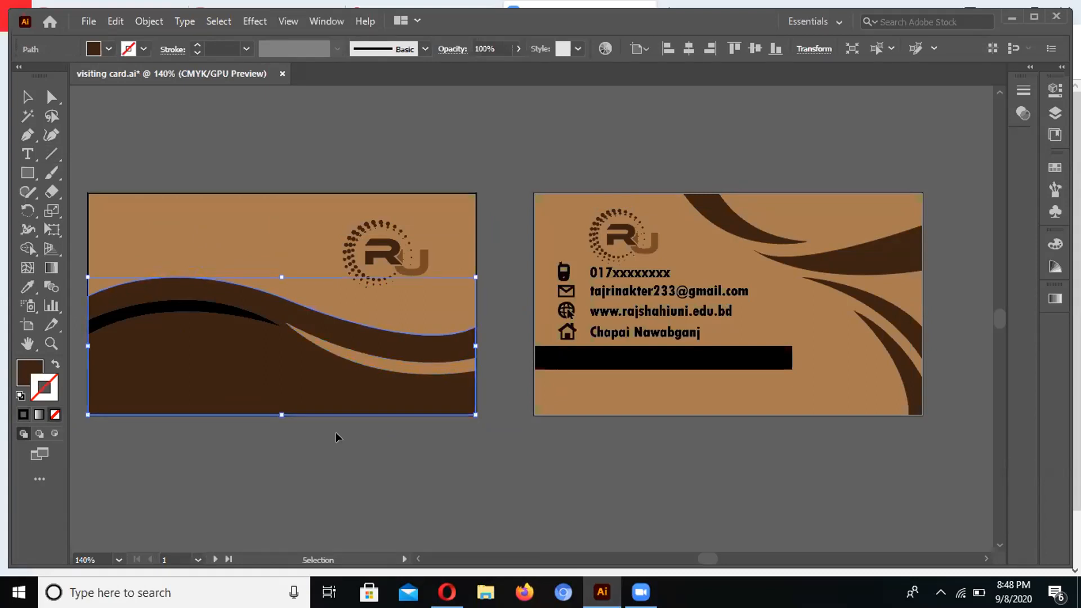
# Undo the arrangement change so the text sits above the waves again, then deselect
pyautogui.moveTo(114, 162); pyautogui.dragTo(405, 427)
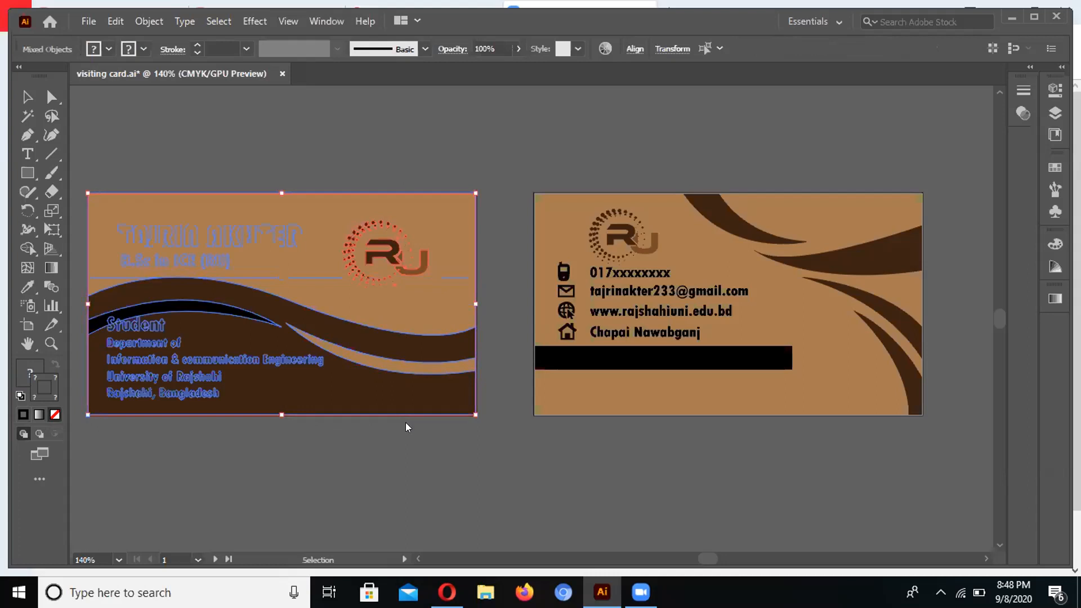
pyautogui.rightClick(405, 427)
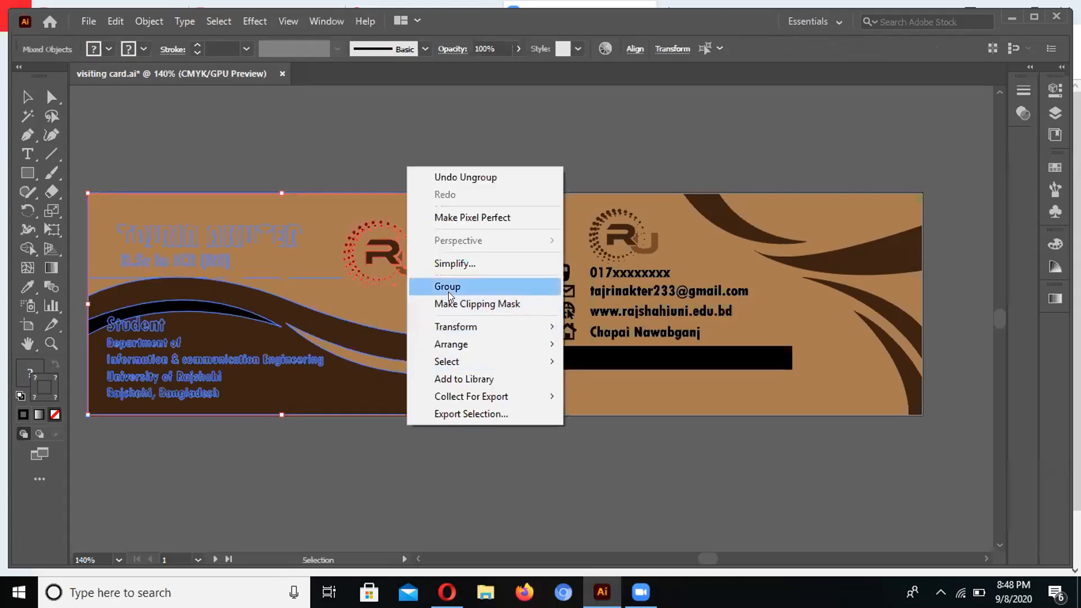
pyautogui.click(473, 479)
pyautogui.press('a')
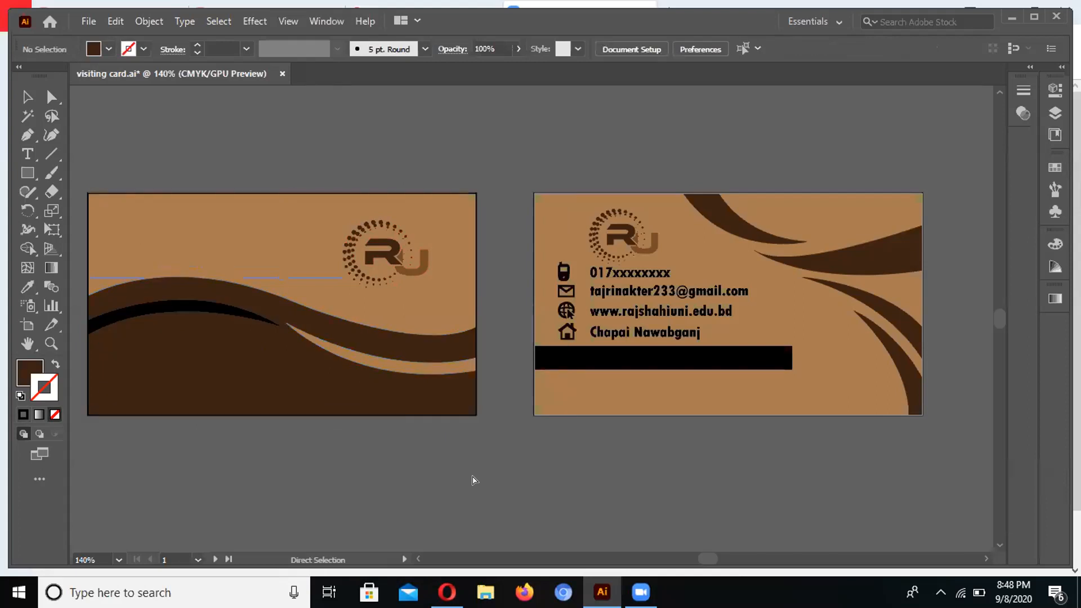
pyautogui.hotkey('ctrl', 'a')
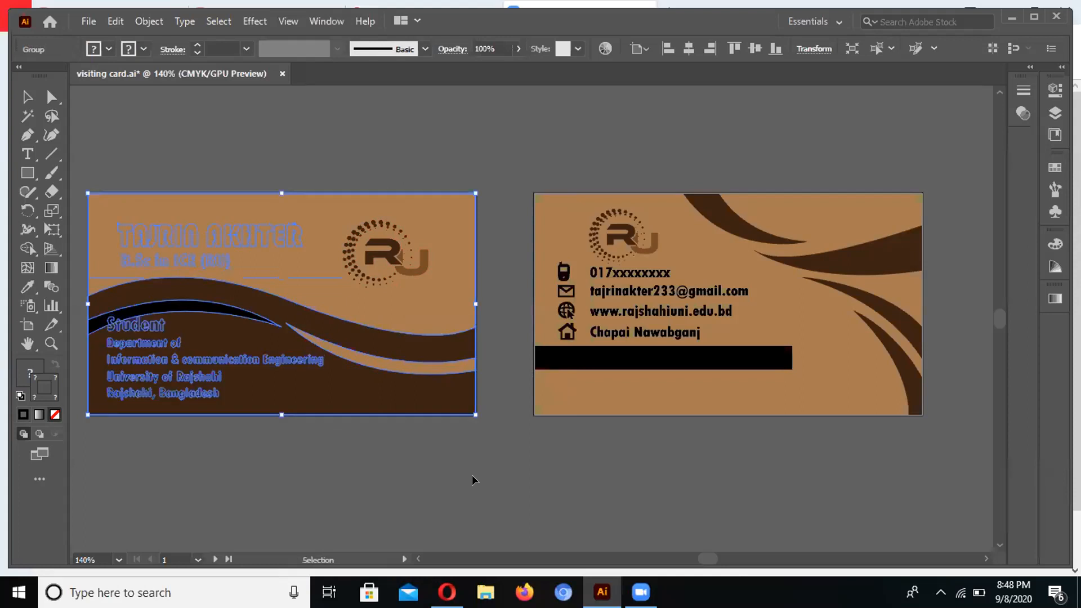
pyautogui.hotkey('ctrl', 'shift', 'a')
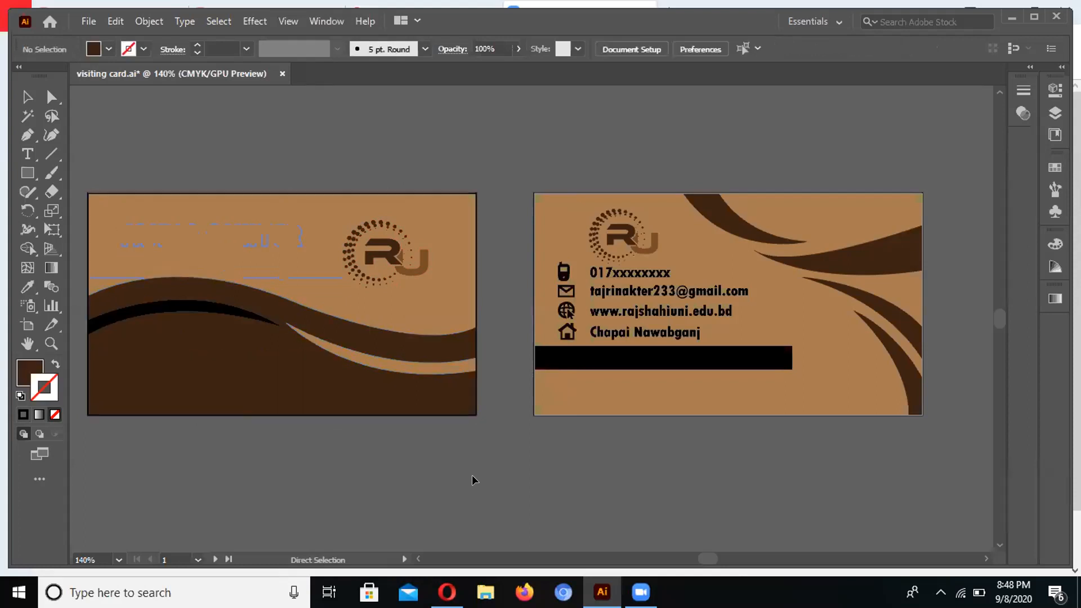
pyautogui.hotkey('ctrl', 'z')
pyautogui.hotkey('ctrl', 'shift', 'a')
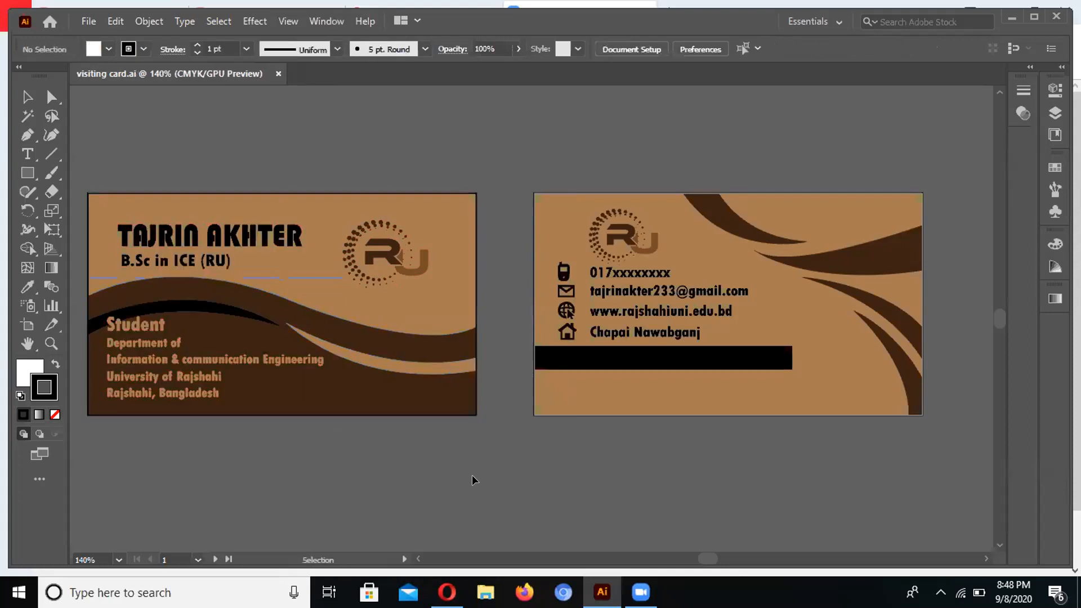
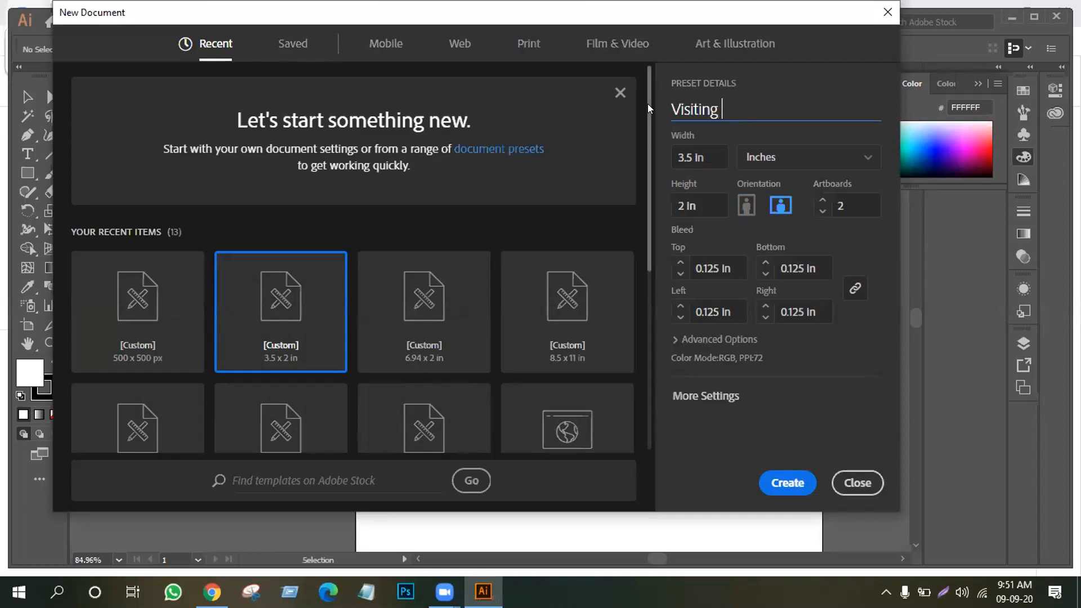
# Name the preset 'Visiting card' and set Raster Effects to High (300 ppi)
pyautogui.write('card')
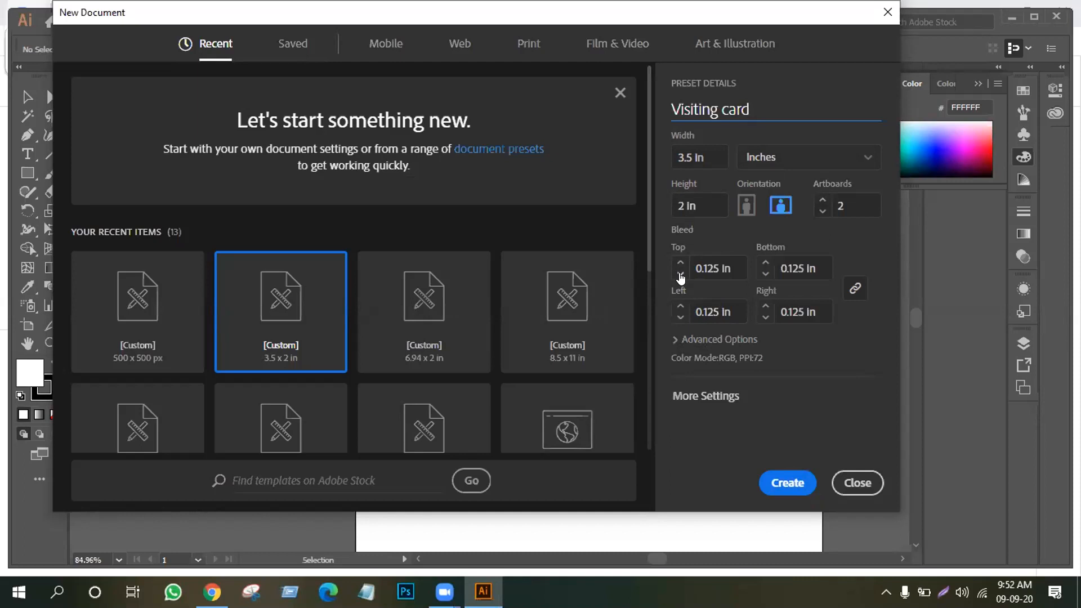
pyautogui.click(699, 339)
pyautogui.click(808, 318)
pyautogui.click(723, 357)
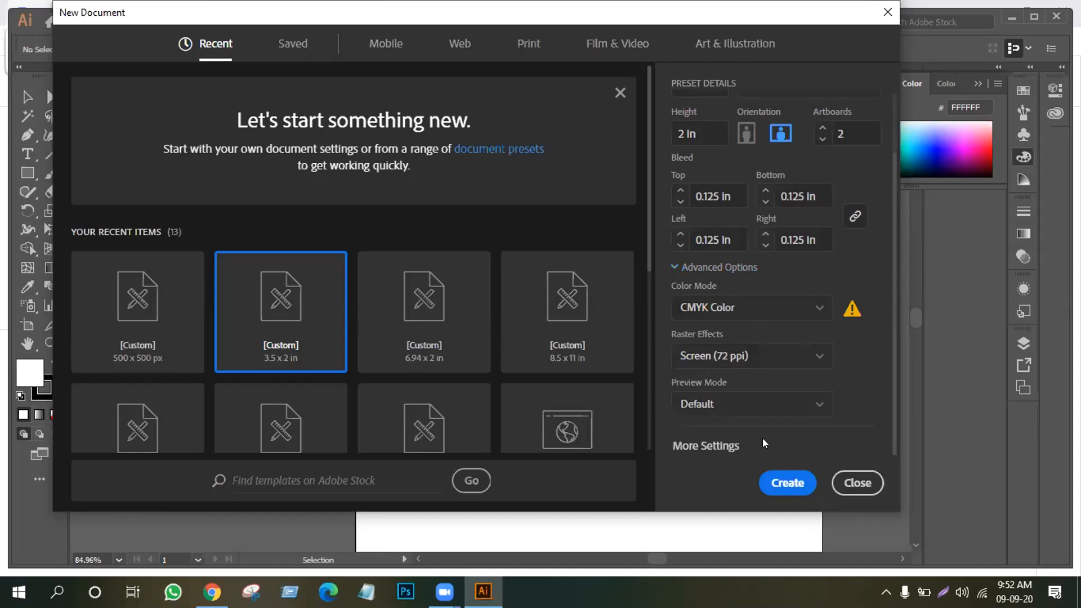
pyautogui.click(704, 266)
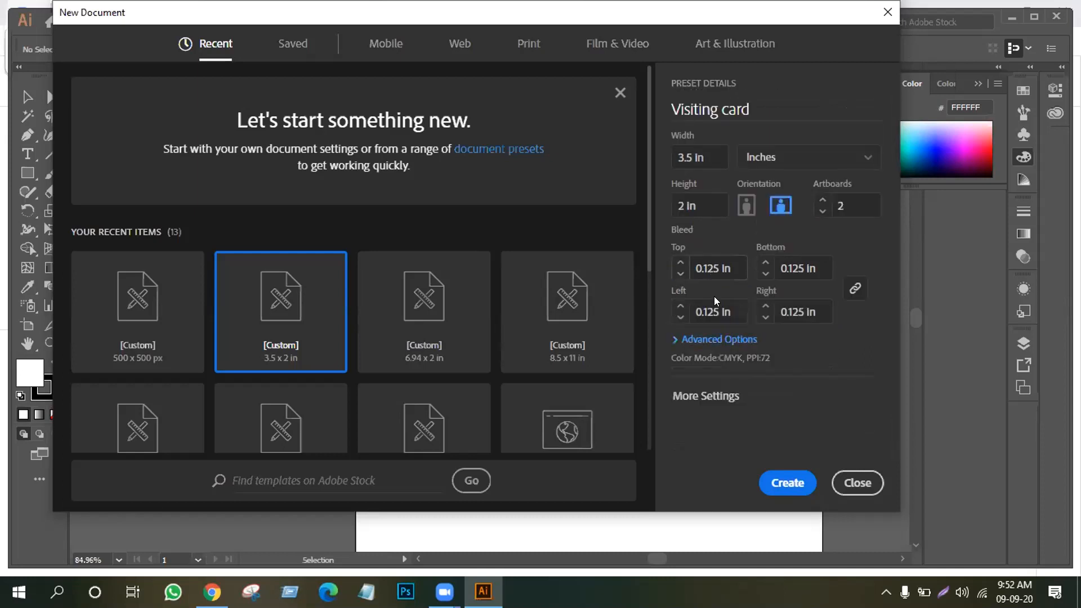
pyautogui.click(714, 339)
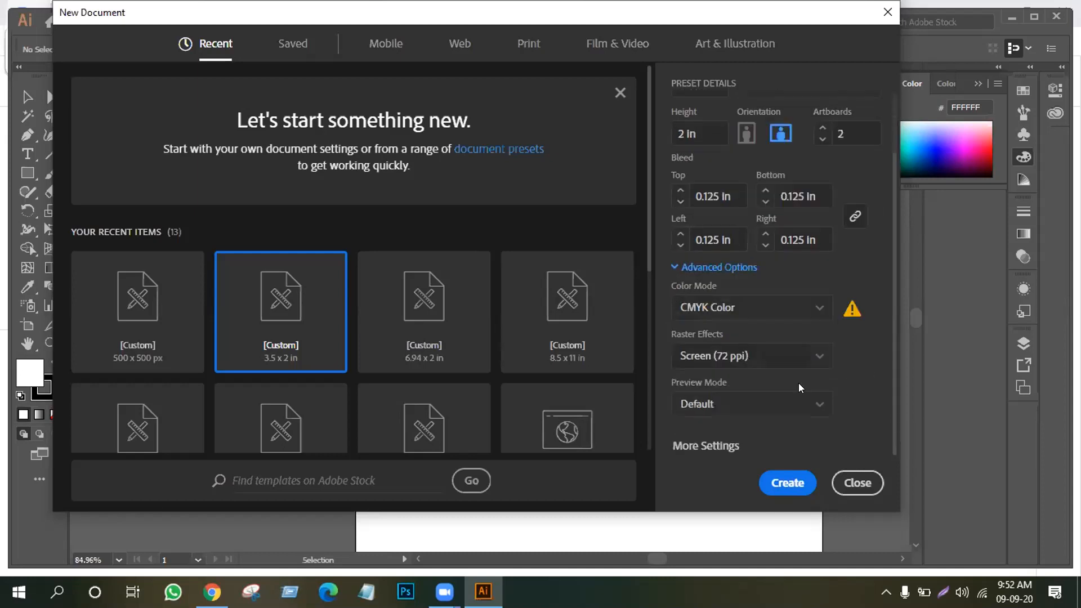
pyautogui.click(818, 360)
pyautogui.click(740, 388)
pyautogui.click(731, 266)
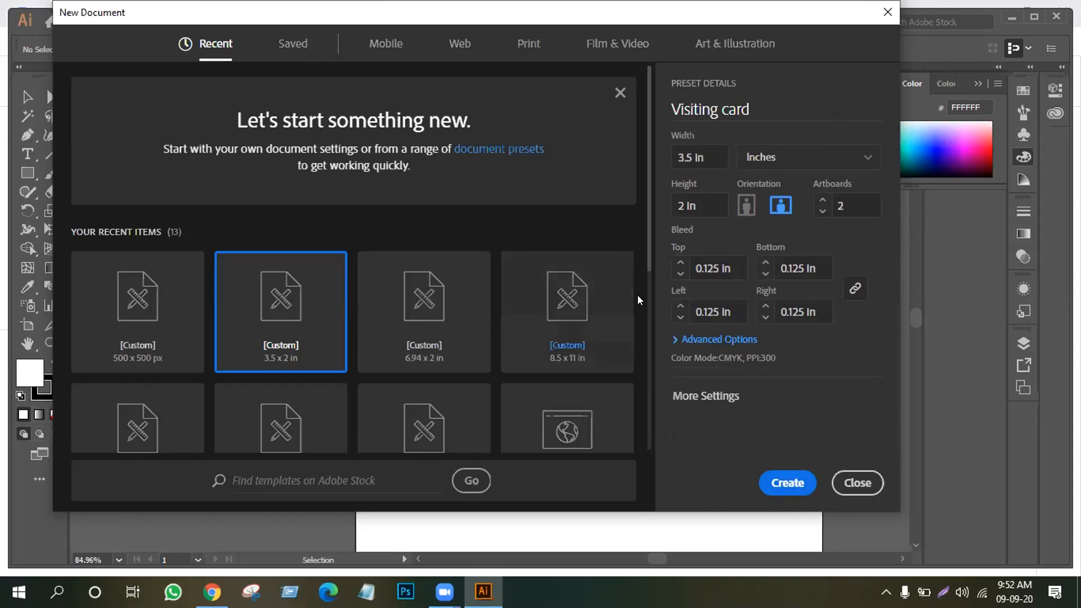
# Switch the colour mode back to RGB and create the document
pyautogui.click(725, 339)
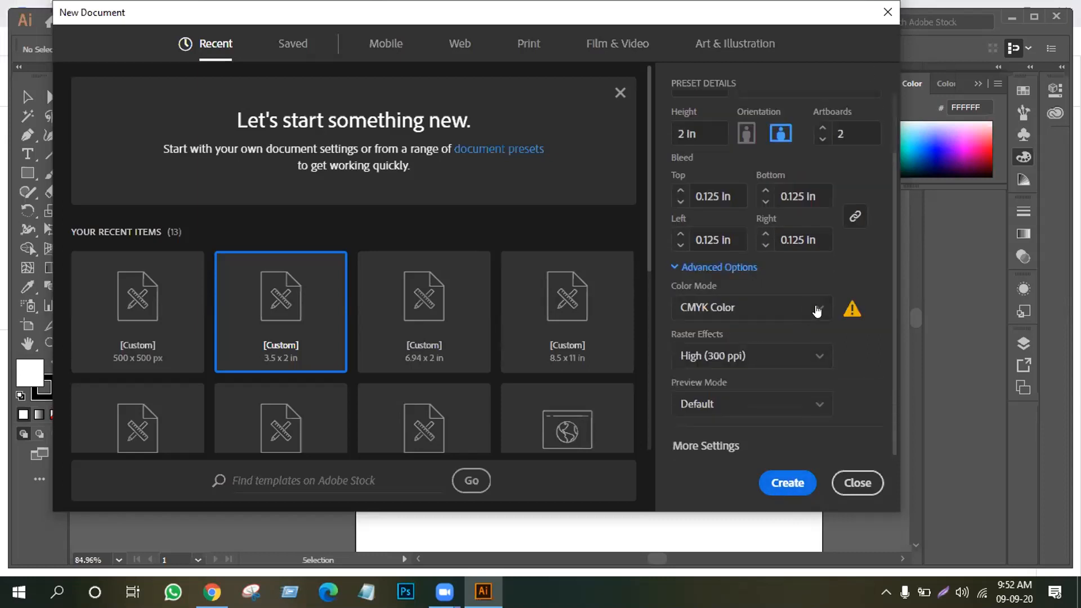
pyautogui.click(816, 307)
pyautogui.click(726, 333)
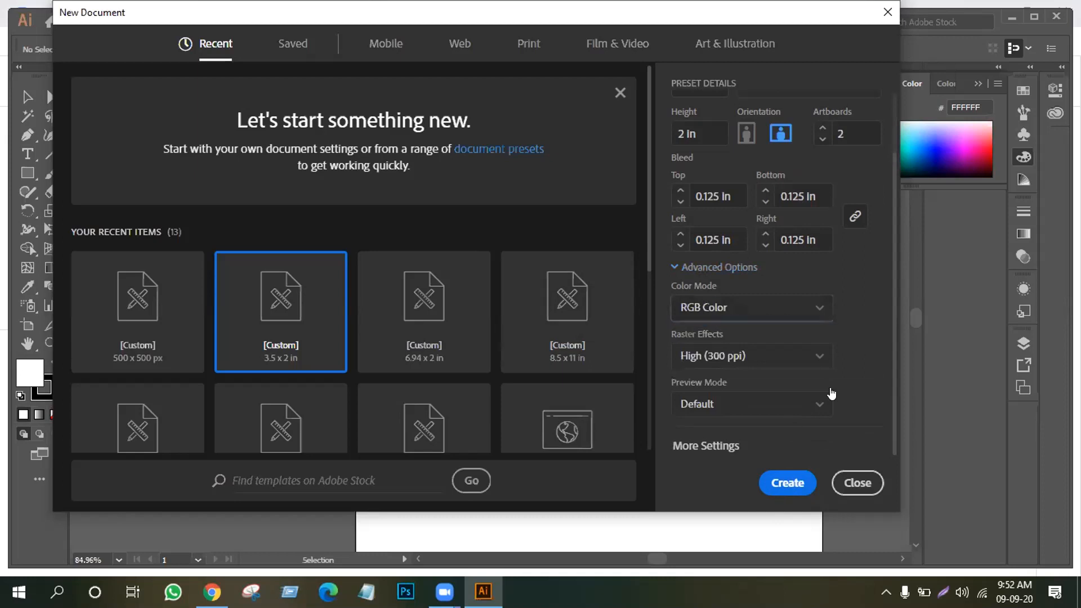
pyautogui.click(678, 263)
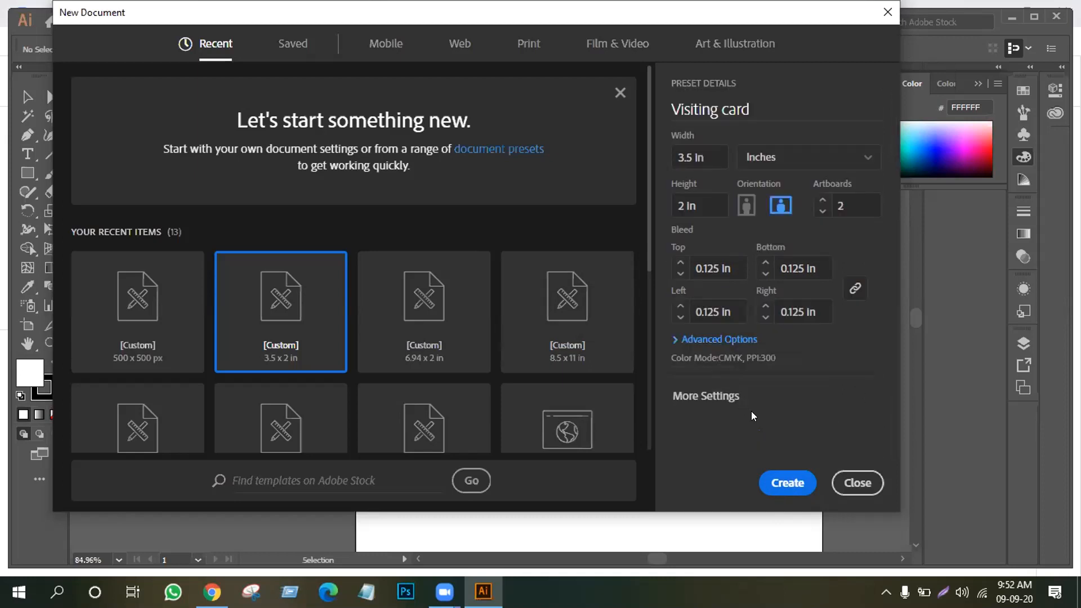
pyautogui.click(789, 480)
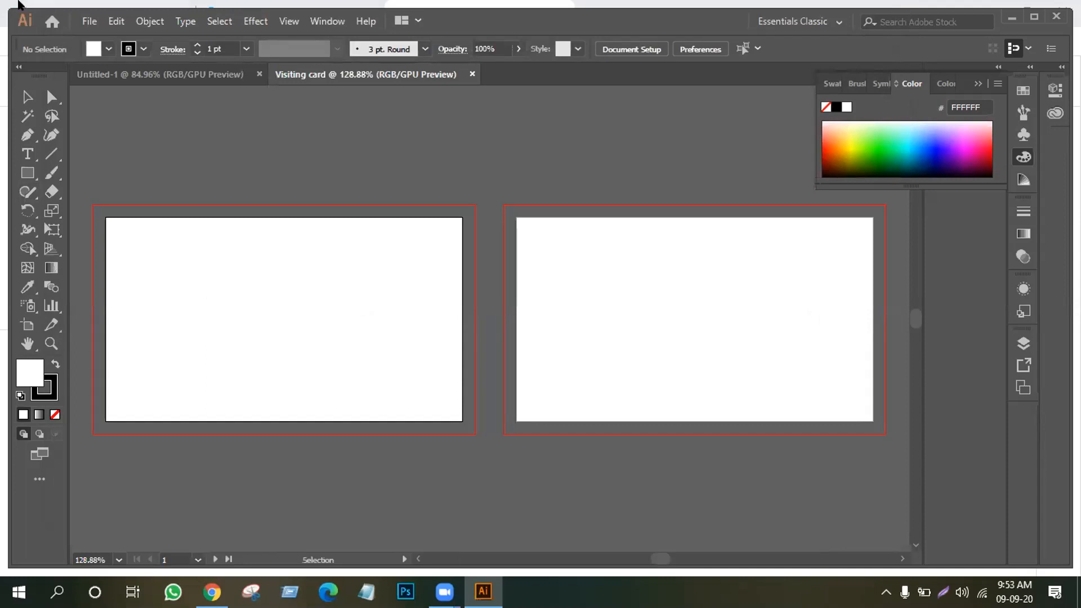
# Make a test rectangle 3.5 in wide, then delete it
pyautogui.click(27, 172)
pyautogui.click(343, 285)
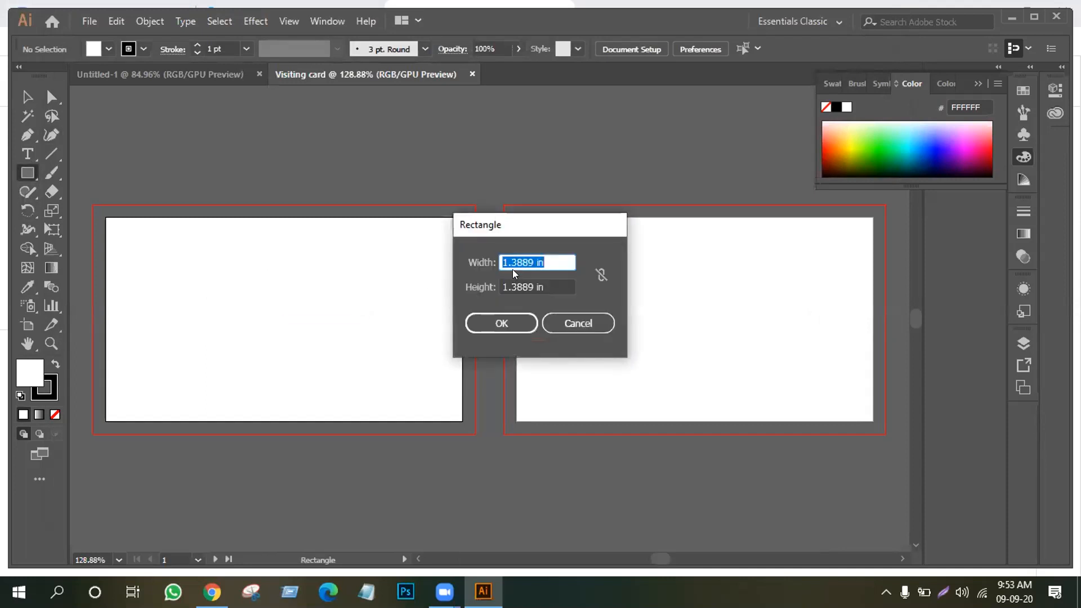
pyautogui.moveTo(535, 260); pyautogui.dragTo(475, 266)
pyautogui.write('3.5')
pyautogui.press('Return')
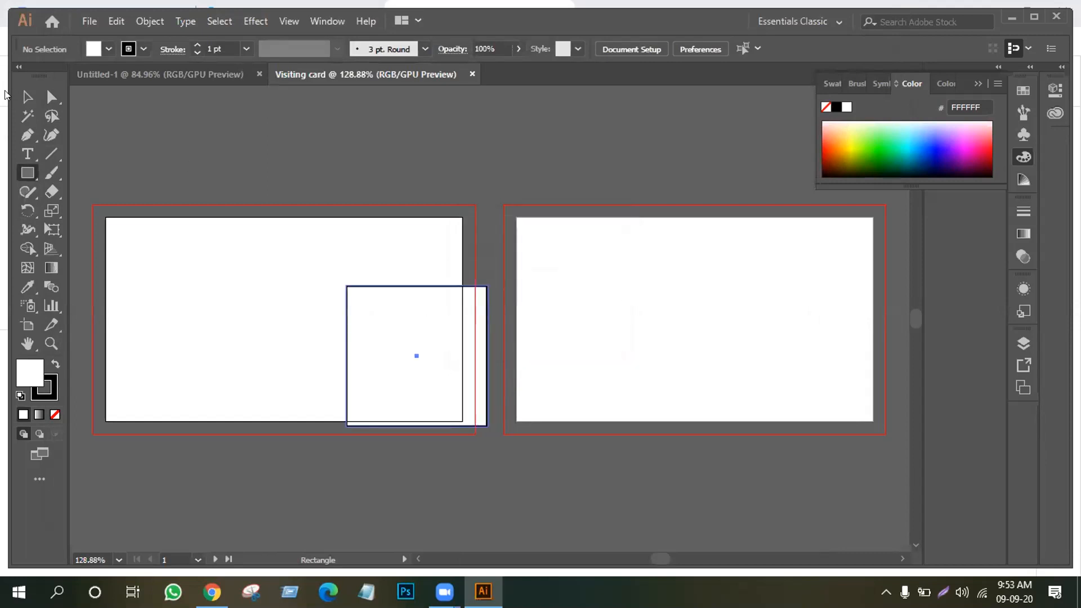
pyautogui.click(27, 100)
pyautogui.press('Delete')
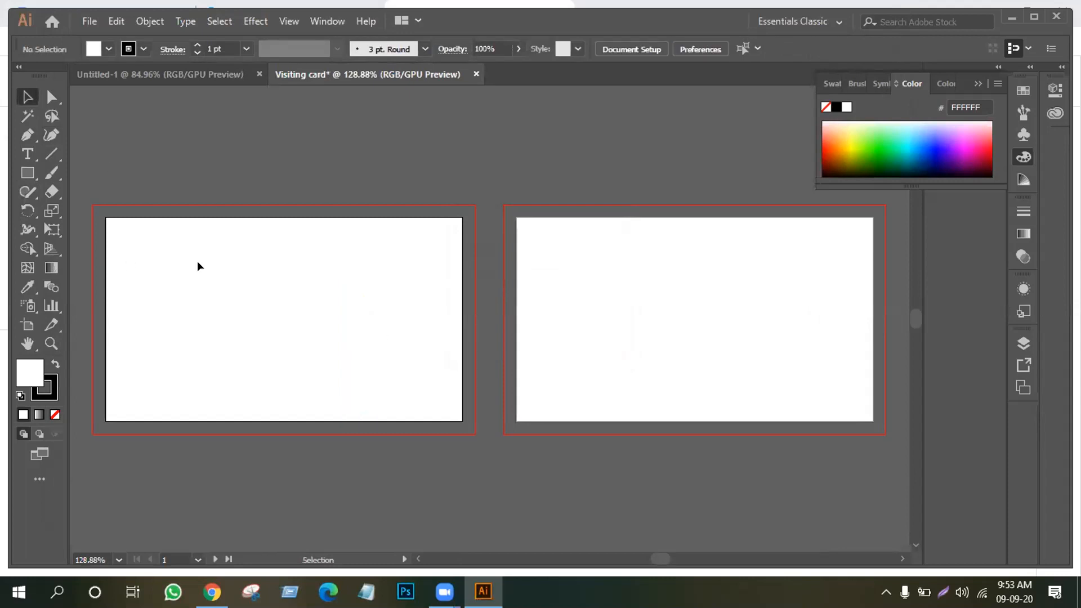
# Draw a rectangle over the first artboard out to the bleed guides and fill it orange
pyautogui.click(27, 173)
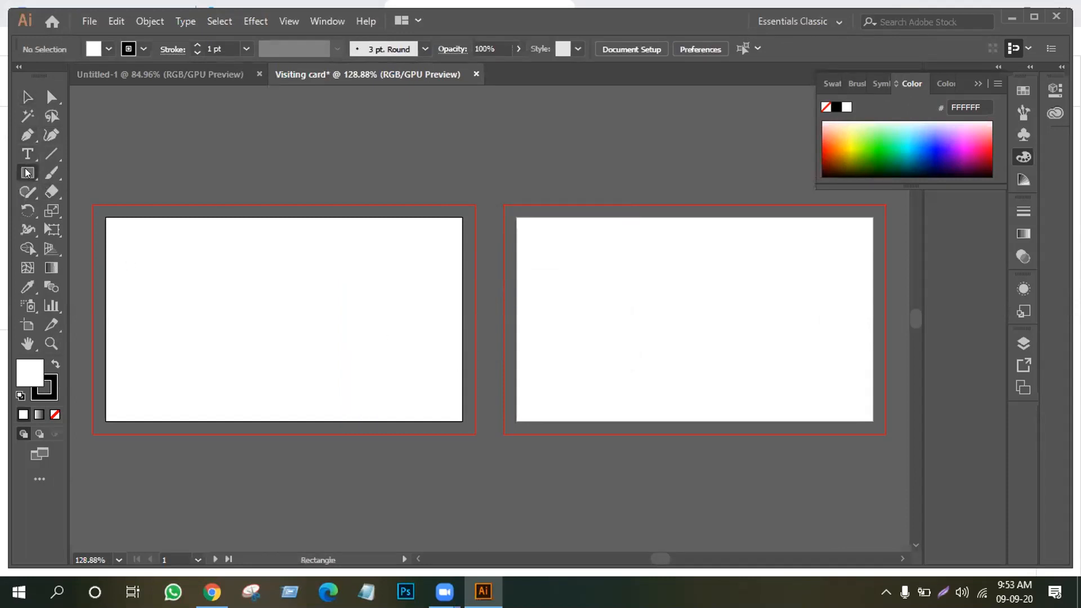
pyautogui.moveTo(88, 199); pyautogui.dragTo(468, 429)
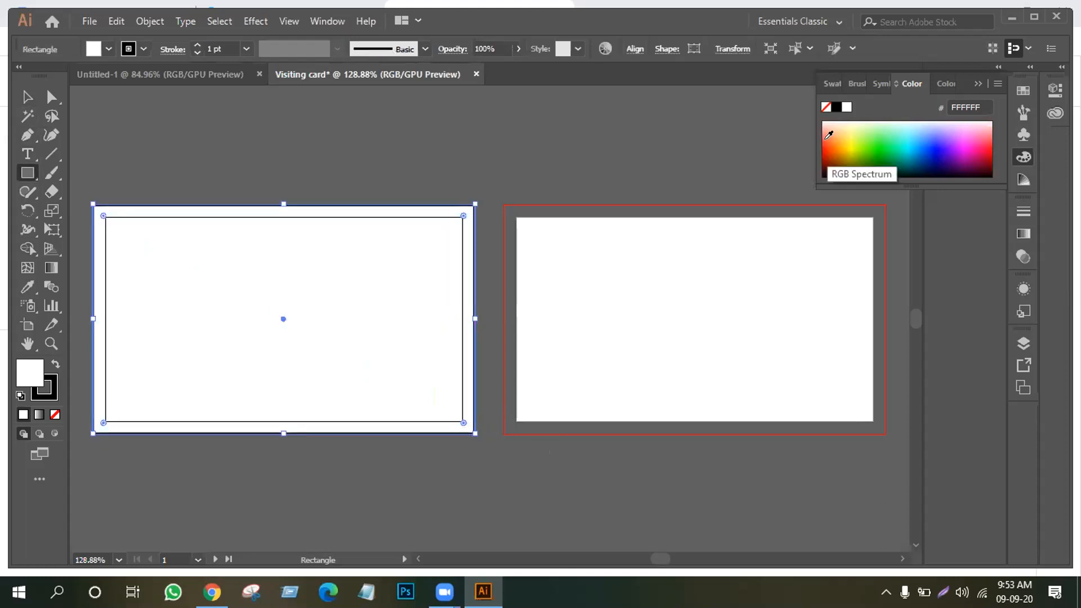
pyautogui.click(827, 135)
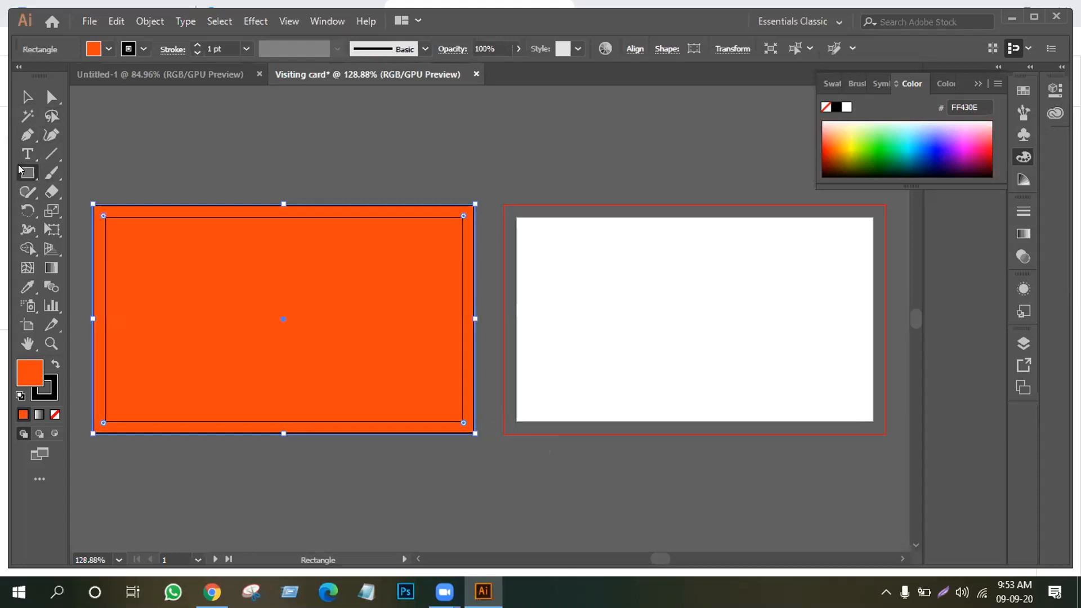
# Create a 3.5 × 2 in rectangle by entering exact dimensions
pyautogui.click(336, 201)
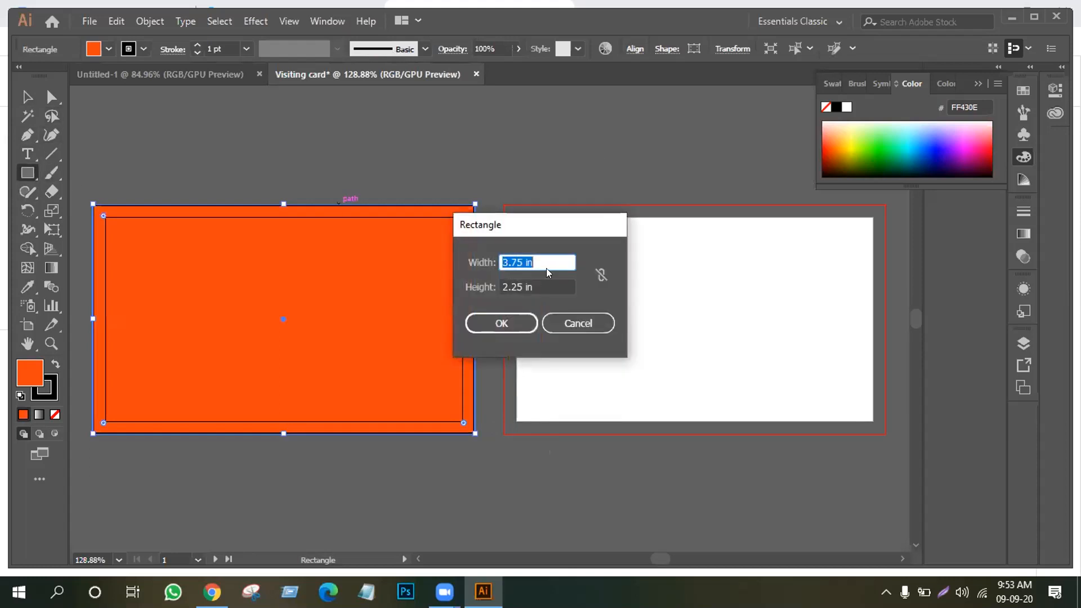
pyautogui.click(515, 261)
pyautogui.press('BackSpace')
pyautogui.press('BackSpace')
pyautogui.write('5')
pyautogui.click(523, 285)
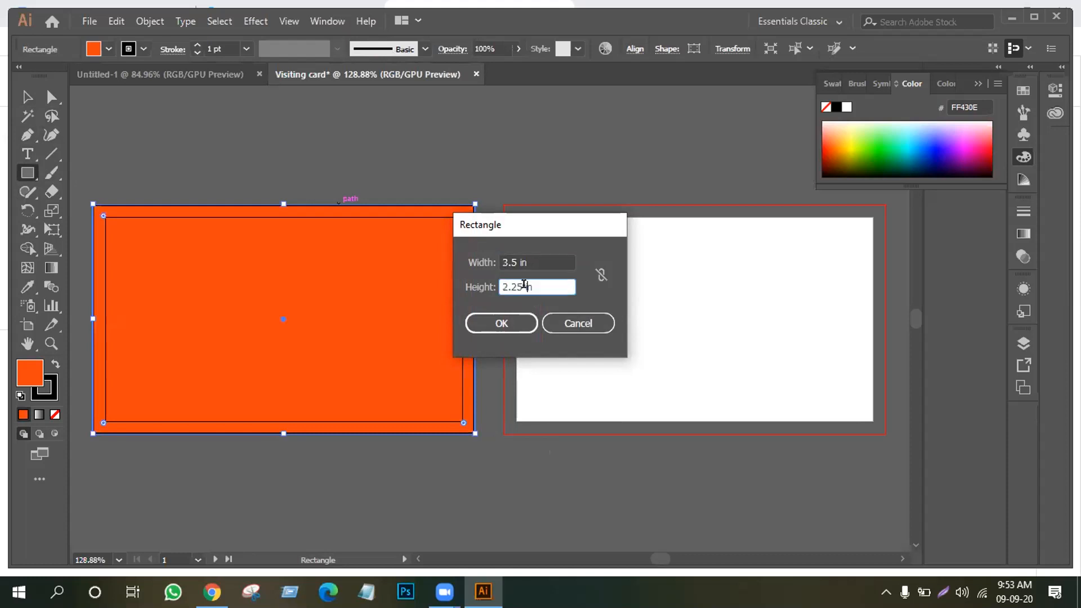
pyautogui.press('Delete')
pyautogui.press('Delete')
pyautogui.press('Delete')
pyautogui.press('BackSpace')
pyautogui.press('BackSpace')
pyautogui.press('BackSpace')
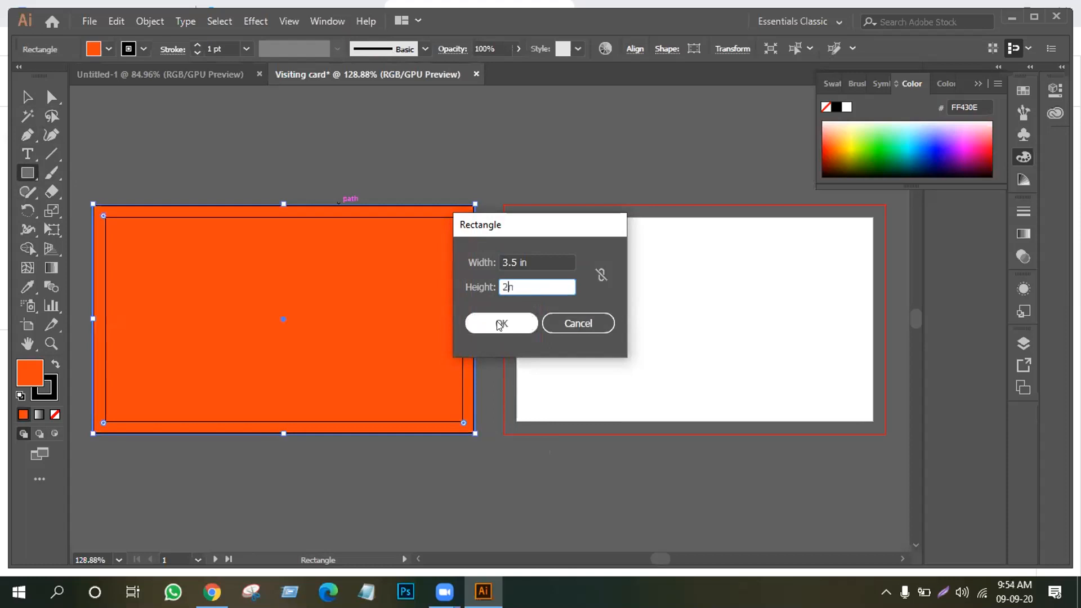
pyautogui.click(498, 324)
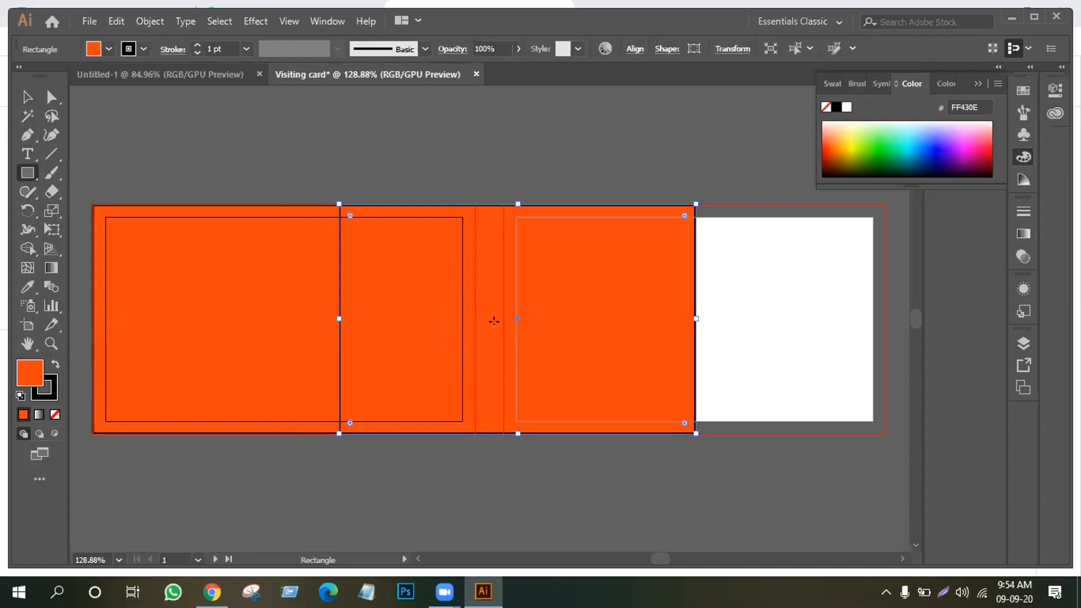
# Move the new rectangle onto the first artboard, then delete the smaller orange rectangle
pyautogui.click(27, 97)
pyautogui.moveTo(579, 319); pyautogui.dragTo(362, 314)
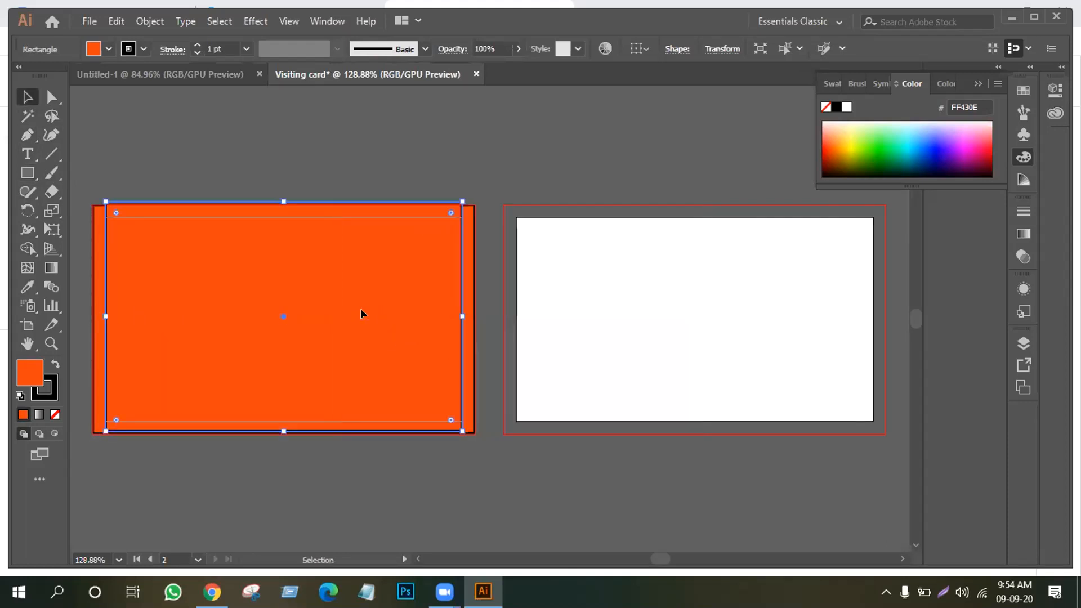
pyautogui.click(490, 159)
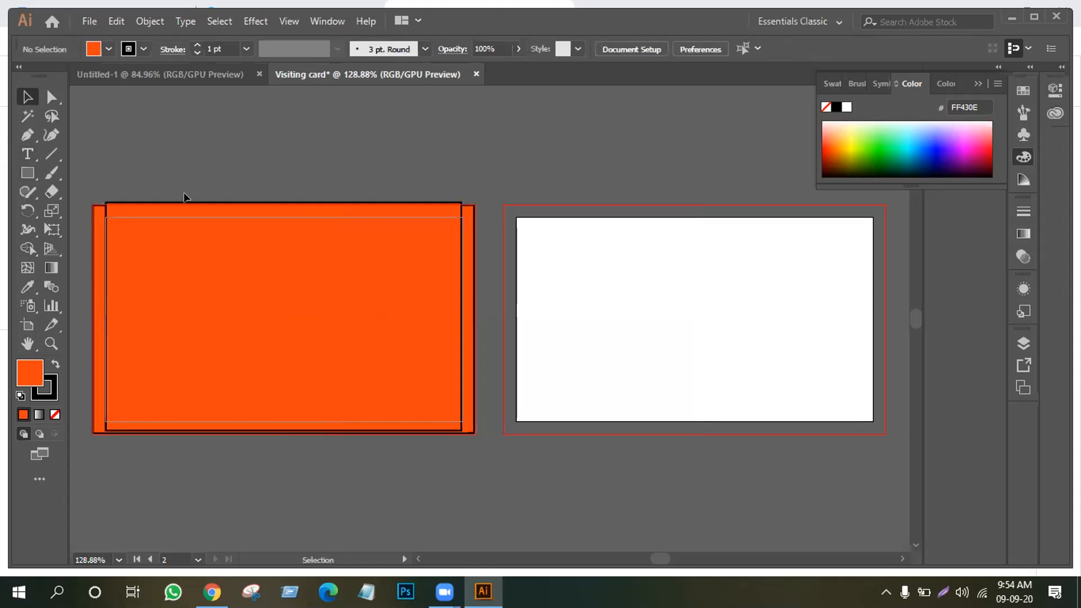
pyautogui.click(208, 221)
pyautogui.press('Delete')
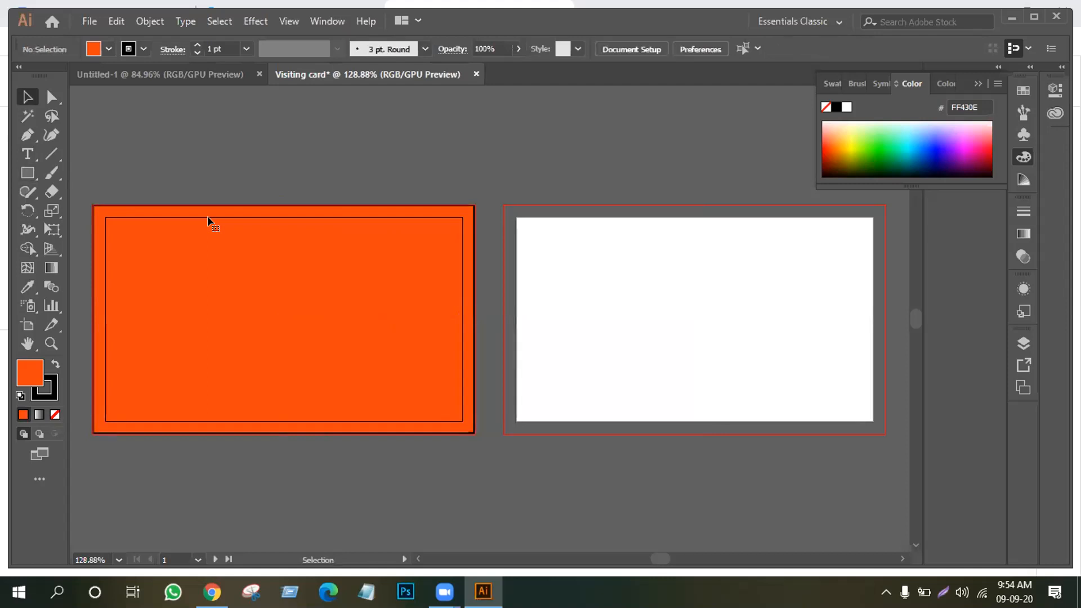
# Start a new rectangle with linked proportions and trim its height to 2 in
pyautogui.click(27, 173)
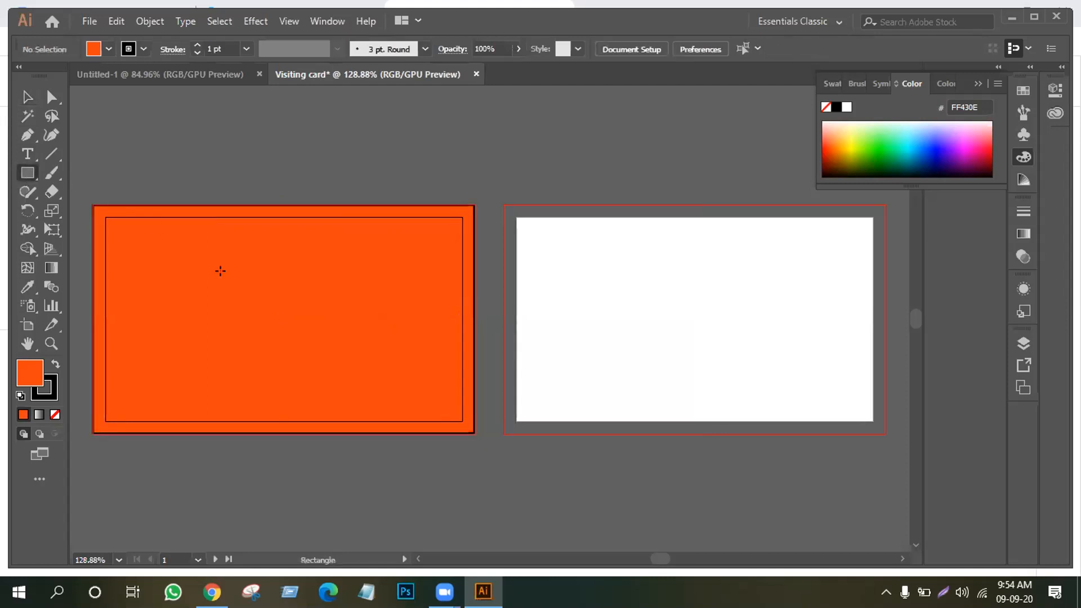
pyautogui.click(220, 273)
pyautogui.click(523, 287)
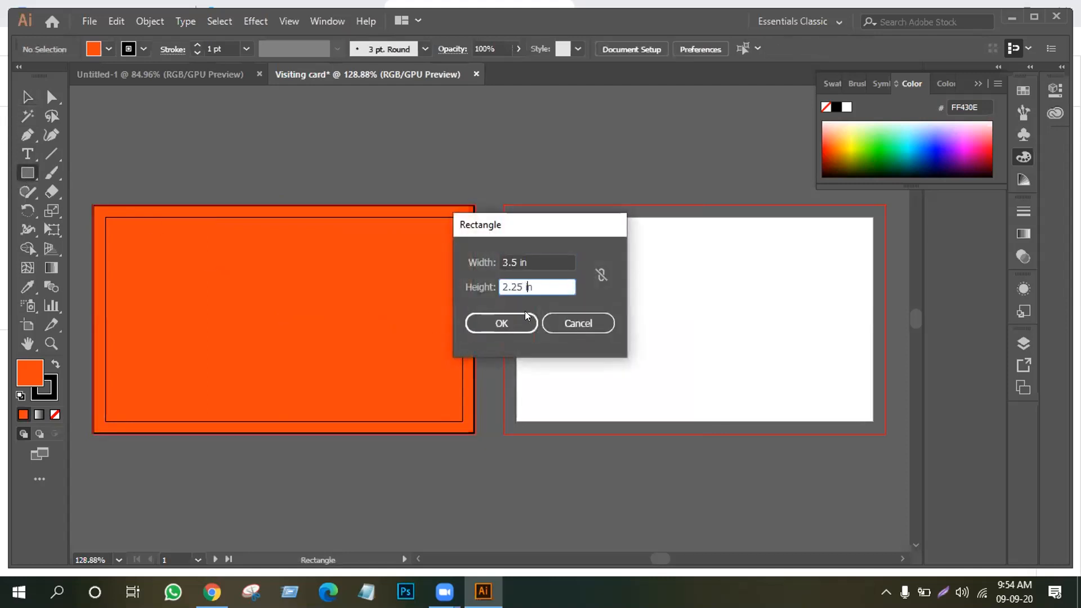
pyautogui.press('BackSpace')
pyautogui.press('BackSpace')
pyautogui.press('BackSpace')
pyautogui.press('BackSpace')
pyautogui.hotkey('shift', 'Tab')
pyautogui.click(520, 261)
pyautogui.press('Tab')
pyautogui.click(601, 275)
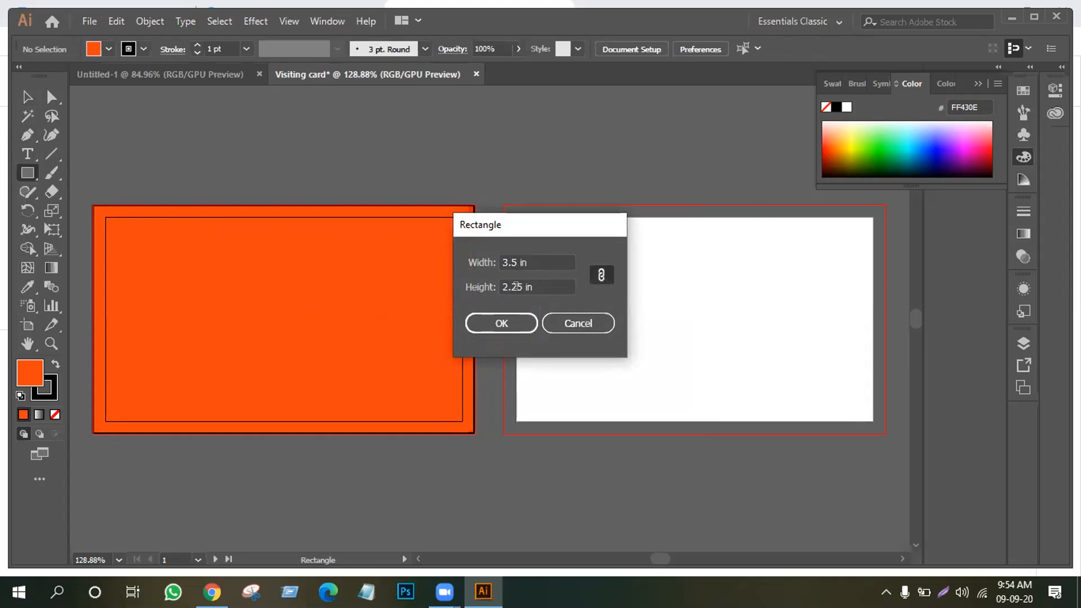
pyautogui.click(521, 286)
pyautogui.press('BackSpace')
pyautogui.press('BackSpace')
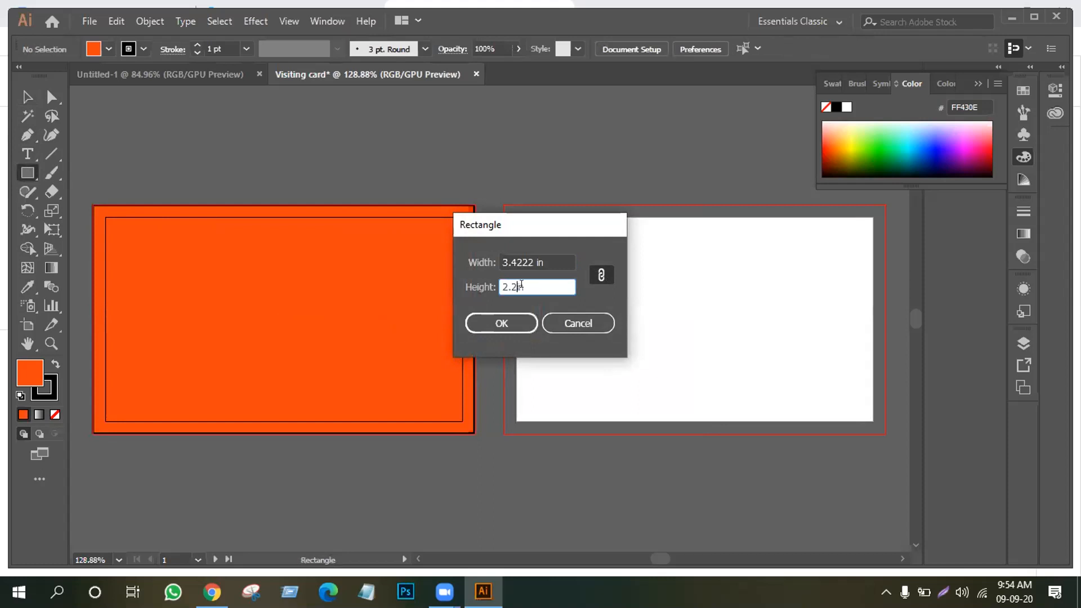
pyautogui.press('BackSpace')
# Unlink proportions, set the width to 3.5 in, and create the rectangle
pyautogui.click(601, 275)
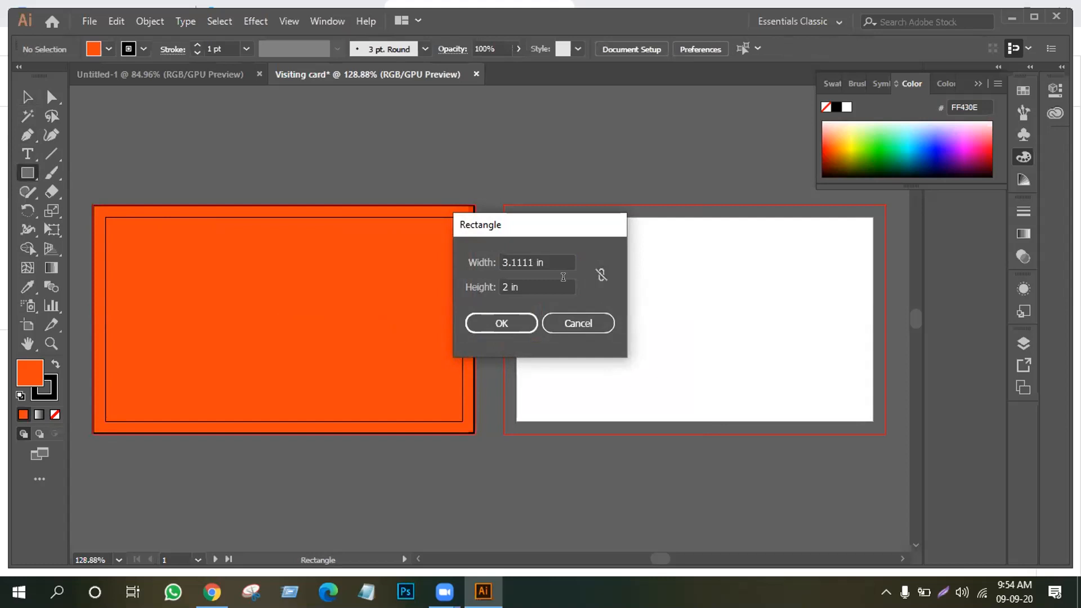
pyautogui.click(532, 261)
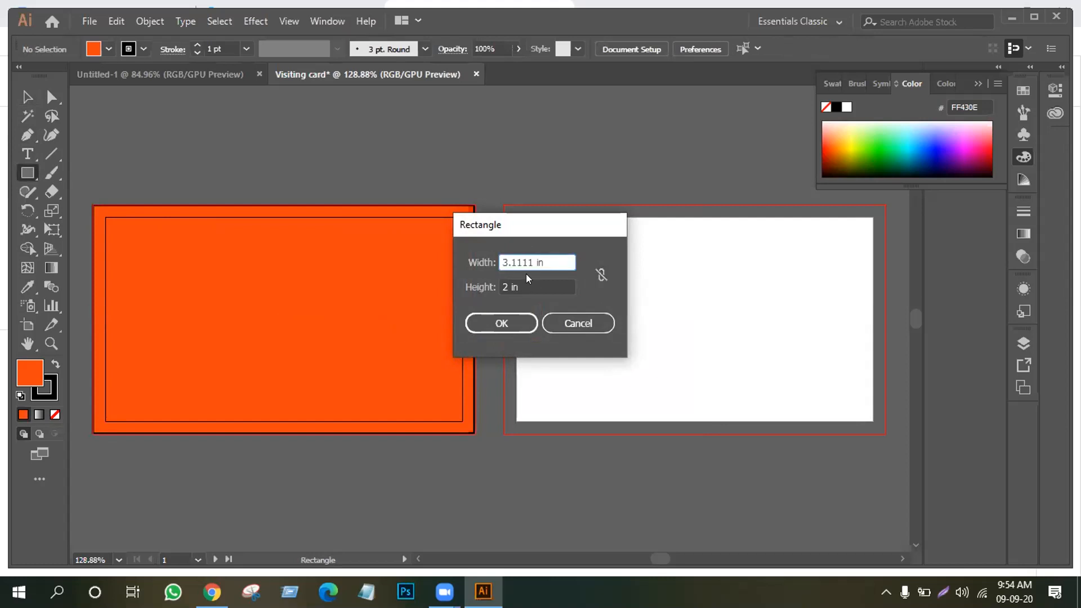
pyautogui.press('BackSpace')
pyautogui.press('BackSpace')
pyautogui.press('BackSpace')
pyautogui.press('BackSpace')
pyautogui.write('5')
pyautogui.press('Tab')
pyautogui.click(498, 325)
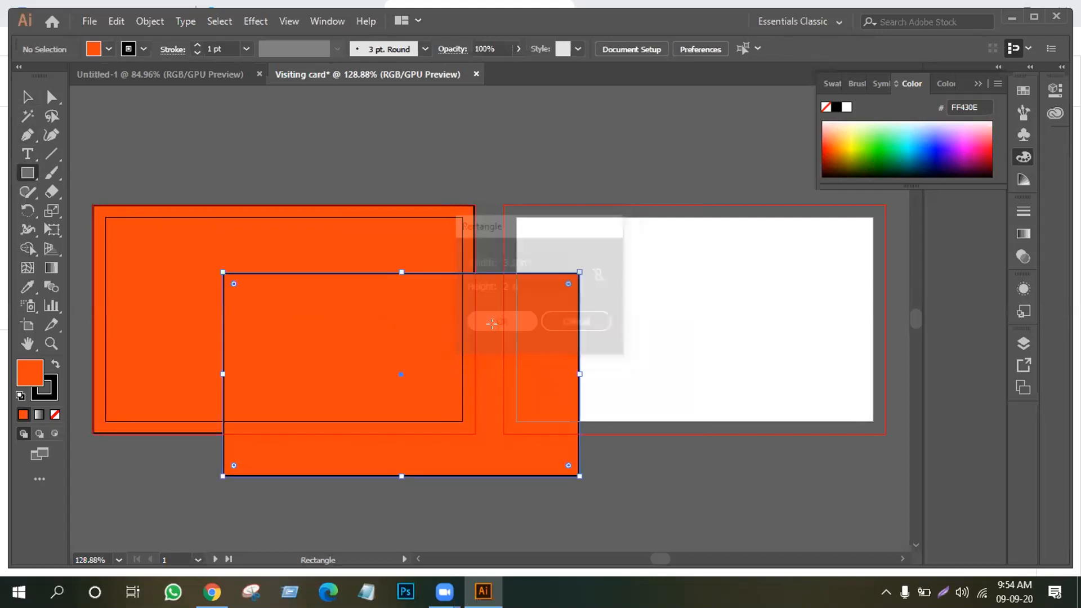
# Align the rectangle to the inner card frame and fill it deep blue 1200B1
pyautogui.press('v')
pyautogui.moveTo(362, 365); pyautogui.dragTo(245, 310)
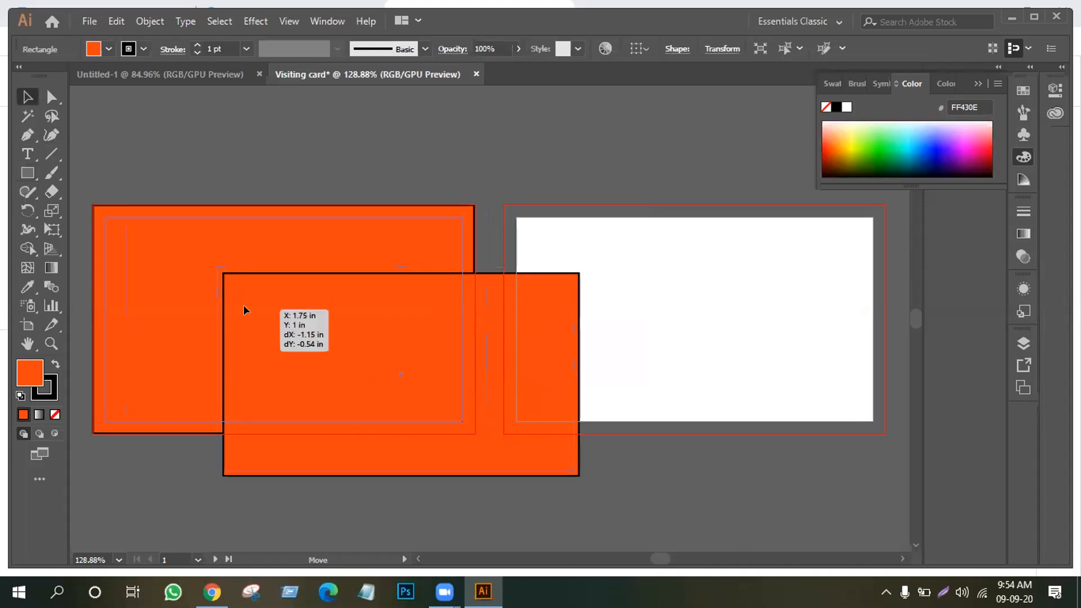
pyautogui.moveTo(245, 309); pyautogui.dragTo(244, 309)
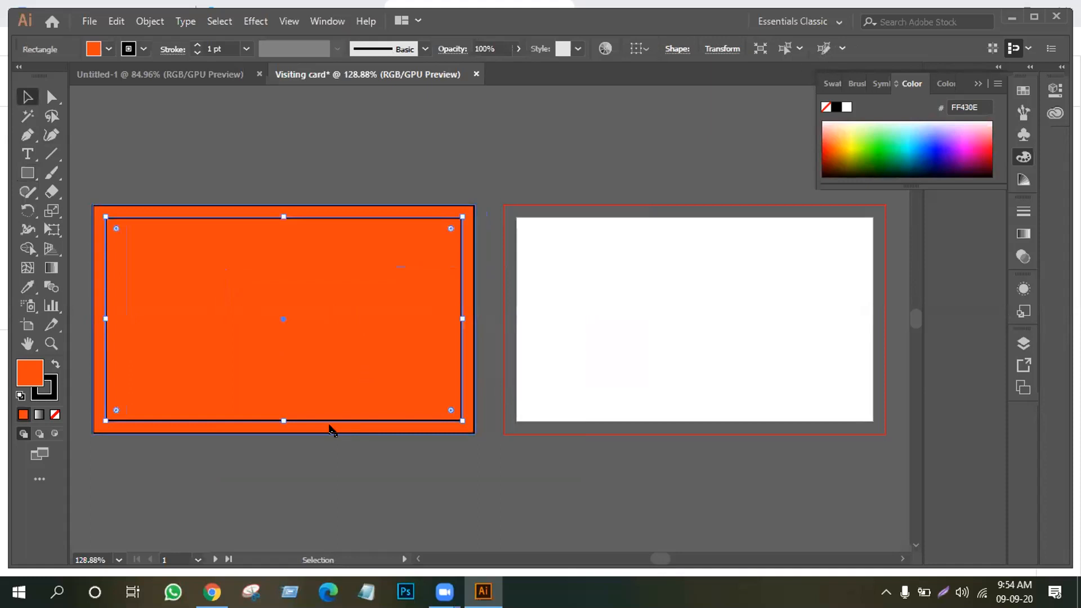
pyautogui.click(912, 137)
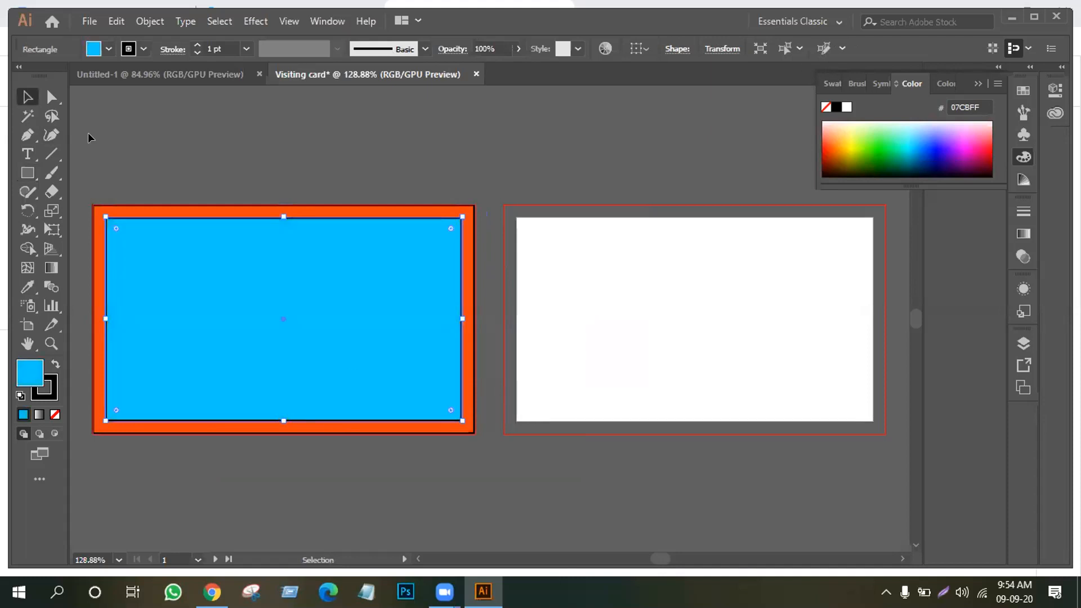
pyautogui.click(941, 139)
pyautogui.click(968, 139)
pyautogui.click(936, 146)
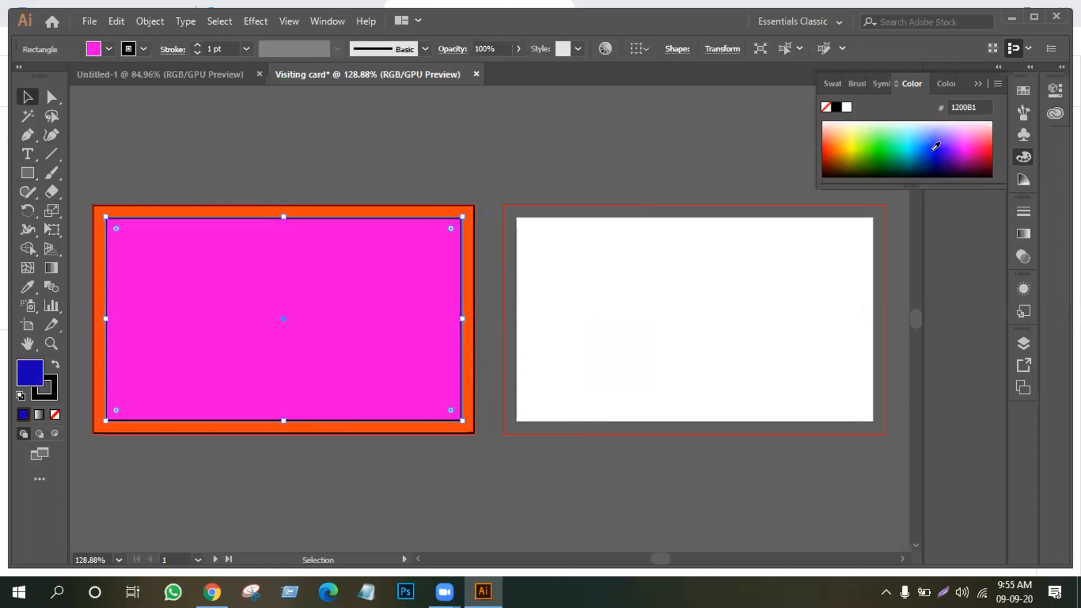
pyautogui.click(26, 98)
# Alt-drag a copy of the card onto the right artboard
pyautogui.click(614, 244)
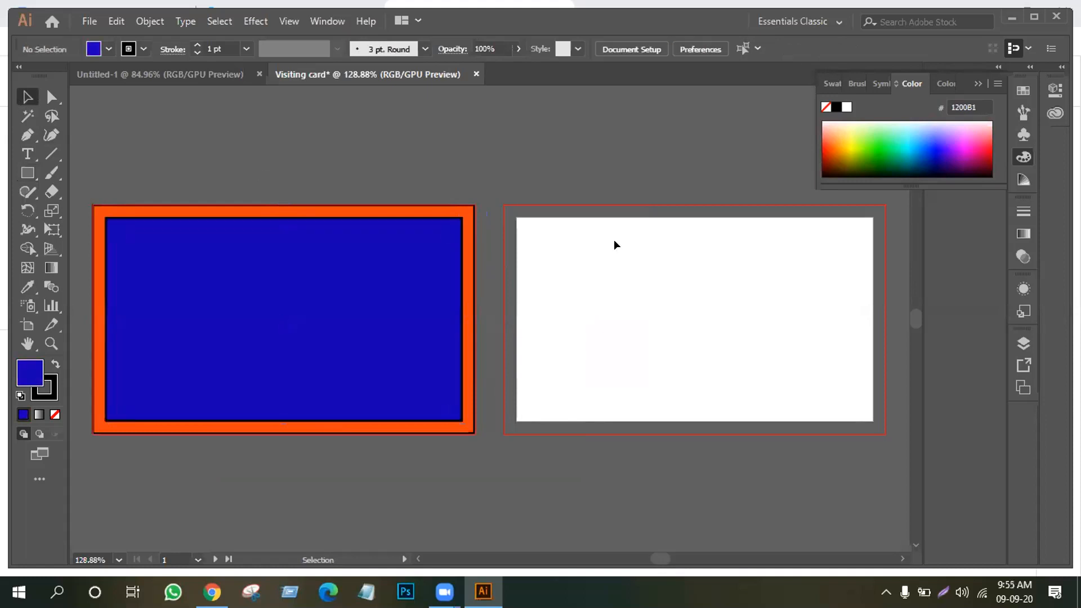
pyautogui.click(396, 272)
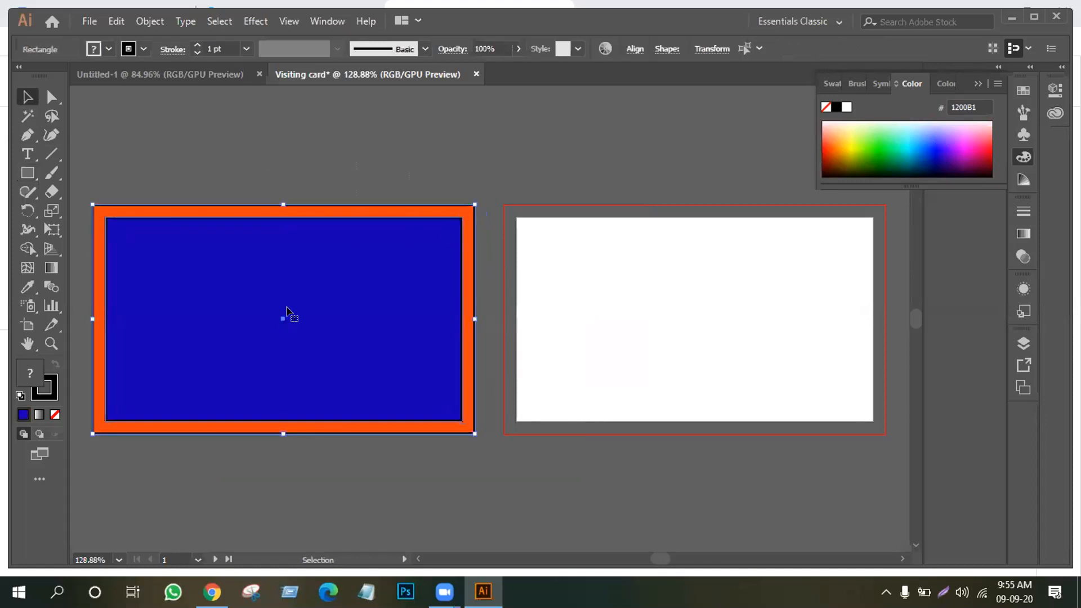
pyautogui.moveTo(285, 314); pyautogui.dragTo(699, 313)
pyautogui.click(591, 451)
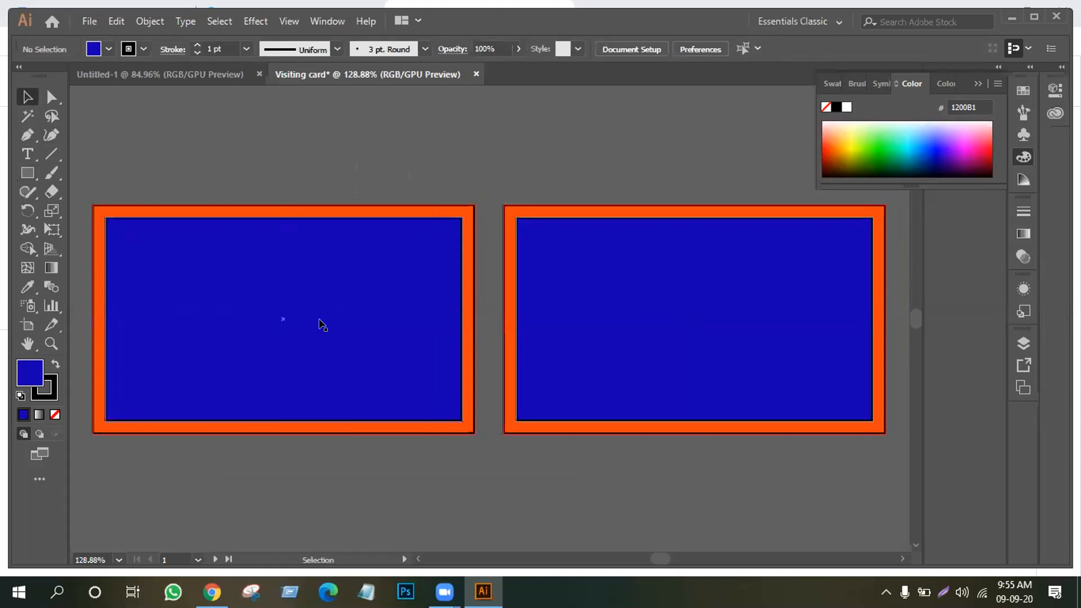
# Set the stroke to None on both the left and right cards' rectangles
pyautogui.moveTo(245, 166); pyautogui.dragTo(380, 354)
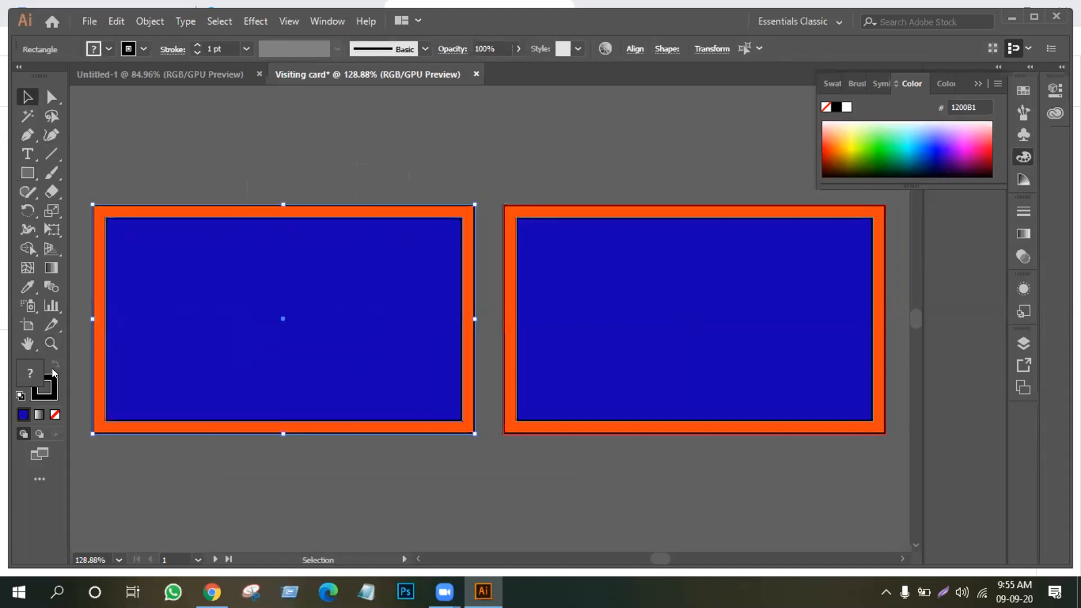
pyautogui.click(51, 397)
pyautogui.click(55, 414)
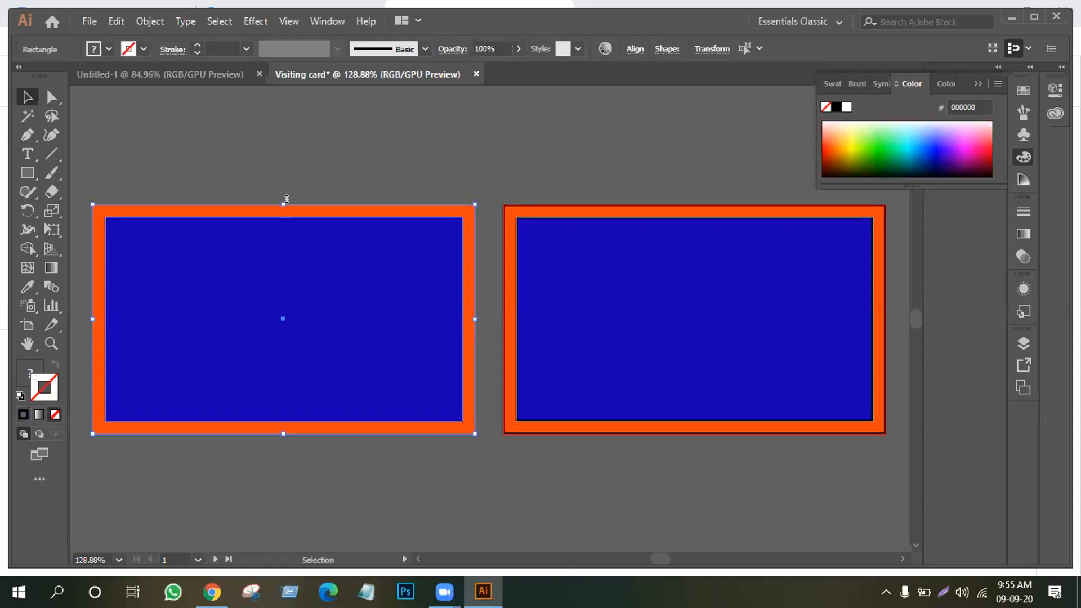
pyautogui.moveTo(588, 160); pyautogui.dragTo(683, 374)
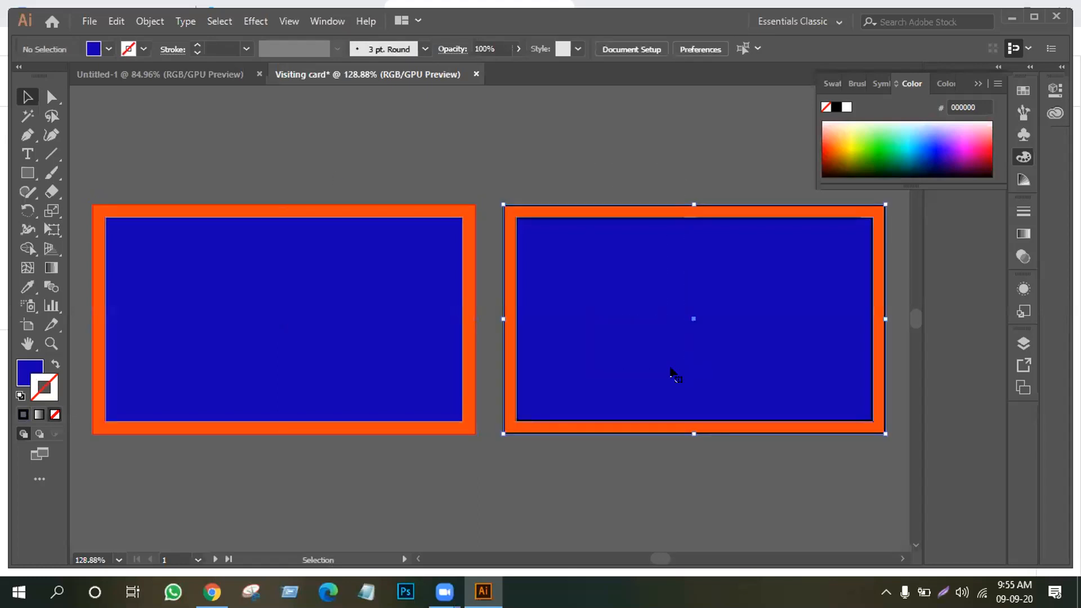
pyautogui.click(55, 414)
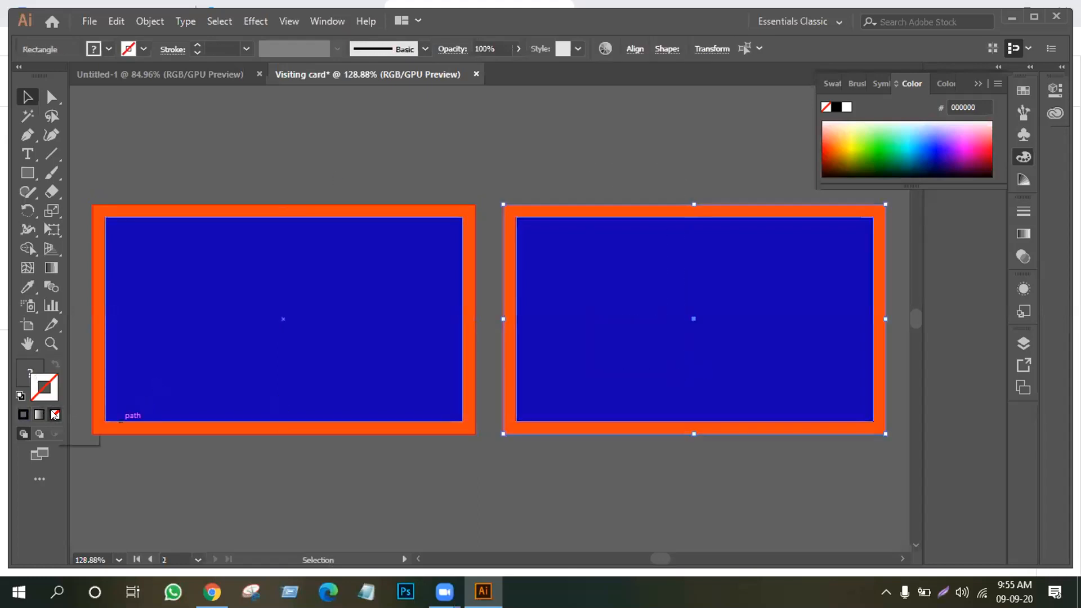
pyautogui.click(221, 167)
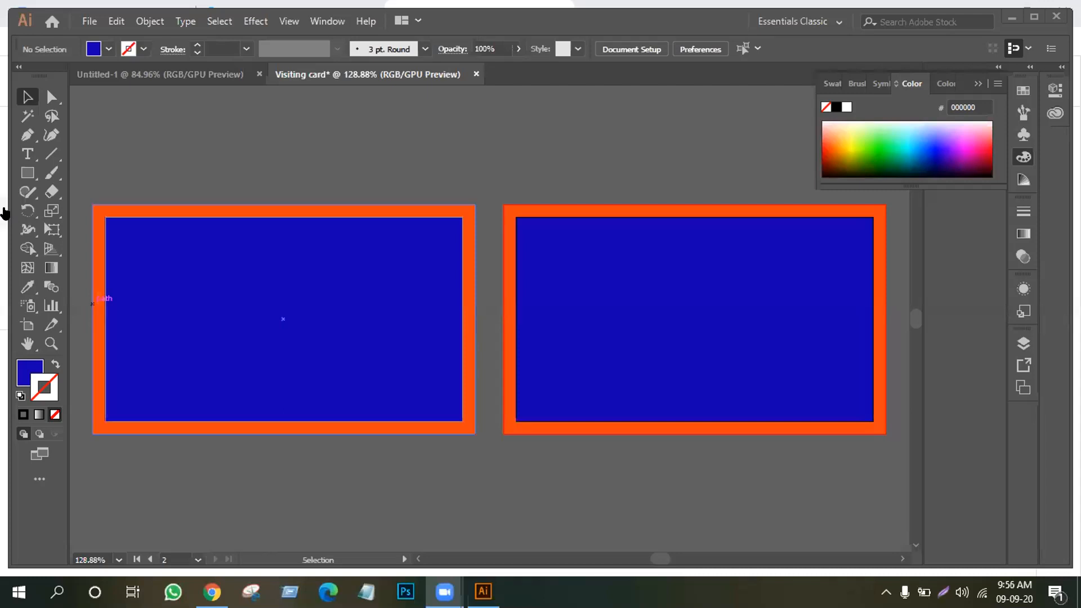
pyautogui.click(27, 172)
# Create a 3.25 × 1.75 in rectangle
pyautogui.click(267, 184)
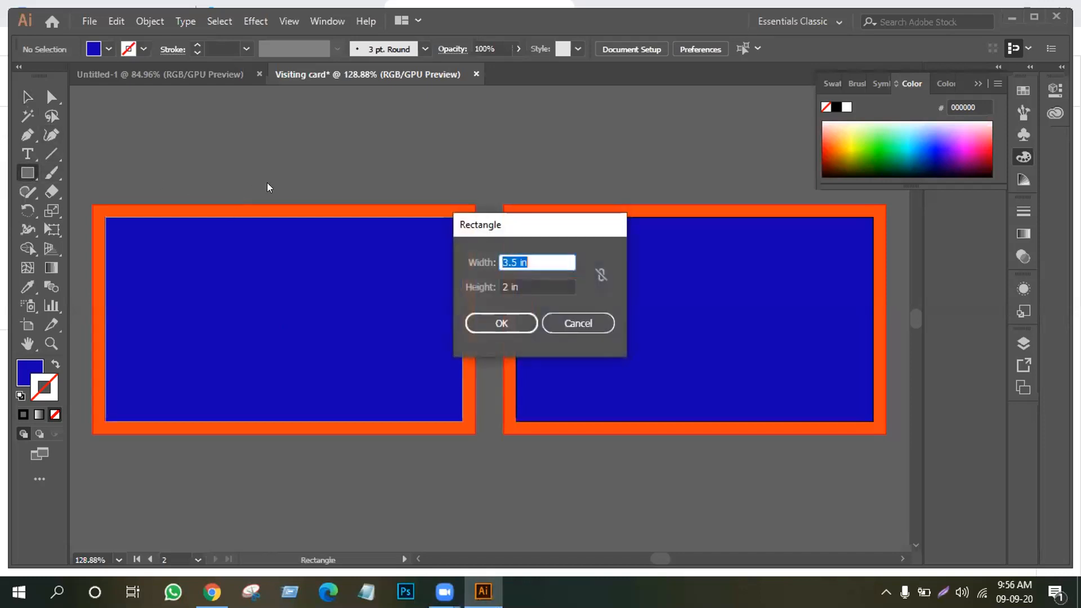
pyautogui.click(522, 261)
pyautogui.press('BackSpace')
pyautogui.write('25')
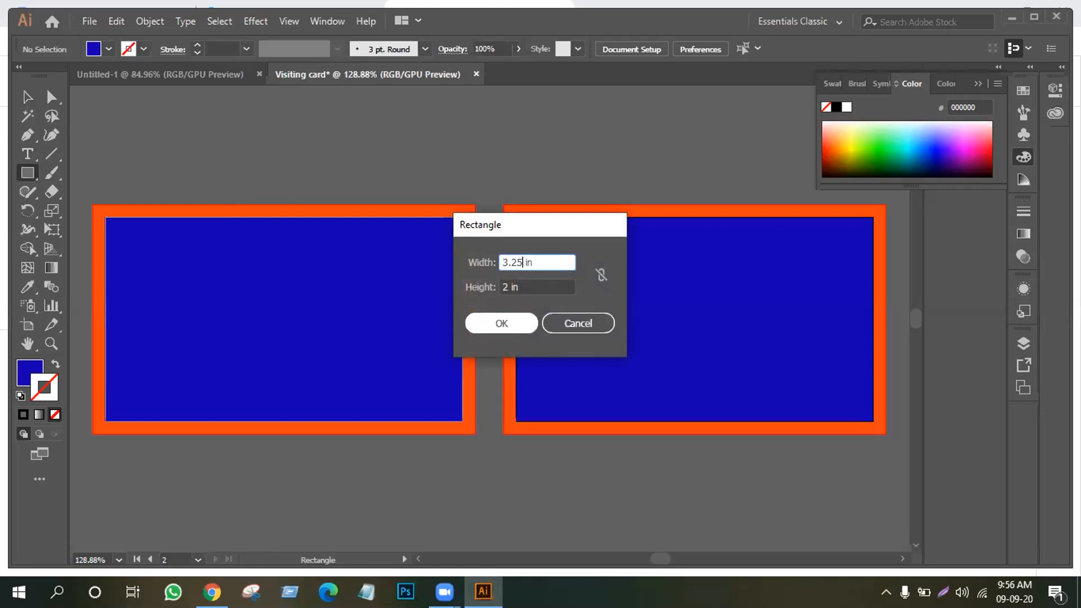
pyautogui.click(510, 288)
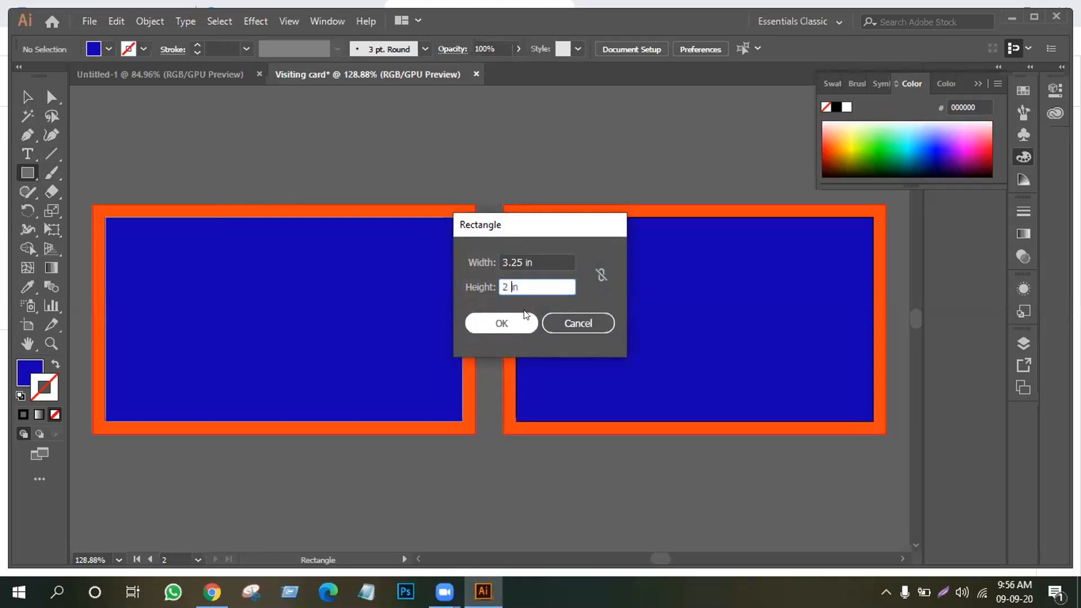
pyautogui.press('BackSpace')
pyautogui.write('1.75')
pyautogui.click(517, 320)
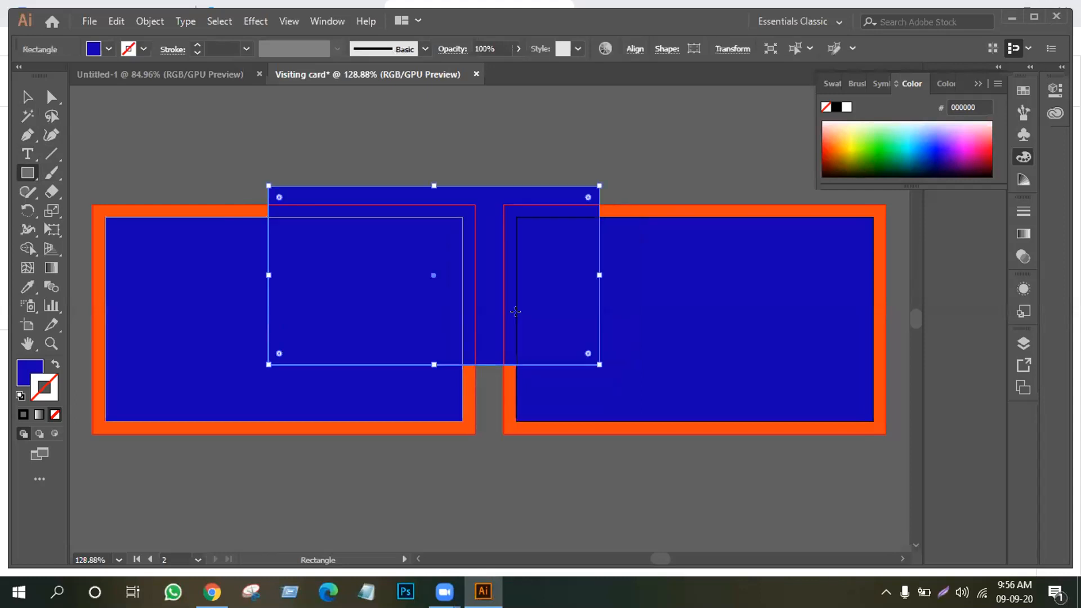
# Move the rectangle into the left card and centre it vertically
pyautogui.click(27, 96)
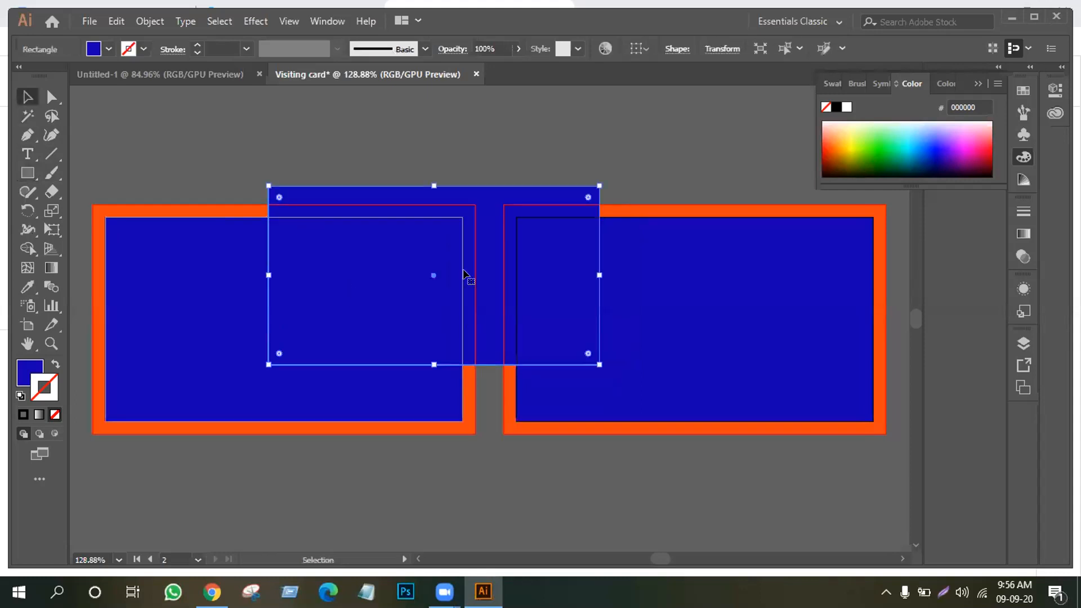
pyautogui.moveTo(430, 260); pyautogui.dragTo(324, 382)
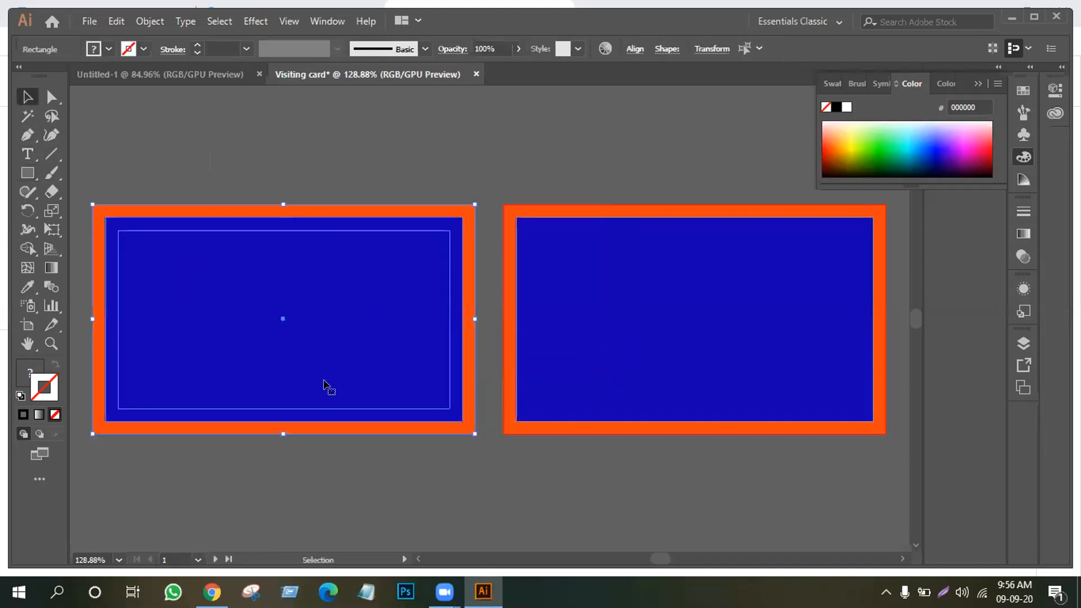
pyautogui.click(633, 49)
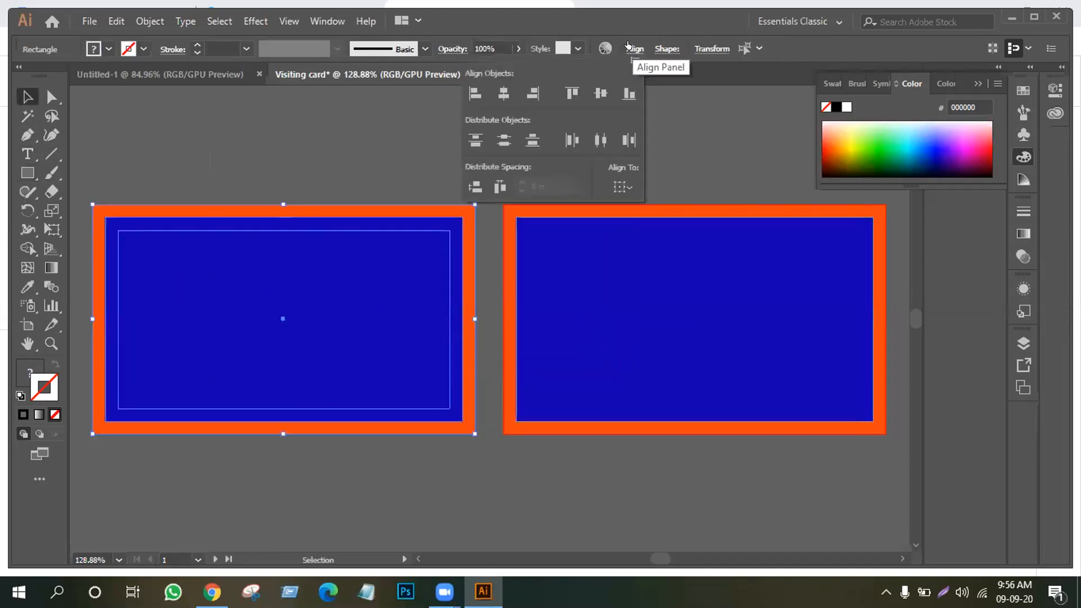
pyautogui.click(599, 95)
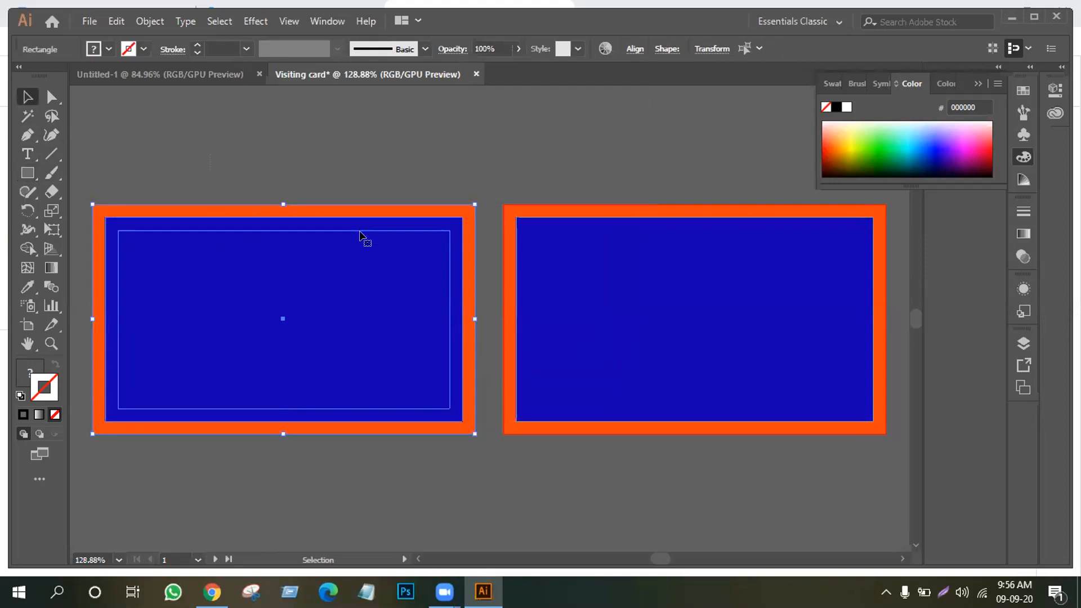
# Alt-drag a copy of the inner rectangle onto the right card and align it there
pyautogui.click(319, 146)
pyautogui.click(233, 269)
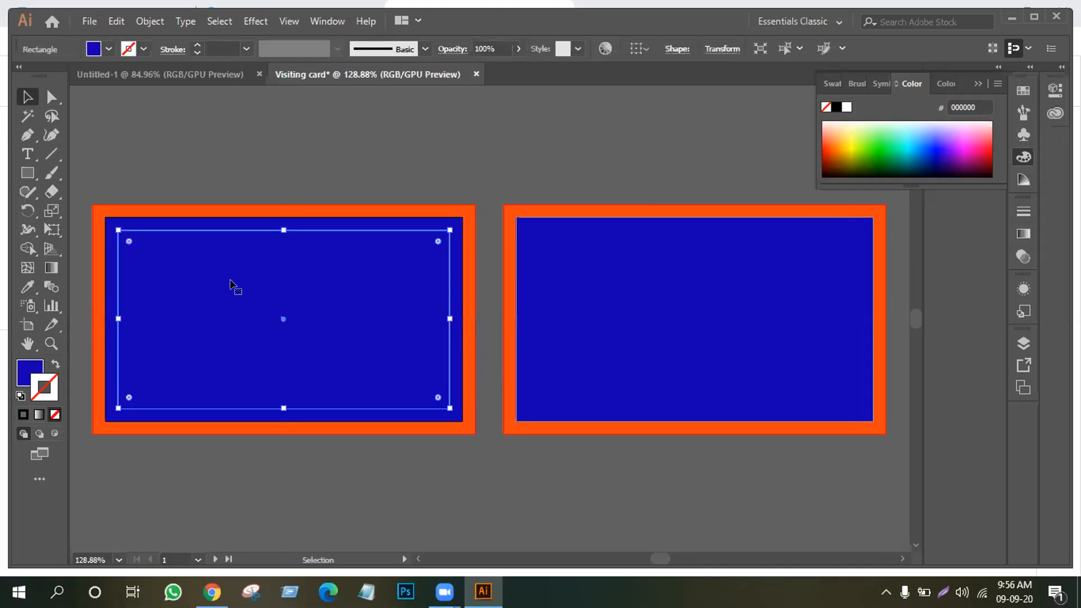
pyautogui.moveTo(230, 284); pyautogui.dragTo(640, 285)
pyautogui.moveTo(574, 167); pyautogui.dragTo(711, 386)
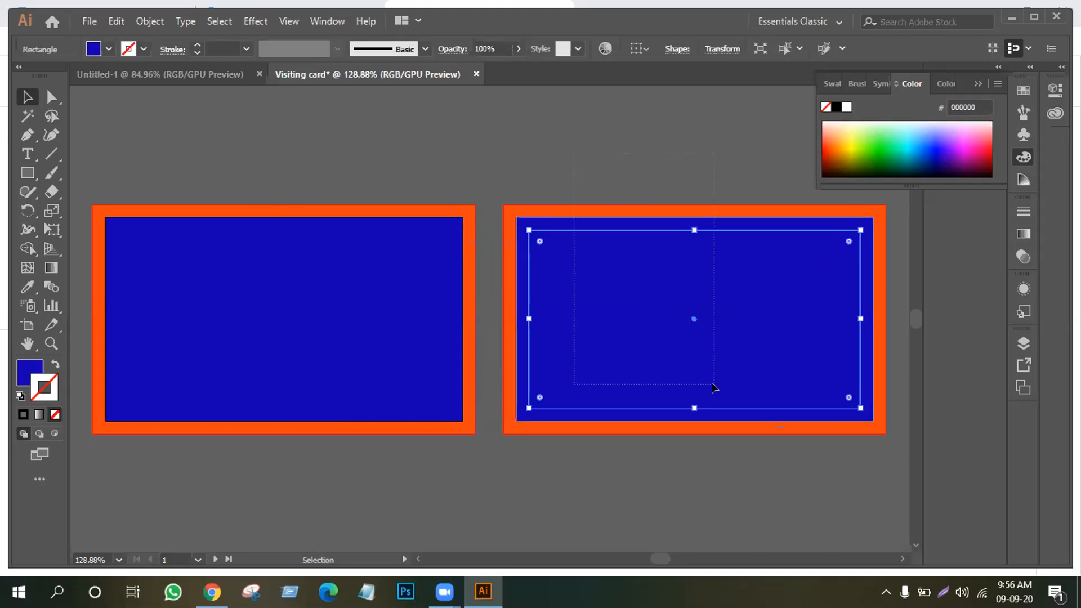
pyautogui.click(632, 49)
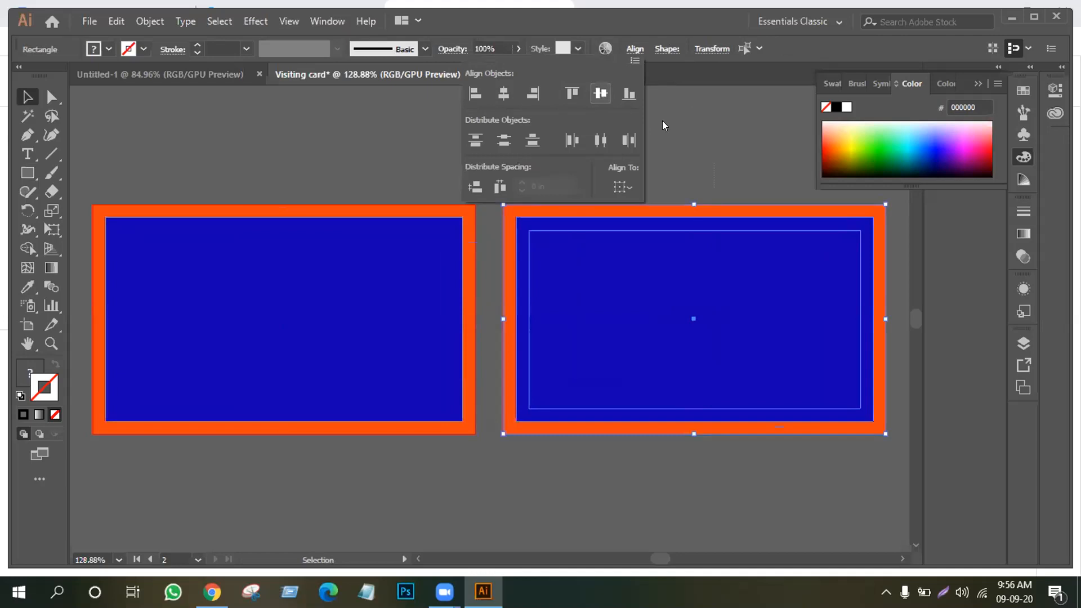
pyautogui.click(268, 251)
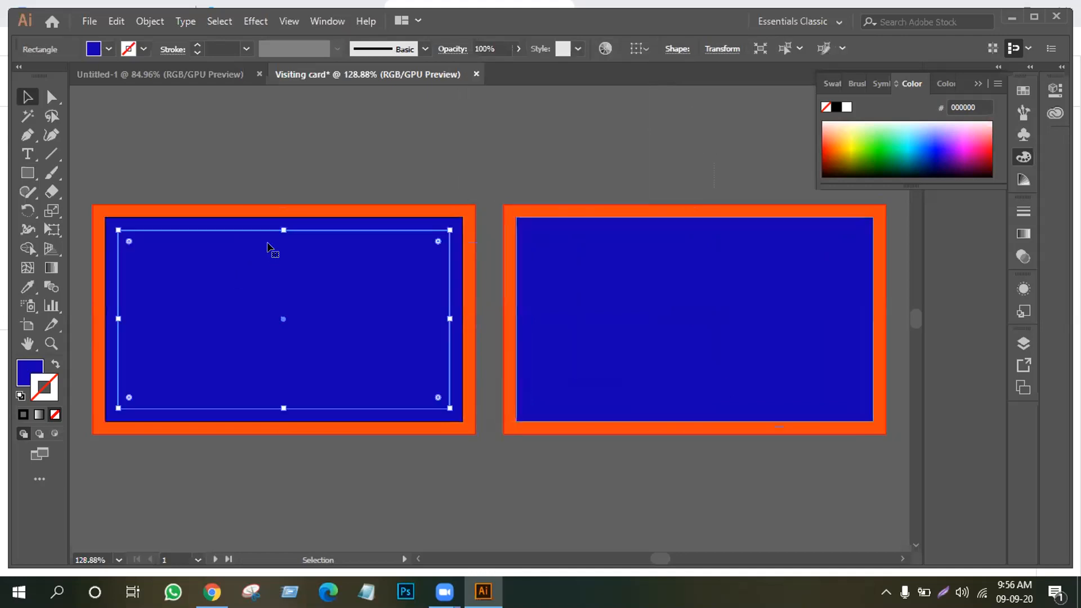
# Turn the left card's inset rectangle into guides with Make Guides
pyautogui.rightClick(247, 261)
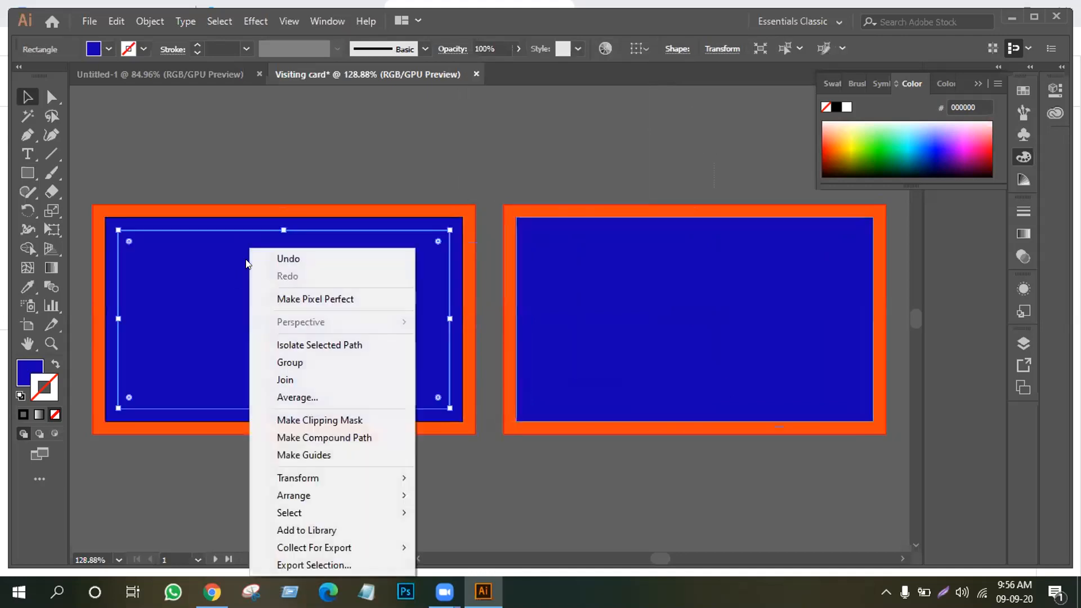
pyautogui.click(333, 450)
pyautogui.rightClick(333, 450)
pyautogui.click(344, 479)
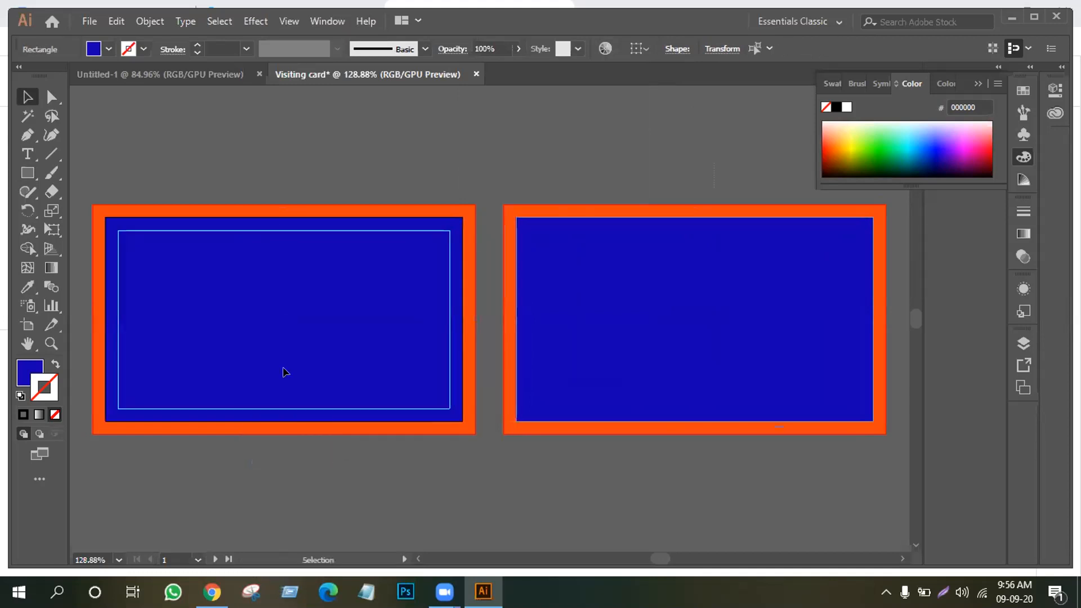
# Make the right card's inset rectangle into guides and lock the left card with Ctrl+2
pyautogui.click(621, 337)
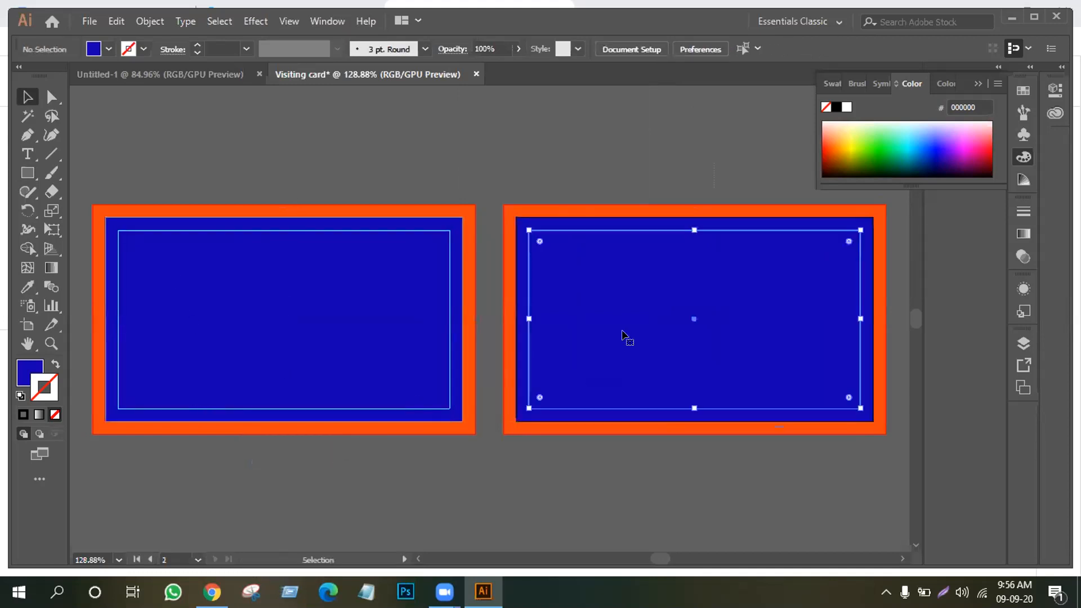
pyautogui.rightClick(624, 299)
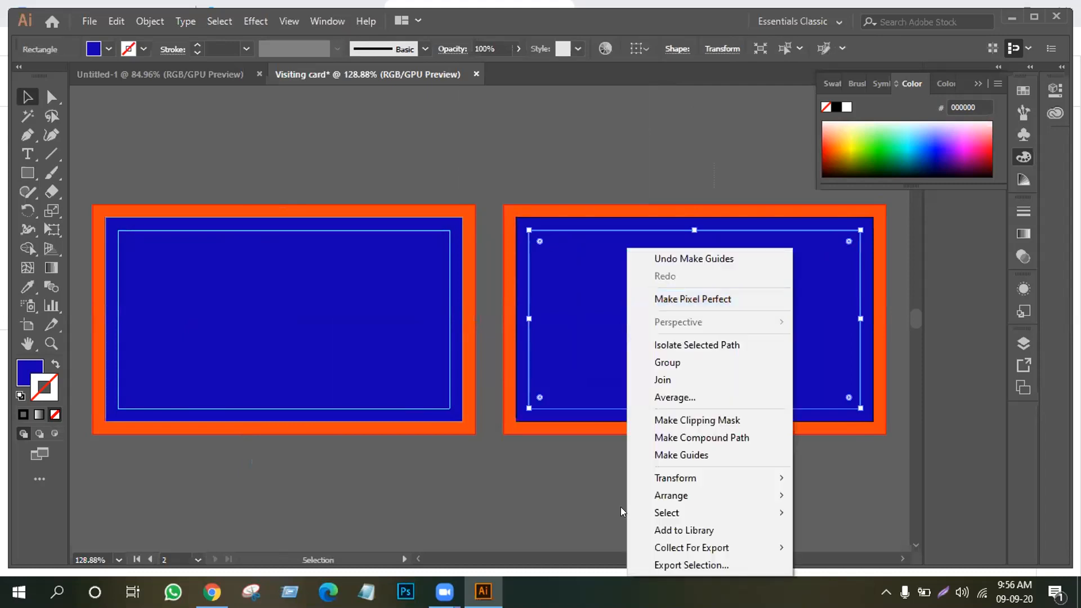
pyautogui.click(677, 457)
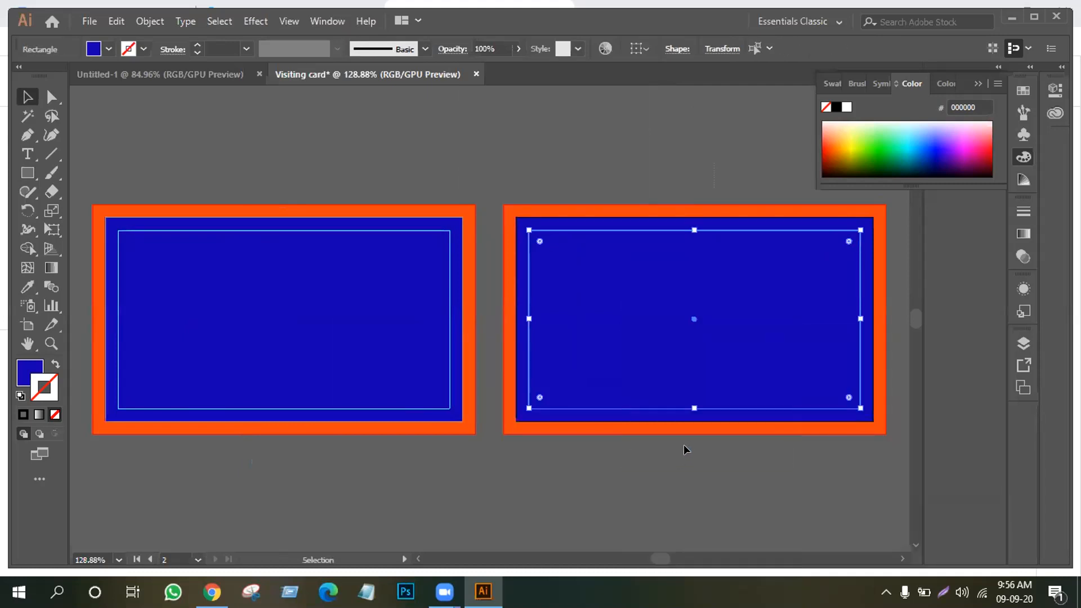
pyautogui.click(582, 149)
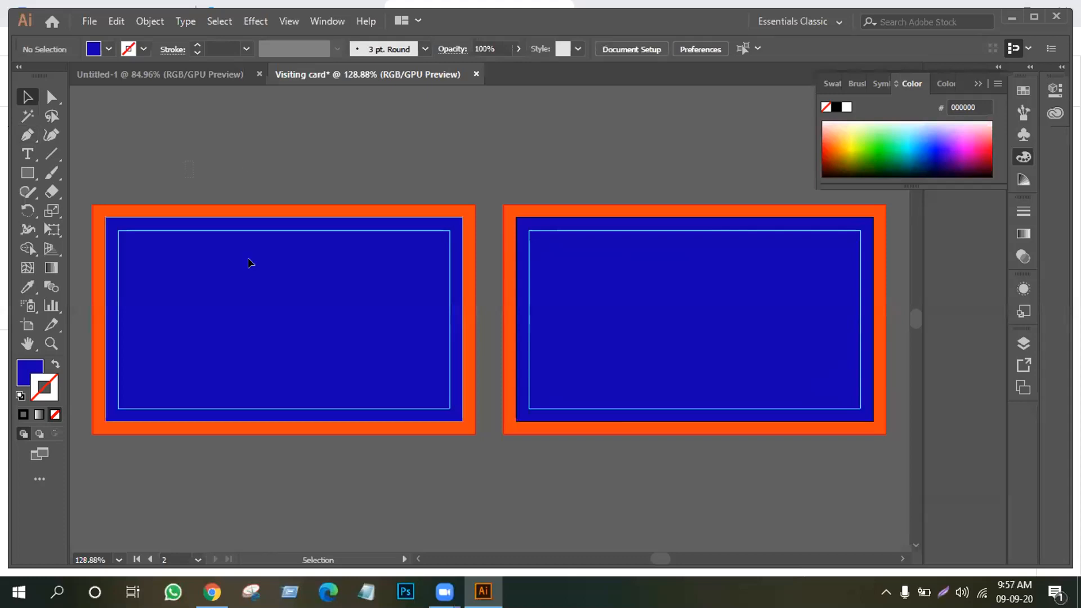
pyautogui.click(345, 404)
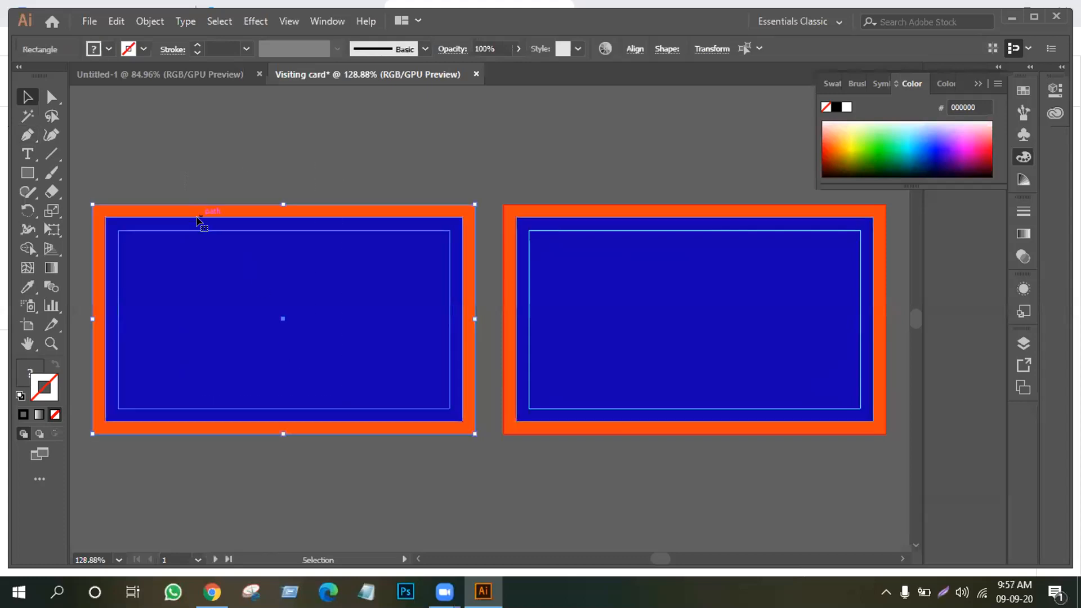
pyautogui.hotkey('ctrl', '2')
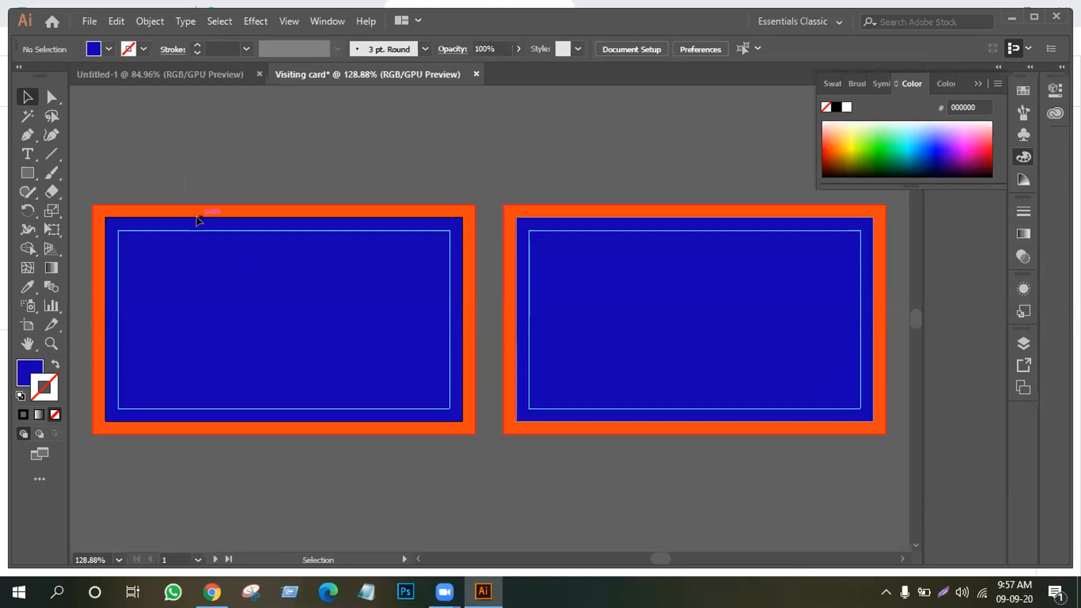
# Start a Pen path at the card's top-left corner and undo the stray segments
pyautogui.click(21, 138)
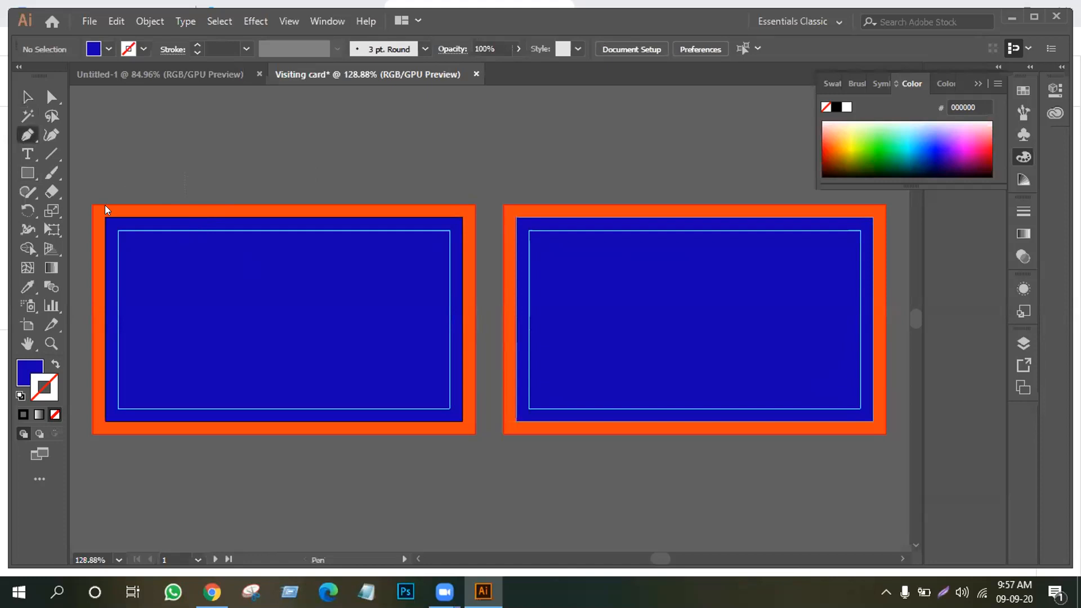
pyautogui.click(99, 205)
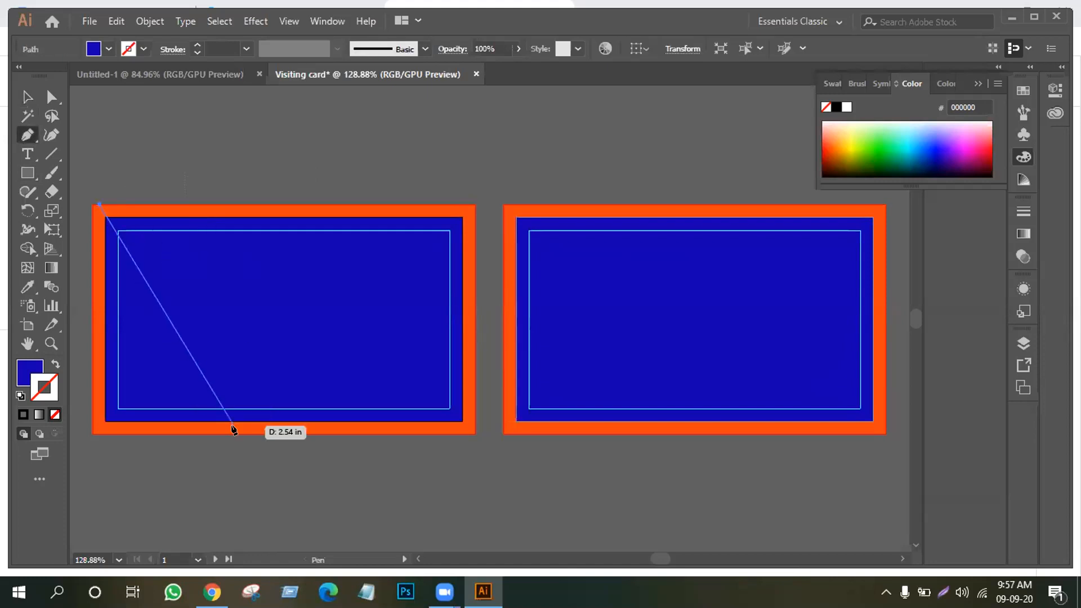
pyautogui.moveTo(241, 431); pyautogui.dragTo(233, 539)
pyautogui.scroll(-5, 281, 506)
pyautogui.click(283, 476)
pyautogui.scroll(6, 284, 232)
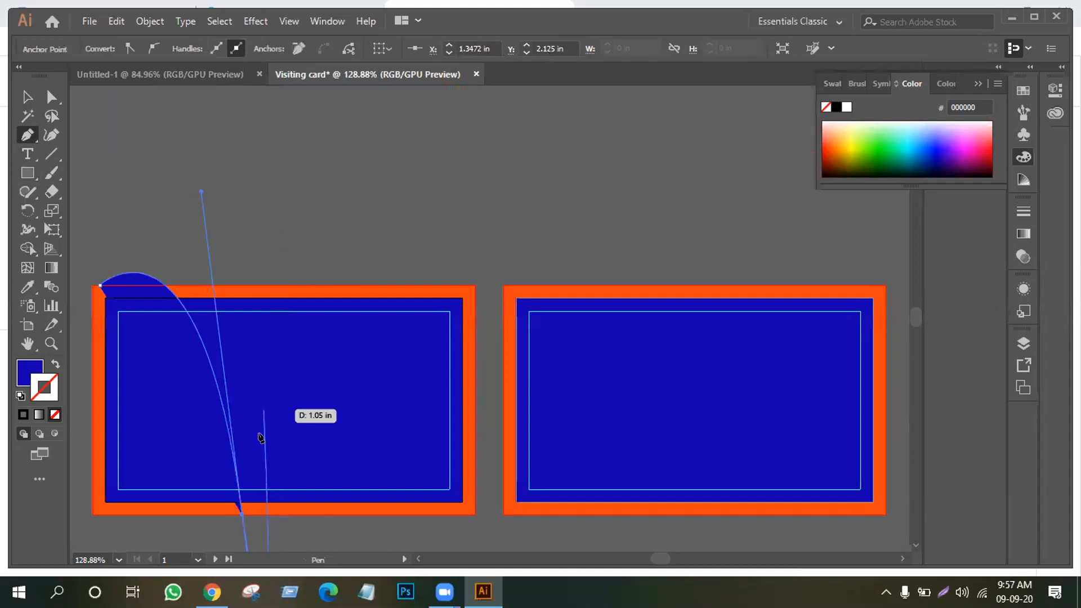
pyautogui.hotkey('ctrl', 'z')
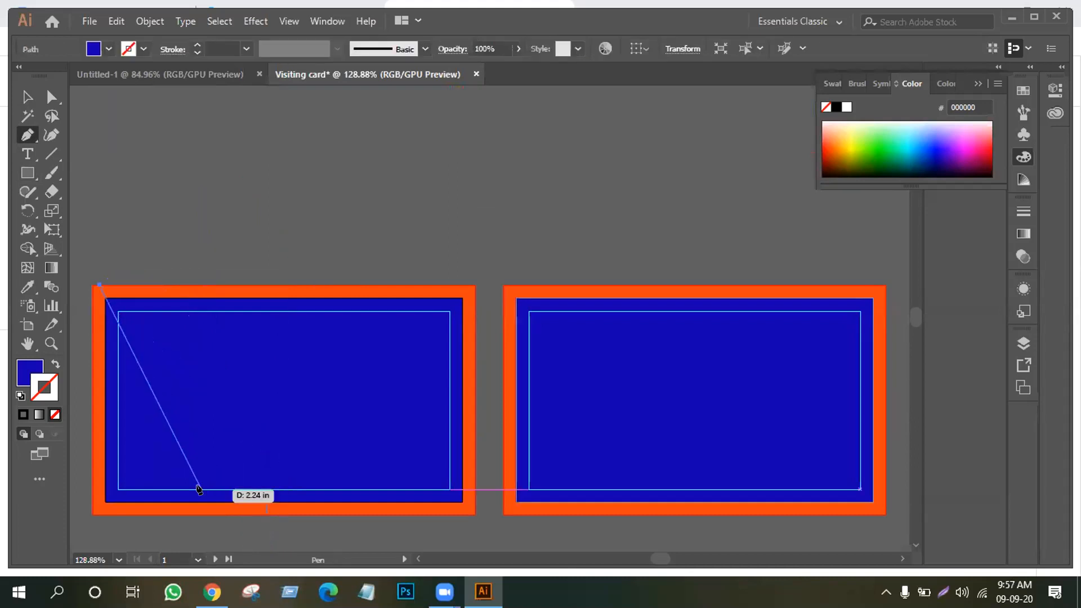
# Curve the path down to the bottom edge and bottom-left corner, then close it
pyautogui.click(194, 406)
pyautogui.moveTo(158, 438); pyautogui.dragTo(162, 494)
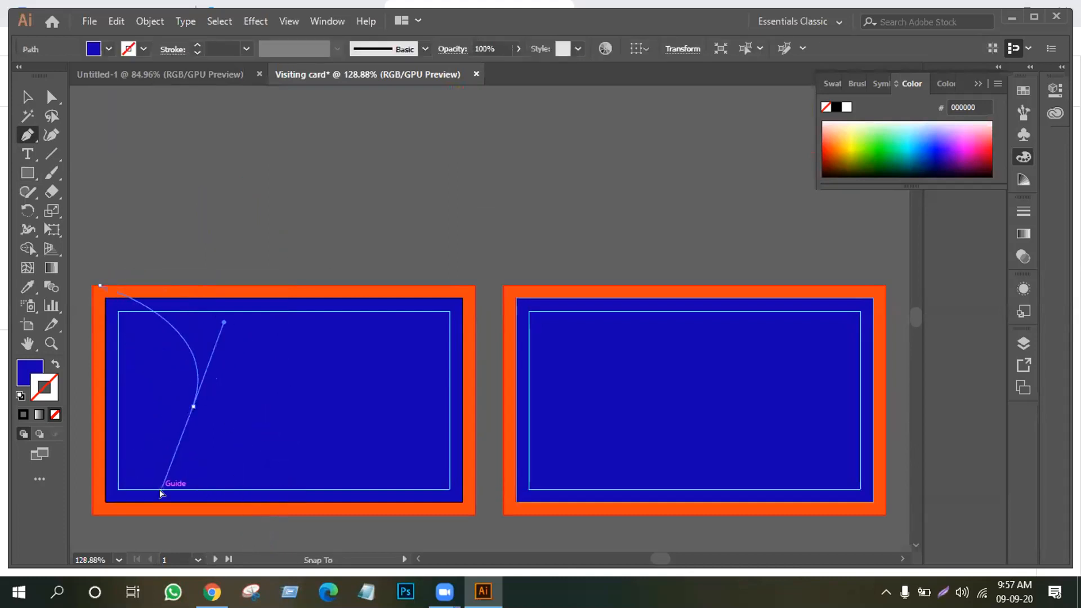
pyautogui.click(194, 406)
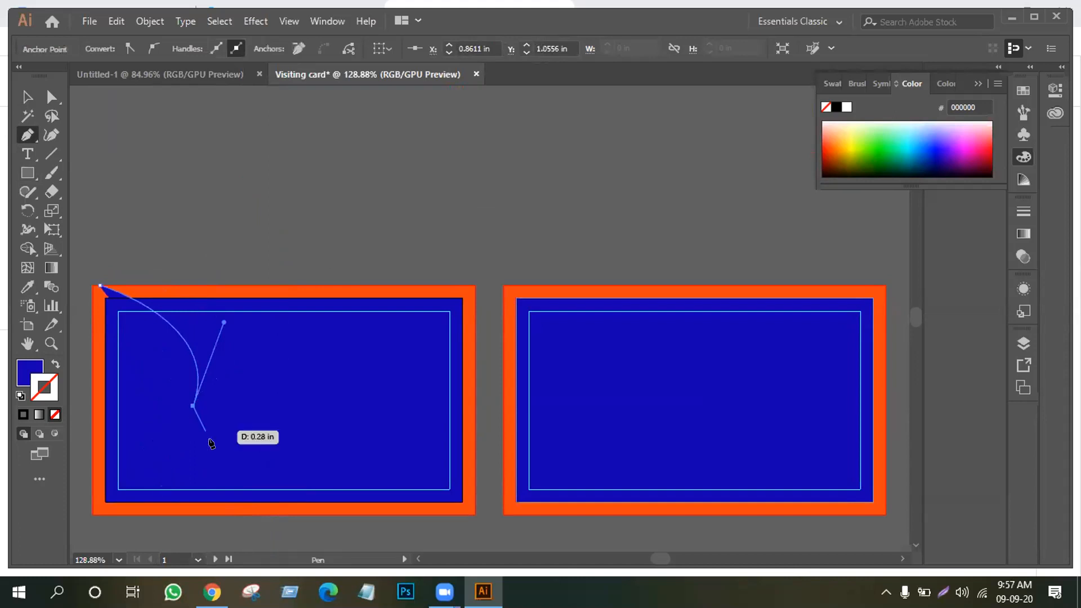
pyautogui.moveTo(260, 512); pyautogui.dragTo(380, 537)
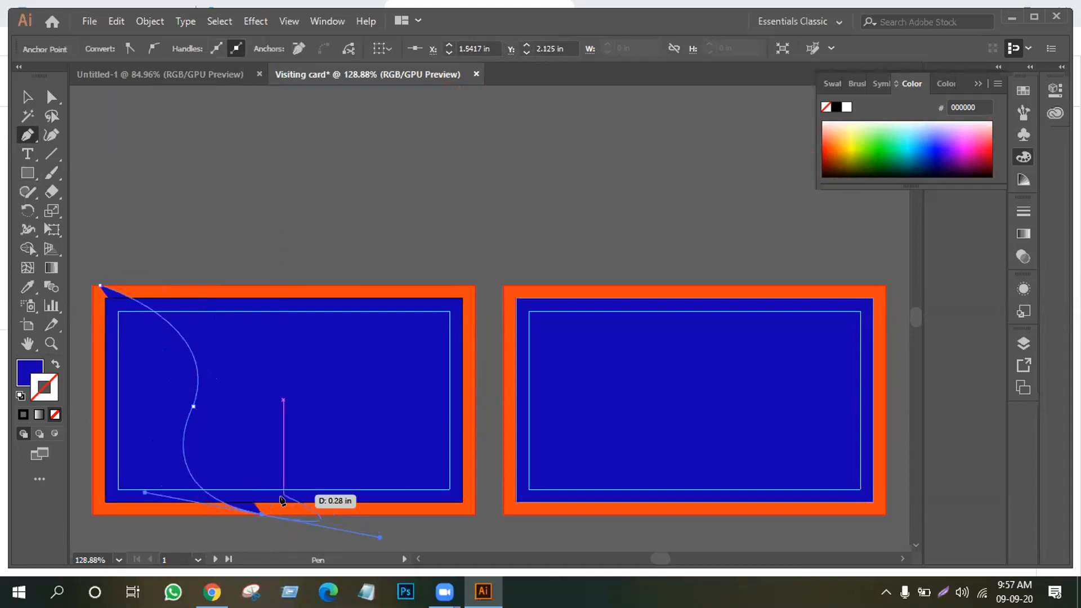
pyautogui.click(261, 514)
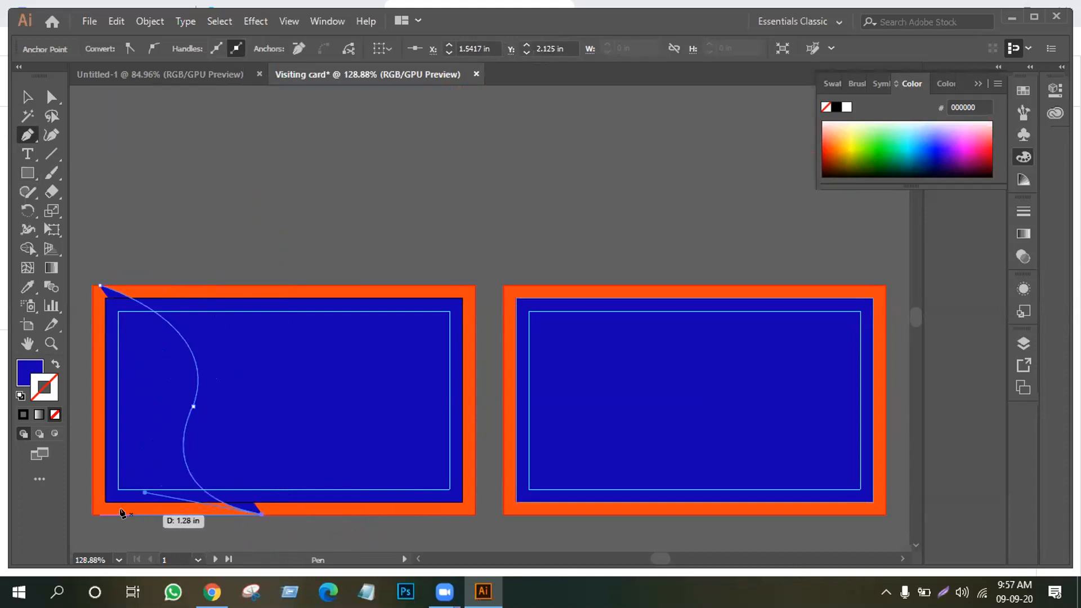
pyautogui.click(92, 513)
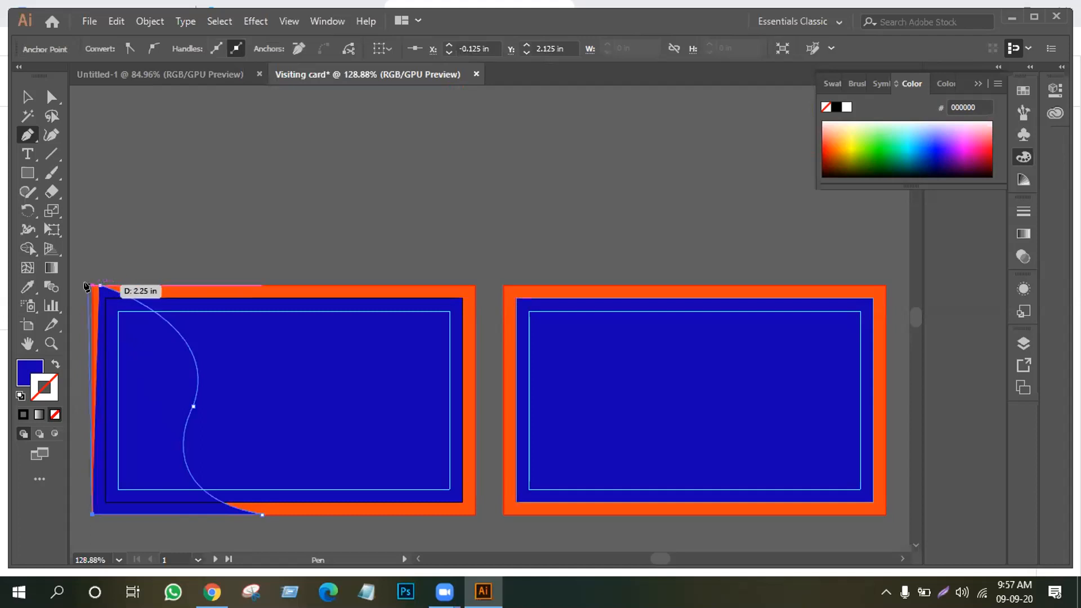
pyautogui.click(93, 286)
pyautogui.moveTo(90, 287); pyautogui.dragTo(100, 285)
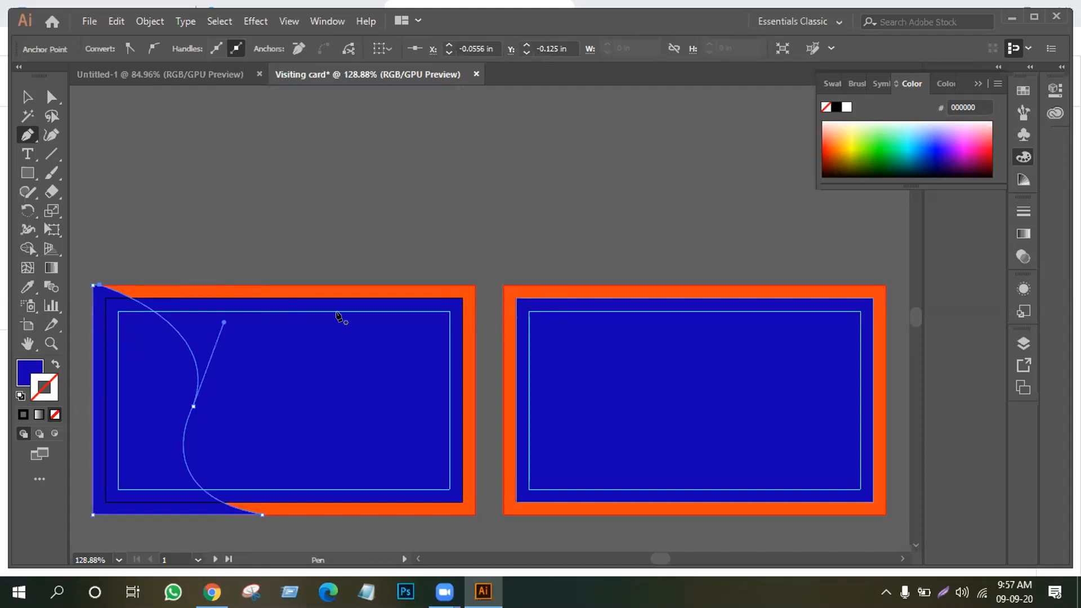
# Fill the wave shape cyan 1CFFFB and set its stroke to None
pyautogui.click(27, 97)
pyautogui.click(909, 132)
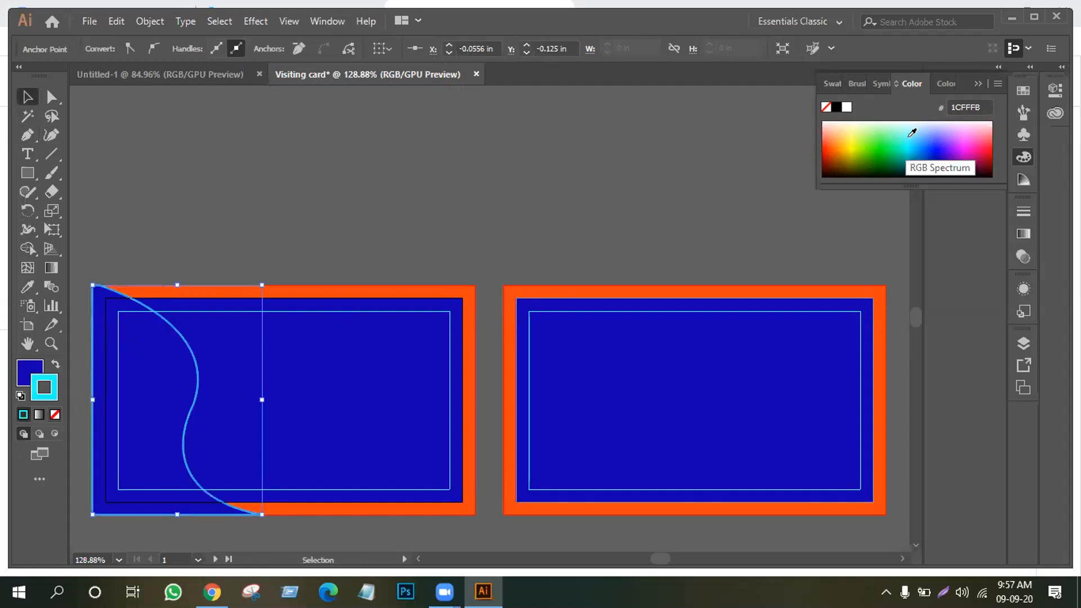
pyautogui.click(55, 364)
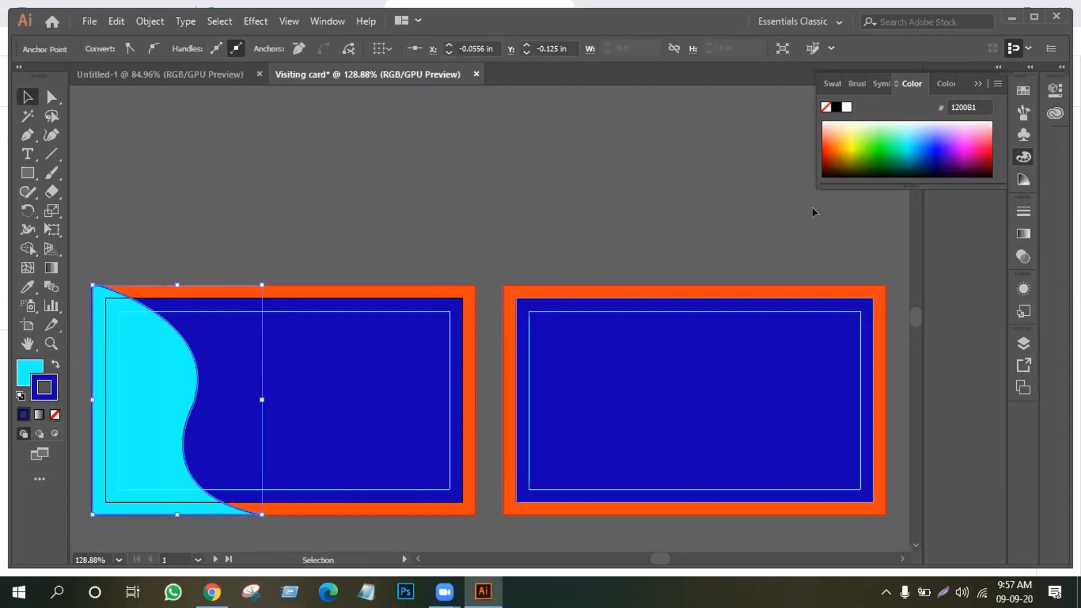
pyautogui.click(54, 414)
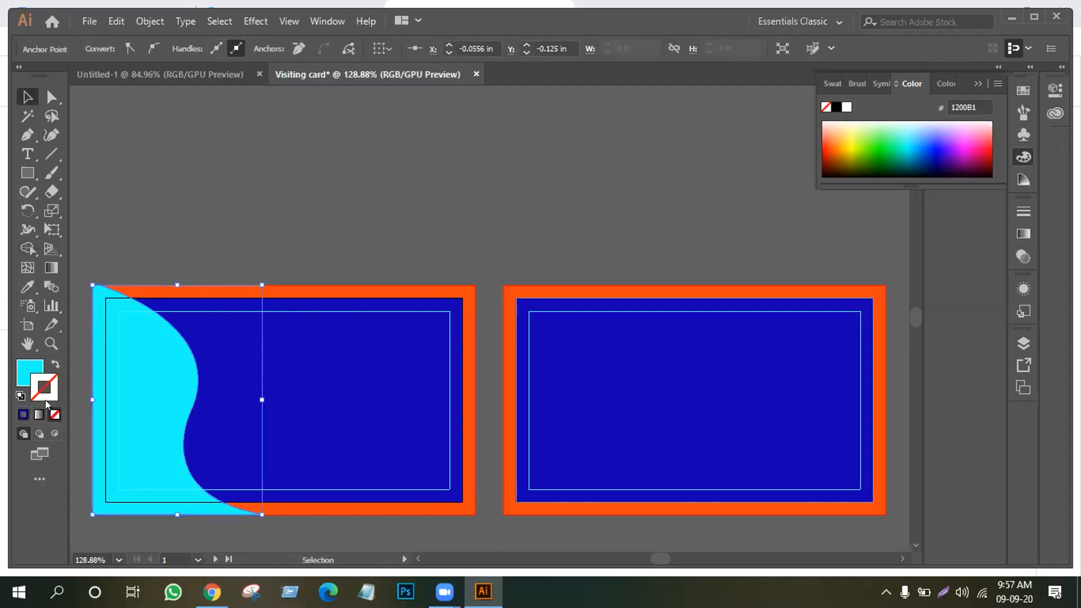
pyautogui.click(21, 372)
pyautogui.click(244, 180)
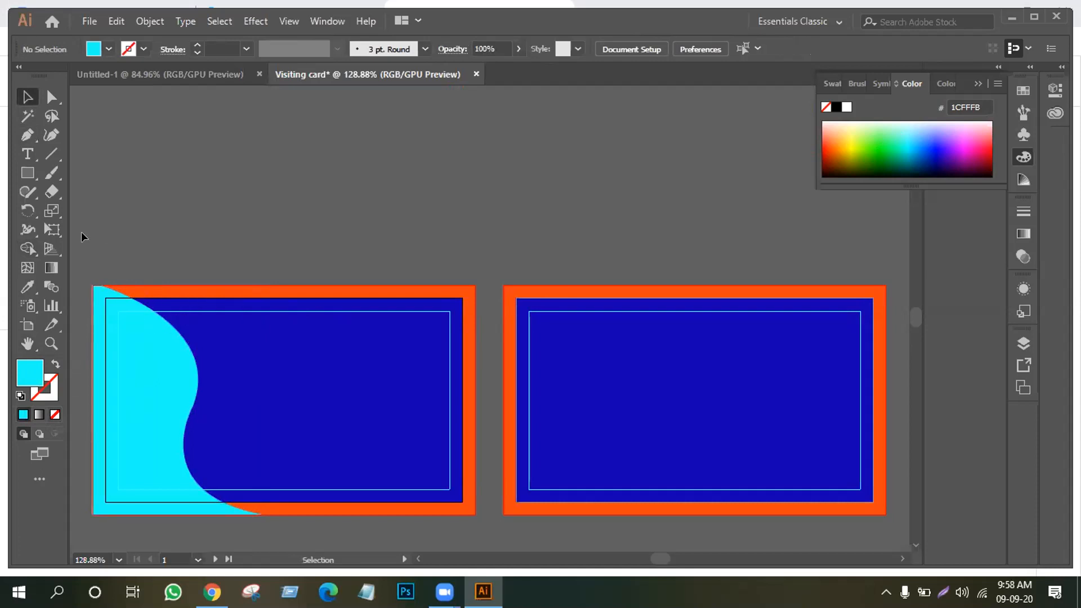
# Duplicate the cyan wave and offset the copy down and to the right
pyautogui.moveTo(375, 469); pyautogui.dragTo(388, 484)
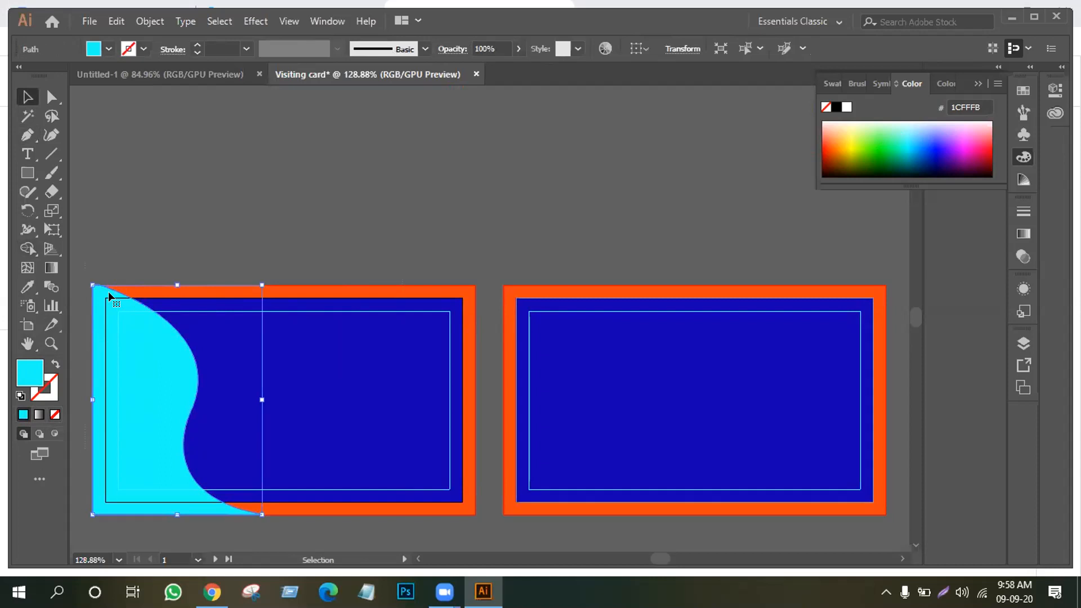
pyautogui.click(158, 235)
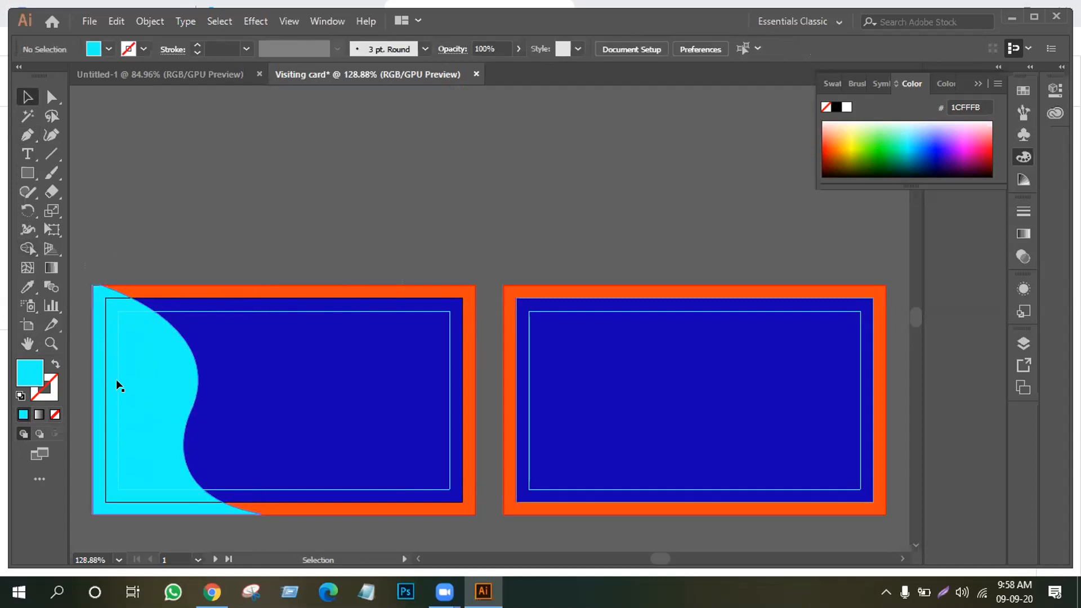
pyautogui.moveTo(116, 381); pyautogui.dragTo(138, 373)
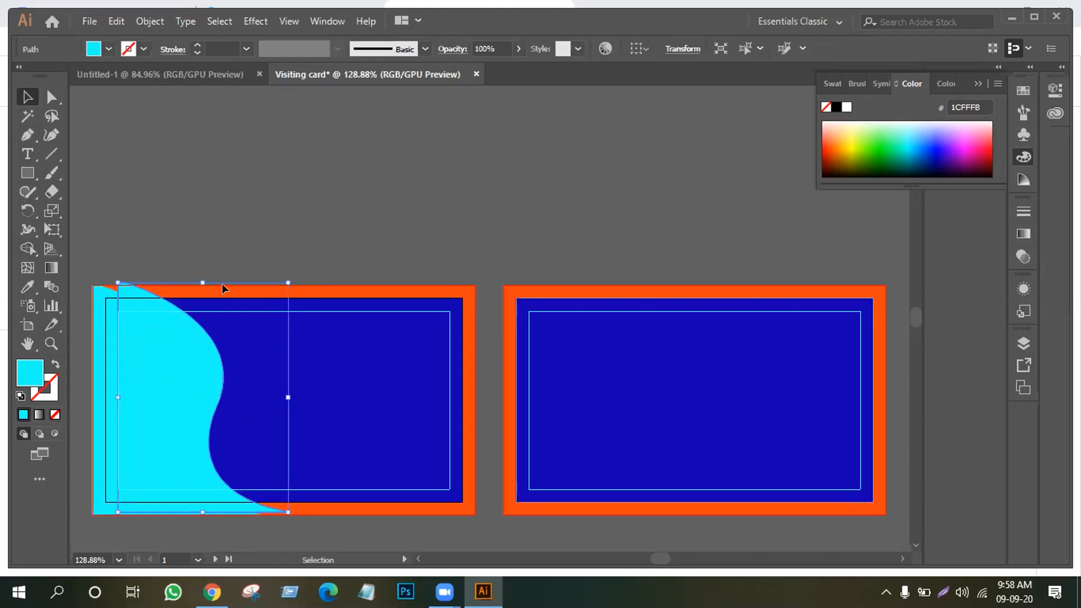
pyautogui.moveTo(158, 365); pyautogui.dragTo(173, 407)
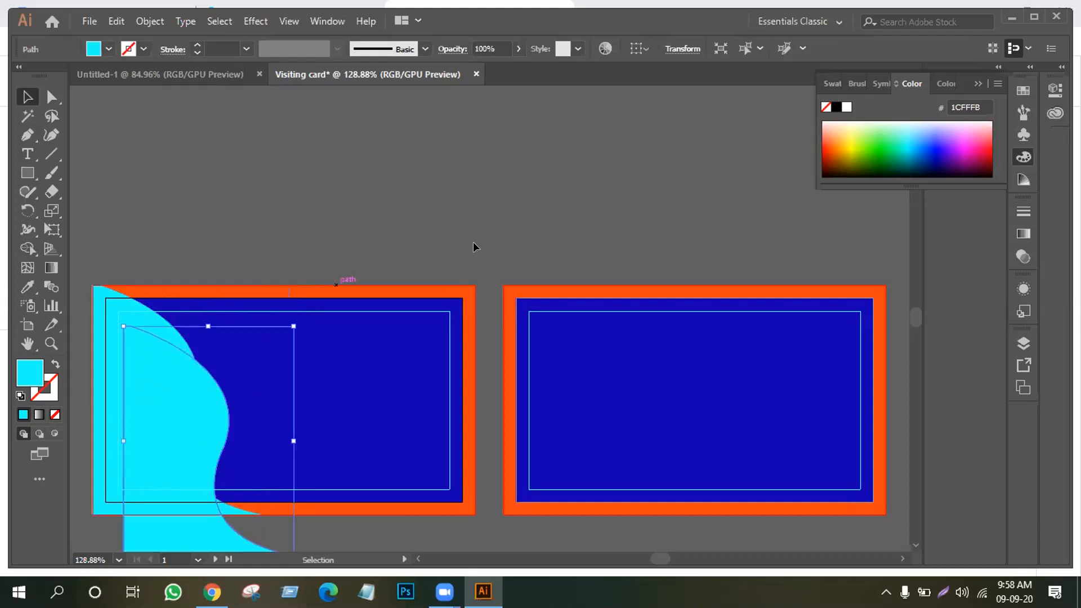
# Recolour the wave copy a light sky blue
pyautogui.click(926, 138)
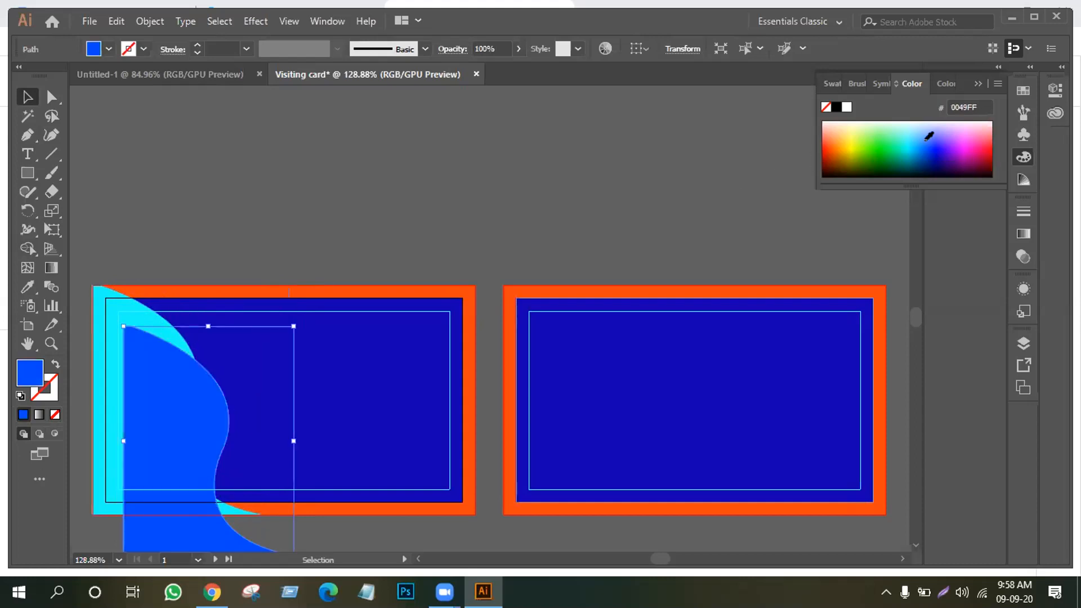
pyautogui.click(921, 135)
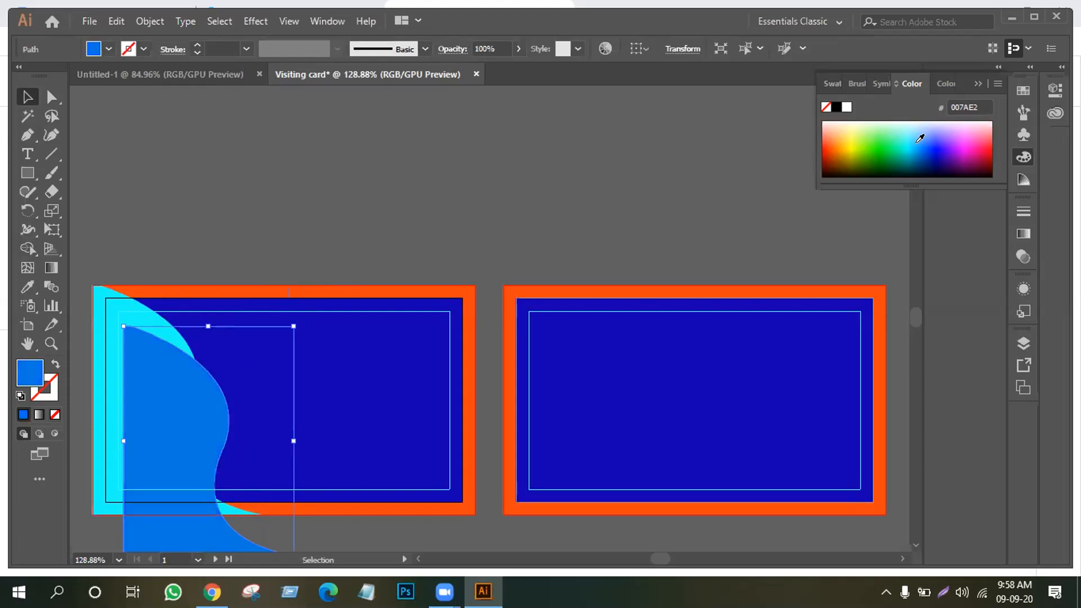
pyautogui.click(917, 135)
pyautogui.click(912, 133)
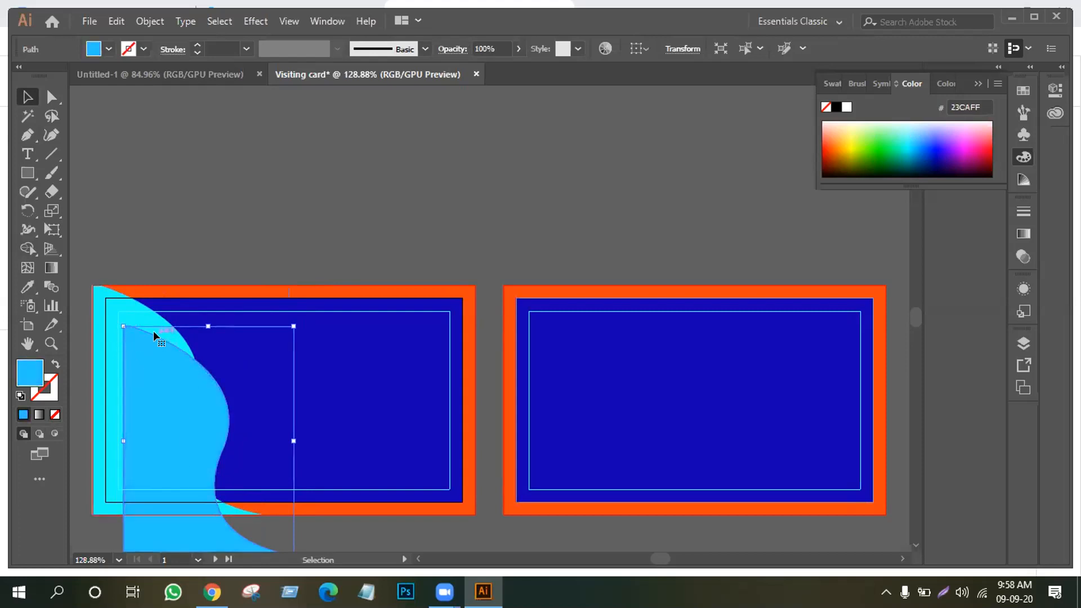
# Bring the original cyan wave in front of its blue copy
pyautogui.click(121, 305)
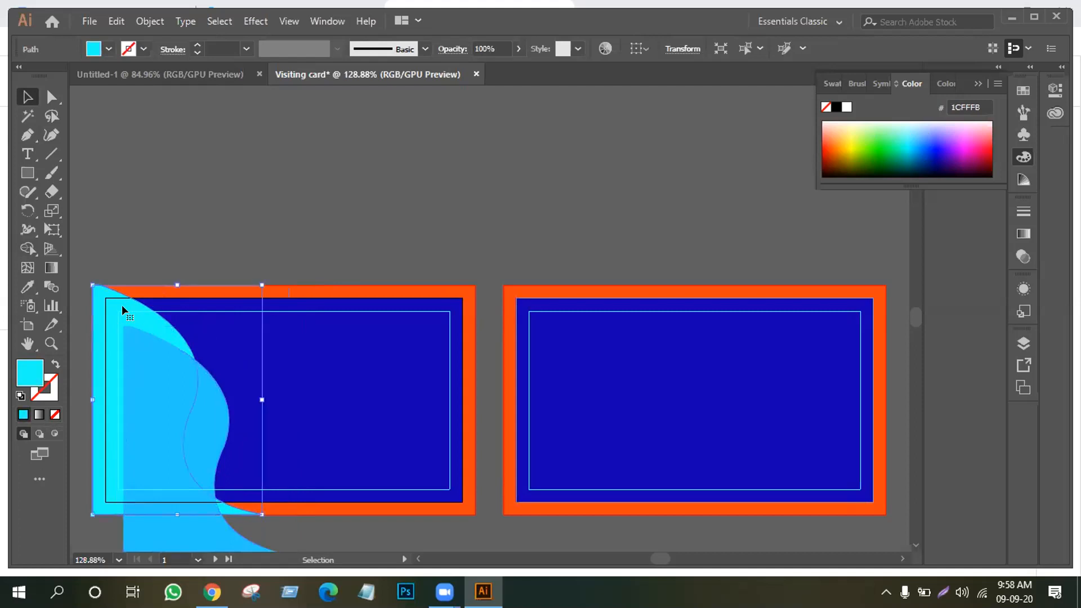
pyautogui.rightClick(122, 305)
pyautogui.moveTo(185, 492)
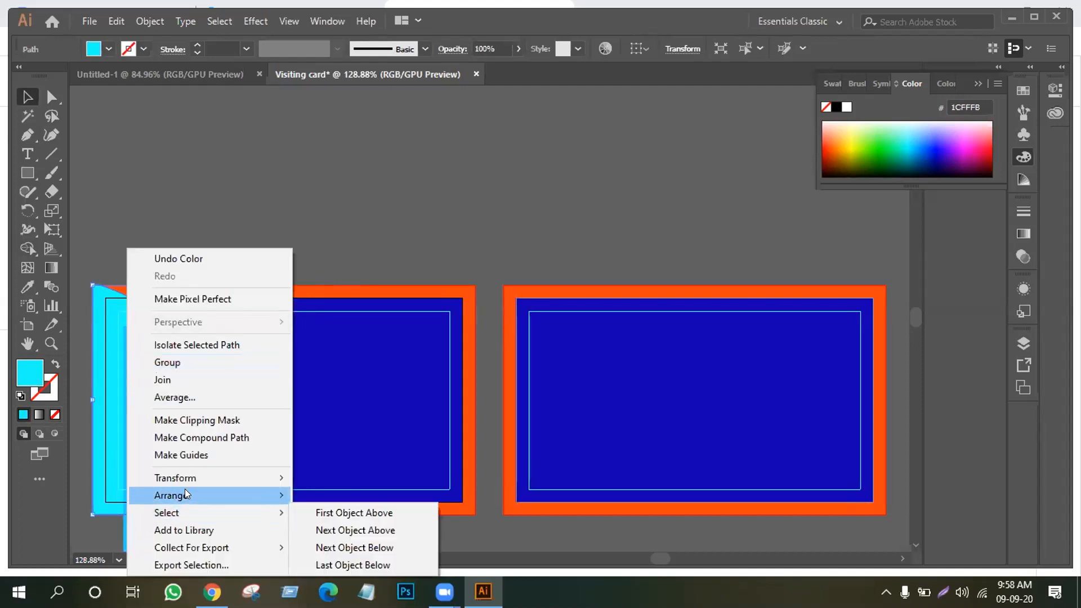
pyautogui.click(346, 494)
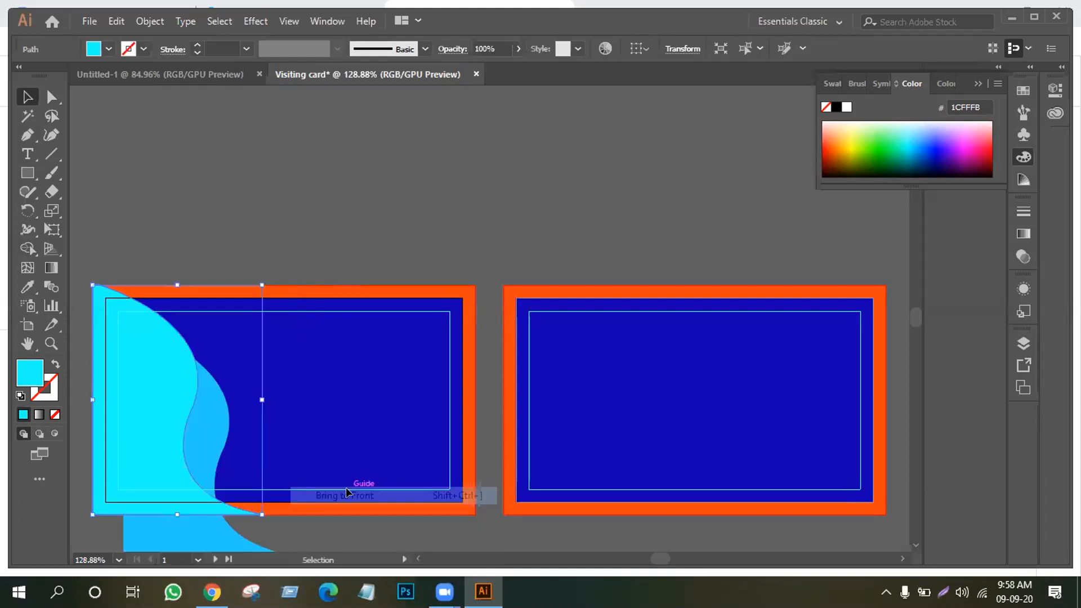
pyautogui.click(257, 222)
# Nudge the wave copy slightly upward and set its colour to deeper blue 005AE2
pyautogui.moveTo(203, 416); pyautogui.dragTo(181, 413)
pyautogui.click(283, 194)
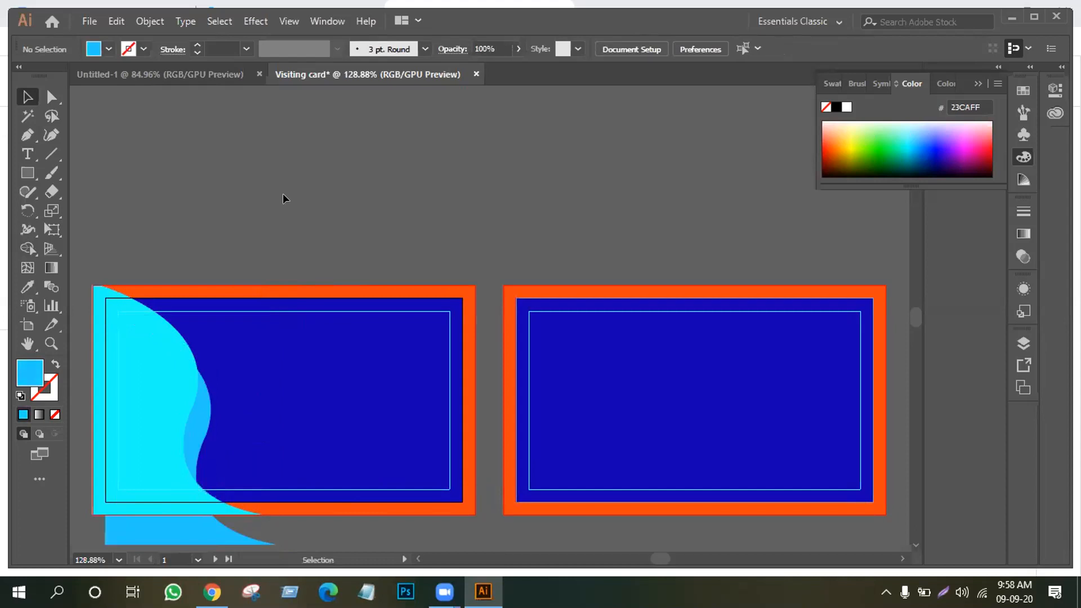
pyautogui.click(196, 418)
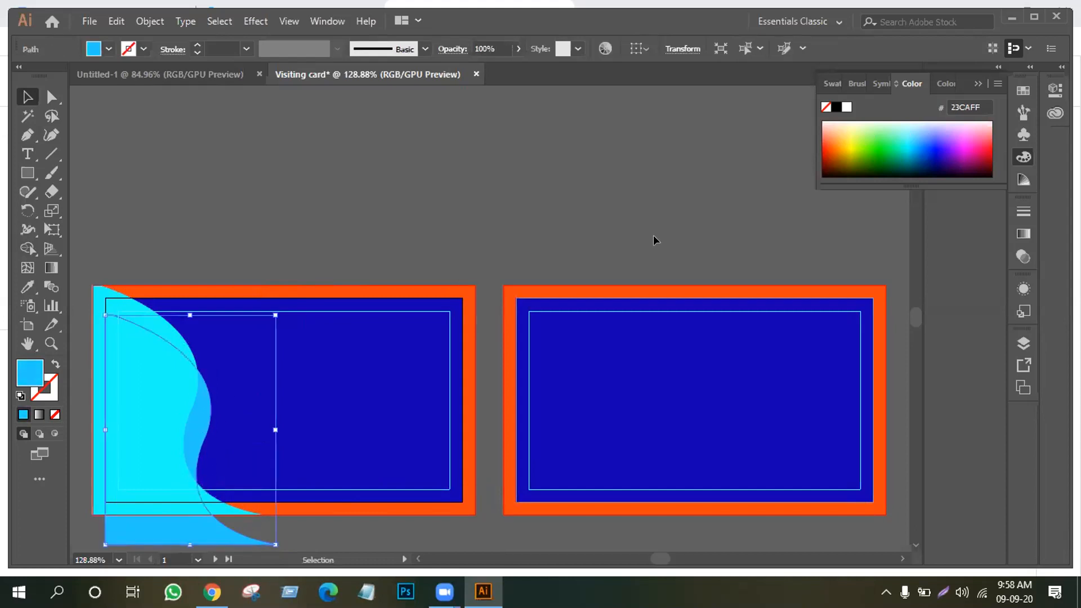
pyautogui.click(921, 135)
pyautogui.click(921, 147)
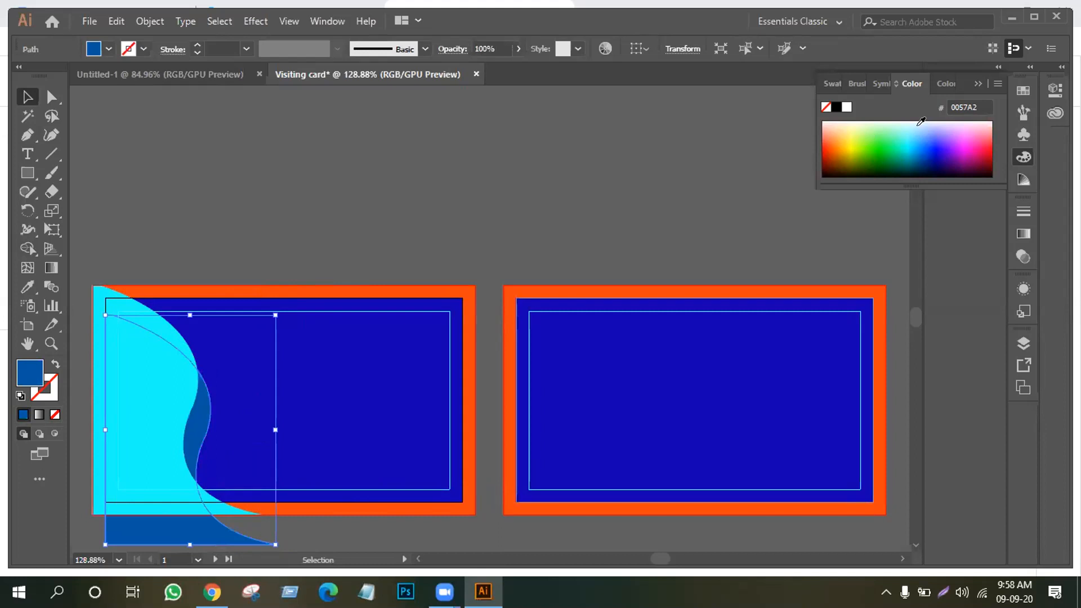
pyautogui.click(922, 123)
pyautogui.click(922, 138)
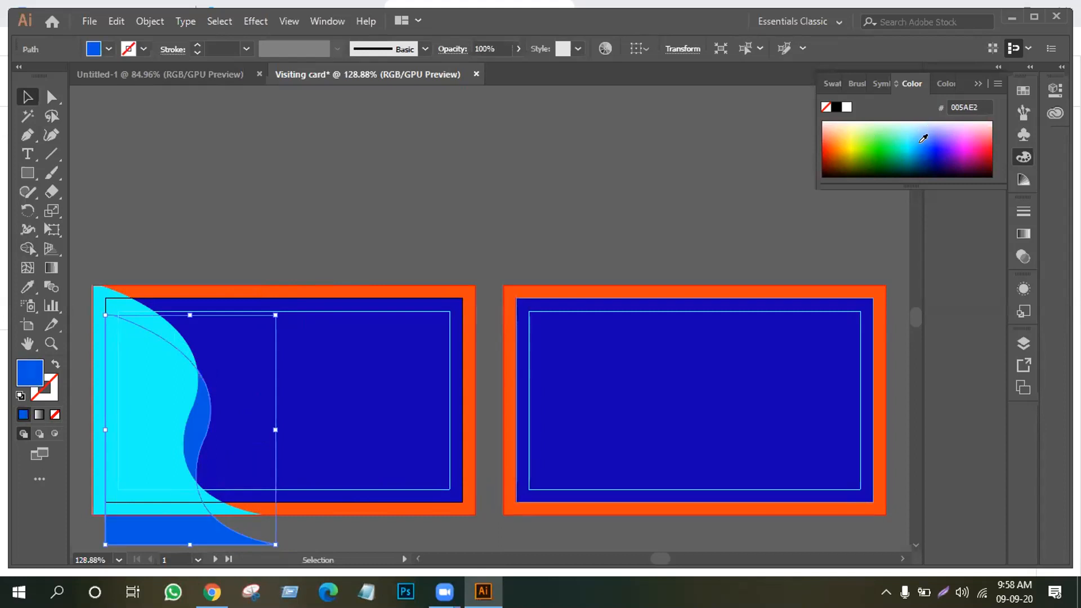
pyautogui.click(272, 189)
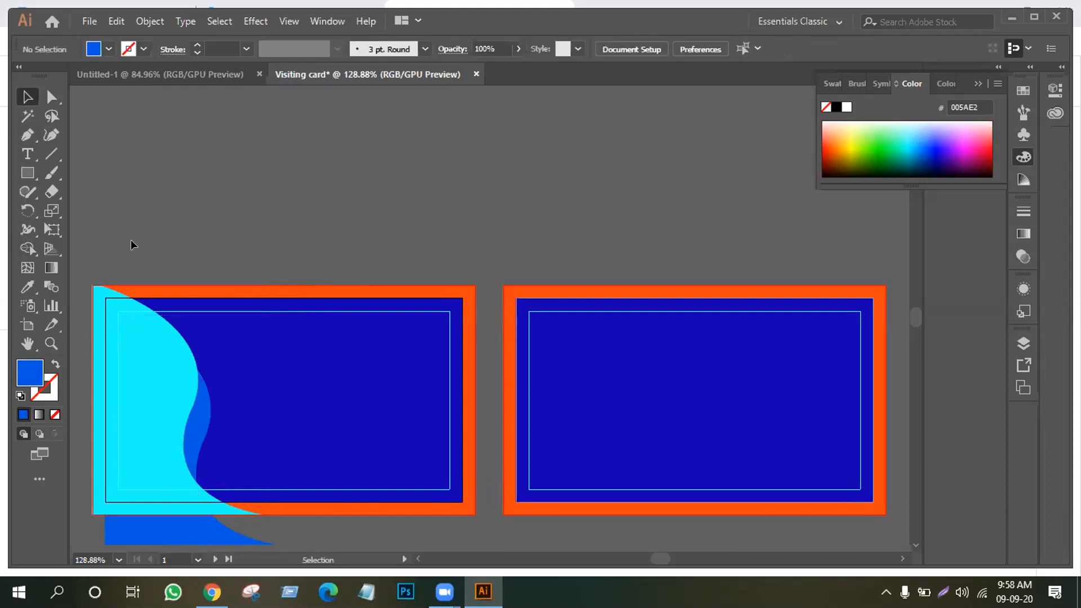
# Unlock the card's background rectangles with Ctrl+Alt+2 and select the front card's artwork
pyautogui.moveTo(191, 227); pyautogui.dragTo(298, 453)
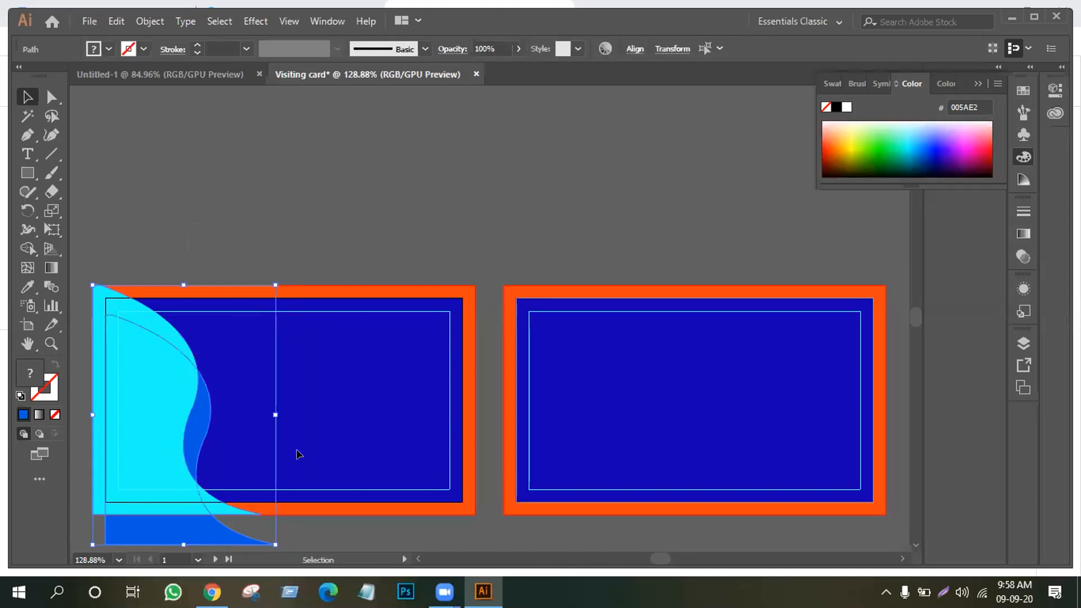
pyautogui.click(343, 205)
pyautogui.hotkey('ctrl', 'alt', '2')
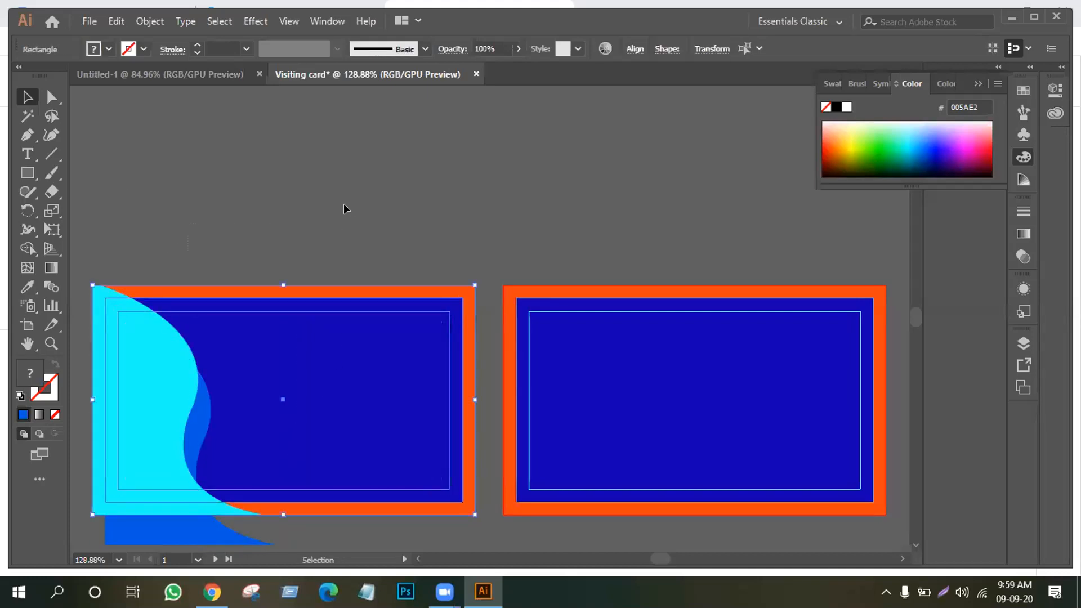
pyautogui.click(341, 204)
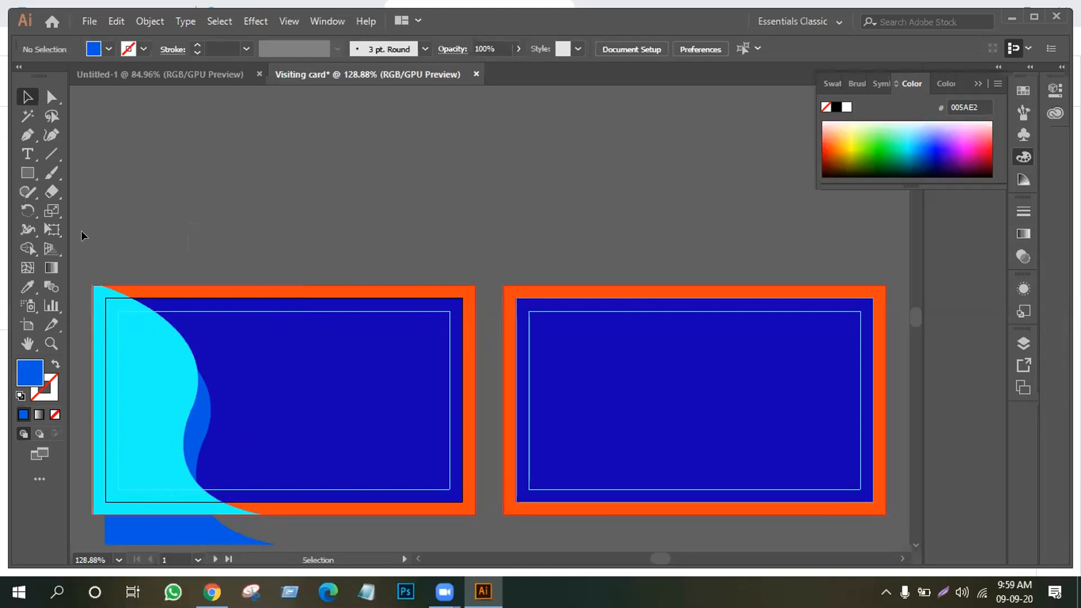
pyautogui.scroll(-6, 474, 418)
pyautogui.click(430, 356)
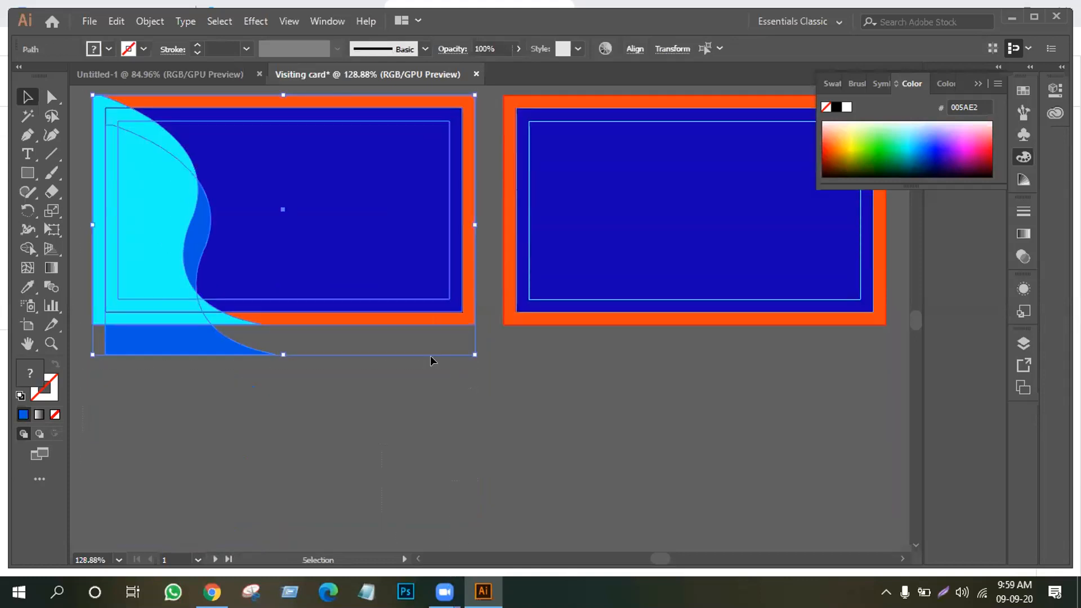
pyautogui.scroll(3, 225, 282)
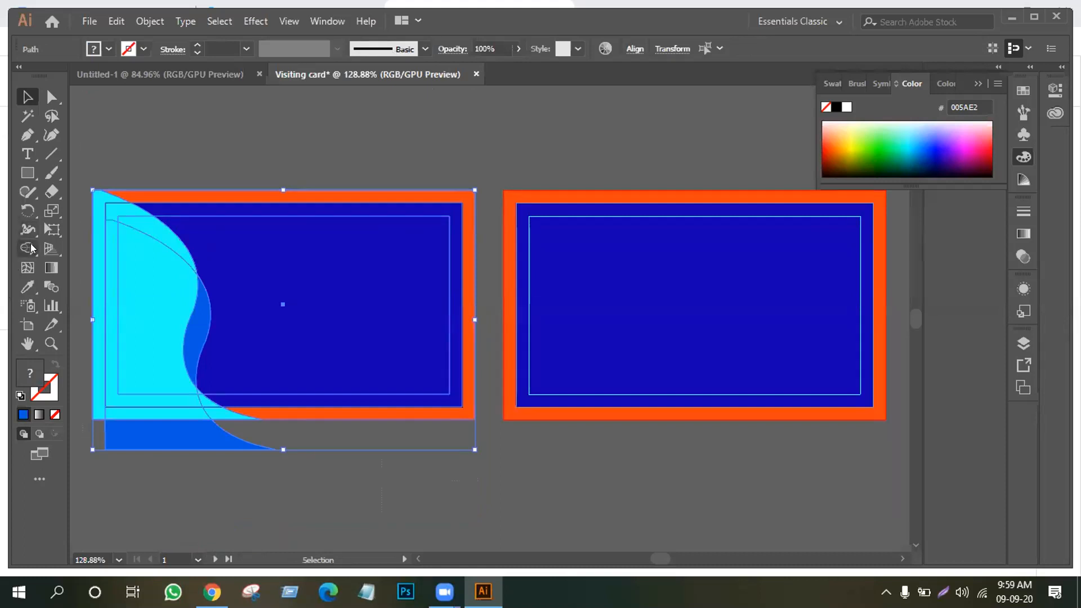
# With Shape Builder, merge the card's orange border into the blue fill
pyautogui.click(29, 246)
pyautogui.moveTo(247, 413)
pyautogui.mouseDown()
pyautogui.moveTo(120, 415)
pyautogui.moveTo(96, 413)
pyautogui.moveTo(96, 402)
pyautogui.mouseUp()
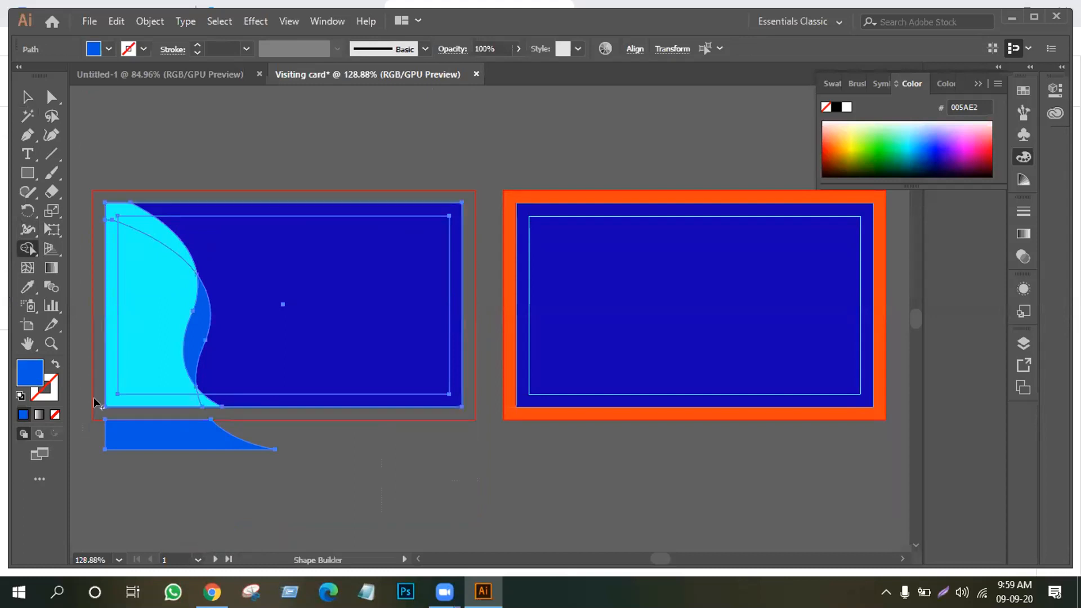
pyautogui.keyDown('alt'); pyautogui.click(133, 439); pyautogui.keyUp('alt')
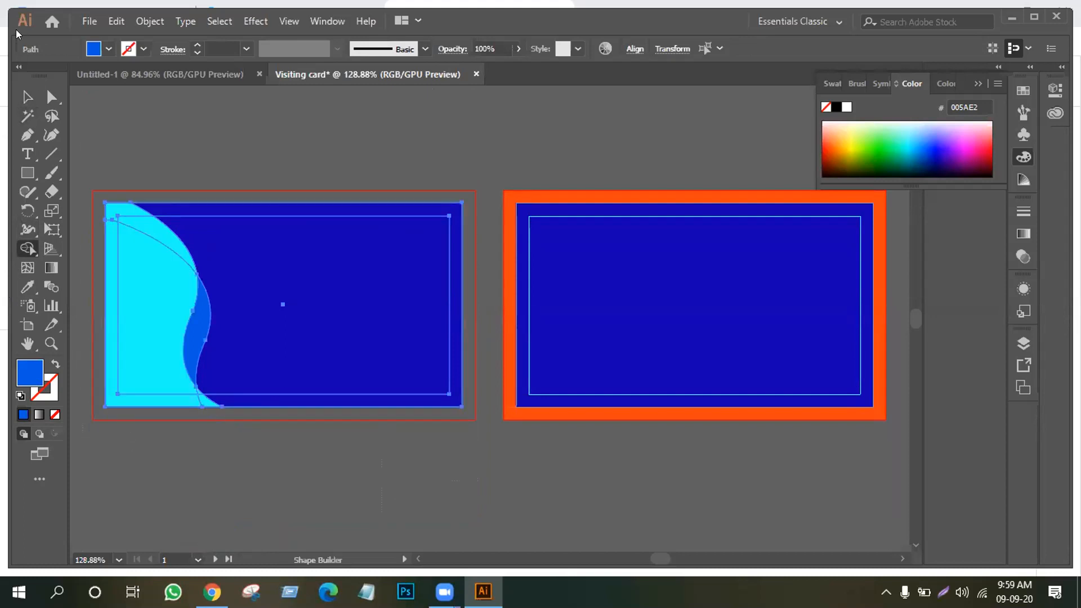
pyautogui.hotkey('ctrl', 'z')
pyautogui.hotkey('ctrl', 'z')
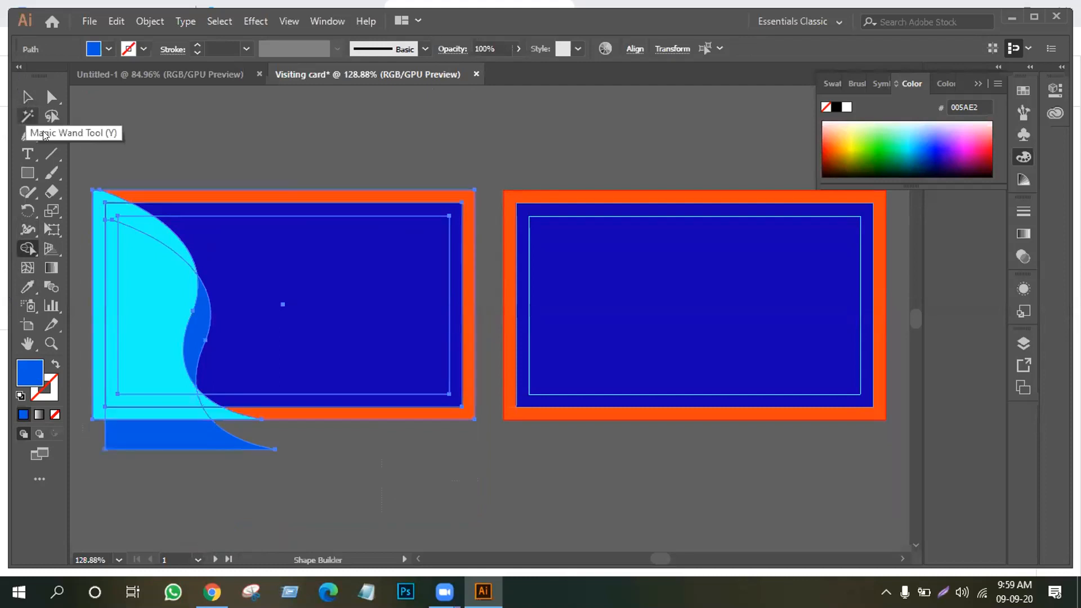
pyautogui.moveTo(382, 424)
pyautogui.mouseDown()
pyautogui.moveTo(535, 501)
pyautogui.moveTo(518, 501)
pyautogui.mouseUp()
# Return to the Selection tool and undo an accidental shape move
pyautogui.click(27, 97)
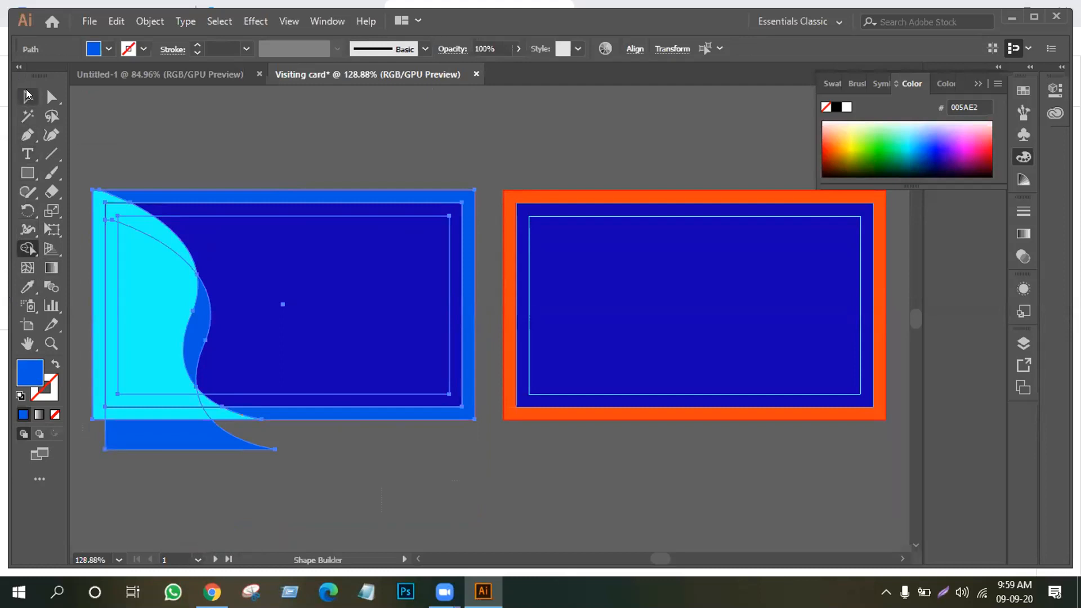
pyautogui.click(398, 172)
pyautogui.moveTo(428, 203); pyautogui.dragTo(677, 366)
pyautogui.hotkey('ctrl', 'z')
pyautogui.hotkey('ctrl', 'z')
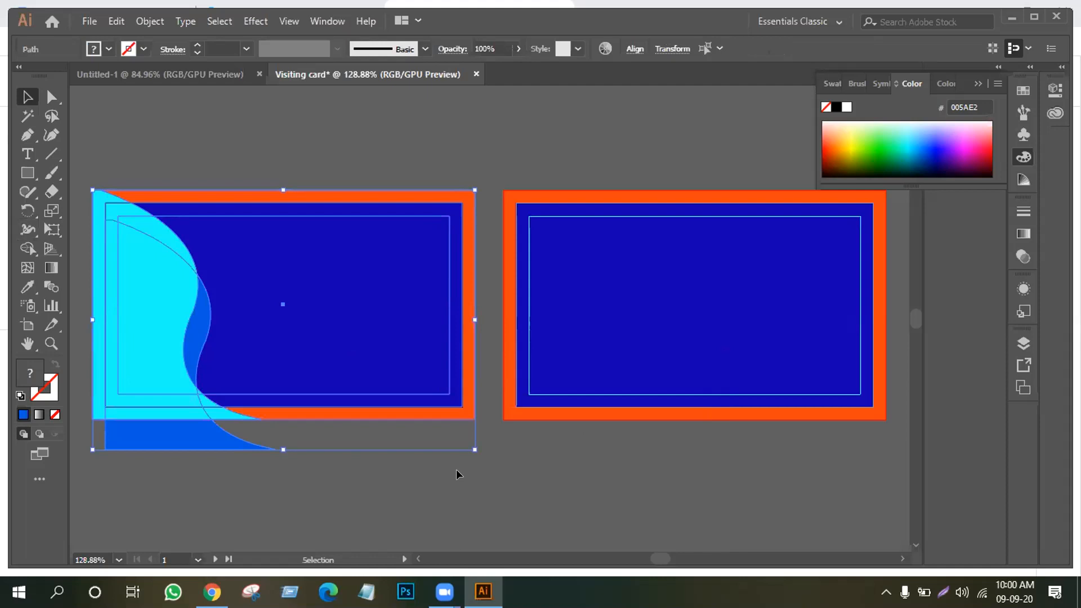
# Merge the border regions along the card's bottom edge and delete the leftover blue strip below
pyautogui.click(89, 168)
pyautogui.moveTo(77, 163); pyautogui.dragTo(383, 487)
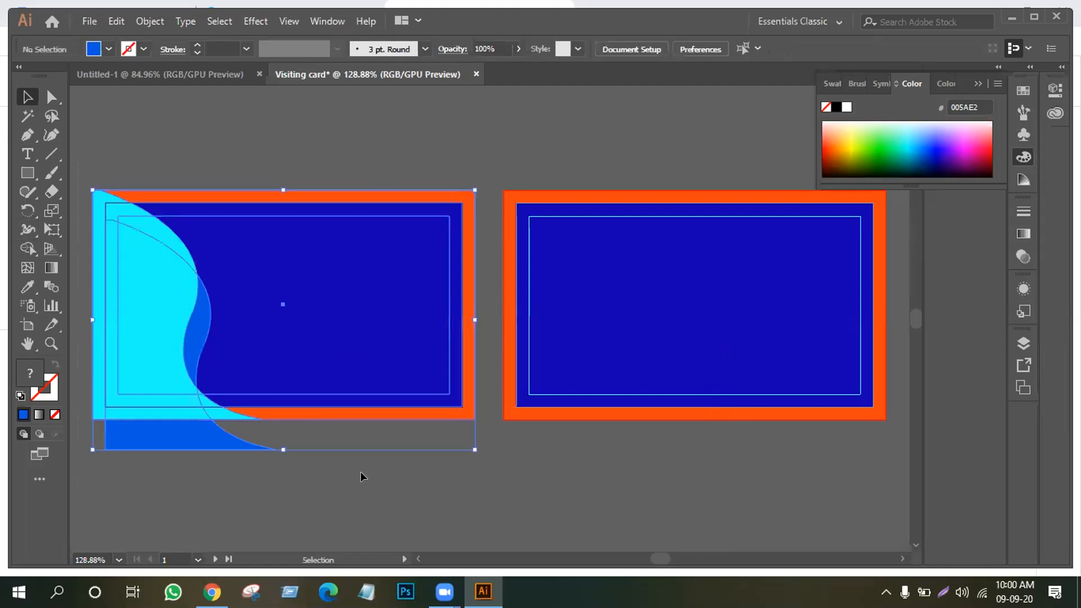
pyautogui.click(24, 247)
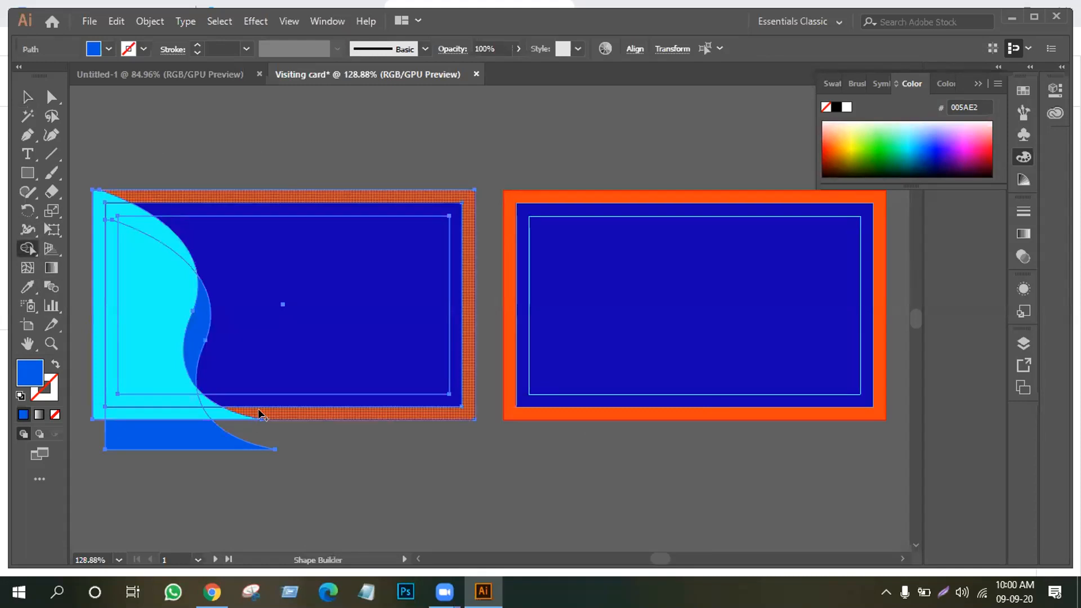
pyautogui.moveTo(242, 411); pyautogui.dragTo(78, 414)
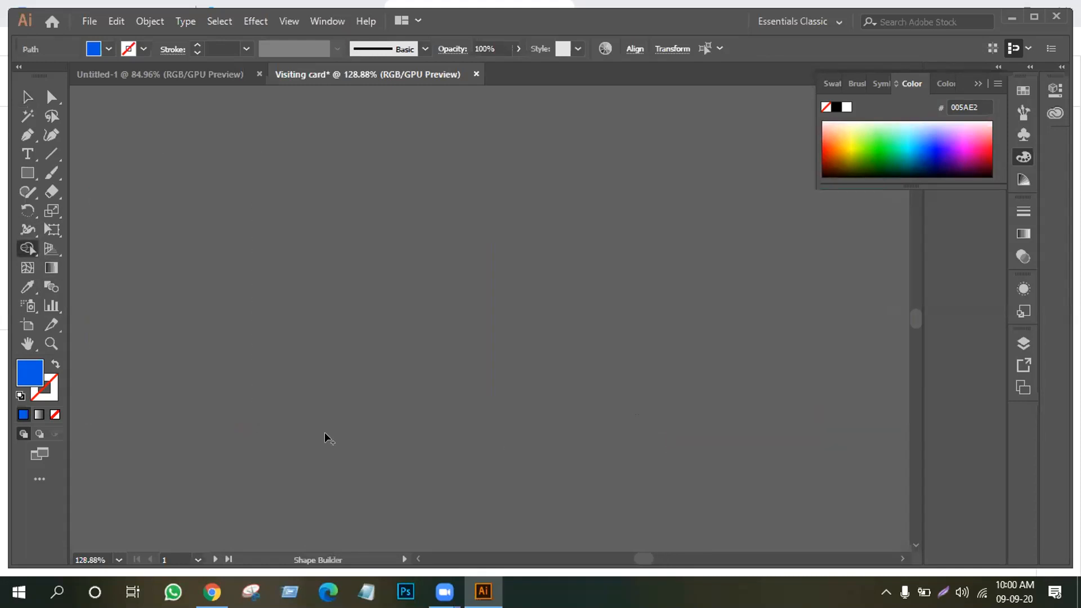
pyautogui.hotkey('ctrl', '0')
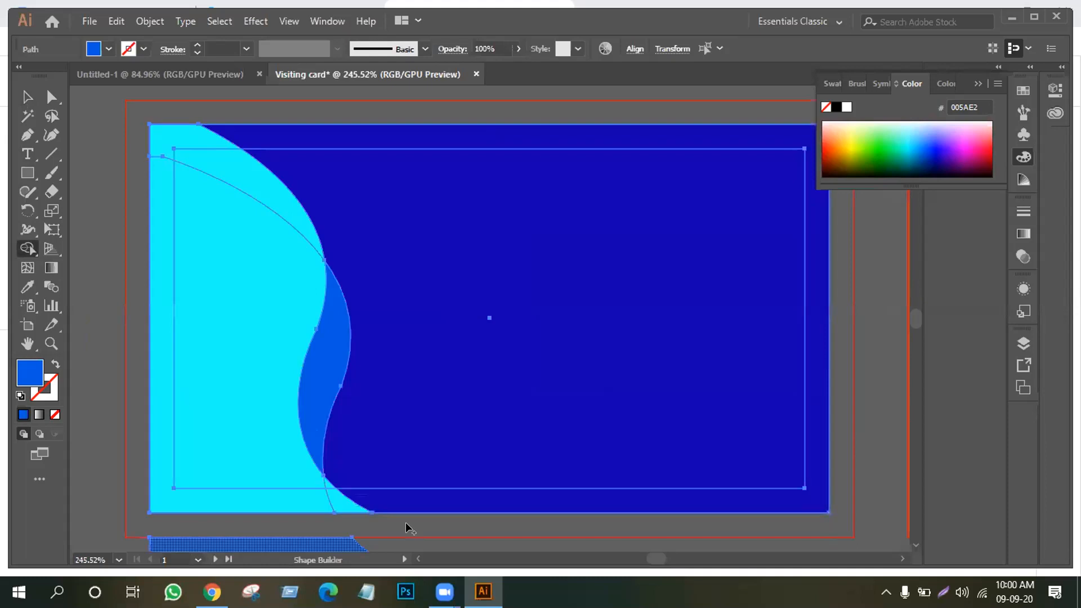
pyautogui.scroll(-3, 307, 534)
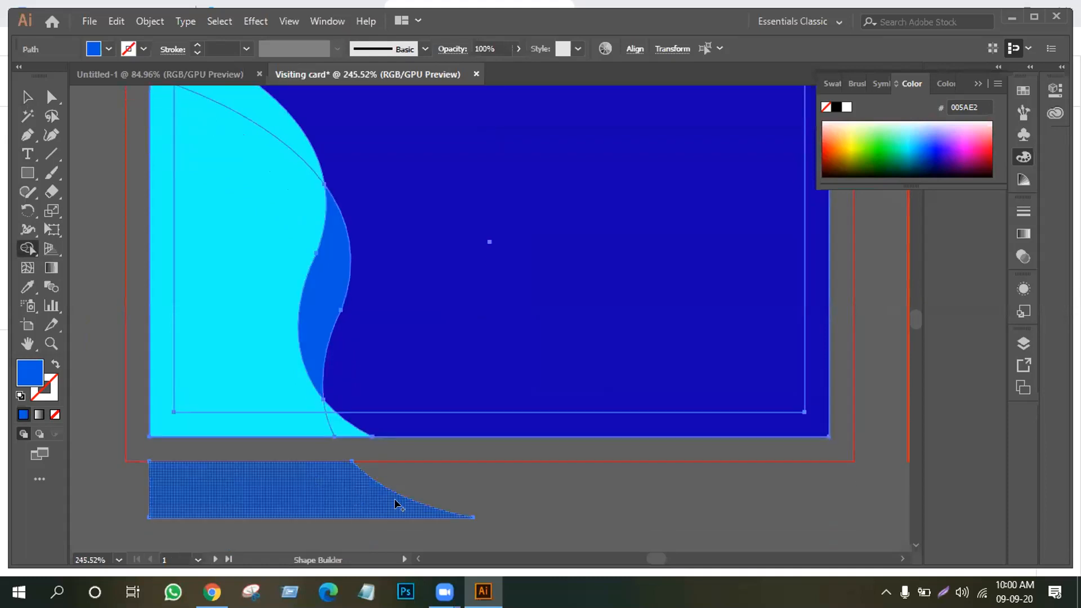
pyautogui.keyDown('alt'); pyautogui.click(332, 512); pyautogui.keyUp('alt')
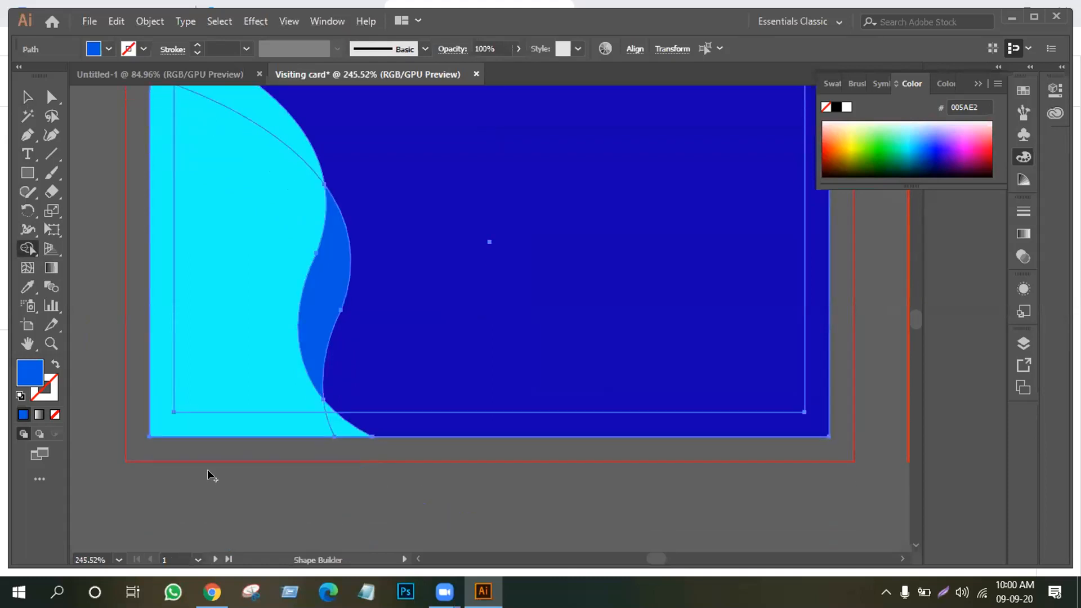
pyautogui.scroll(3, 207, 469)
# Group all of the left card's shapes together
pyautogui.click(27, 97)
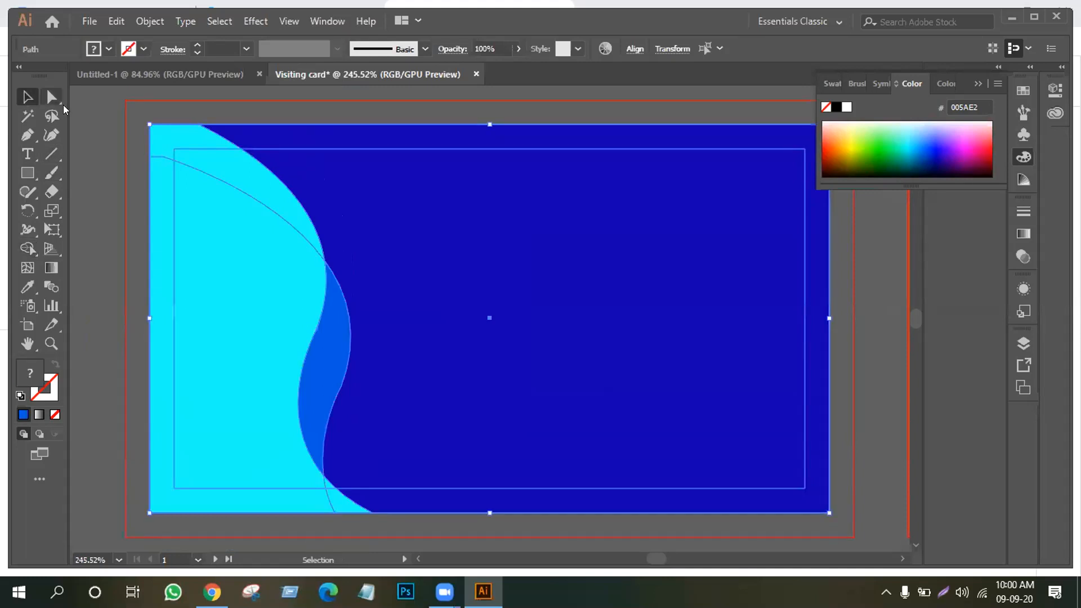
pyautogui.click(105, 120)
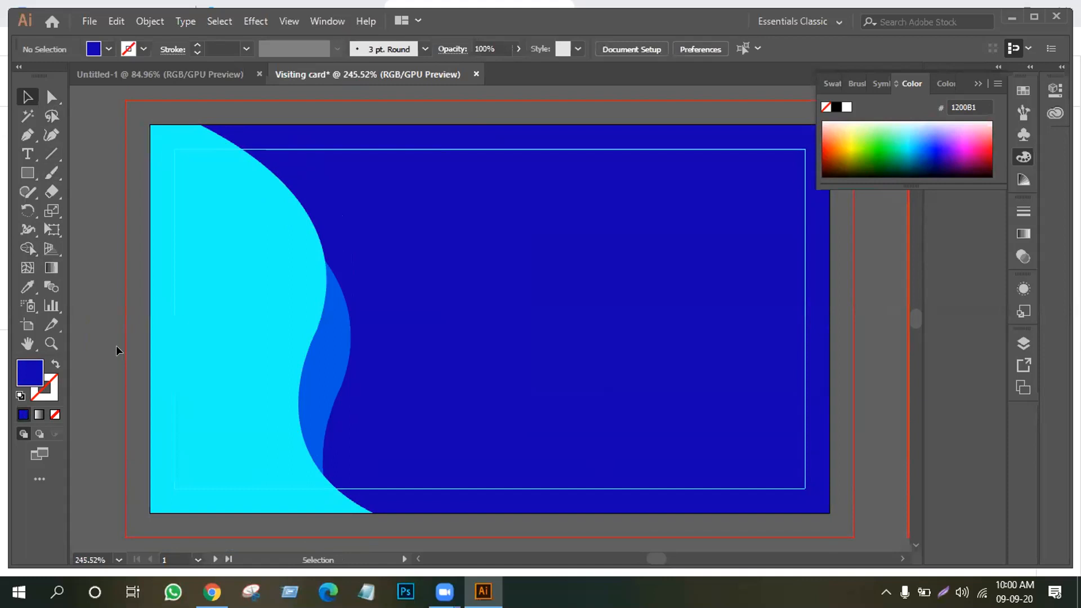
pyautogui.click(383, 415)
pyautogui.rightClick(384, 415)
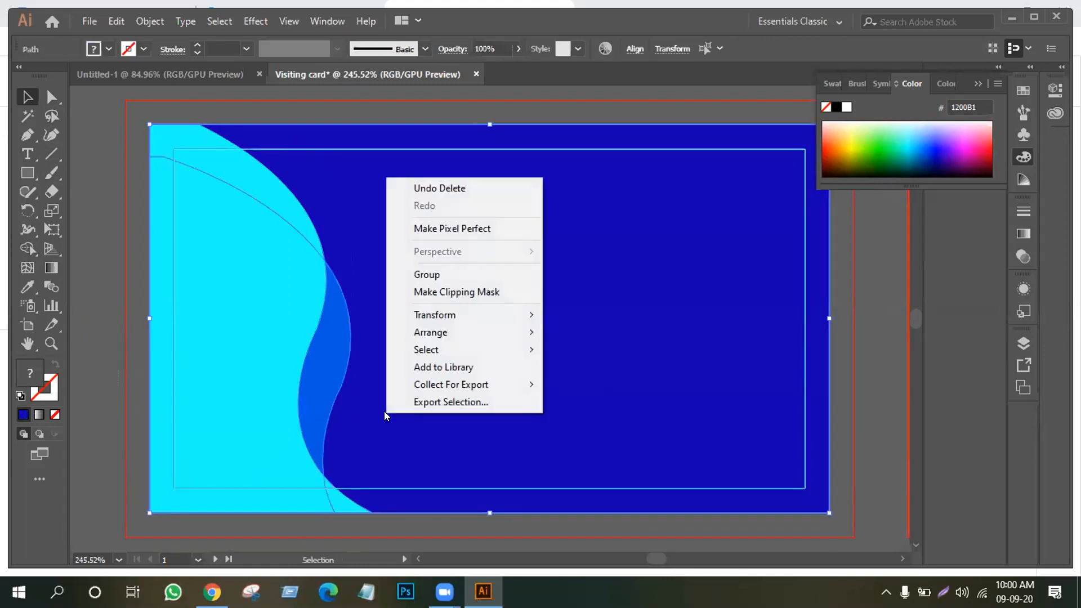
pyautogui.click(441, 274)
pyautogui.click(881, 330)
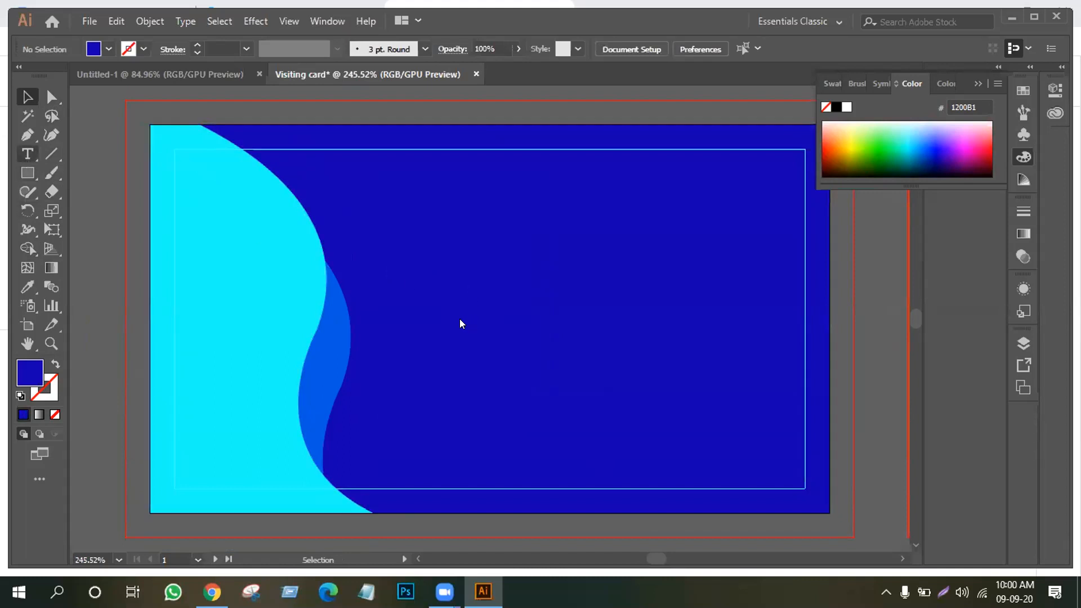
# Type 'LOGO HERE' near the card's centre, splitting LOGO and HERE onto two lines
pyautogui.press('t')
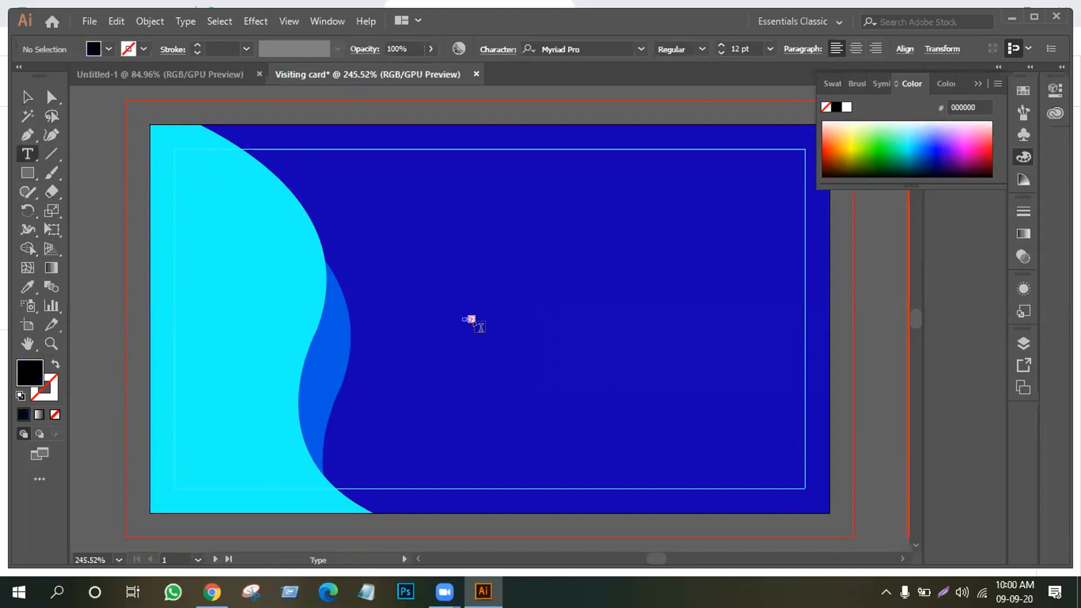
pyautogui.click(27, 94)
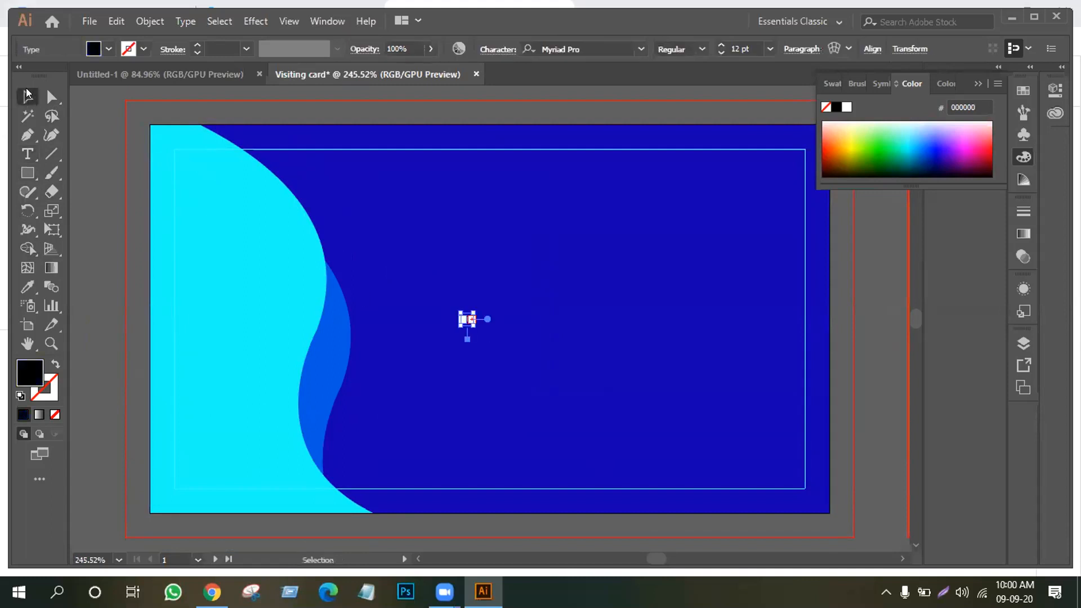
pyautogui.click(27, 153)
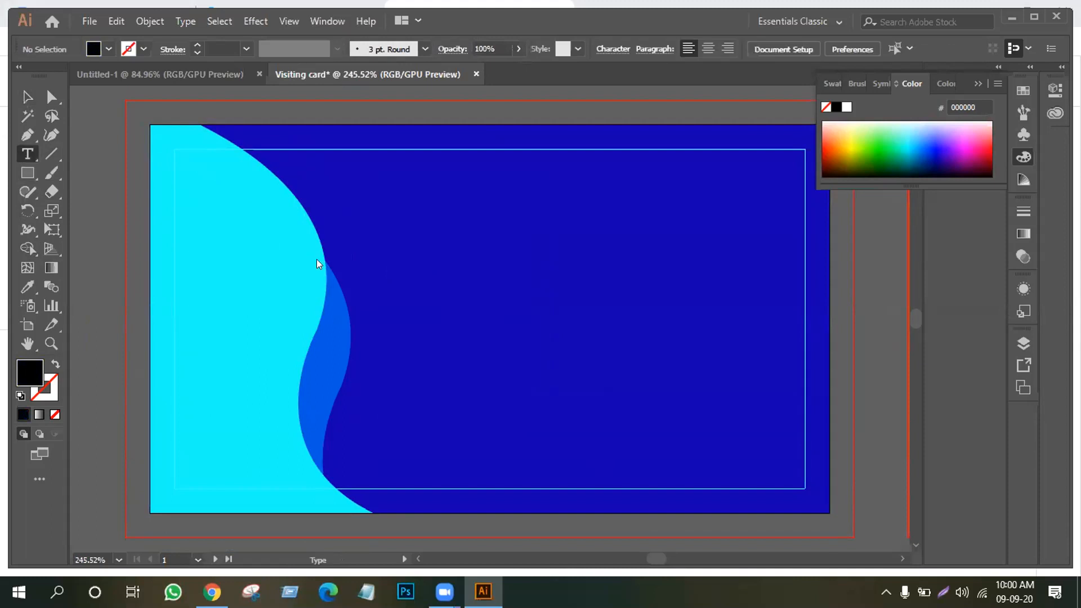
pyautogui.click(465, 287)
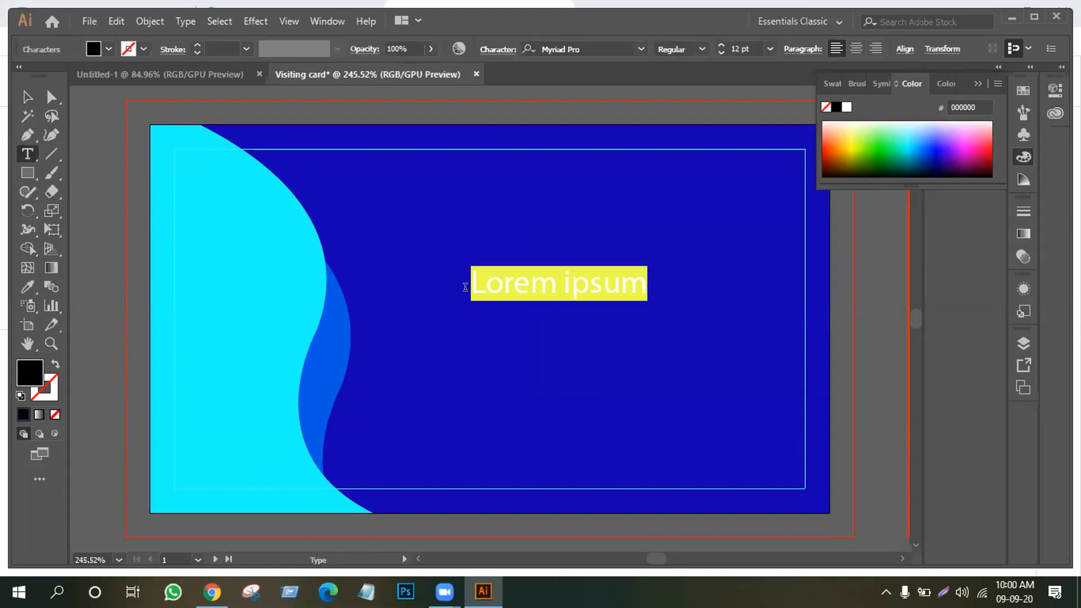
pyautogui.write('I')
pyautogui.press('BackSpace')
pyautogui.write('LOG')
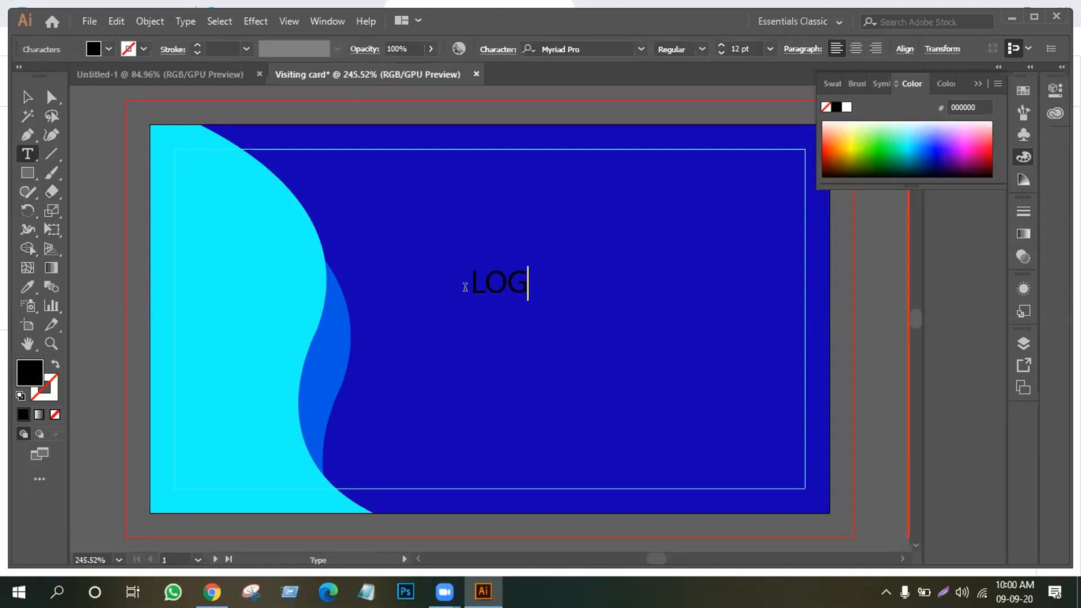
pyautogui.write('O HERE')
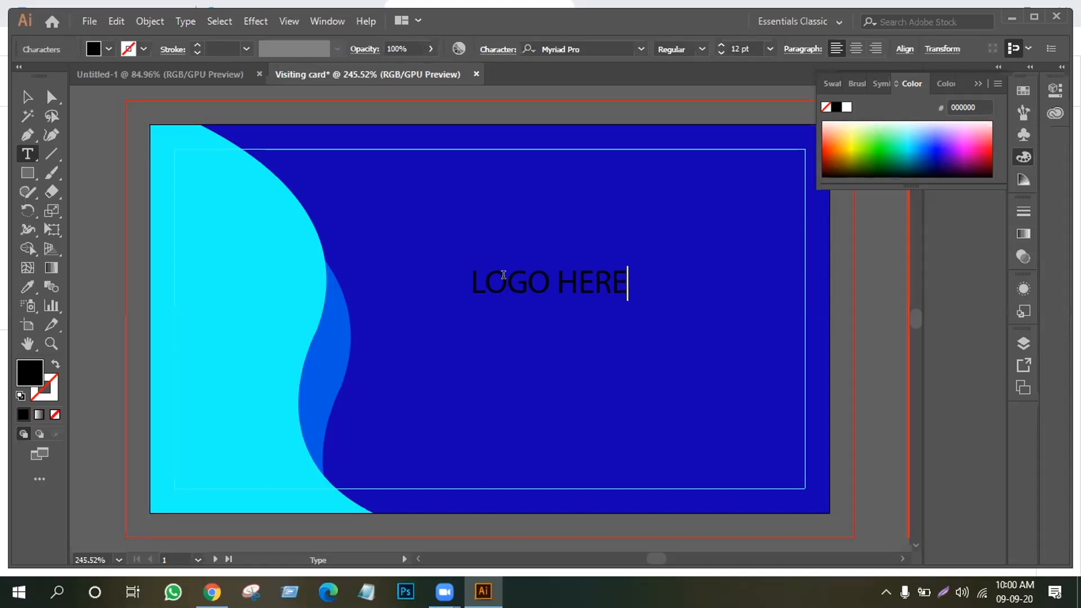
pyautogui.click(539, 275)
pyautogui.press('Return')
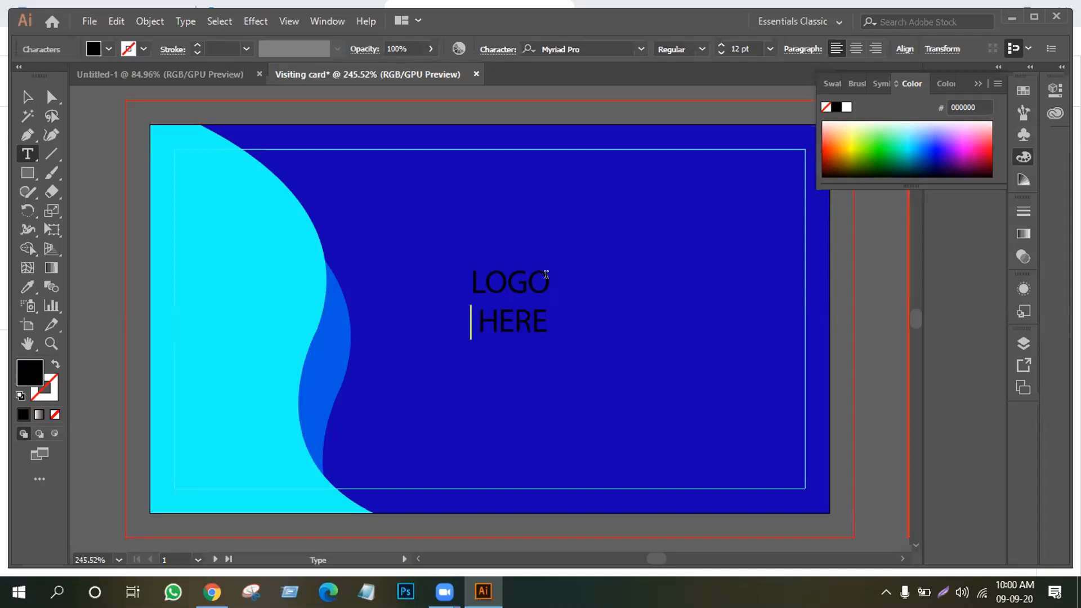
pyautogui.press('Escape')
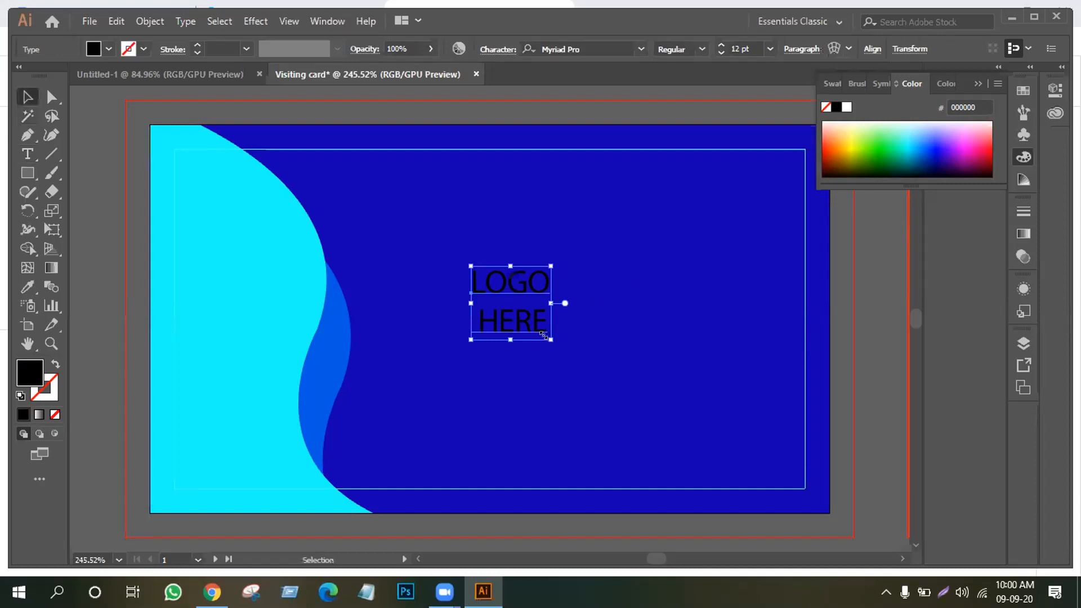
# Enlarge the text to about 26 pt and shift it slightly right
pyautogui.moveTo(550, 342); pyautogui.dragTo(606, 378)
pyautogui.moveTo(550, 354); pyautogui.dragTo(565, 356)
pyautogui.scroll(3, 566, 356)
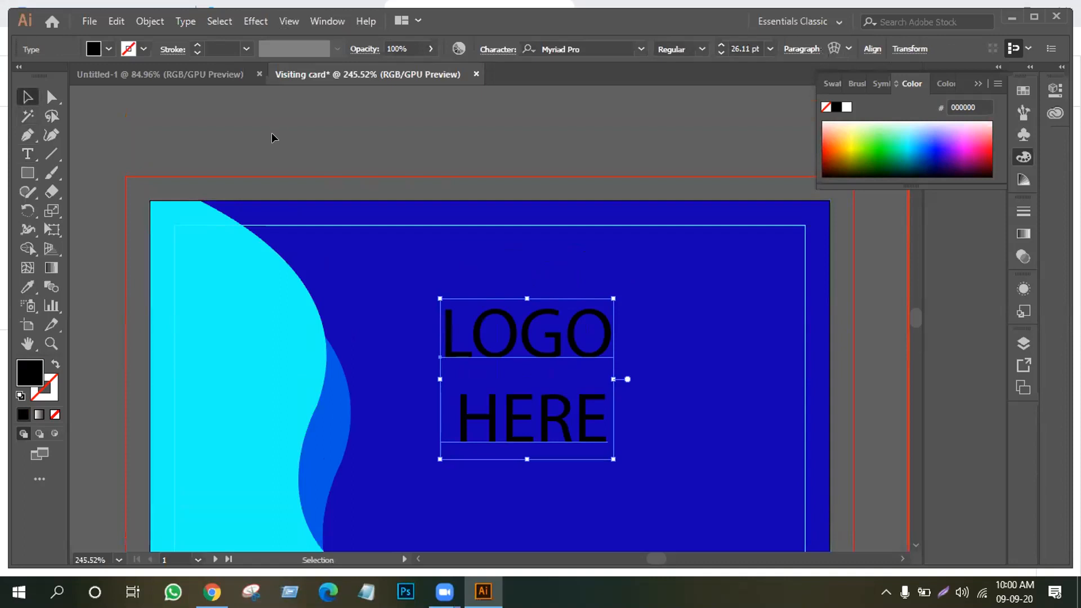
# Select everything and group the LOGO HERE text with the card artwork
pyautogui.hotkey('ctrl', 'a')
pyautogui.rightClick(644, 368)
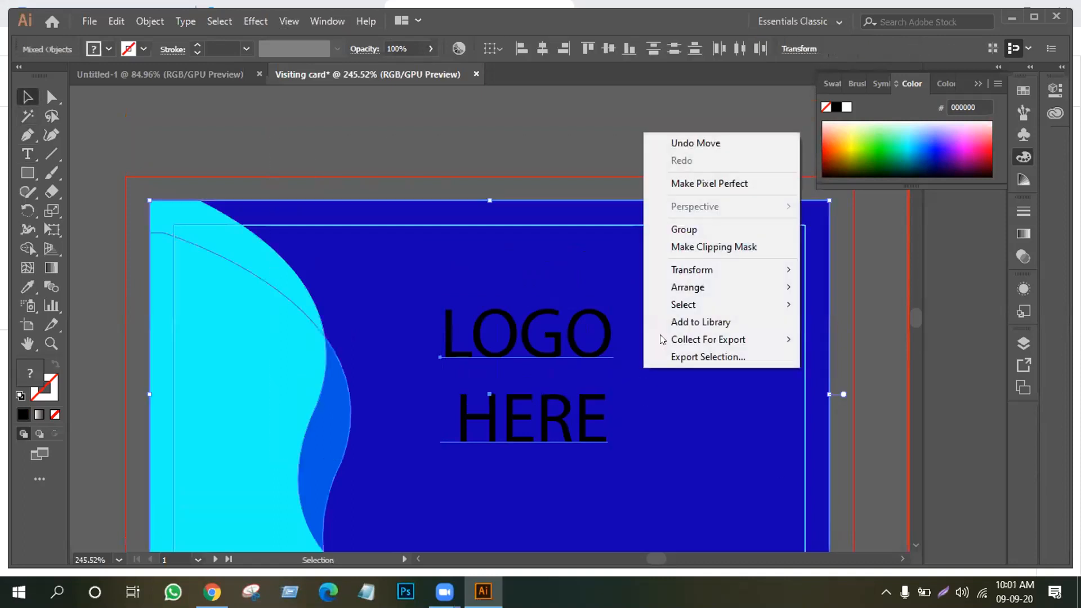
pyautogui.click(697, 228)
pyautogui.click(583, 154)
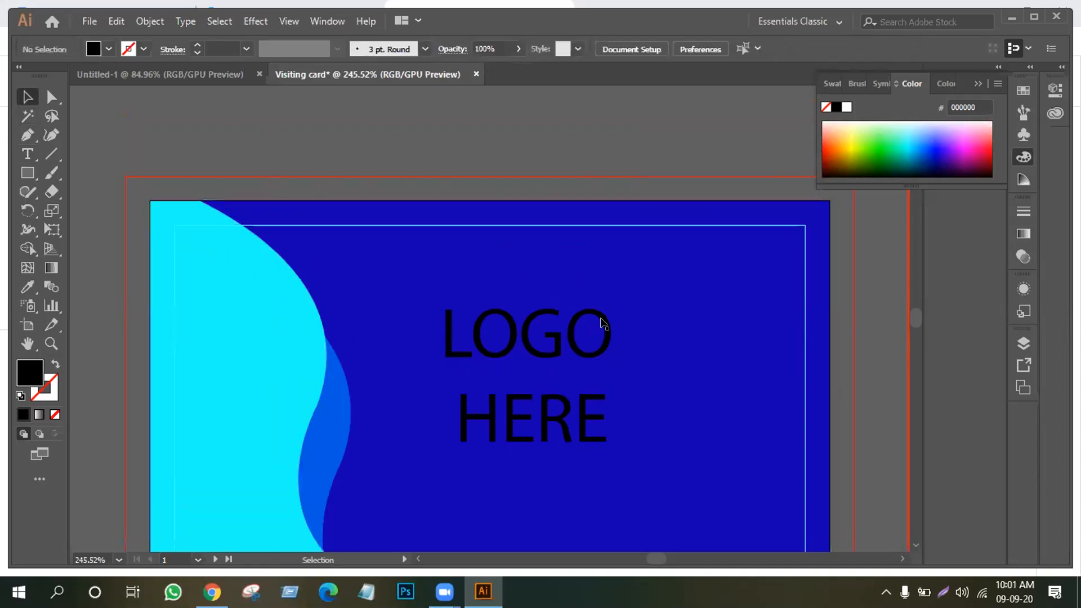
# Zoom out to view the whole card and check the group, undoing an accidental move
pyautogui.press('ctrl')
pyautogui.hotkey('ctrl', '-')
pyautogui.hotkey('ctrl', '-')
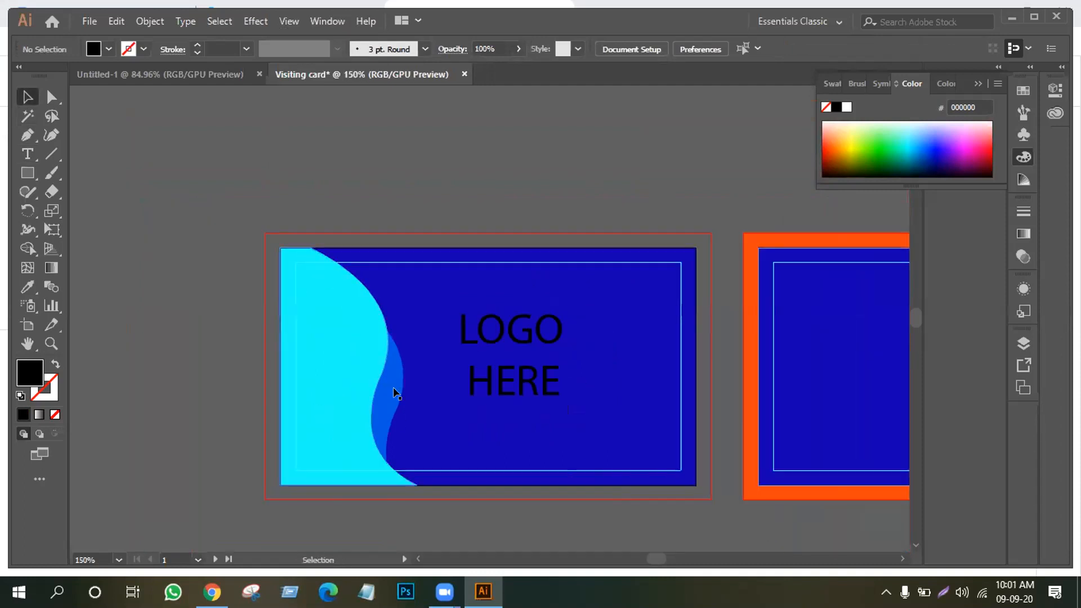
pyautogui.moveTo(483, 375); pyautogui.dragTo(460, 374)
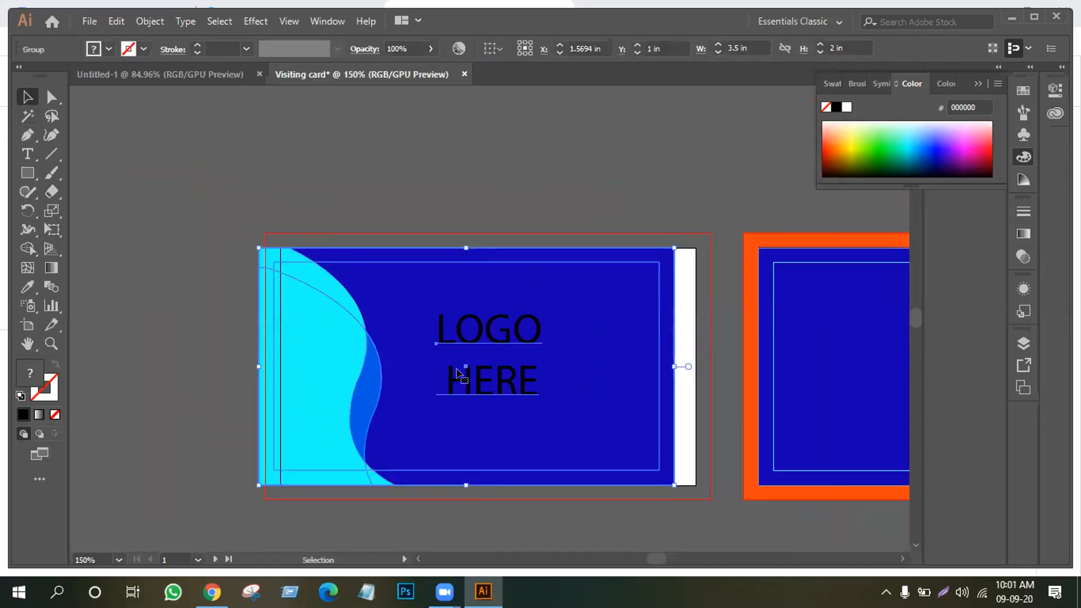
pyautogui.hotkey('ctrl', 'z')
pyautogui.click(533, 522)
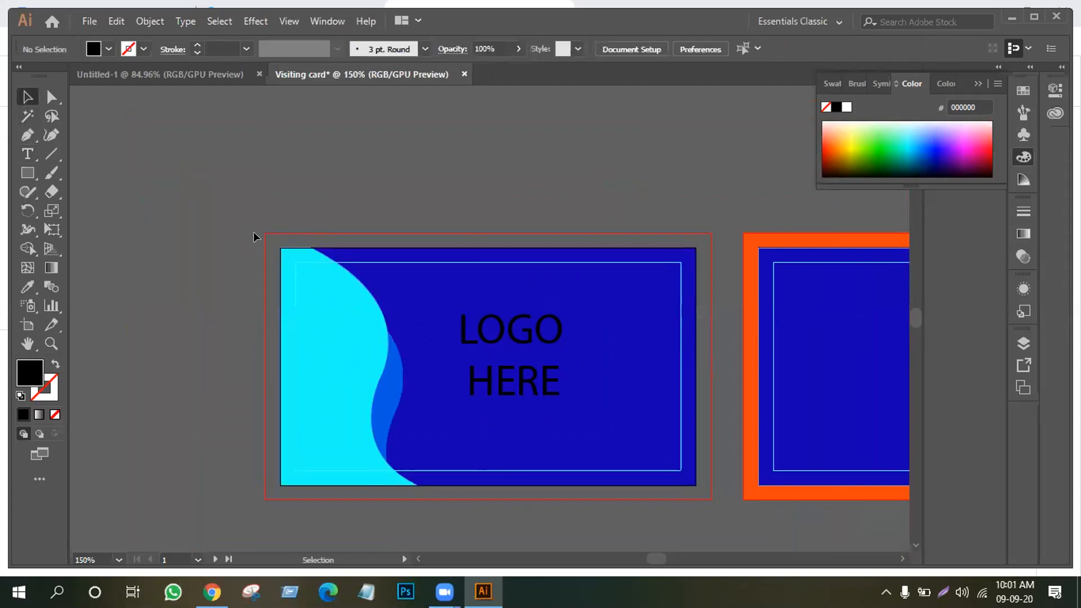
pyautogui.click(396, 385)
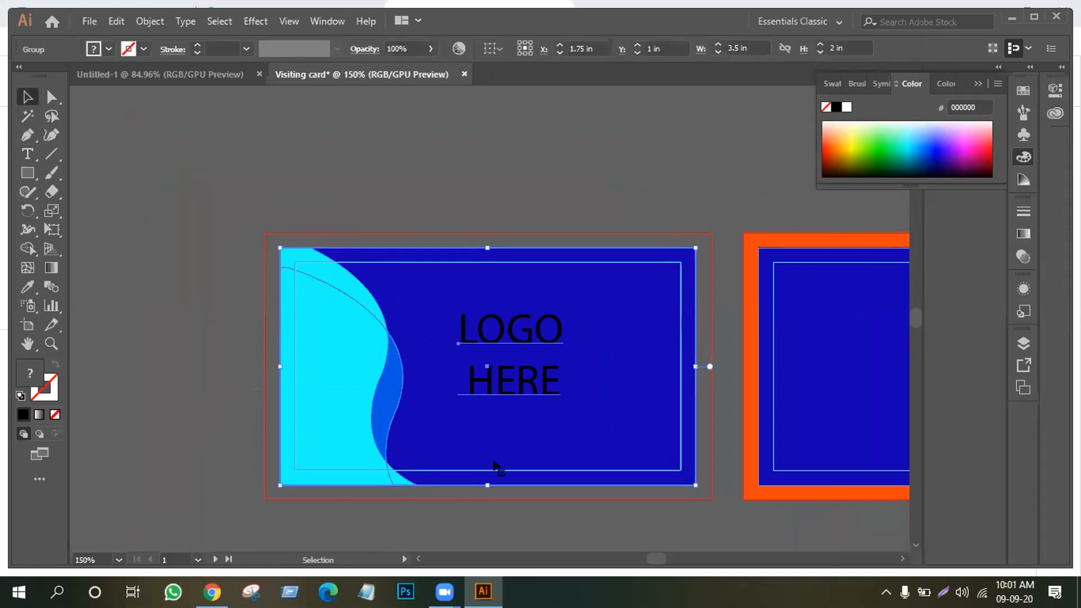
pyautogui.click(488, 529)
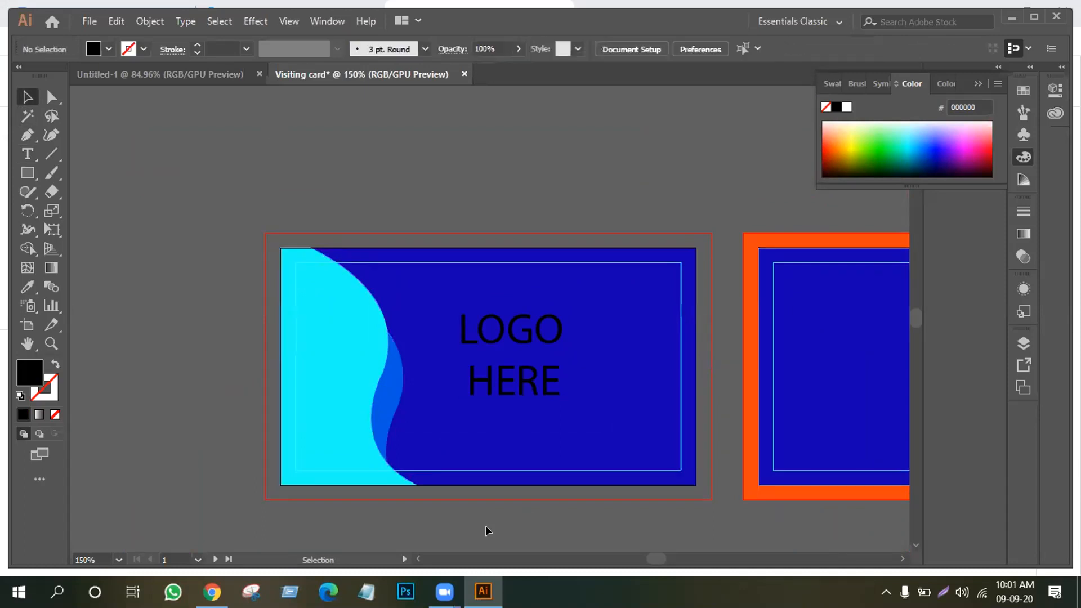
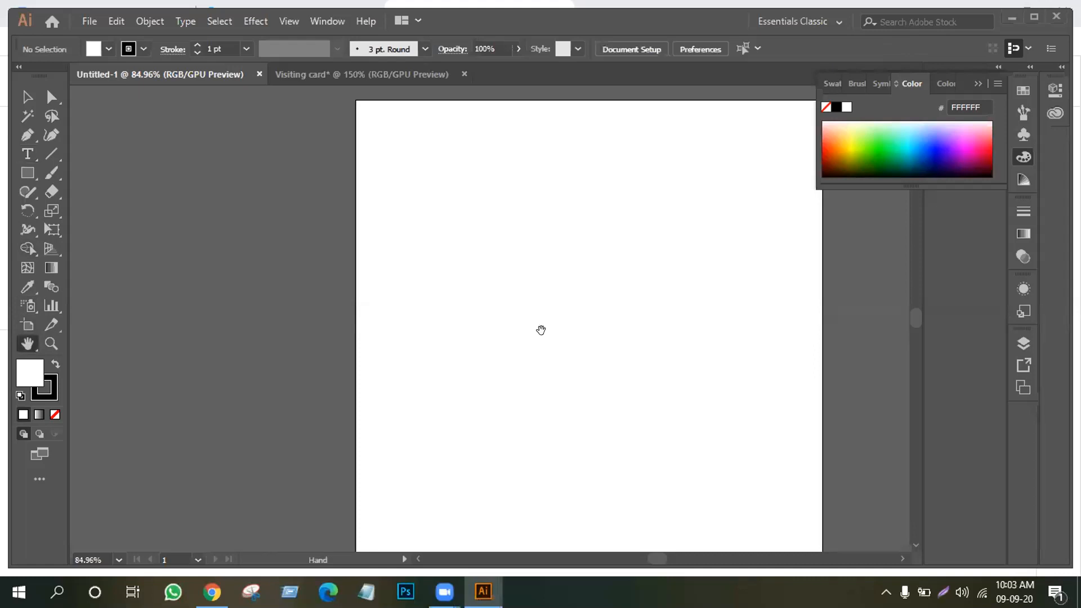
# Type "MR" near the artboard centre and set it in Nexa Bold
pyautogui.click(27, 154)
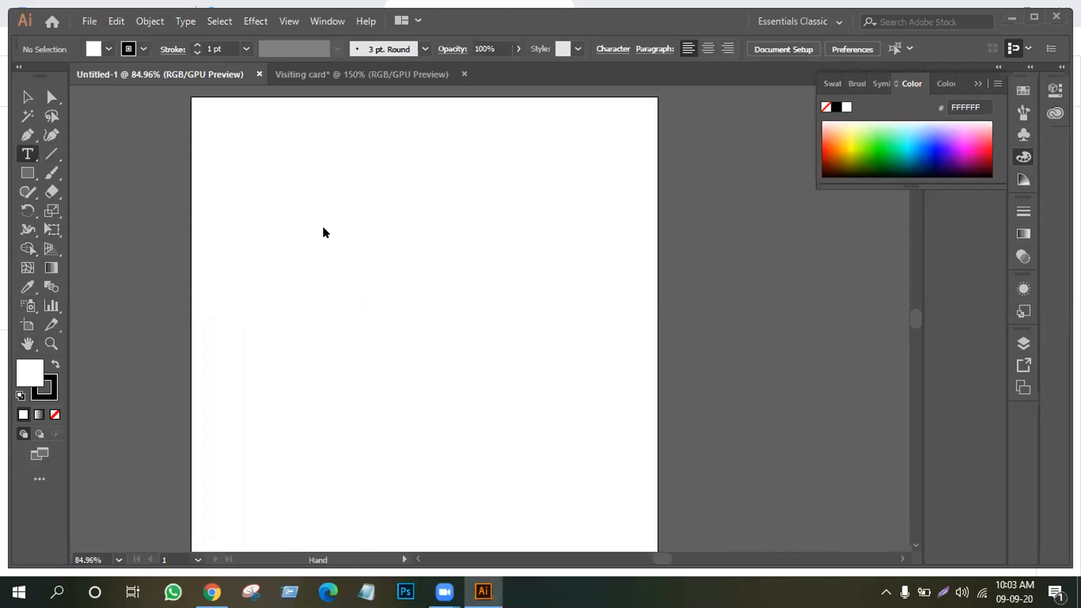
pyautogui.click(349, 291)
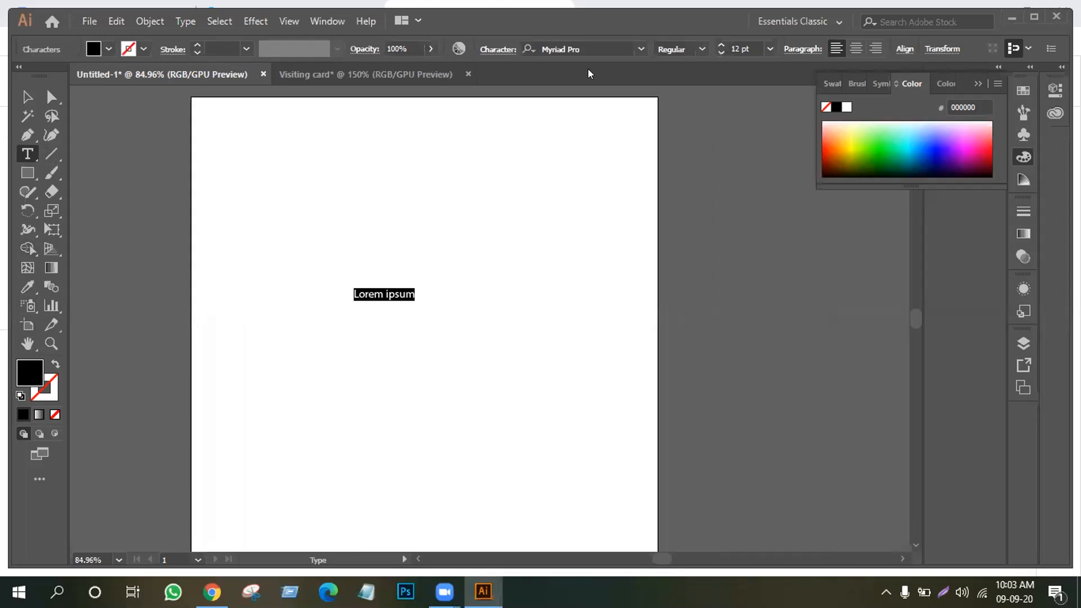
pyautogui.click(590, 43)
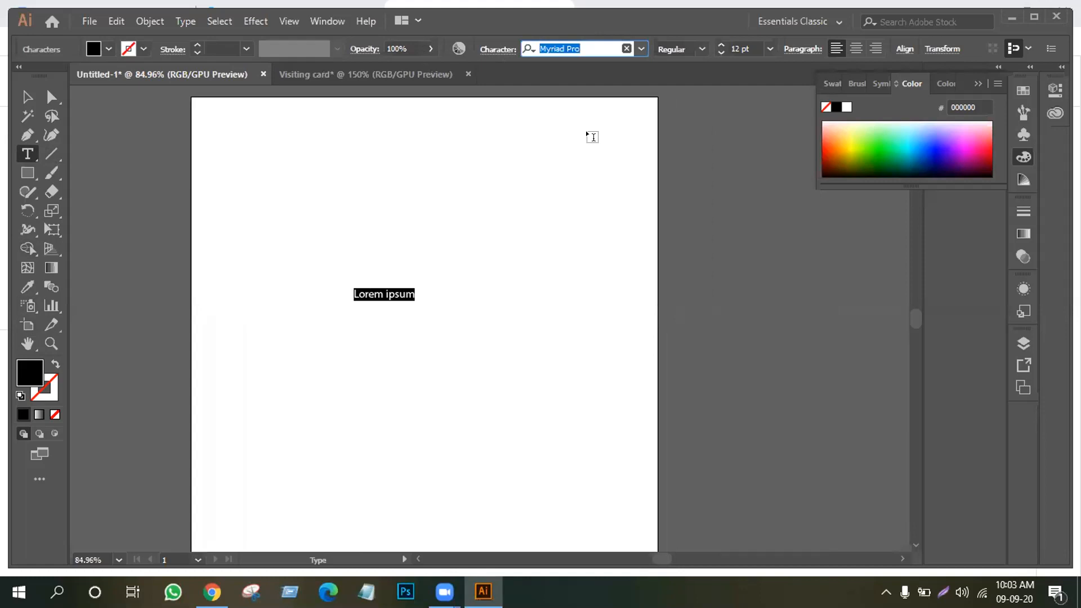
pyautogui.write('NEXA')
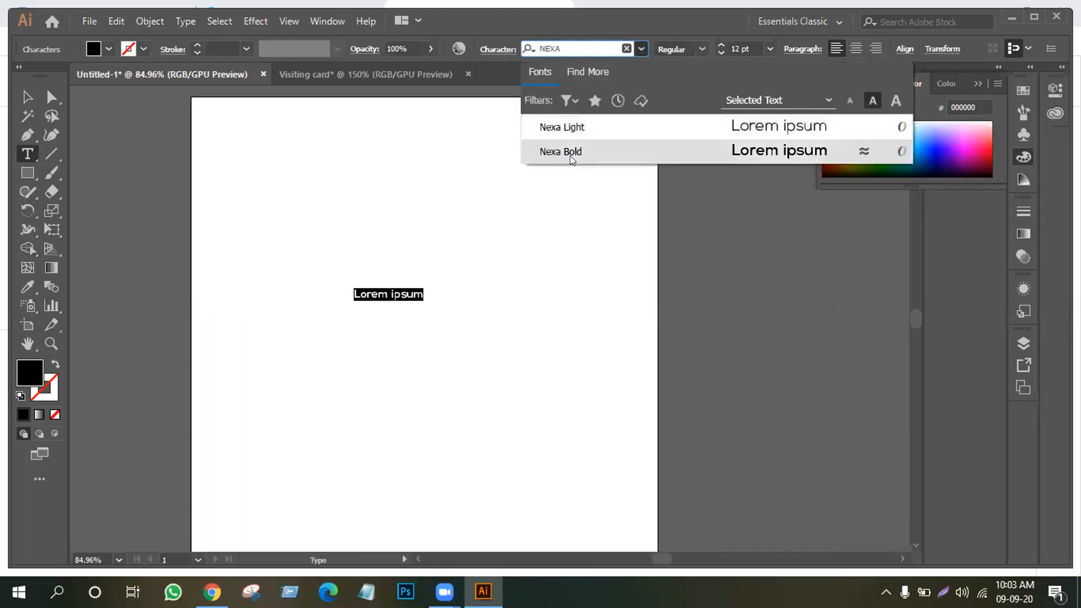
pyautogui.click(569, 152)
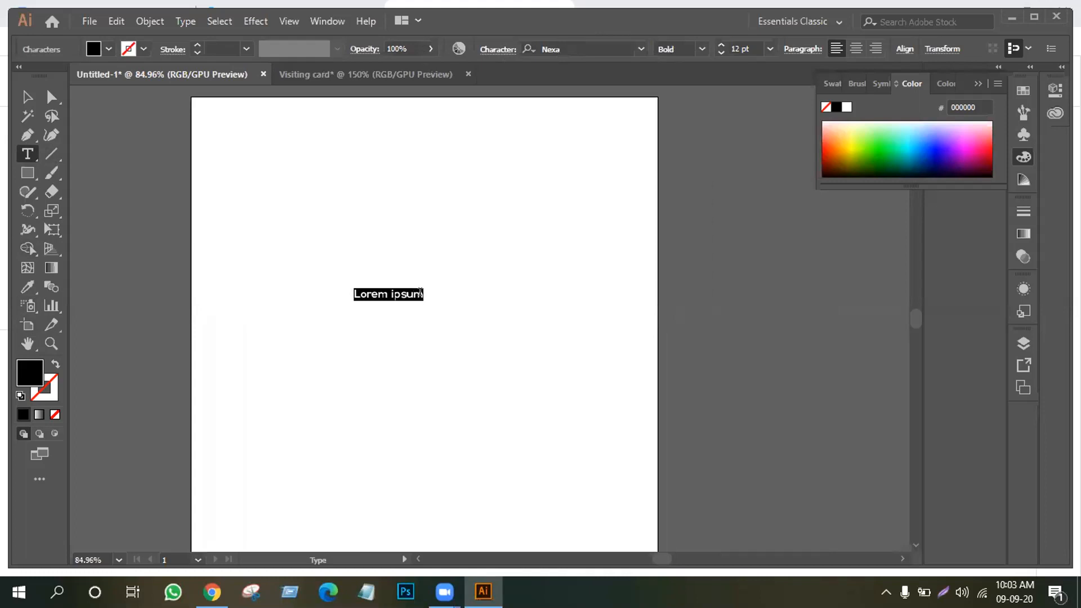
pyautogui.press('BackSpace')
pyautogui.write('MR')
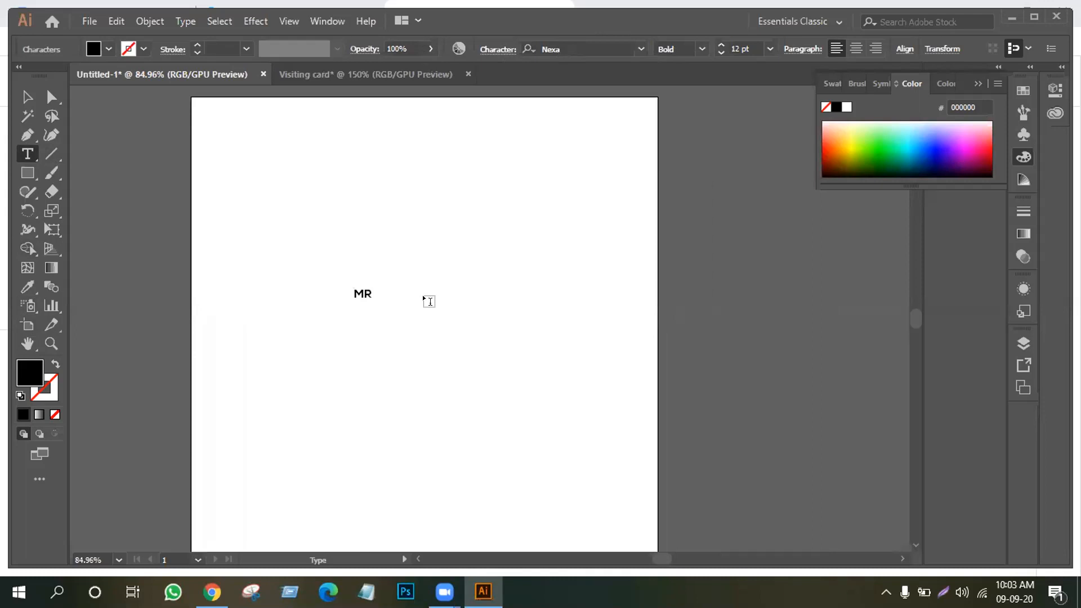
pyautogui.press('Escape')
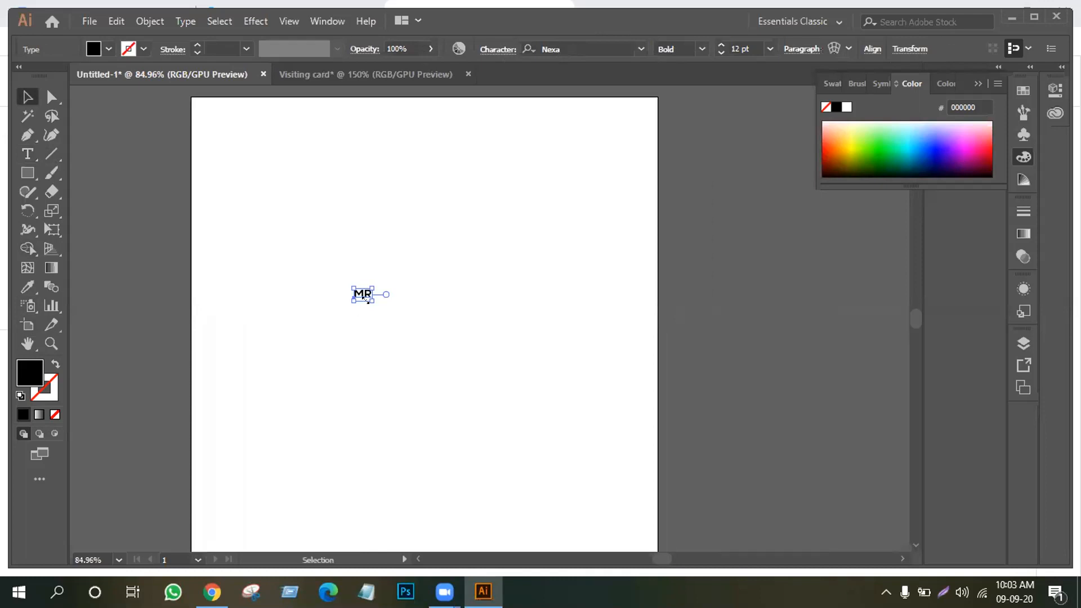
# Scale the MR text up and drop a duplicate copy beside the artboard
pyautogui.moveTo(365, 297); pyautogui.dragTo(464, 385)
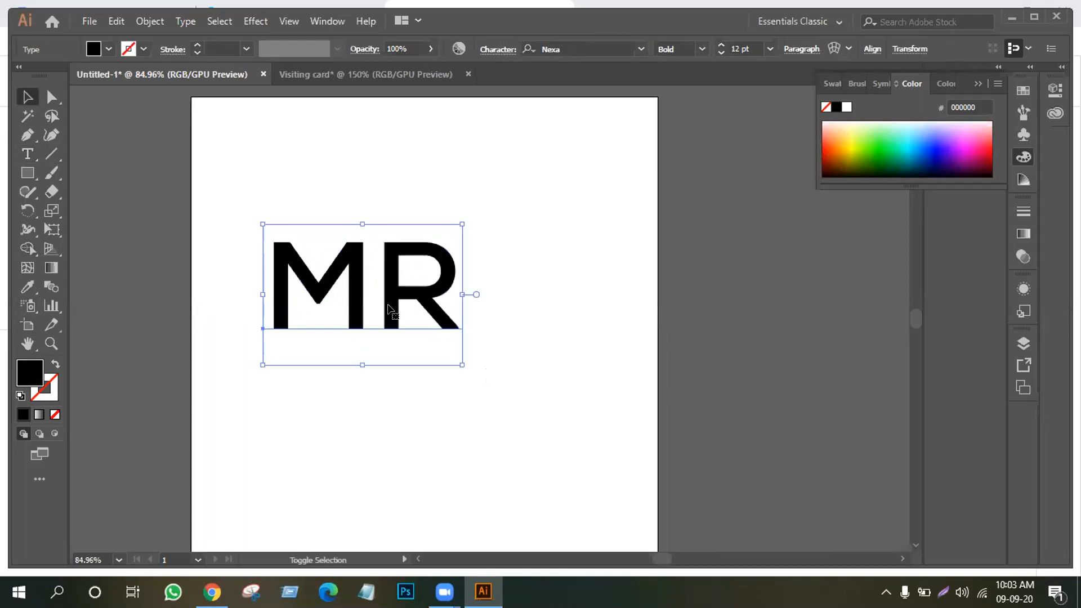
pyautogui.moveTo(389, 308); pyautogui.dragTo(743, 261)
pyautogui.click(412, 306)
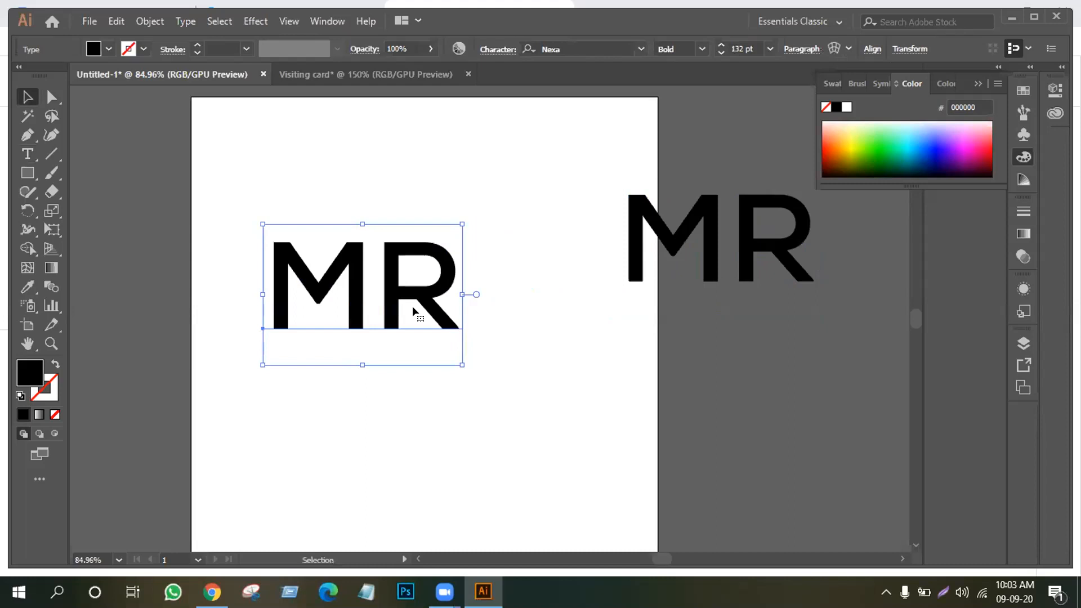
# Convert the original MR to outlines and ungroup the M and R letters
pyautogui.rightClick(342, 304)
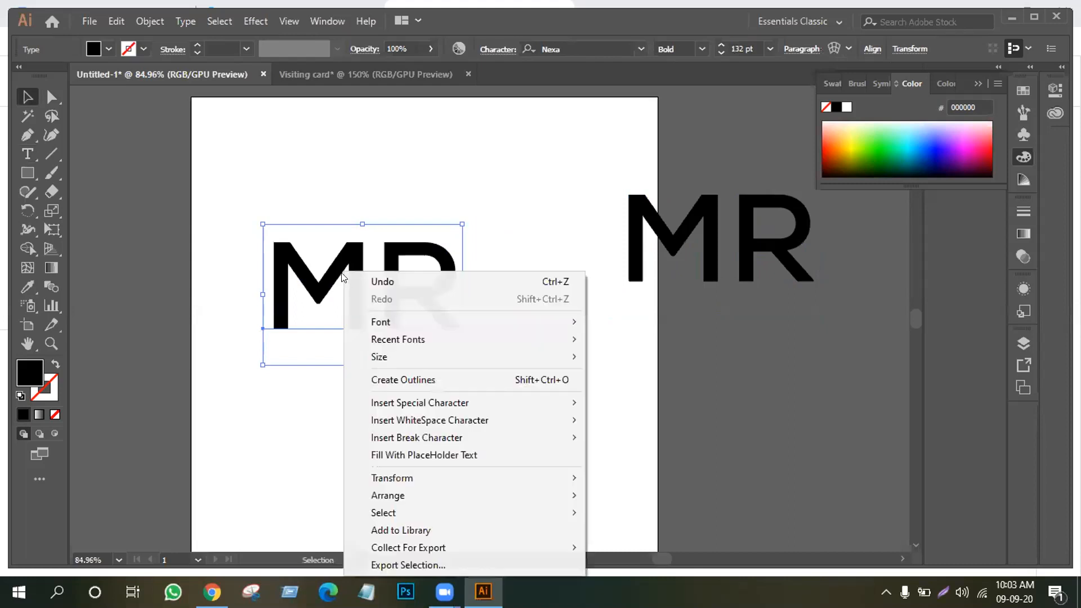
pyautogui.click(394, 380)
pyautogui.click(390, 313)
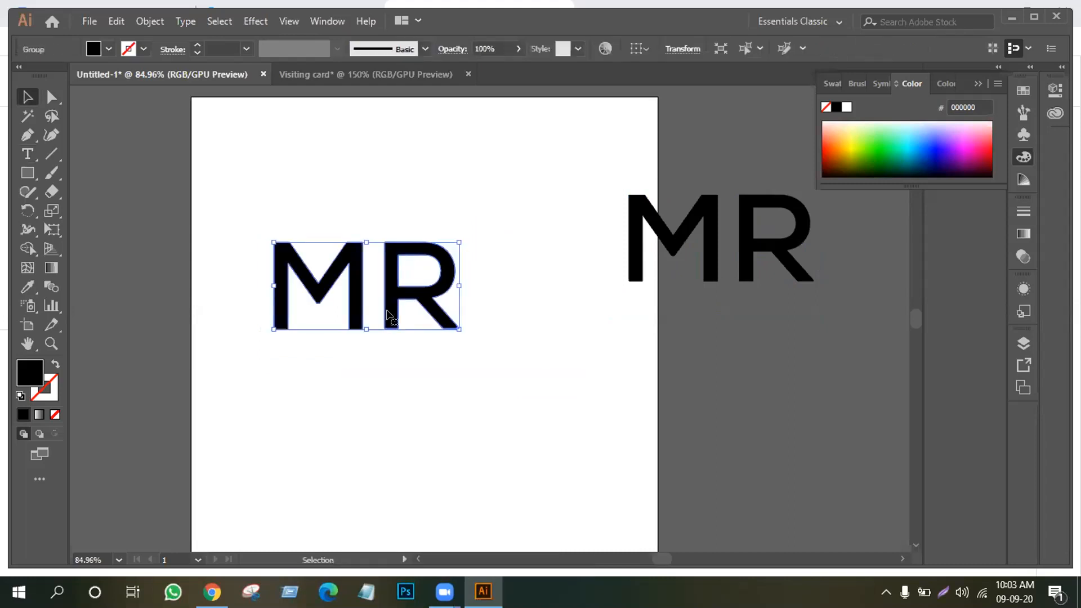
pyautogui.rightClick(395, 309)
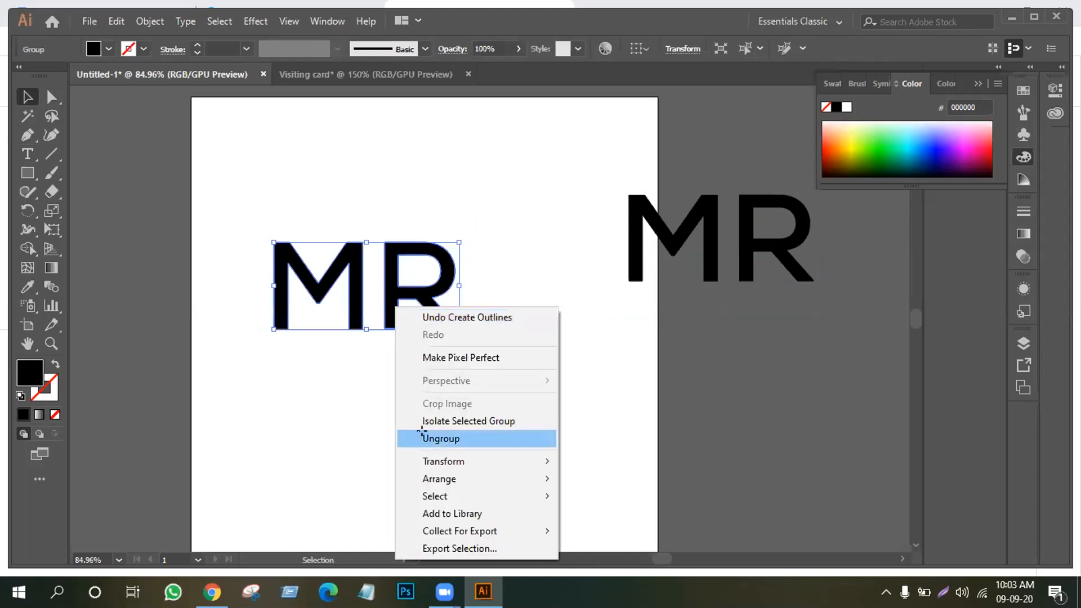
pyautogui.click(421, 438)
# Nudge the R left so it overlaps the M's stem, then select both letters
pyautogui.click(405, 332)
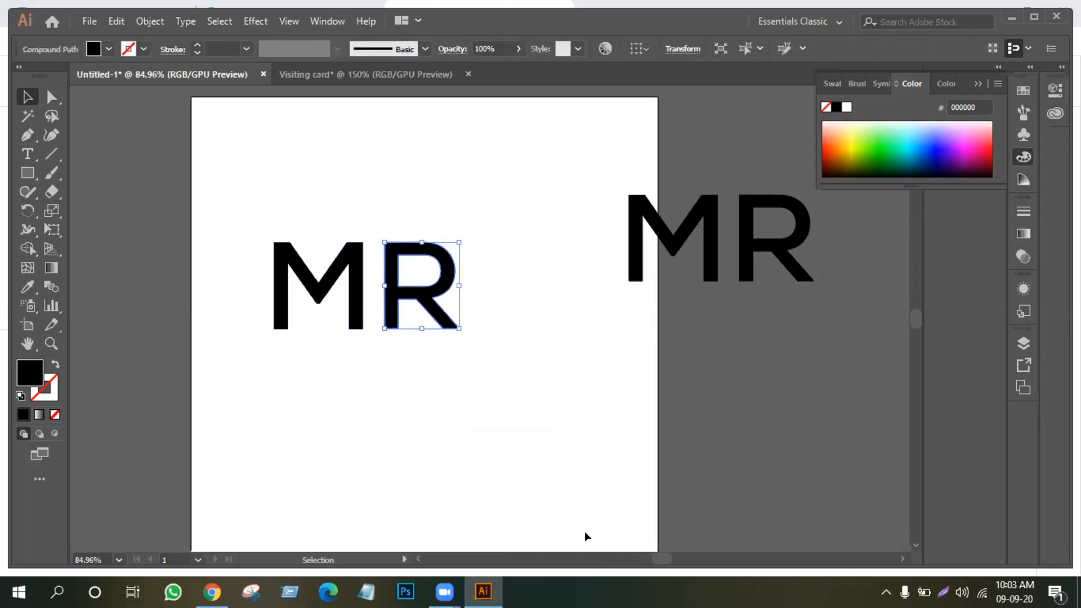
pyautogui.press('Left')
pyautogui.press('Left')
pyautogui.press('Left')
pyautogui.press('Left')
pyautogui.press('Left')
pyautogui.press('Left')
pyautogui.press('Left')
pyautogui.press('Left')
pyautogui.press('Left')
pyautogui.press('Left')
pyautogui.press('Left')
pyautogui.press('Left')
pyautogui.press('Left')
pyautogui.press('Left')
pyautogui.press('Left')
pyautogui.press('Left')
pyautogui.press('Left')
pyautogui.press('Left')
pyautogui.press('Left')
pyautogui.press('Left')
pyautogui.press('Left')
pyautogui.press('Left')
pyautogui.press('Left')
pyautogui.press('Left')
pyautogui.press('Left')
pyautogui.press('Left')
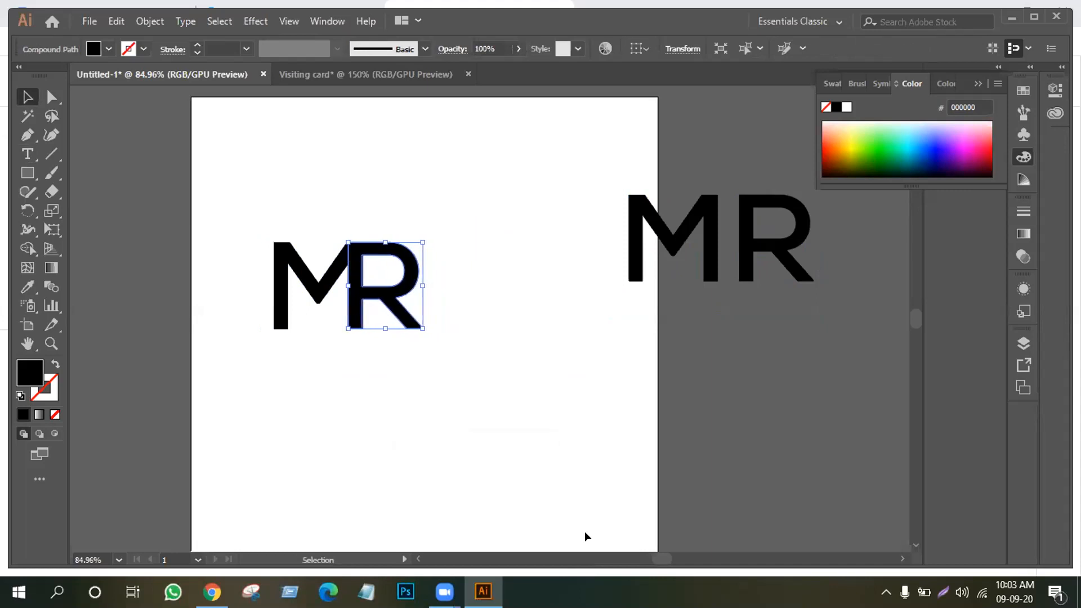
pyautogui.press('Right')
pyautogui.press('Right')
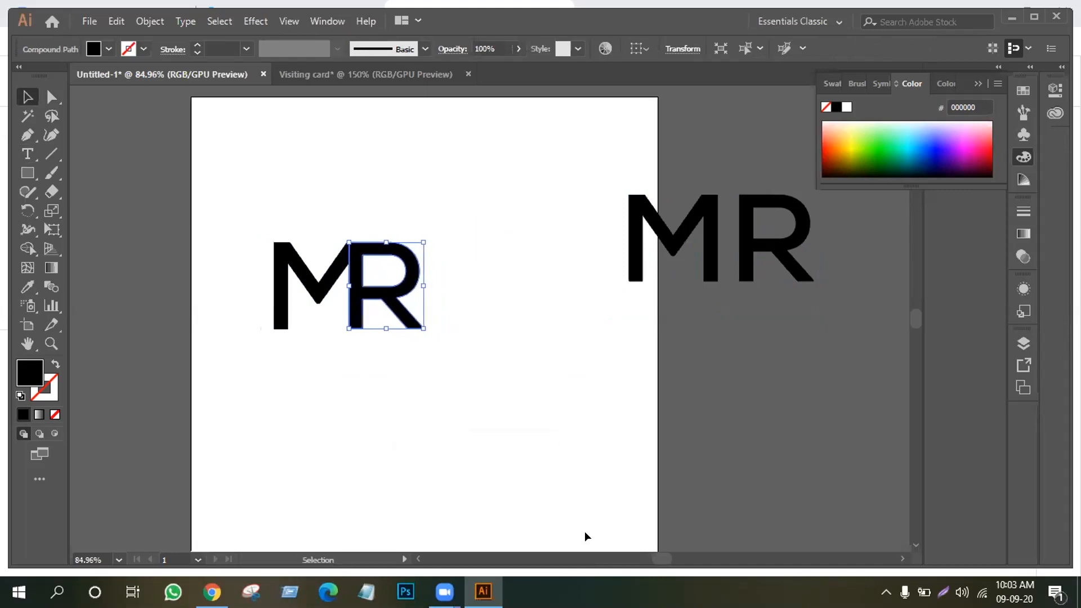
pyautogui.click(493, 433)
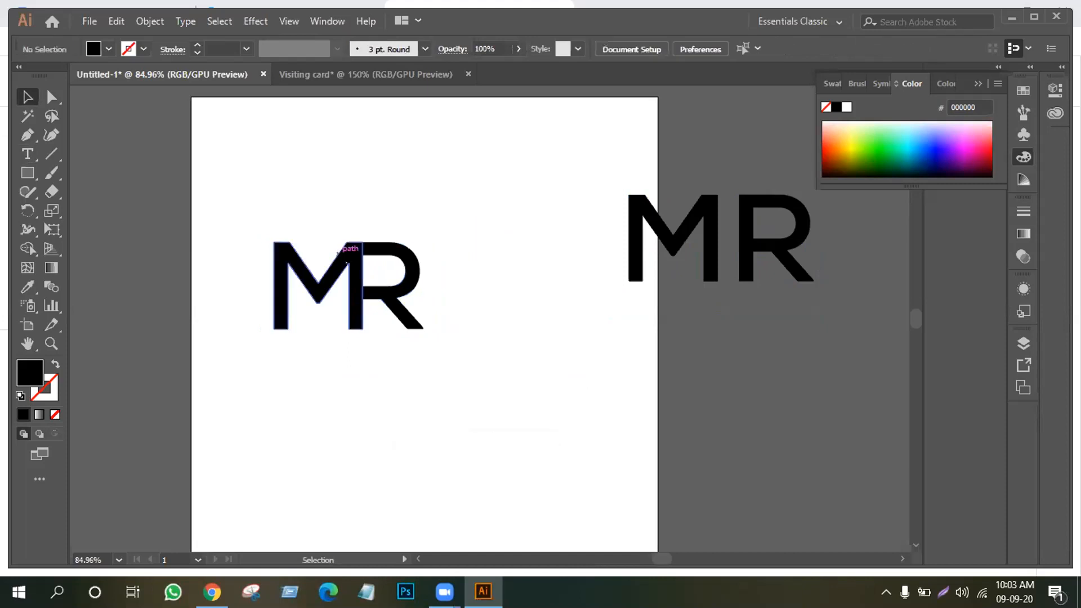
pyautogui.moveTo(249, 201); pyautogui.dragTo(471, 383)
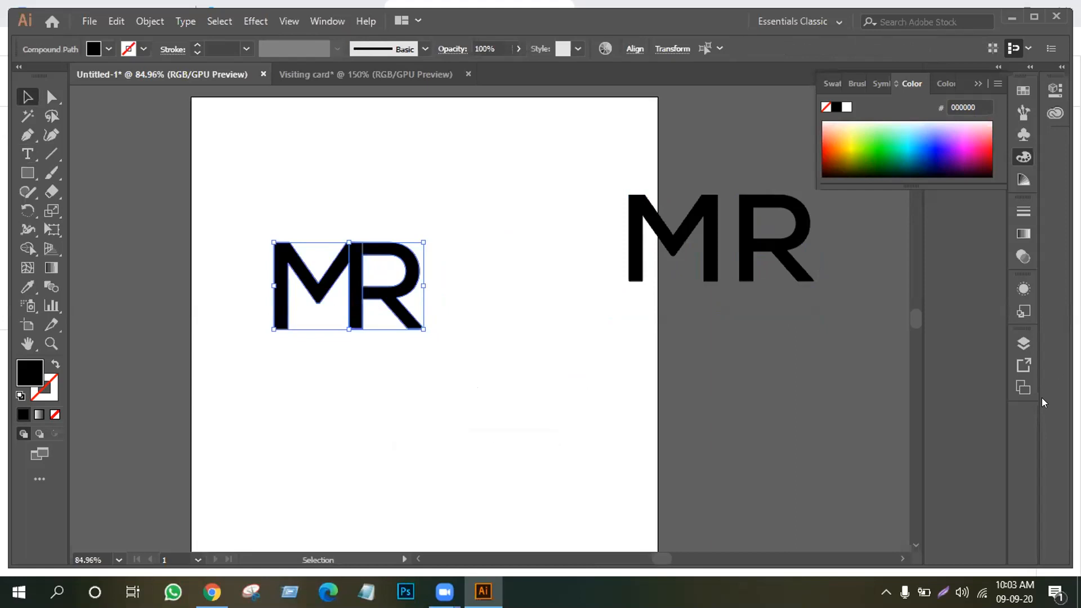
# Unite the M and R with Pathfinder and reposition the merged MR shape
pyautogui.click(322, 22)
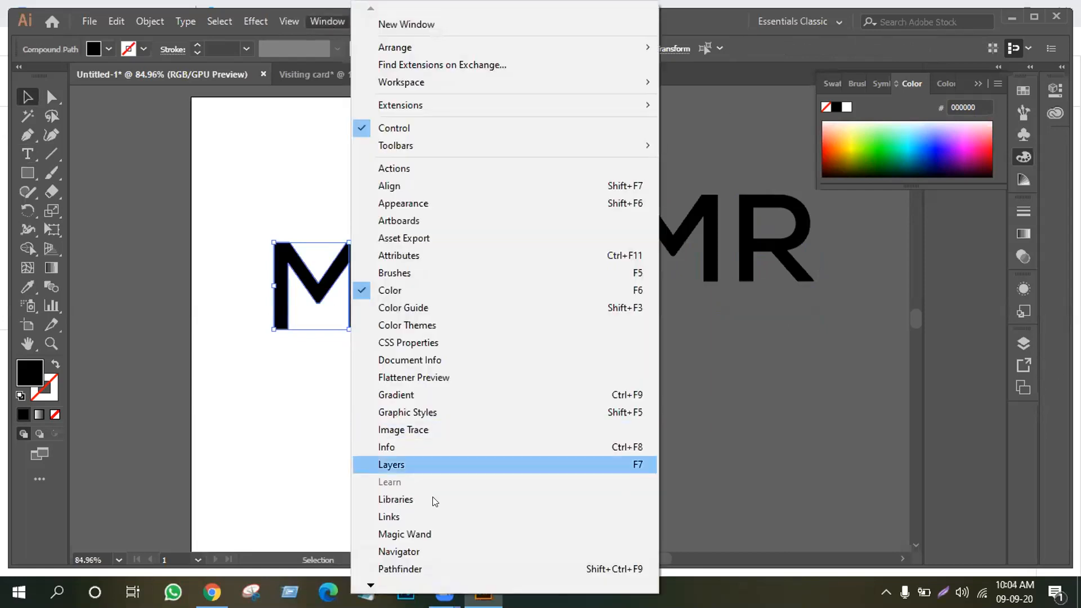
pyautogui.click(407, 569)
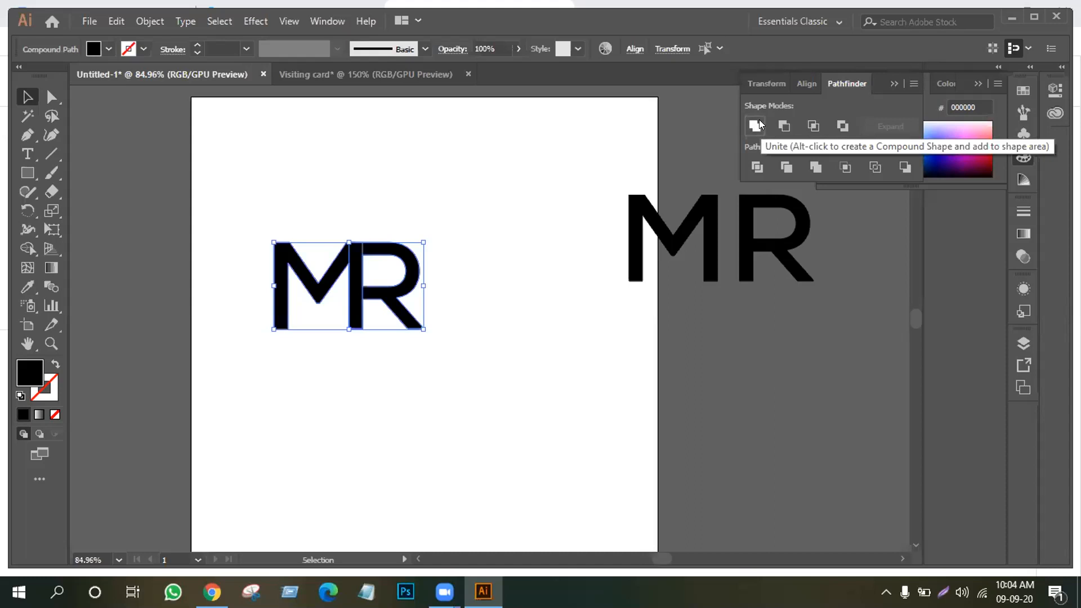
pyautogui.click(758, 120)
pyautogui.click(410, 362)
pyautogui.moveTo(394, 282); pyautogui.dragTo(330, 342)
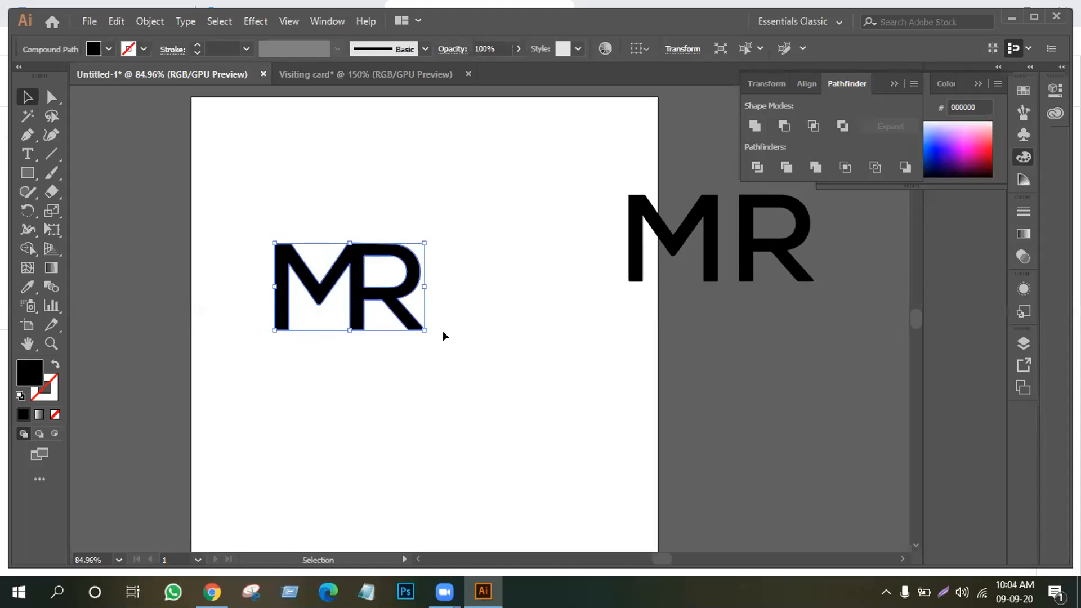
pyautogui.moveTo(32, 173); pyautogui.dragTo(85, 210)
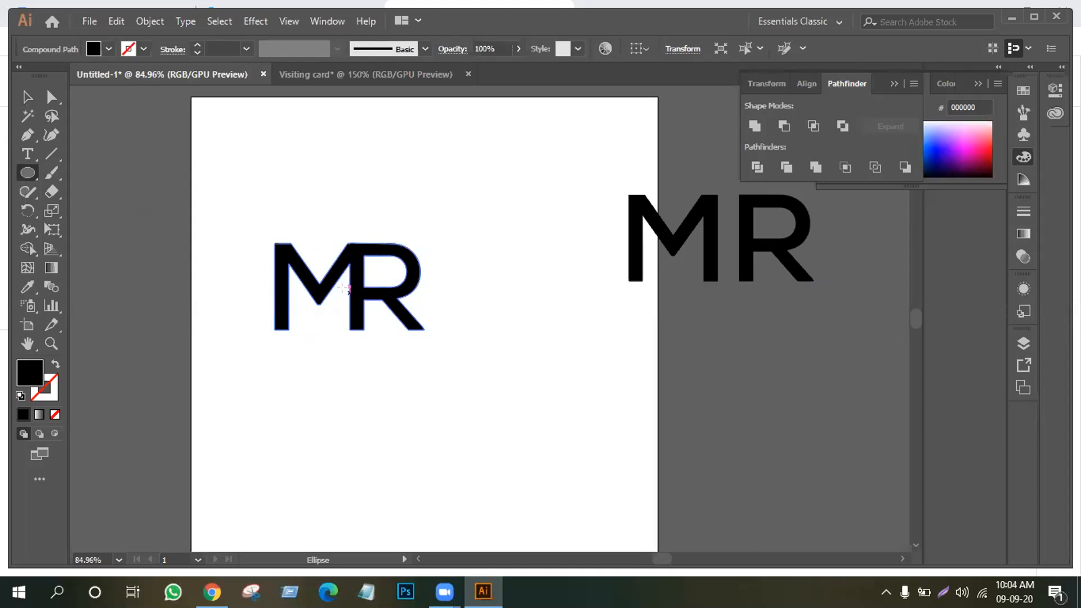
# Draw a no-fill circle with a 13 pt stroke around the MR lettering
pyautogui.moveTo(349, 290); pyautogui.dragTo(442, 323)
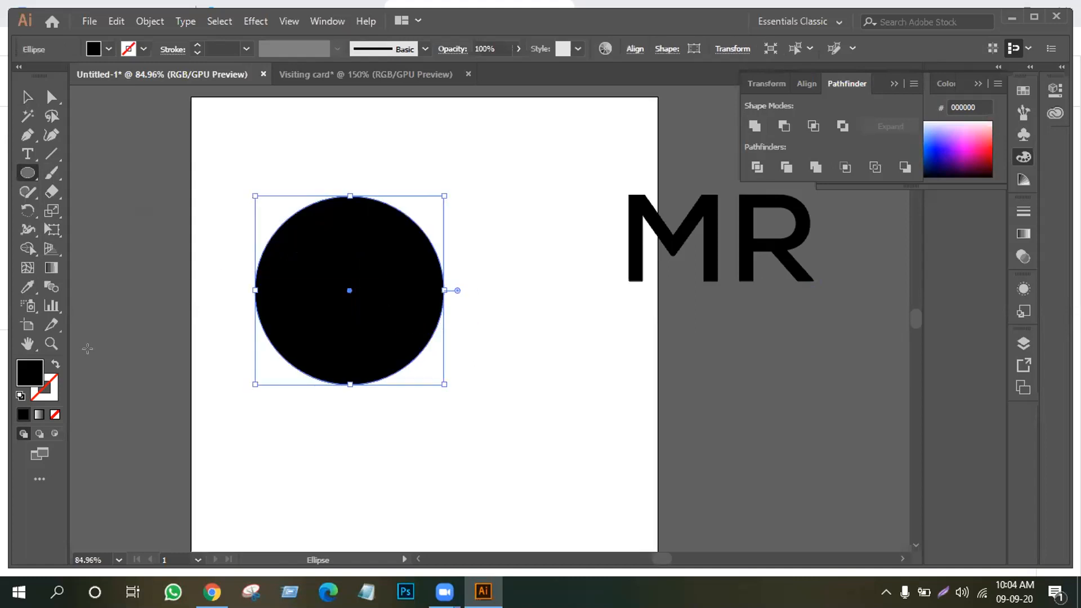
pyautogui.click(55, 364)
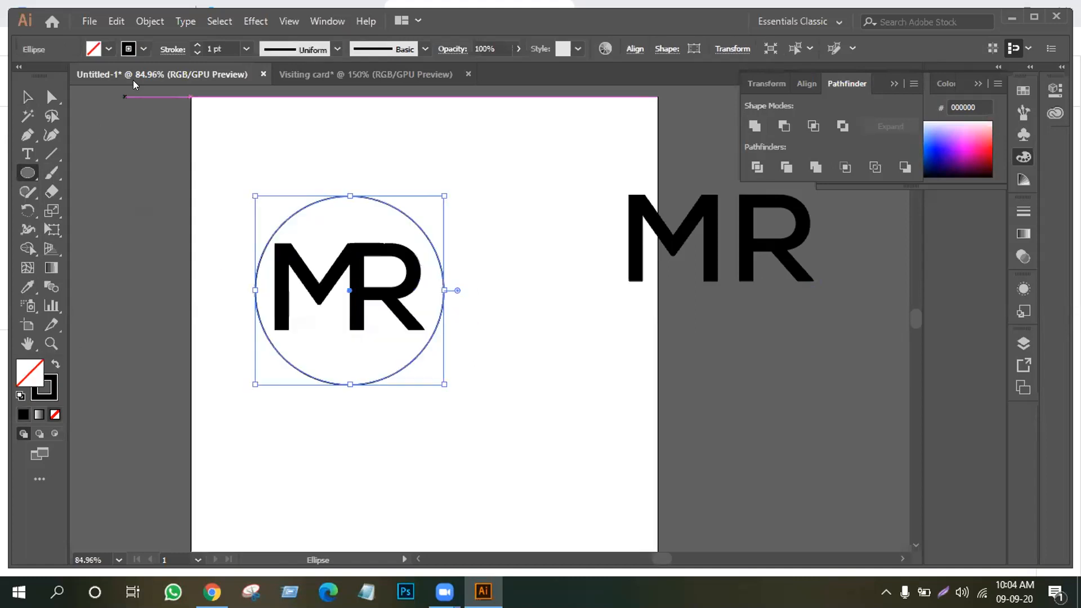
pyautogui.click(197, 45)
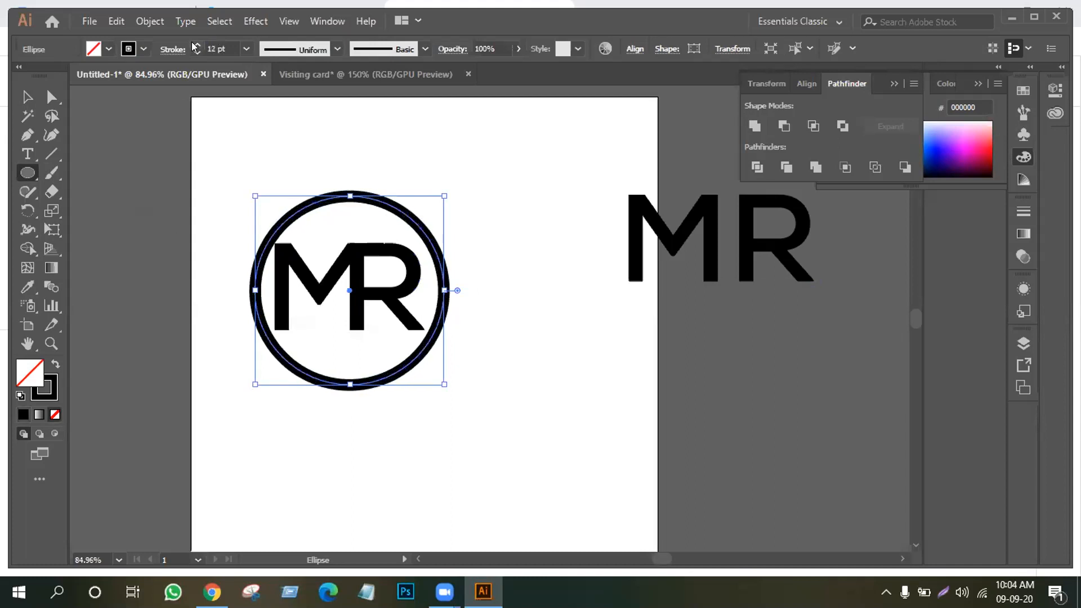
pyautogui.click(196, 45)
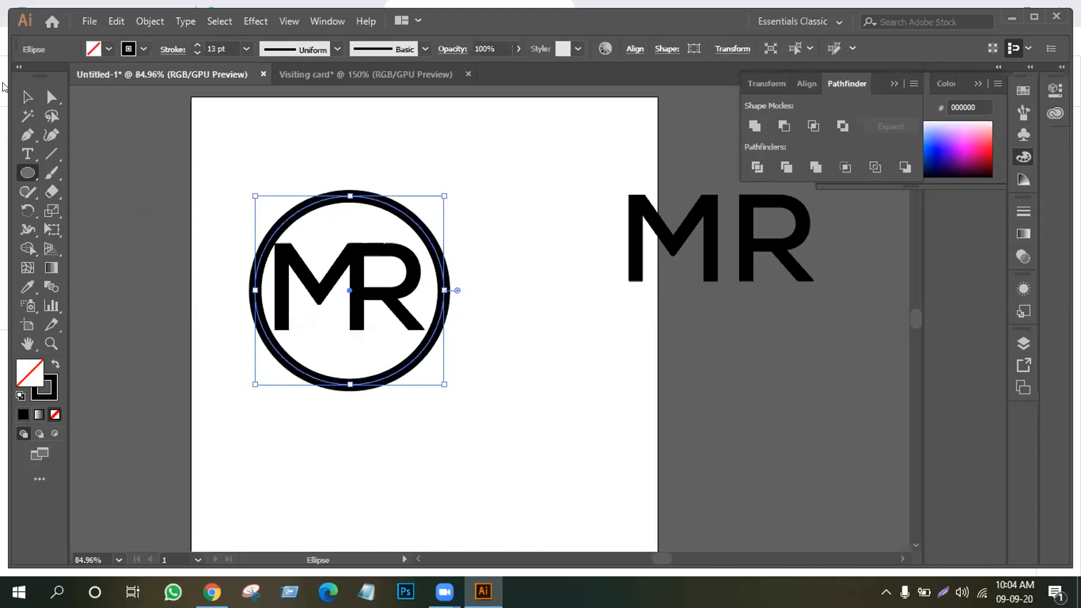
pyautogui.click(27, 97)
pyautogui.moveTo(309, 208); pyautogui.dragTo(273, 209)
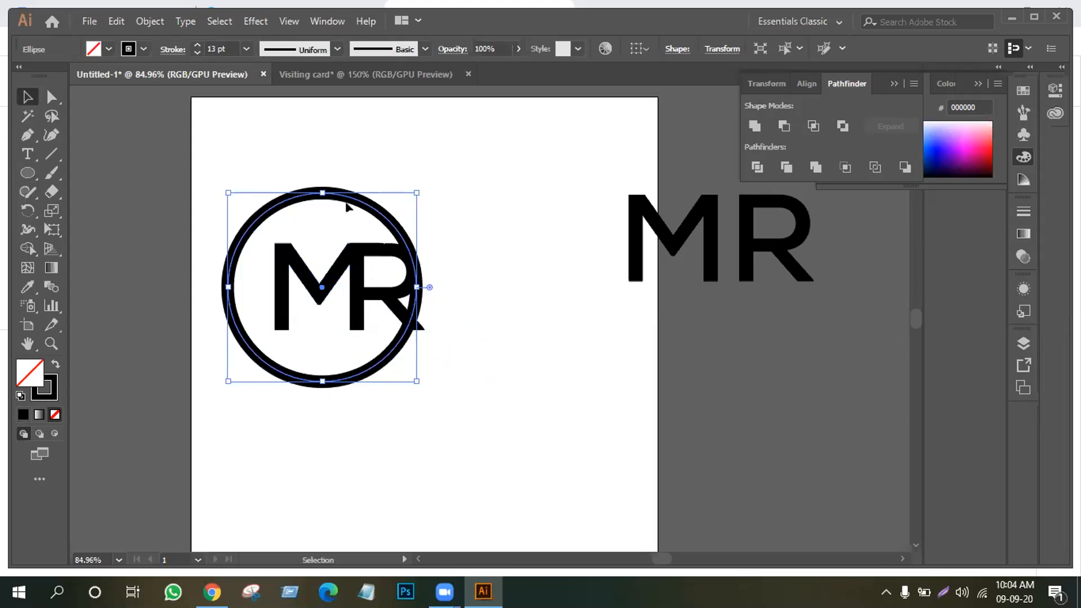
pyautogui.click(365, 204)
pyautogui.moveTo(366, 204); pyautogui.dragTo(384, 208)
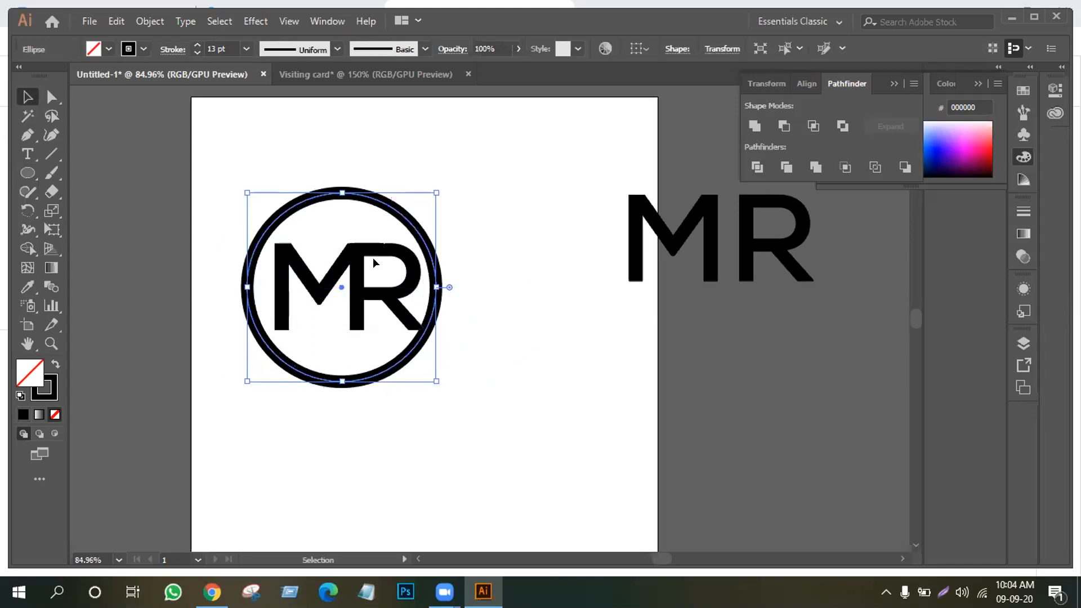
# Horizontally centre the circle on the MR key object, then select the circle alone
pyautogui.moveTo(223, 162); pyautogui.dragTo(471, 397)
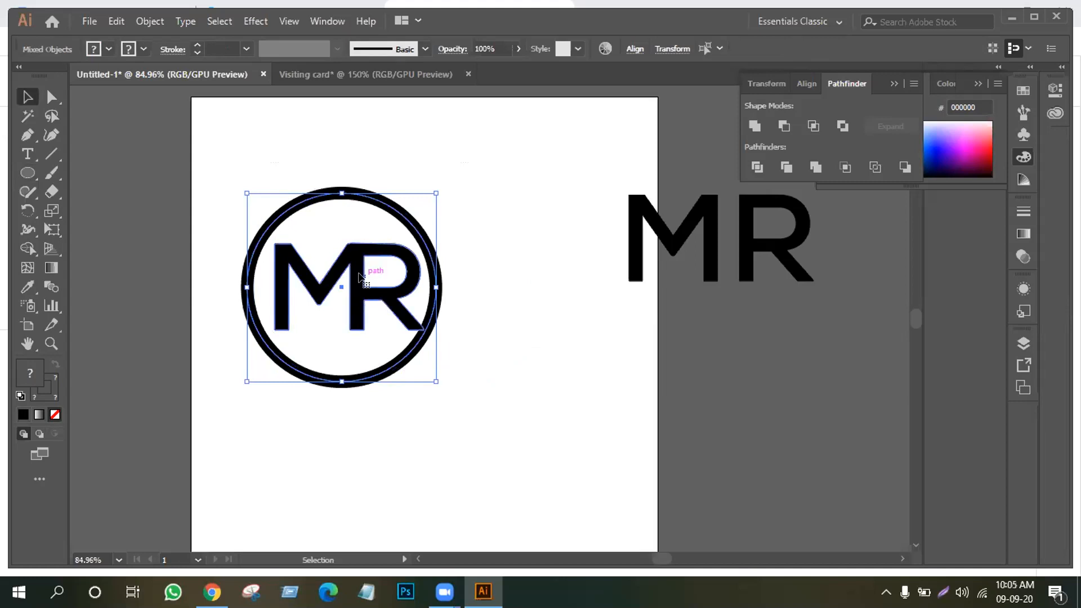
pyautogui.click(359, 275)
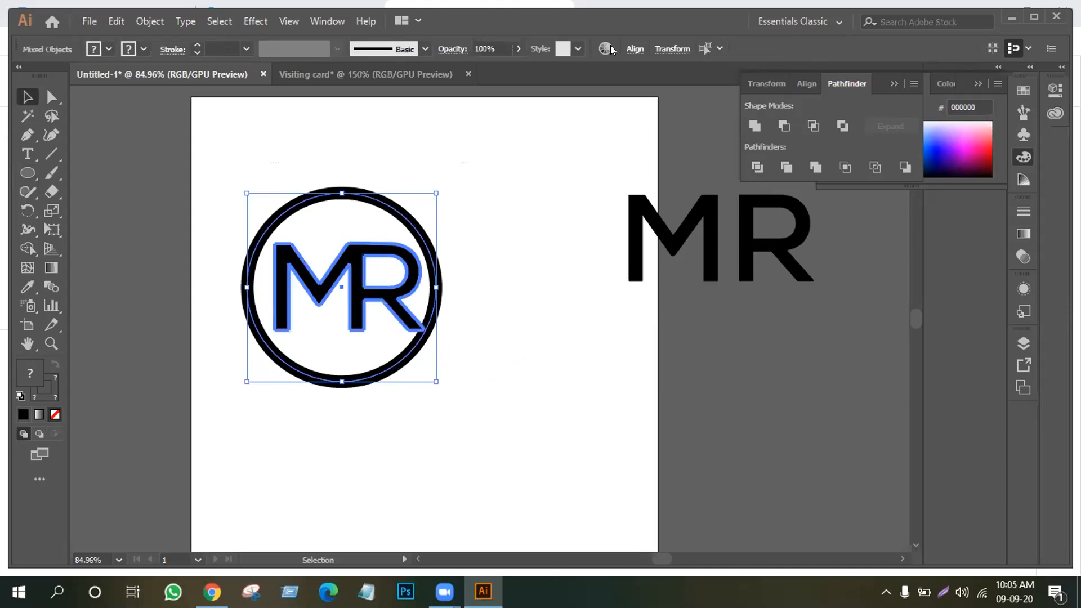
pyautogui.click(629, 49)
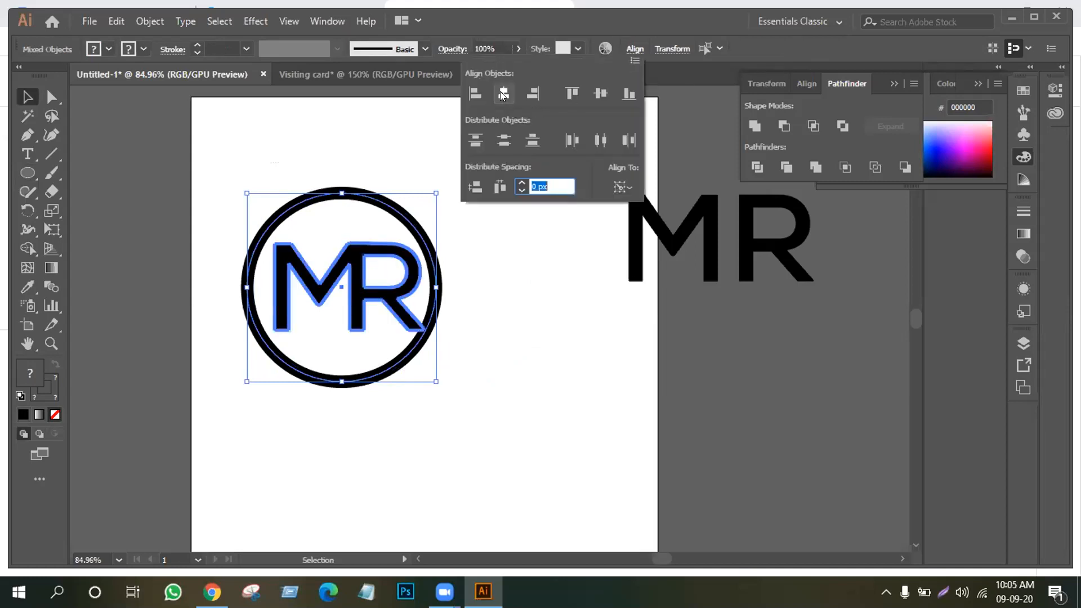
pyautogui.click(500, 92)
pyautogui.click(348, 274)
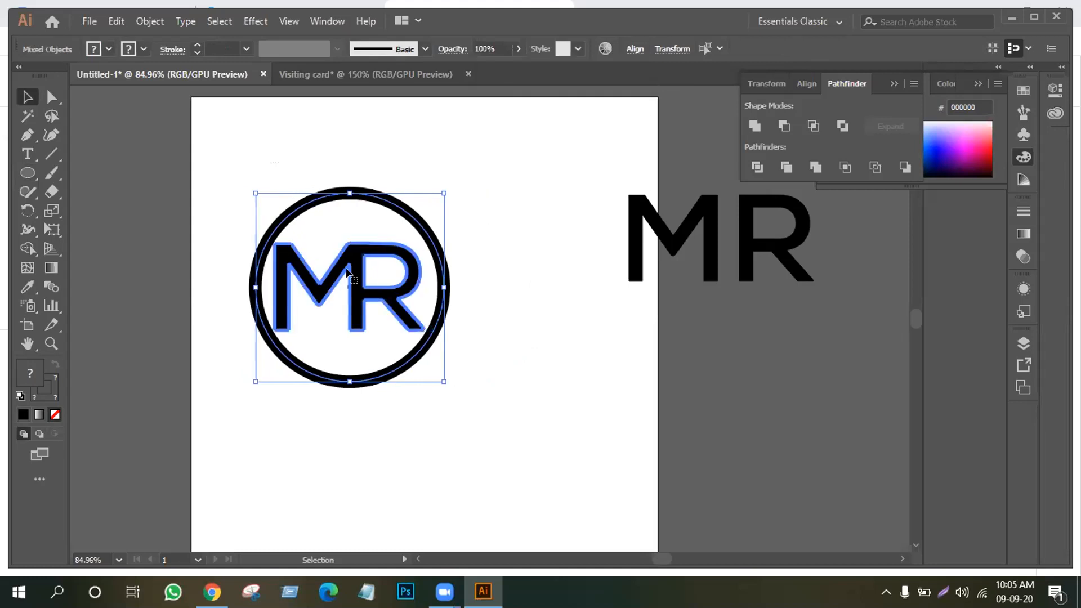
pyautogui.click(217, 184)
pyautogui.click(316, 193)
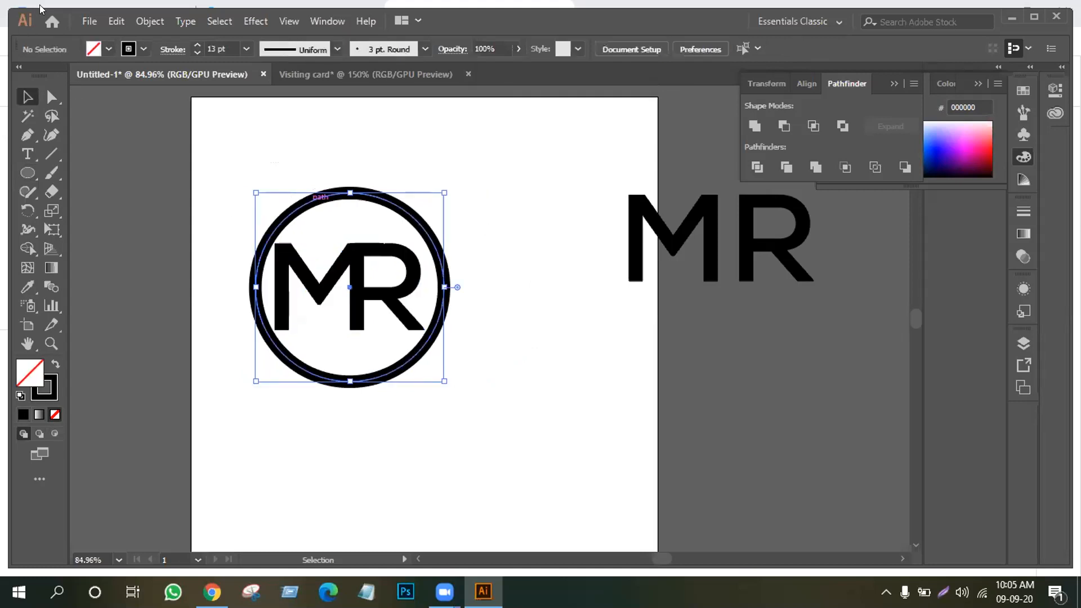
pyautogui.click(147, 21)
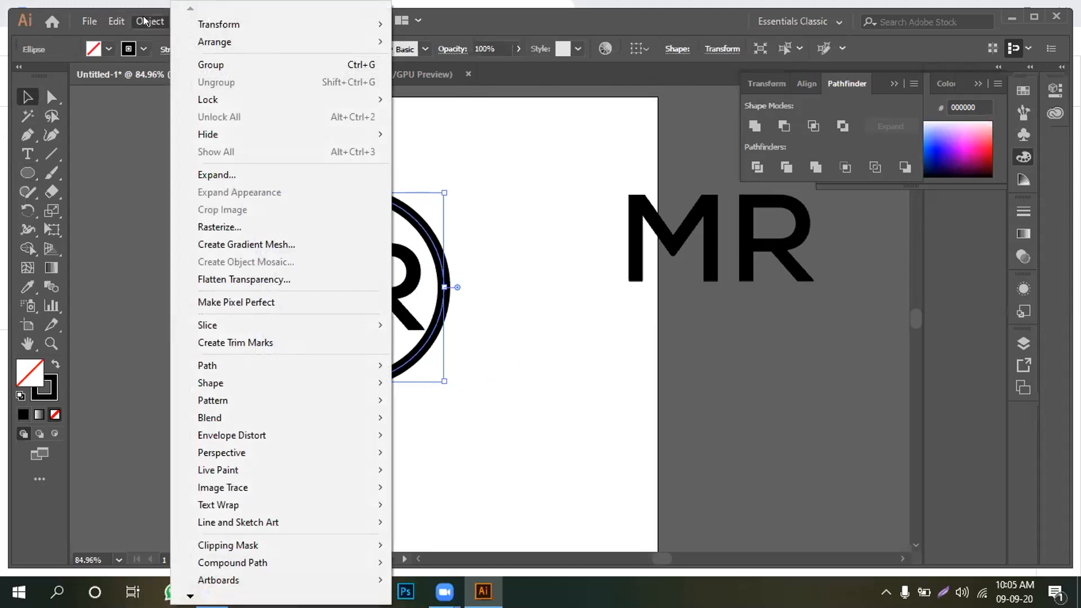
# Expand the circle's fill and stroke so the outline becomes a solid ring
pyautogui.click(209, 176)
pyautogui.click(519, 385)
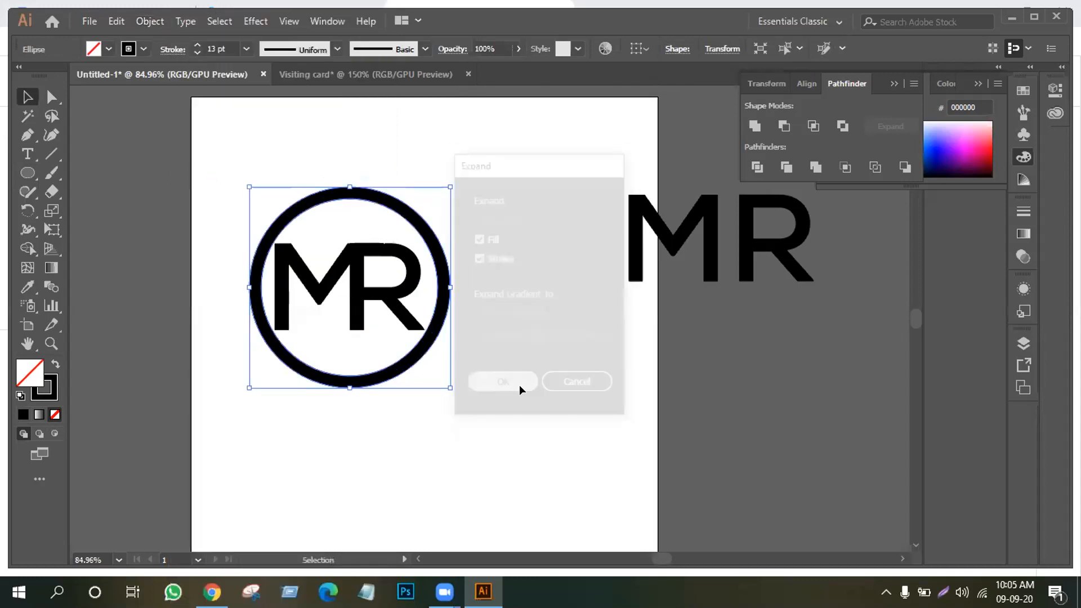
pyautogui.click(282, 184)
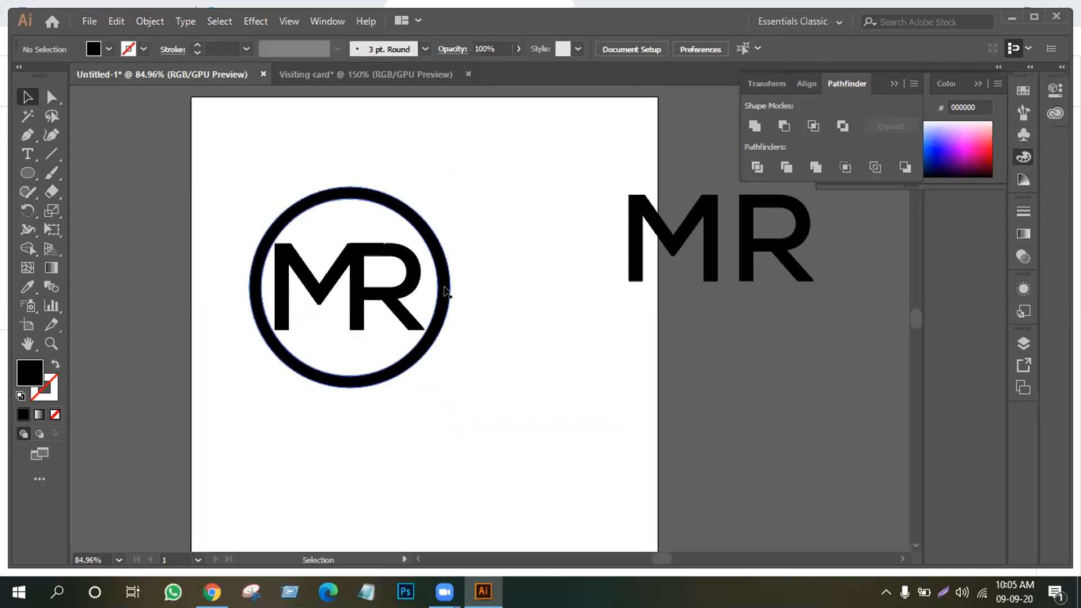
pyautogui.click(263, 305)
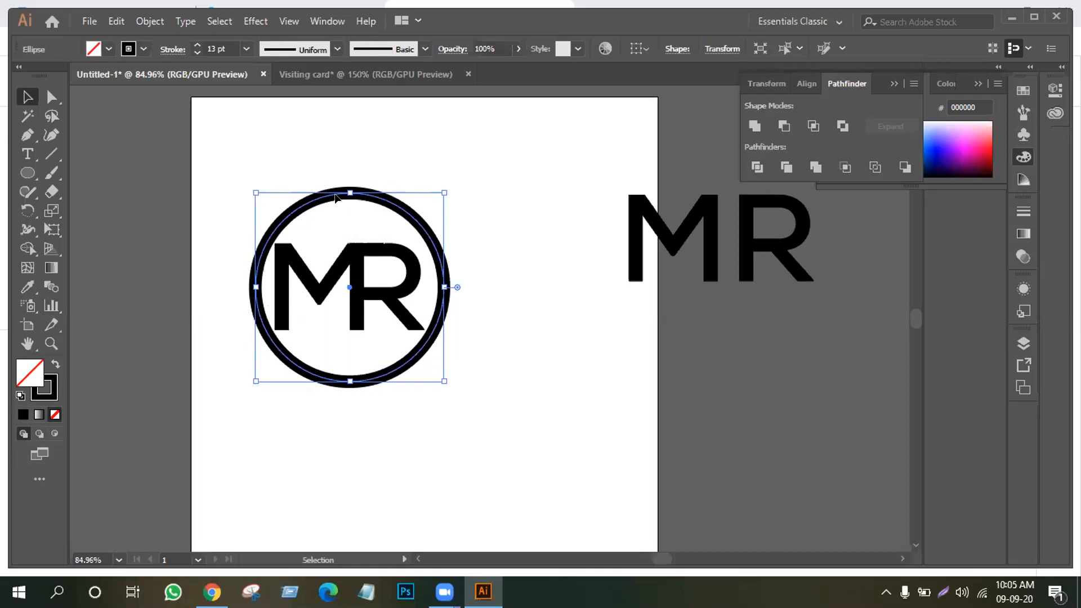
pyautogui.click(147, 21)
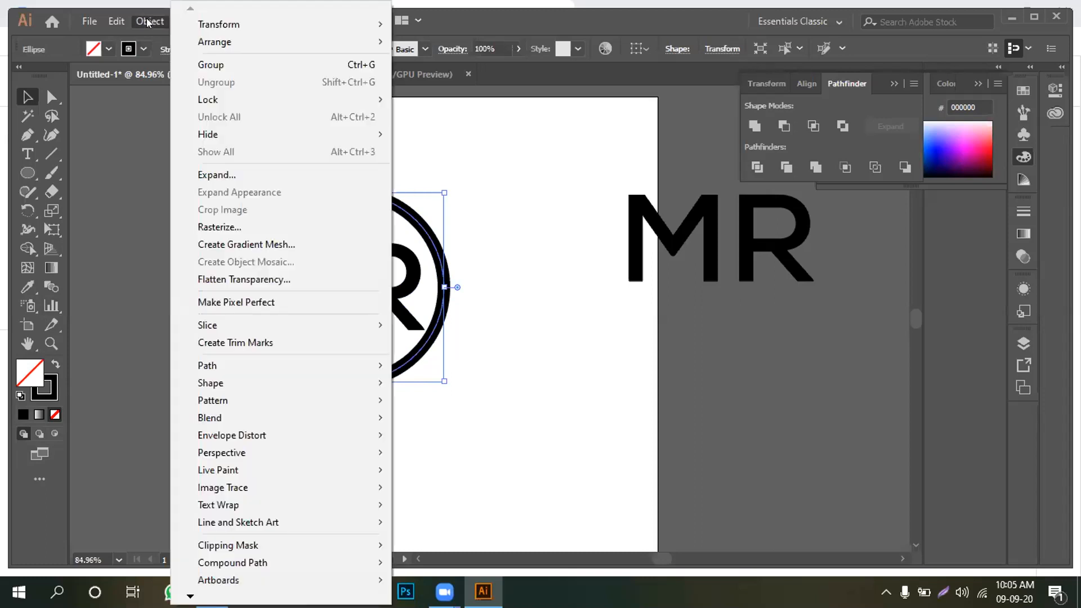
pyautogui.click(253, 175)
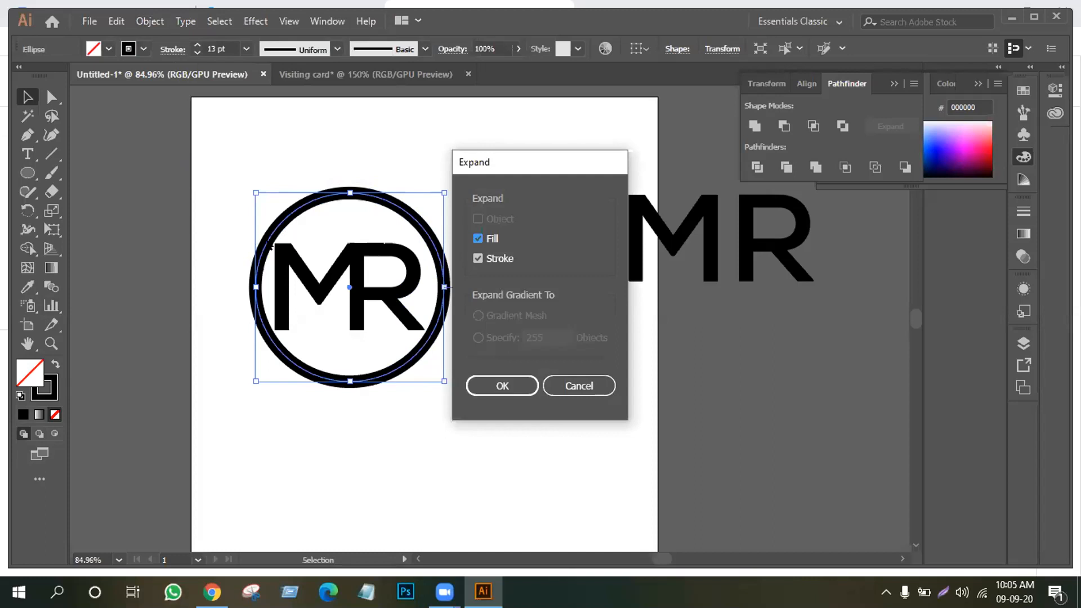
pyautogui.click(511, 381)
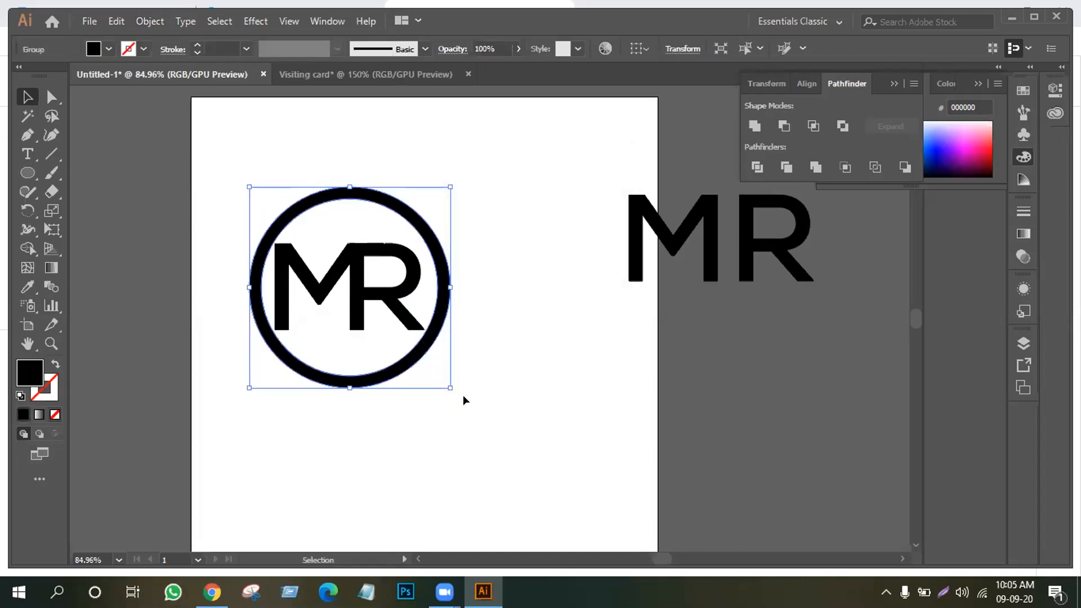
pyautogui.click(216, 171)
# Zoom in and Direct-Select the anchor points at the R's leg tip
pyautogui.press('a')
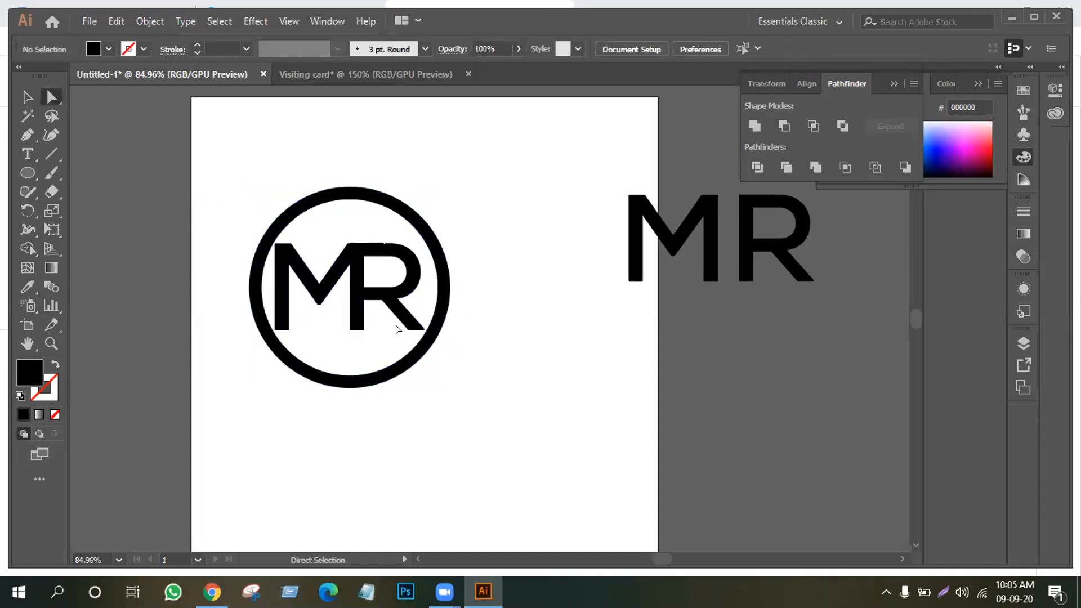
pyautogui.moveTo(397, 328); pyautogui.dragTo(433, 338)
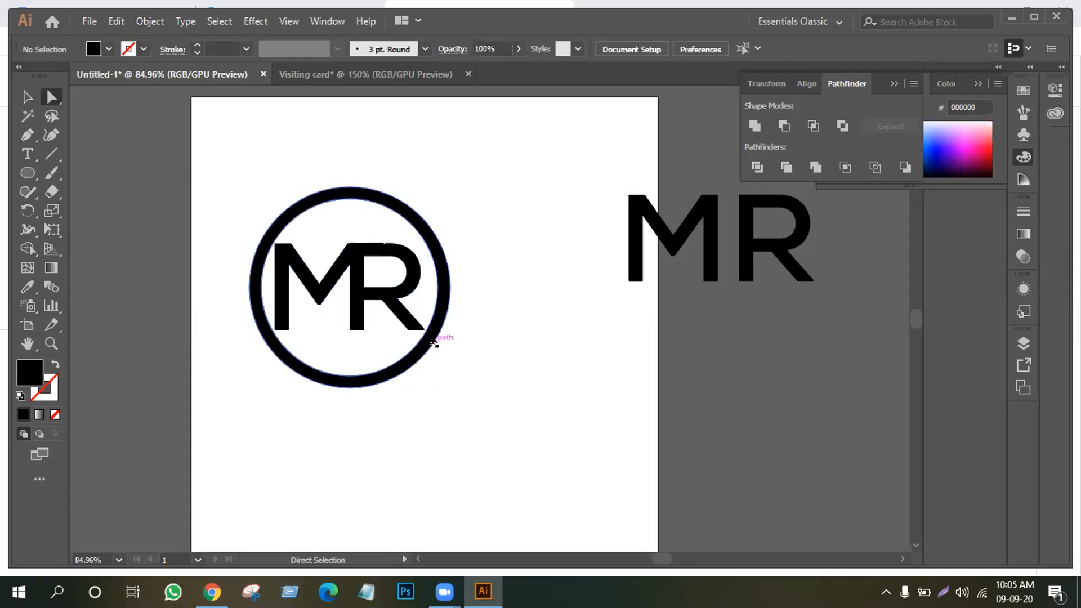
pyautogui.hotkey('ctrl', '+')
pyautogui.hotkey('ctrl', '+')
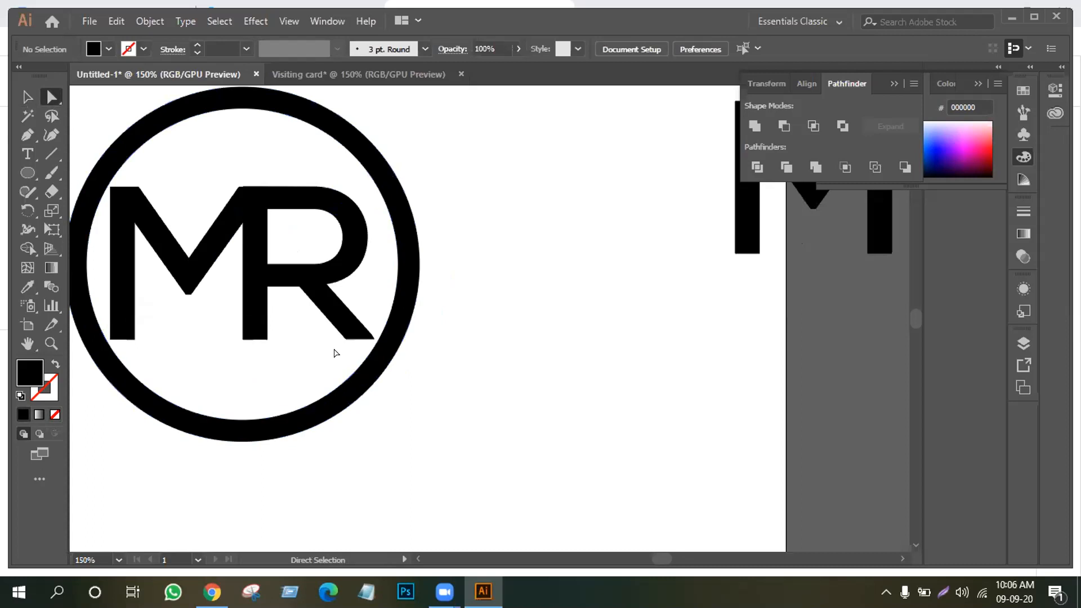
pyautogui.moveTo(331, 331); pyautogui.dragTo(377, 349)
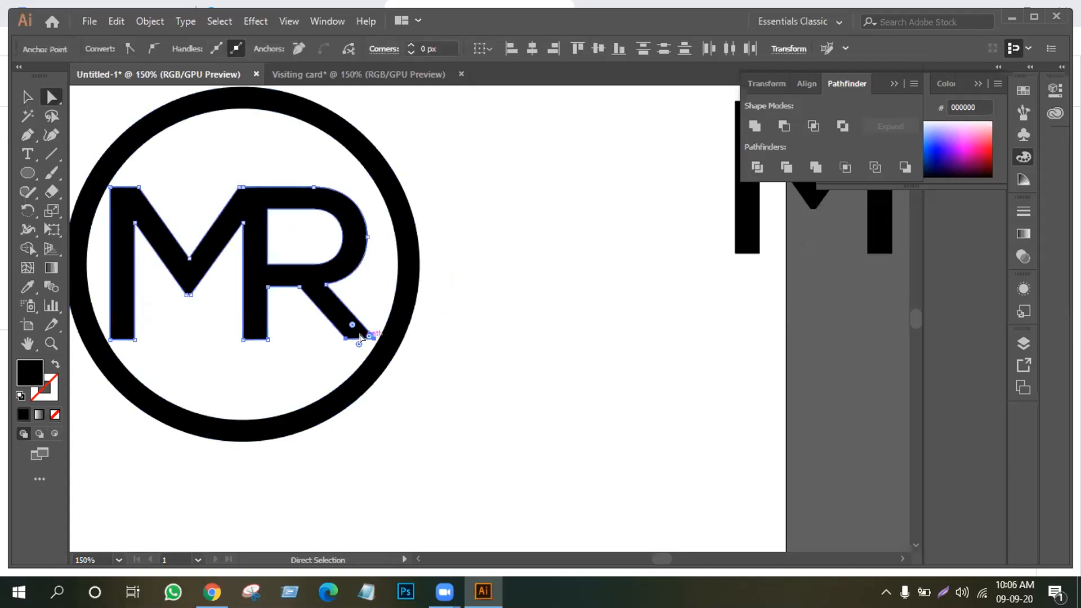
# Drag the R's leg-tip anchors down and right so the tail passes the ring's bottom edge
pyautogui.moveTo(360, 338); pyautogui.dragTo(433, 420)
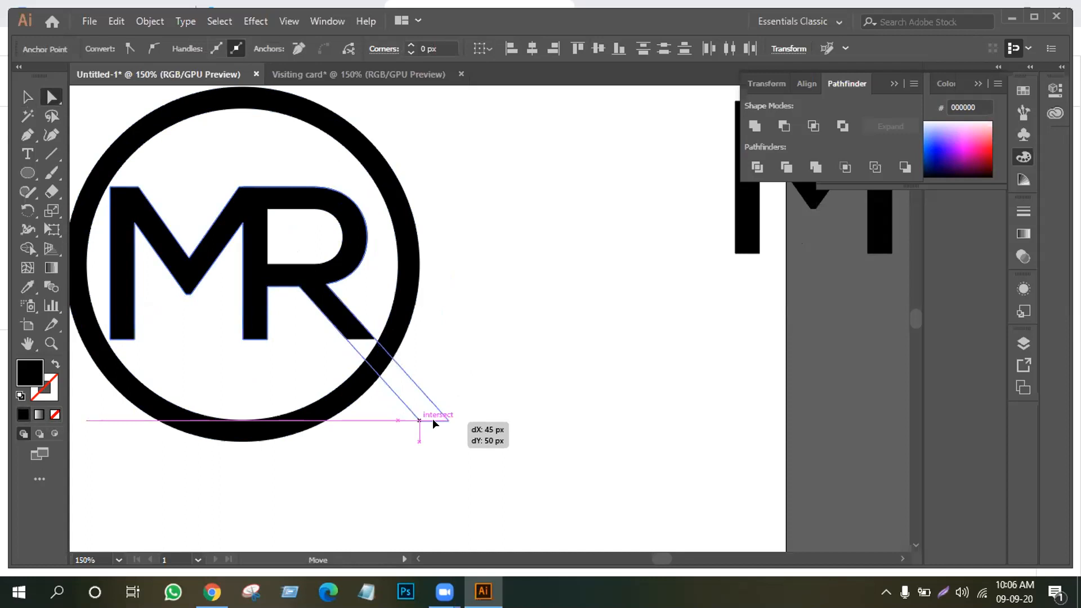
pyautogui.moveTo(433, 424); pyautogui.dragTo(433, 424)
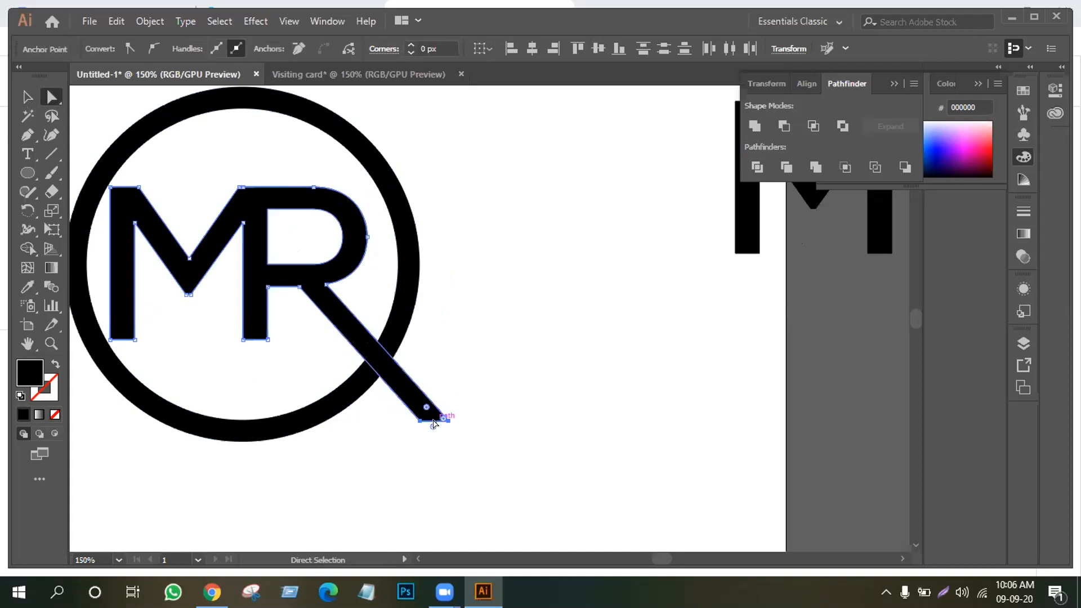
pyautogui.scroll(1, 108, 270)
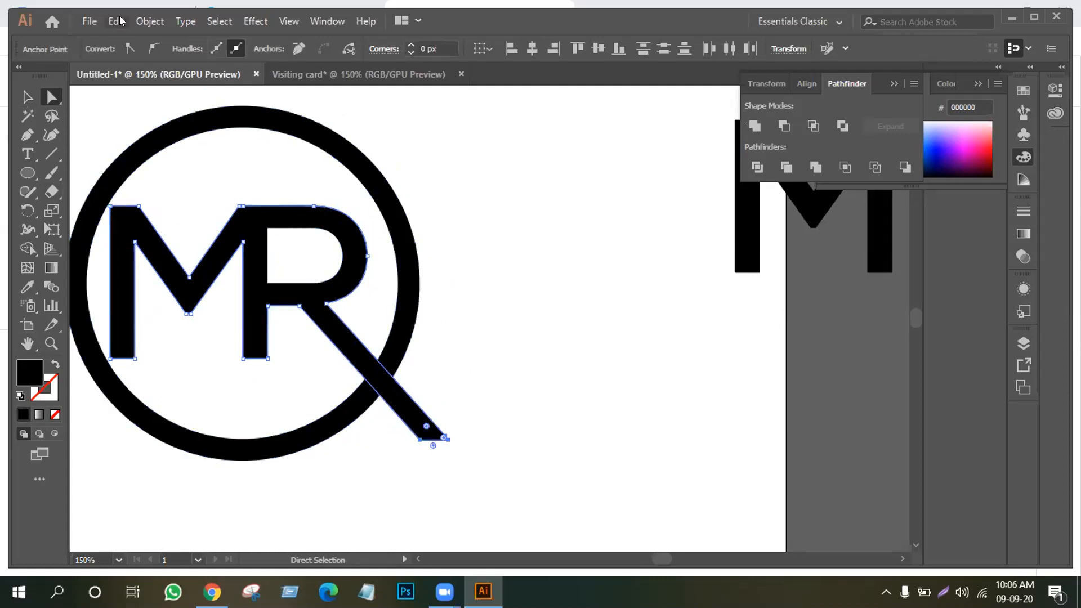
# Apply a 15 px Offset Path to the MR letters, checking it with Preview
pyautogui.click(150, 21)
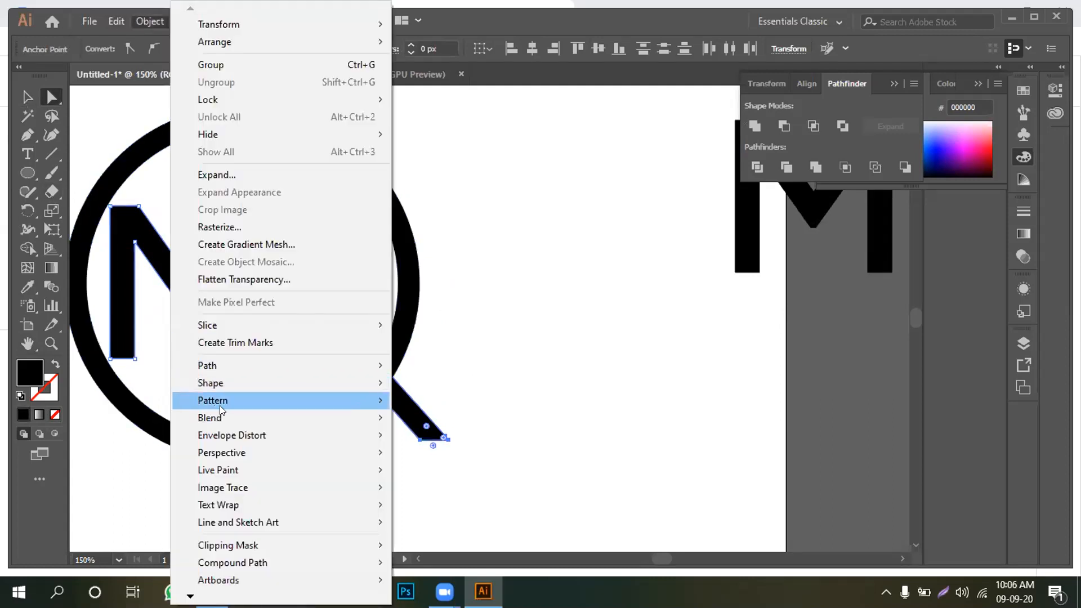
pyautogui.moveTo(247, 360)
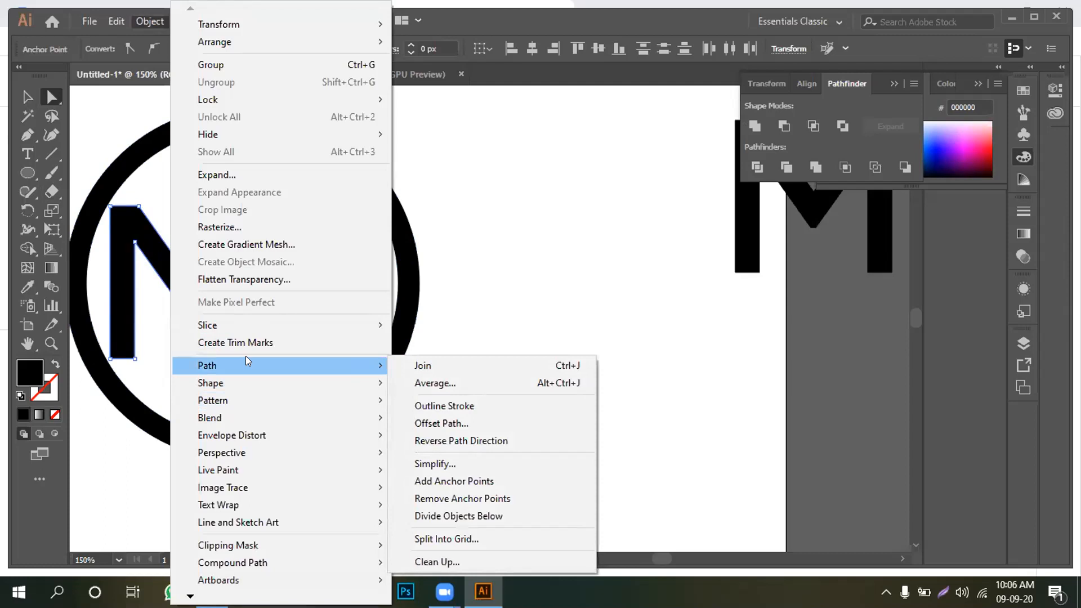
pyautogui.click(482, 424)
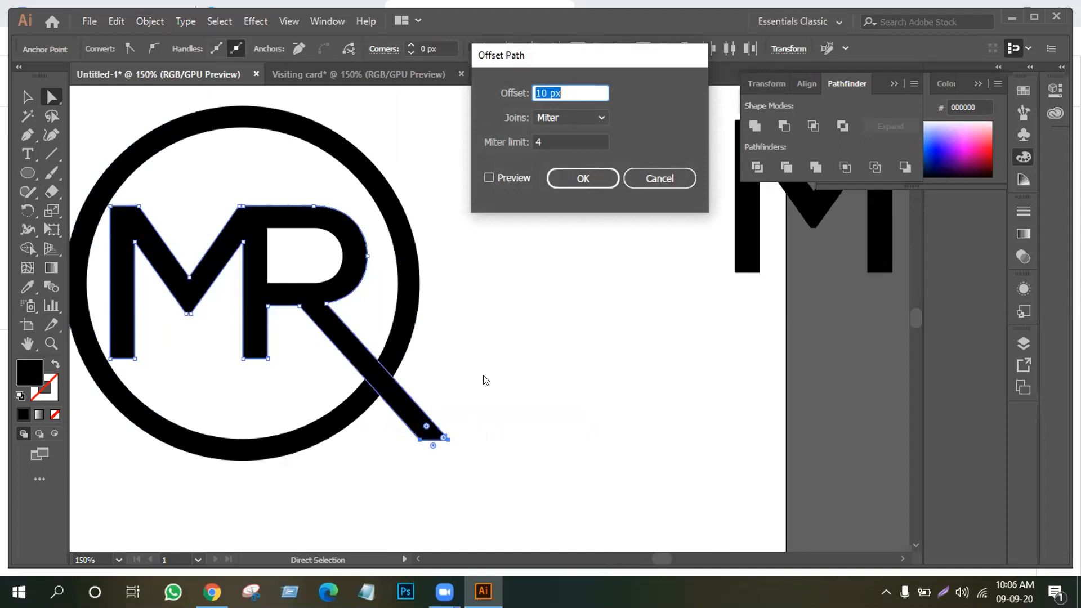
pyautogui.click(487, 178)
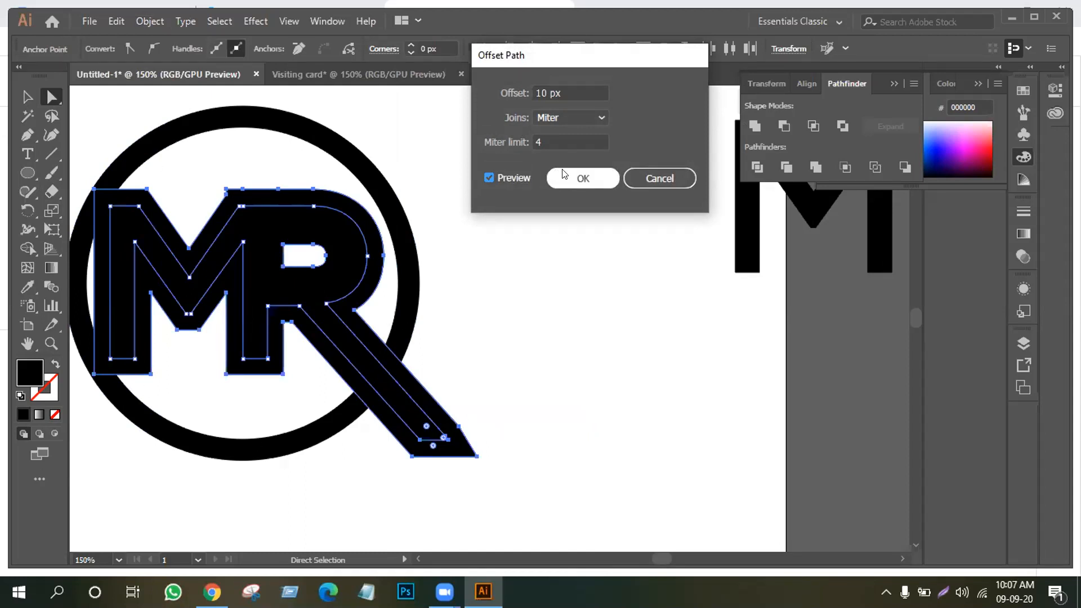
pyautogui.click(539, 92)
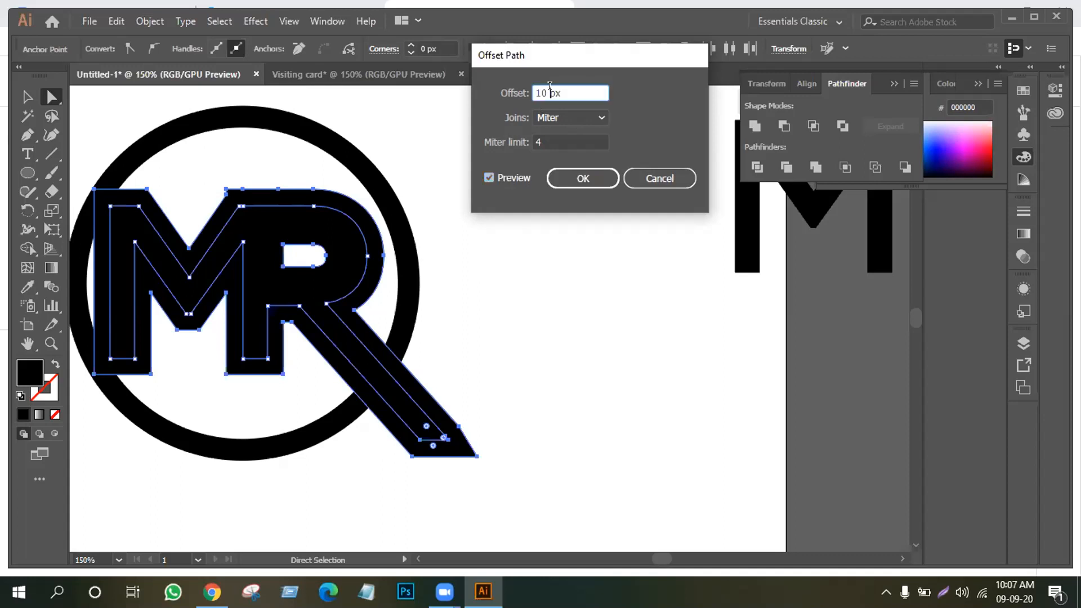
pyautogui.click(546, 90)
pyautogui.press('BackSpace')
pyautogui.press('BackSpace')
pyautogui.write('5')
pyautogui.click(487, 178)
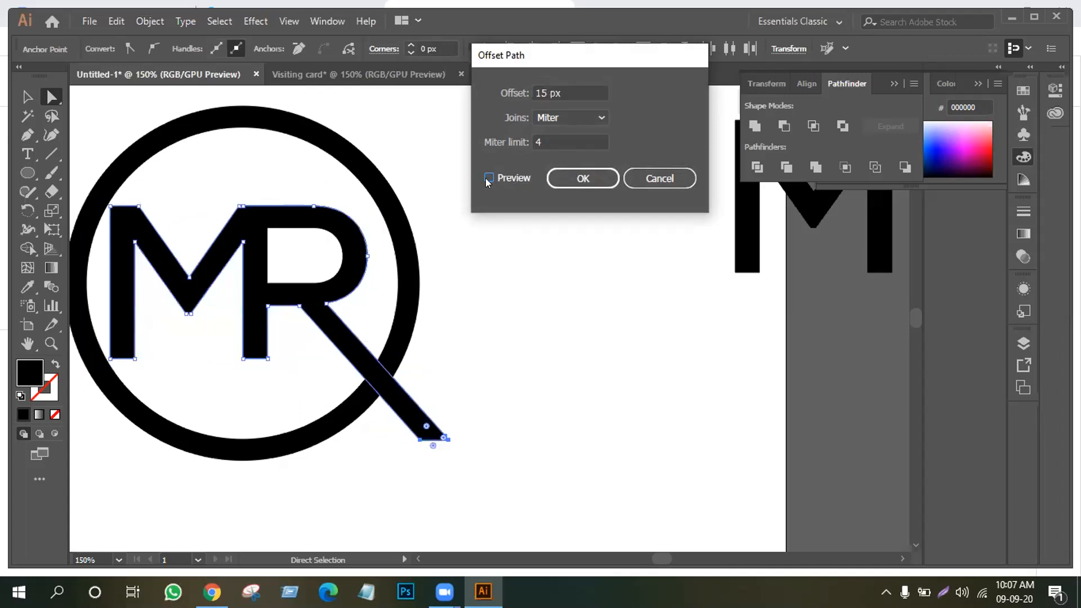
pyautogui.click(488, 178)
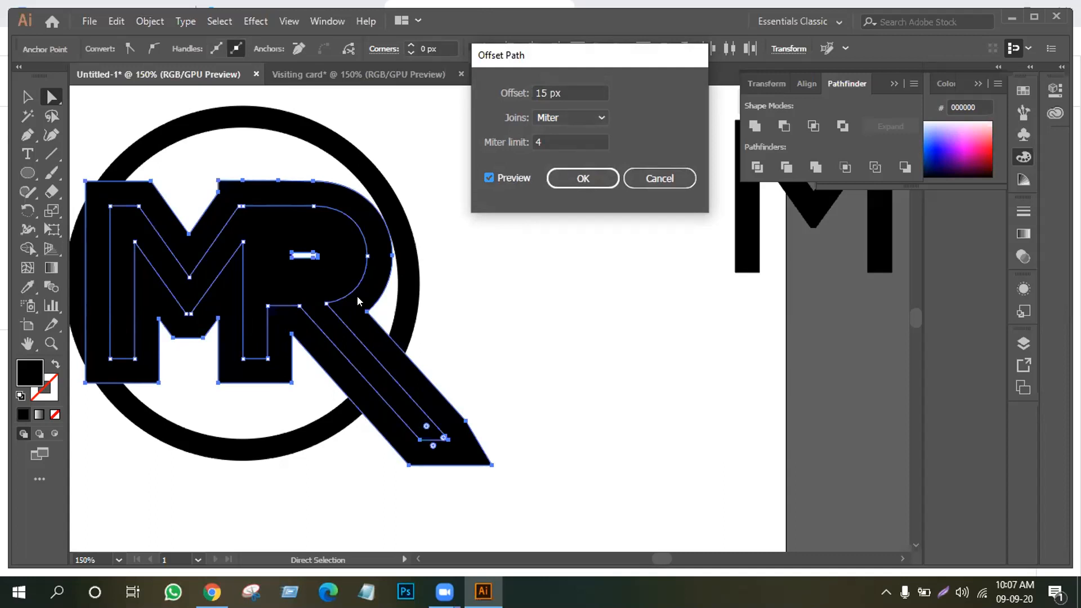
pyautogui.click(576, 177)
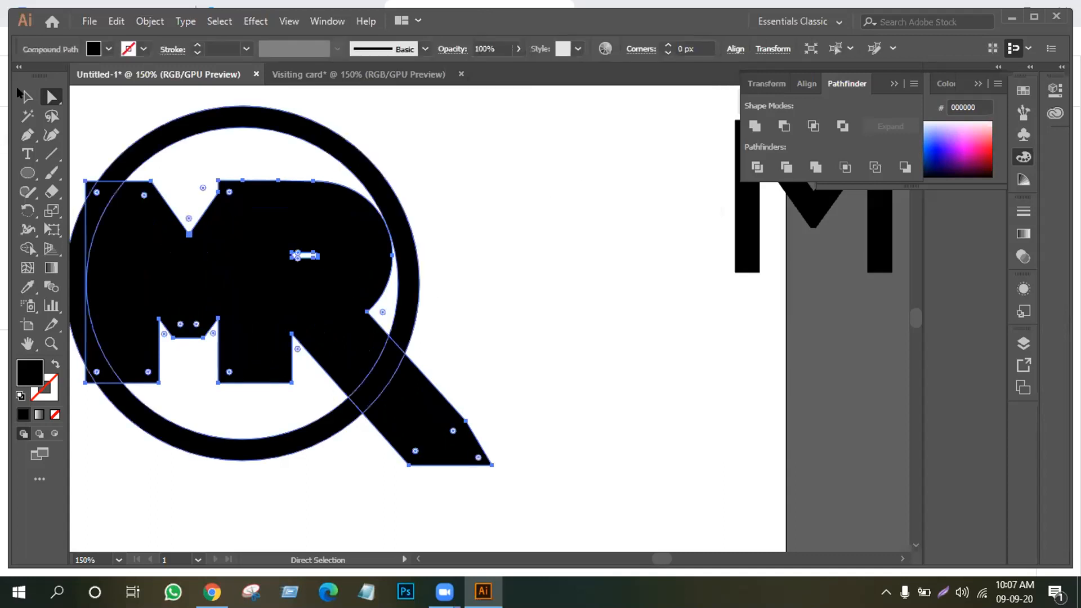
# Hide selection edges and colour the inner MR letters pink F700B3
pyautogui.click(26, 95)
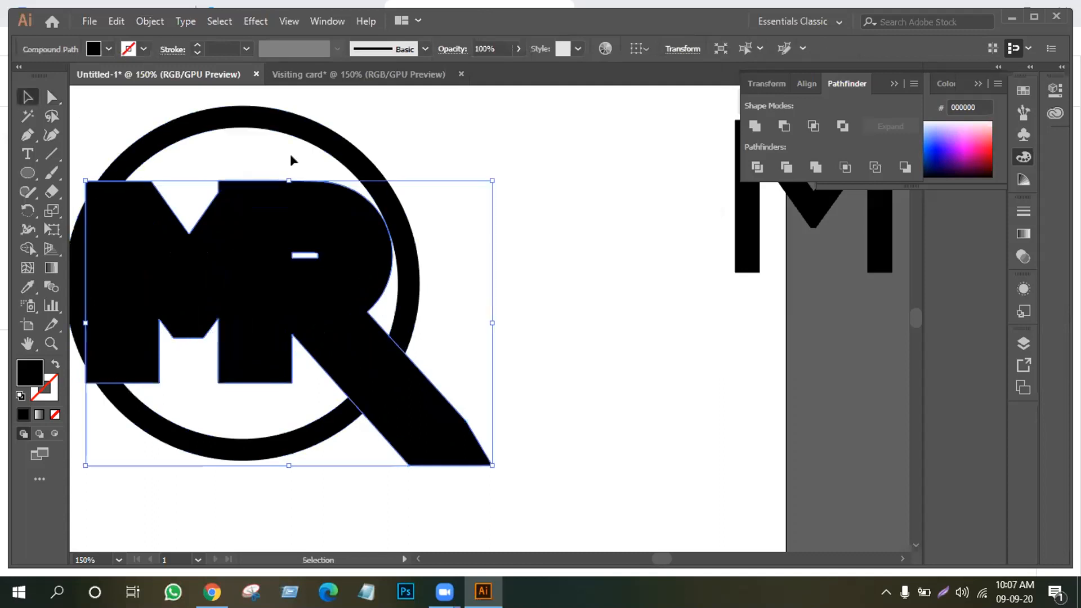
pyautogui.moveTo(475, 135); pyautogui.dragTo(219, 429)
pyautogui.hotkey('ctrl', 'h')
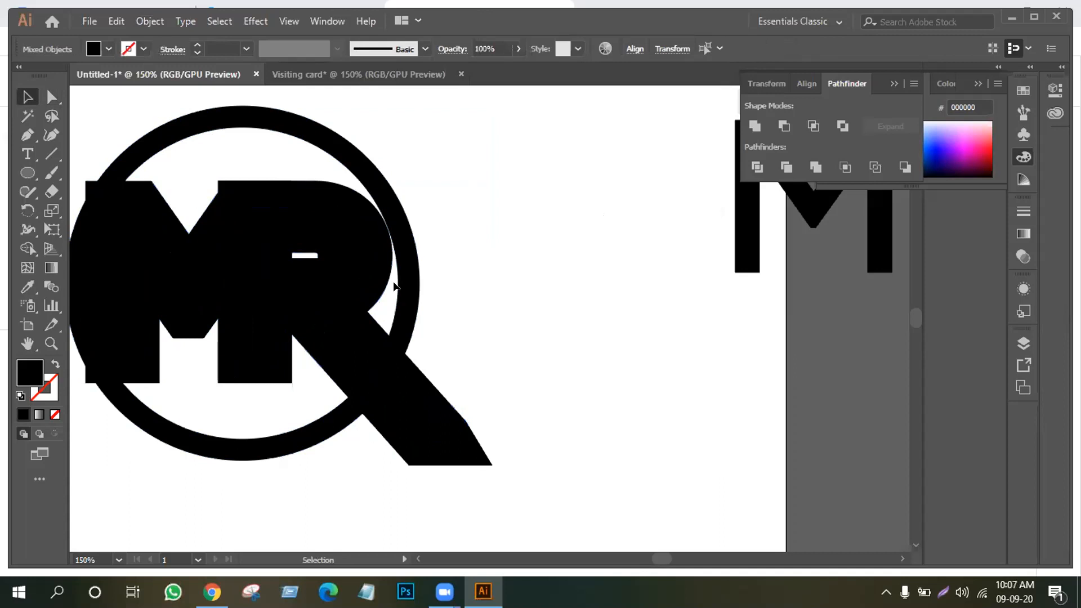
pyautogui.click(326, 276)
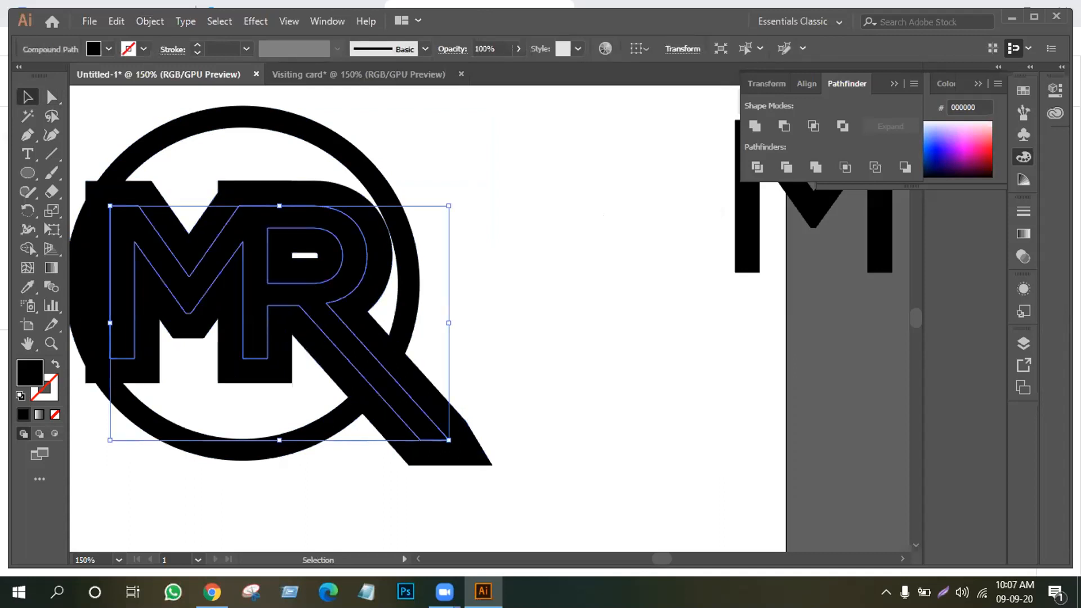
pyautogui.click(972, 136)
# Check the black MR shapes, undo moving the pink letters, then select the whole logo
pyautogui.click(754, 229)
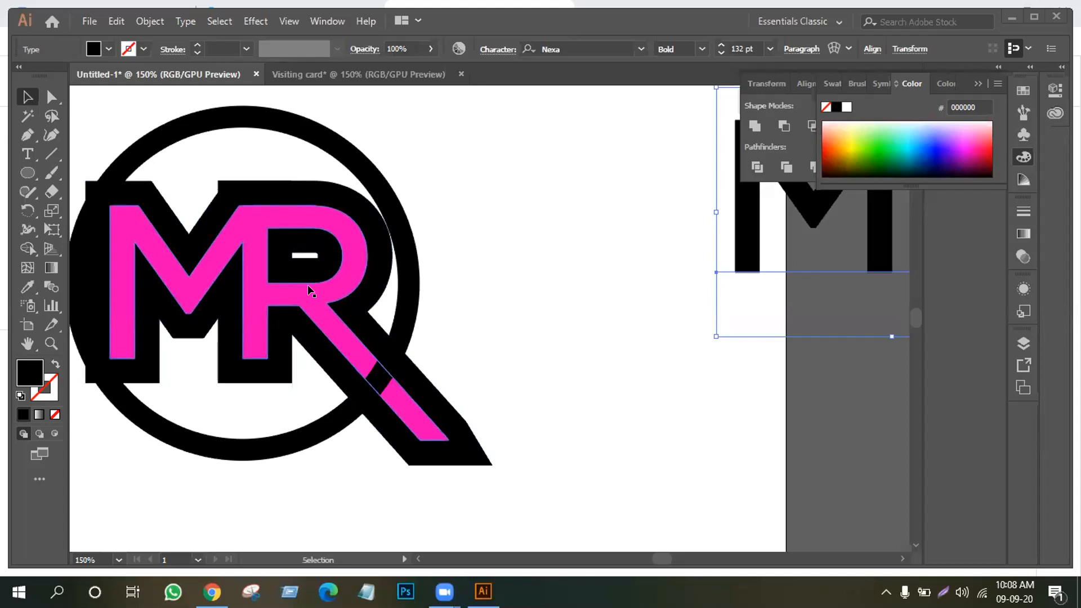
pyautogui.click(316, 197)
pyautogui.click(634, 171)
pyautogui.moveTo(304, 212); pyautogui.dragTo(739, 285)
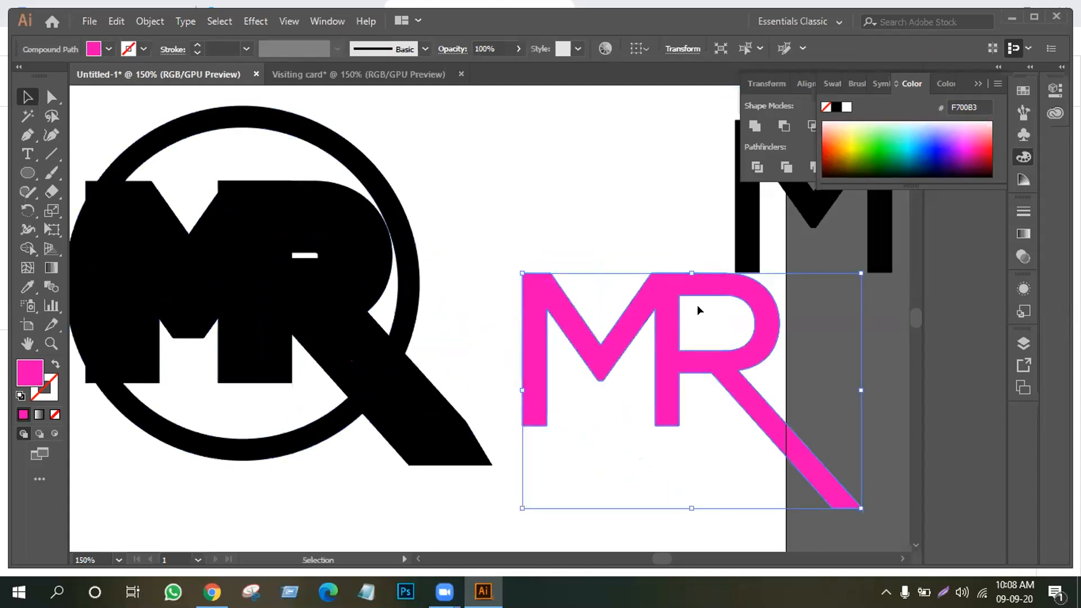
pyautogui.hotkey('ctrl', 'z')
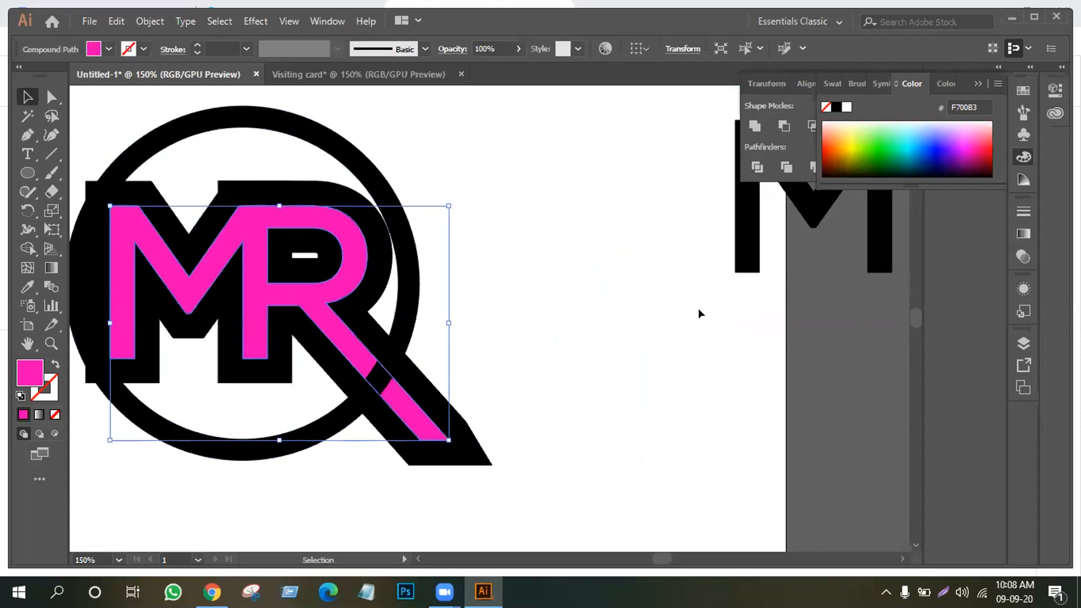
pyautogui.moveTo(525, 153); pyautogui.dragTo(107, 371)
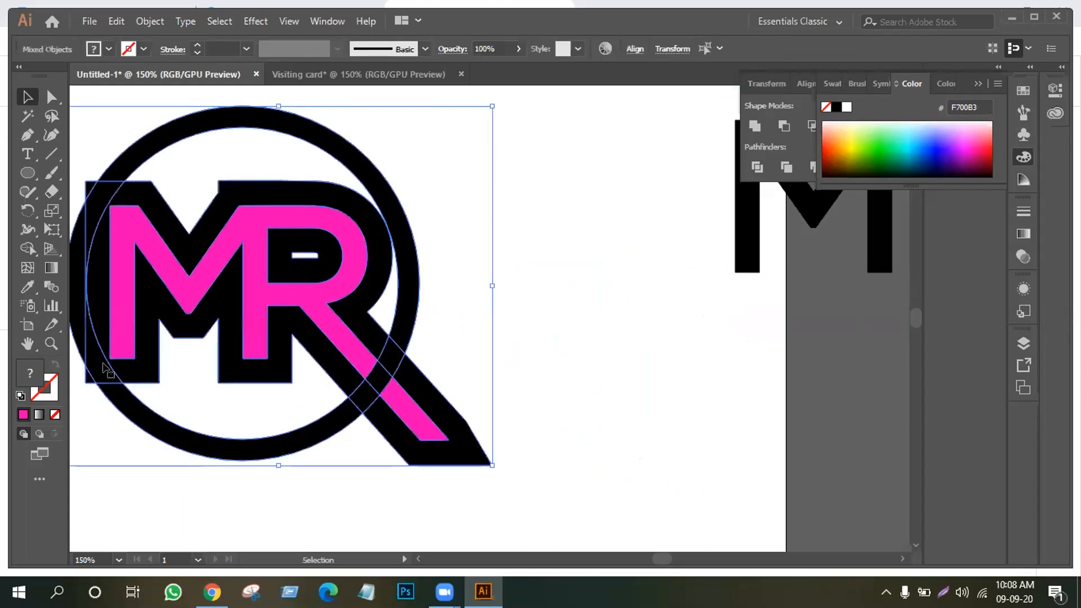
# With Shape Builder, remove the ring overlaps at the R's leg and merge M, R and tail
pyautogui.click(23, 250)
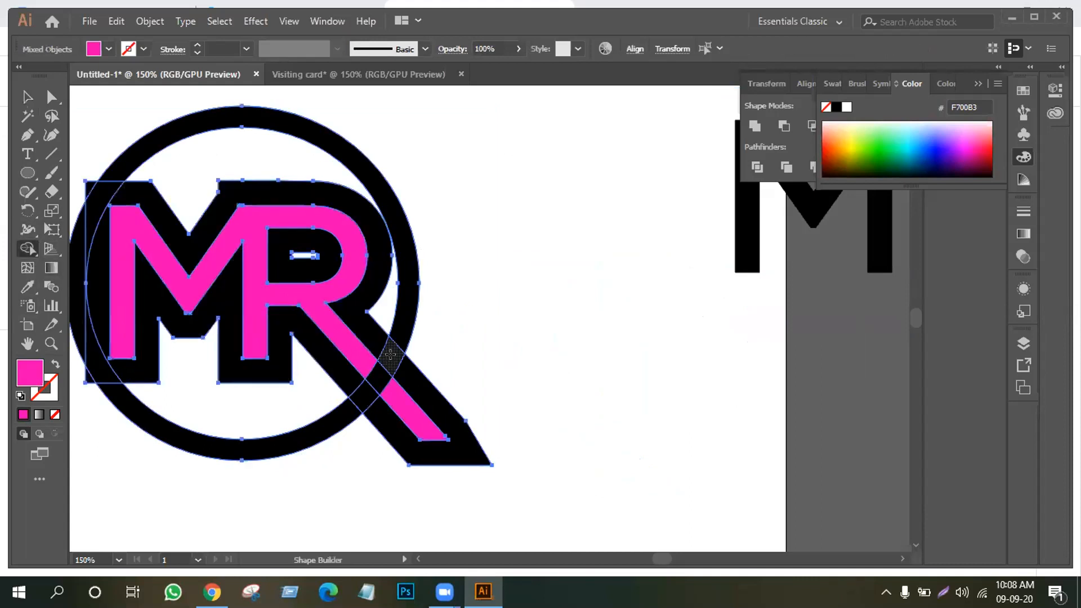
pyautogui.keyDown('alt'); pyautogui.click(390, 354); pyautogui.keyUp('alt')
pyautogui.keyDown('alt'); pyautogui.click(364, 395); pyautogui.keyUp('alt')
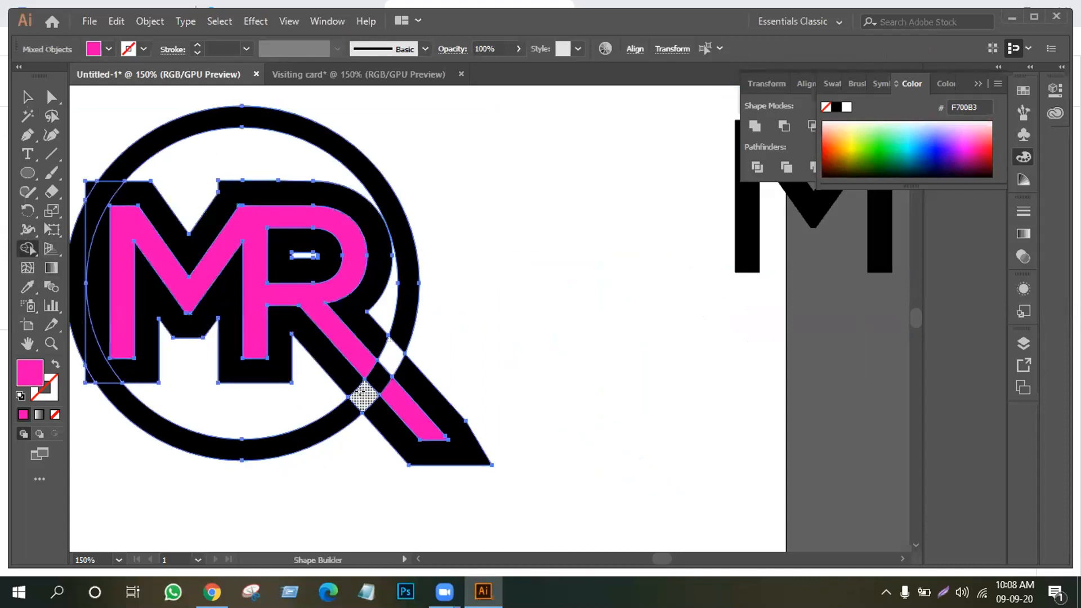
pyautogui.moveTo(365, 365); pyautogui.dragTo(389, 389)
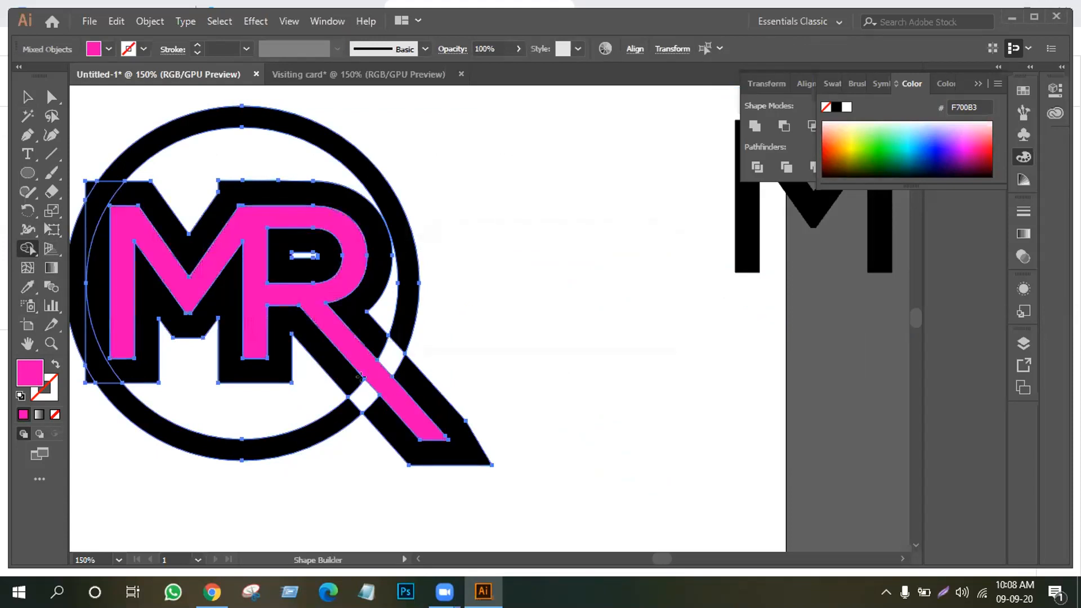
# Direct-select the black MR outline, drag it off and delete it, then select the logo
pyautogui.click(27, 97)
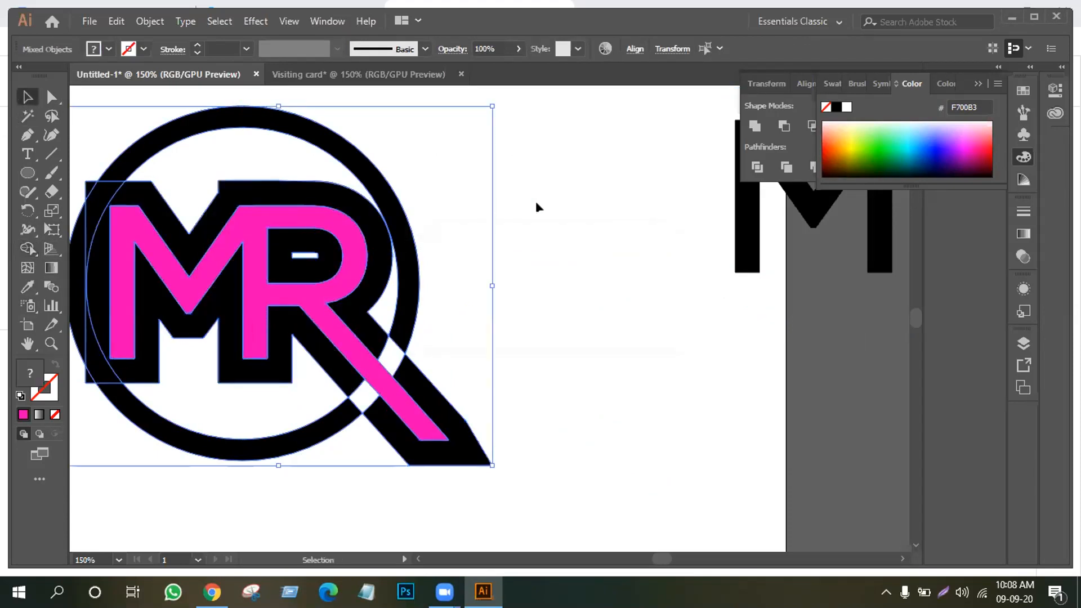
pyautogui.click(538, 207)
pyautogui.click(43, 91)
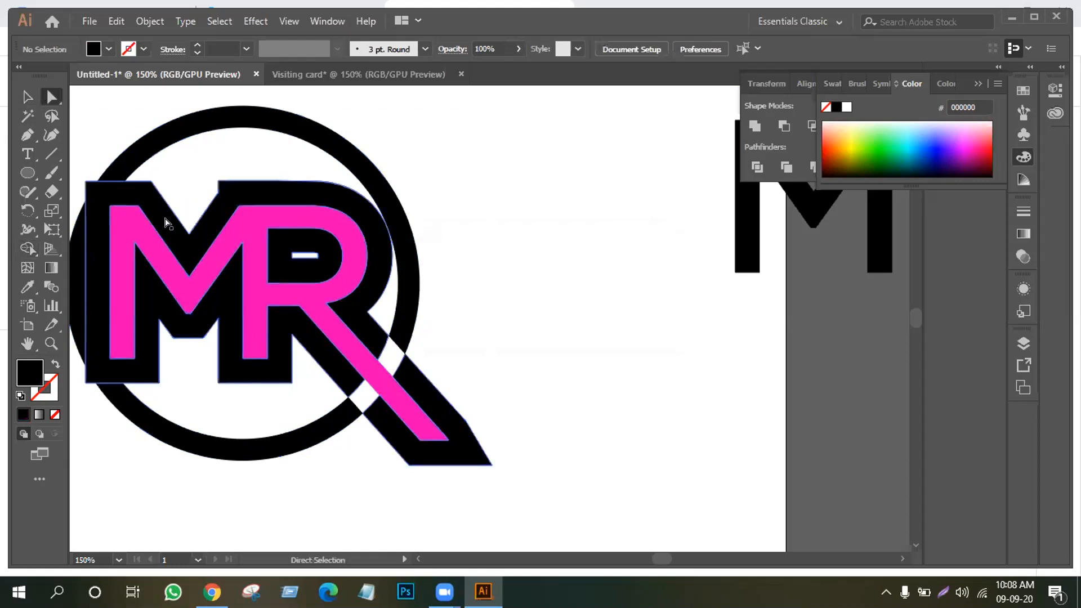
pyautogui.moveTo(279, 203); pyautogui.dragTo(608, 281)
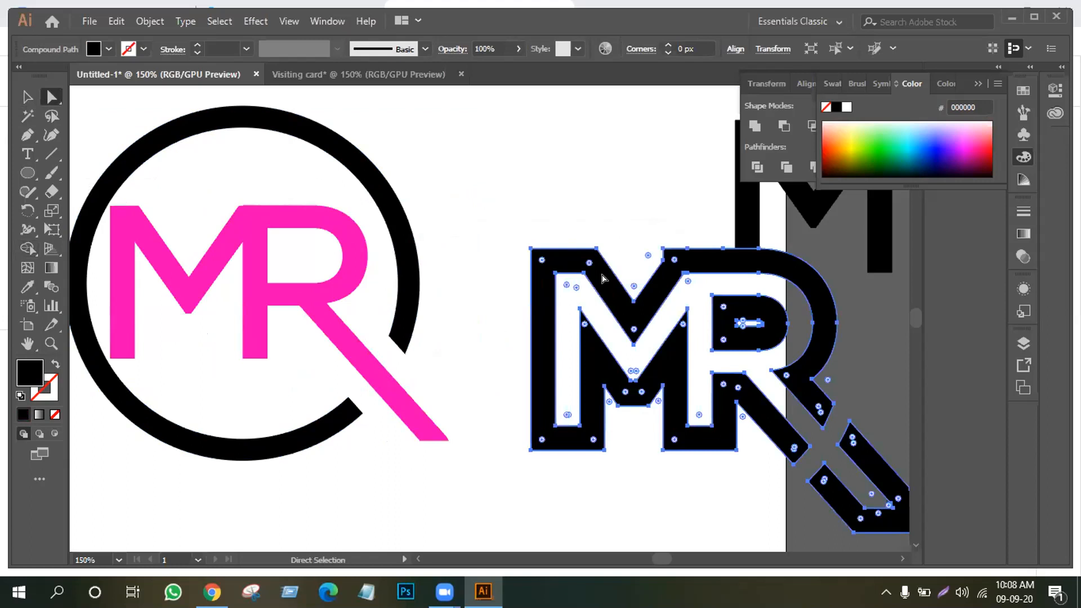
pyautogui.press('Delete')
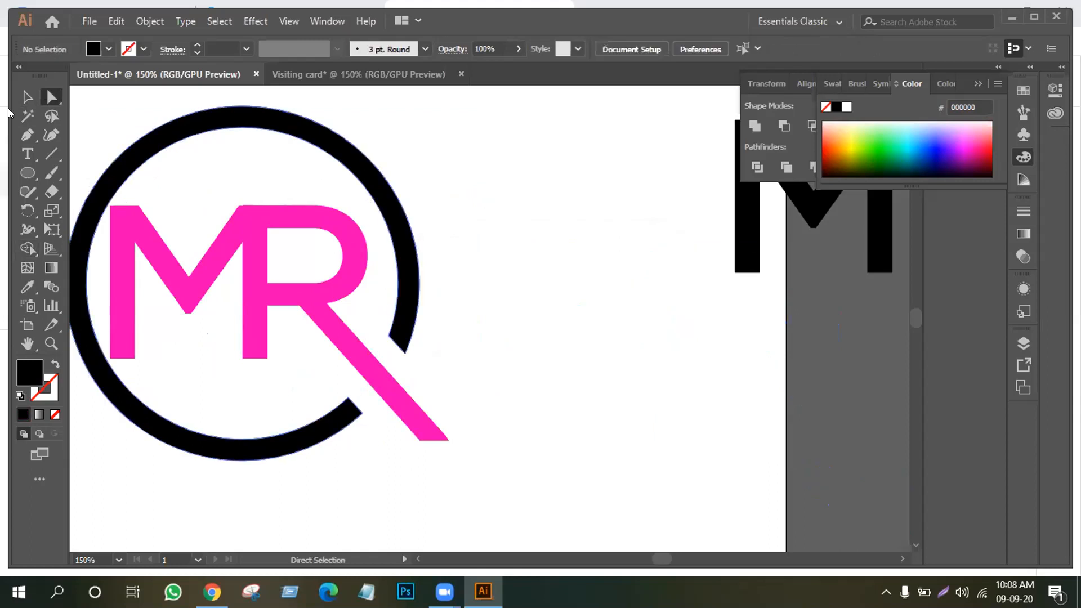
pyautogui.press('v')
pyautogui.moveTo(141, 107); pyautogui.dragTo(394, 387)
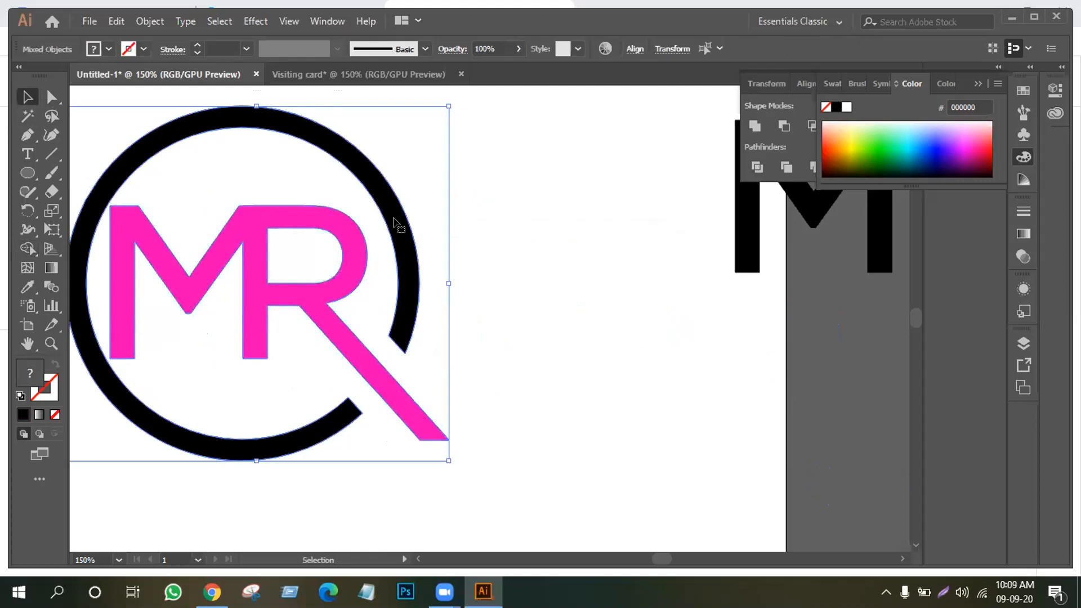
# Zoom to 100% and shrink the logo to about 168 by 155 px
pyautogui.hotkey('ctrl', '-')
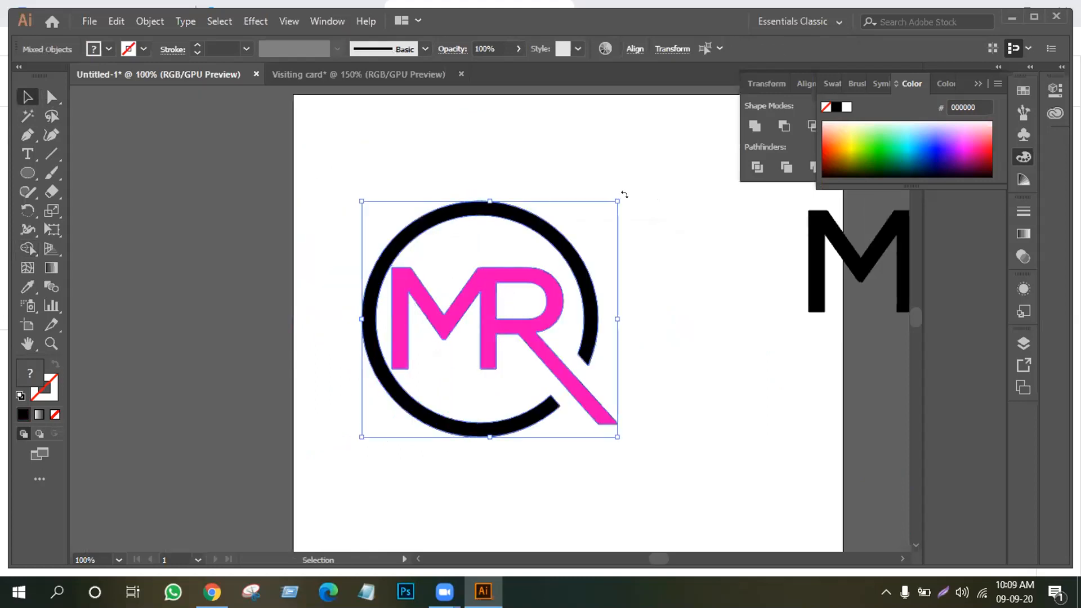
pyautogui.moveTo(616, 198); pyautogui.dragTo(586, 260)
pyautogui.click(586, 261)
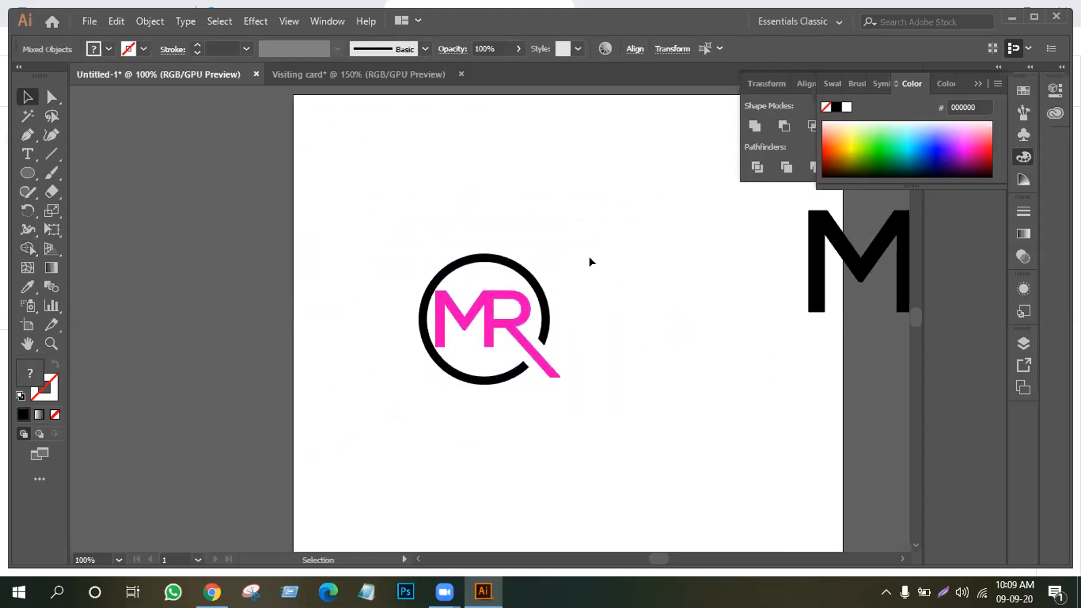
# Fill the MR letters with cyan (00FFFF)
pyautogui.click(485, 334)
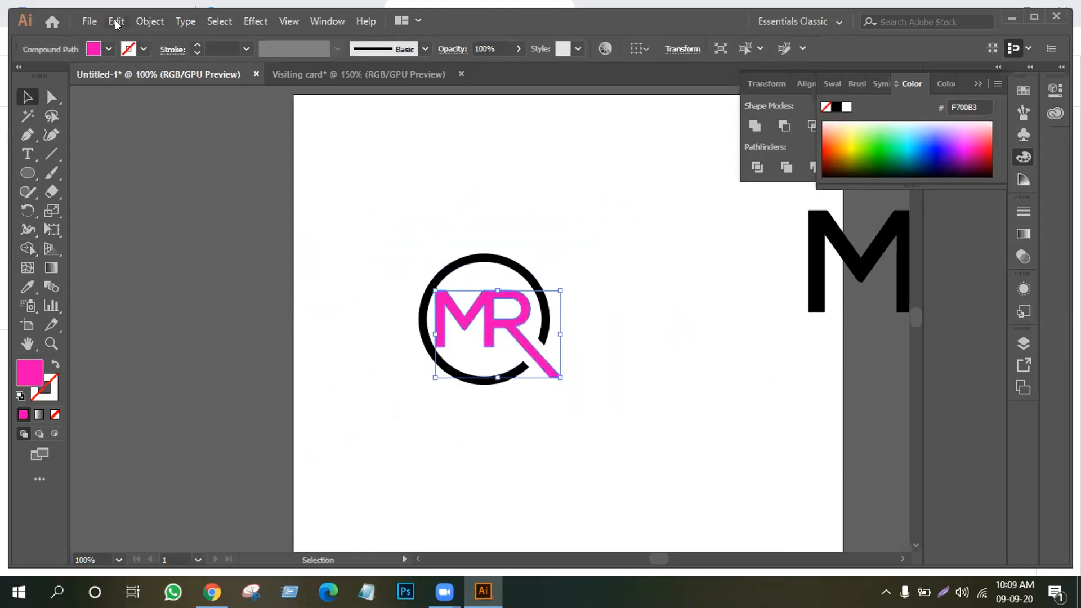
pyautogui.click(108, 49)
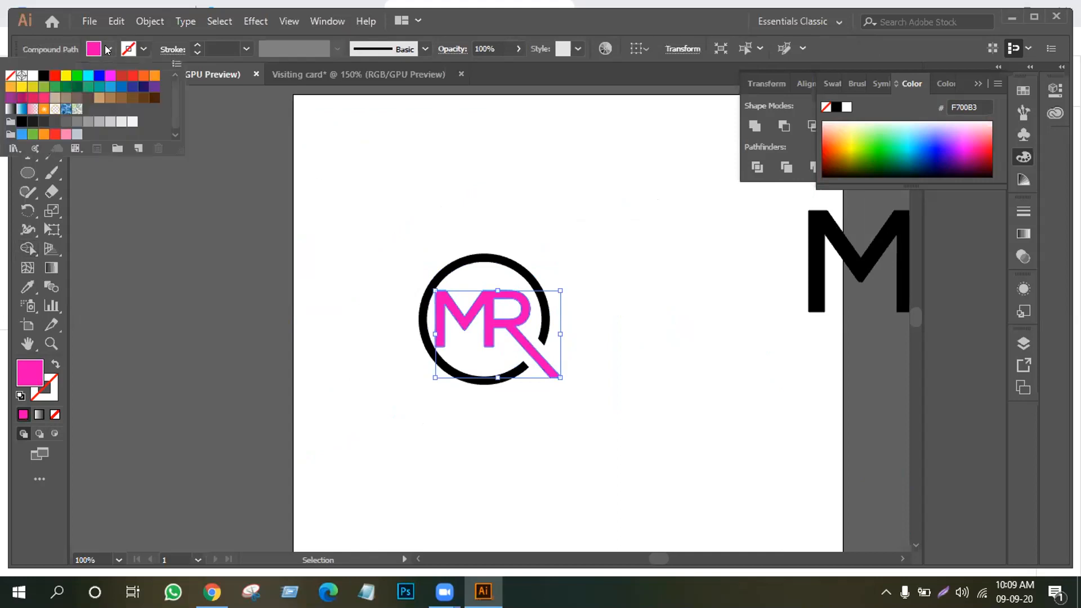
pyautogui.click(87, 75)
pyautogui.click(356, 207)
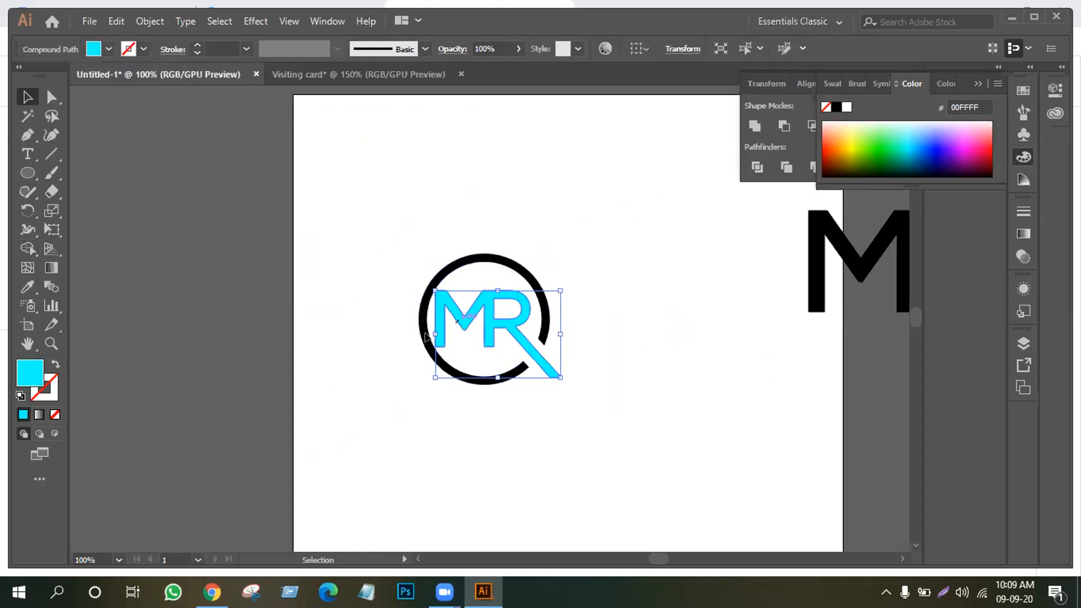
# Fill the ring grey-brown (998675) and select the whole logo
pyautogui.click(503, 265)
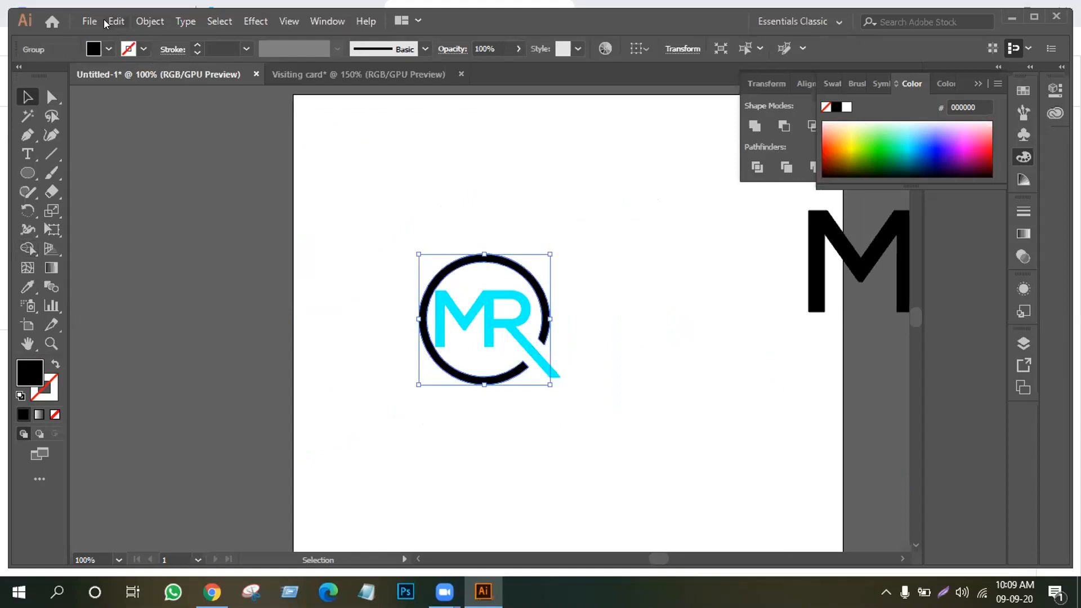
pyautogui.click(107, 50)
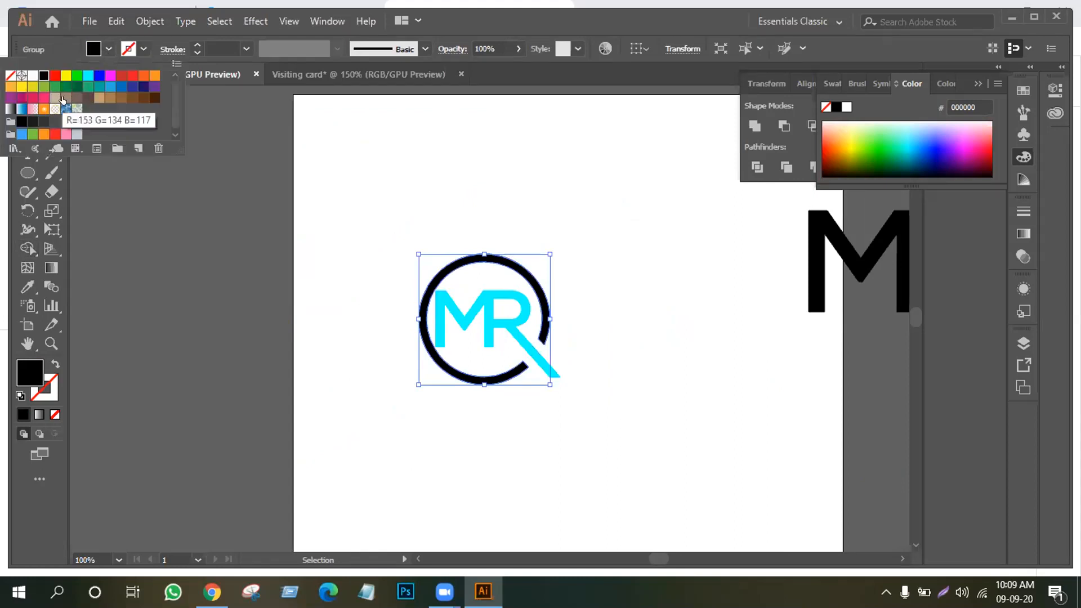
pyautogui.click(63, 98)
pyautogui.click(56, 97)
pyautogui.click(66, 98)
pyautogui.click(433, 182)
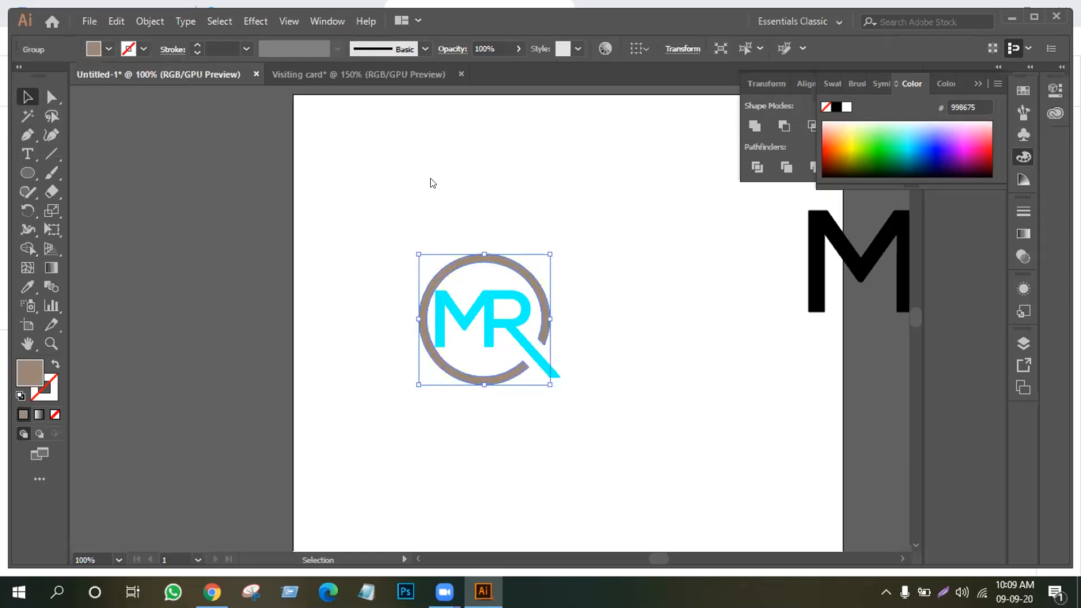
pyautogui.click(401, 249)
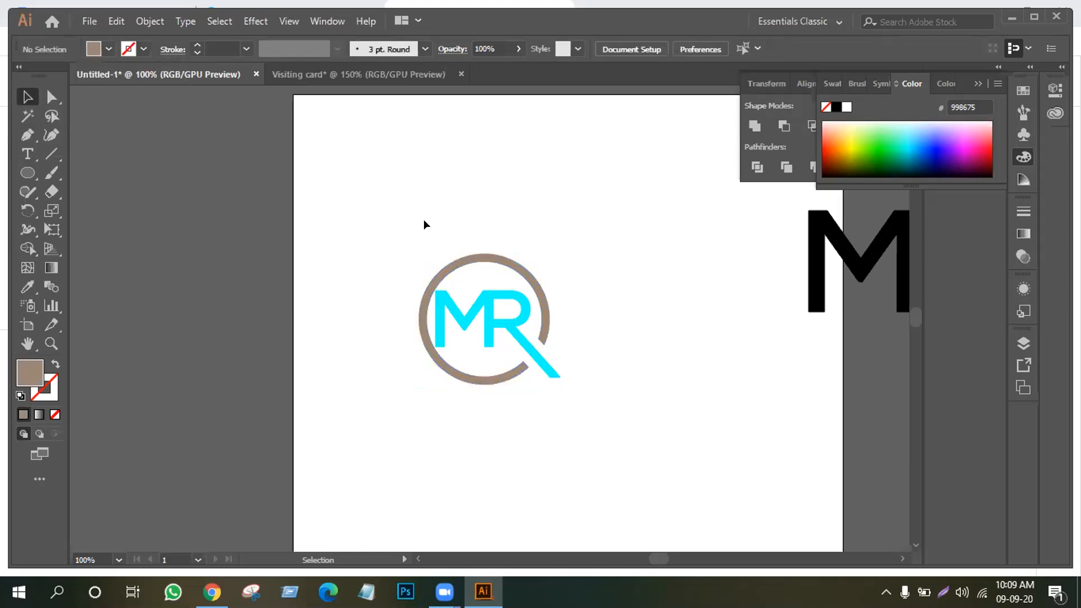
pyautogui.moveTo(379, 248); pyautogui.dragTo(572, 377)
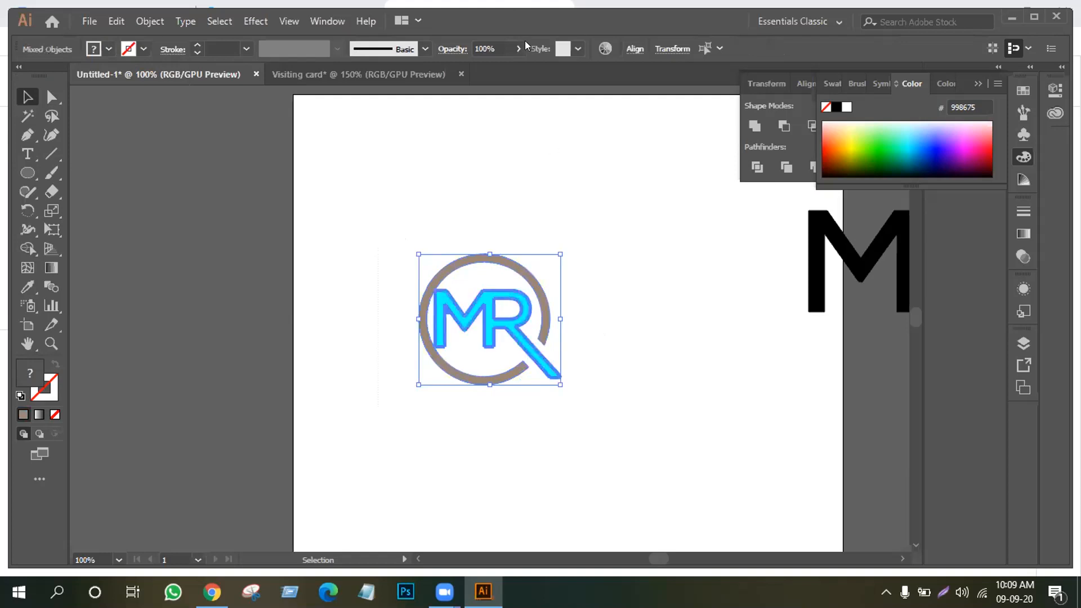
# Try horizontal and vertical centre alignment on the ring and letters, then undo both
pyautogui.click(630, 49)
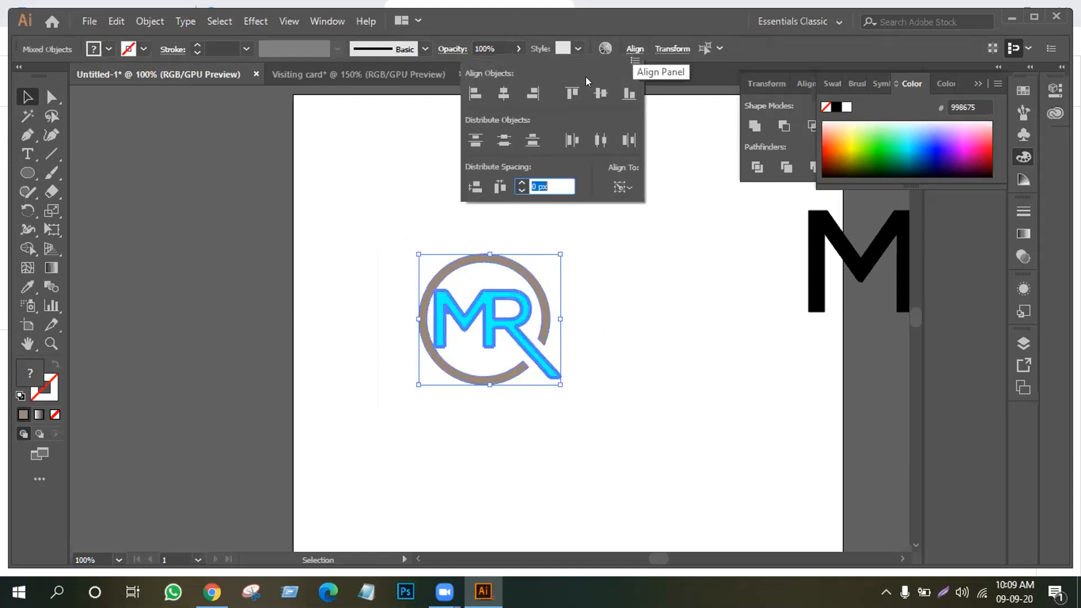
pyautogui.click(502, 94)
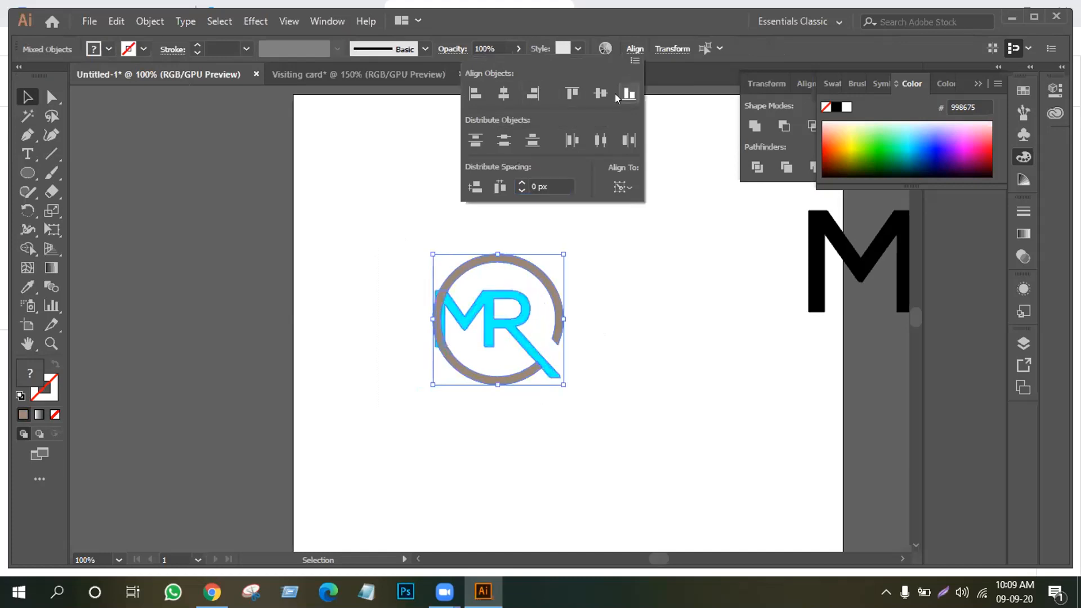
pyautogui.click(601, 94)
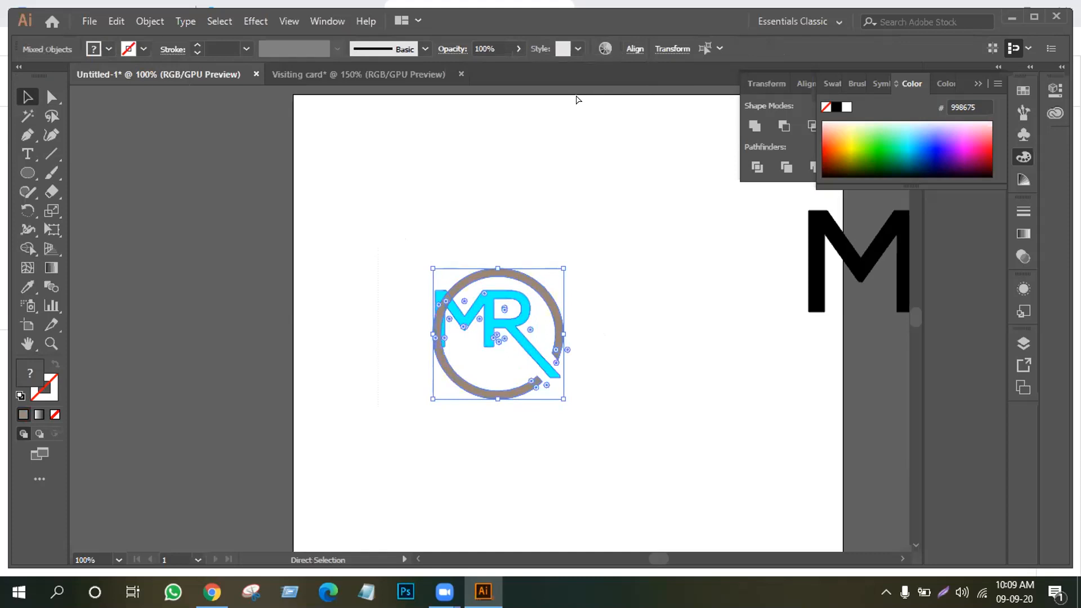
pyautogui.hotkey('ctrl', 'z')
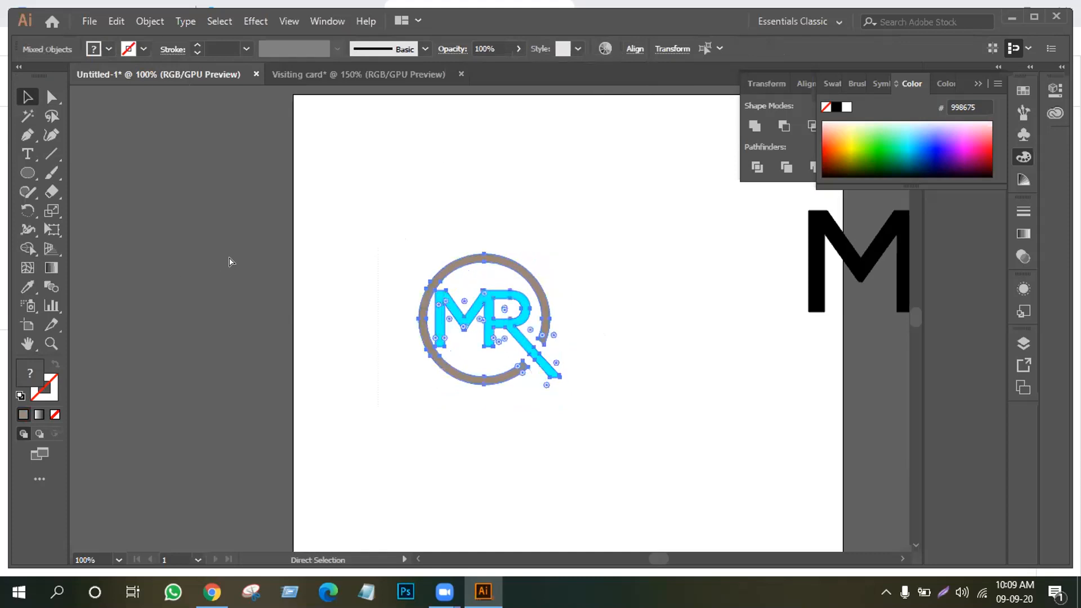
pyautogui.hotkey('ctrl', 'z')
# Marquee-select the beige ring and cyan MR letters and group them into one logo
pyautogui.click(561, 288)
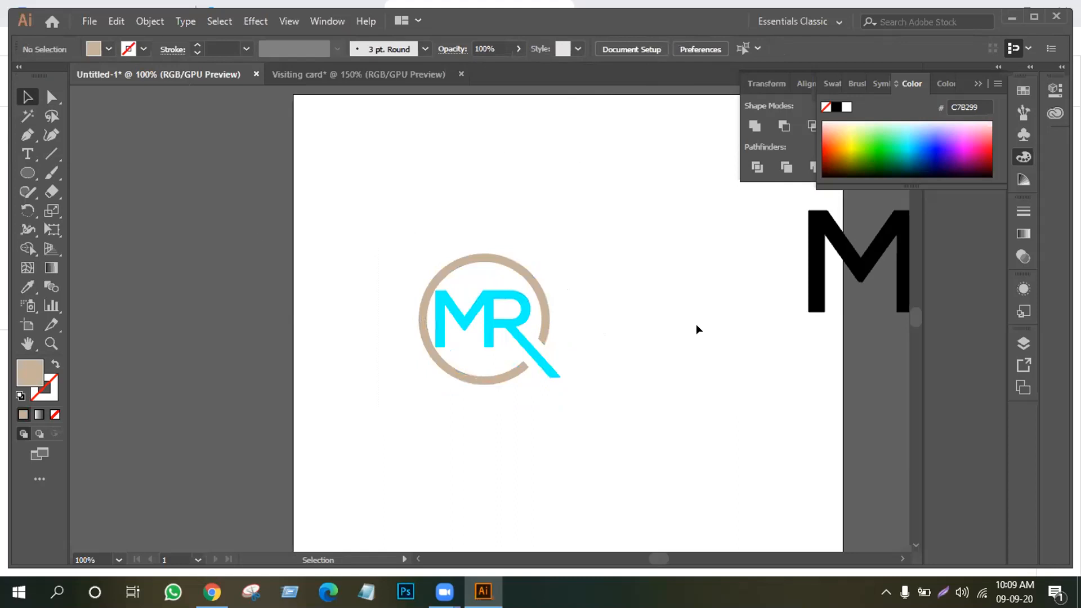
pyautogui.moveTo(395, 230); pyautogui.dragTo(546, 393)
pyautogui.rightClick(447, 293)
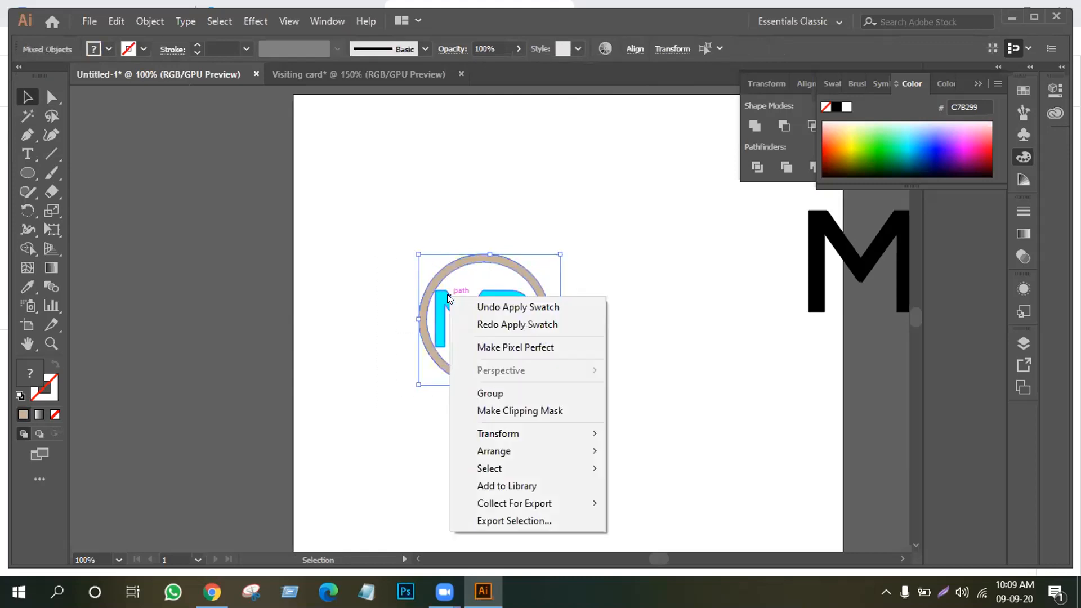
pyautogui.click(490, 391)
pyautogui.click(634, 280)
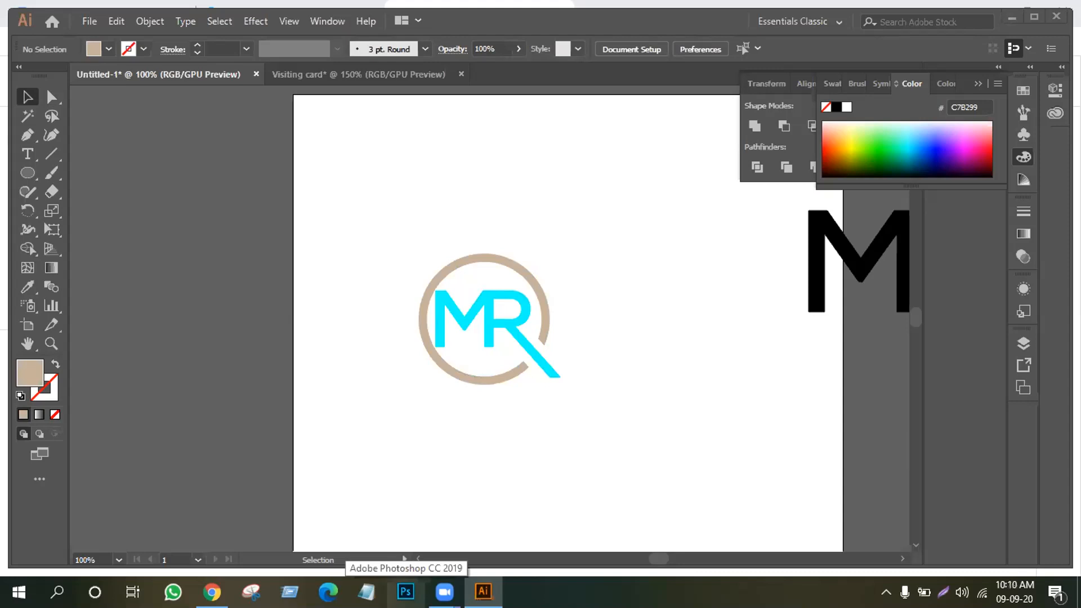
pyautogui.scroll(-1, 360, 354)
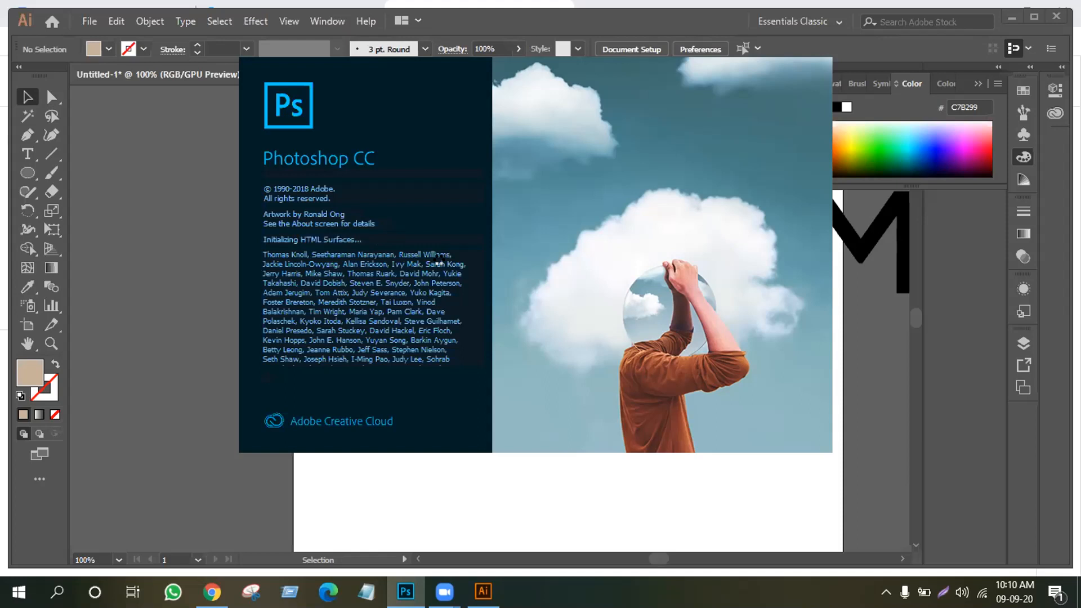
pyautogui.click(380, 505)
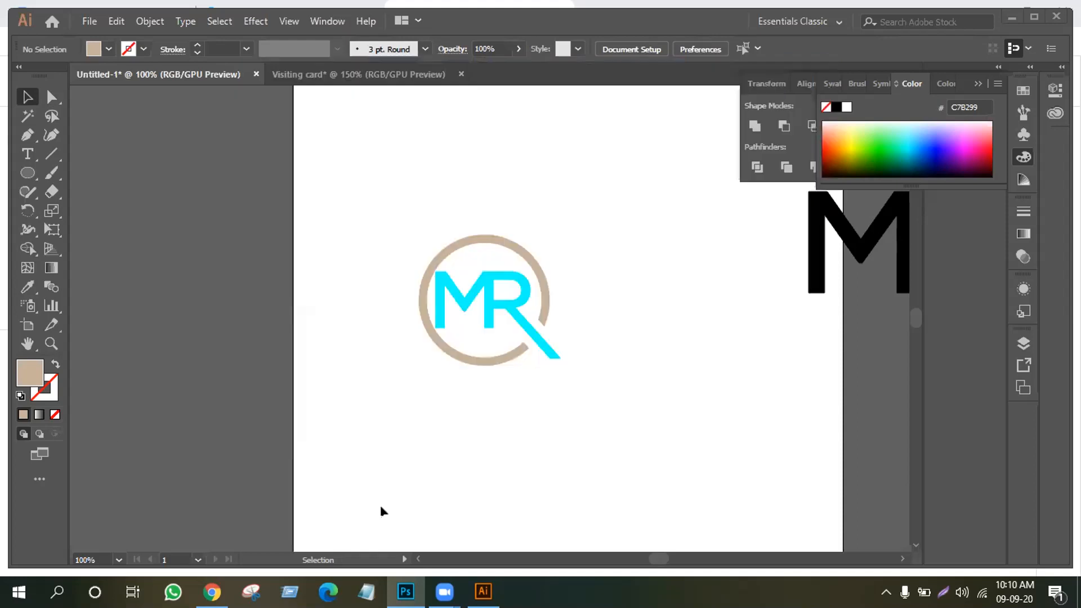
# Add a Lorem ipsum text line below the logo and scale it to 31.36 pt
pyautogui.click(28, 156)
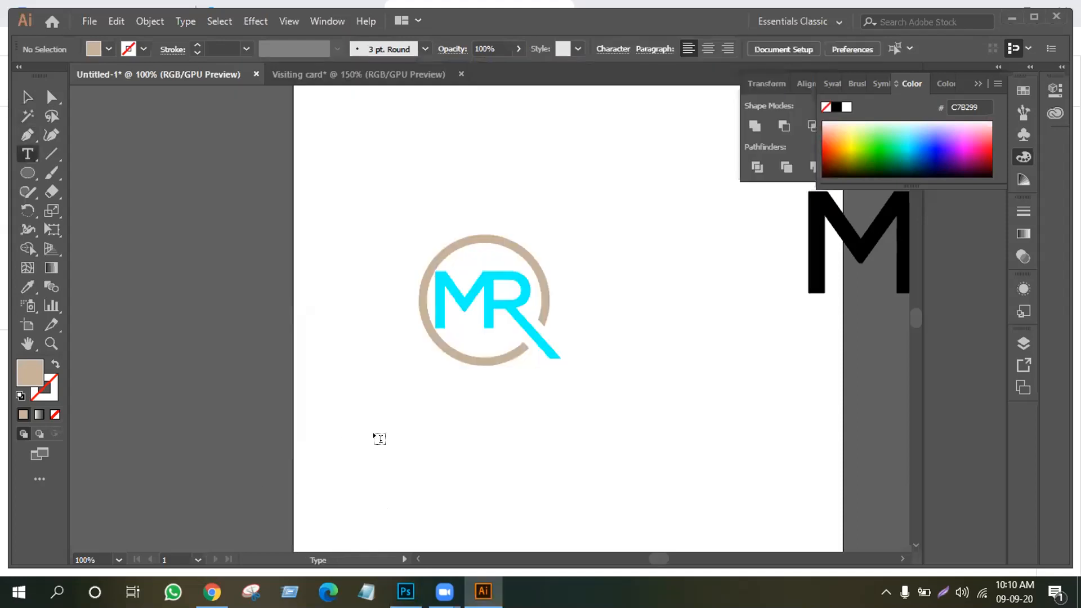
pyautogui.click(415, 388)
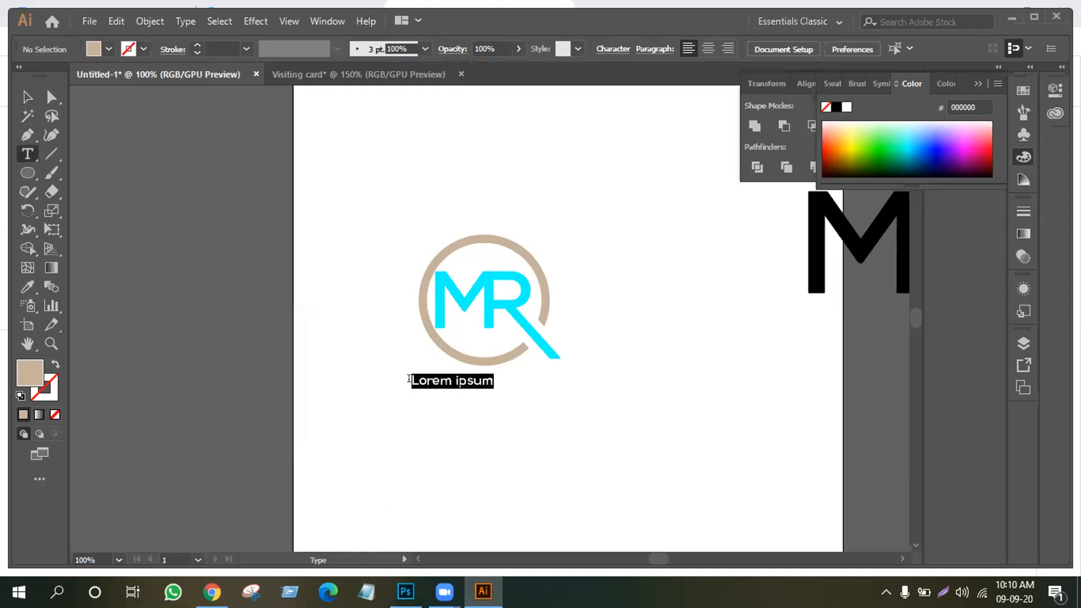
pyautogui.click(29, 95)
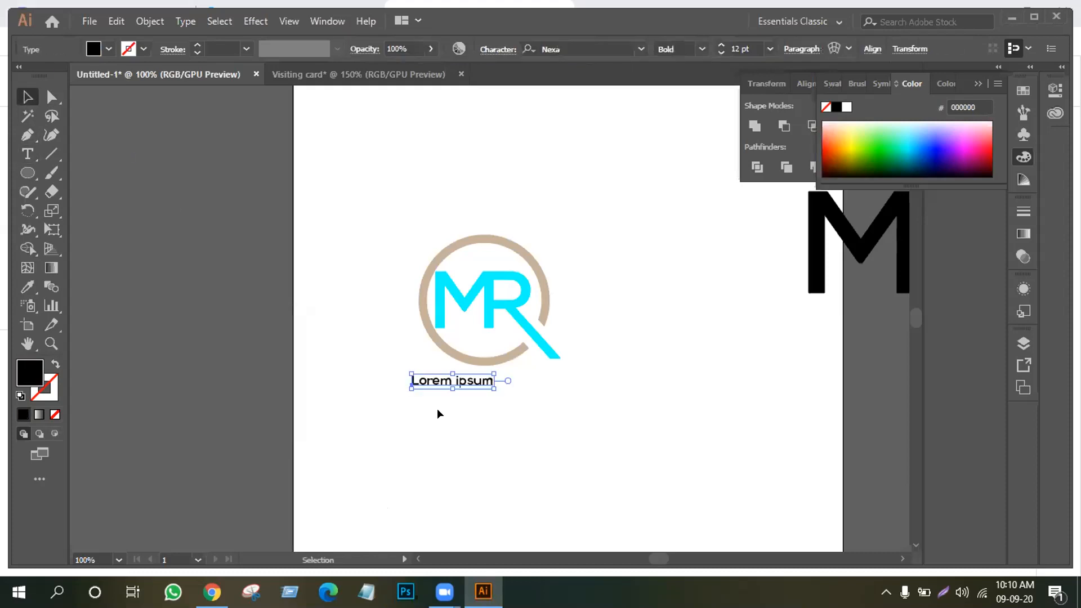
pyautogui.moveTo(493, 386); pyautogui.dragTo(515, 399)
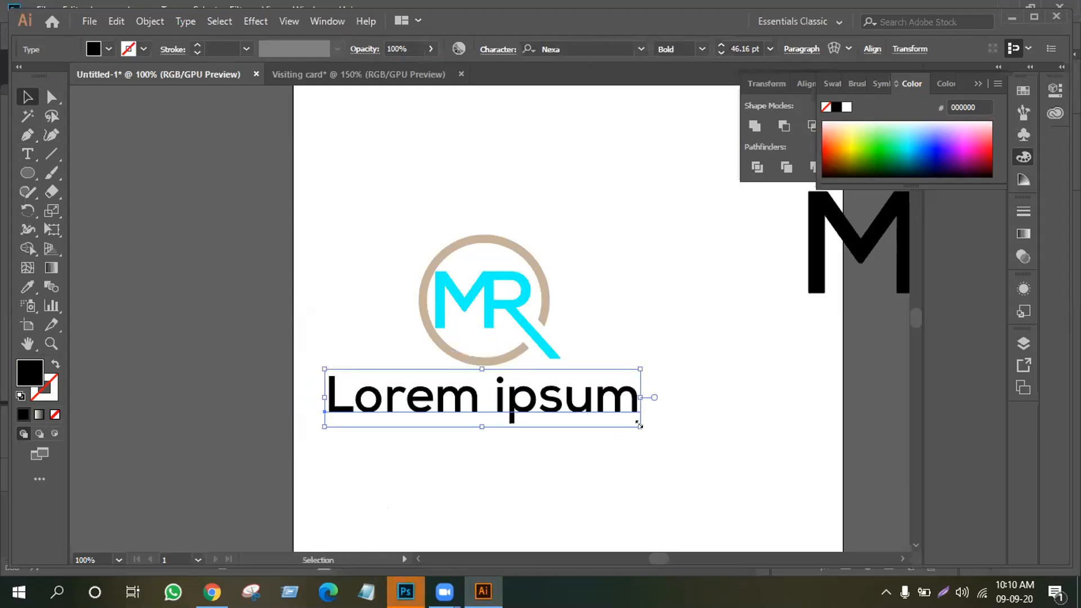
pyautogui.moveTo(639, 425); pyautogui.dragTo(575, 440)
pyautogui.click(561, 442)
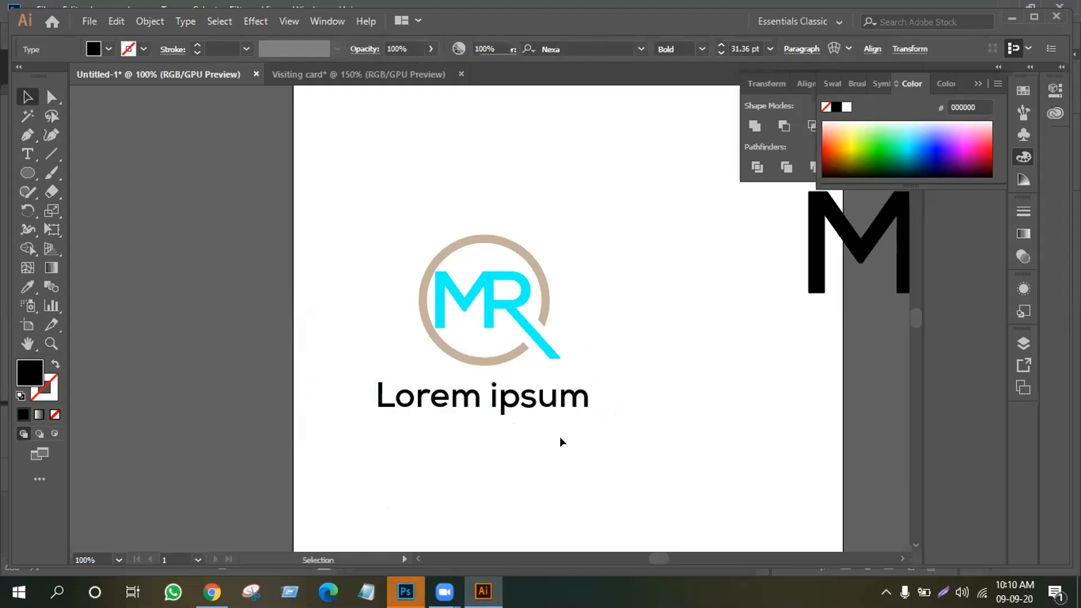
# Position the tagline just under the MR logo and marquee-select logo and tagline together
pyautogui.moveTo(500, 400); pyautogui.dragTo(502, 392)
pyautogui.click(444, 284)
pyautogui.click(375, 219)
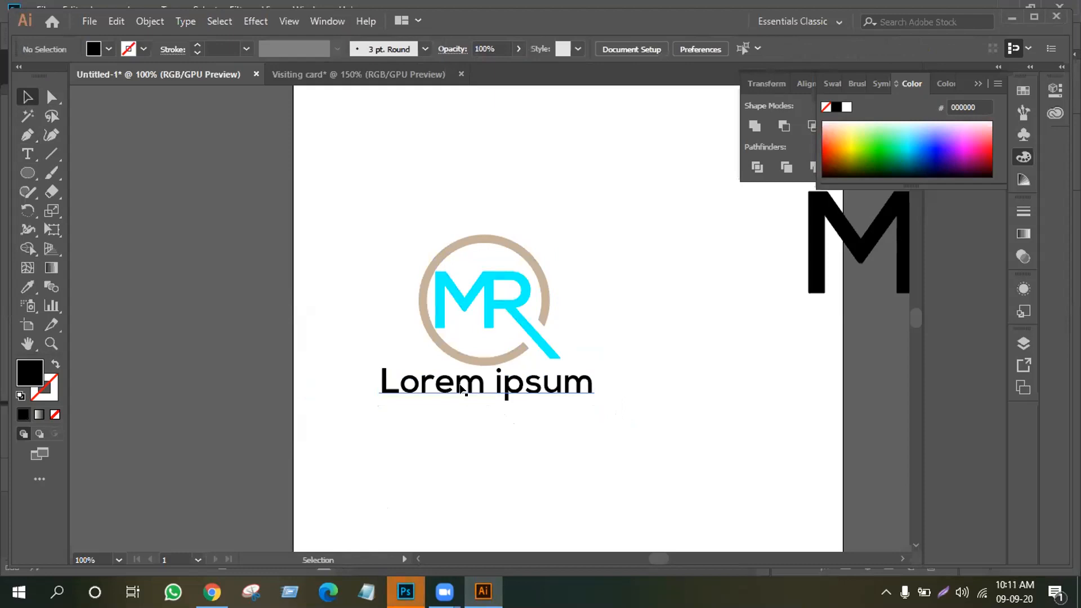
pyautogui.moveTo(462, 389); pyautogui.dragTo(409, 390)
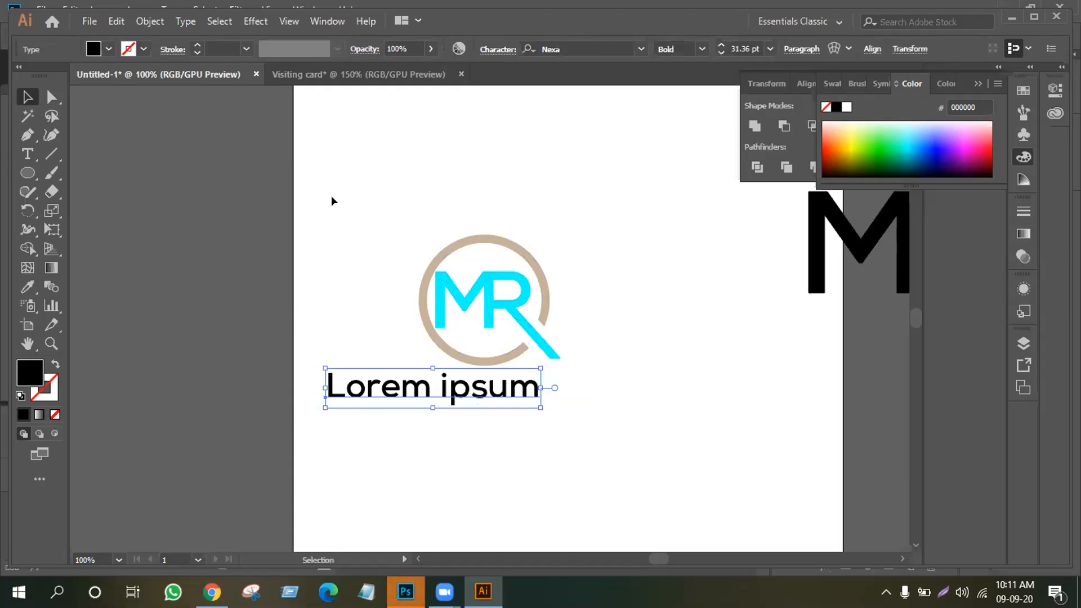
pyautogui.moveTo(310, 222); pyautogui.dragTo(639, 487)
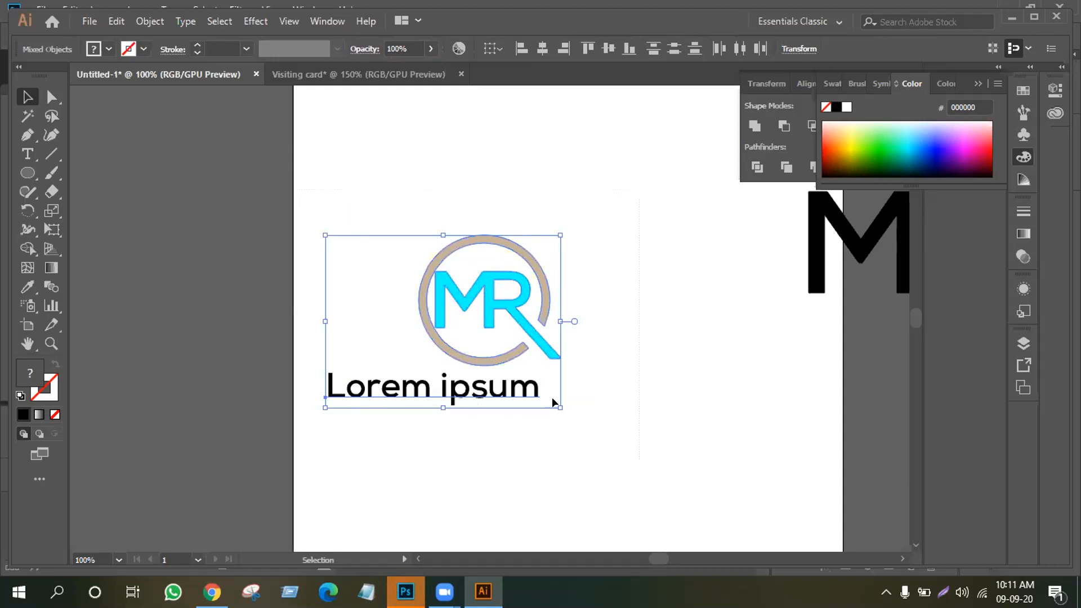
# Nudge the MR logo, then apply Horizontal Align Center to logo and Lorem ipsum tagline
pyautogui.moveTo(435, 288); pyautogui.dragTo(436, 293)
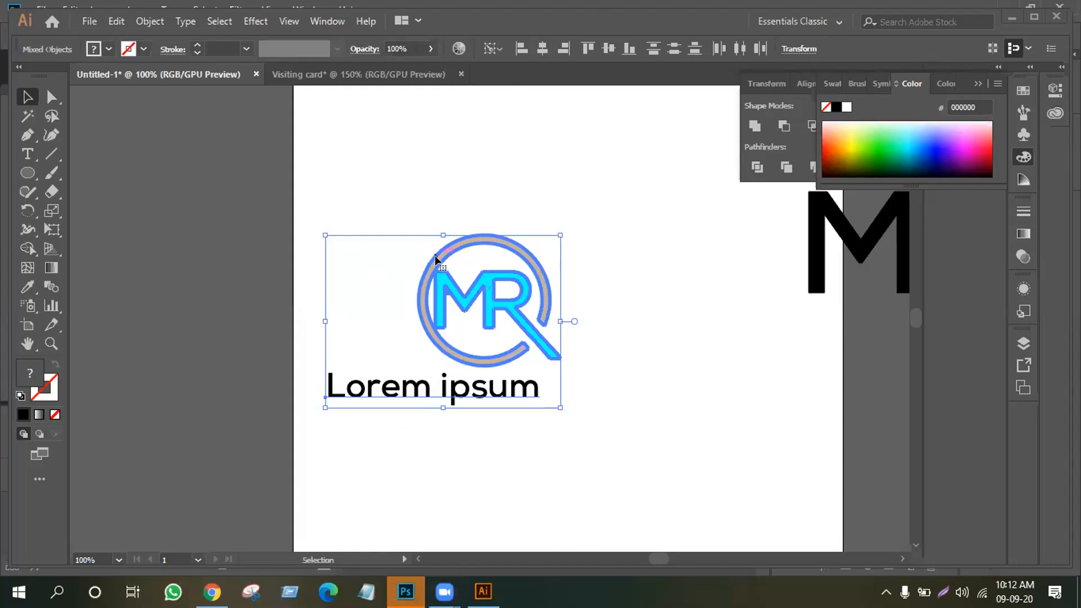
pyautogui.click(541, 49)
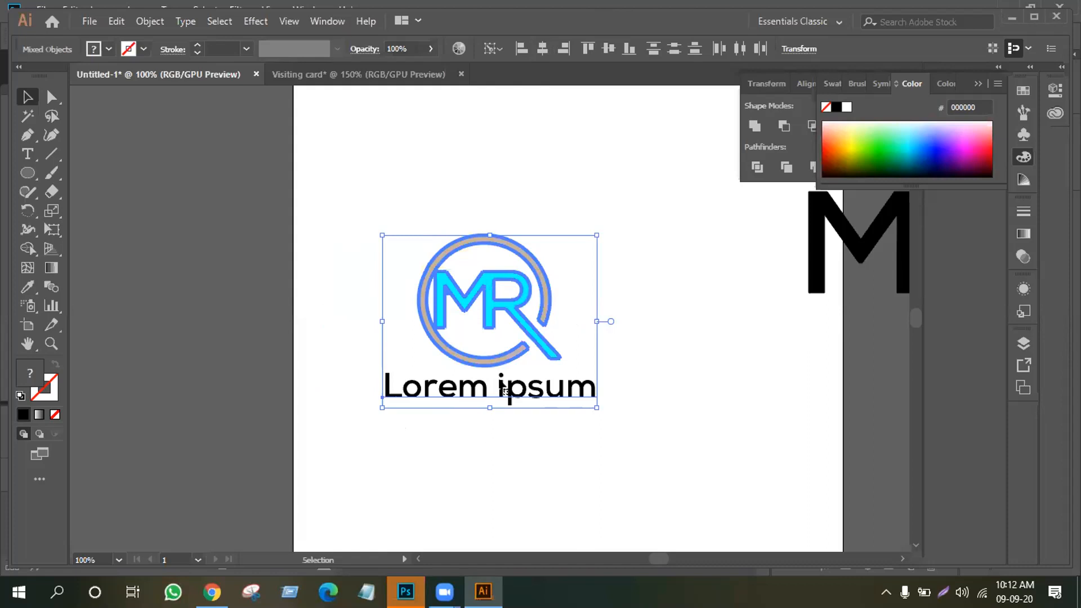
pyautogui.click(725, 357)
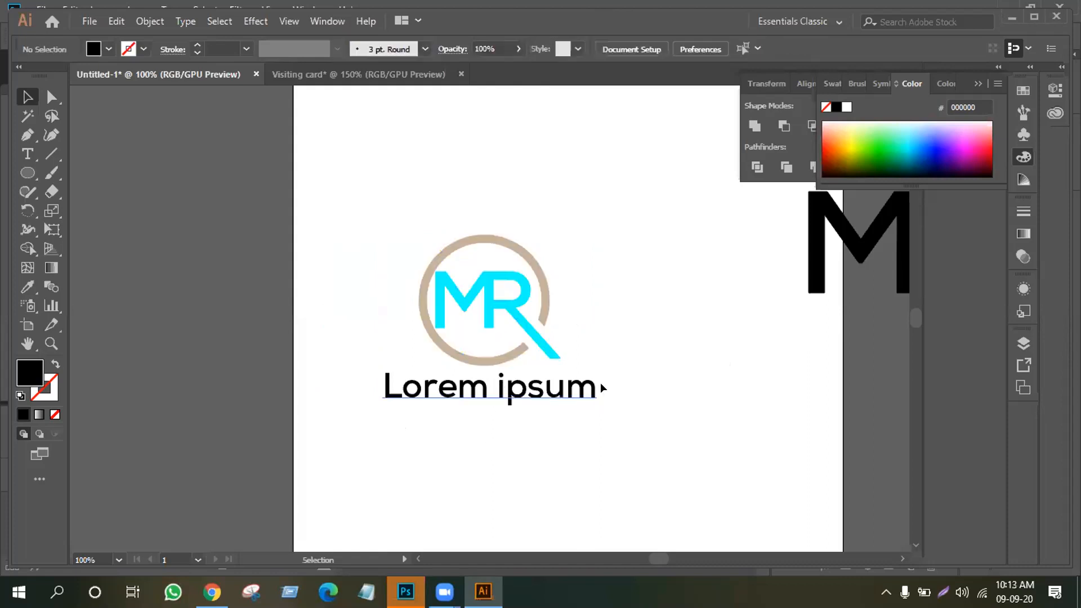
# Convert the Lorem ipsum tagline to UPPERCASE via Change Case so it reads LOREM IPSUM
pyautogui.click(27, 154)
pyautogui.moveTo(596, 387); pyautogui.dragTo(325, 386)
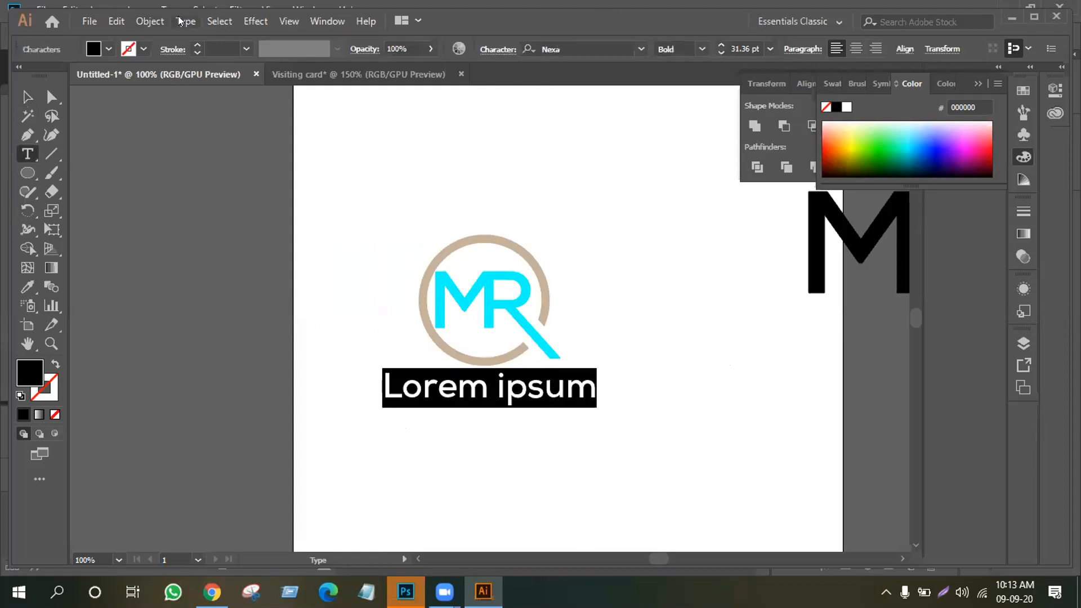
pyautogui.click(182, 21)
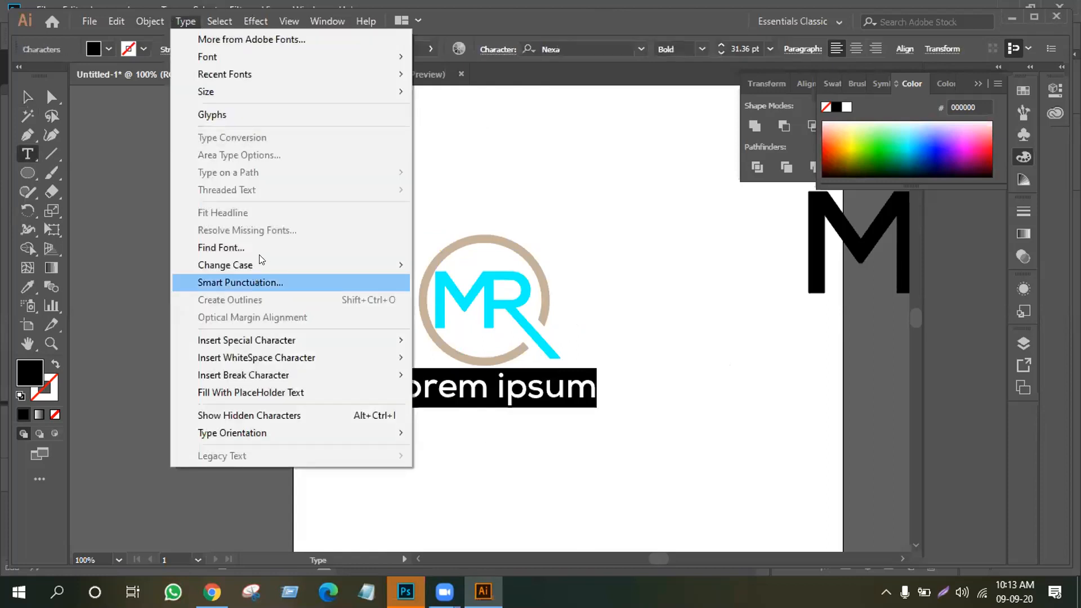
pyautogui.moveTo(322, 265)
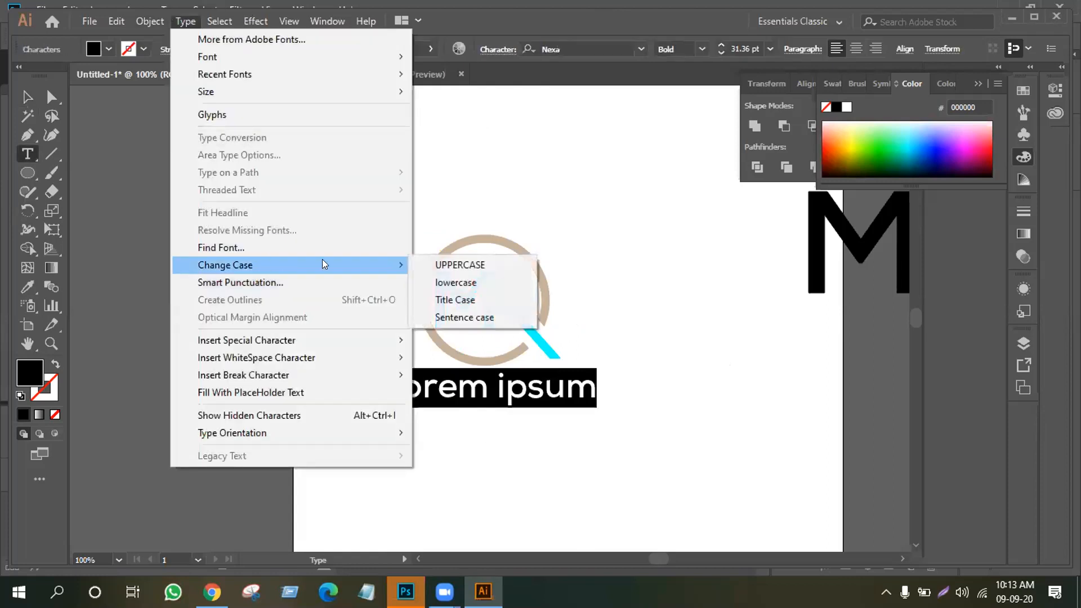
pyautogui.click(458, 264)
pyautogui.click(51, 98)
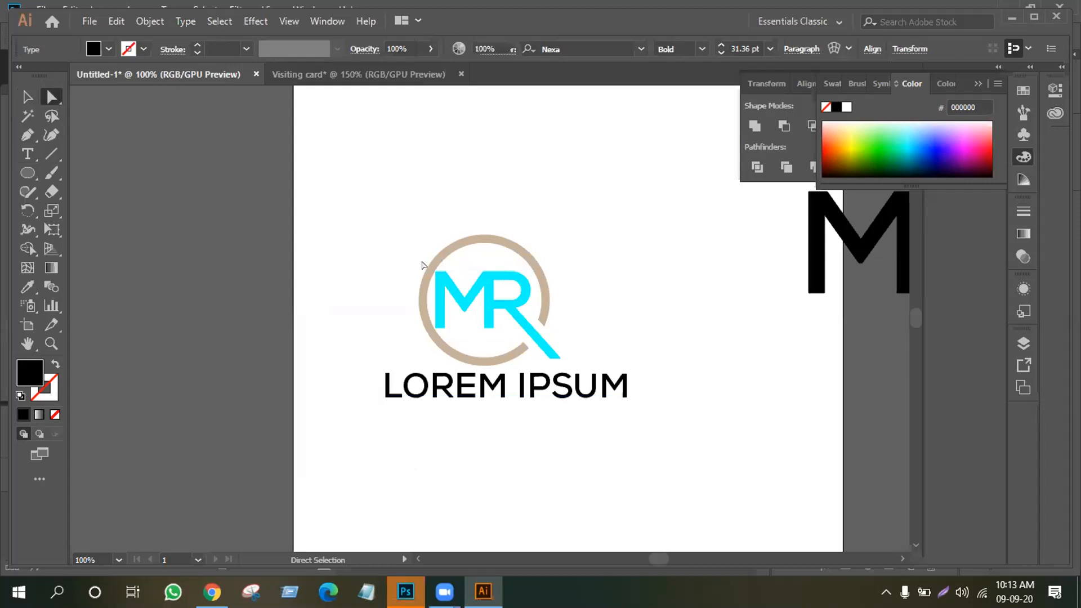
pyautogui.click(370, 201)
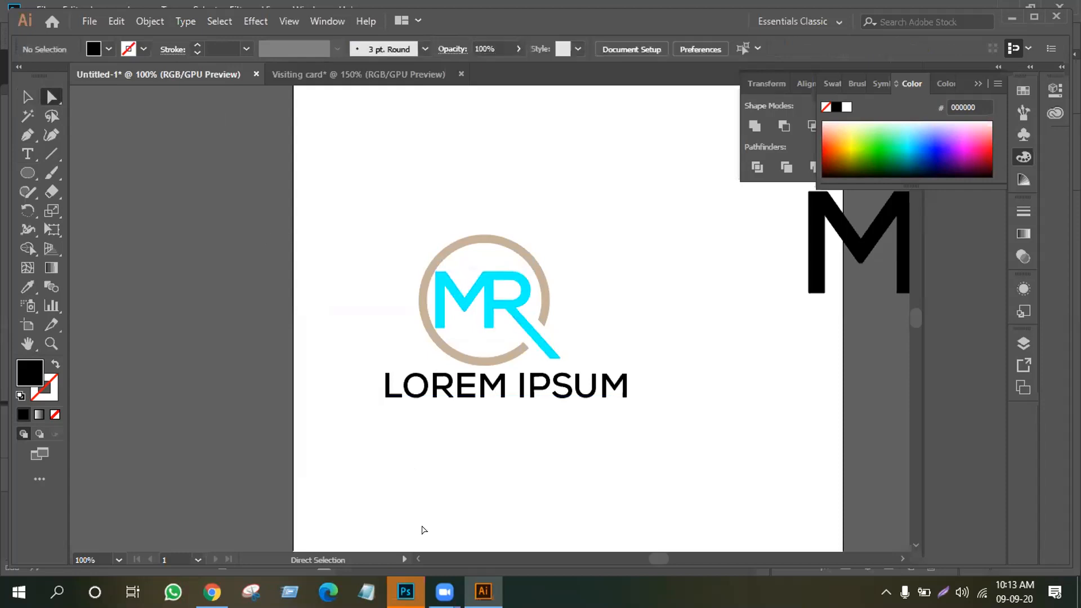
pyautogui.hotkey('alt', 'Tab')
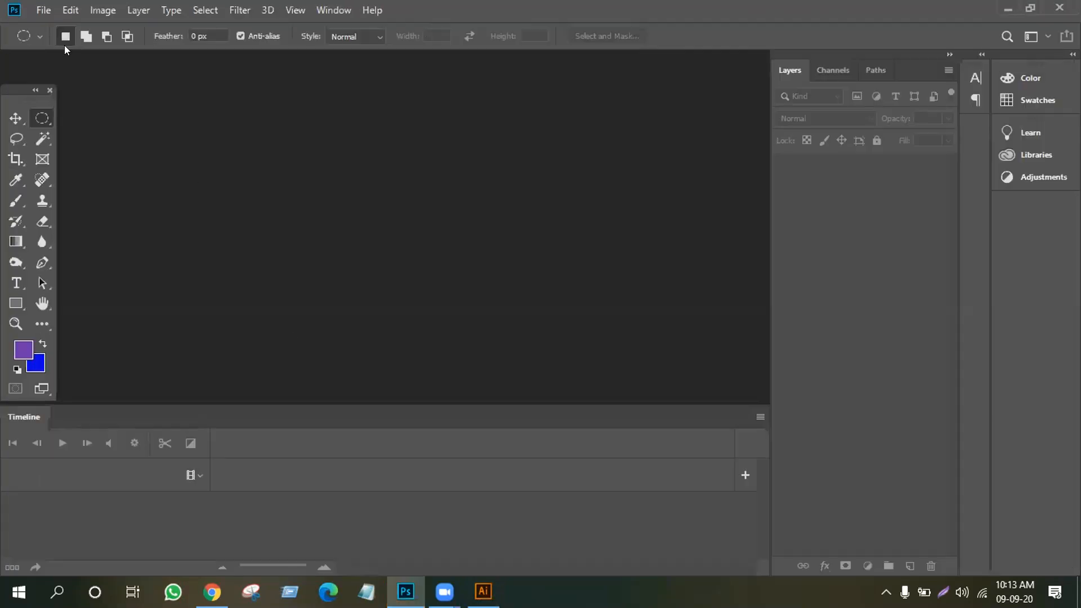
# Close the Timeline panel and open mockup04 from the MOCKUP FILE folder on media (F:)
pyautogui.click(334, 11)
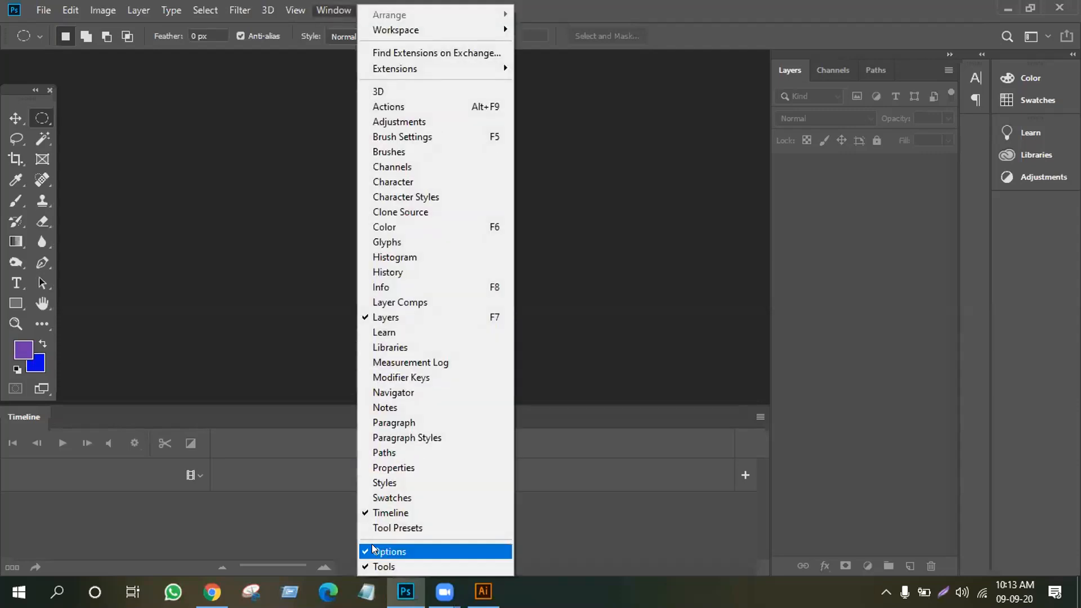
pyautogui.click(392, 513)
pyautogui.click(42, 10)
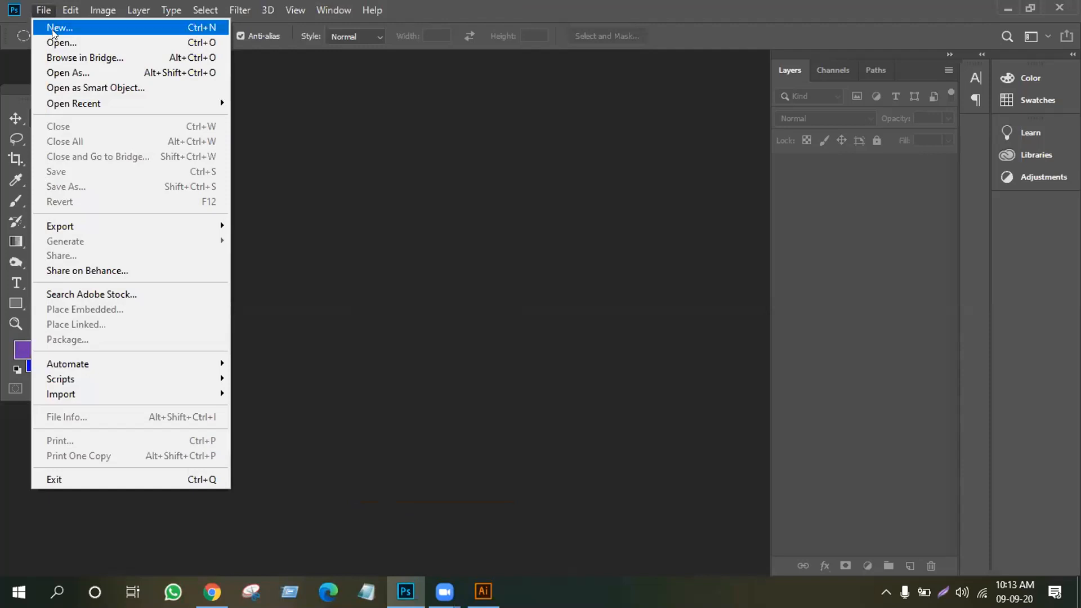
pyautogui.click(55, 41)
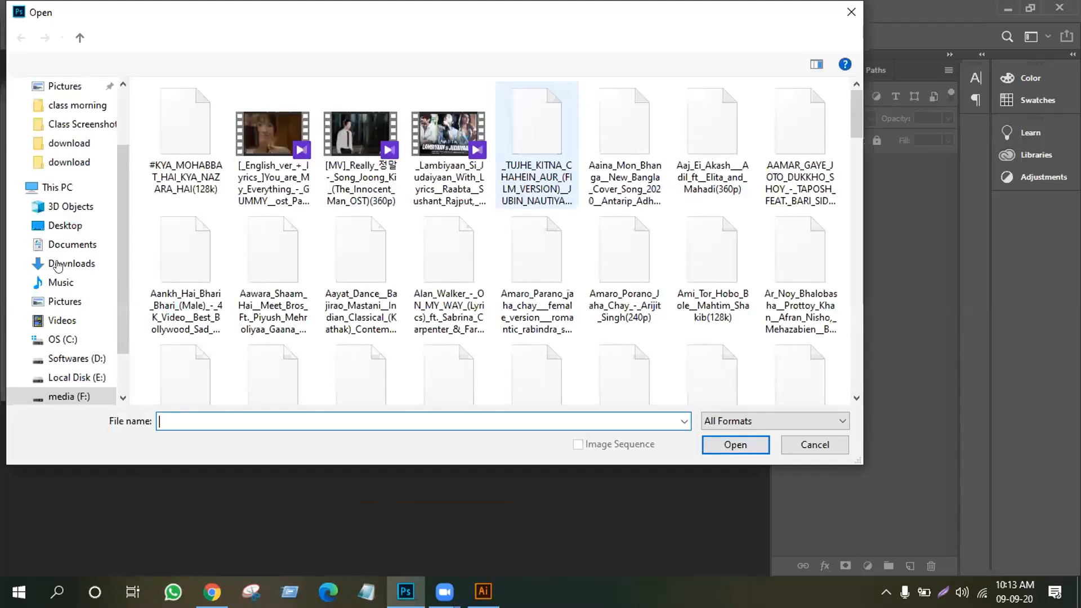
pyautogui.click(70, 396)
pyautogui.click(179, 136)
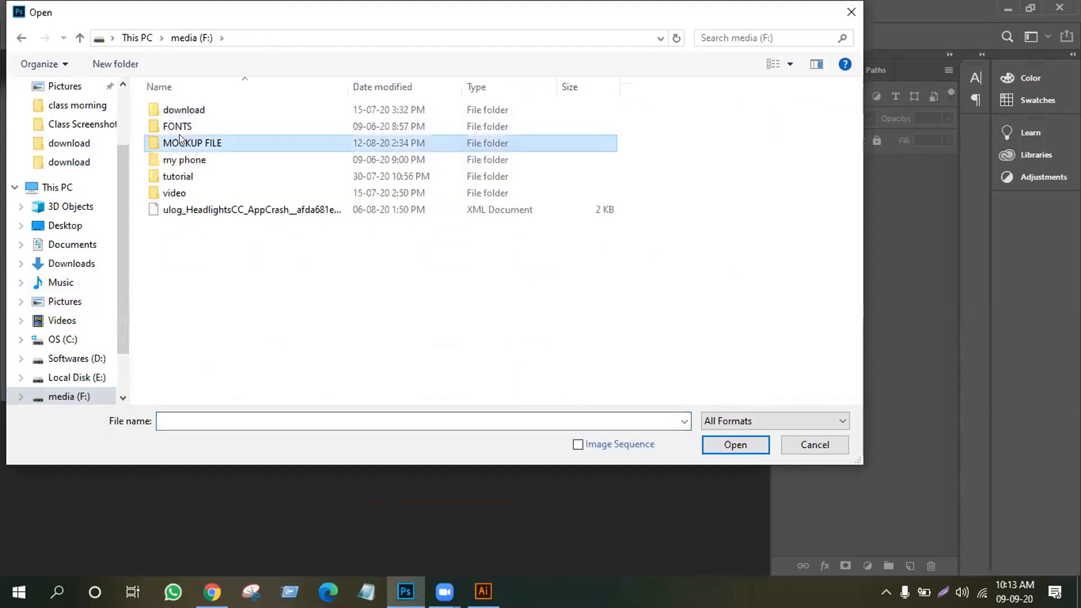
pyautogui.doubleClick(180, 141)
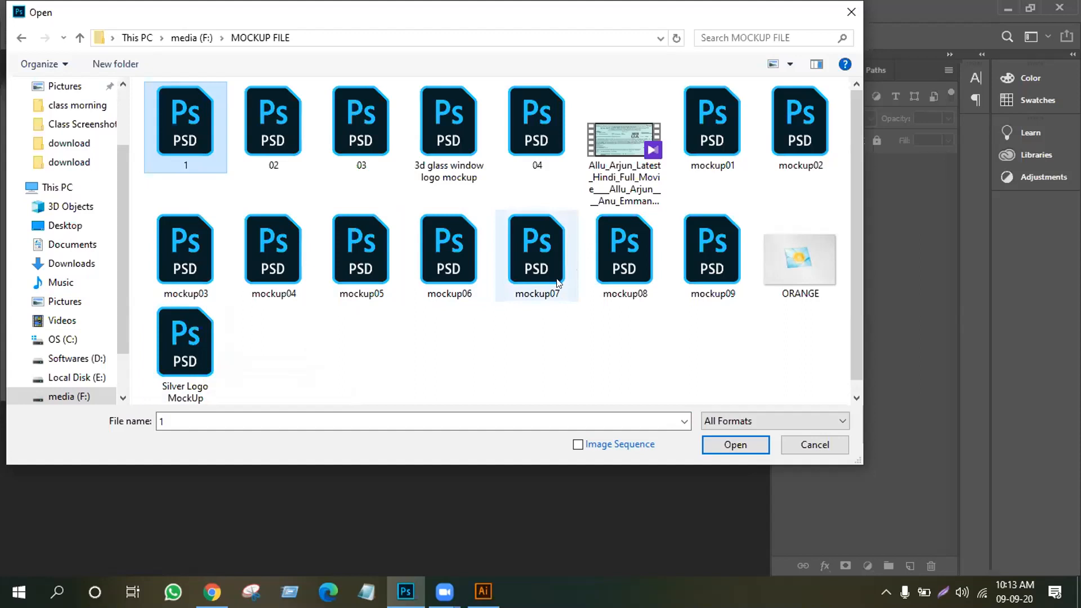
pyautogui.click(271, 265)
pyautogui.click(725, 444)
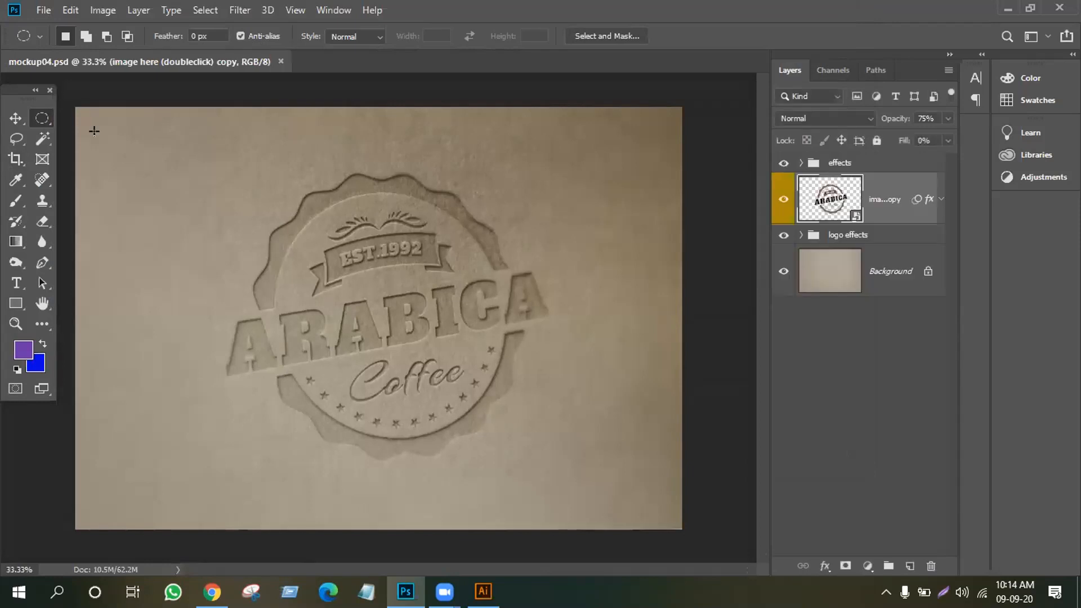
# Select the Move tool, then open the 03 mockup from the MOCKUP FILE folder
pyautogui.click(16, 117)
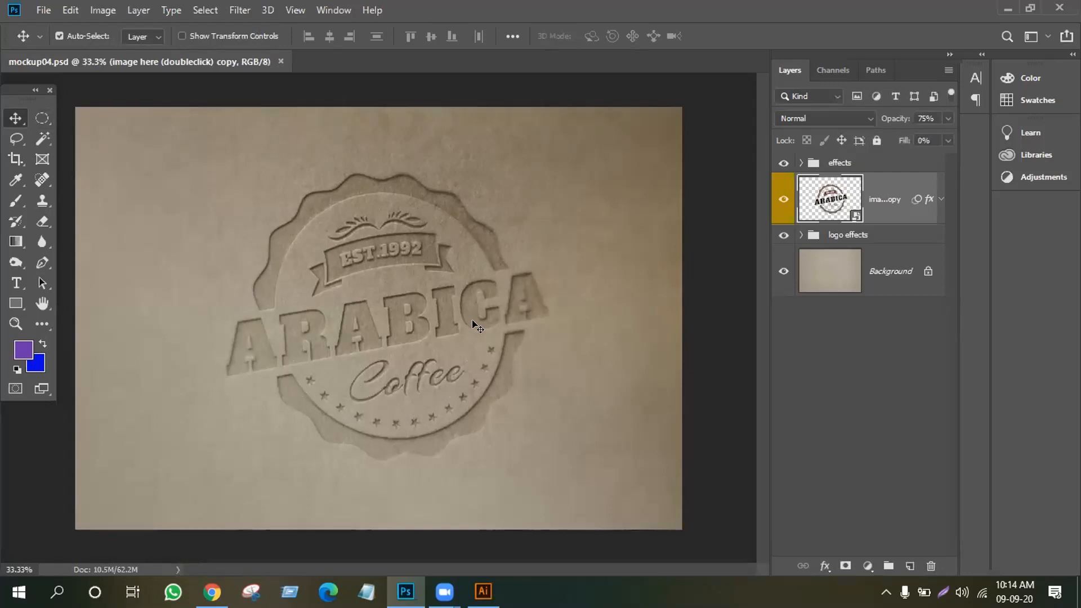
pyautogui.click(45, 10)
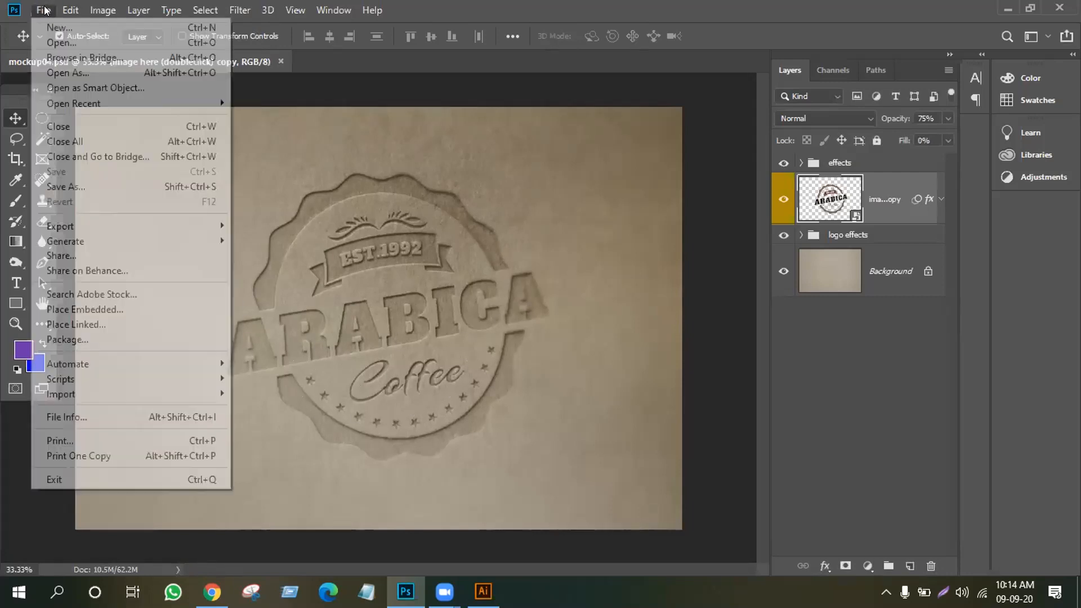
pyautogui.click(66, 38)
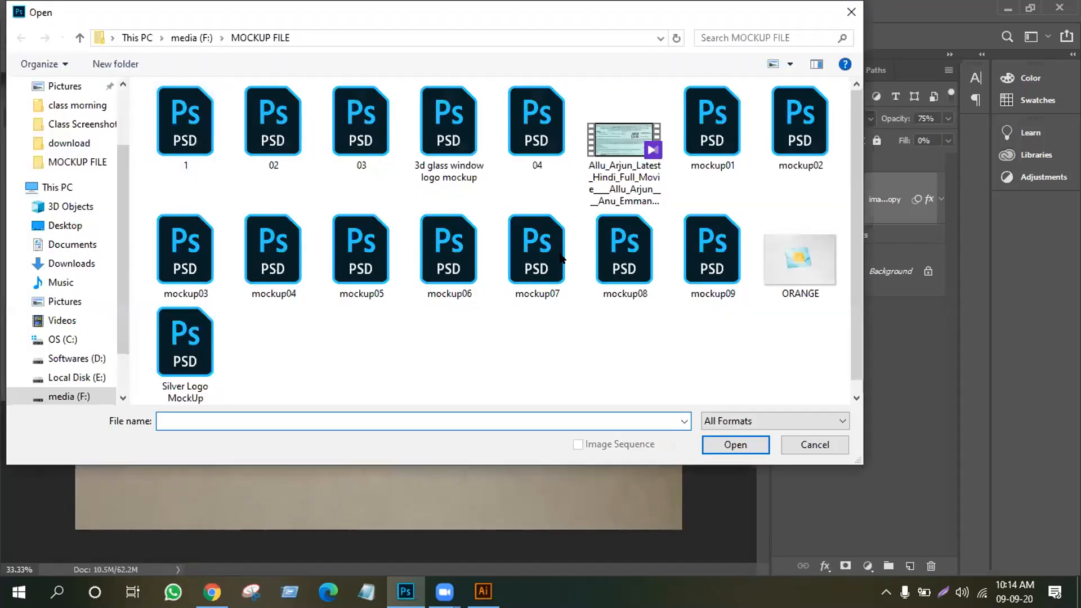
pyautogui.click(811, 443)
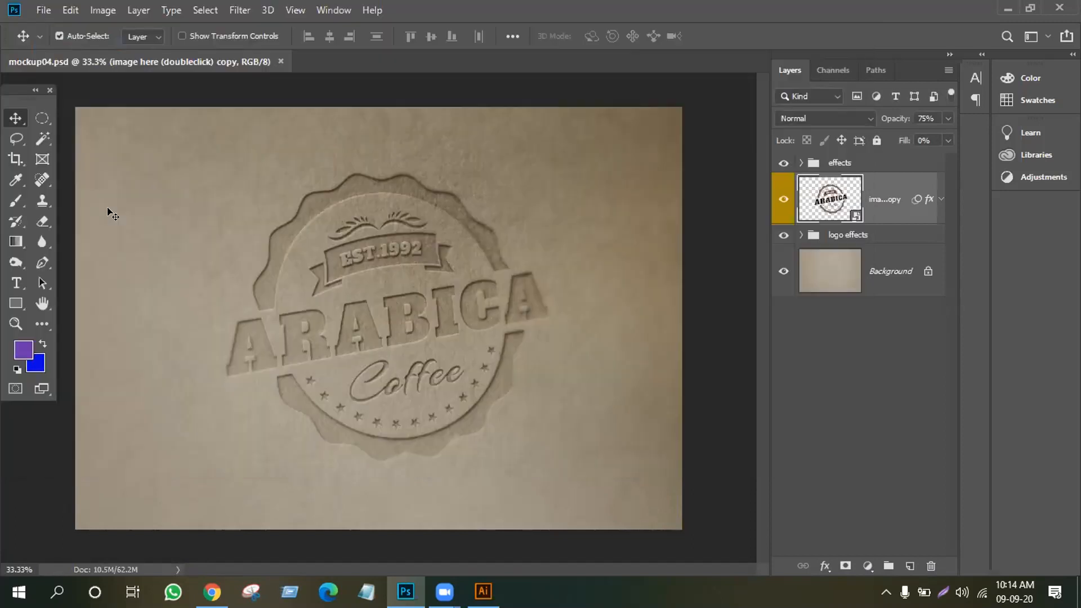
pyautogui.click(43, 9)
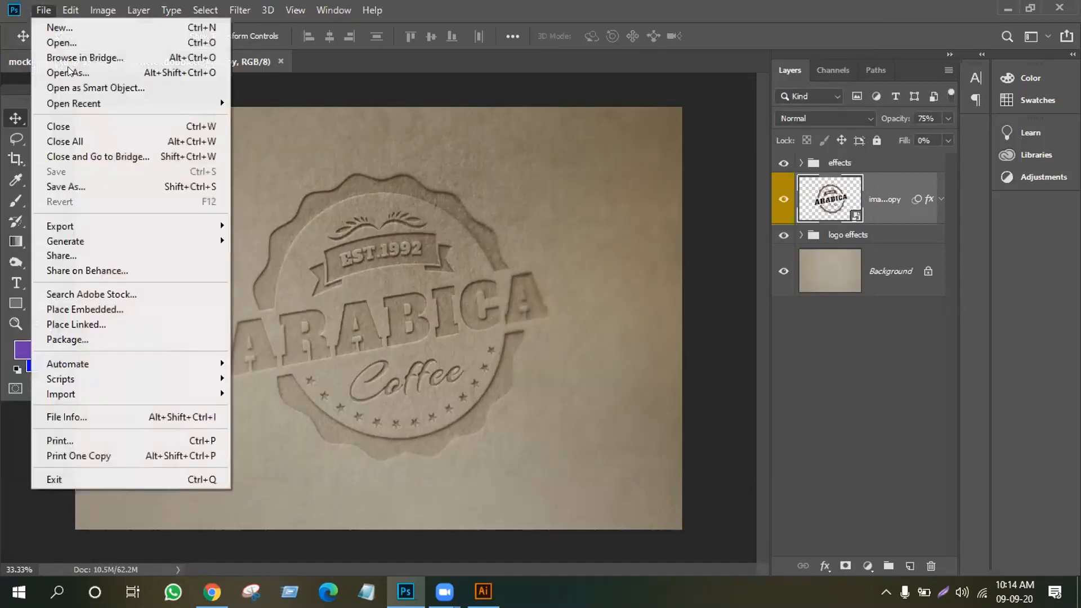
pyautogui.click(68, 42)
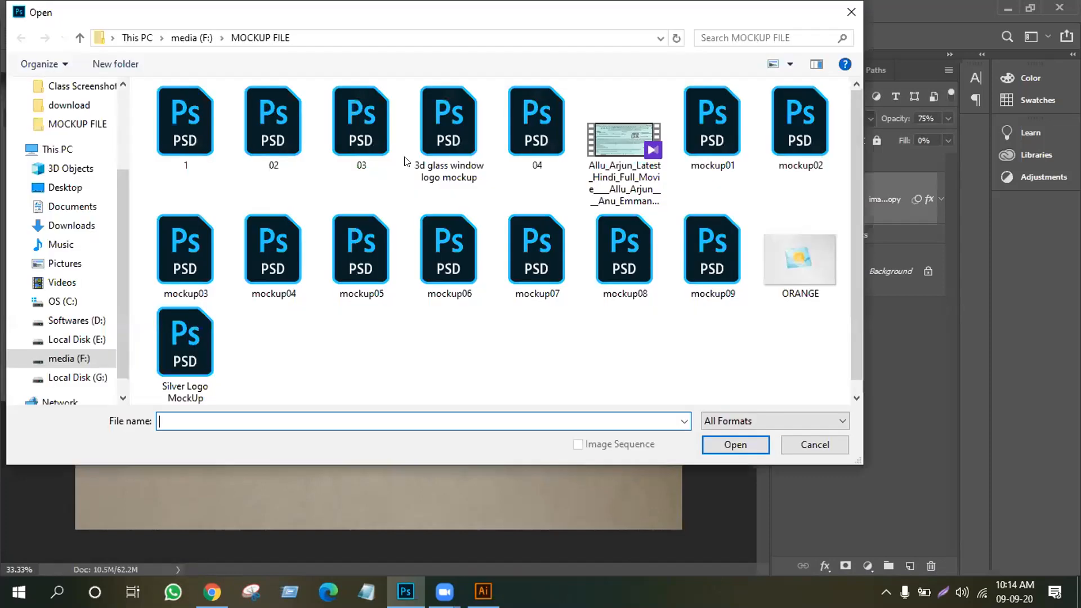
pyautogui.click(254, 133)
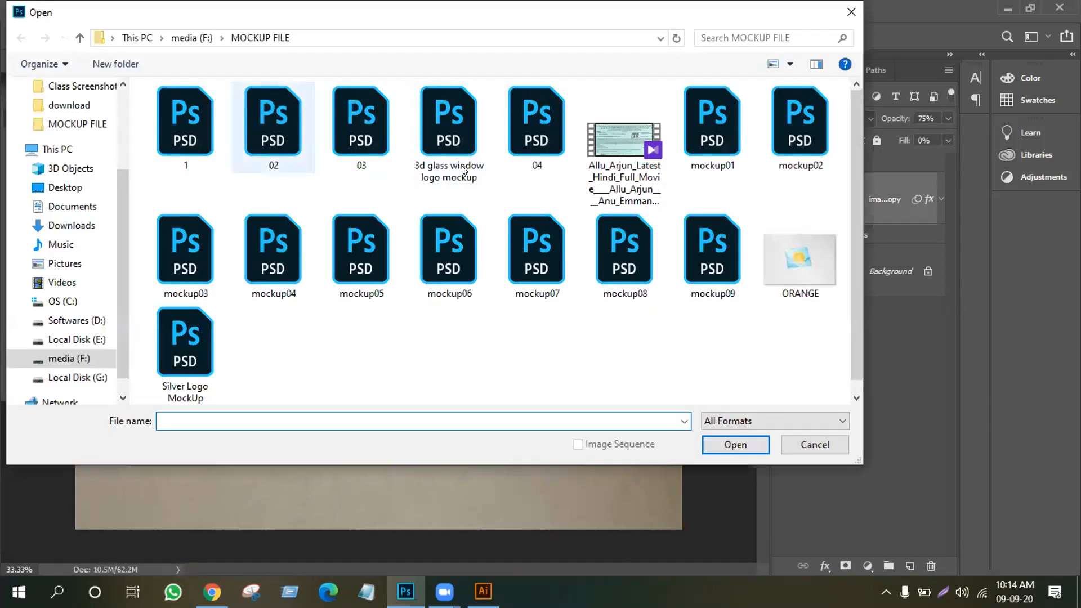
pyautogui.click(563, 121)
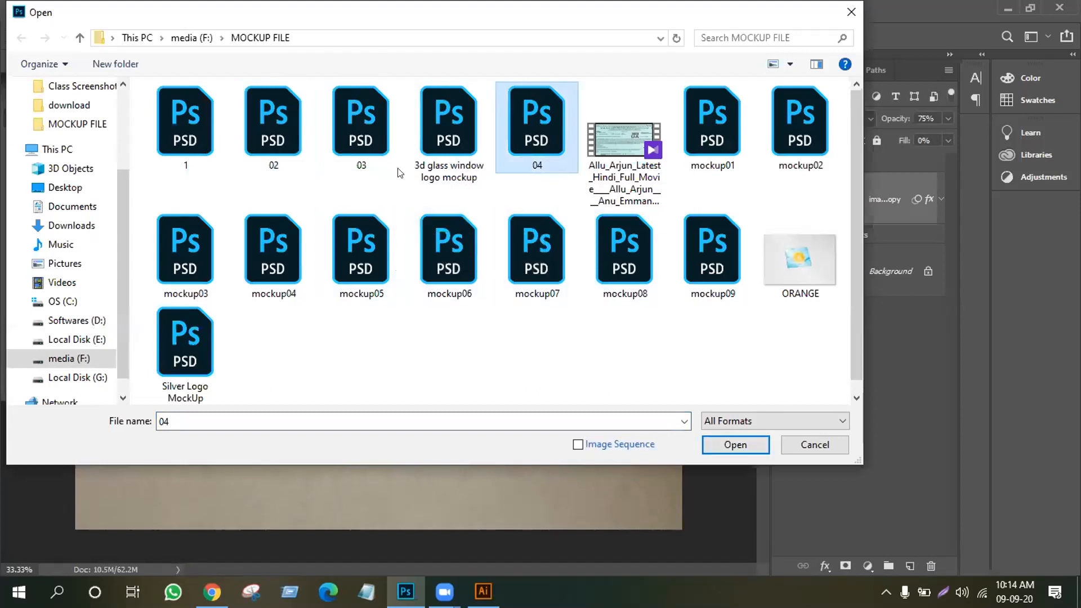
pyautogui.click(346, 149)
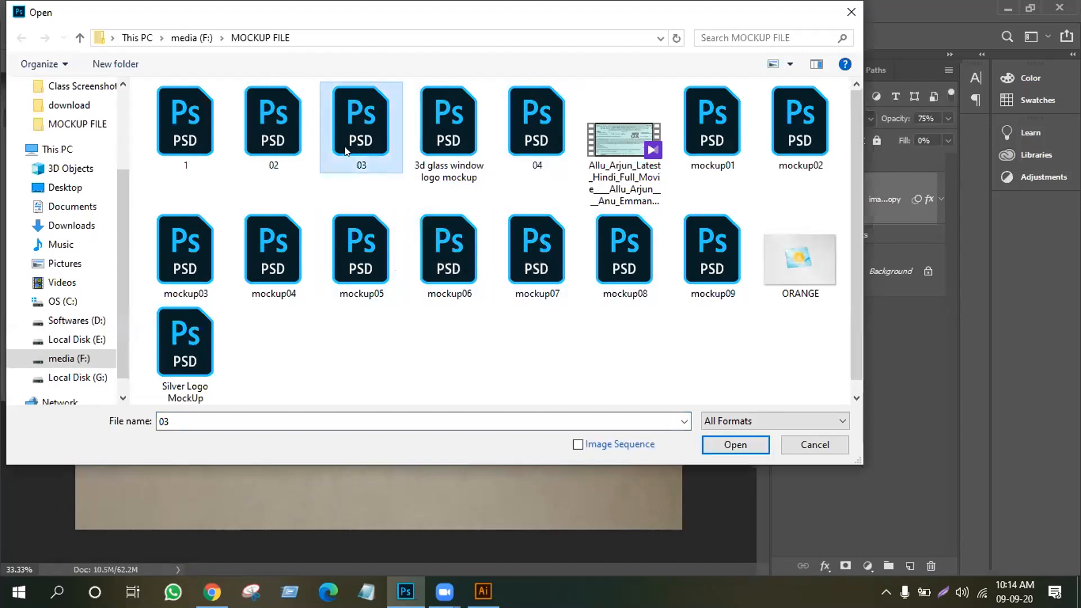
pyautogui.click(728, 437)
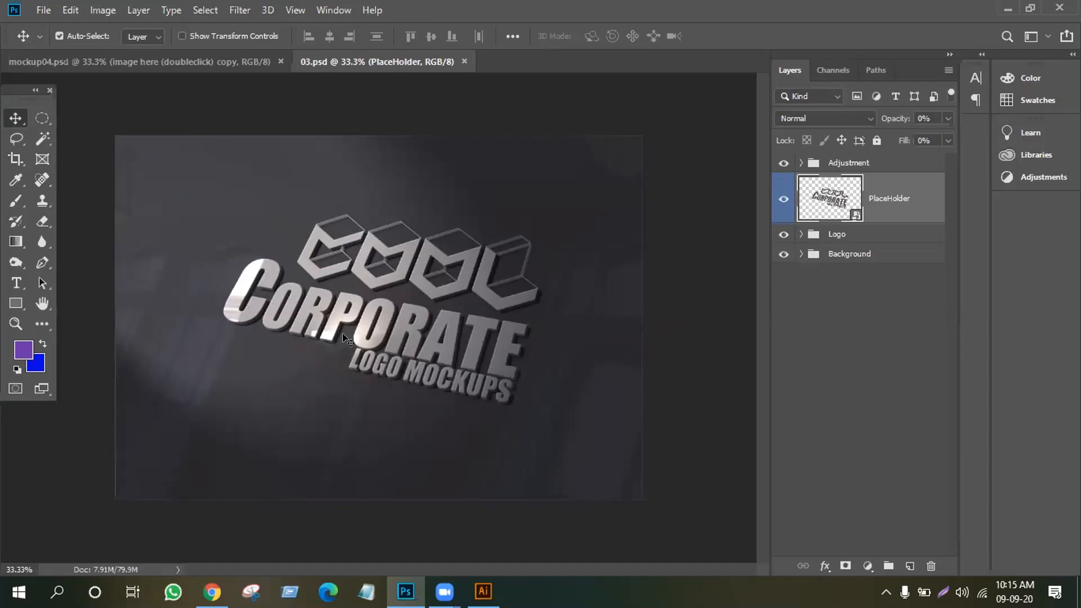
# Collapse the Adjustment group in 03.psd's Layers panel, leaving the panel menu unused
pyautogui.click(797, 163)
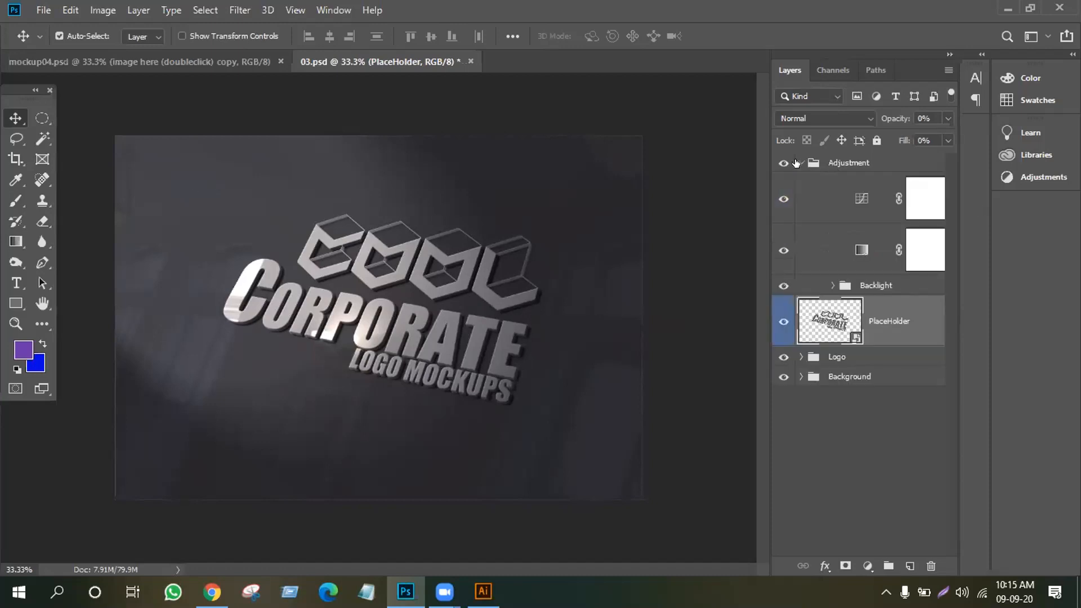
pyautogui.click(797, 162)
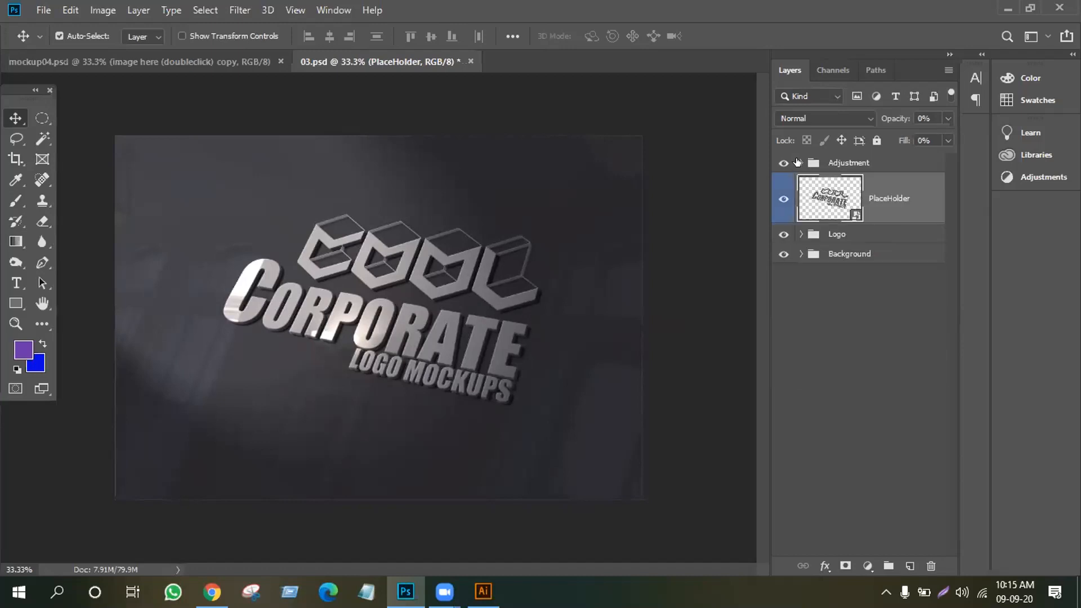
pyautogui.click(799, 162)
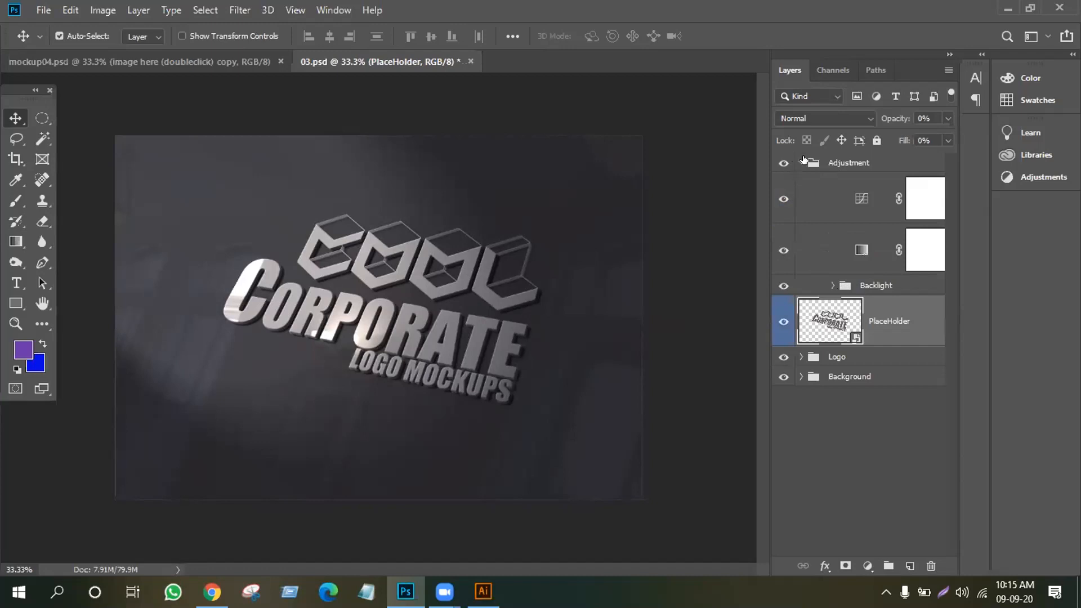
pyautogui.click(800, 163)
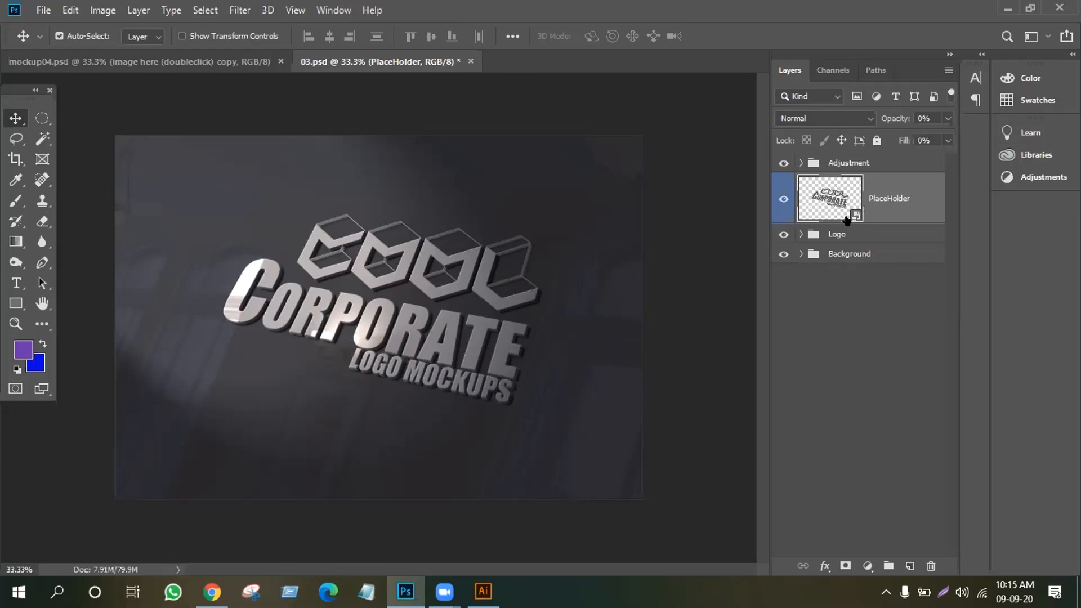
pyautogui.click(949, 70)
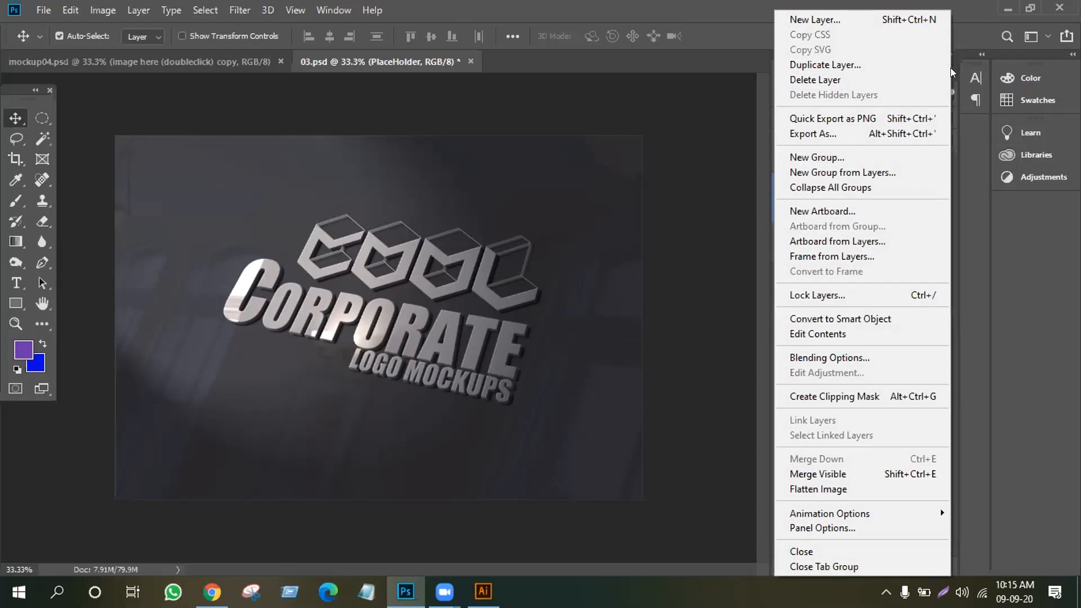
pyautogui.click(727, 165)
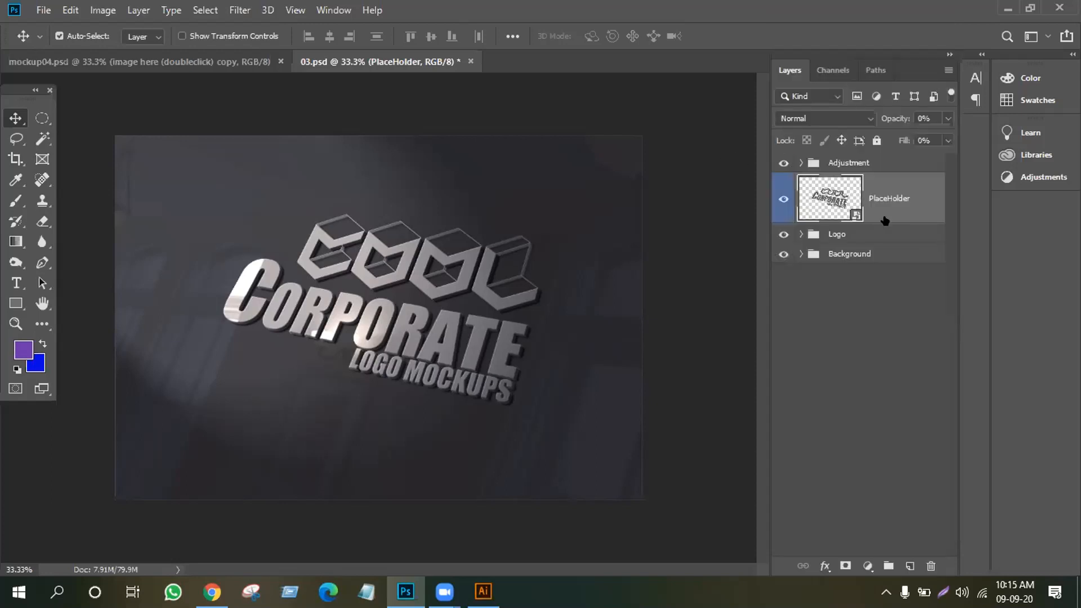
# Open the PlaceHolder smart object's contents, declining to resolve the missing fonts
pyautogui.doubleClick(855, 215)
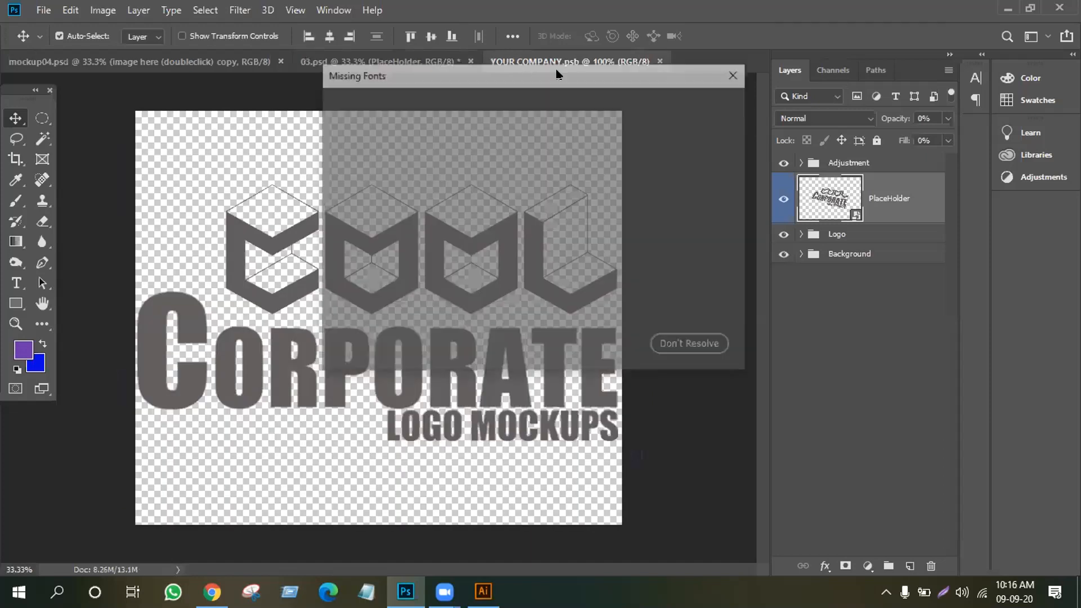
pyautogui.click(601, 347)
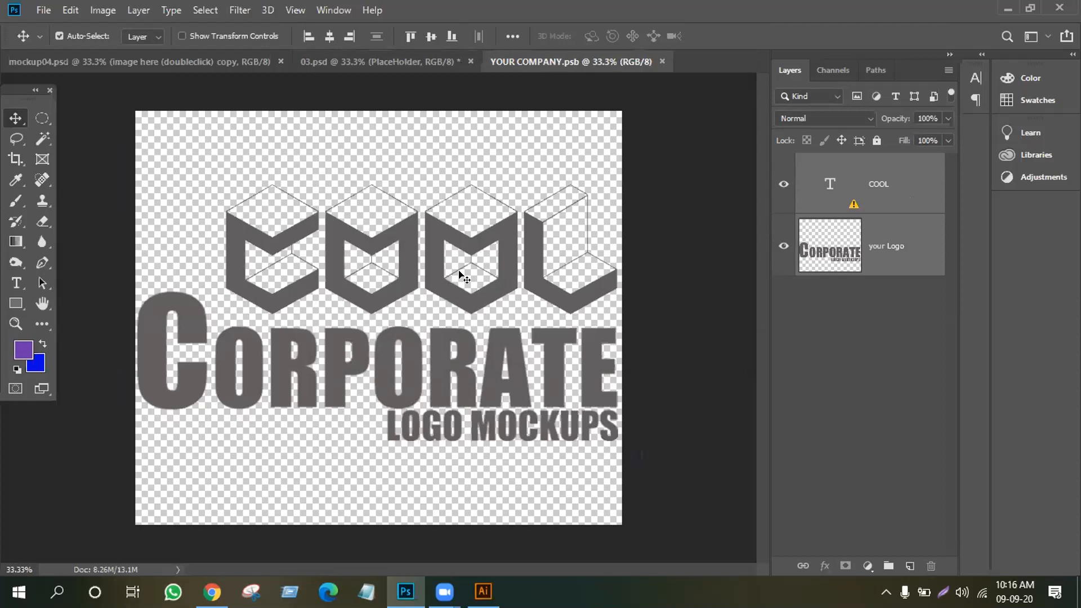
# Turn off visibility of the 'your Logo' and 'COOL' layers in YOUR COMPANY.psb
pyautogui.click(780, 247)
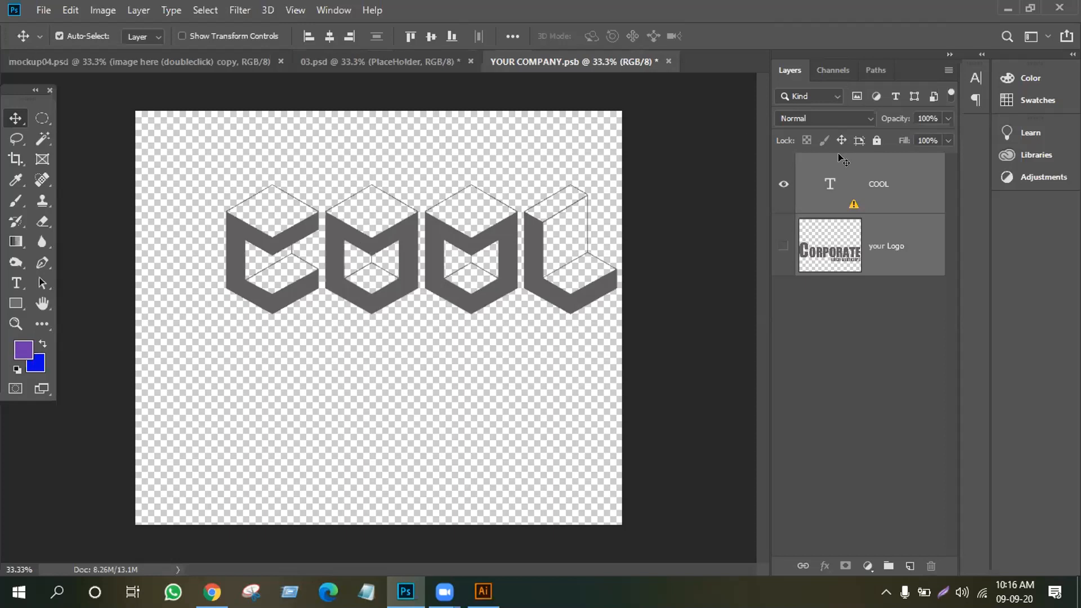
pyautogui.click(781, 184)
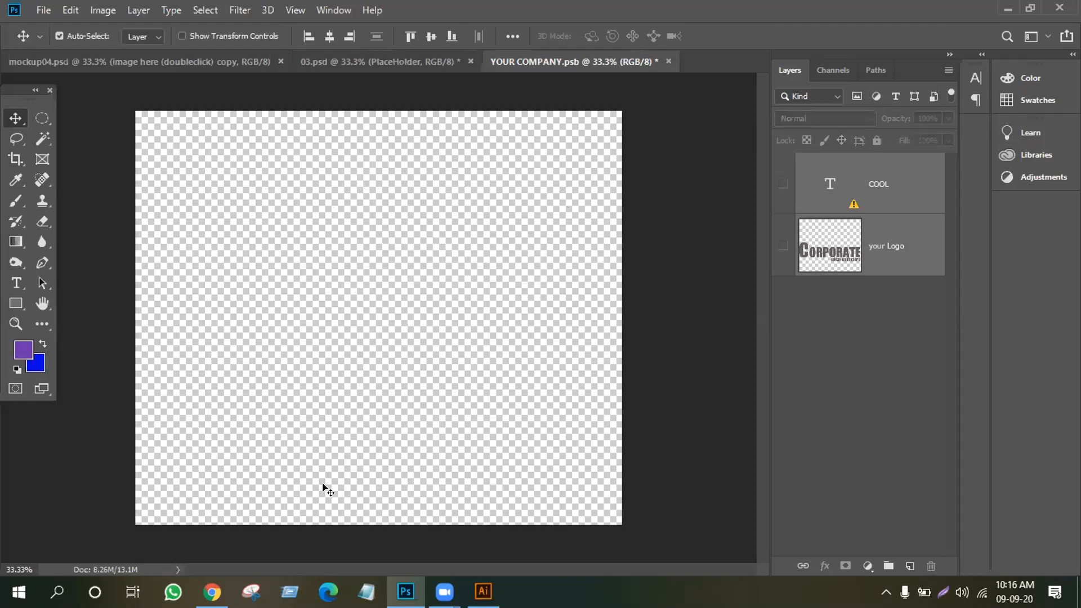
pyautogui.moveTo(482, 591)
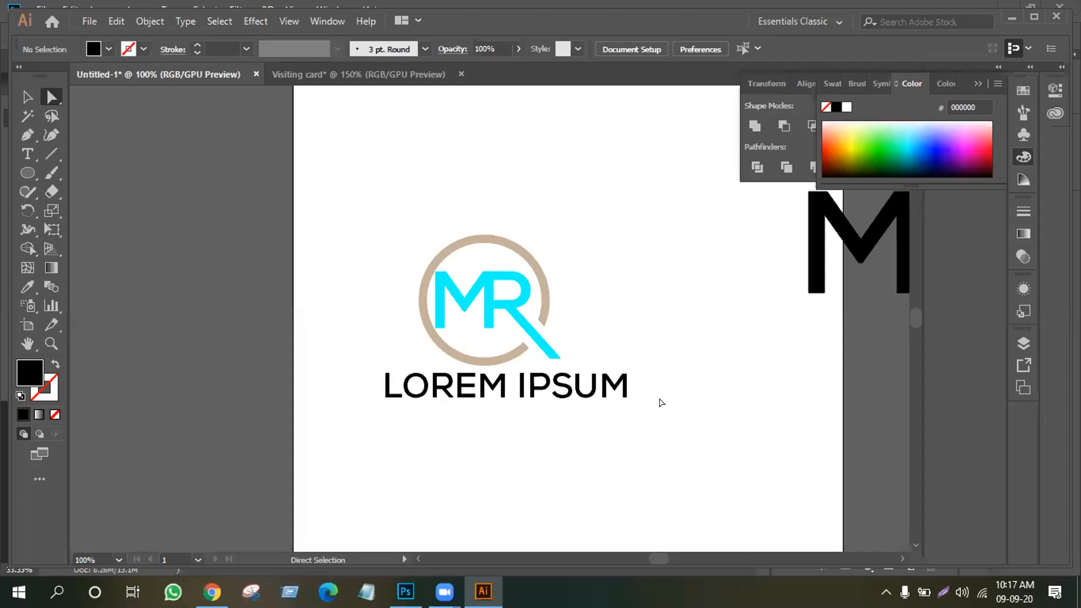
# Marquee-select the MR logo with LOREM IPSUM text and drag it with the Selection tool
pyautogui.moveTo(349, 191); pyautogui.dragTo(569, 389)
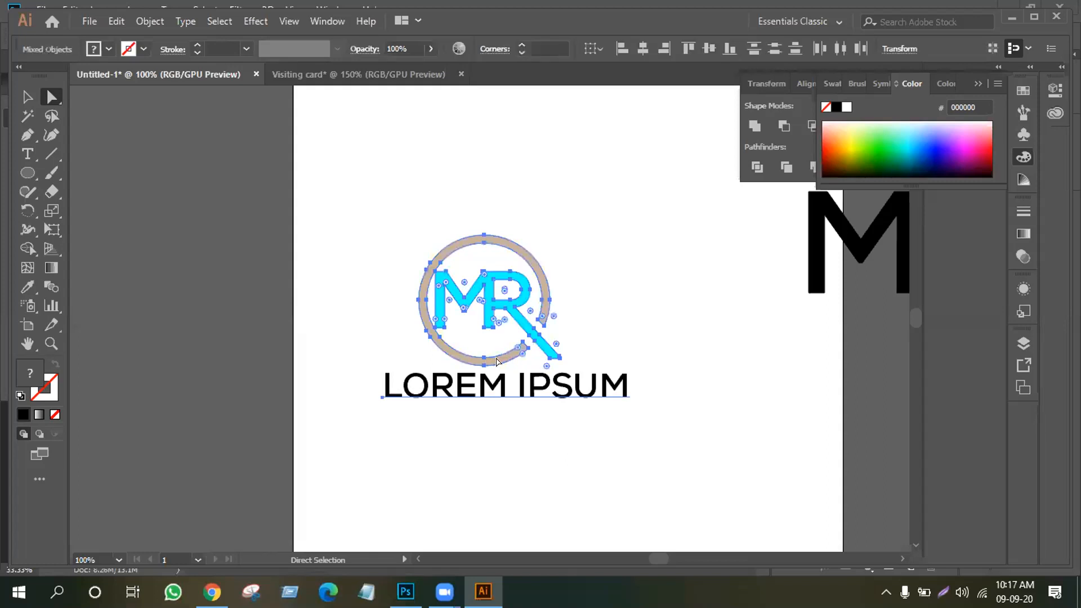
pyautogui.click(27, 96)
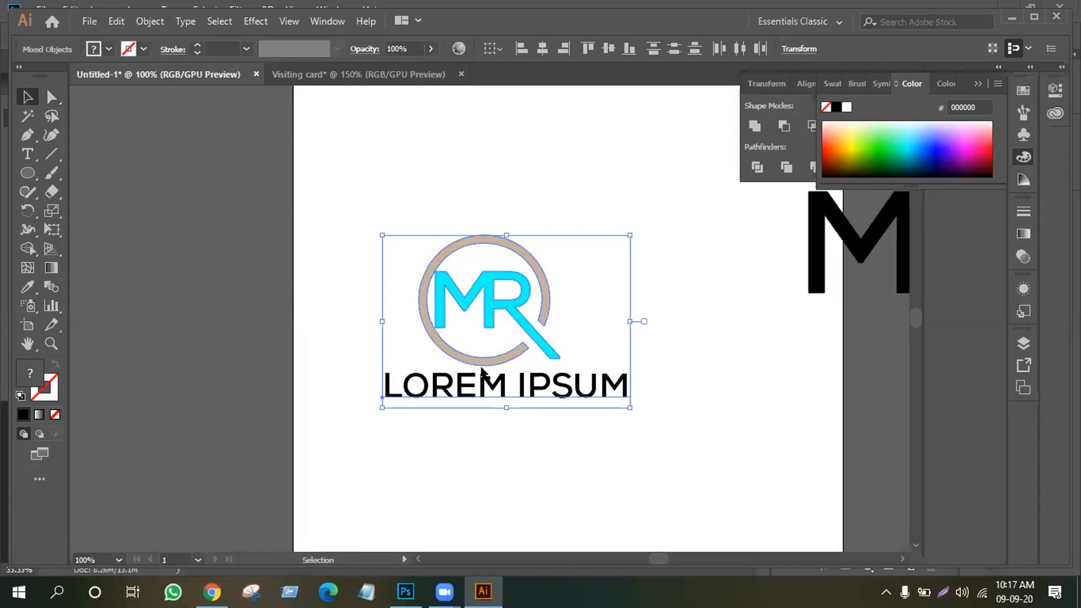
pyautogui.moveTo(477, 402); pyautogui.dragTo(361, 313)
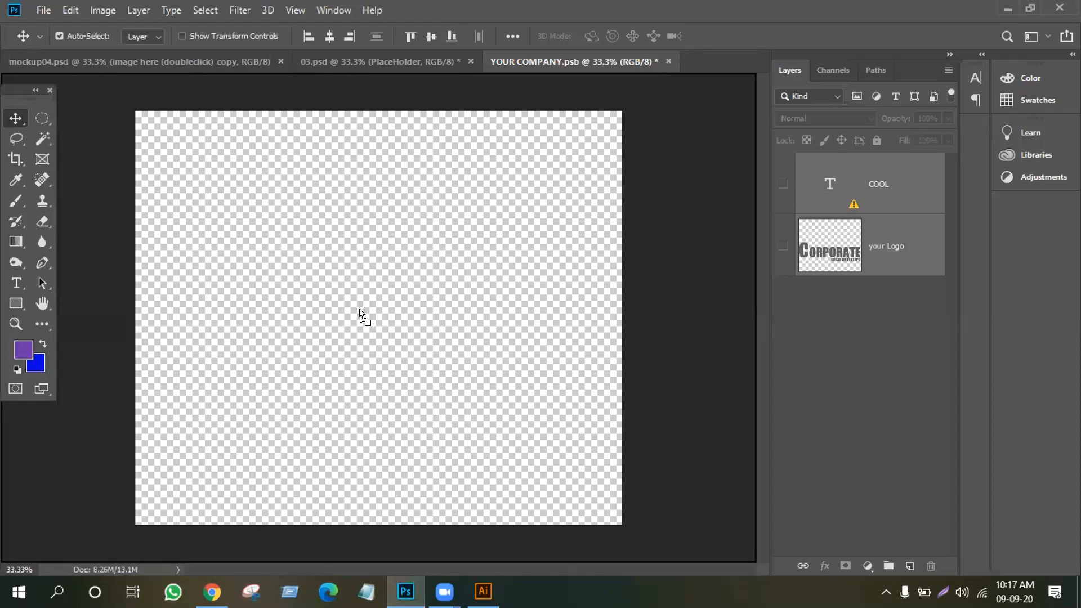
# Paste the MR LOREM IPSUM logo onto the canvas as a vector smart object, roughly doubled
pyautogui.moveTo(359, 309); pyautogui.dragTo(349, 310)
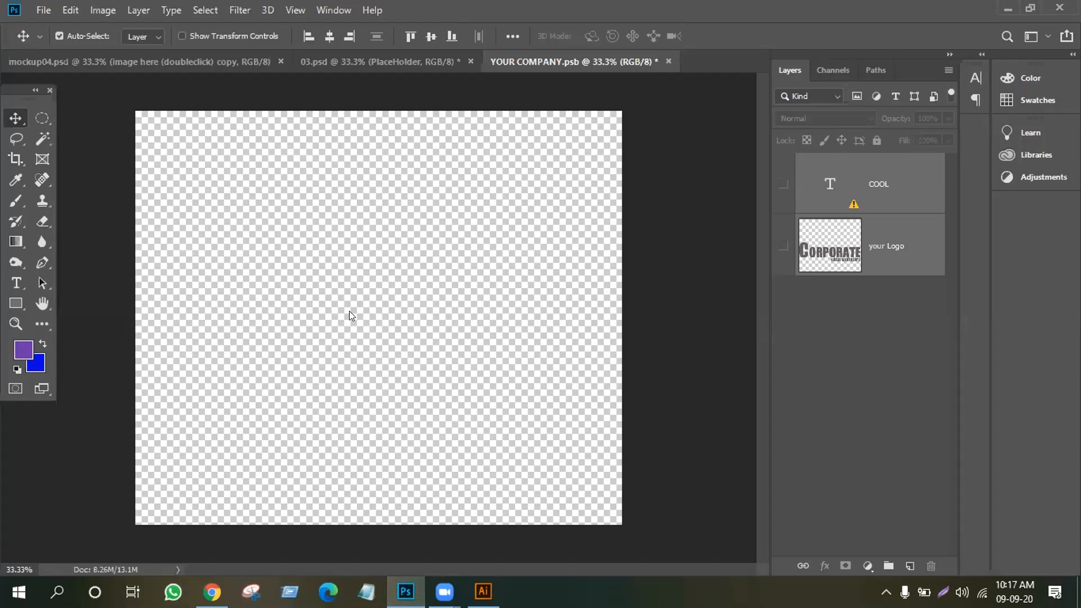
pyautogui.hotkey('ctrl', 'v')
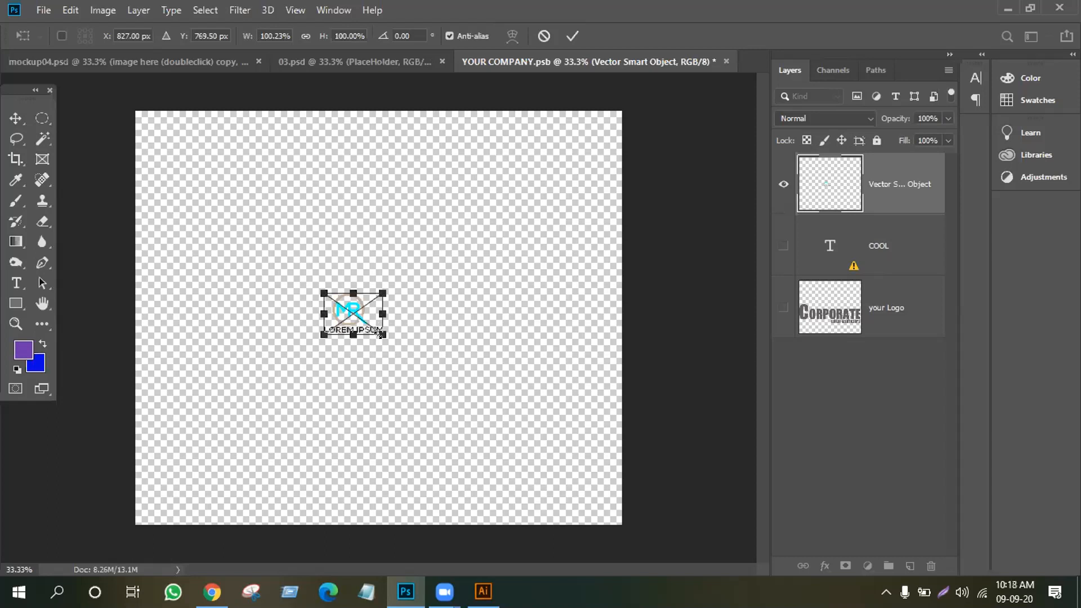
pyautogui.moveTo(382, 334); pyautogui.dragTo(565, 462)
pyautogui.moveTo(405, 340); pyautogui.dragTo(338, 291)
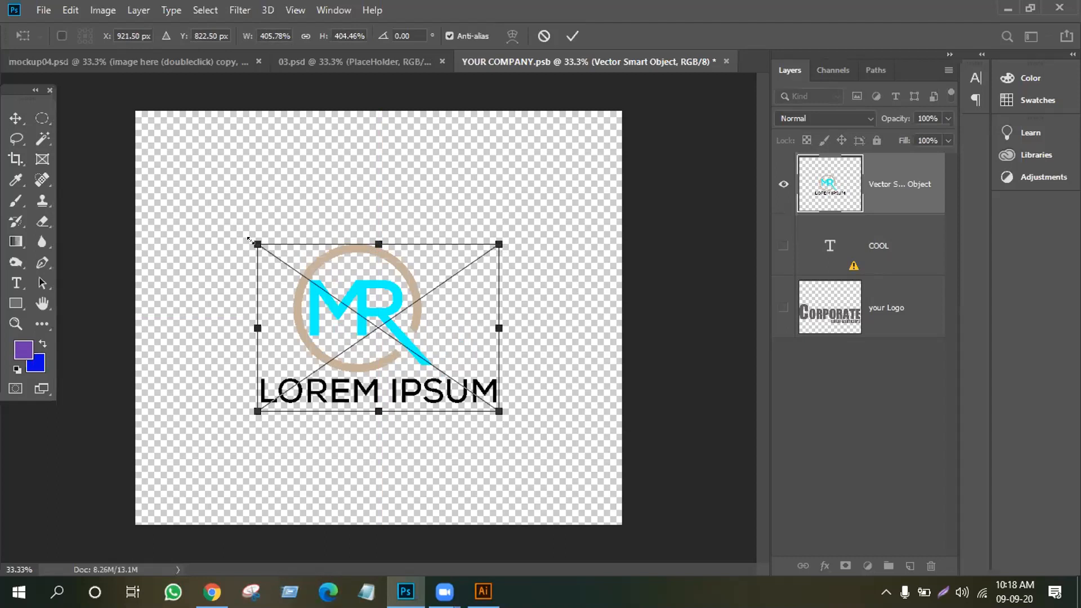
# Enlarge the logo to about 552%, centre it on the canvas, and commit the transform
pyautogui.moveTo(252, 240); pyautogui.dragTo(199, 203)
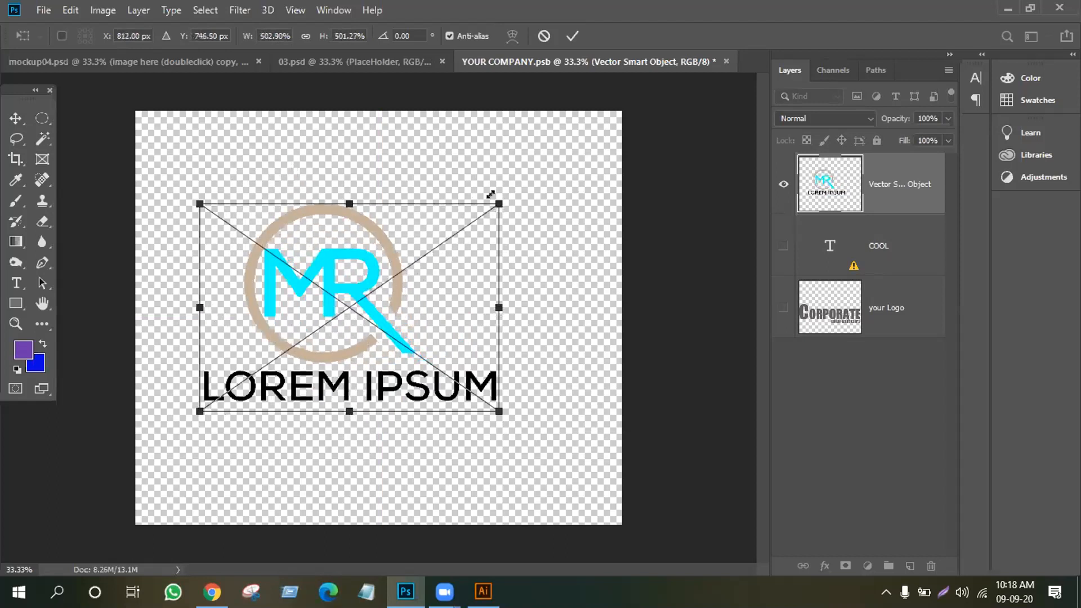
pyautogui.moveTo(494, 197); pyautogui.dragTo(529, 184)
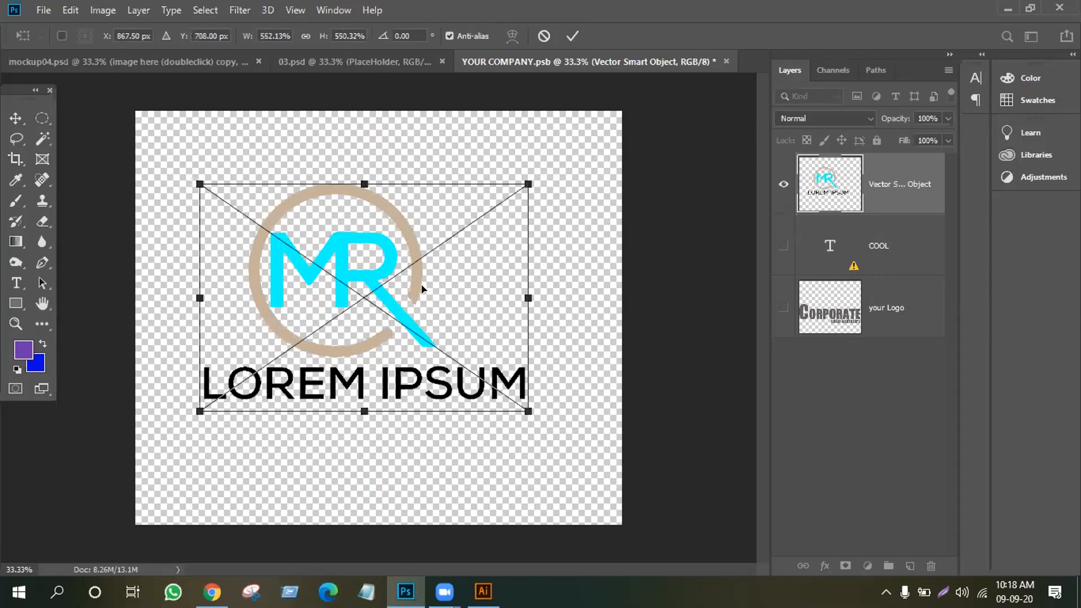
pyautogui.moveTo(422, 289); pyautogui.dragTo(443, 316)
pyautogui.click(376, 374)
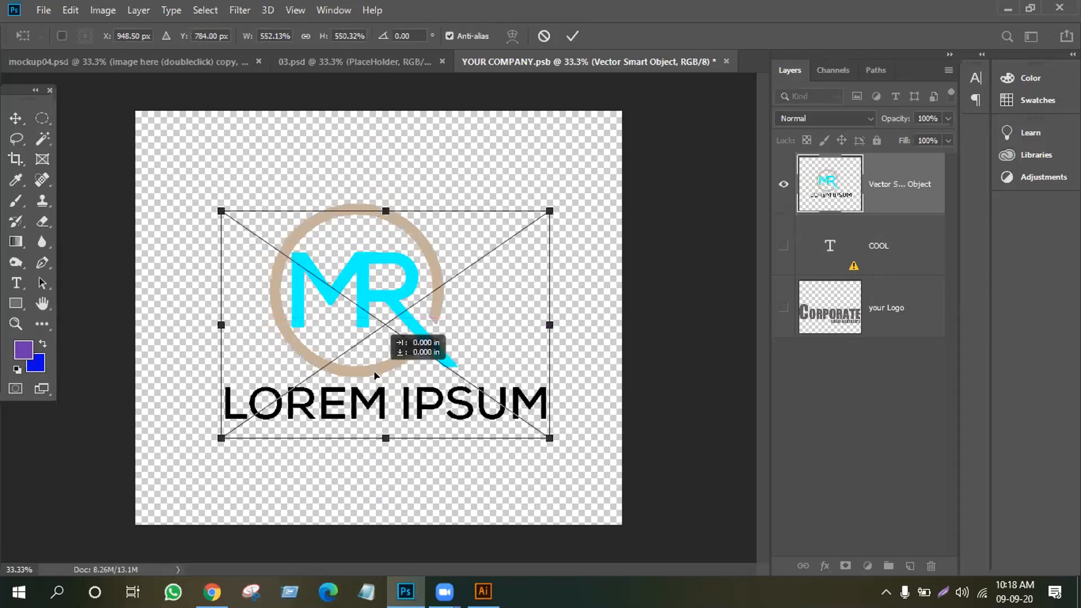
pyautogui.moveTo(374, 365); pyautogui.dragTo(374, 372)
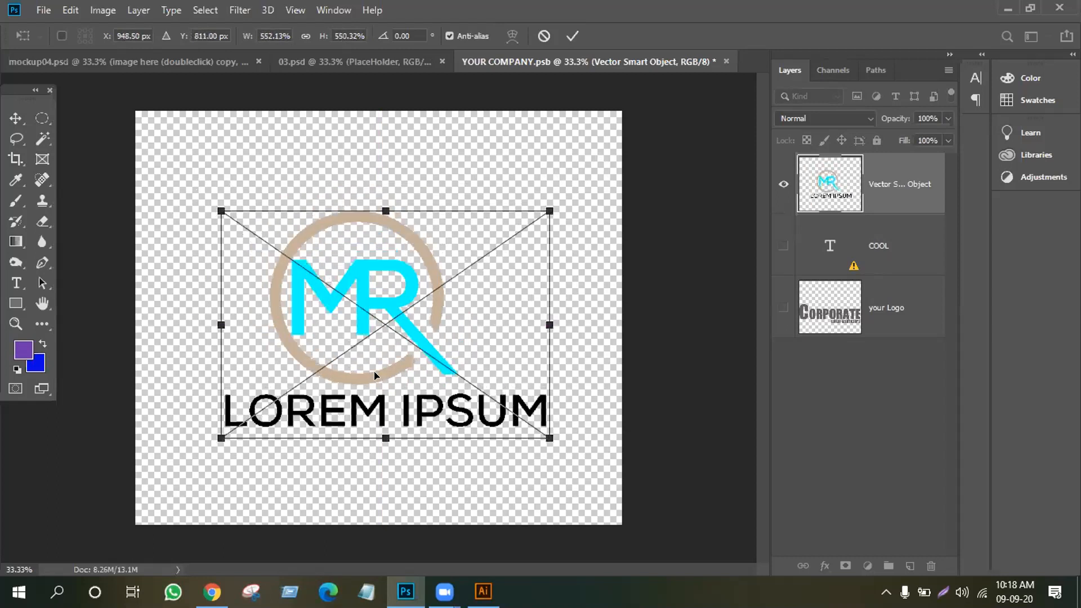
pyautogui.click(571, 36)
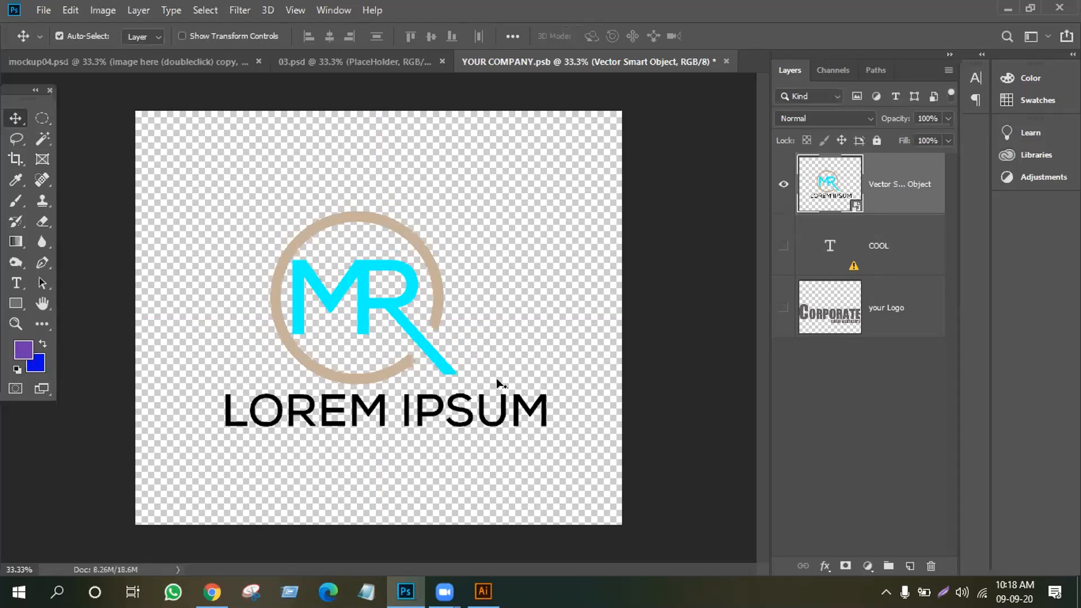
pyautogui.click(45, 11)
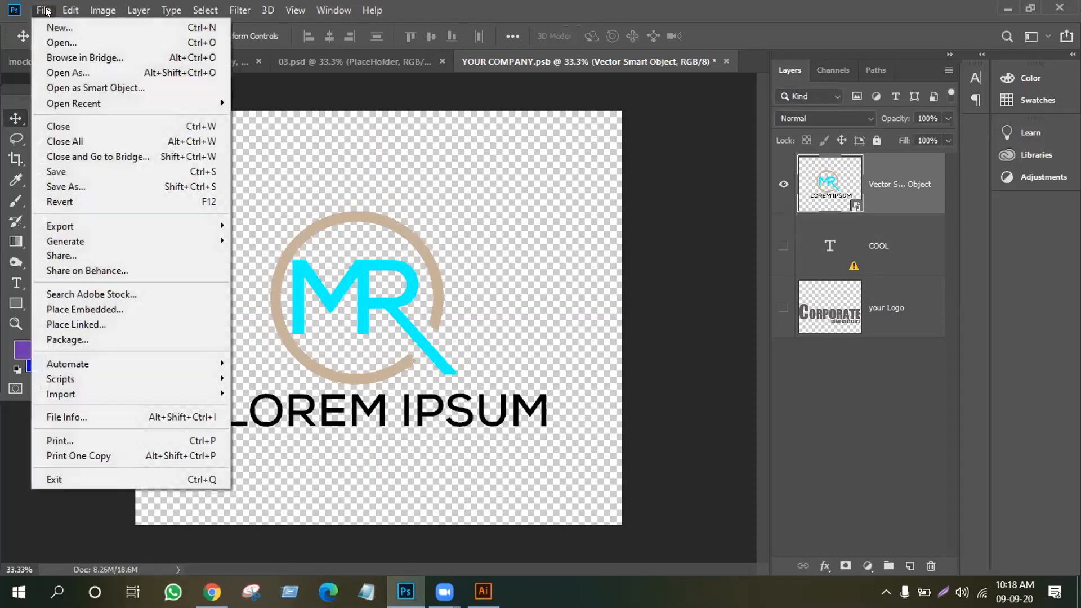
# Save the smart object's contents and return to the 03.psd mockup tab
pyautogui.click(70, 175)
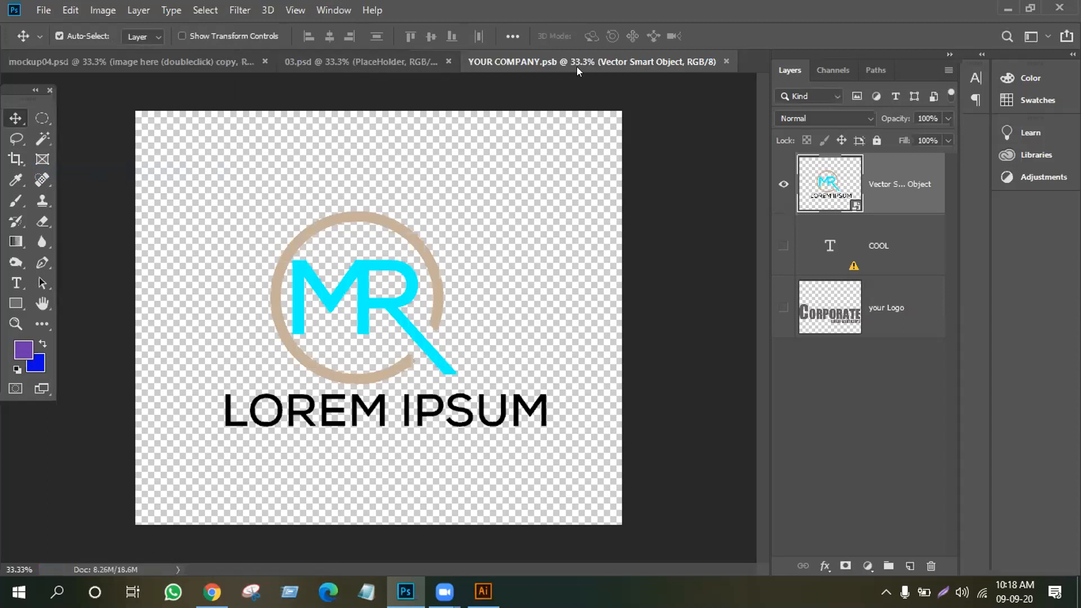
pyautogui.click(349, 63)
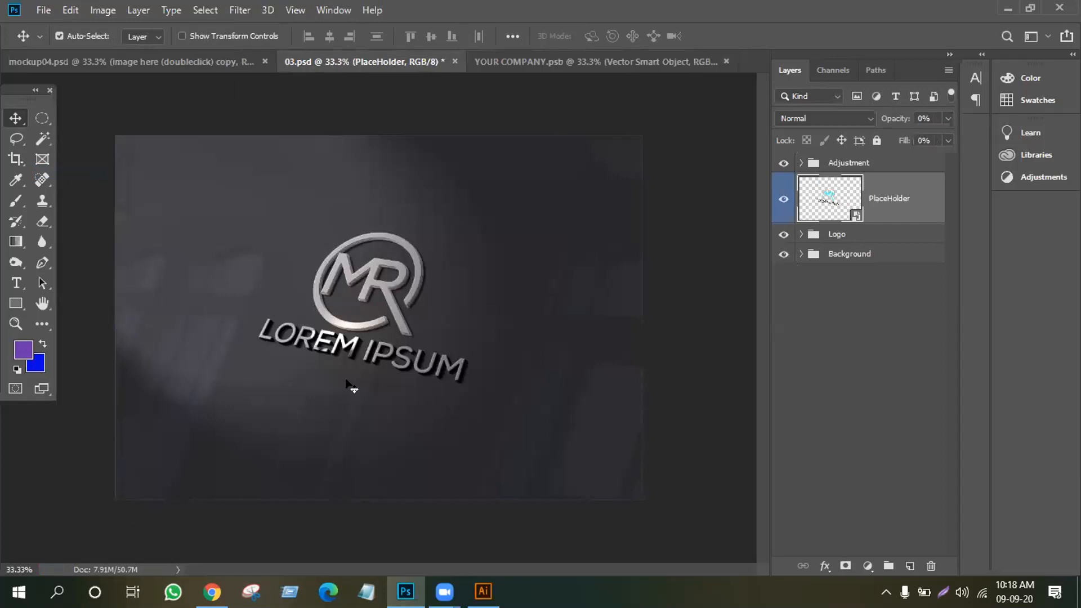
# Begin saving the mockup to the Desktop with JPEG as the format
pyautogui.click(35, 16)
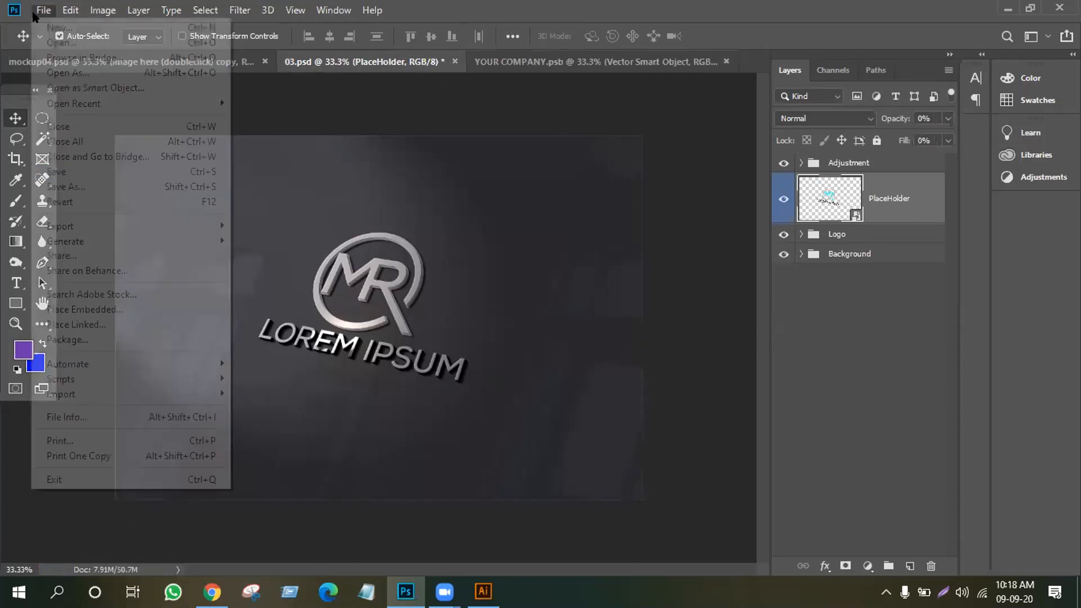
pyautogui.click(56, 185)
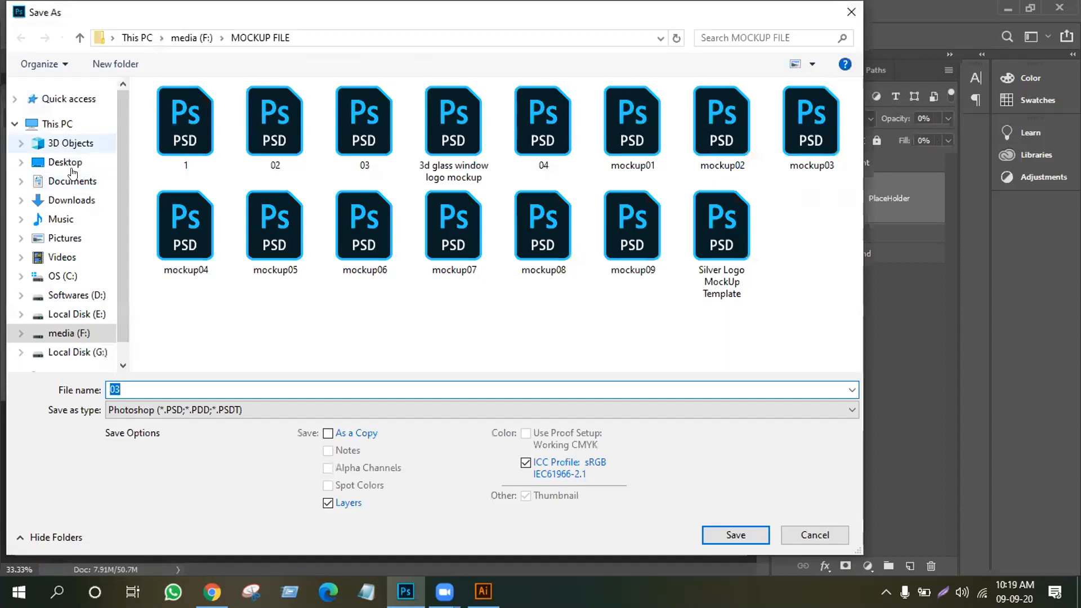
pyautogui.scroll(1, 72, 190)
pyautogui.click(65, 188)
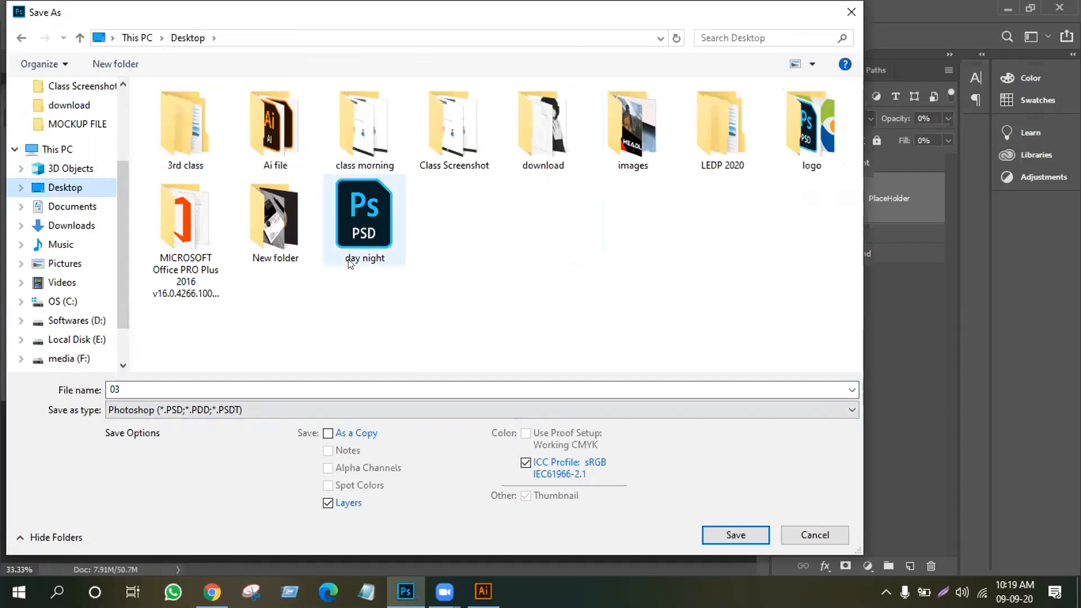
pyautogui.click(851, 413)
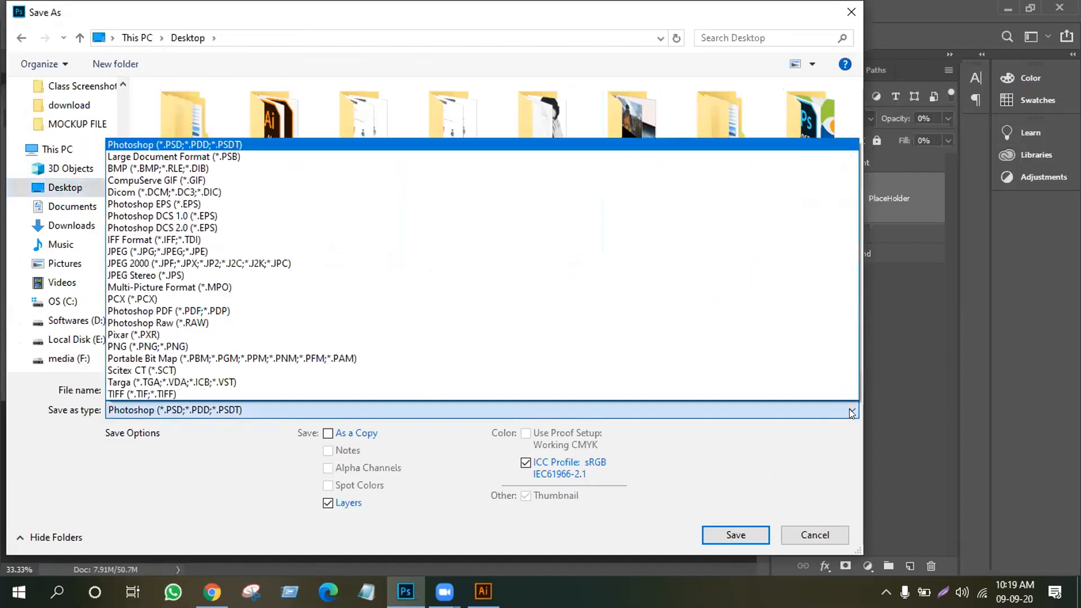
pyautogui.click(272, 256)
pyautogui.click(112, 389)
# Name the JPEG 'MR', save at maximum quality, then quit Photoshop discarding 03.psd changes
pyautogui.moveTo(119, 388); pyautogui.dragTo(41, 386)
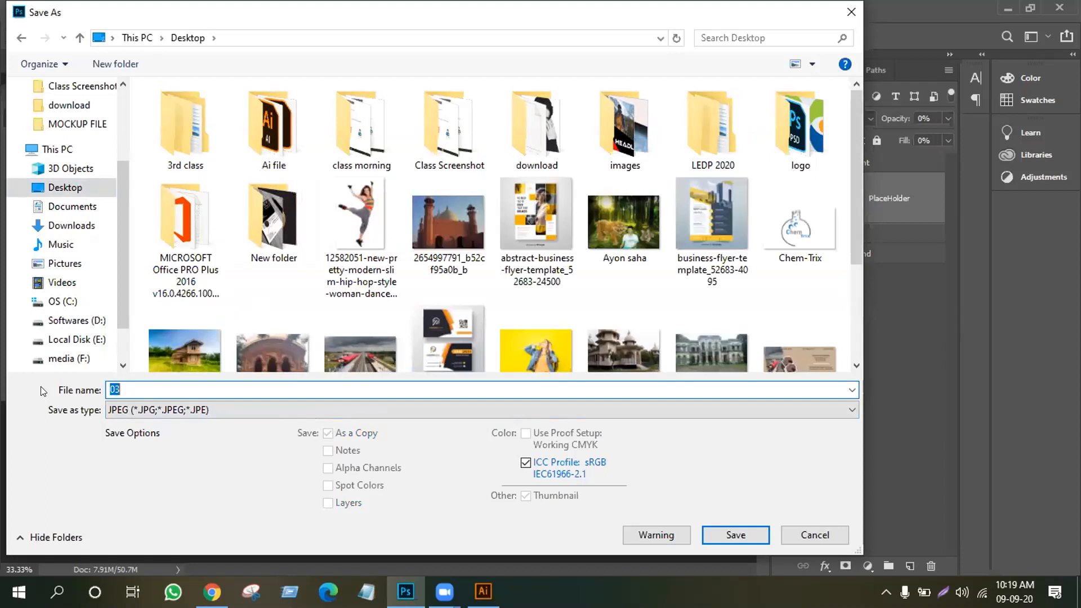
pyautogui.write('MR')
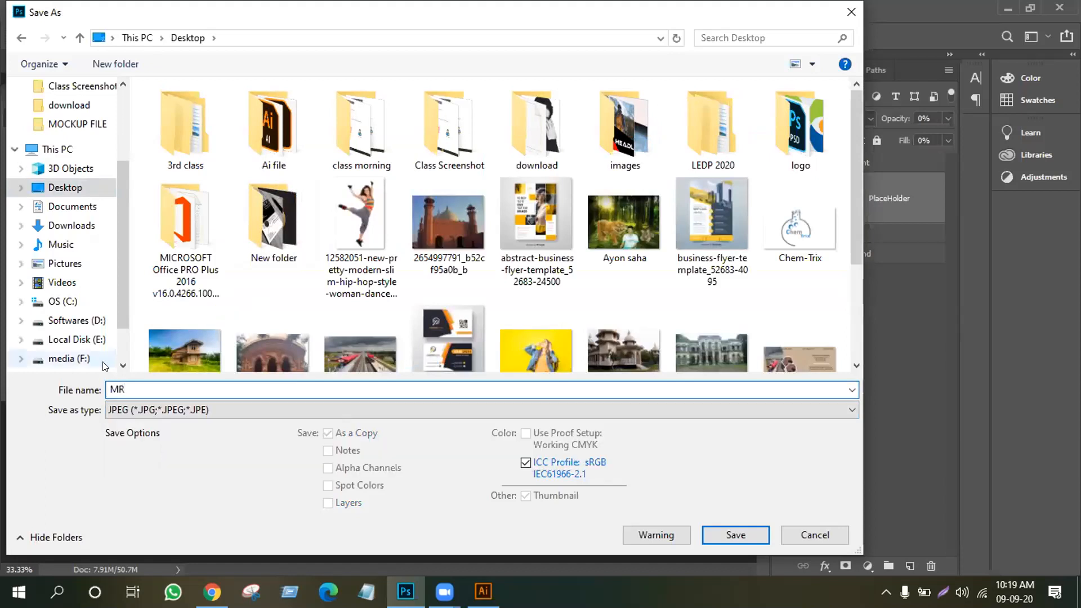
pyautogui.click(752, 536)
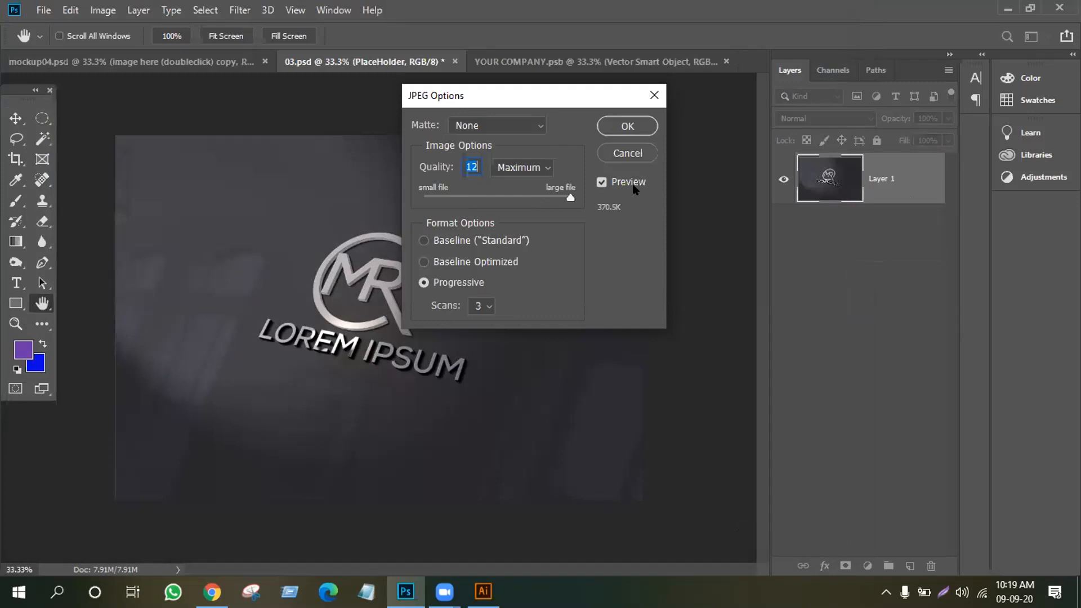
pyautogui.click(633, 127)
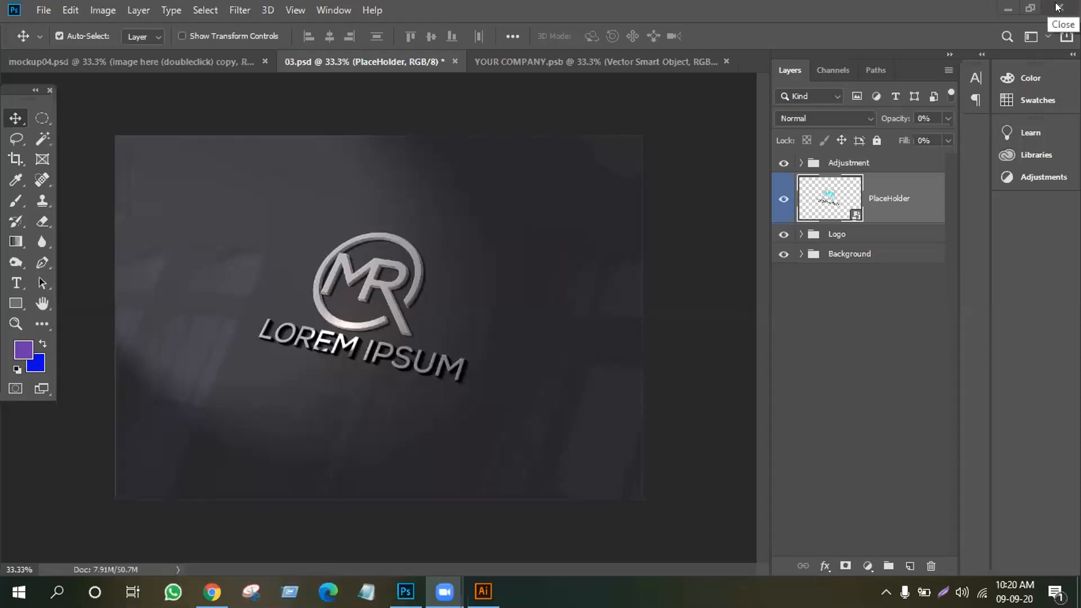
pyautogui.click(1058, 8)
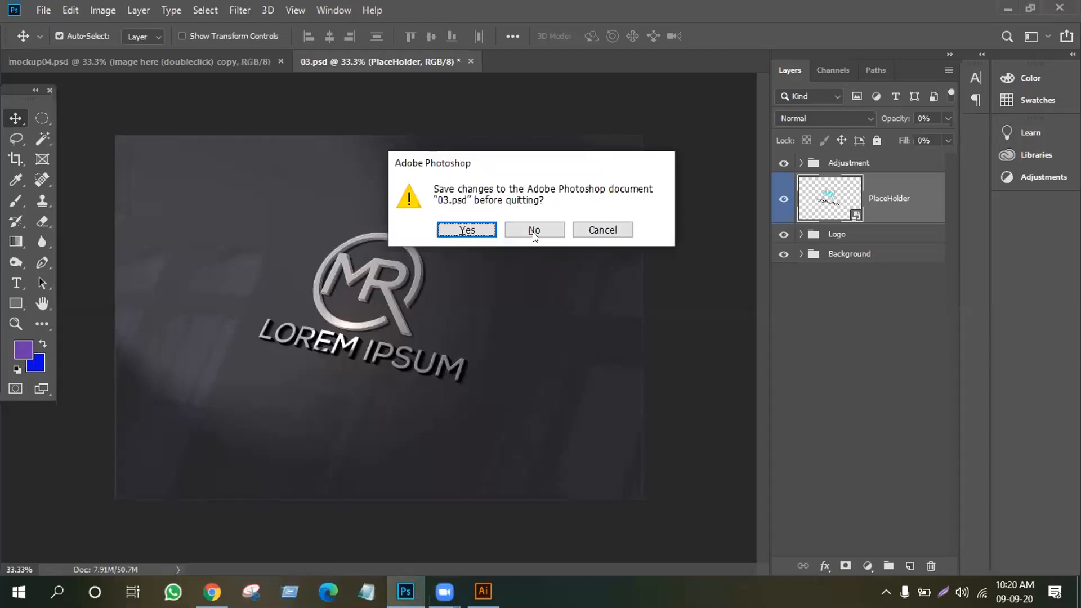
pyautogui.click(533, 230)
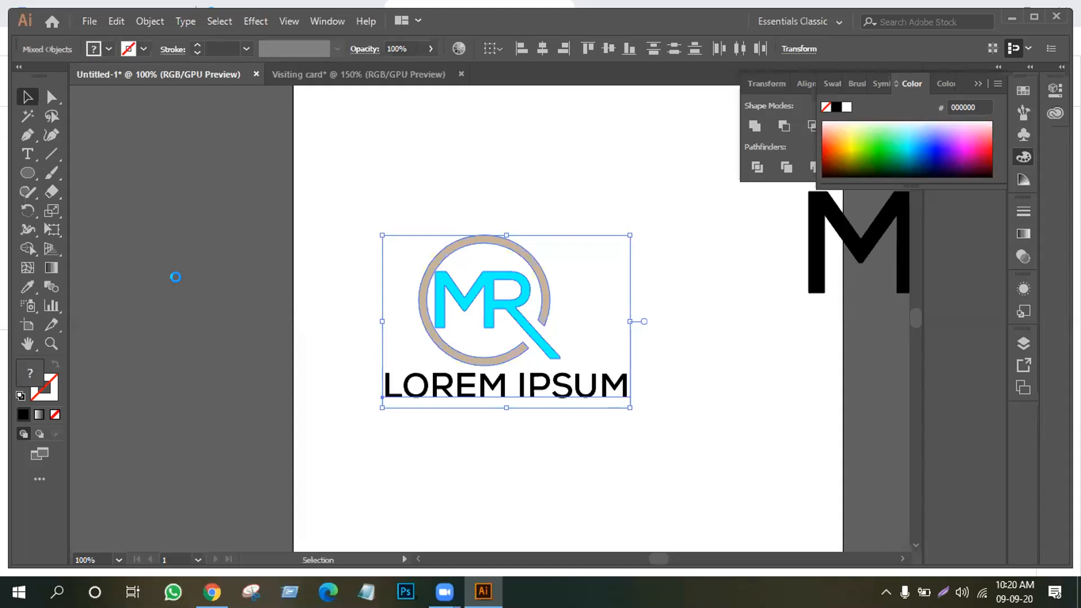
# Marquee-select the MR logo with its LOREM IPSUM tagline and drag it left onto the pasteboard
pyautogui.click(473, 419)
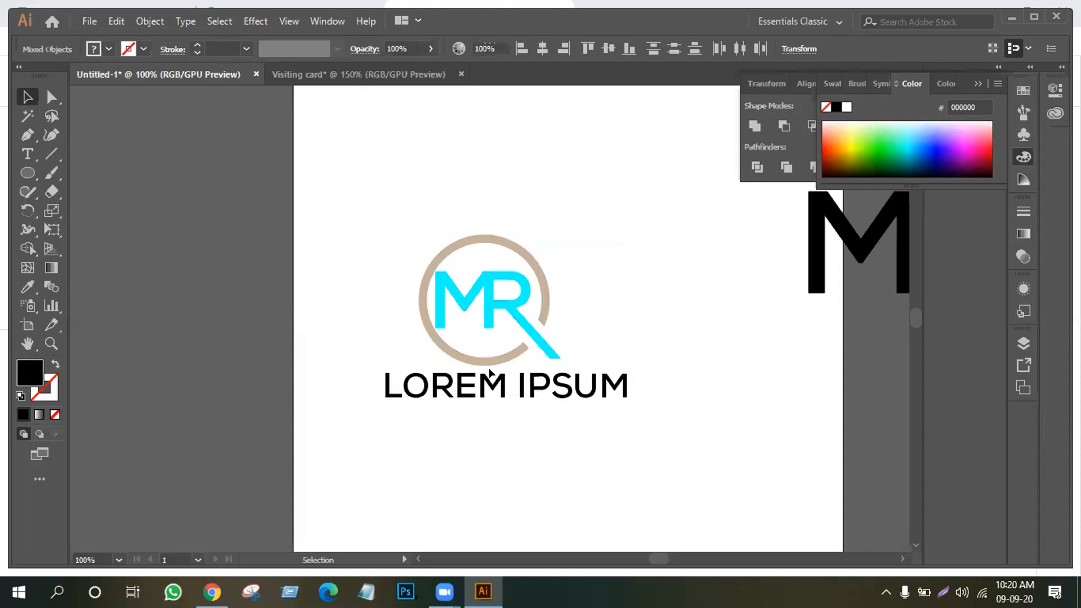
pyautogui.moveTo(360, 237); pyautogui.dragTo(619, 428)
pyautogui.moveTo(463, 385); pyautogui.dragTo(410, 335)
pyautogui.click(430, 418)
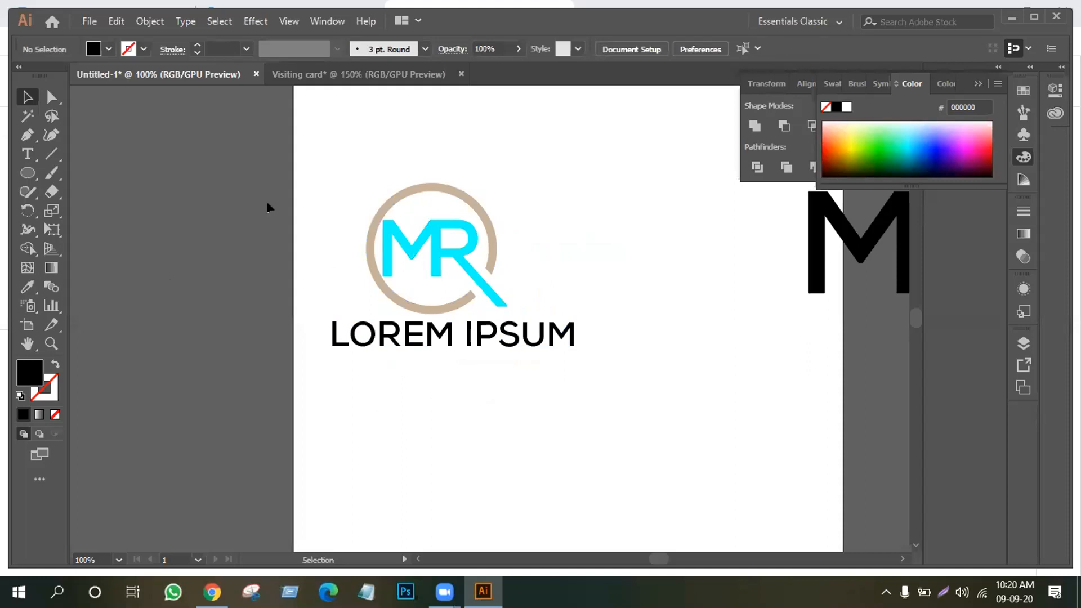
pyautogui.moveTo(314, 186); pyautogui.dragTo(562, 398)
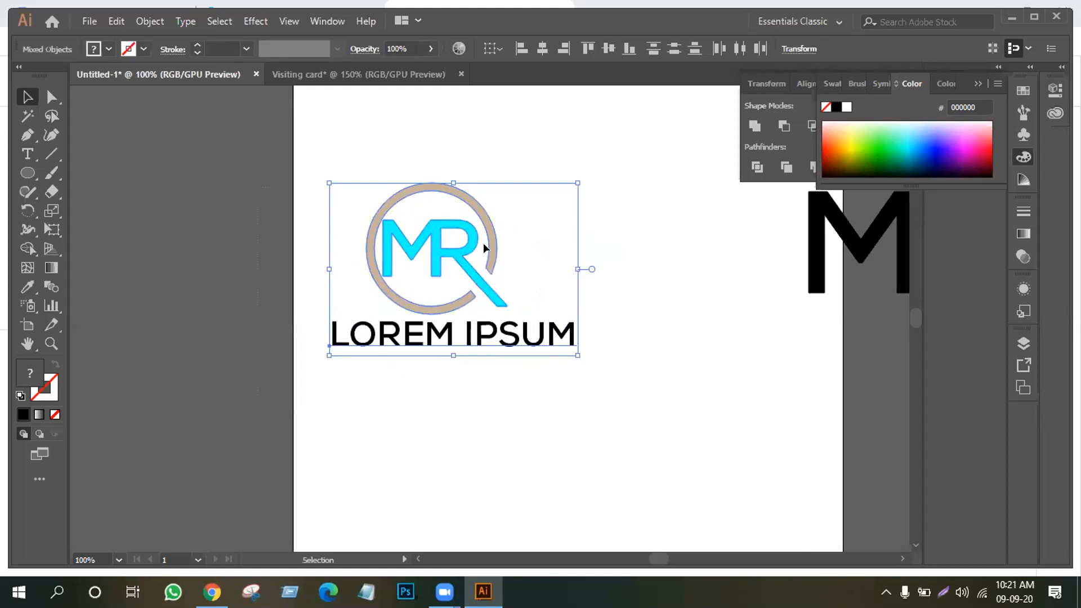
pyautogui.moveTo(487, 242); pyautogui.dragTo(260, 246)
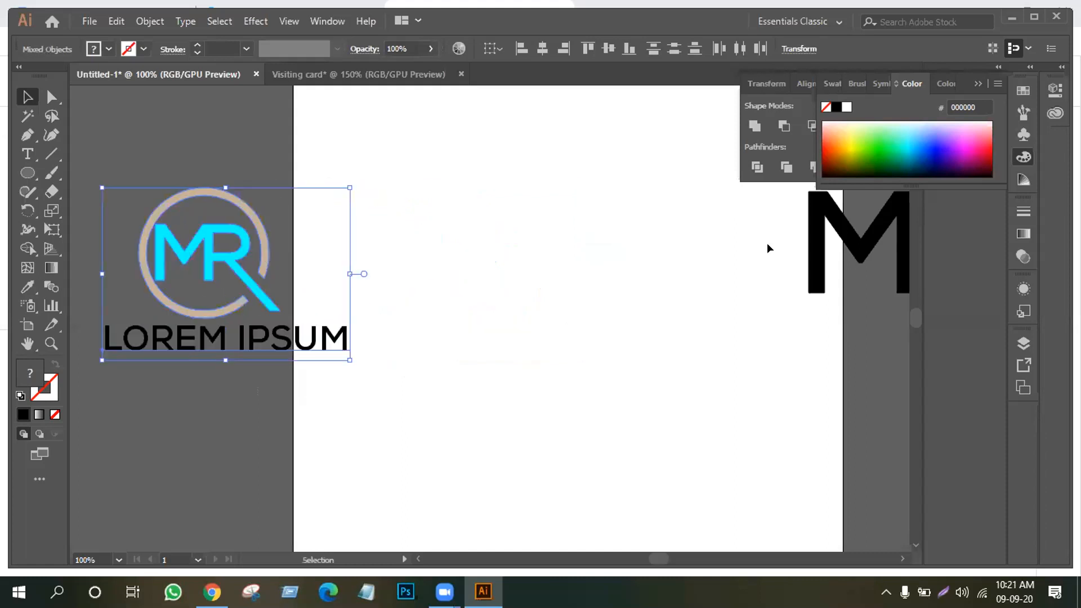
pyautogui.moveTo(810, 266); pyautogui.dragTo(805, 265)
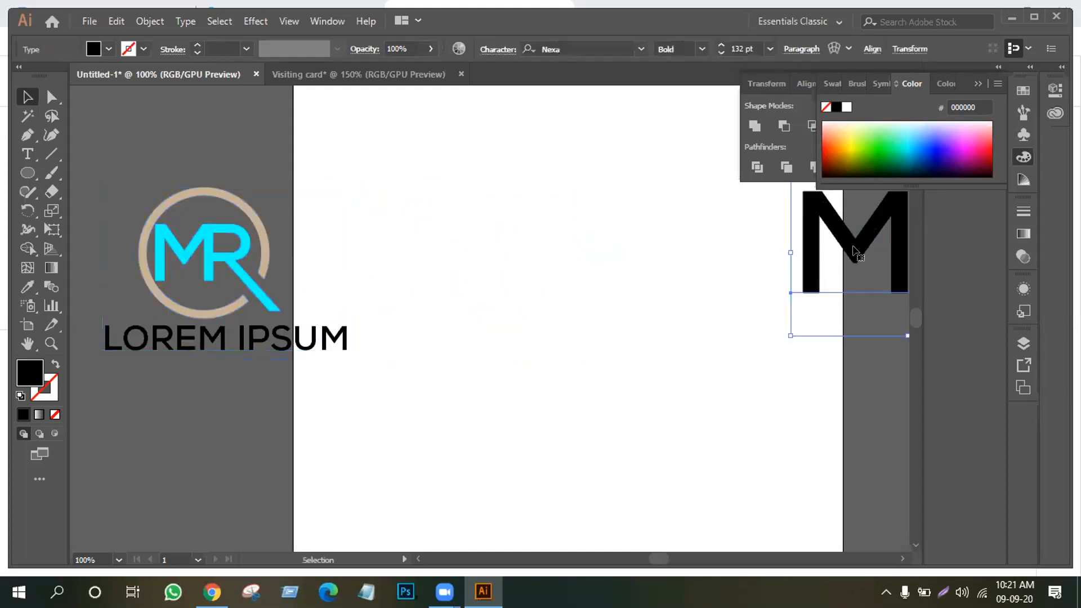
# Centre the MR text on the artboard, convert it to outlines, and ungroup the letters
pyautogui.moveTo(802, 253); pyautogui.dragTo(462, 297)
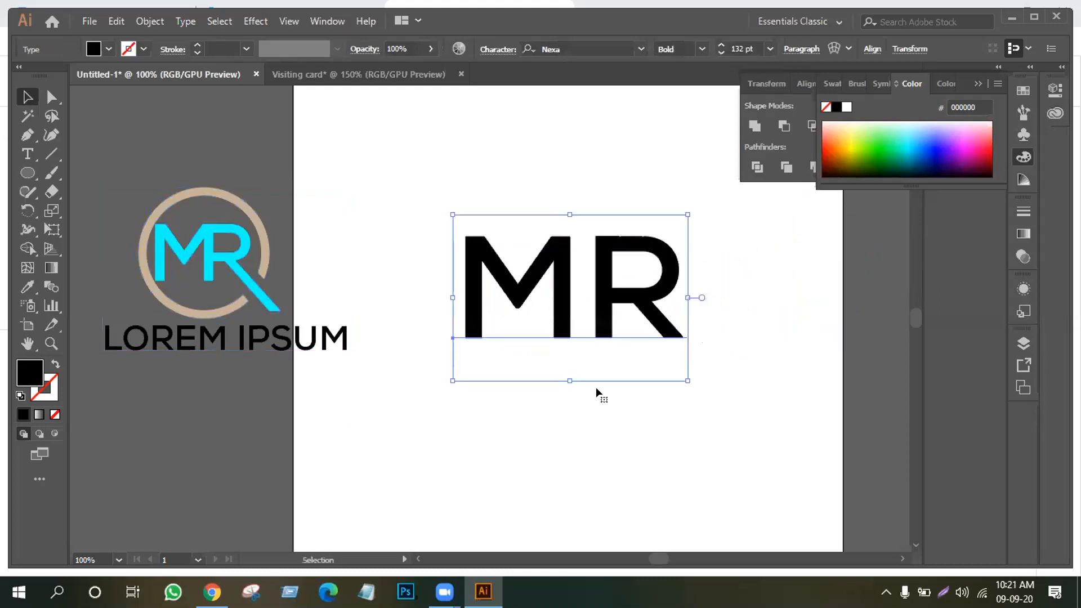
pyautogui.rightClick(571, 271)
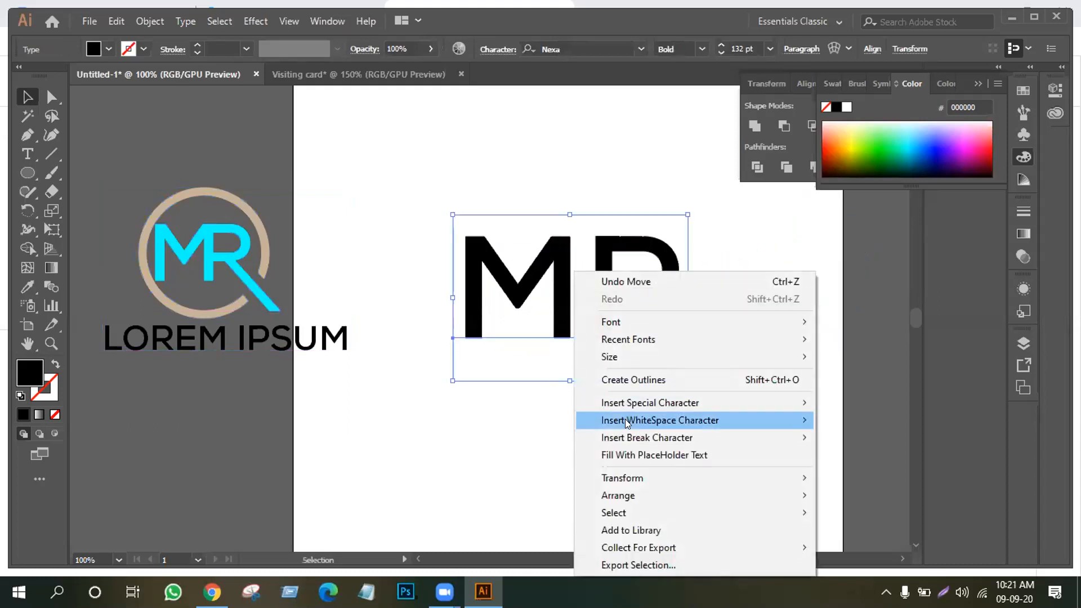
pyautogui.click(634, 379)
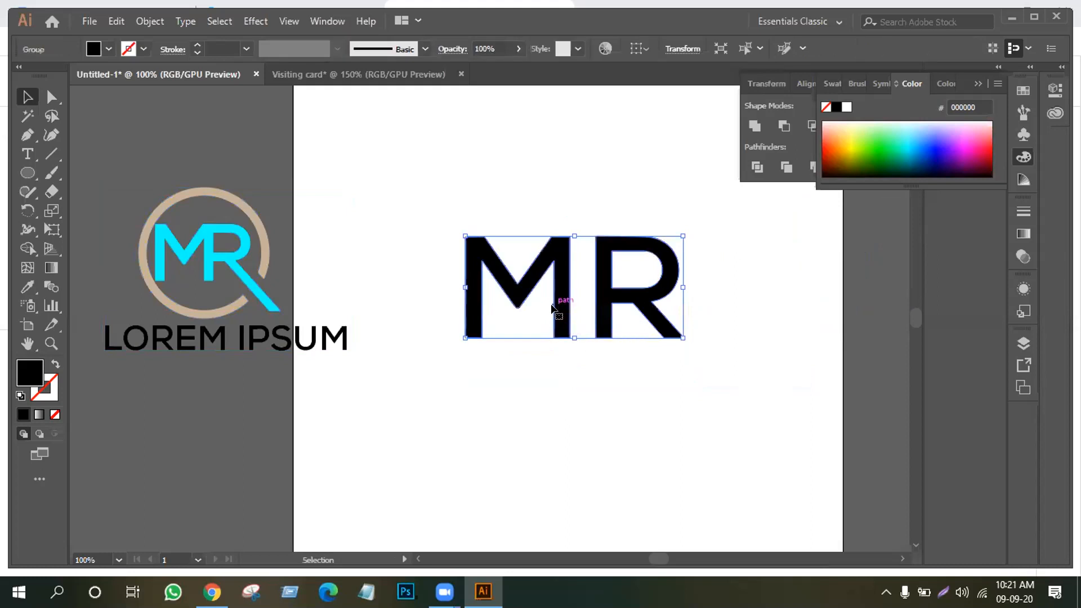
pyautogui.rightClick(557, 282)
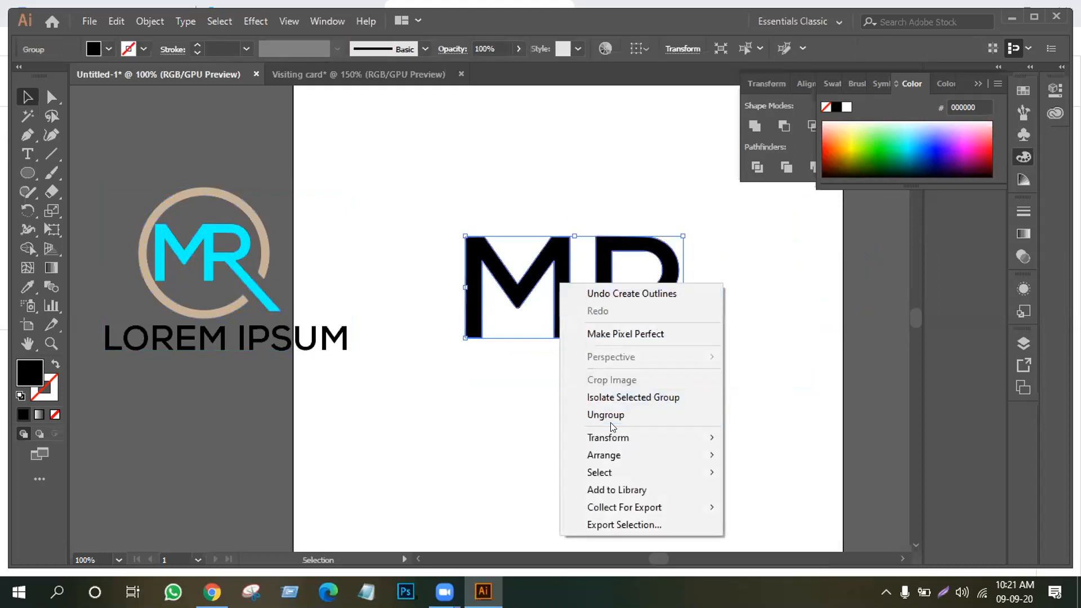
pyautogui.click(612, 417)
pyautogui.click(563, 423)
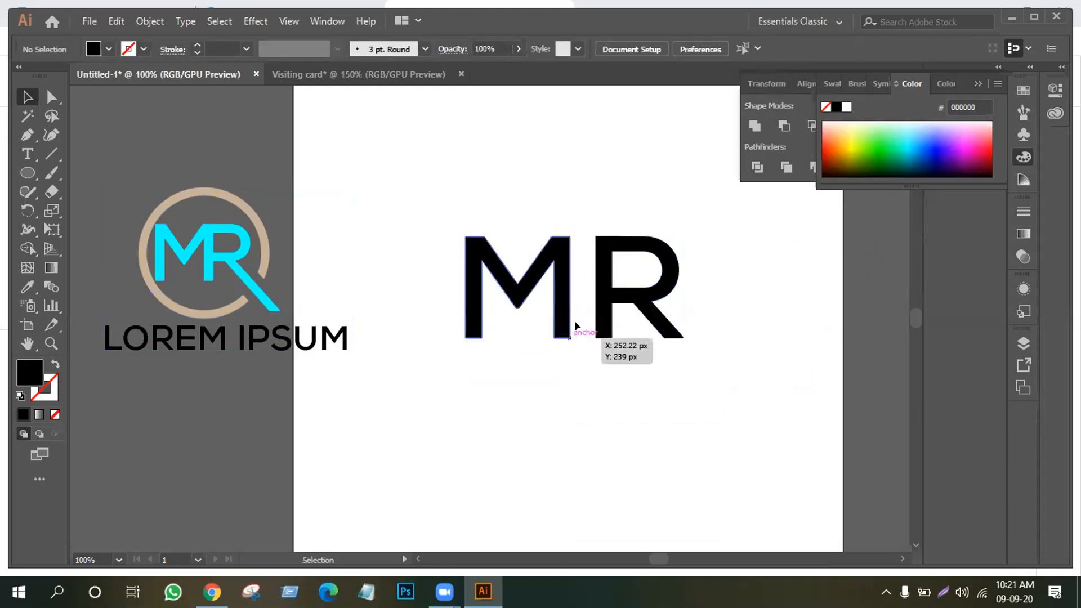
# Slide the R about 40 px left against the M's stem and nudge it up
pyautogui.rightClick(601, 308)
pyautogui.click(761, 297)
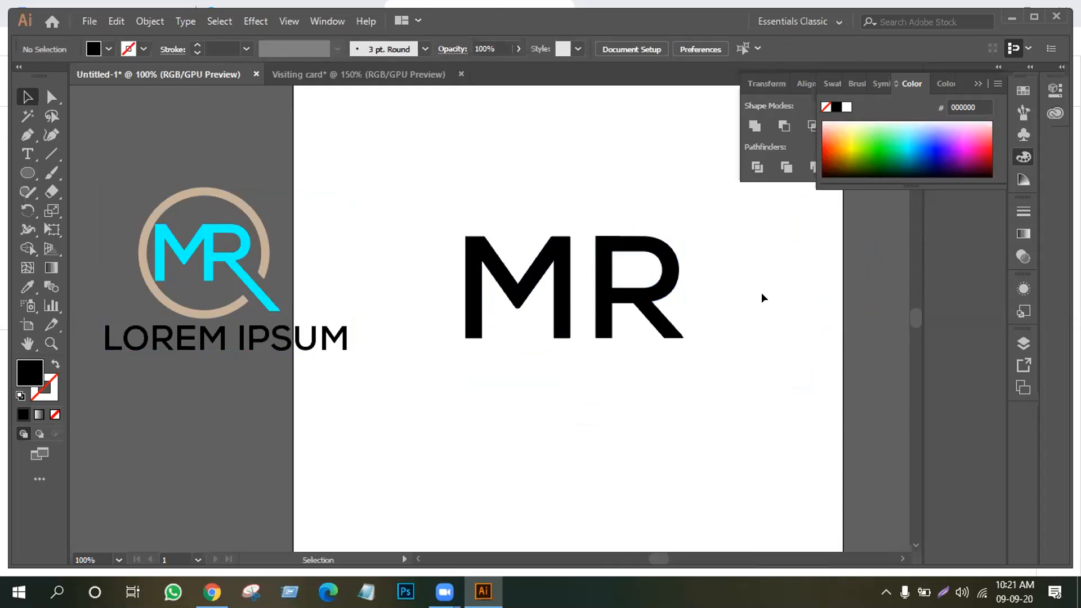
pyautogui.moveTo(604, 297); pyautogui.dragTo(560, 297)
pyautogui.press('Up')
pyautogui.click(547, 220)
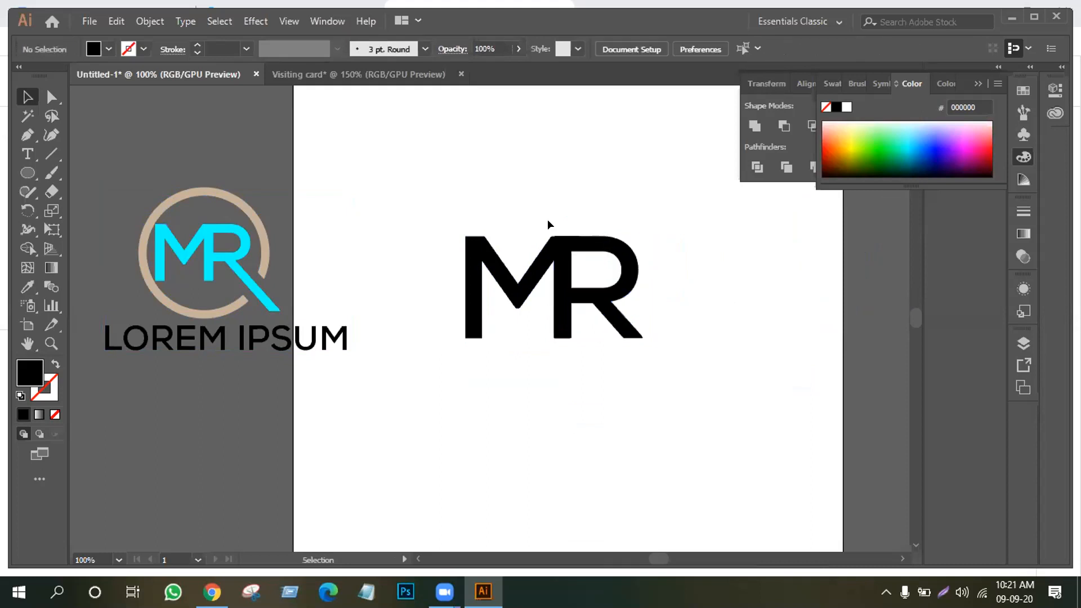
pyautogui.moveTo(472, 209); pyautogui.dragTo(632, 390)
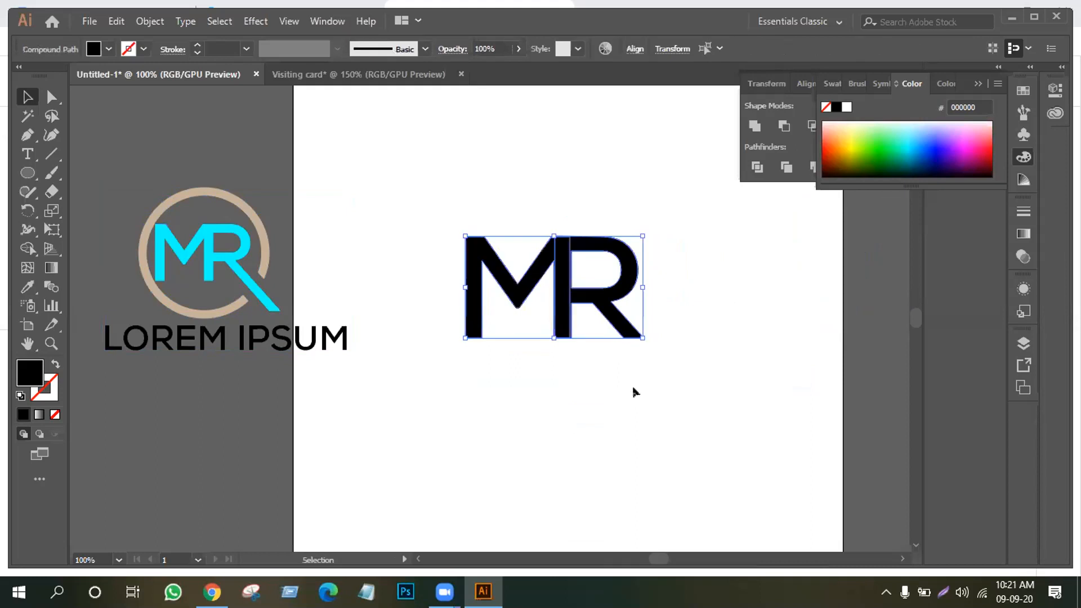
# Unite the M and R into one solid black shape and show its anchor points
pyautogui.click(755, 125)
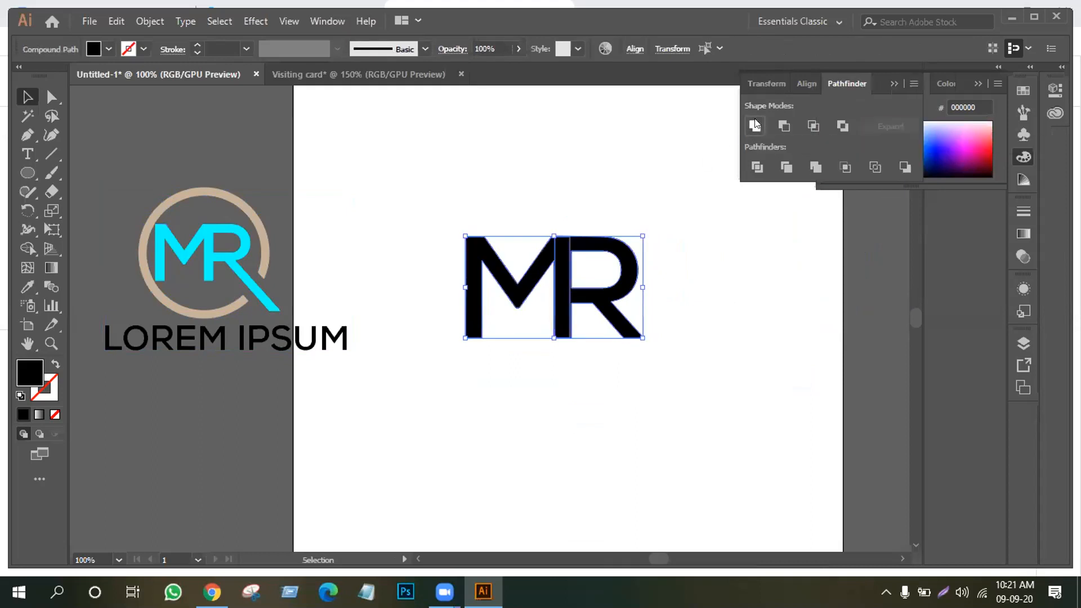
pyautogui.click(563, 384)
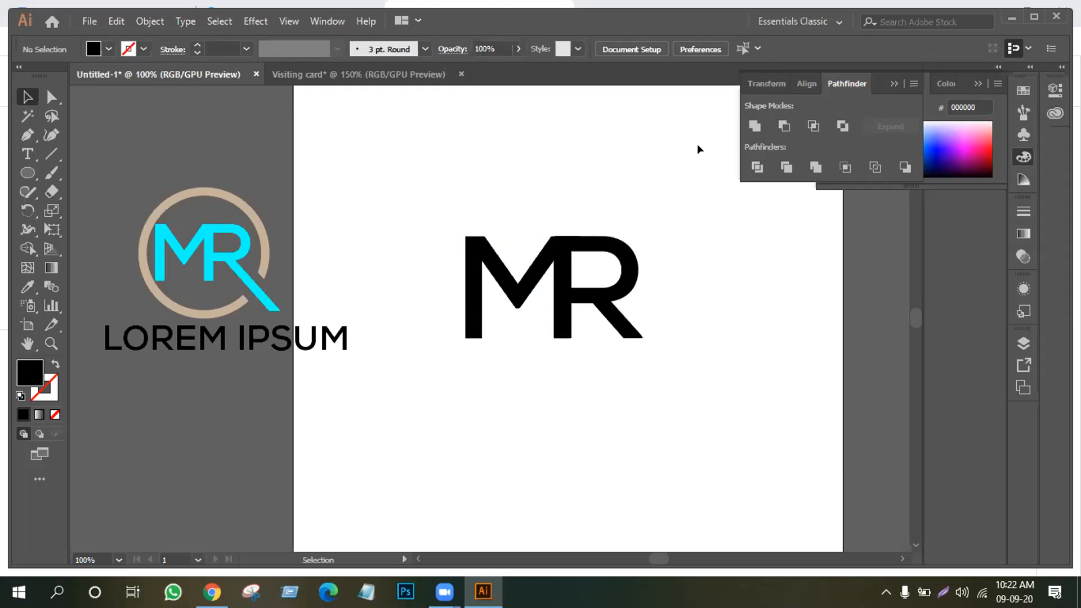
pyautogui.click(564, 287)
pyautogui.press('a')
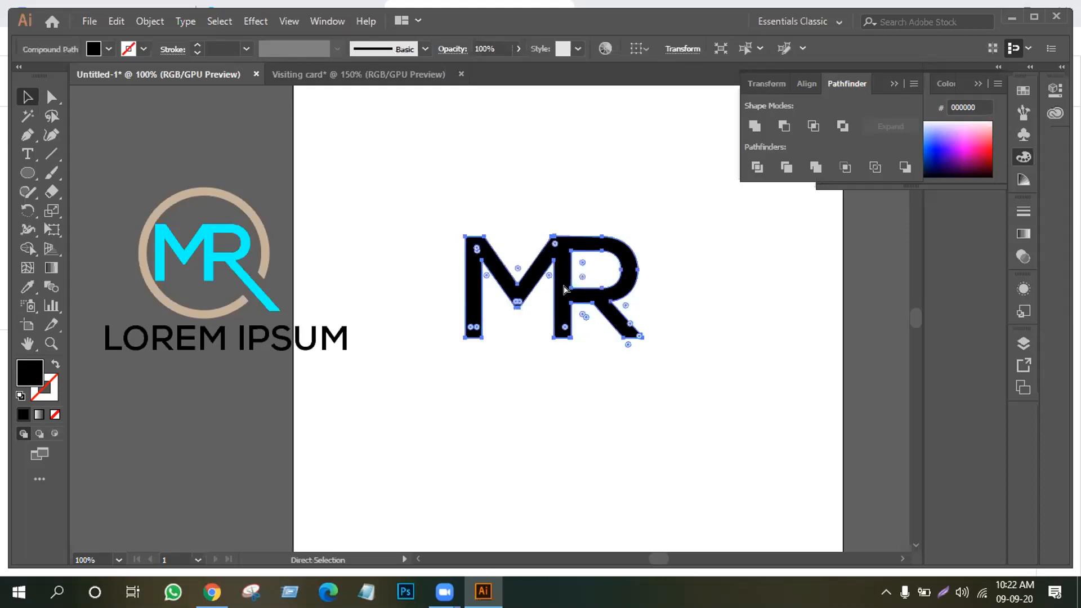
# Zoom in to inspect the letter join, zoom back out, then switch to Chrome
pyautogui.hotkey('ctrl', '=')
pyautogui.hotkey('ctrl', '=')
pyautogui.hotkey('ctrl', '=')
pyautogui.hotkey('ctrl', '=')
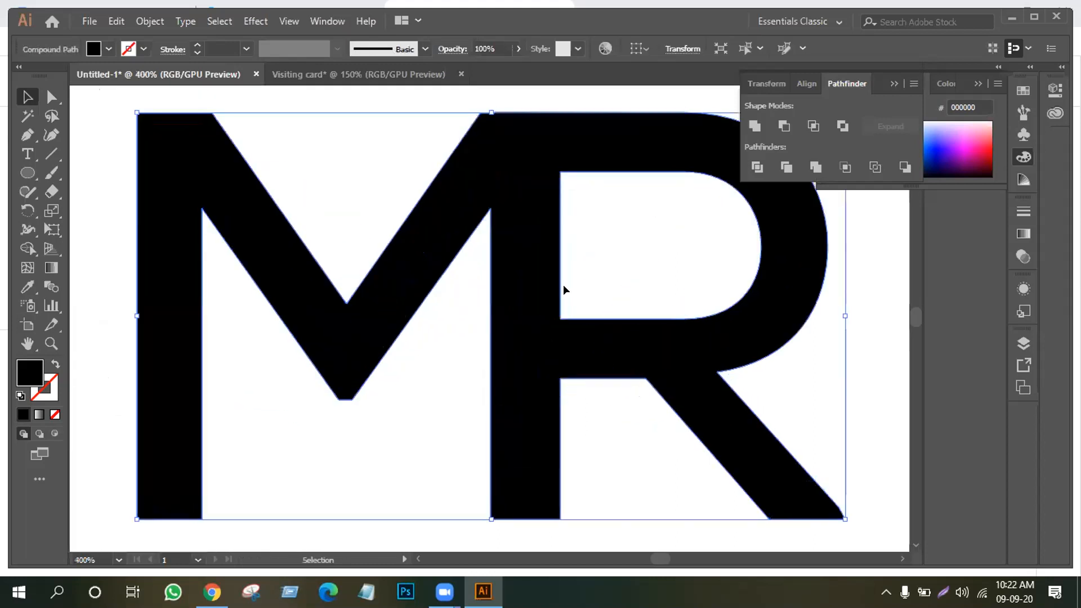
pyautogui.click(444, 397)
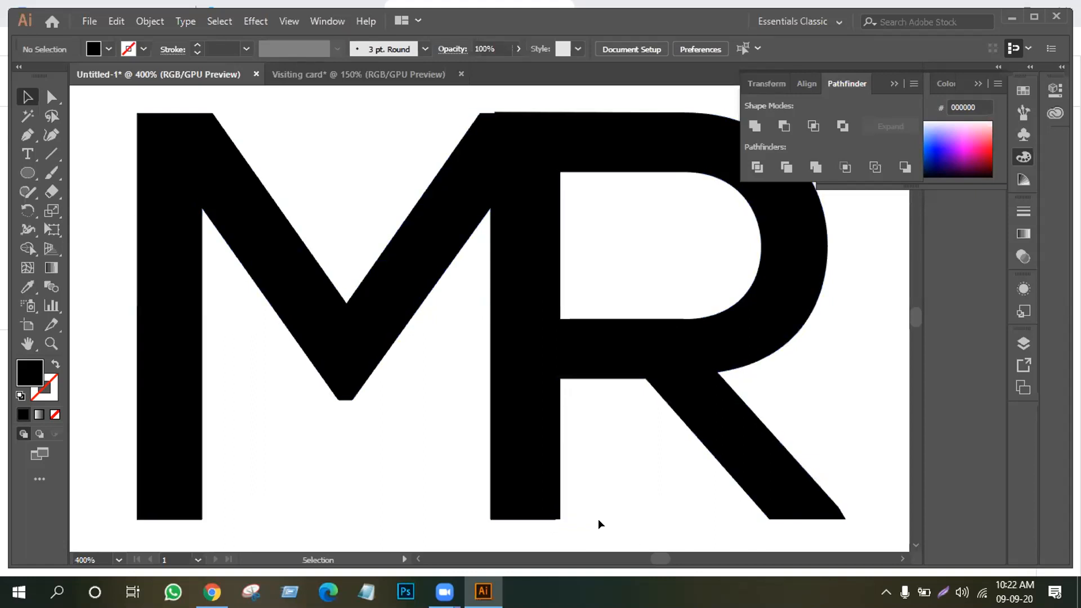
pyautogui.hotkey('ctrl', '-')
pyautogui.hotkey('ctrl', '-')
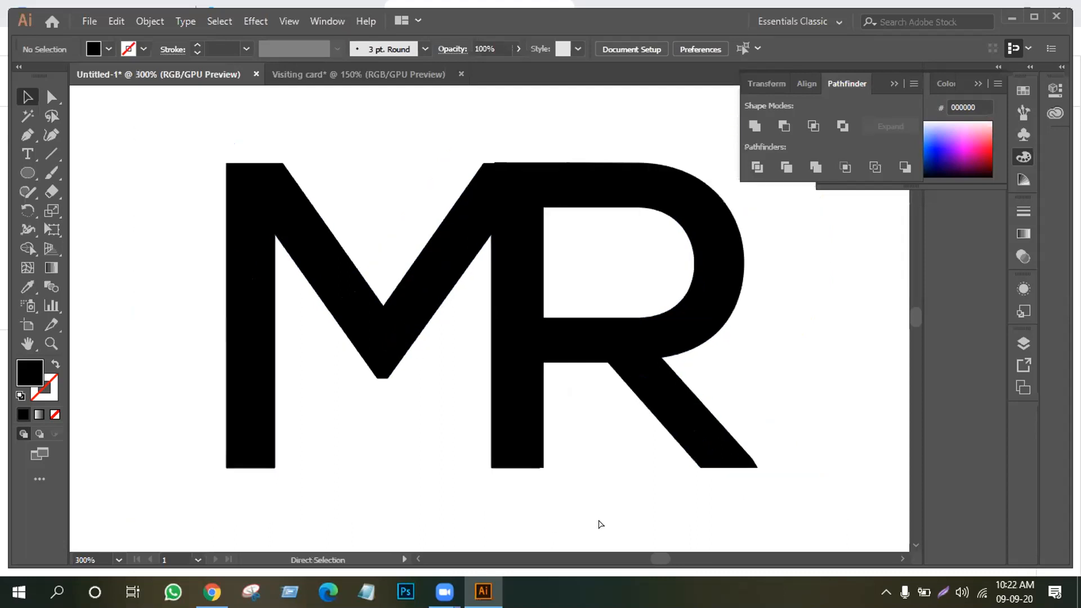
pyautogui.hotkey('ctrl', '-')
pyautogui.hotkey('ctrl', '-')
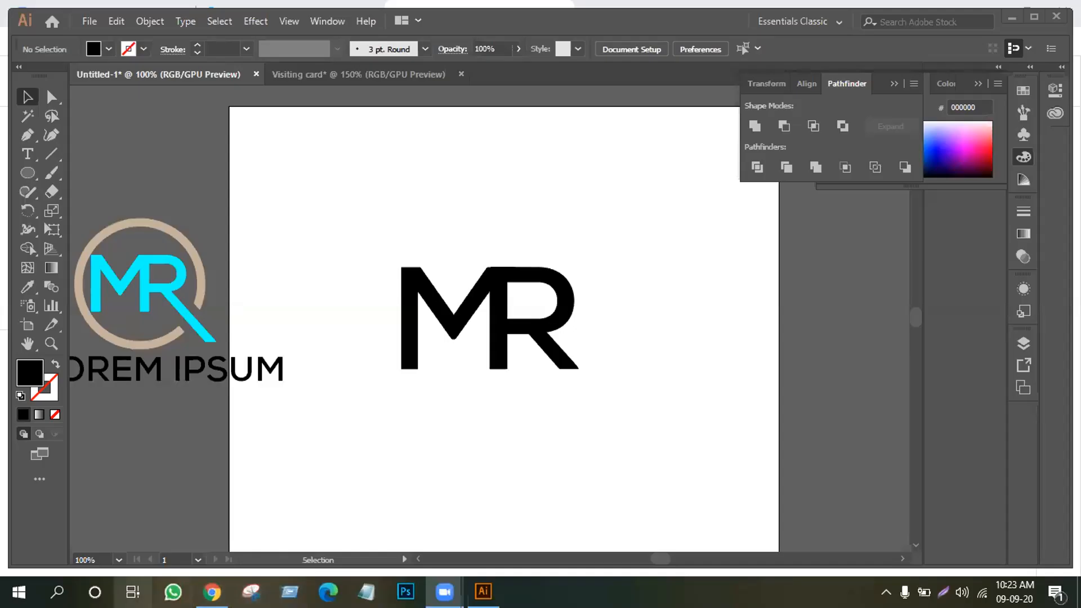
pyautogui.click(212, 592)
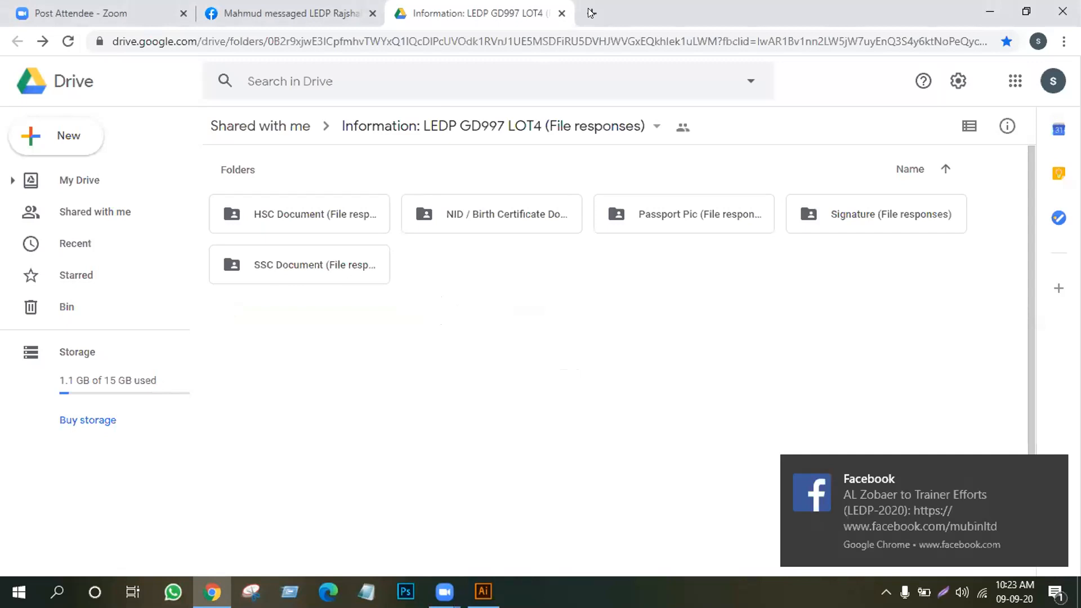
# Open a new tab, close the Facebook tab, and load 'Create a palette - Coolors' from bookmarks
pyautogui.click(590, 12)
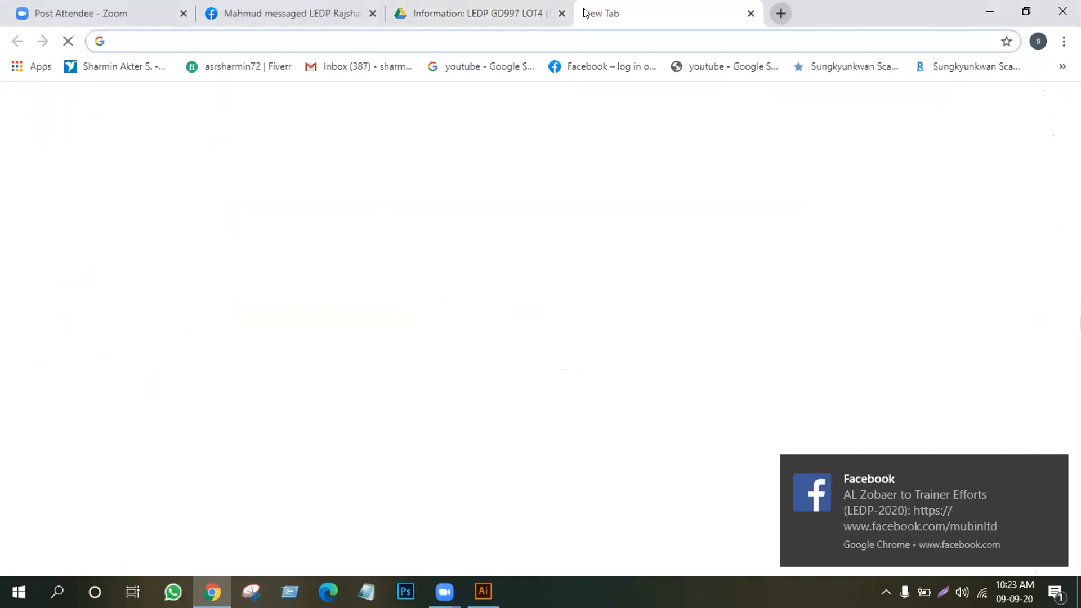
pyautogui.click(372, 13)
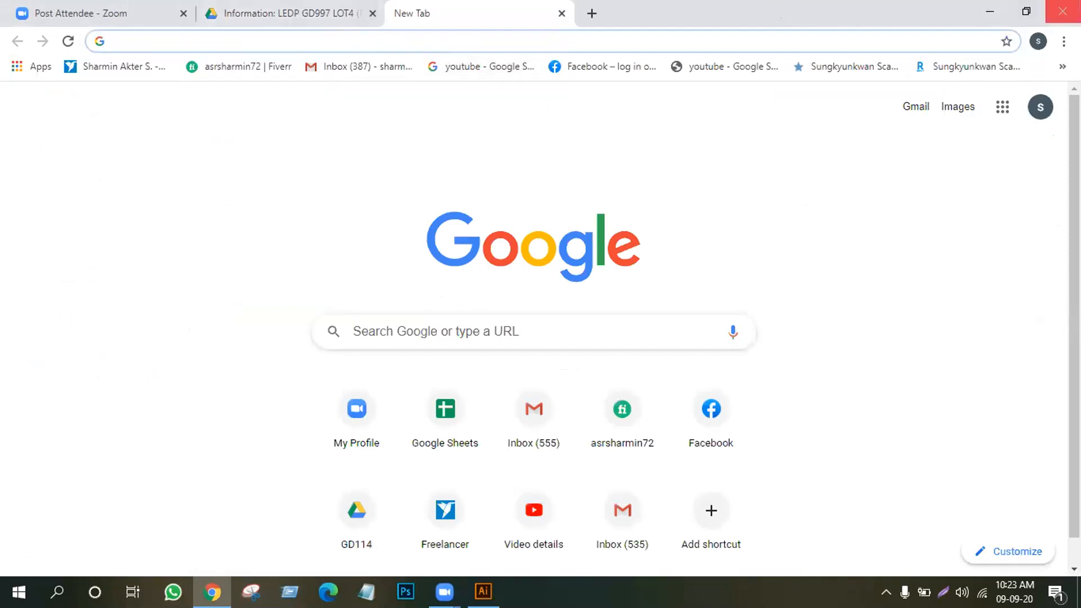
pyautogui.click(1062, 67)
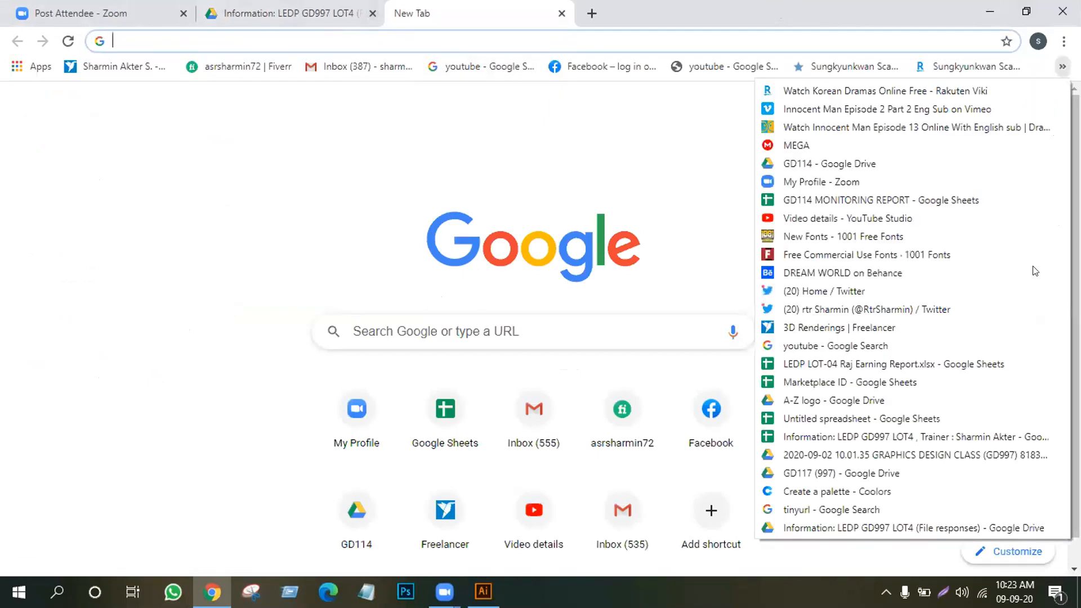
pyautogui.click(816, 492)
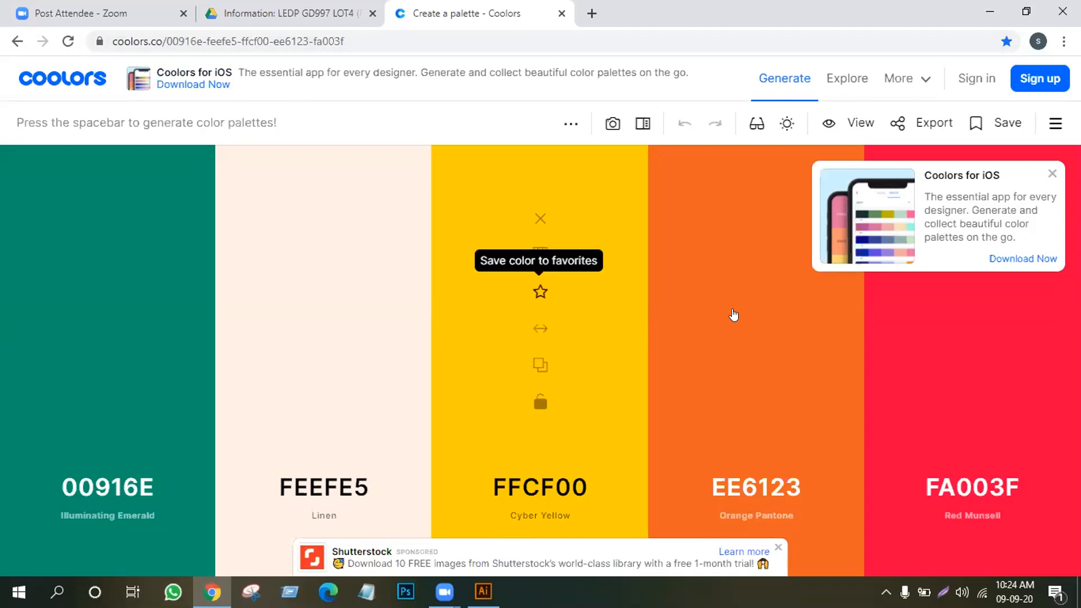
# Visit the Coolors color picker from the More tools list, then return to palette generation
pyautogui.click(927, 77)
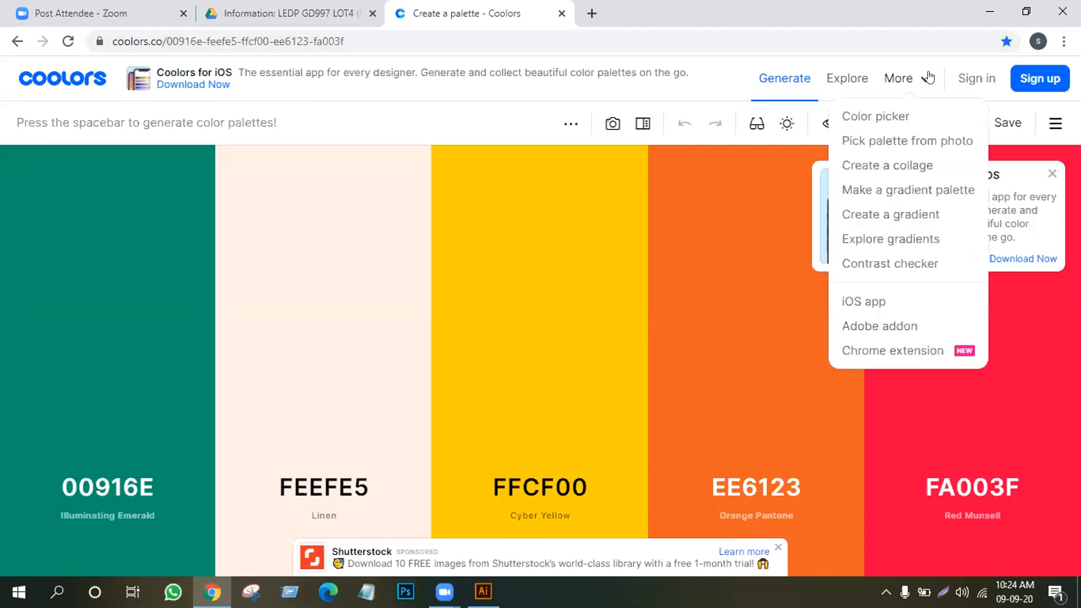
pyautogui.click(881, 120)
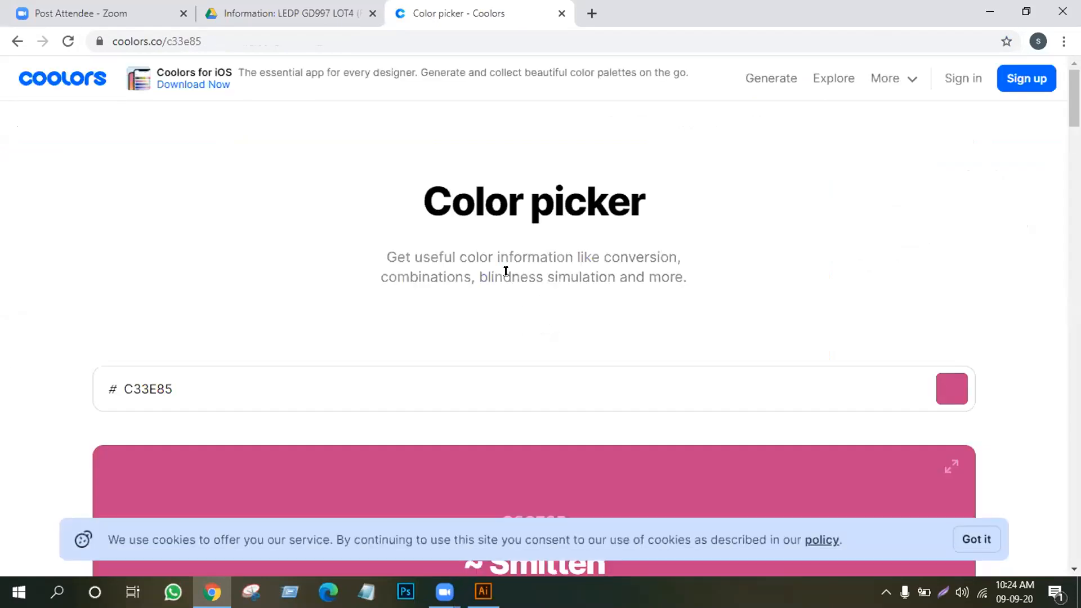
pyautogui.click(775, 82)
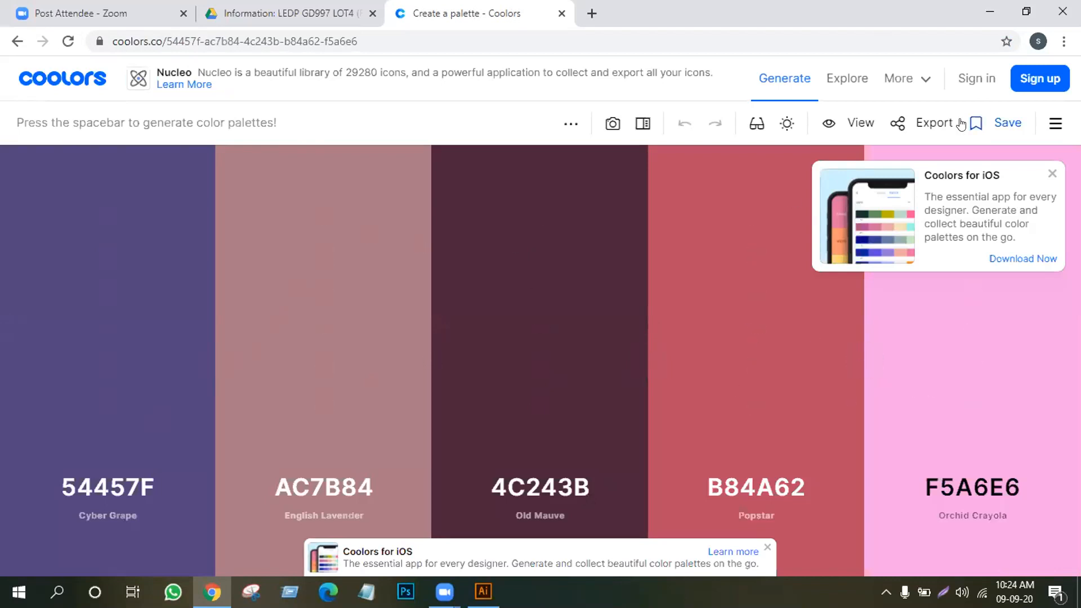
# Open then close the palette export options, and dismiss the sign-in prompt triggered by Save
pyautogui.click(922, 124)
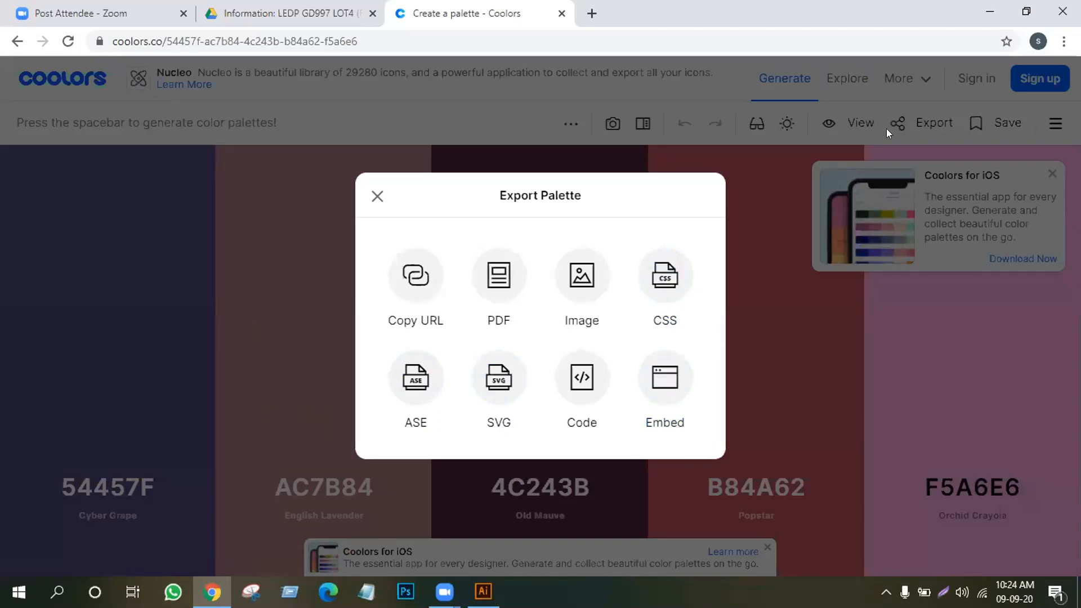
pyautogui.click(376, 196)
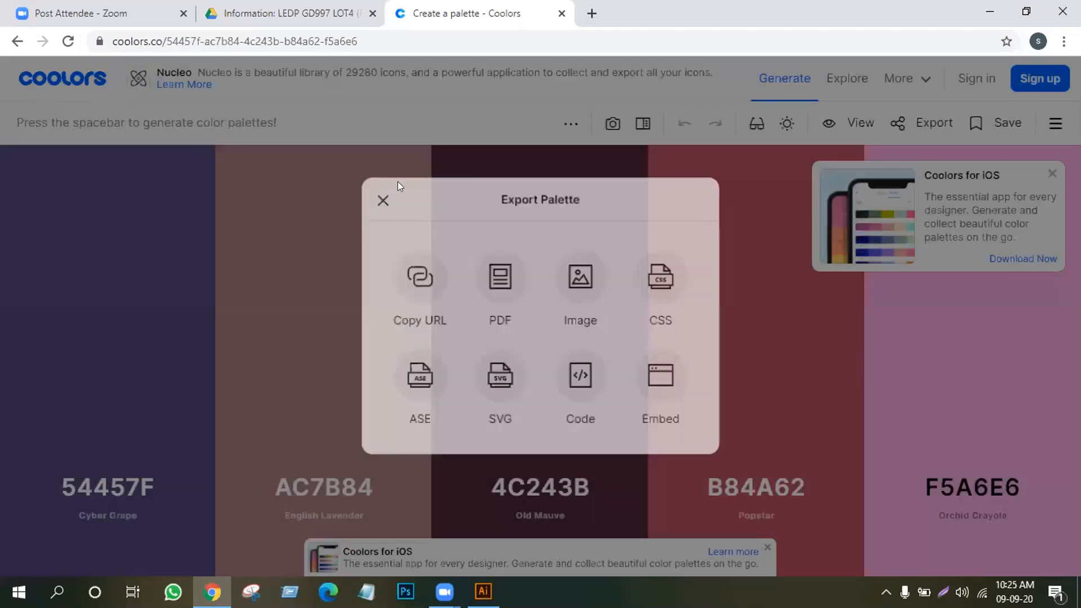
pyautogui.click(1001, 117)
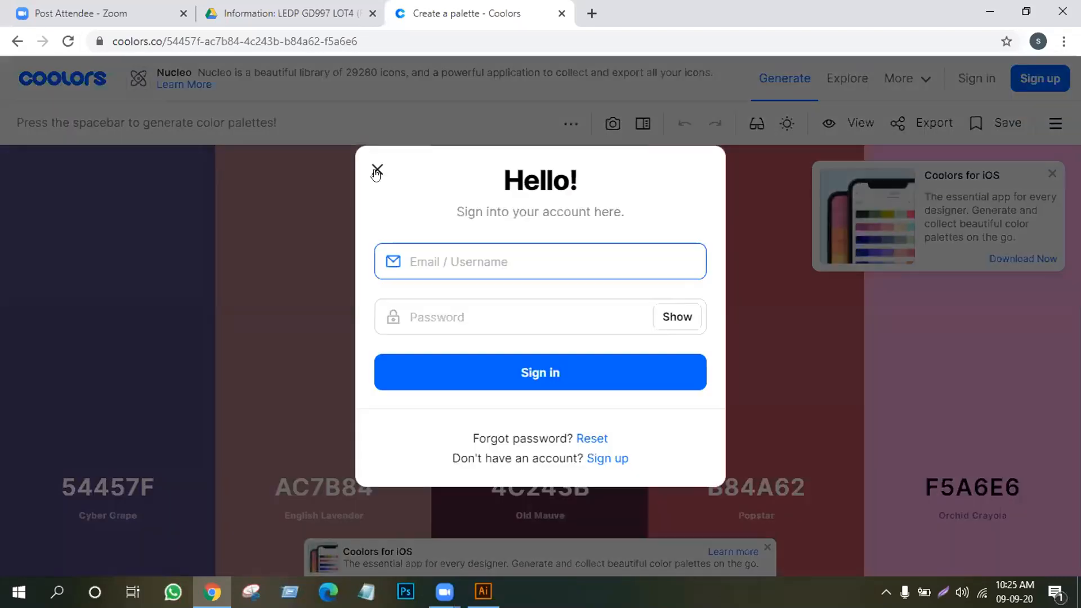
pyautogui.click(376, 171)
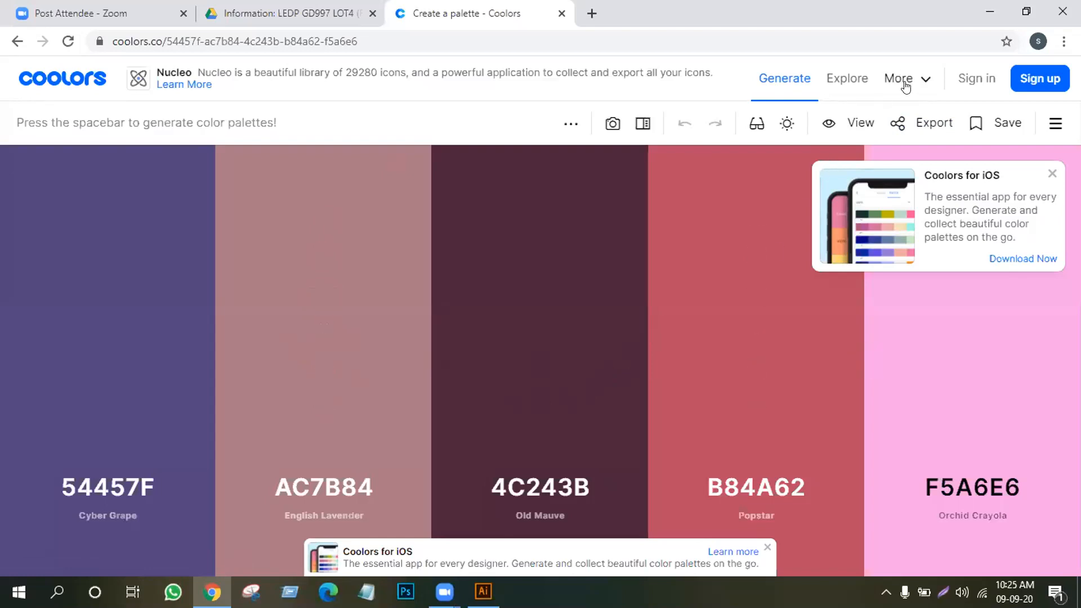
pyautogui.click(928, 82)
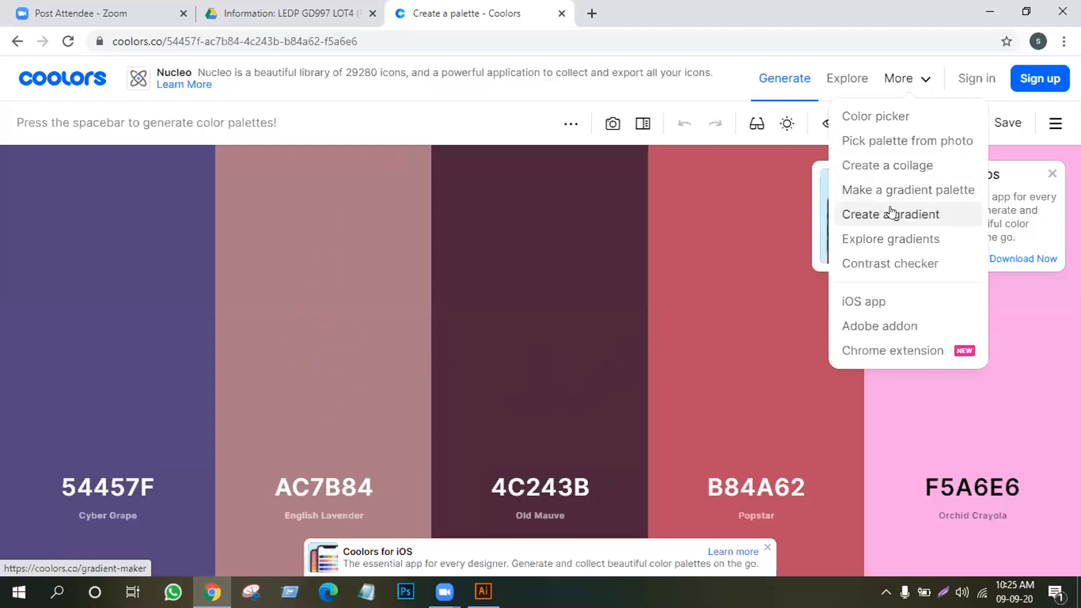
# Look at the Create a collage page, then go back to the palette
pyautogui.click(892, 169)
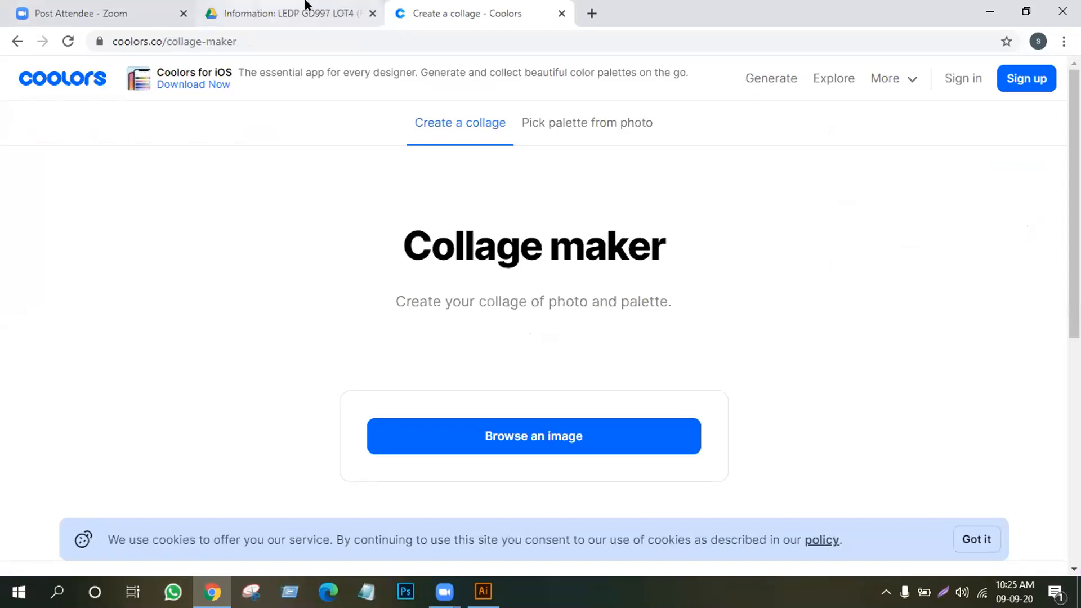
pyautogui.scroll(-8, 557, 237)
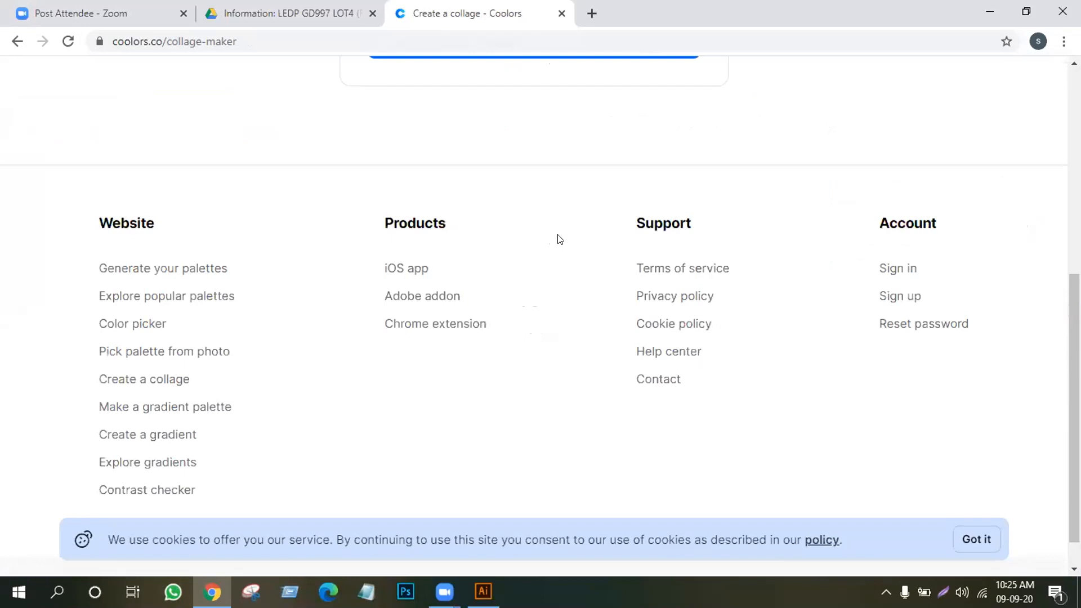
pyautogui.scroll(8, 557, 237)
pyautogui.click(17, 41)
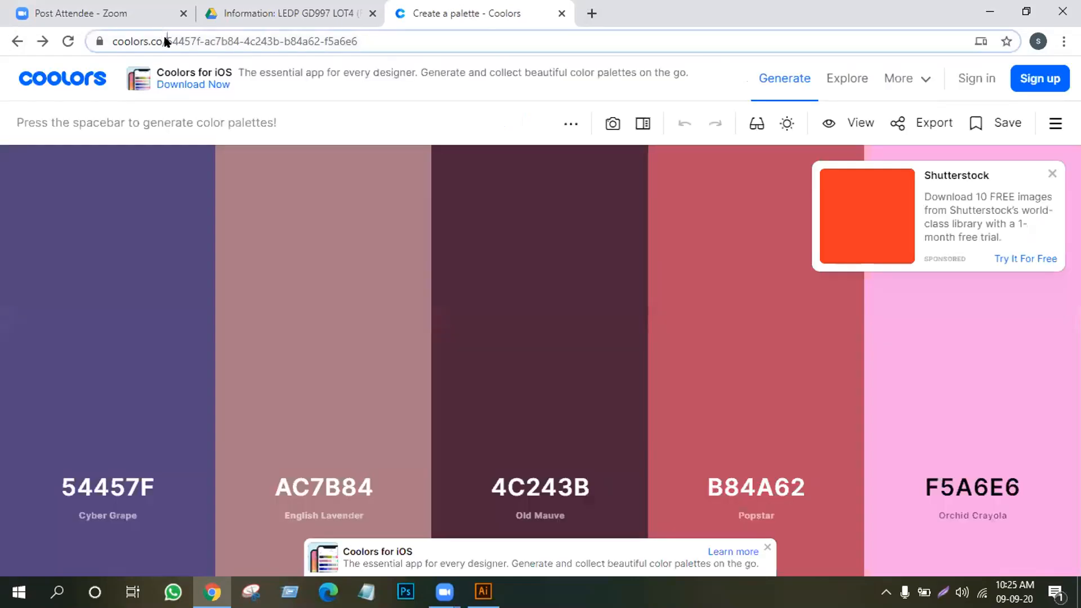
# Delete the palette code from the address bar to load the coolors.co home page
pyautogui.click(166, 41)
pyautogui.press('End')
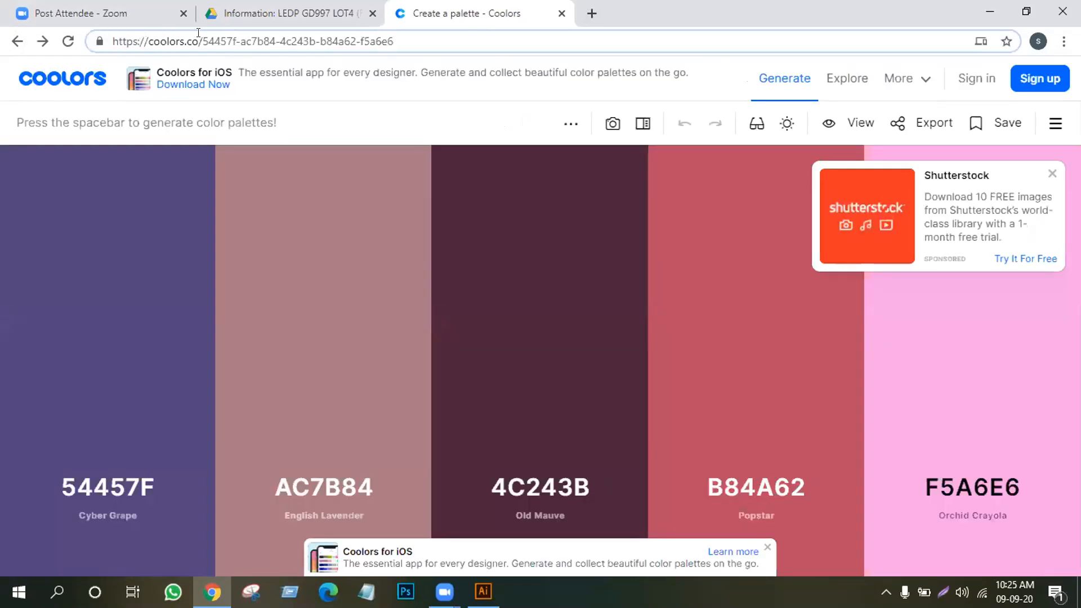
pyautogui.moveTo(195, 33); pyautogui.dragTo(450, 32)
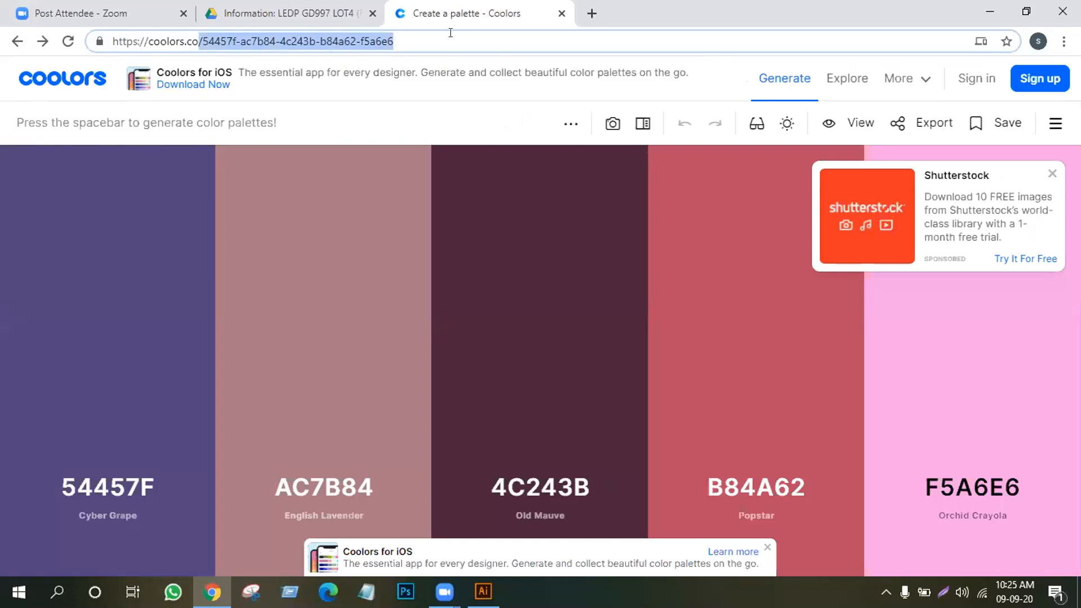
pyautogui.press('BackSpace')
pyautogui.press('Return')
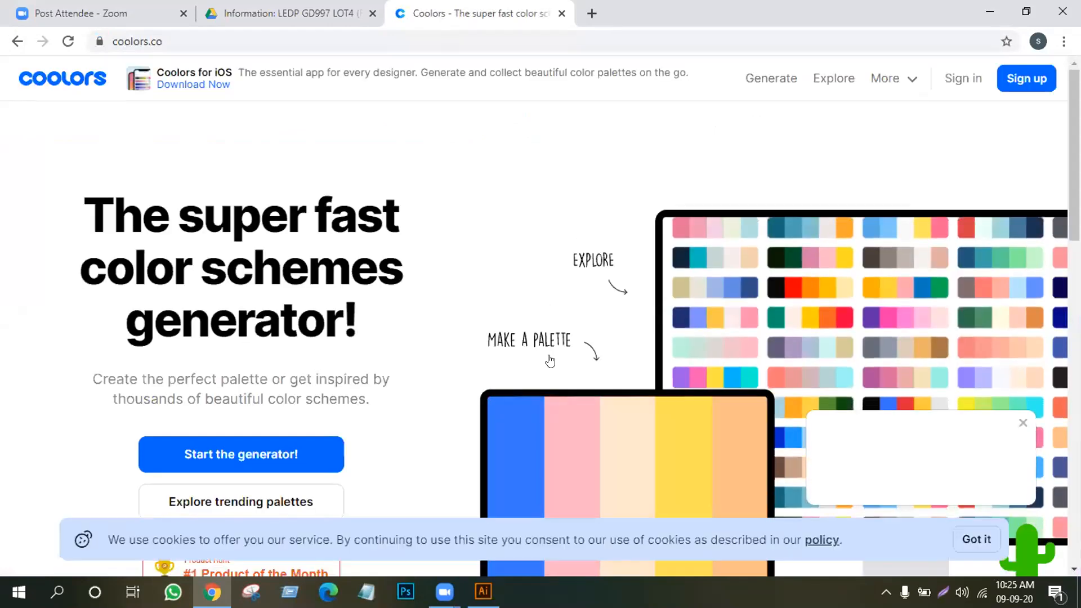
# Generate a new green palette (7BC950 to A0CCDA), then Alt+Tab back to Illustrator
pyautogui.scroll(-20, 550, 360)
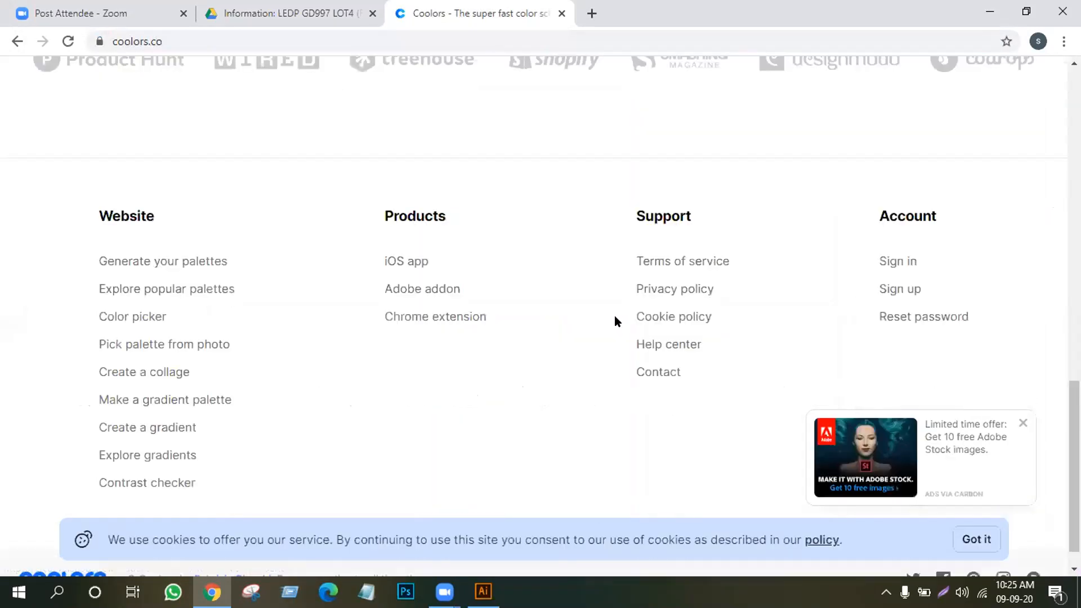
pyautogui.scroll(20, 615, 320)
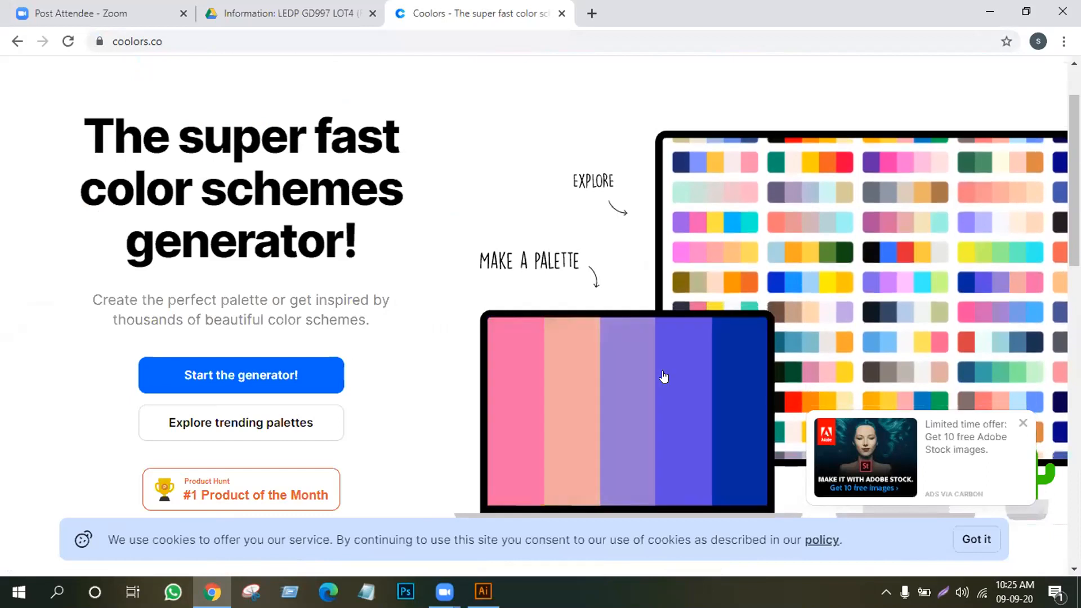
pyautogui.scroll(2, 664, 371)
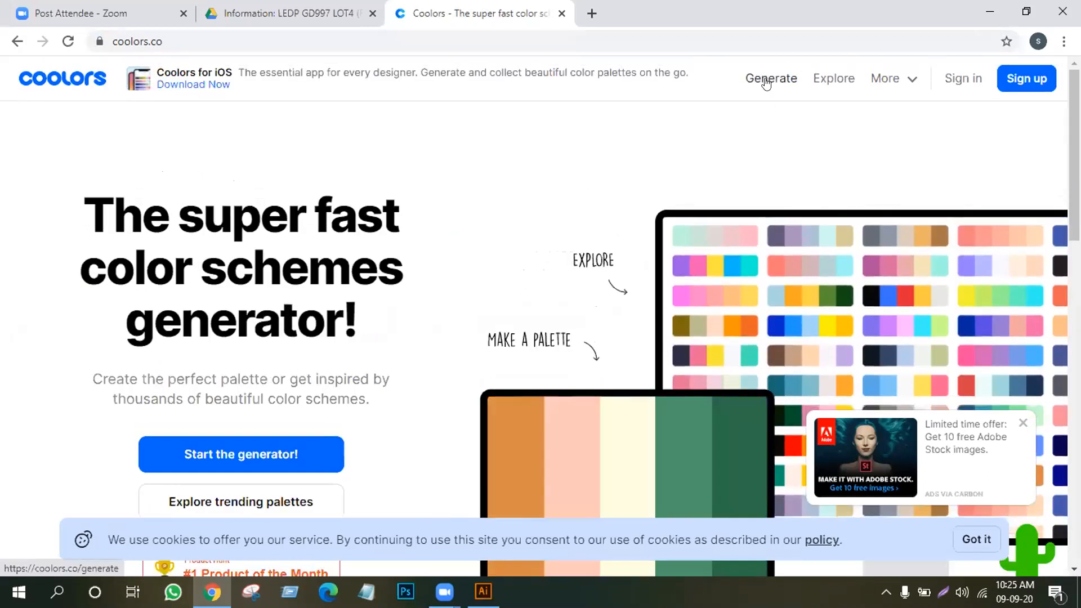
pyautogui.click(766, 83)
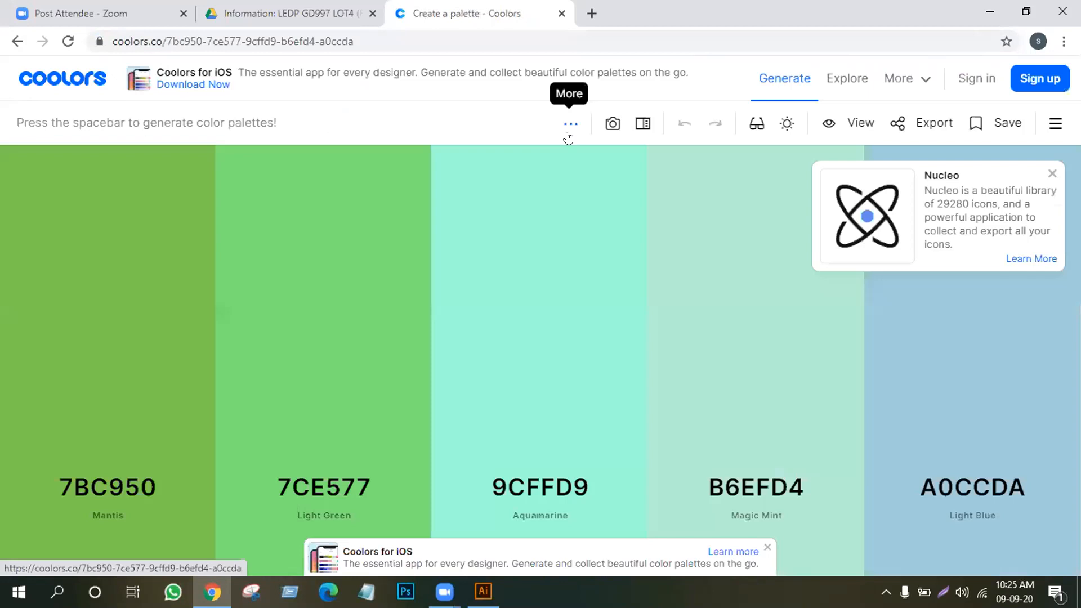
pyautogui.moveTo(575, 310)
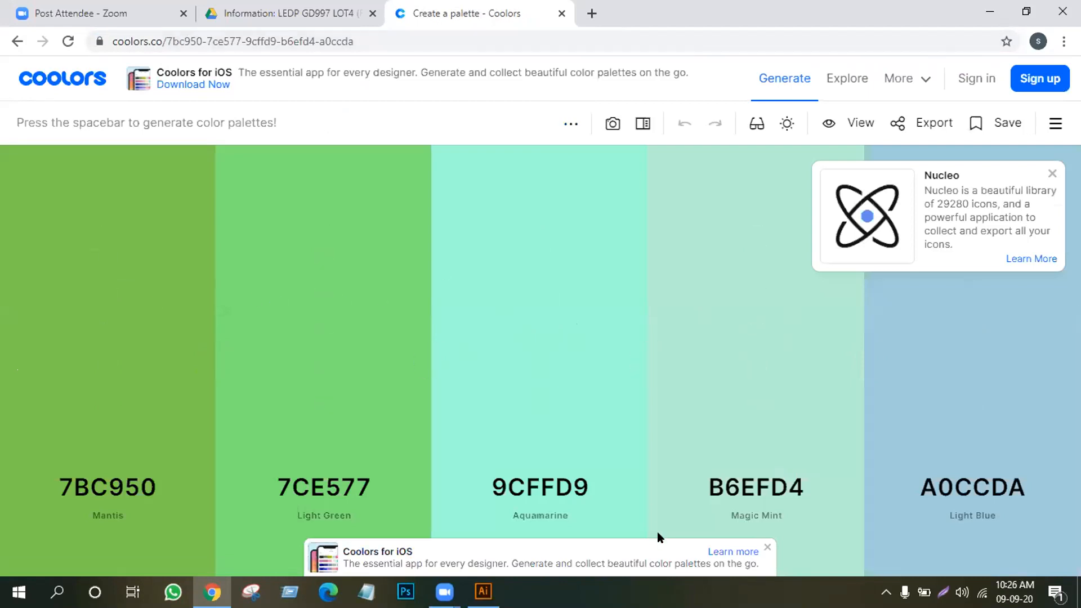
pyautogui.hotkey('alt', 'Tab')
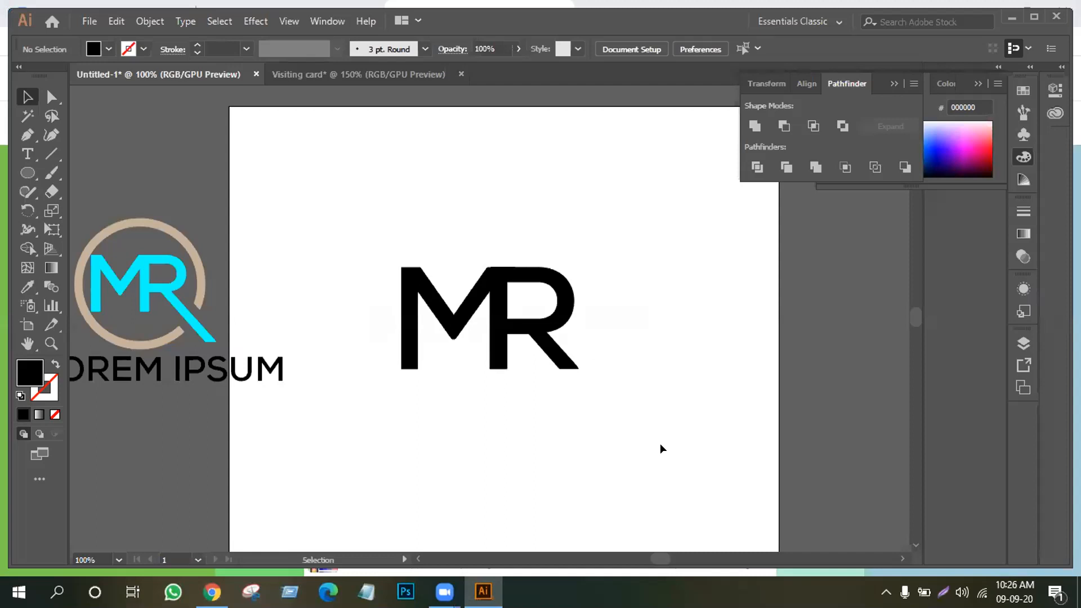
# Bring up the Open dialog and browse to the Desktop folder
pyautogui.click(91, 23)
pyautogui.click(120, 74)
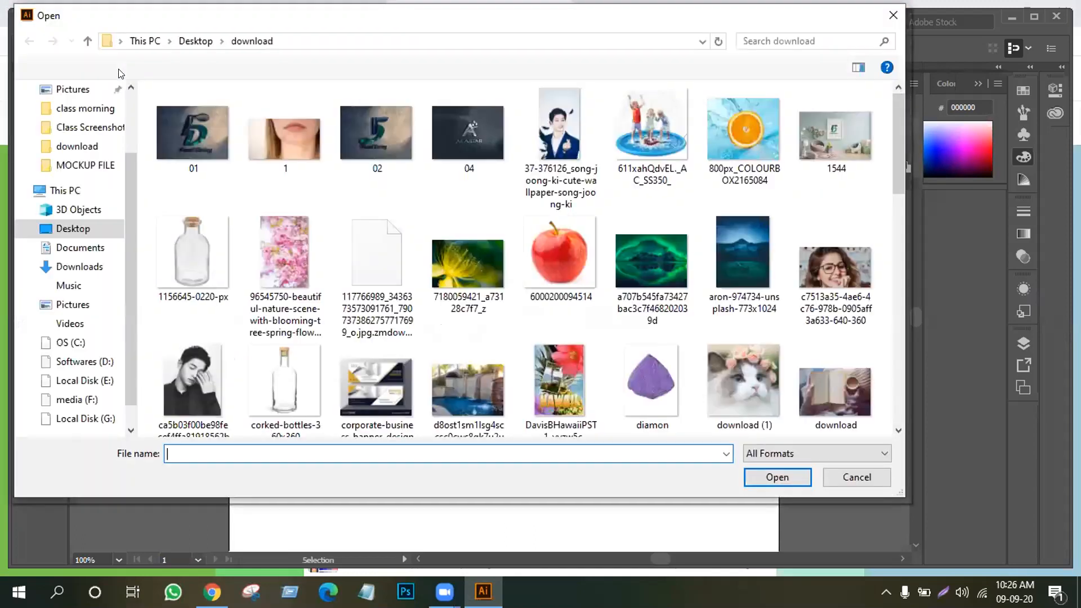
pyautogui.scroll(-10, 671, 244)
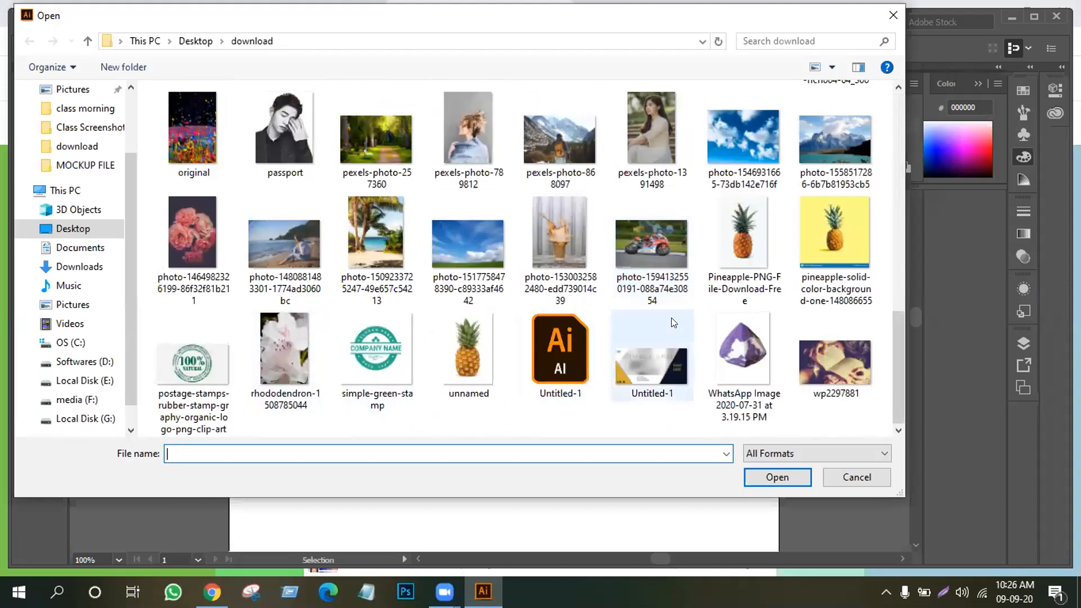
pyautogui.scroll(5, 674, 323)
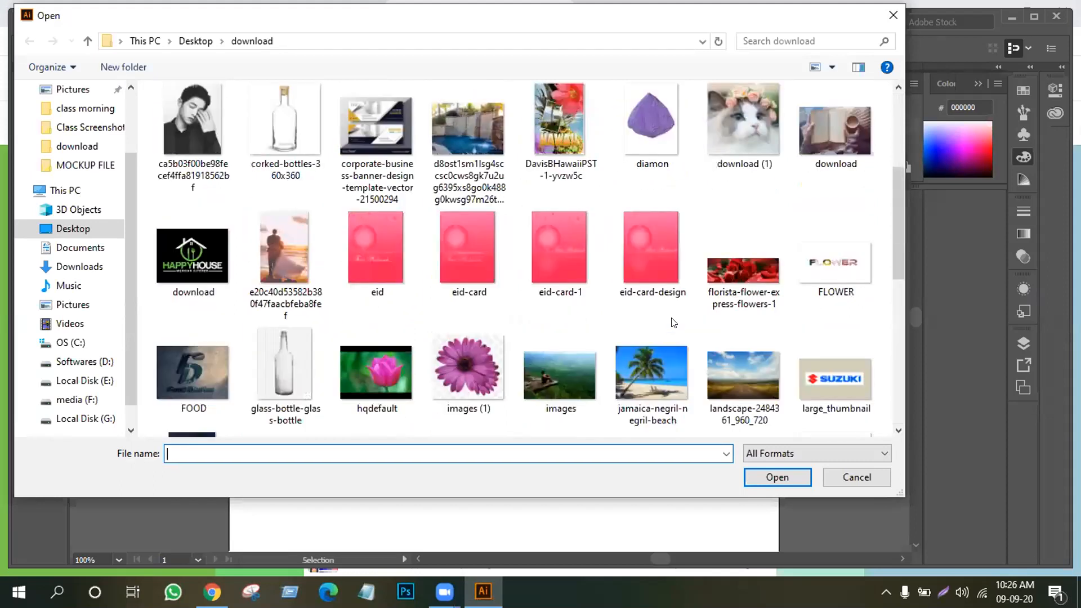
pyautogui.scroll(3, 674, 323)
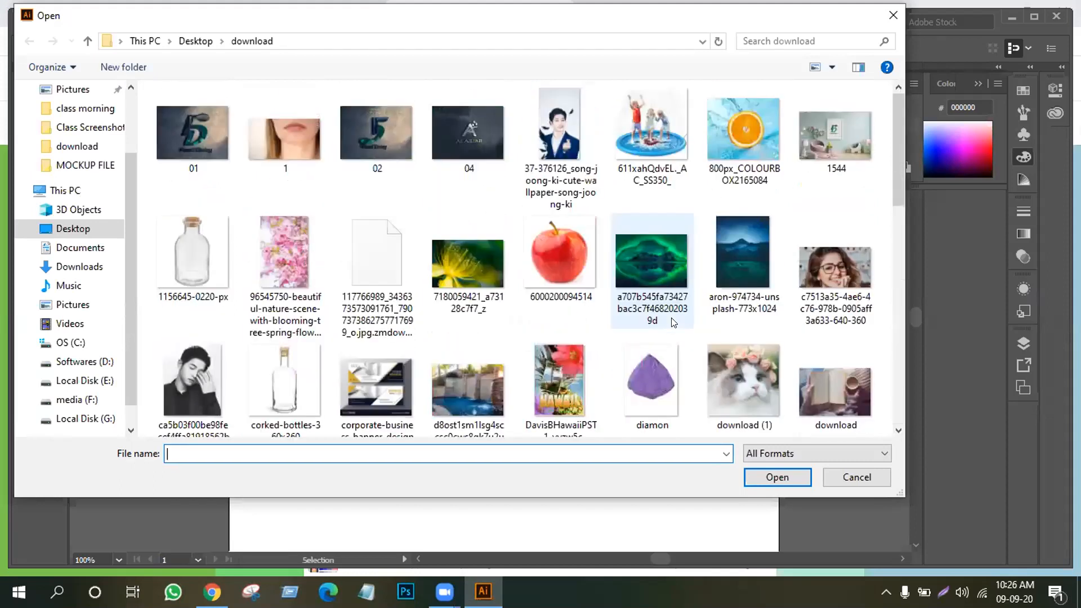
pyautogui.click(74, 227)
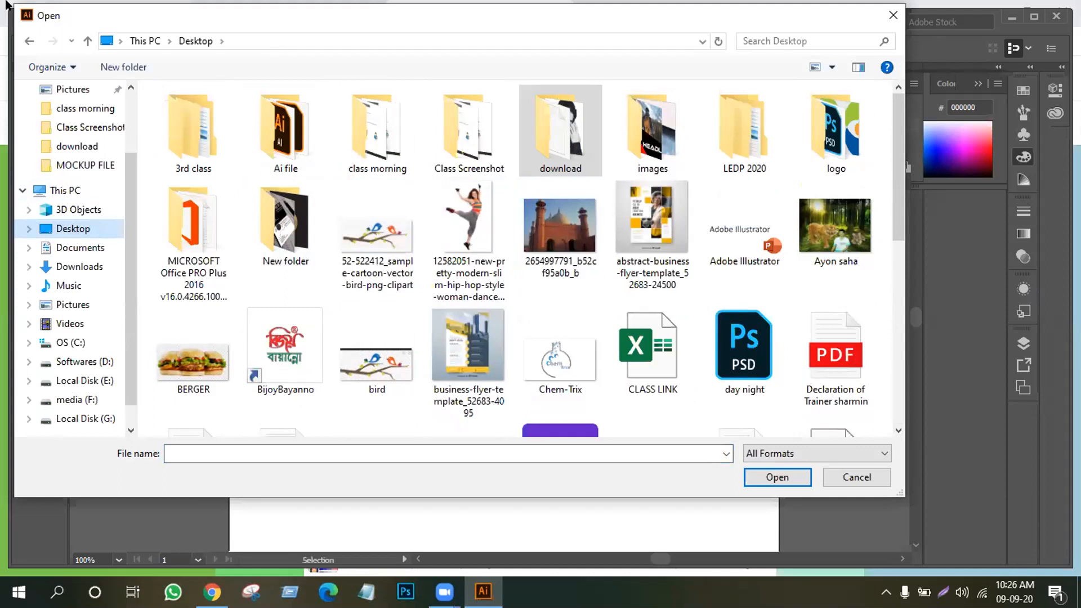
# Open 'Useful Icons And shapes.ai' and accept the newer-version import warning
pyautogui.scroll(-5, 418, 191)
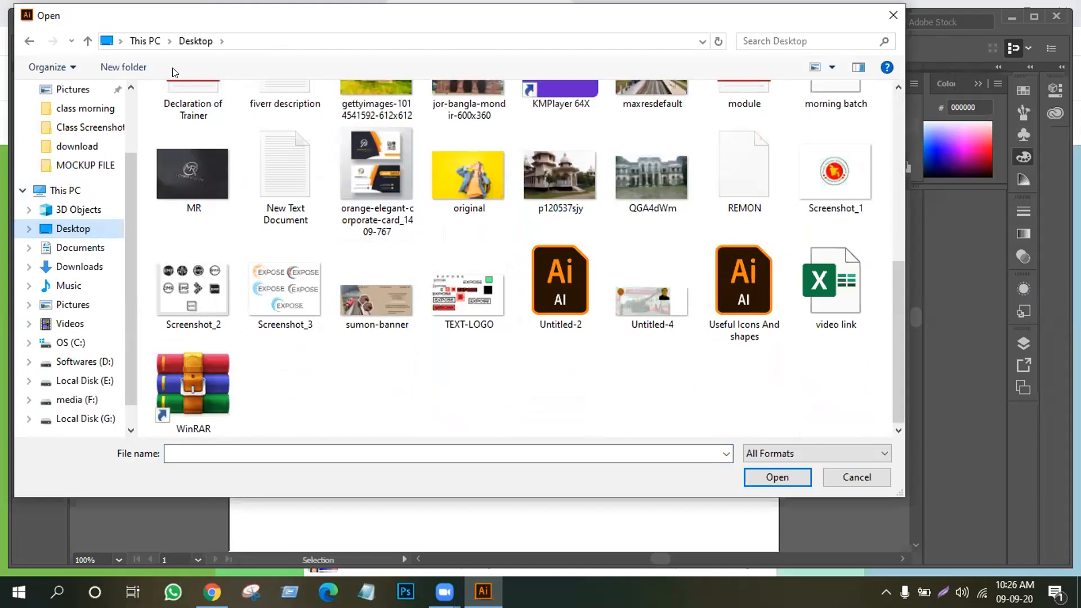
pyautogui.click(750, 272)
pyautogui.scroll(3, 685, 242)
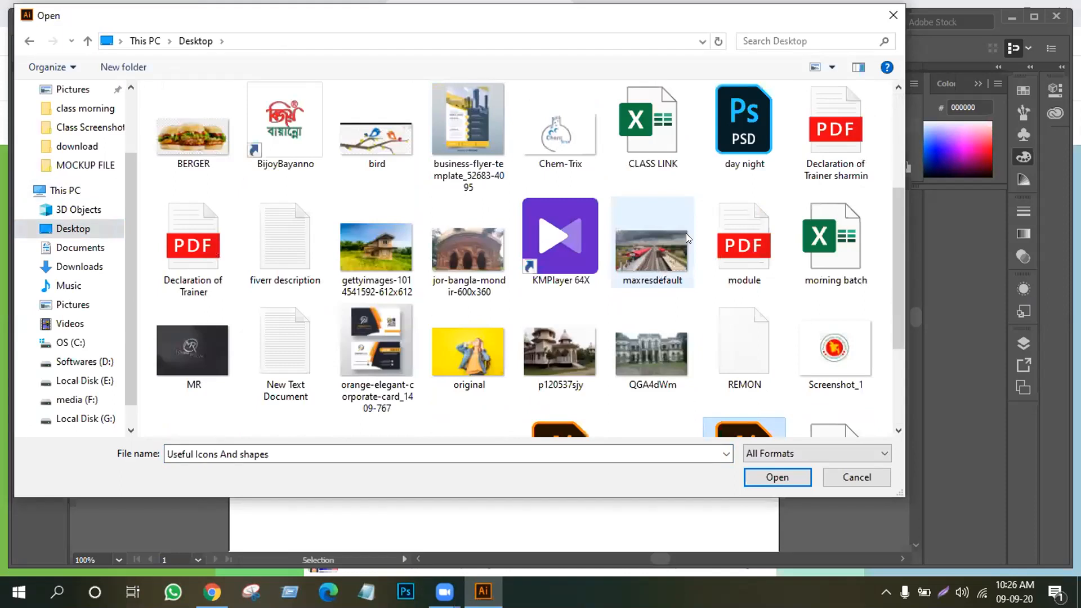
pyautogui.scroll(4, 686, 233)
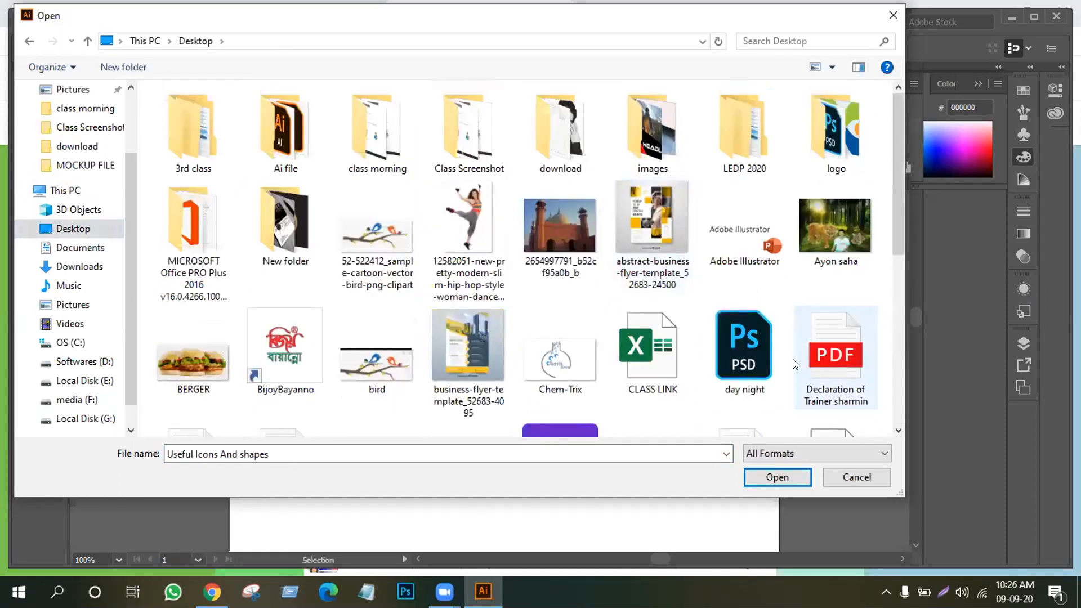
pyautogui.click(787, 475)
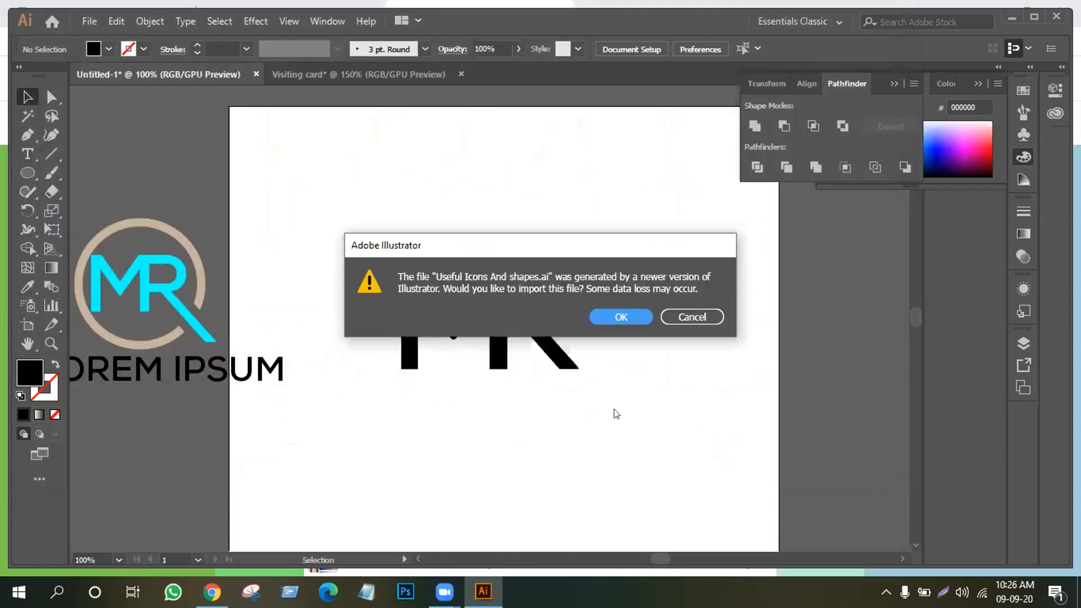
pyautogui.click(621, 316)
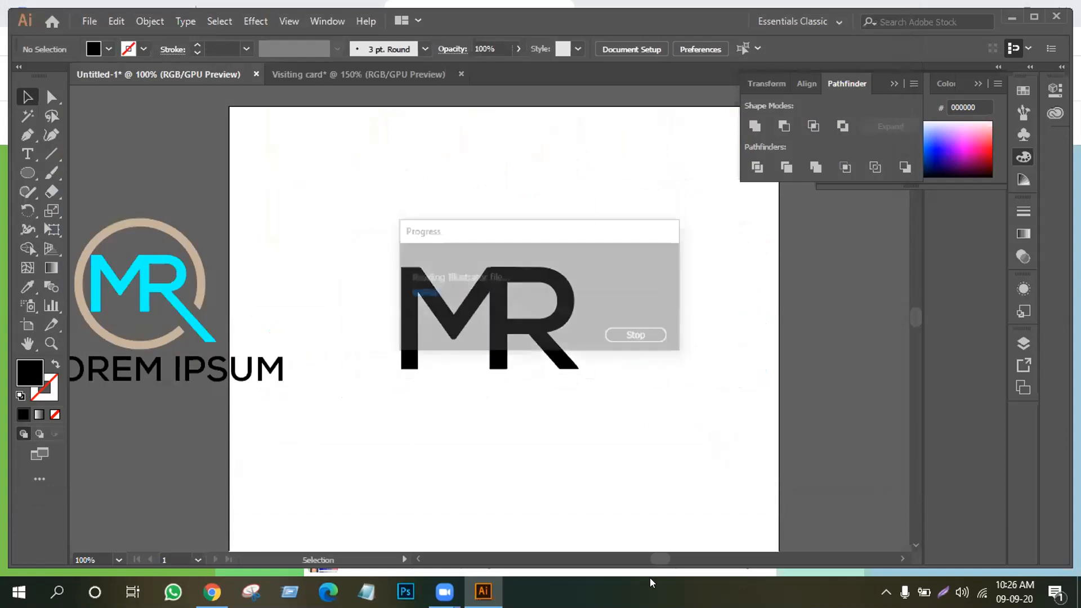
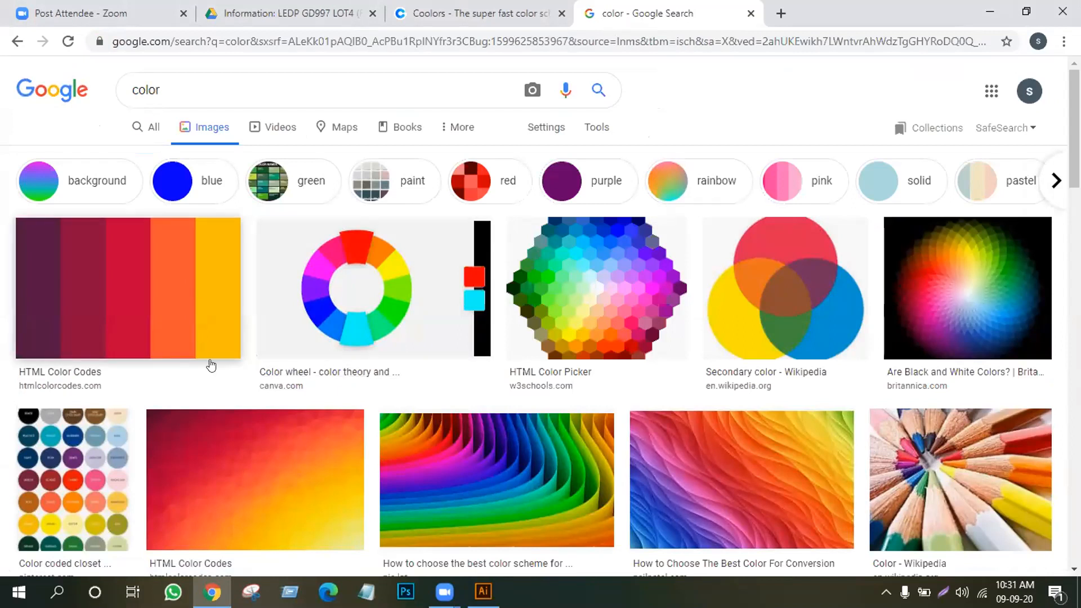
# Download the HTML Color Codes five-stripe palette image from Google Images to the Desktop as a JPEG
pyautogui.scroll(-2, 310, 385)
pyautogui.scroll(-6, 419, 397)
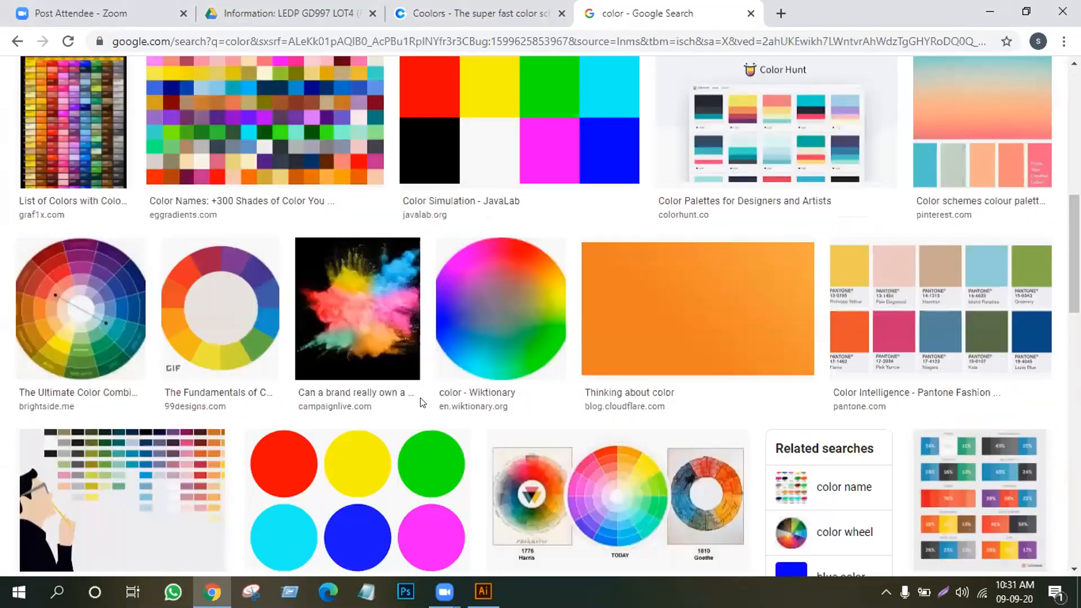
pyautogui.scroll(-1, 422, 401)
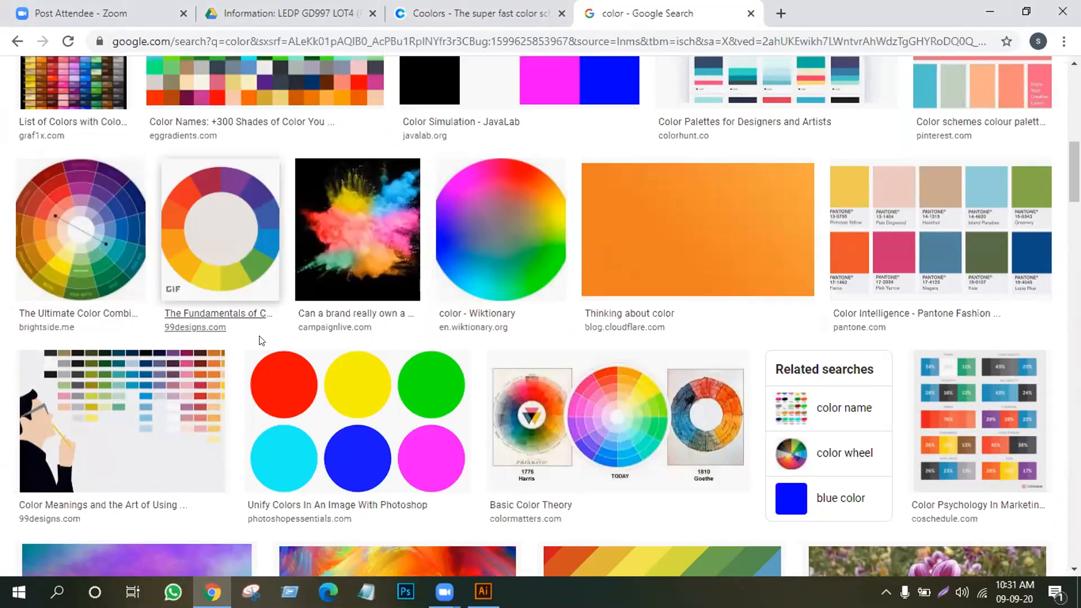
pyautogui.scroll(3, 145, 321)
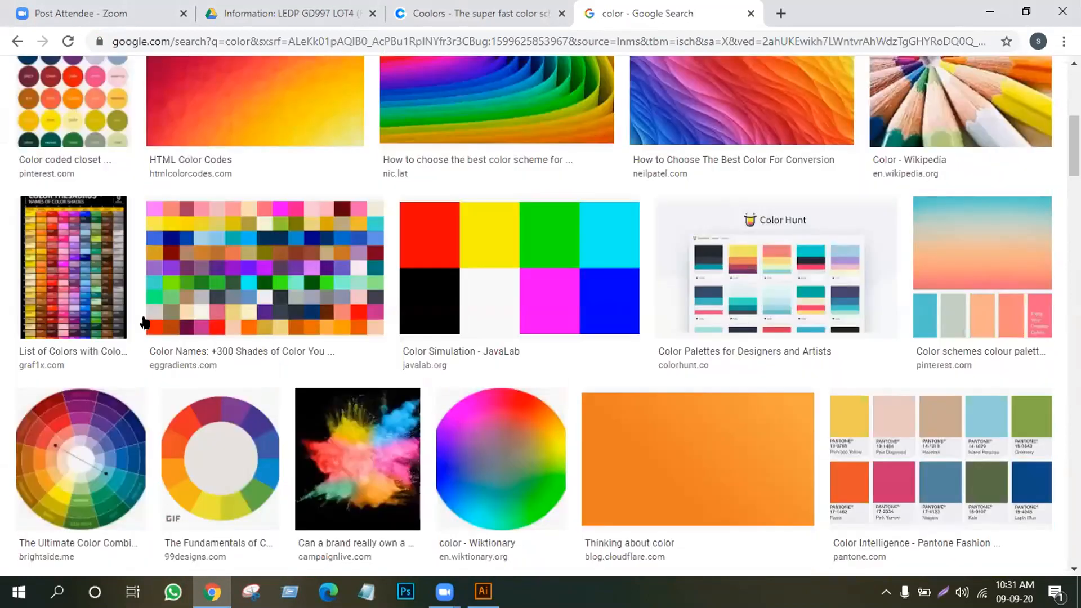
pyautogui.click(119, 139)
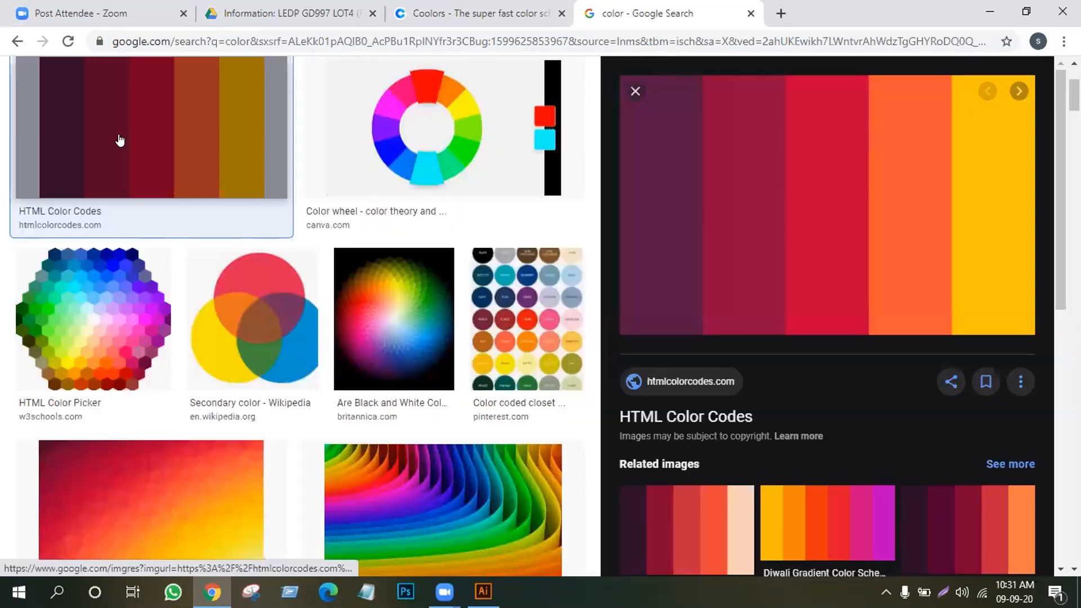
pyautogui.rightClick(767, 164)
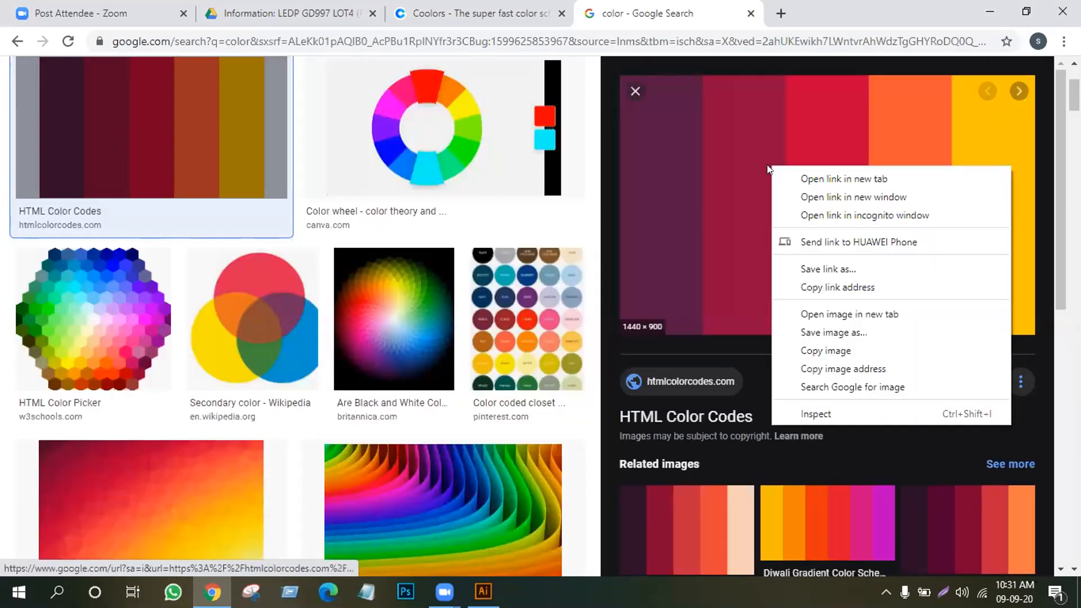
pyautogui.click(860, 332)
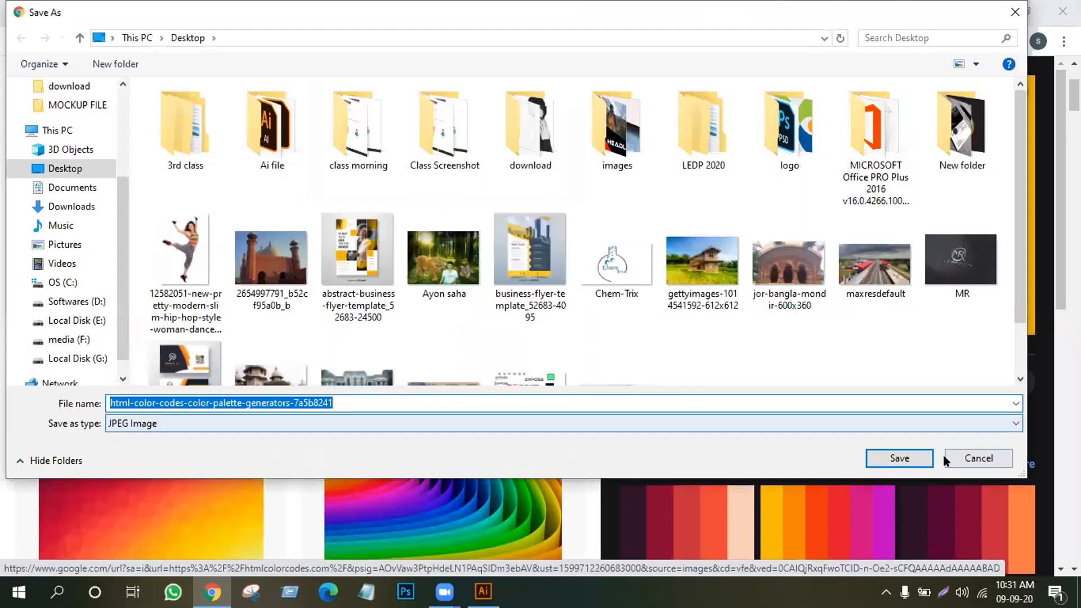
pyautogui.click(900, 459)
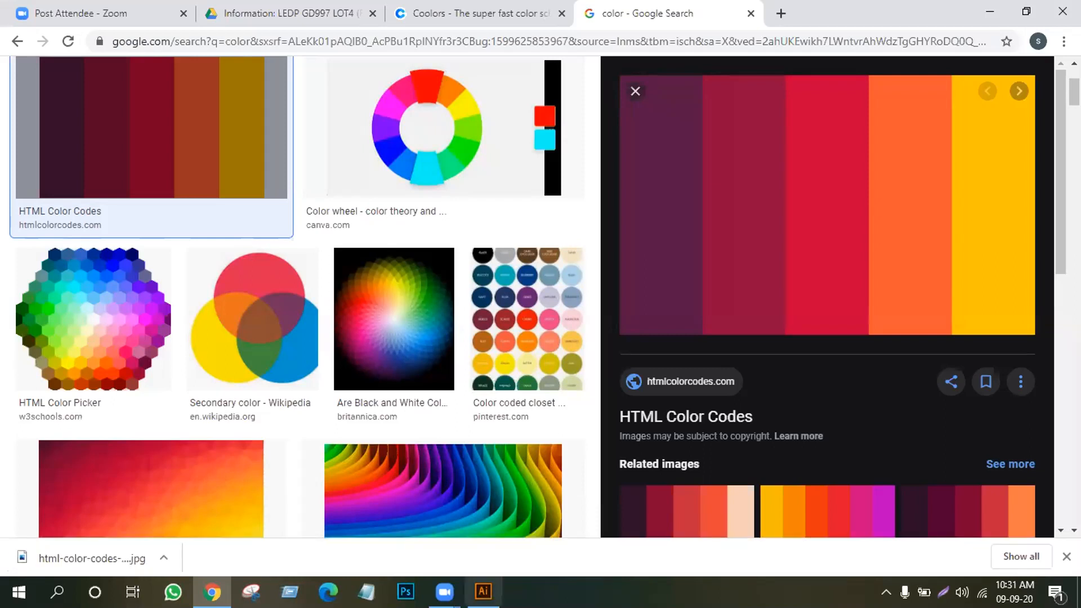
# Place the saved palette JPEG into the Illustrator document via File > Place
pyautogui.click(483, 591)
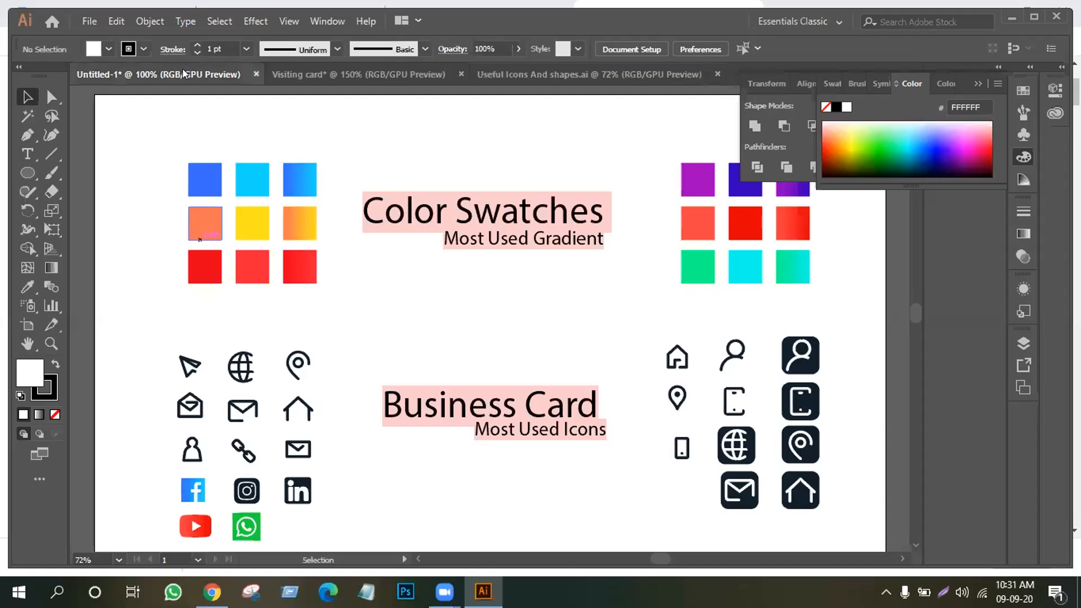
pyautogui.click(84, 20)
pyautogui.click(120, 77)
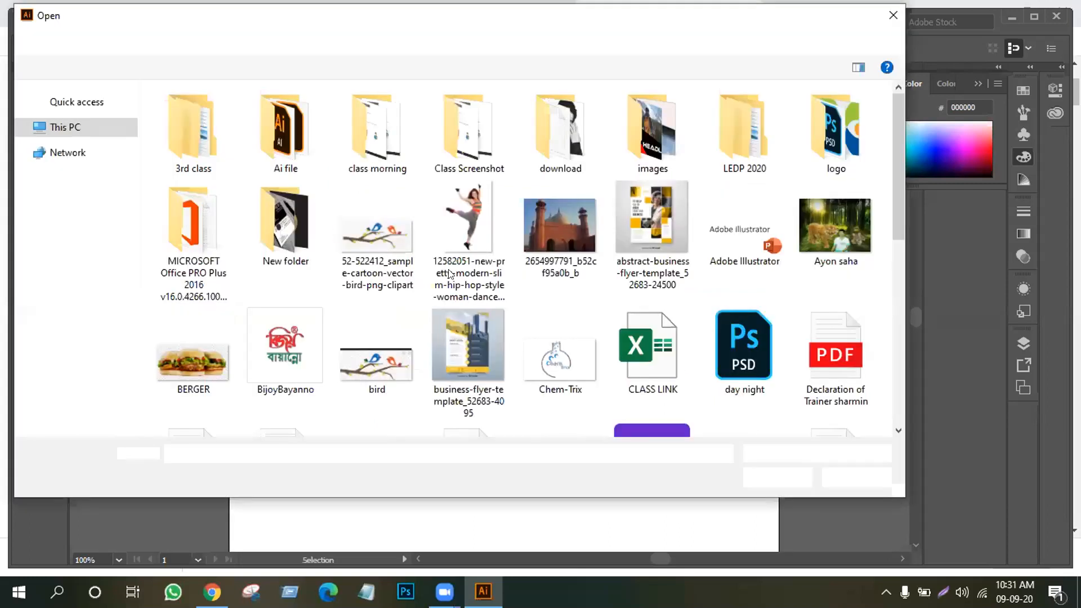
pyautogui.press('Escape')
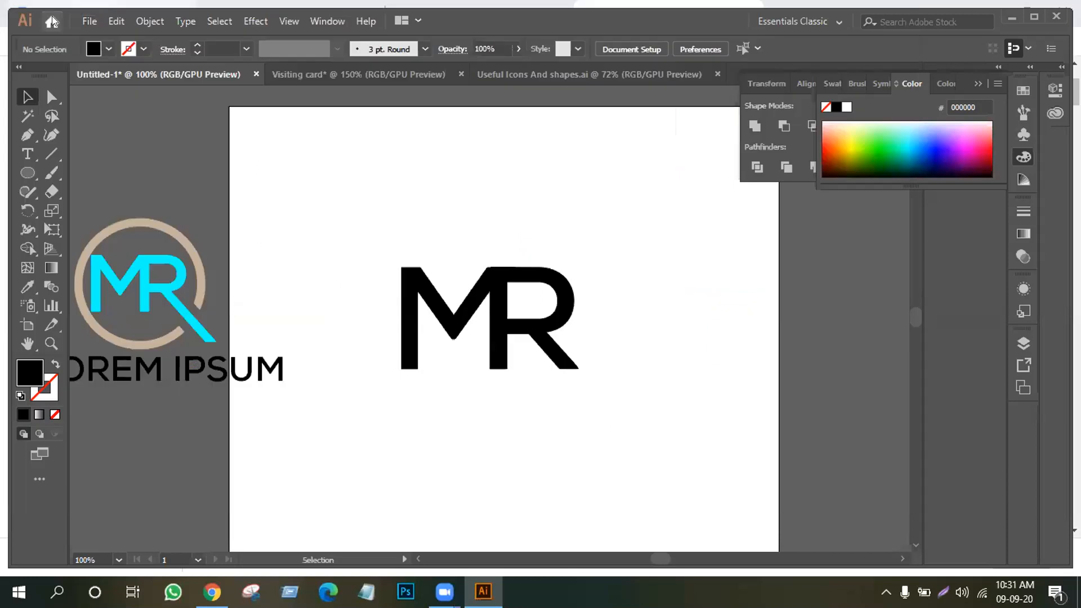
pyautogui.click(89, 21)
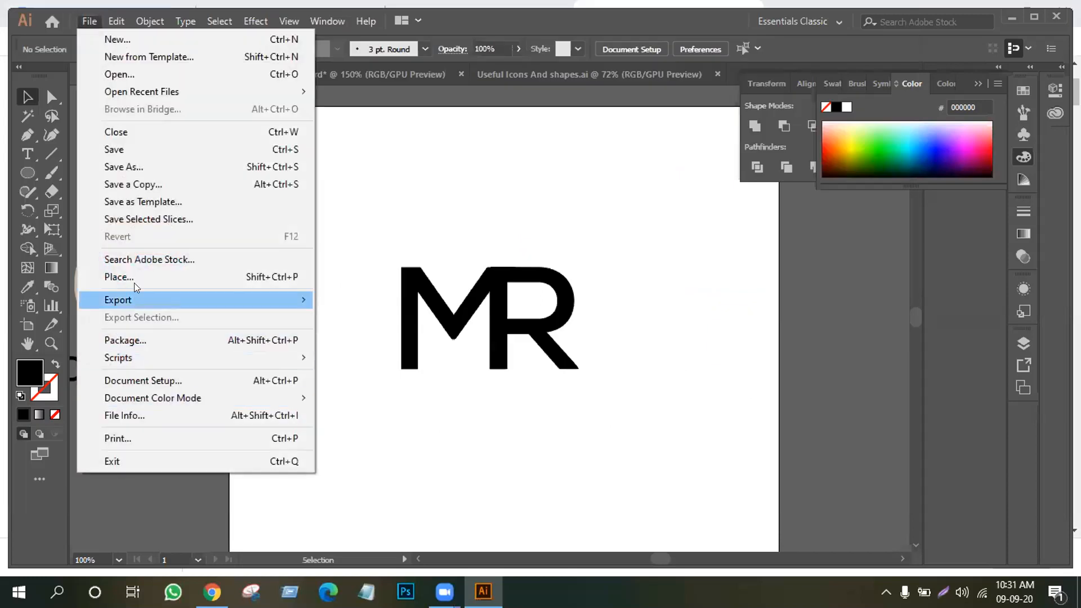
pyautogui.click(134, 281)
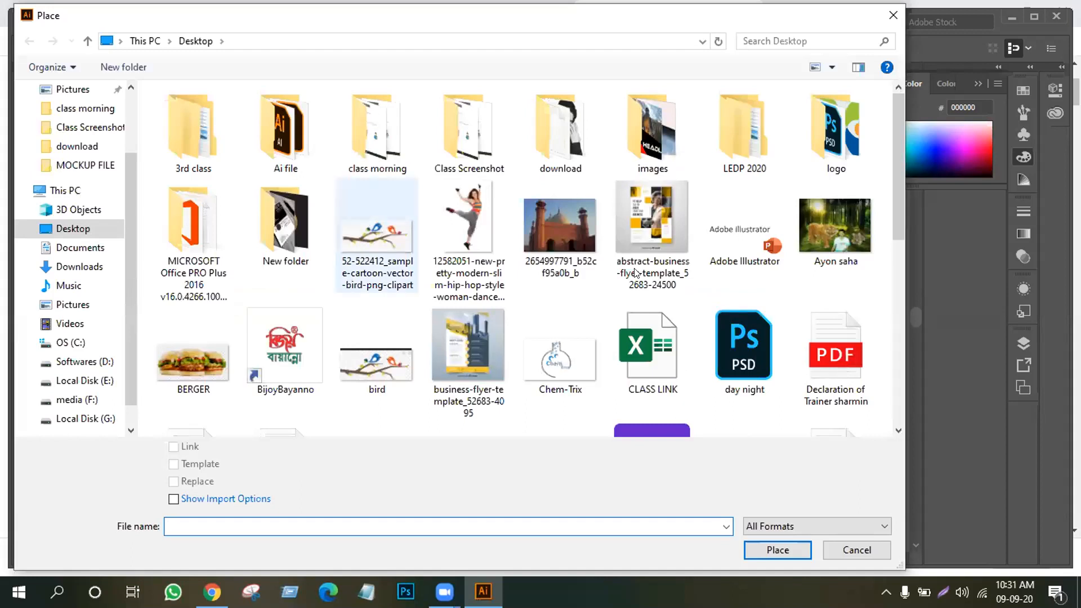
pyautogui.scroll(-5, 628, 304)
pyautogui.scroll(2, 591, 342)
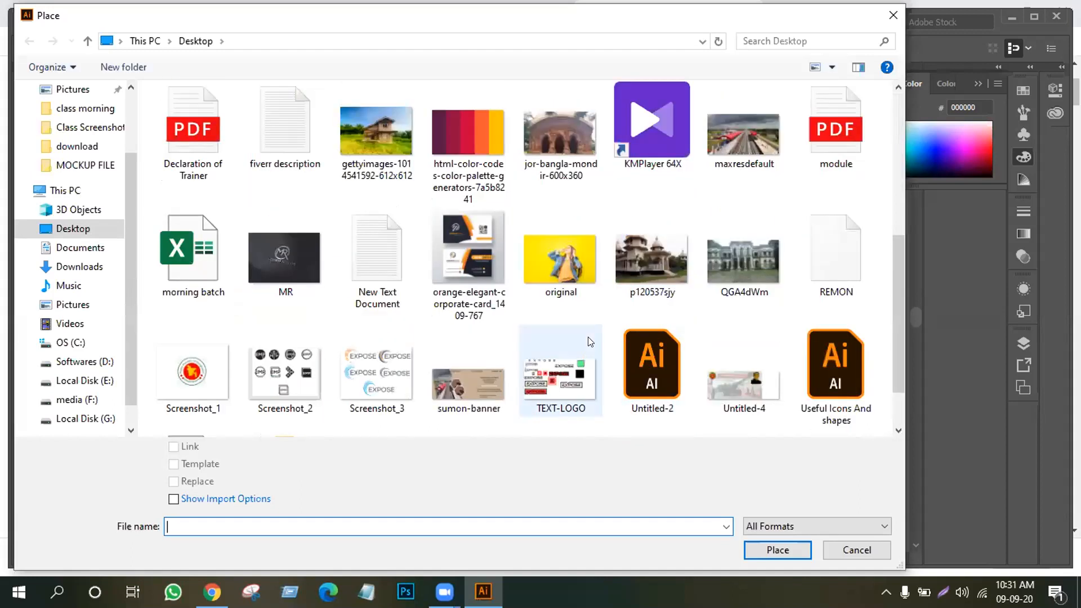
pyautogui.click(473, 146)
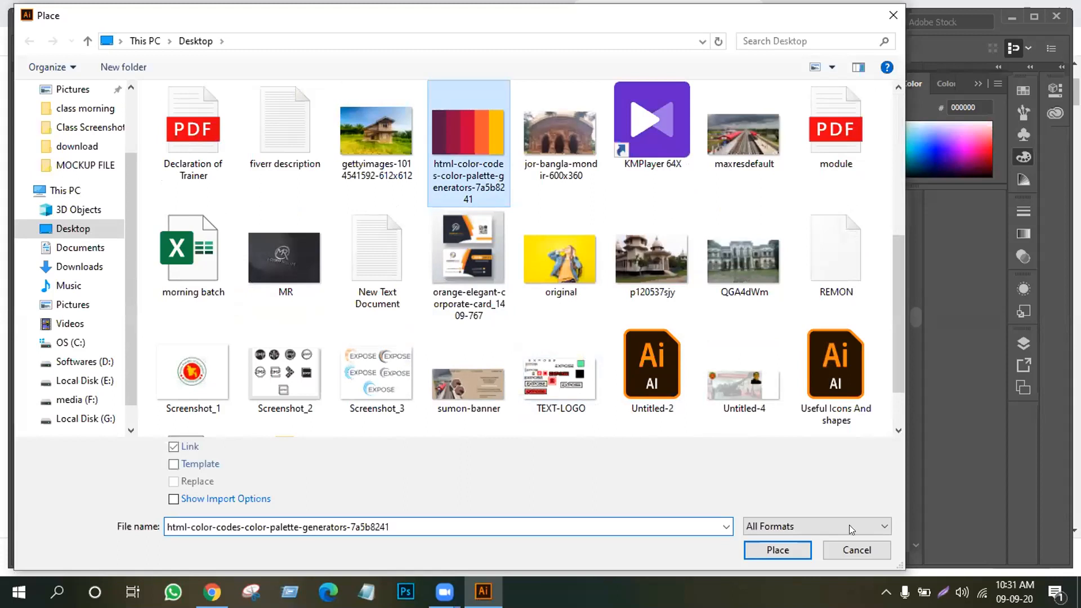
pyautogui.click(775, 548)
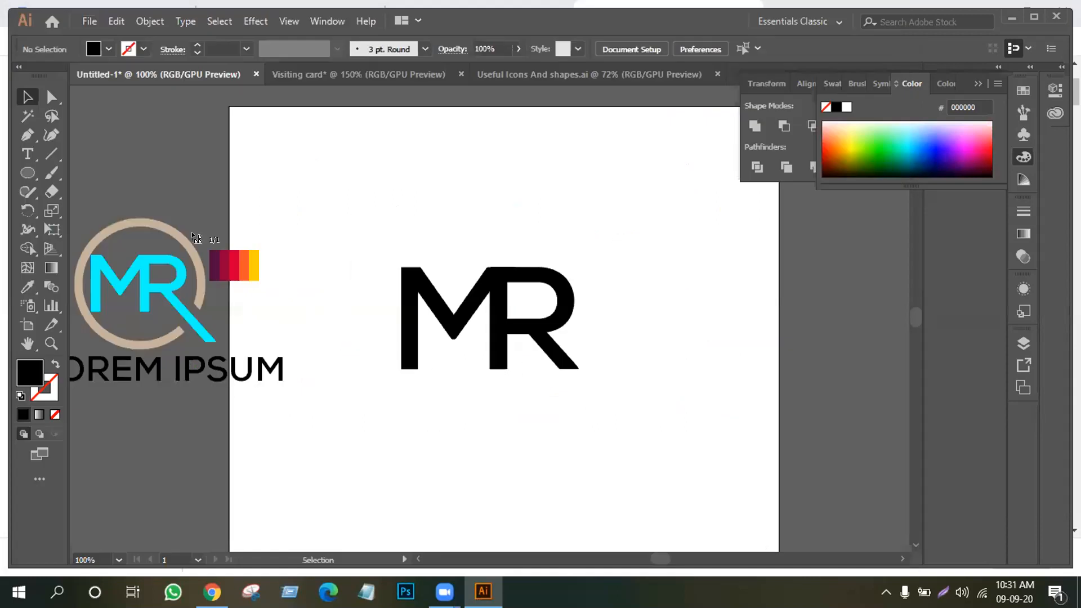
# Drop the palette, scale it down, move it to the artboard's top-left, and embed it
pyautogui.click(164, 137)
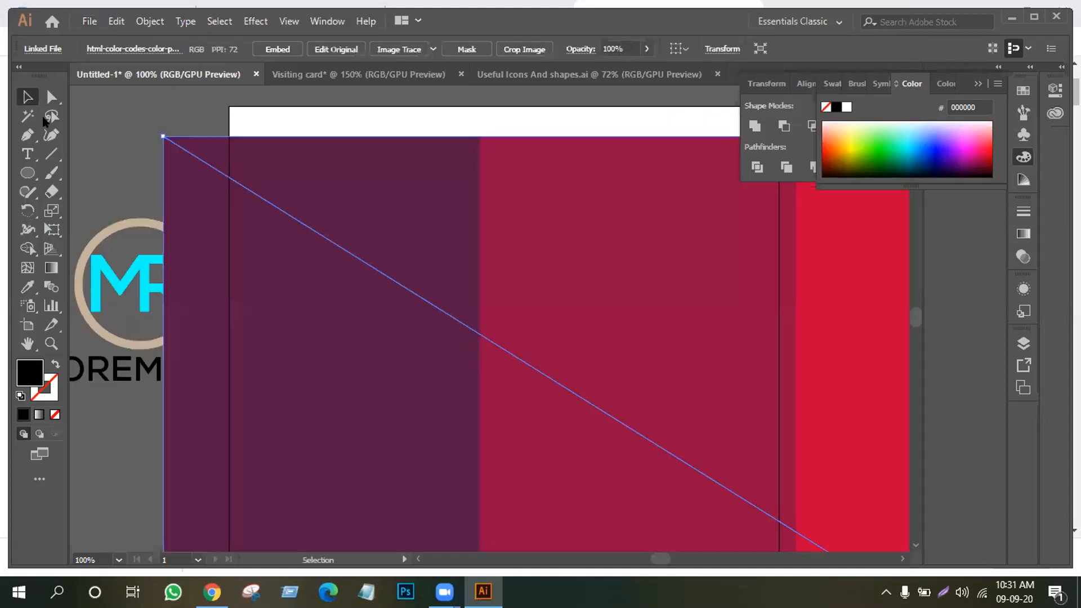
pyautogui.moveTo(160, 134); pyautogui.dragTo(690, 466)
pyautogui.moveTo(785, 508); pyautogui.dragTo(247, 197)
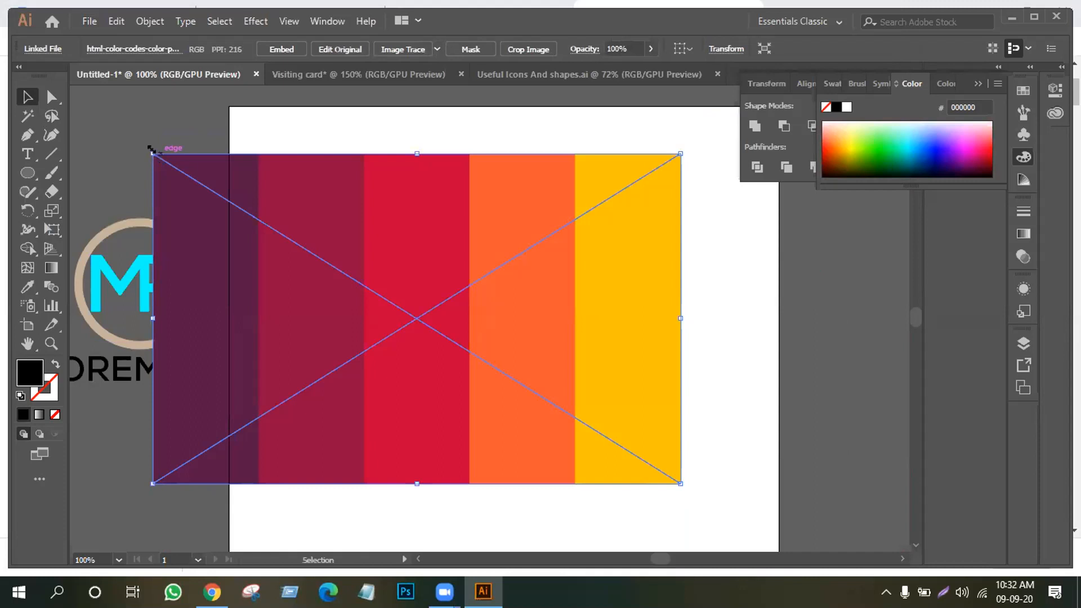
pyautogui.moveTo(149, 149); pyautogui.dragTo(257, 256)
pyautogui.moveTo(372, 300); pyautogui.dragTo(246, 151)
pyautogui.click(279, 50)
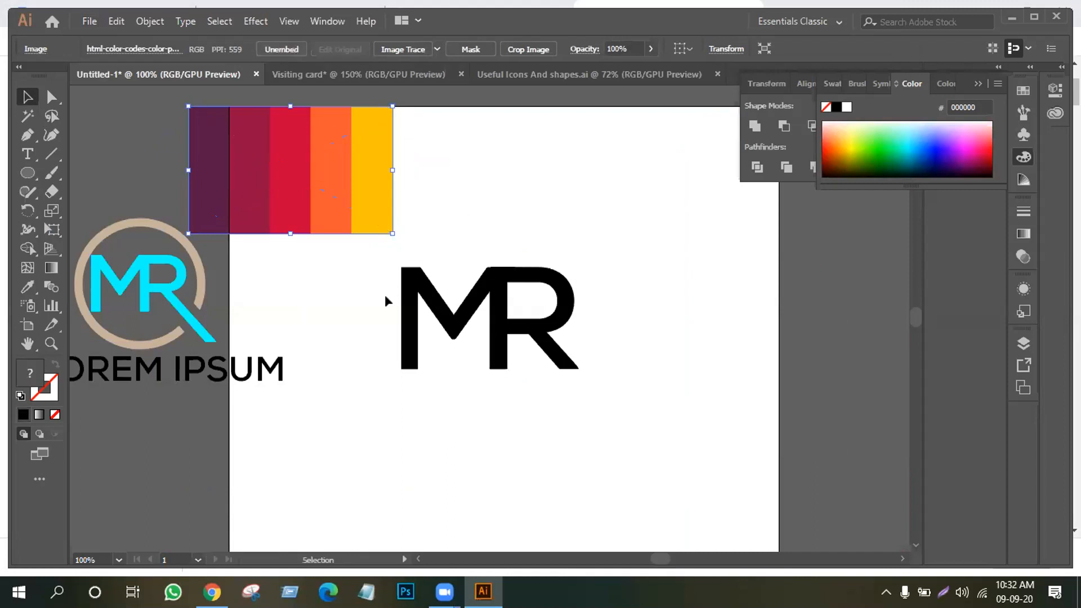
pyautogui.click(202, 297)
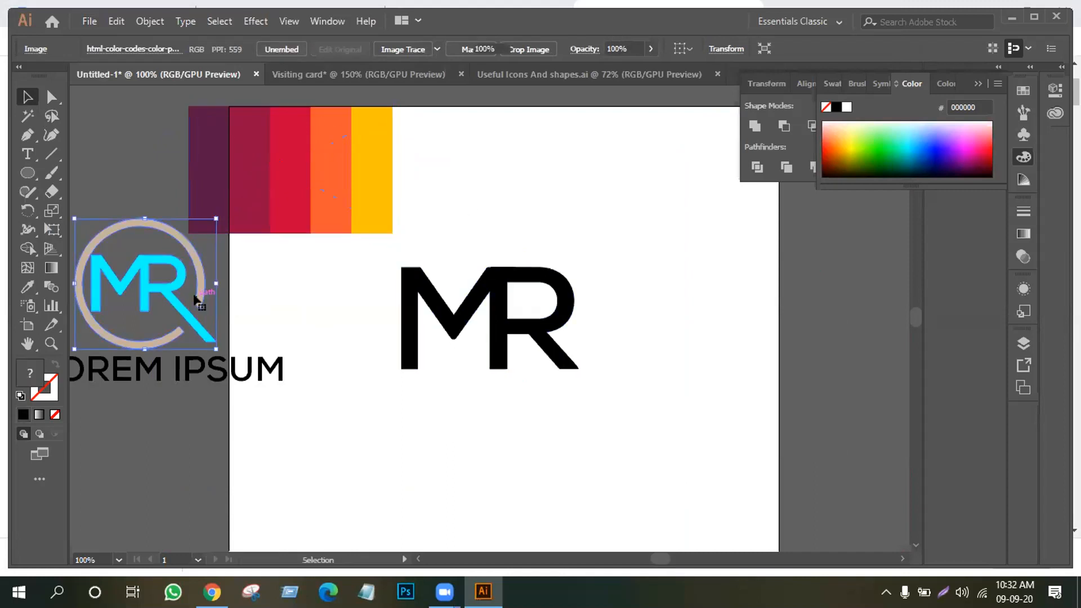
# Ungroup the sample MR logo and eyedropper the third stripe's crimson onto its outer ring
pyautogui.rightClick(118, 265)
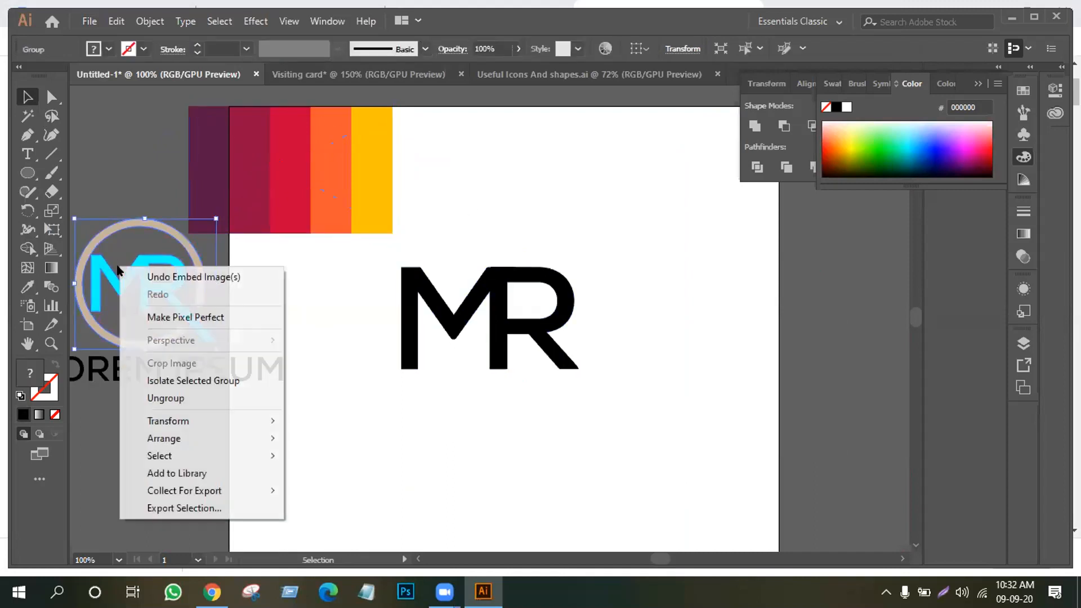
pyautogui.click(185, 396)
pyautogui.click(189, 279)
pyautogui.click(194, 275)
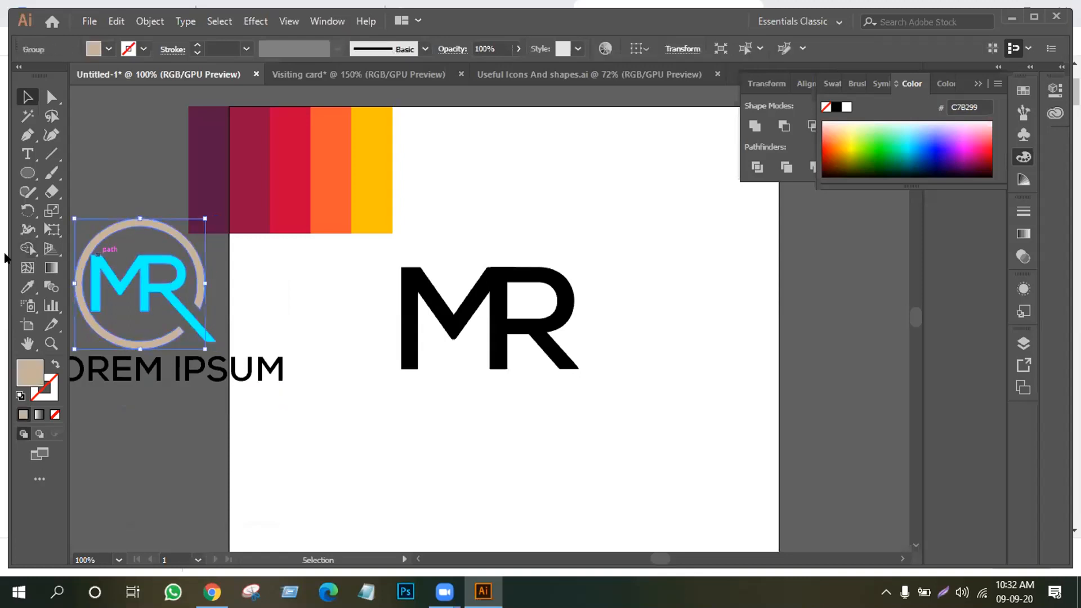
pyautogui.click(26, 288)
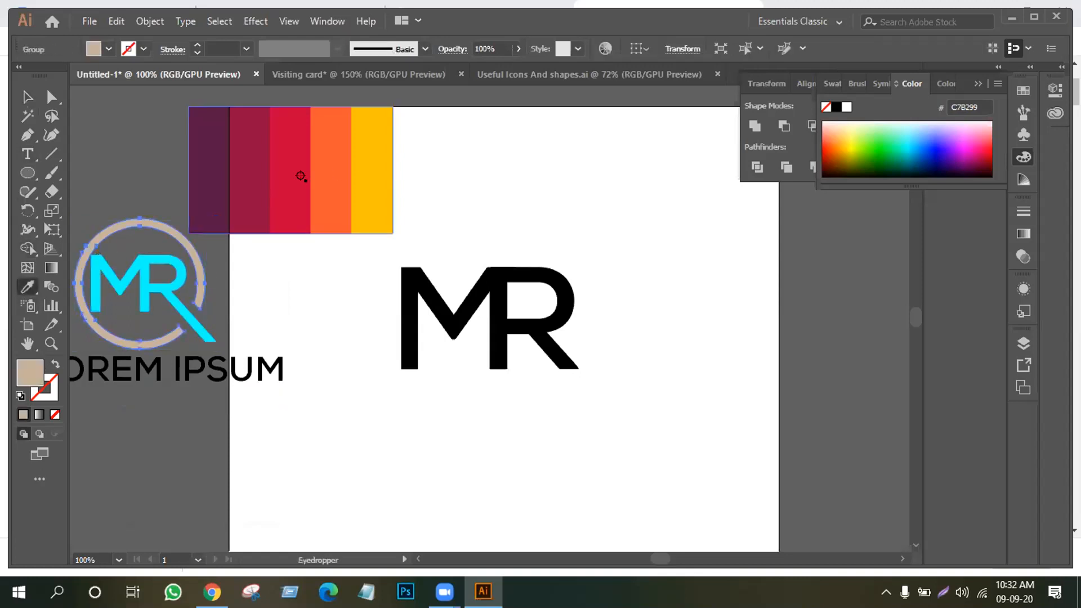
pyautogui.click(290, 175)
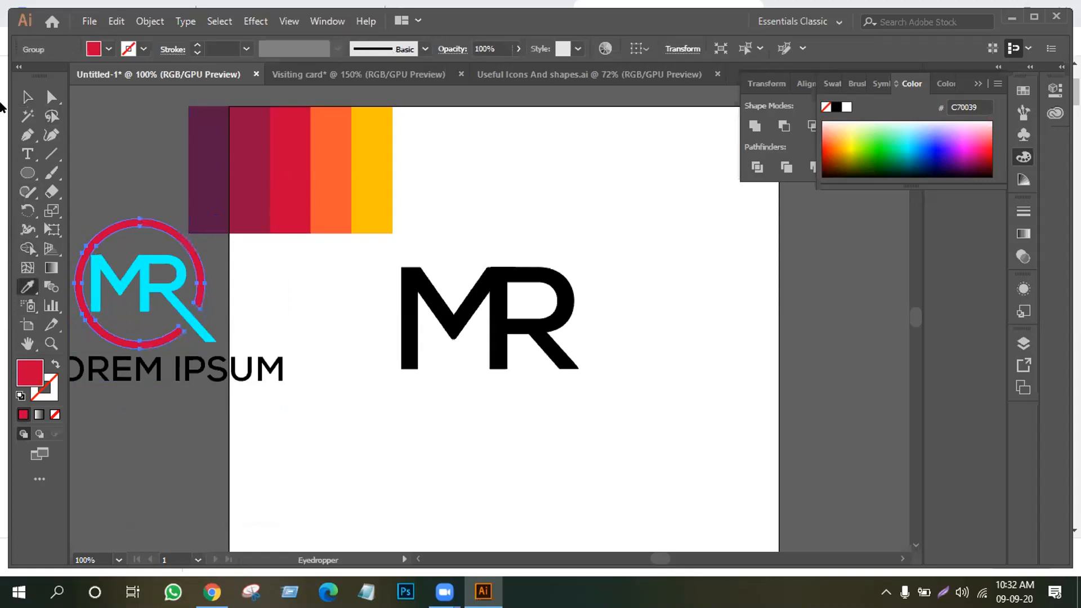
pyautogui.click(27, 96)
pyautogui.click(177, 140)
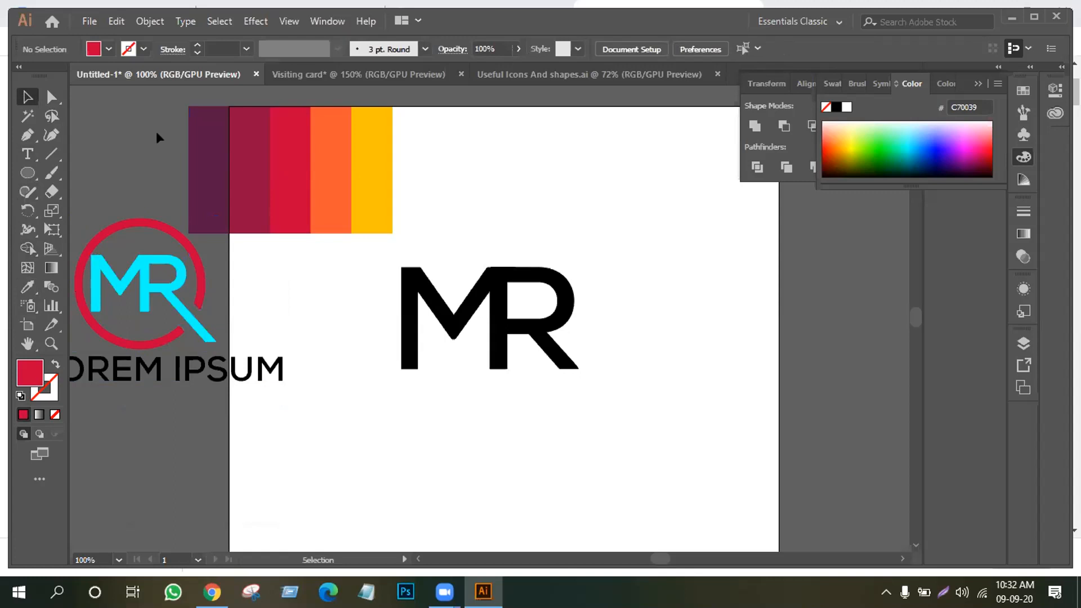
# Recolour the MR letters with the first stripe's dark purple 581845
pyautogui.click(140, 281)
pyautogui.click(25, 286)
pyautogui.click(313, 176)
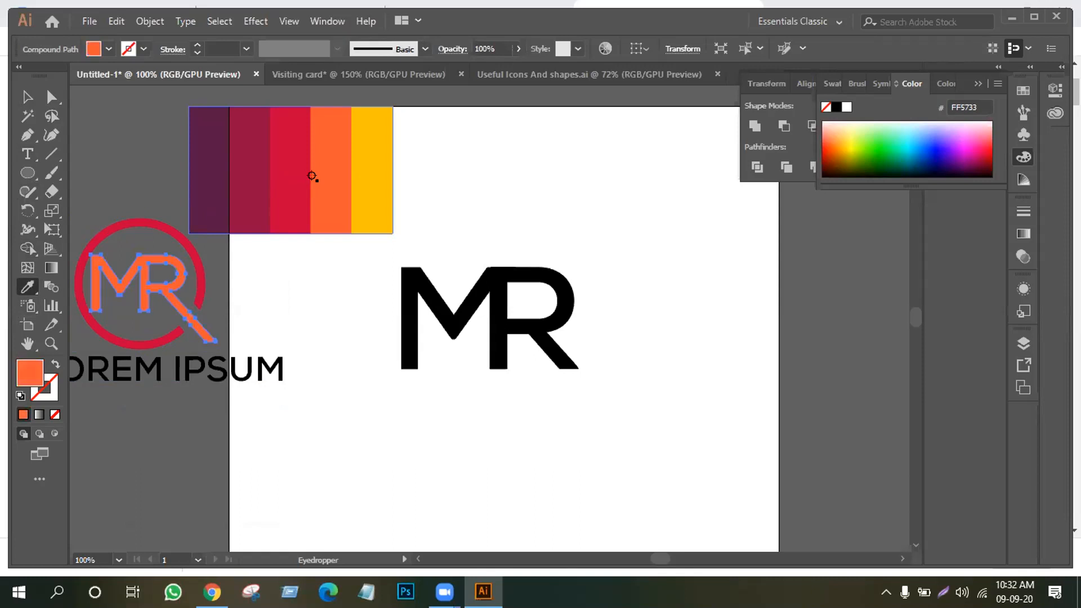
pyautogui.click(251, 176)
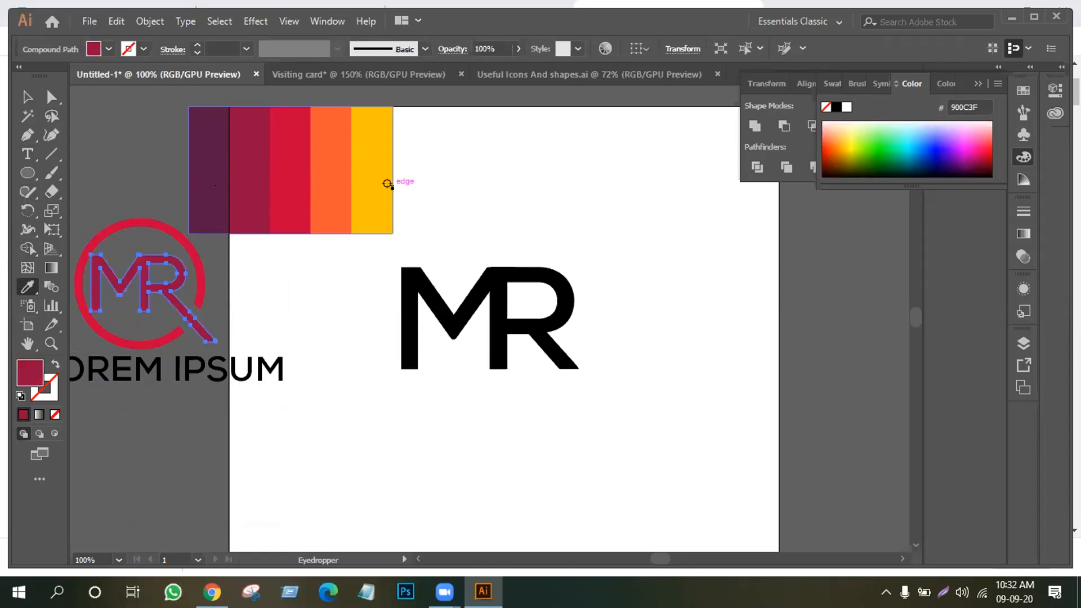
pyautogui.click(202, 177)
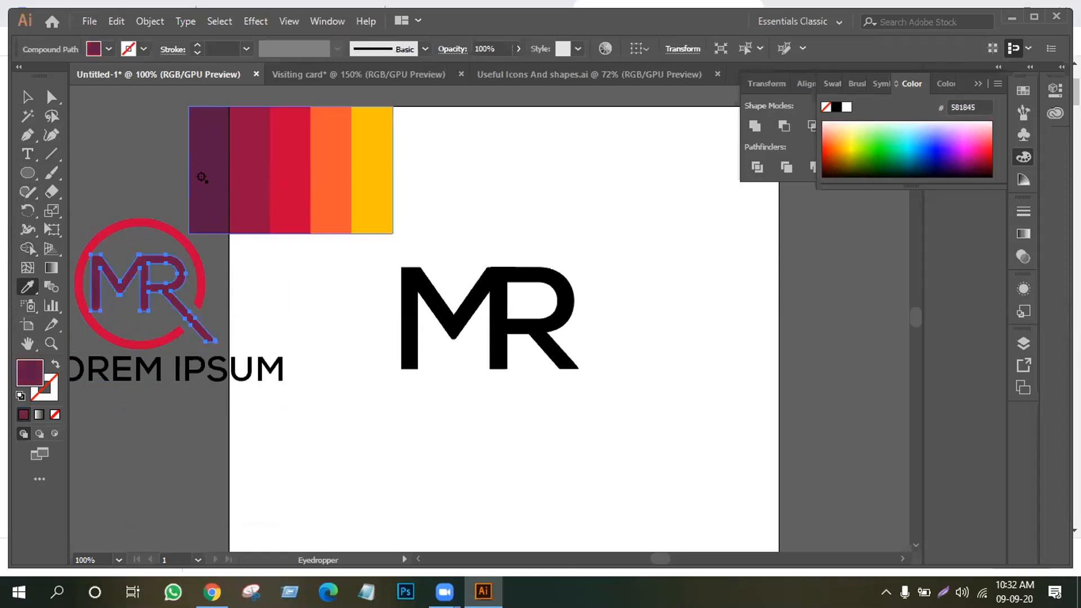
pyautogui.click(27, 97)
pyautogui.click(116, 126)
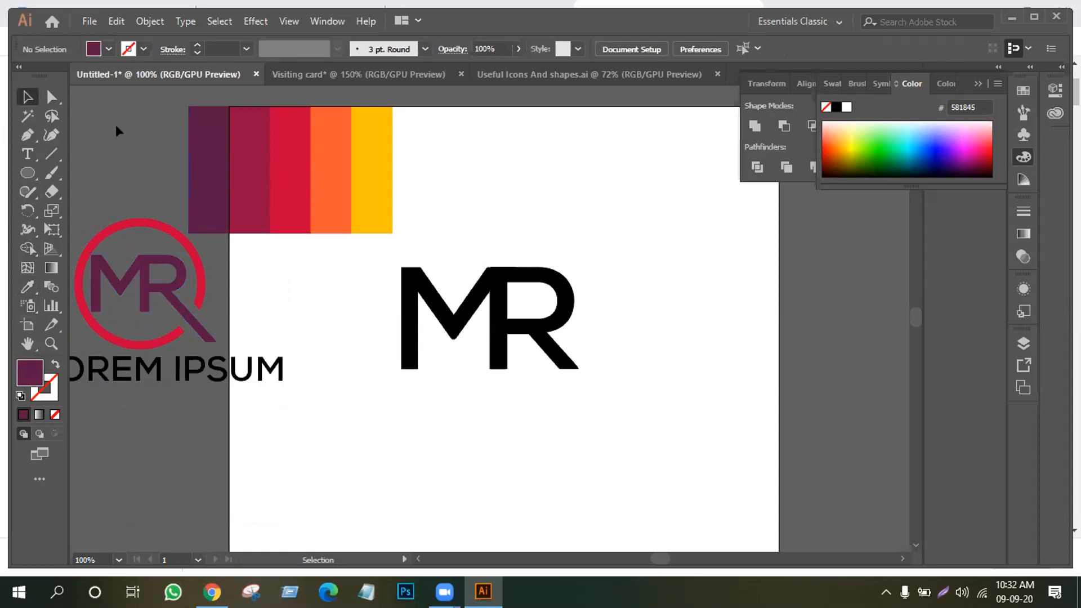
# Nudge the colour stripes up-left and move the MR logo with LOREM IPSUM to the artboard's upper right
pyautogui.moveTo(231, 150); pyautogui.dragTo(194, 130)
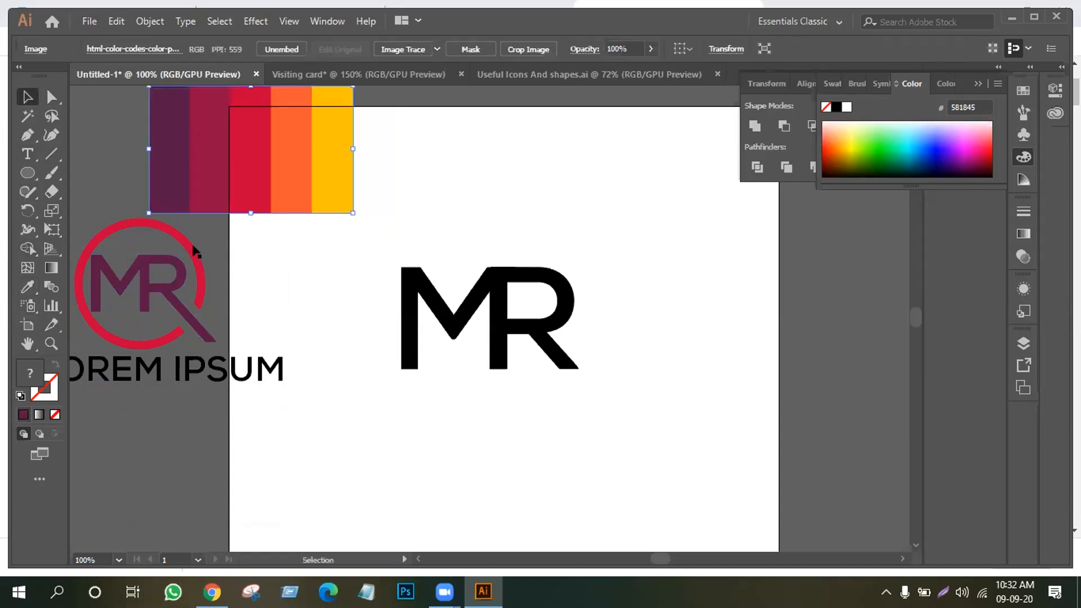
pyautogui.click(153, 268)
pyautogui.moveTo(325, 336); pyautogui.dragTo(380, 369)
pyautogui.moveTo(148, 346); pyautogui.dragTo(602, 260)
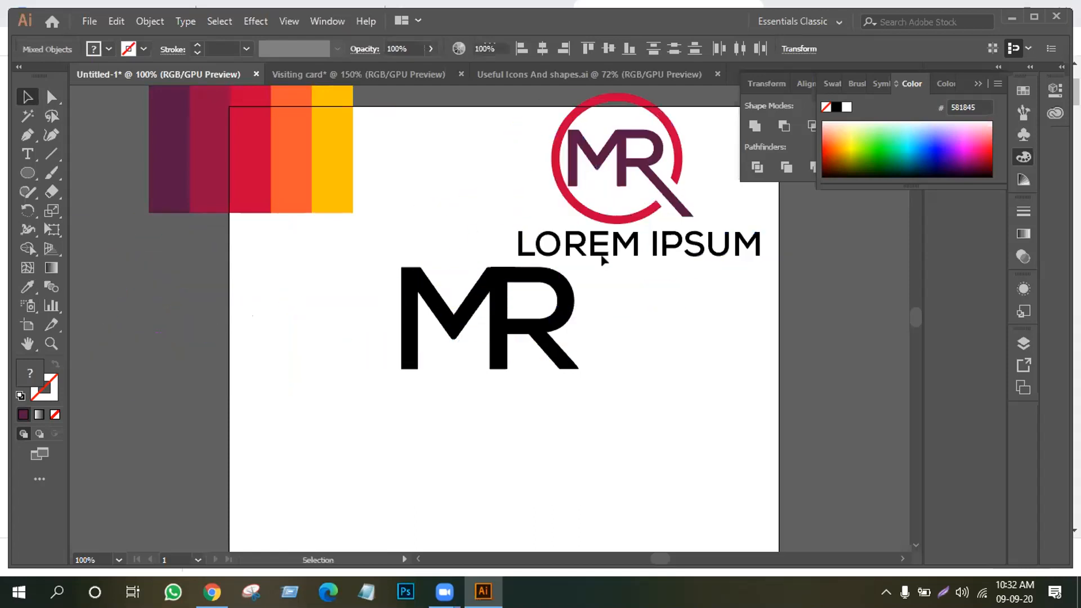
# Colour the LOREM IPSUM text with the dark red 900C3F stripe
pyautogui.click(602, 260)
pyautogui.click(566, 248)
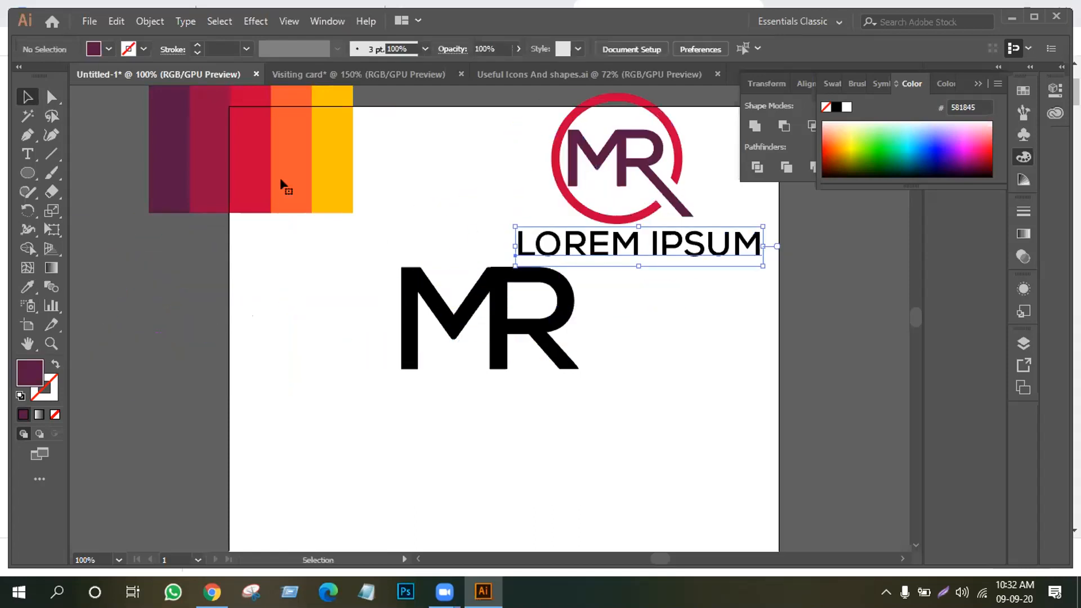
pyautogui.click(26, 287)
pyautogui.click(203, 163)
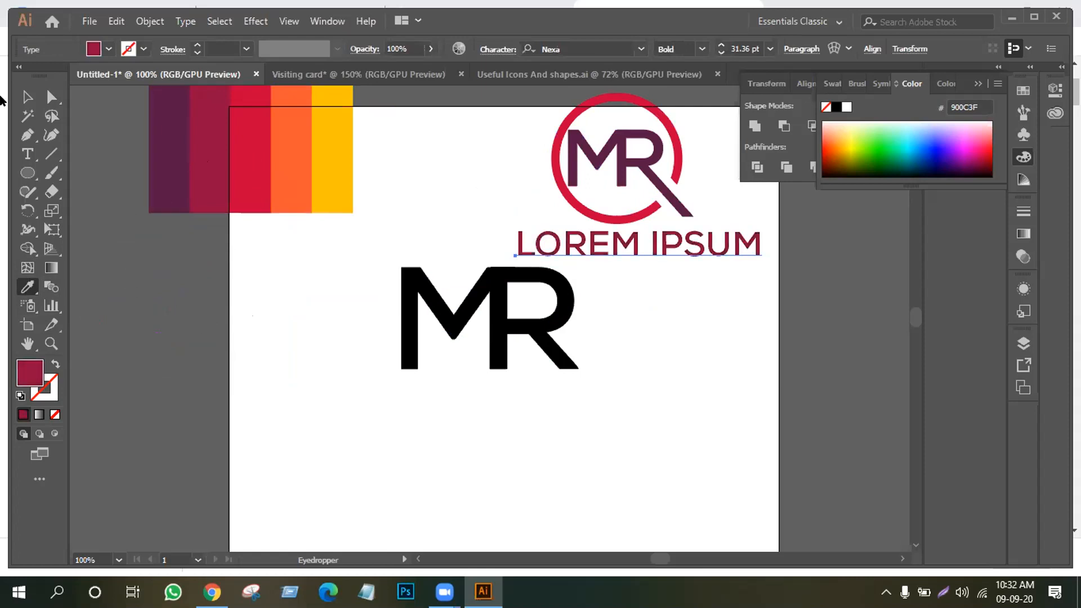
pyautogui.click(27, 97)
pyautogui.click(332, 317)
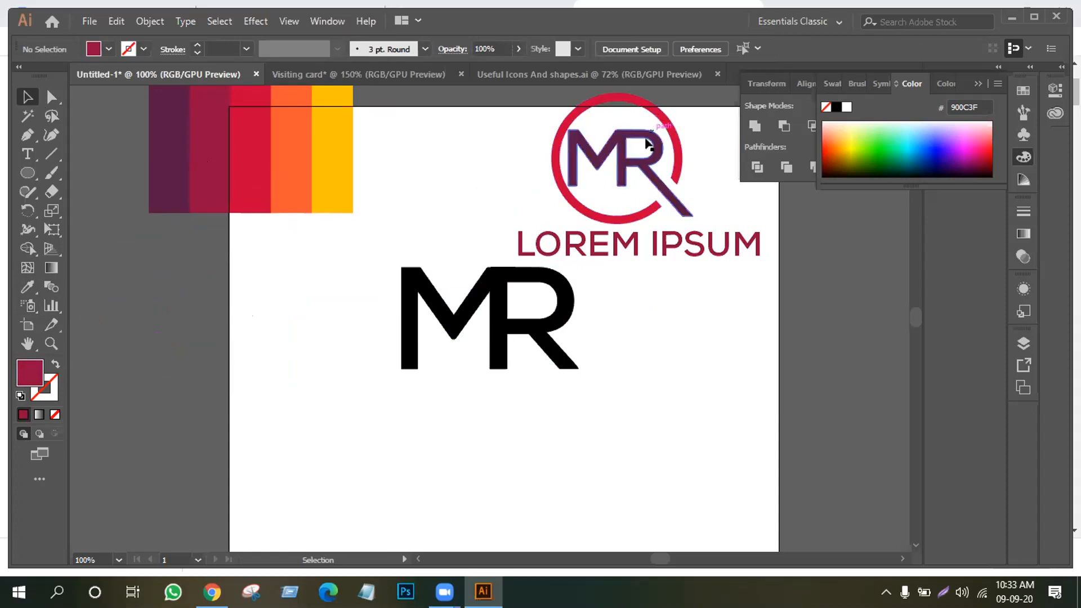
# Recolour the MR letters dark red 900C3F after trying the red and orange stripes
pyautogui.click(641, 158)
pyautogui.press('i')
pyautogui.click(252, 161)
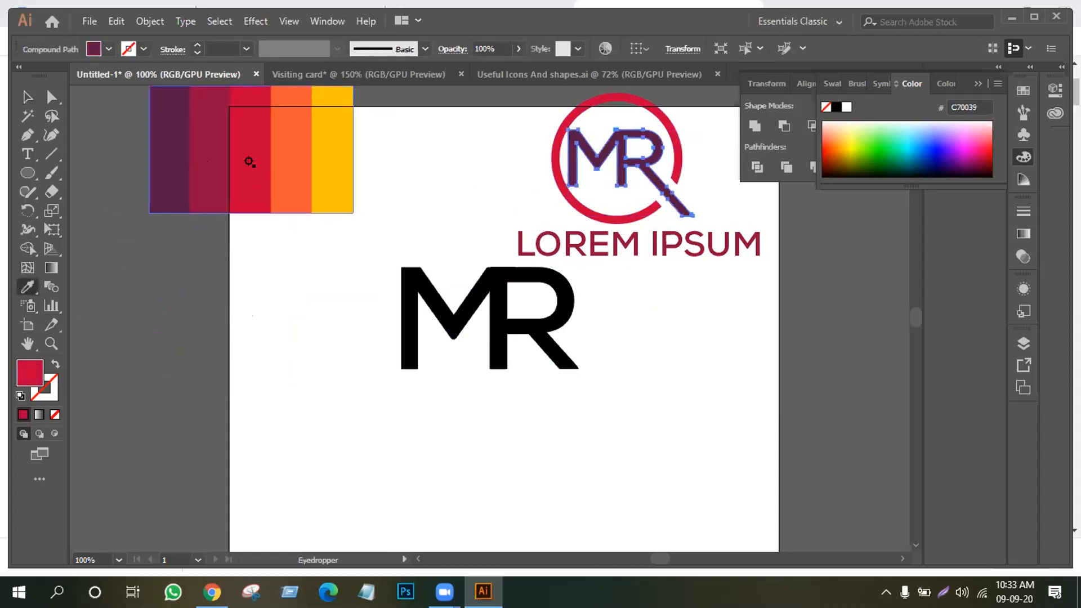
pyautogui.click(286, 162)
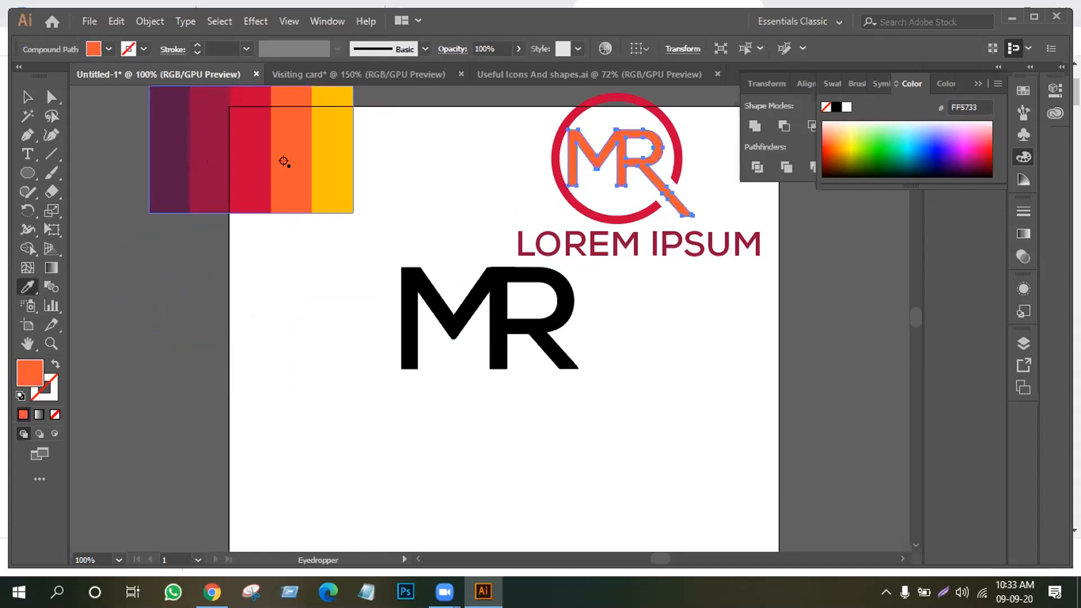
pyautogui.click(216, 175)
pyautogui.click(27, 97)
pyautogui.click(305, 279)
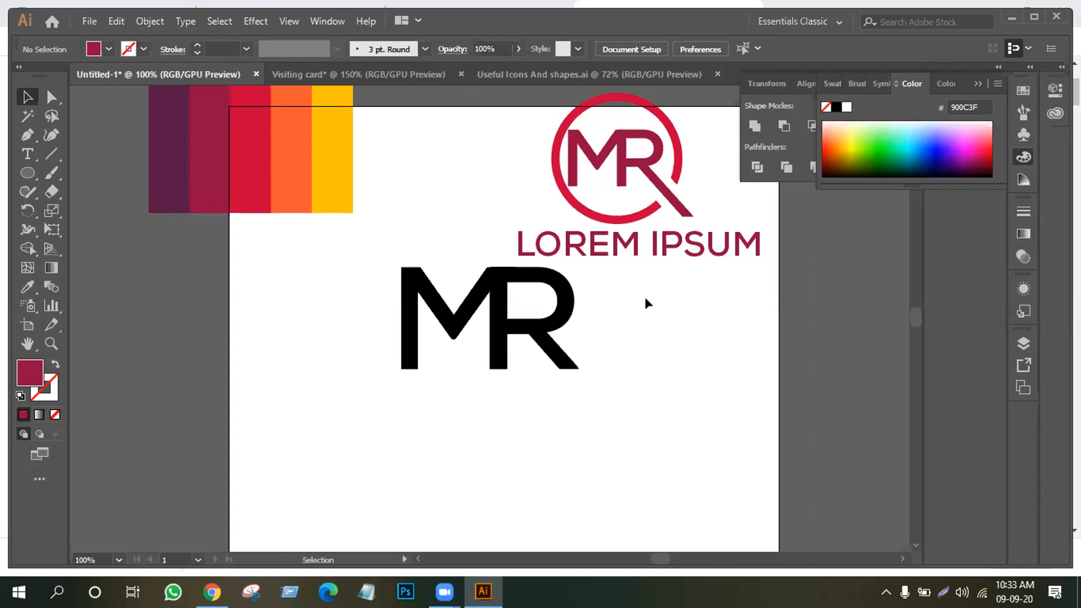
# Draw a circle at the artboard's lower left and give it a default gradient fill
pyautogui.press('l')
pyautogui.moveTo(225, 311)
pyautogui.mouseDown()
pyautogui.moveTo(323, 398)
pyautogui.moveTo(338, 425)
pyautogui.mouseUp()
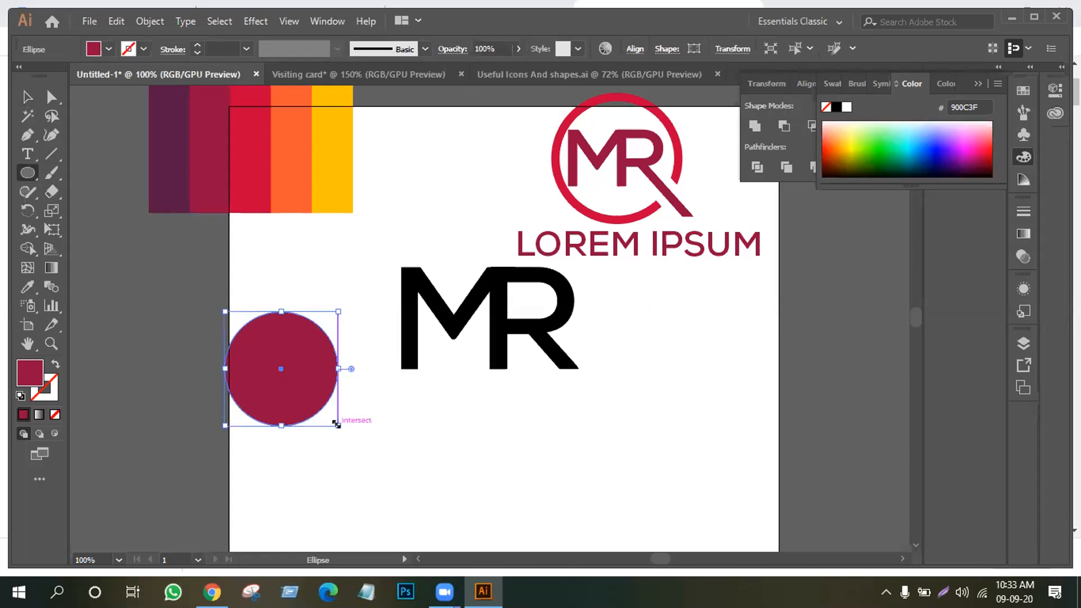
pyautogui.click(39, 415)
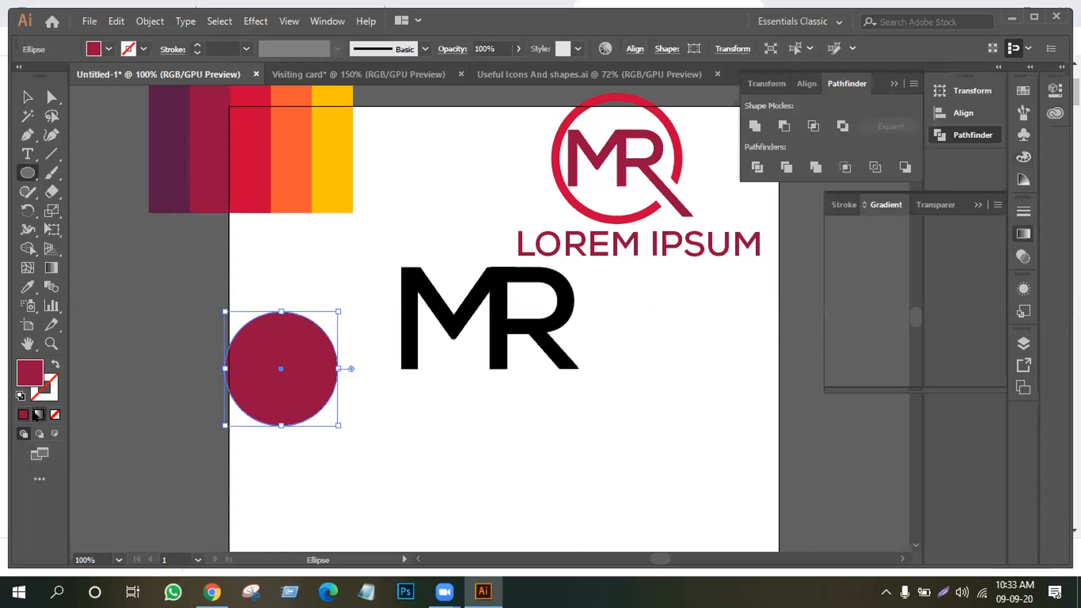
# Set the gradient's left stop to a mauve colour using the RGB sliders
pyautogui.click(836, 353)
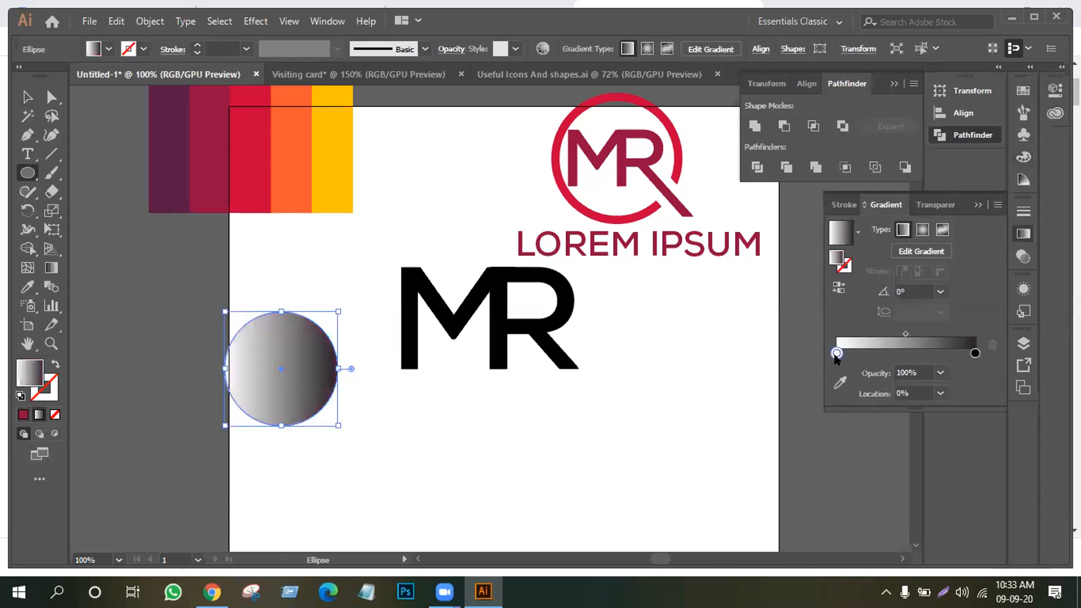
pyautogui.doubleClick(836, 354)
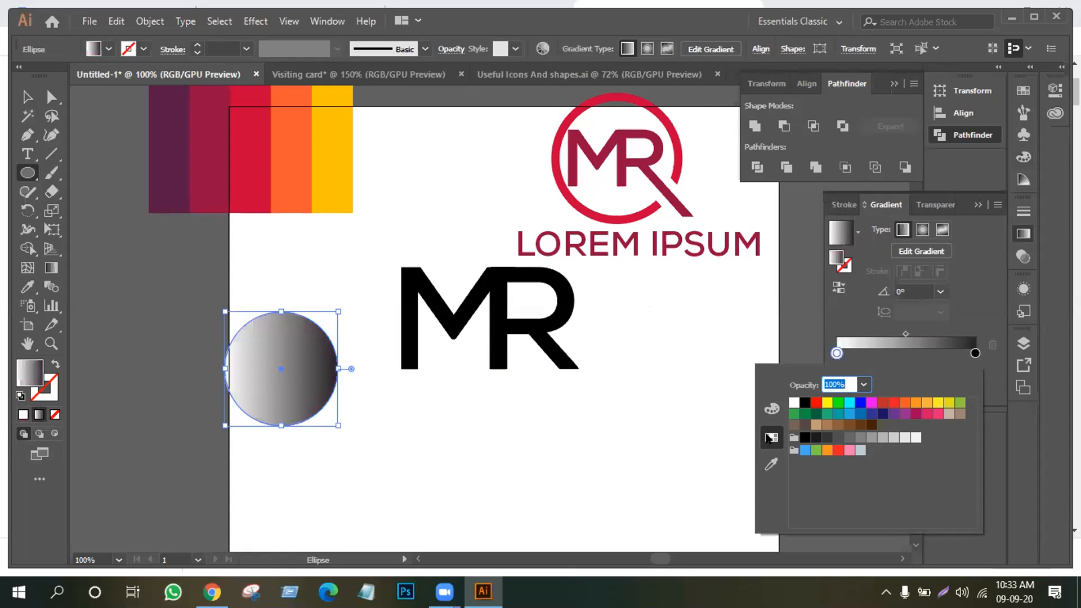
pyautogui.click(842, 413)
pyautogui.click(771, 408)
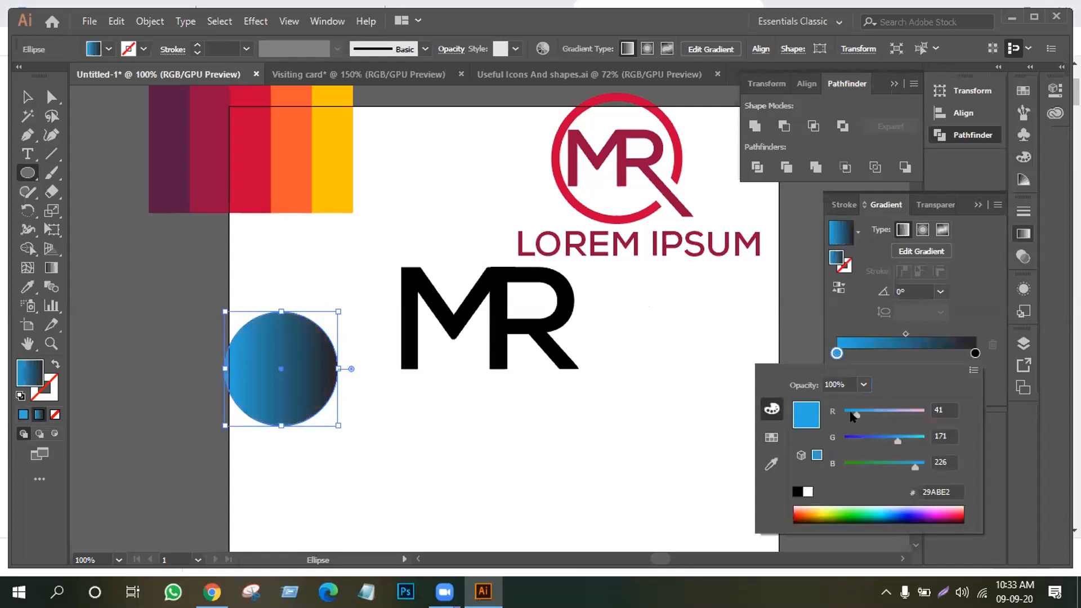
pyautogui.moveTo(854, 415); pyautogui.dragTo(869, 465)
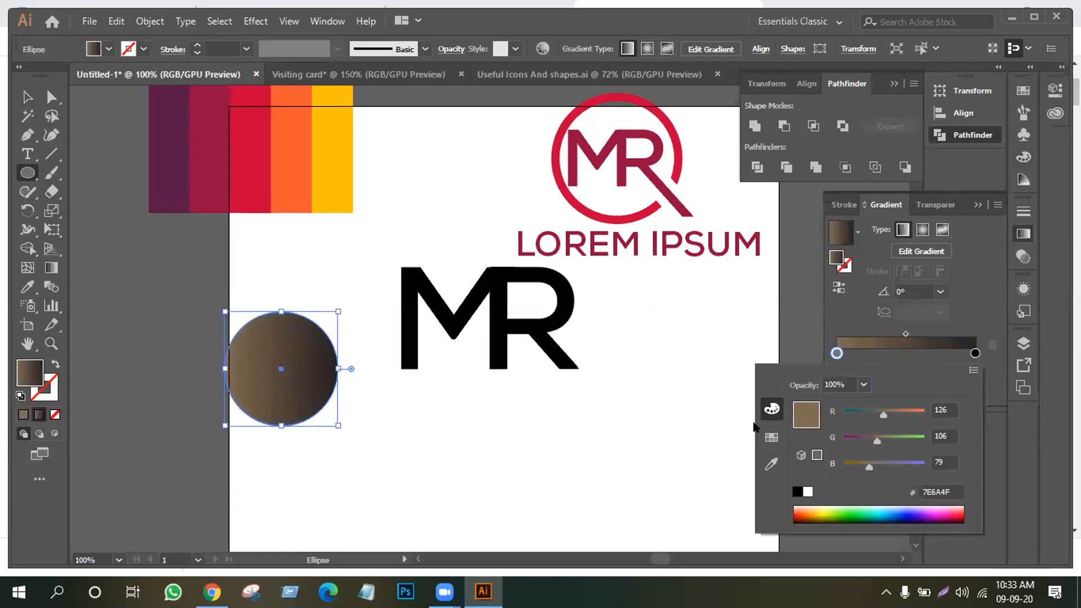
pyautogui.click(771, 438)
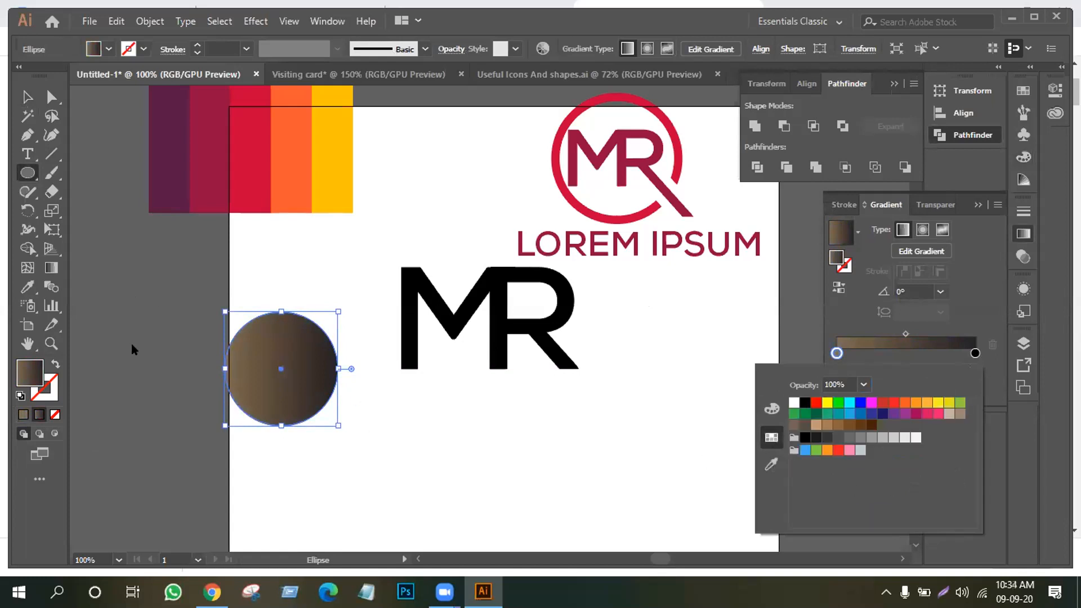
pyautogui.click(766, 411)
pyautogui.moveTo(865, 466); pyautogui.dragTo(878, 467)
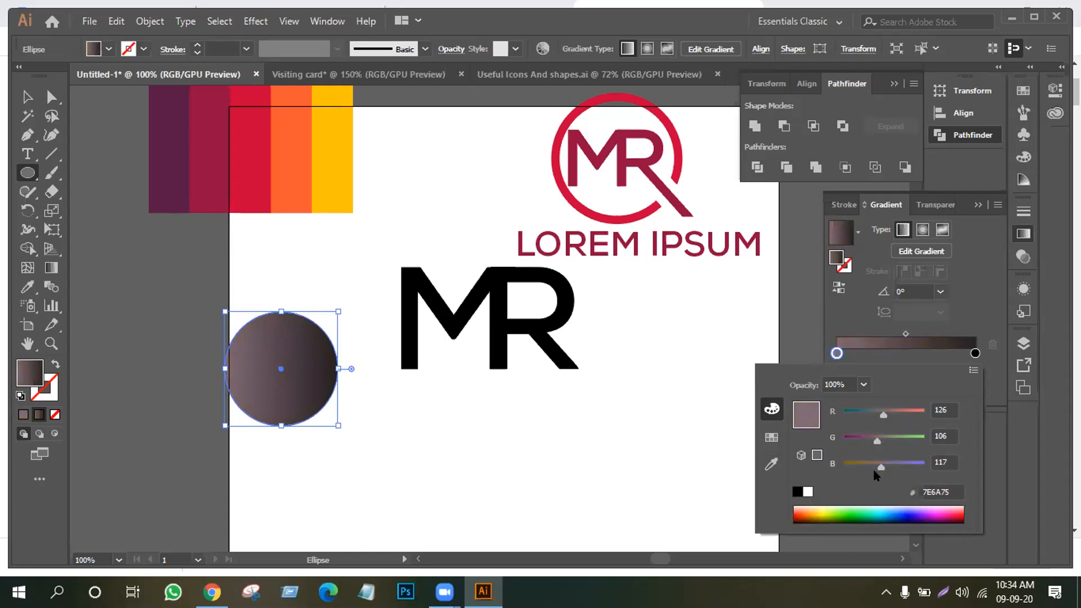
pyautogui.moveTo(880, 468); pyautogui.dragTo(885, 468)
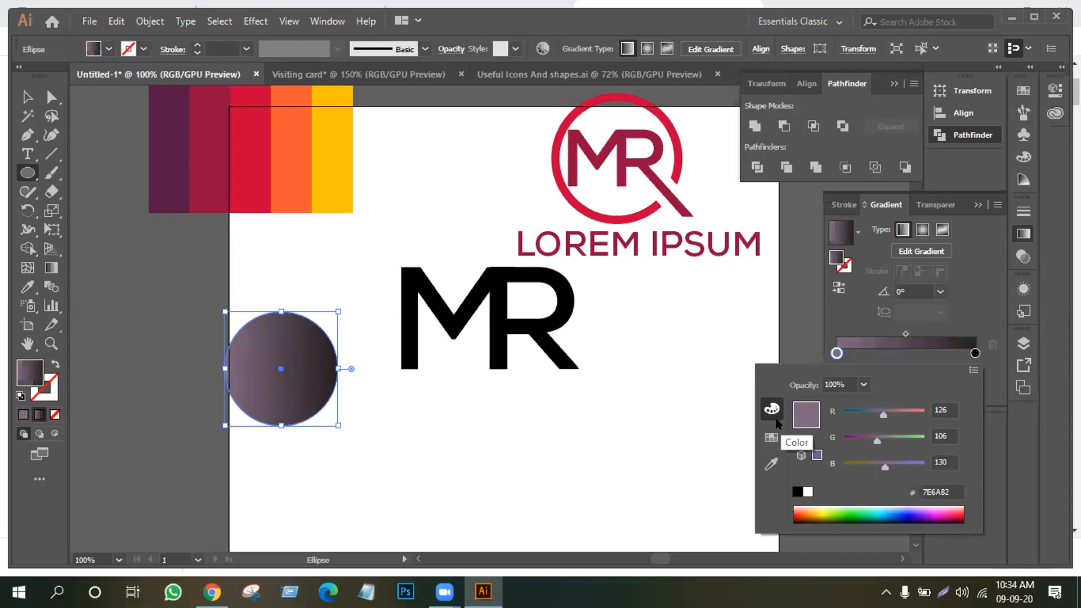
pyautogui.click(770, 437)
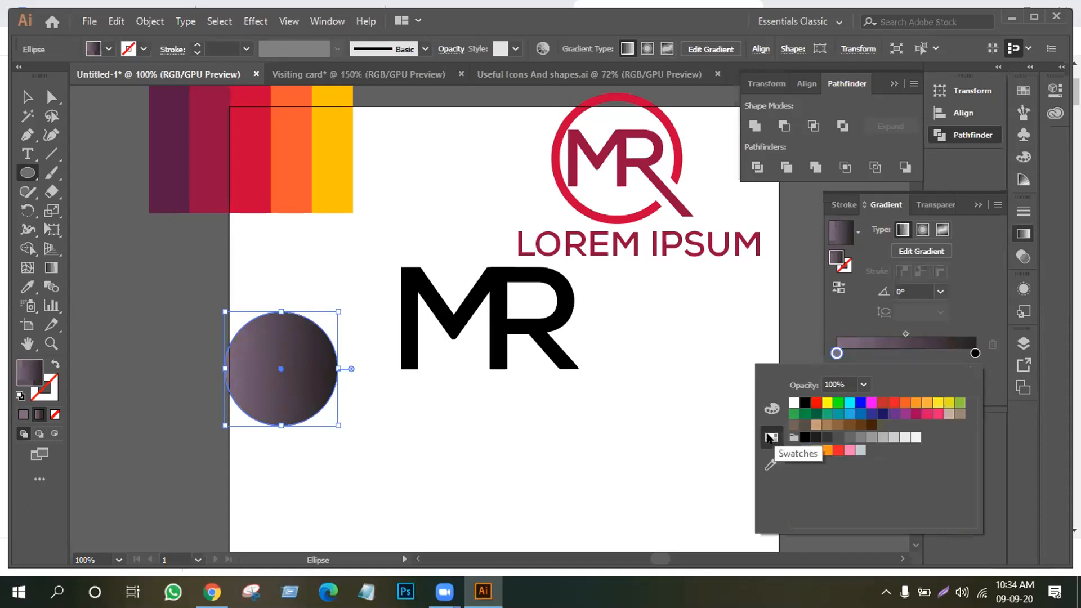
# Set the gradient's right stop to a tan colour using the RGB sliders
pyautogui.doubleClick(975, 353)
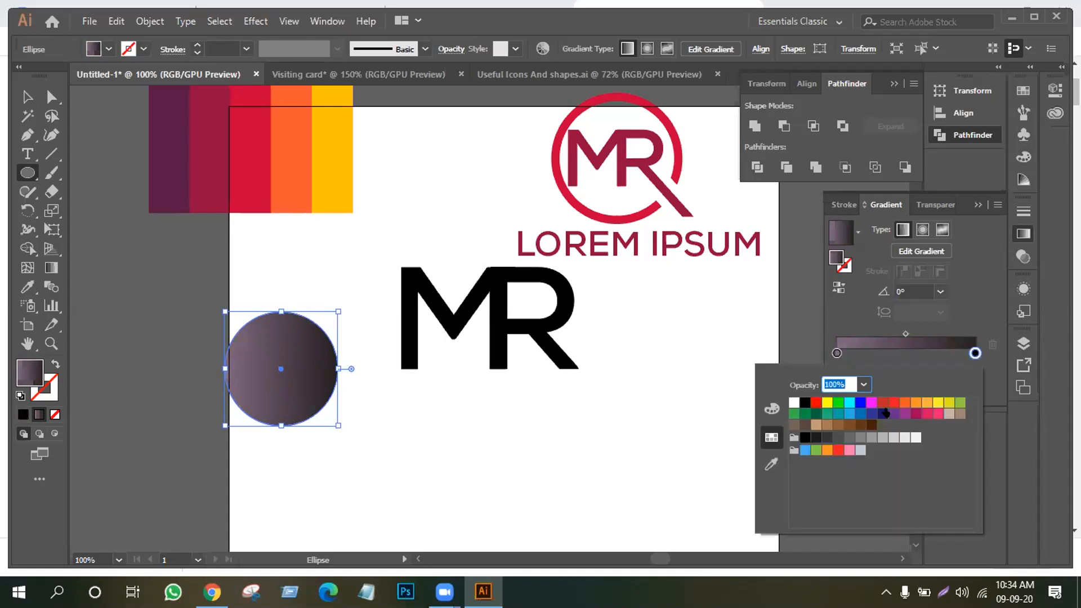
pyautogui.click(932, 402)
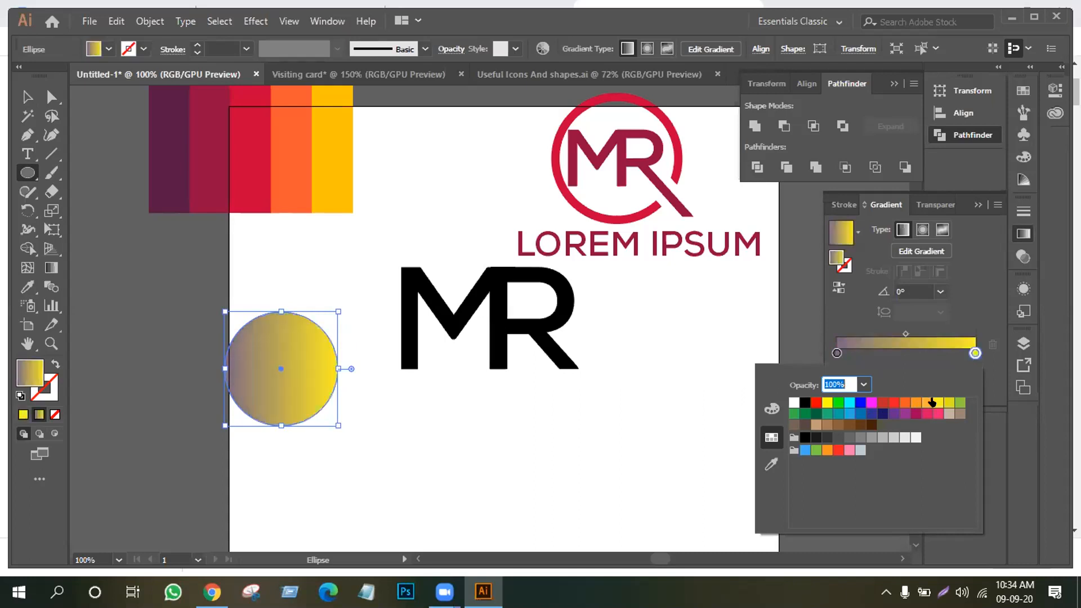
pyautogui.click(772, 409)
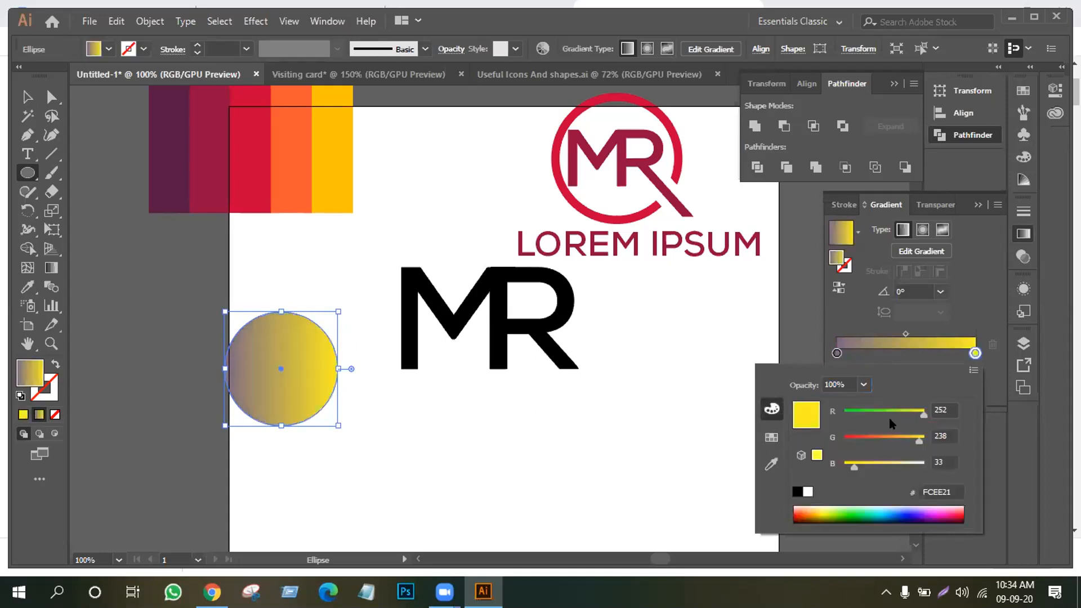
pyautogui.moveTo(923, 415); pyautogui.dragTo(877, 463)
pyautogui.moveTo(878, 464); pyautogui.dragTo(871, 472)
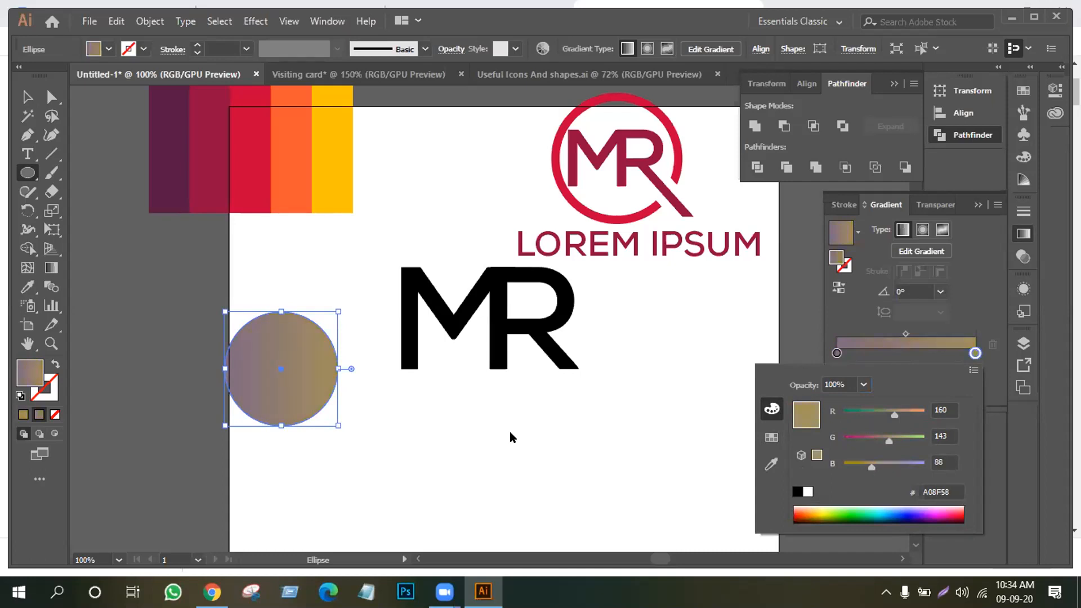
pyautogui.click(771, 437)
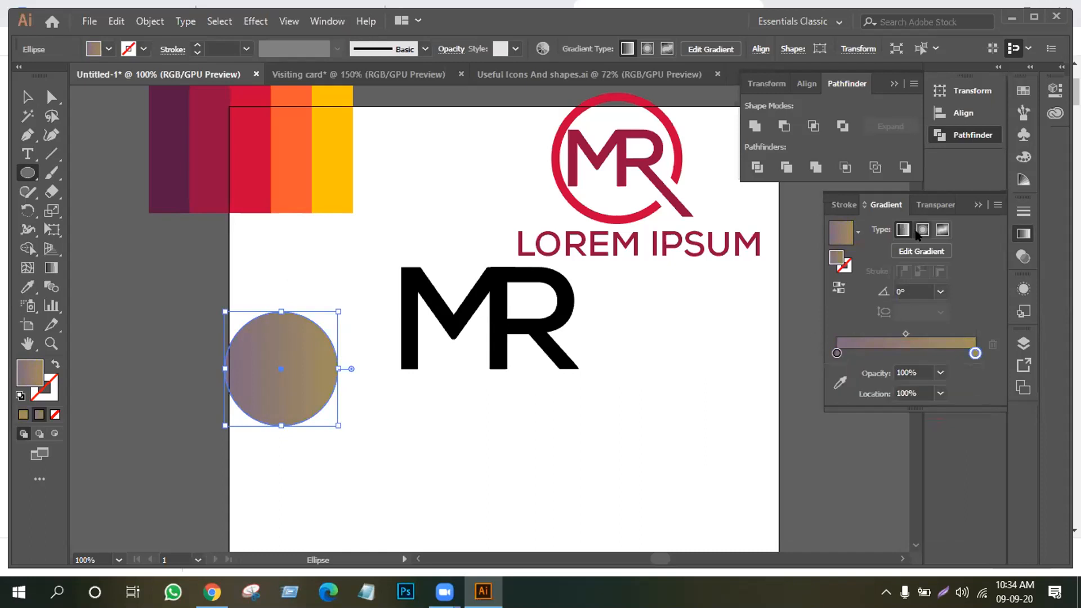
# Make the gradient radial and move the circle onto the pasteboard below the colour stripes
pyautogui.click(922, 230)
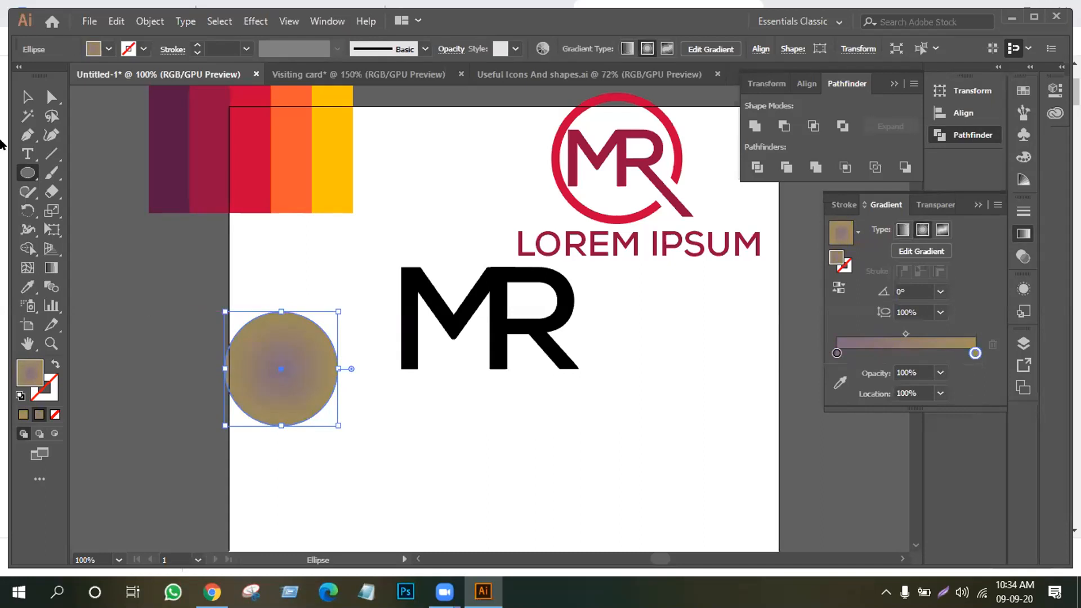
pyautogui.click(27, 97)
pyautogui.click(398, 448)
pyautogui.moveTo(276, 378); pyautogui.dragTo(122, 276)
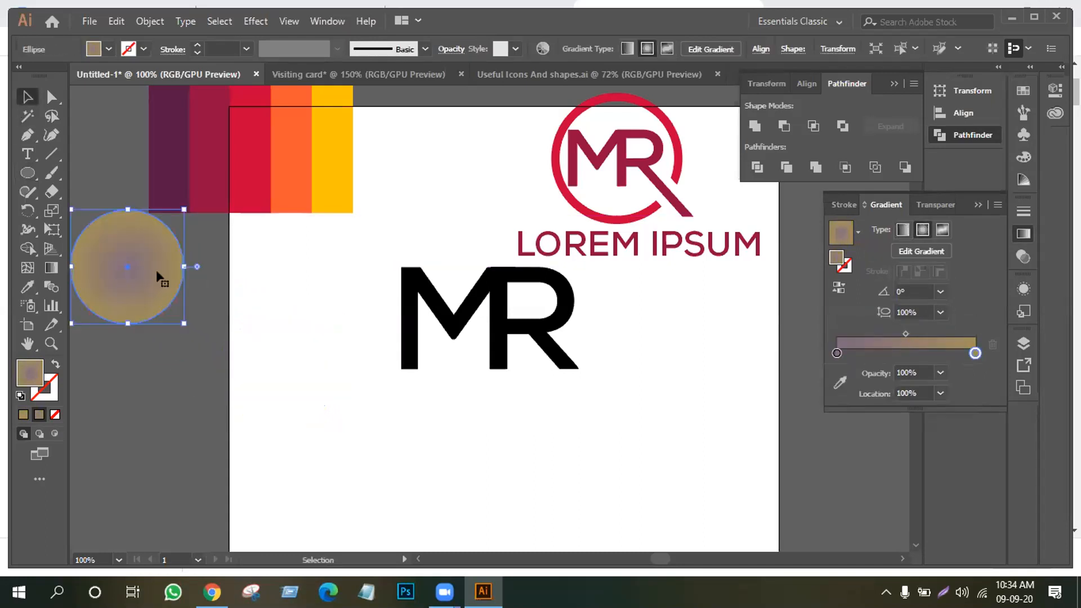
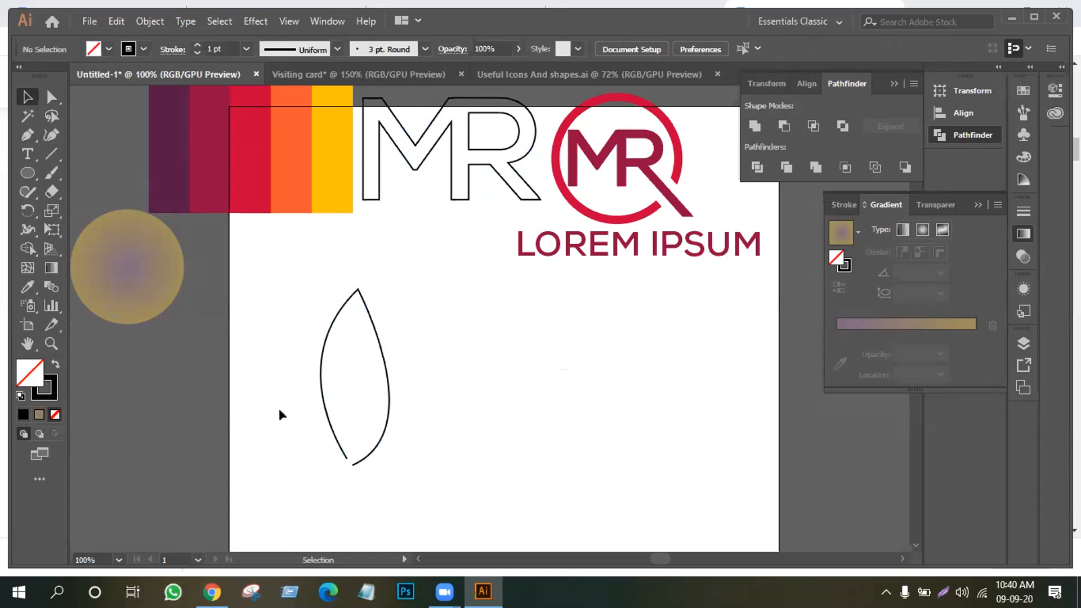
# Join the leaf's two bottom endpoints with Direct Selection and zoom in on the tip
pyautogui.click(51, 97)
pyautogui.moveTo(307, 453); pyautogui.dragTo(366, 471)
pyautogui.rightClick(337, 448)
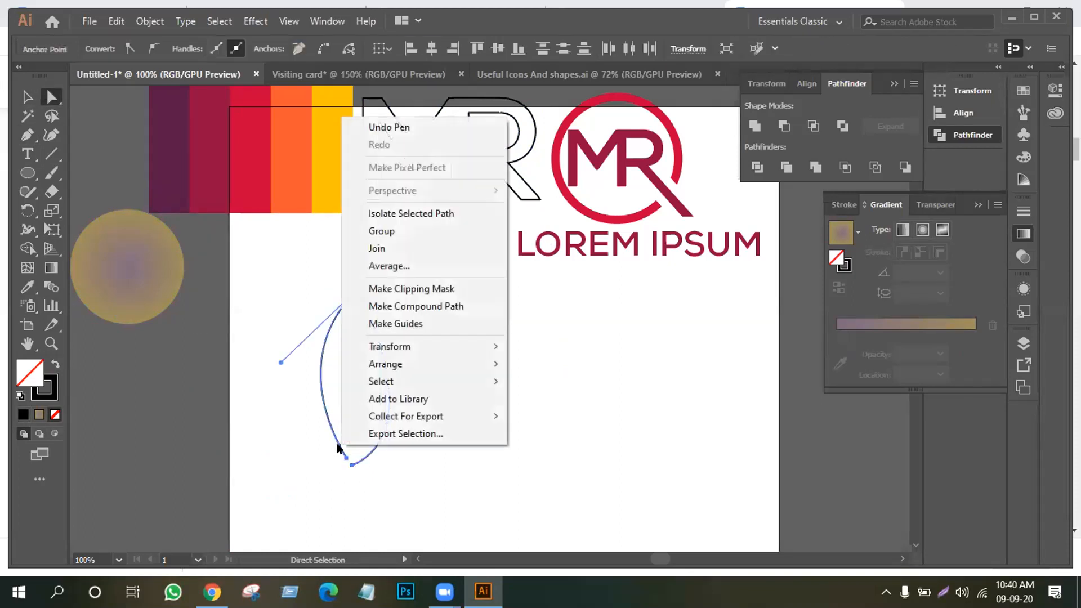
pyautogui.click(385, 248)
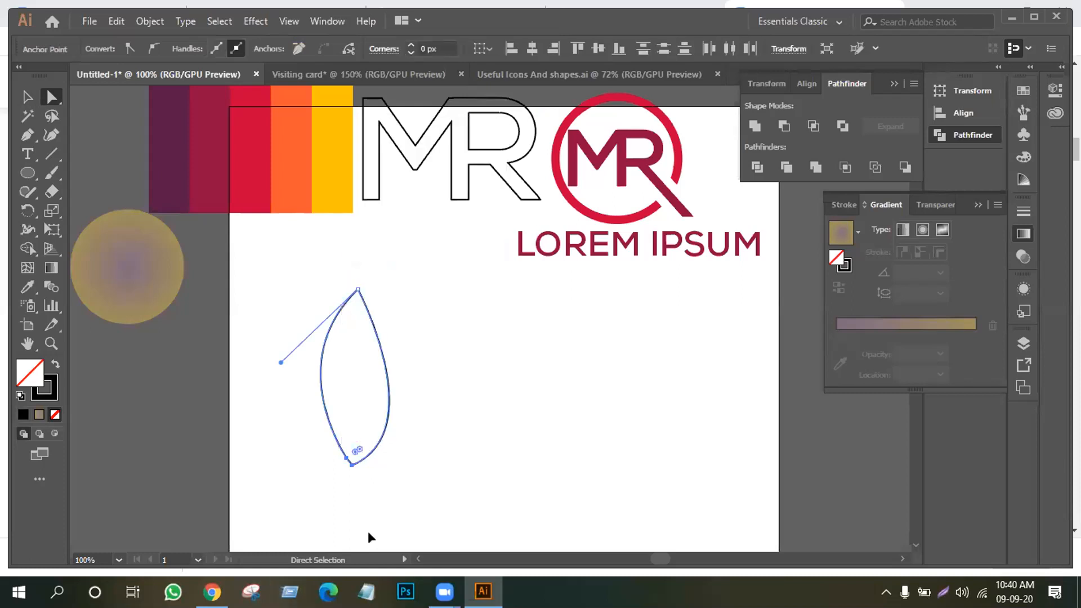
pyautogui.hotkey('ctrl', '+')
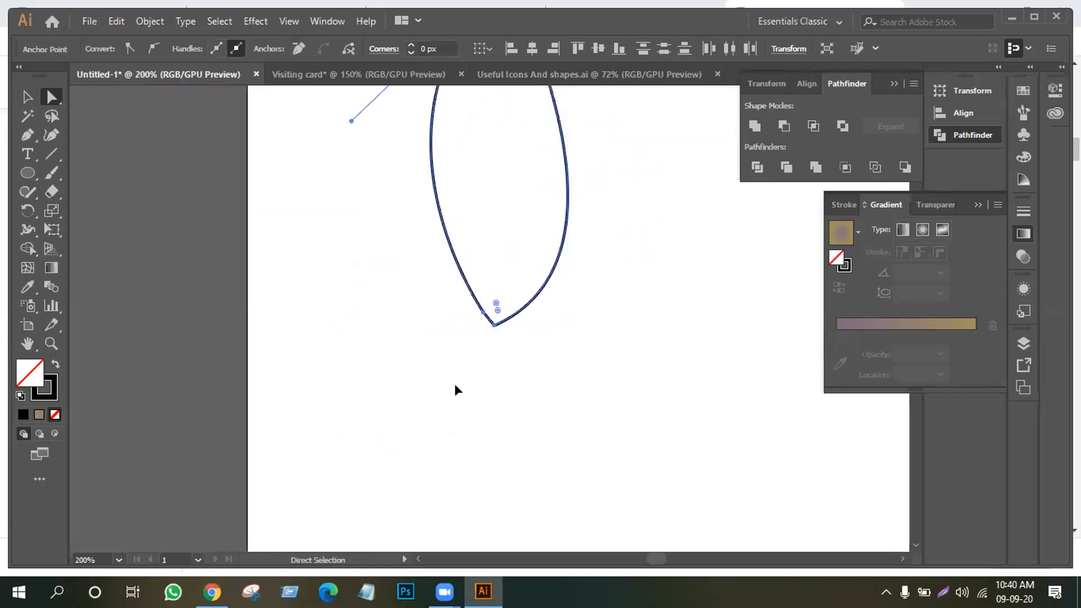
pyautogui.hotkey('ctrl', '+')
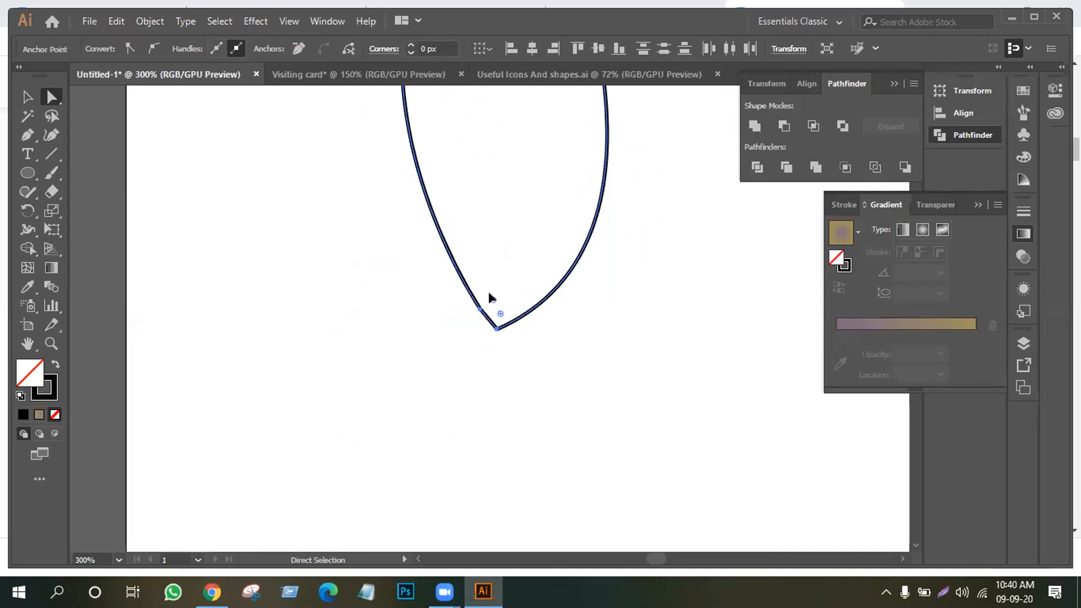
# Delete the short joining segment at the tip, rejoin, then delete it again, leaving the bottom open
pyautogui.click(474, 316)
pyautogui.press('Delete')
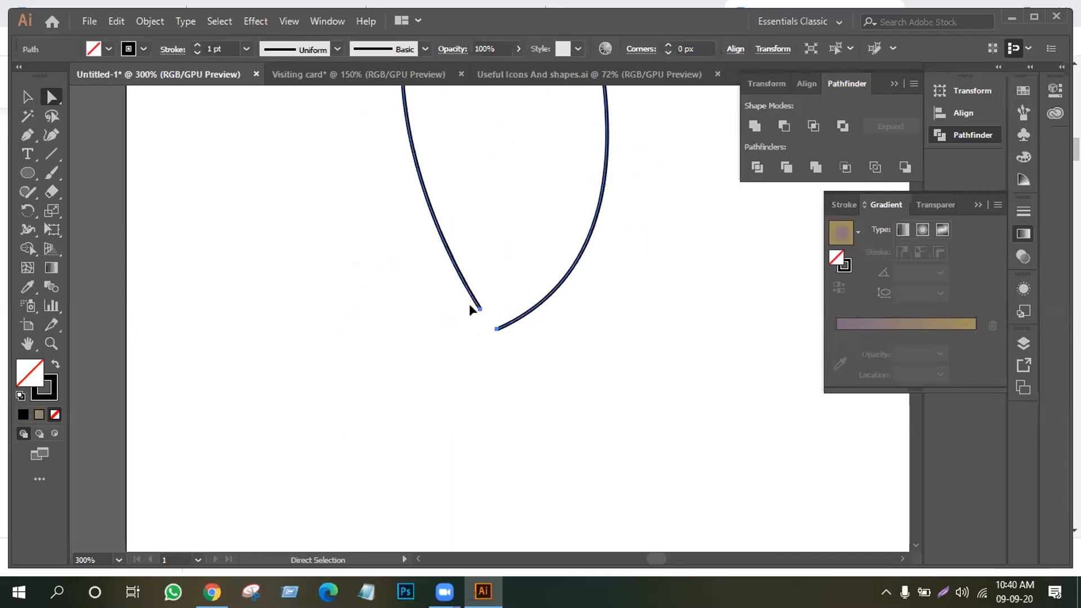
pyautogui.rightClick(462, 298)
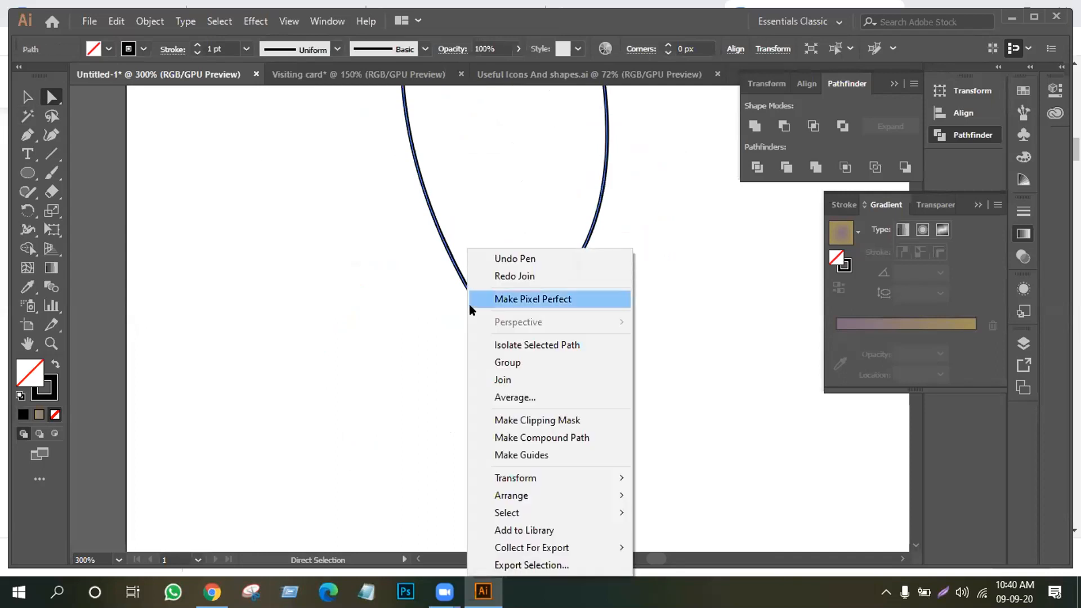
pyautogui.click(512, 379)
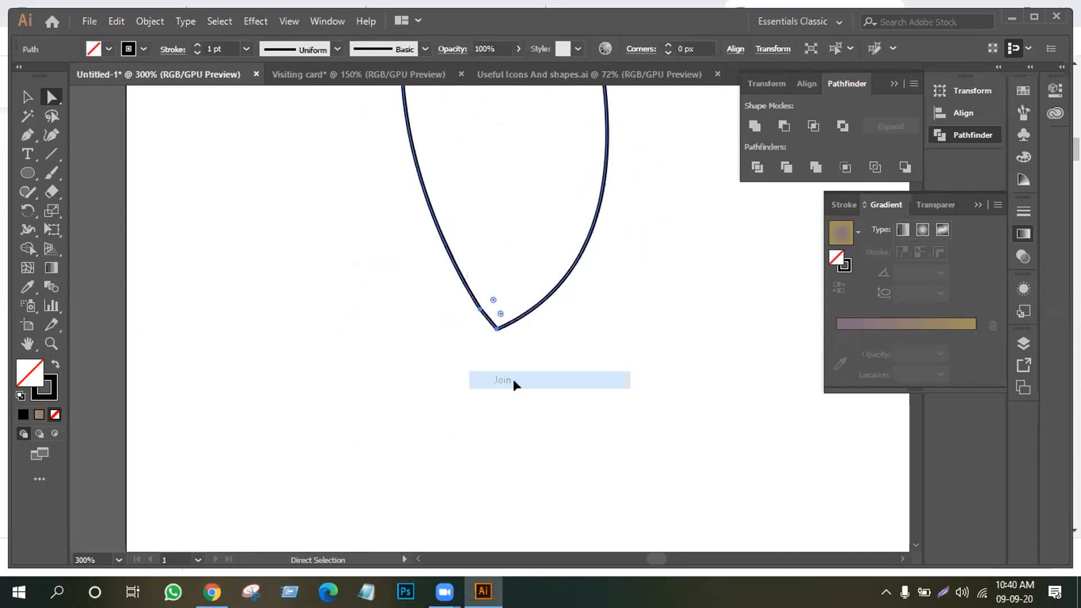
pyautogui.click(478, 308)
pyautogui.press('Delete')
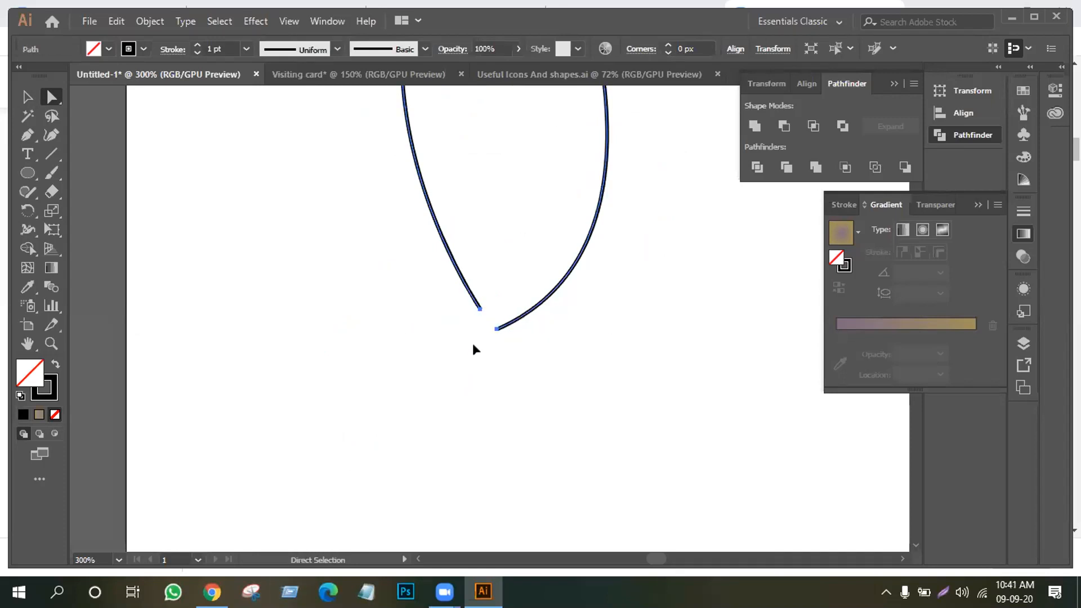
# Average both bottom endpoints of the leaf into a single point
pyautogui.moveTo(437, 277); pyautogui.dragTo(519, 343)
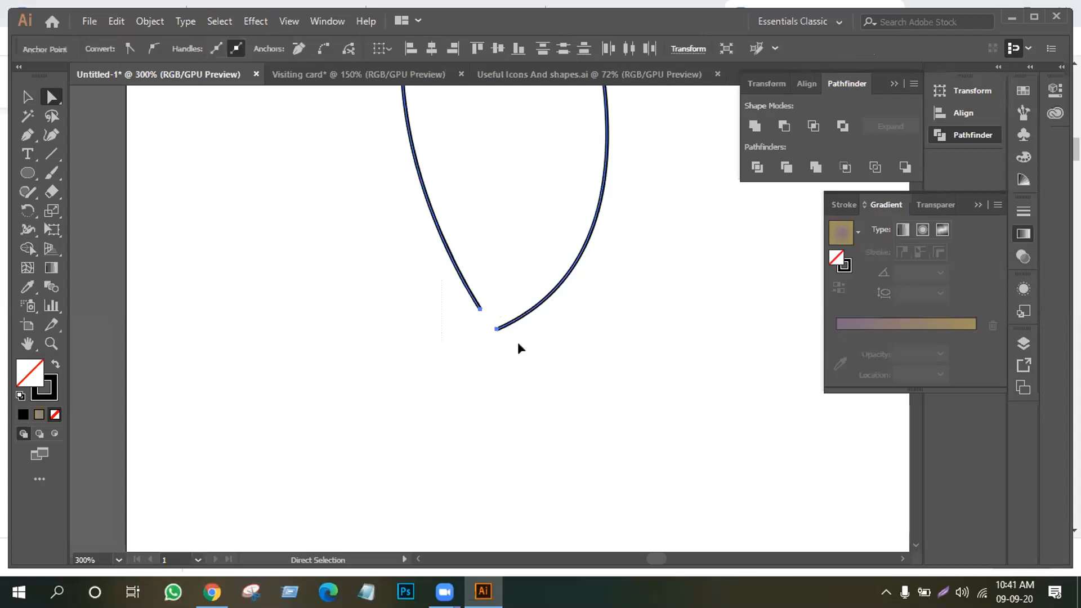
pyautogui.rightClick(472, 298)
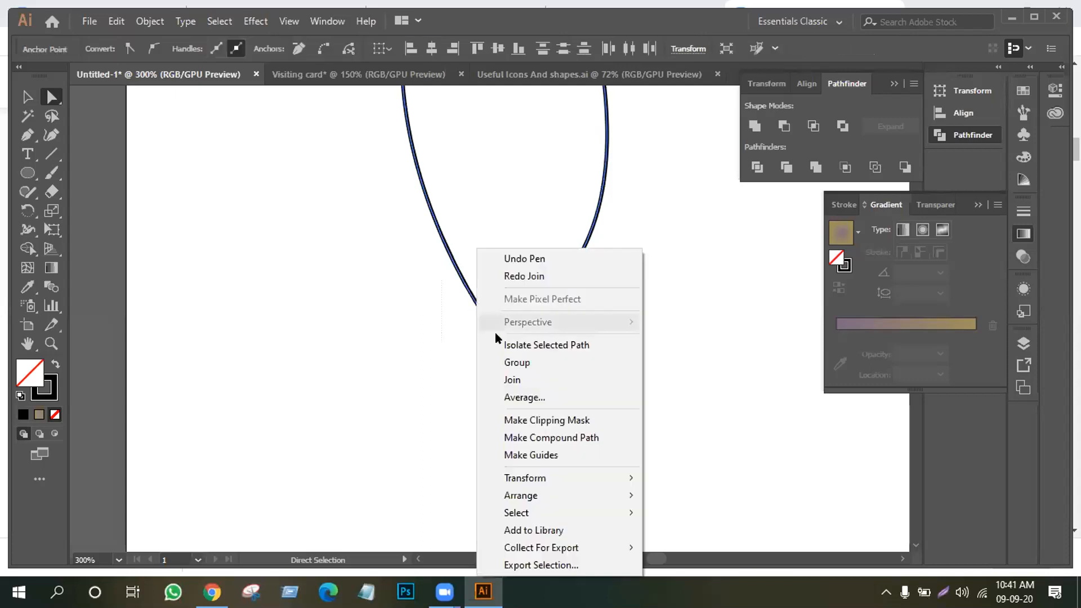
pyautogui.click(391, 279)
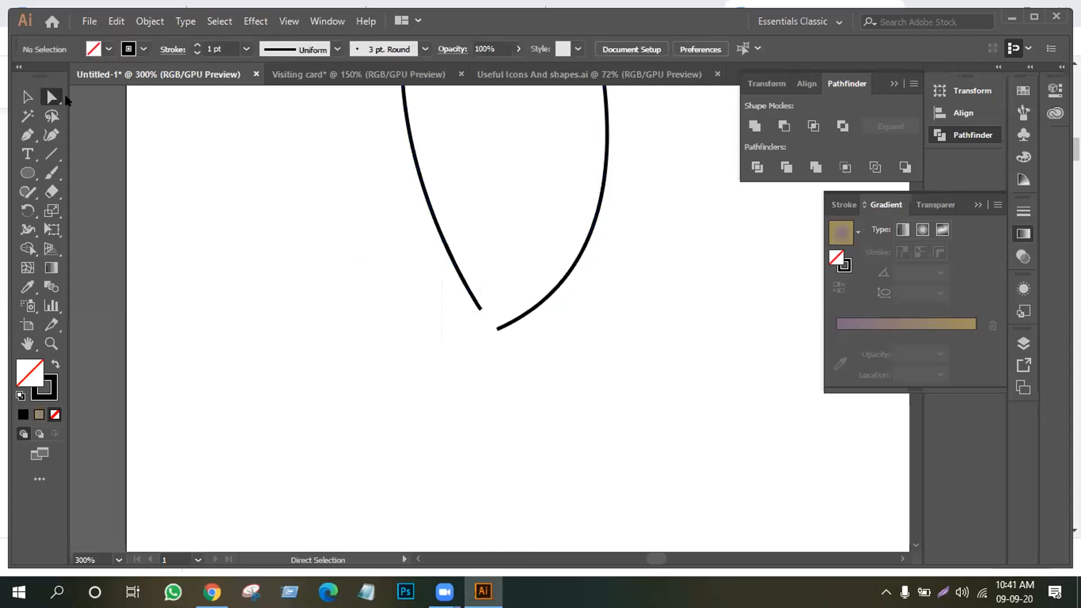
pyautogui.moveTo(446, 286); pyautogui.dragTo(498, 332)
pyautogui.rightClick(481, 311)
pyautogui.click(541, 398)
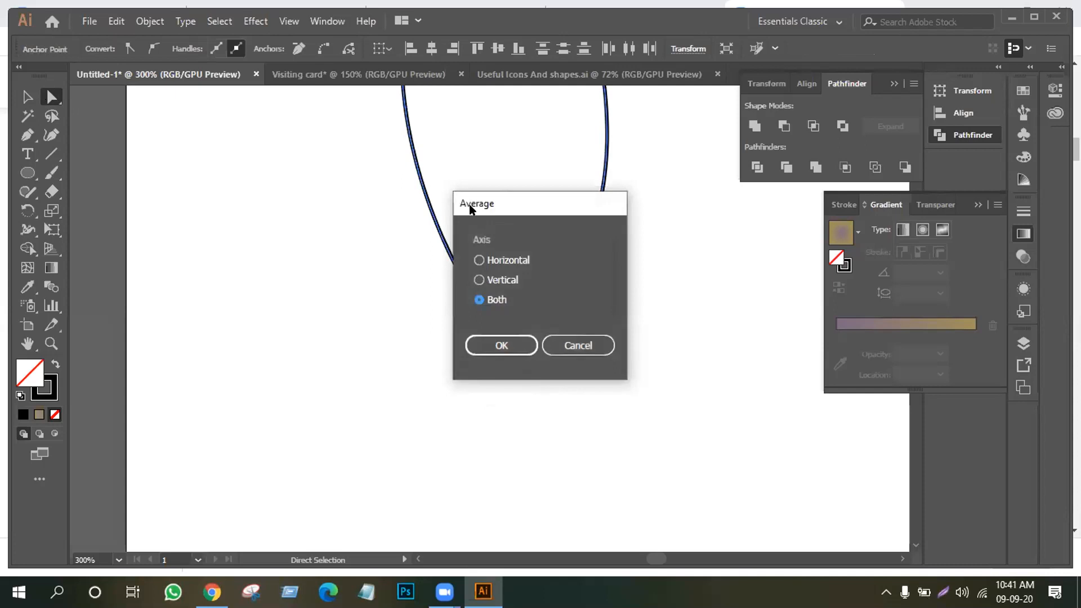
pyautogui.moveTo(470, 206); pyautogui.dragTo(161, 179)
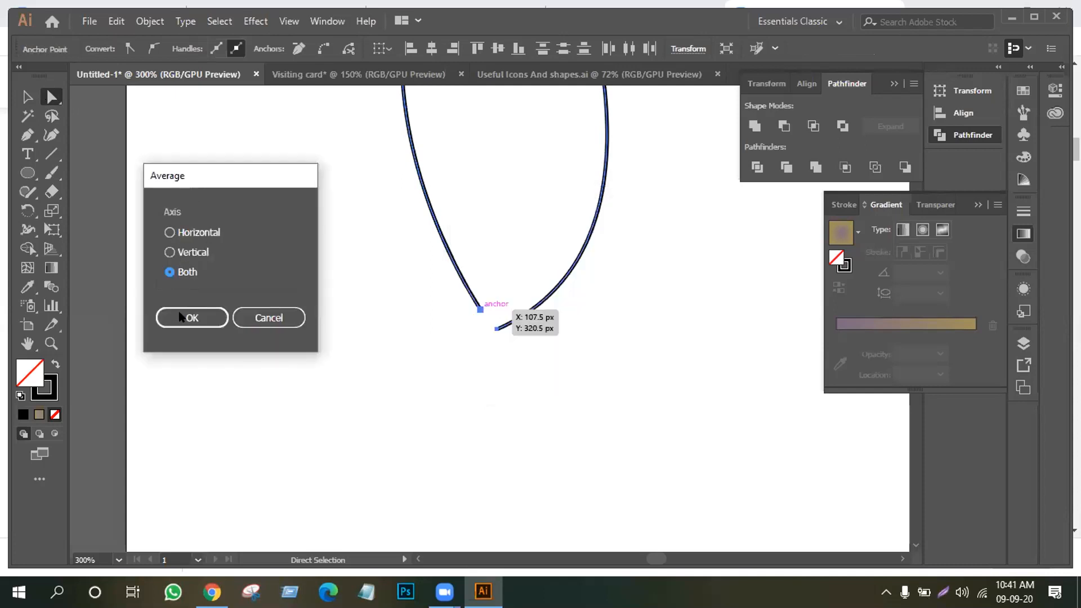
pyautogui.click(179, 322)
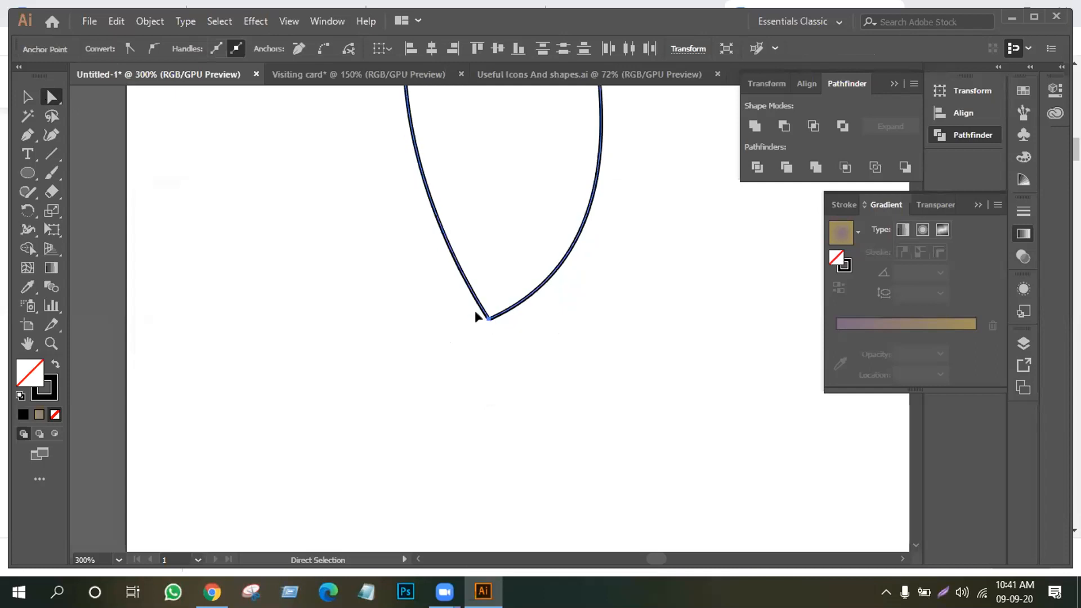
# Join the curves at the merged bottom anchor and zoom out to see the whole leaf
pyautogui.click(487, 319)
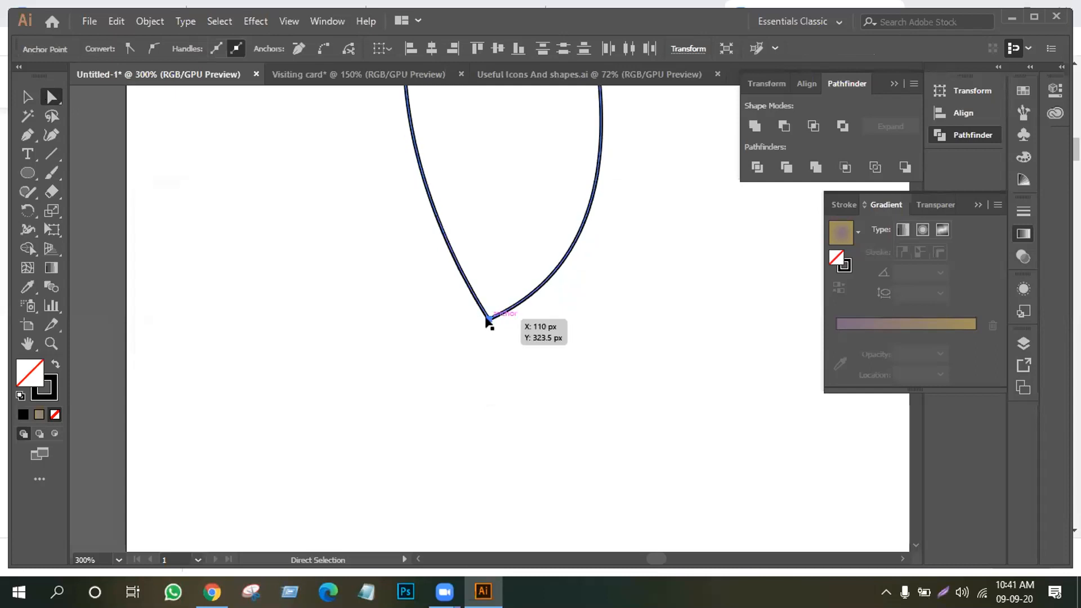
pyautogui.rightClick(458, 284)
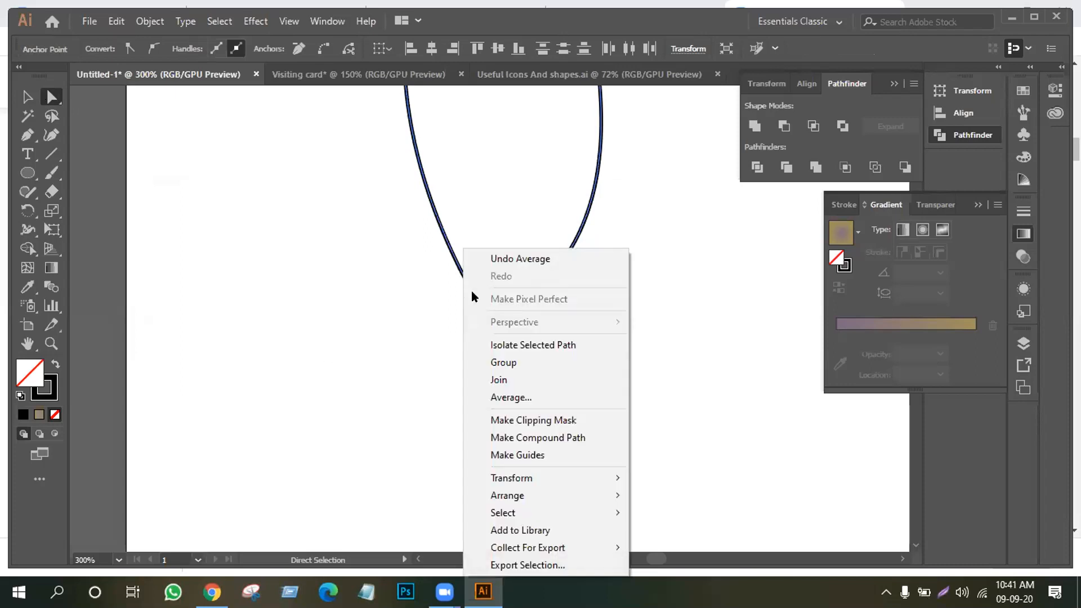
pyautogui.click(518, 385)
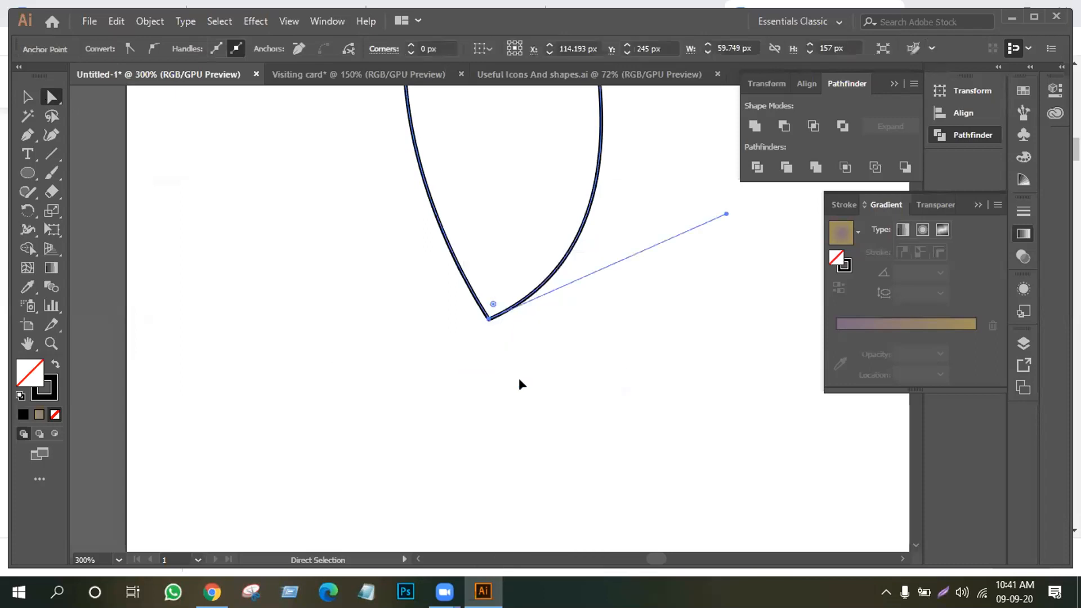
pyautogui.click(510, 341)
pyautogui.click(489, 320)
pyautogui.click(505, 332)
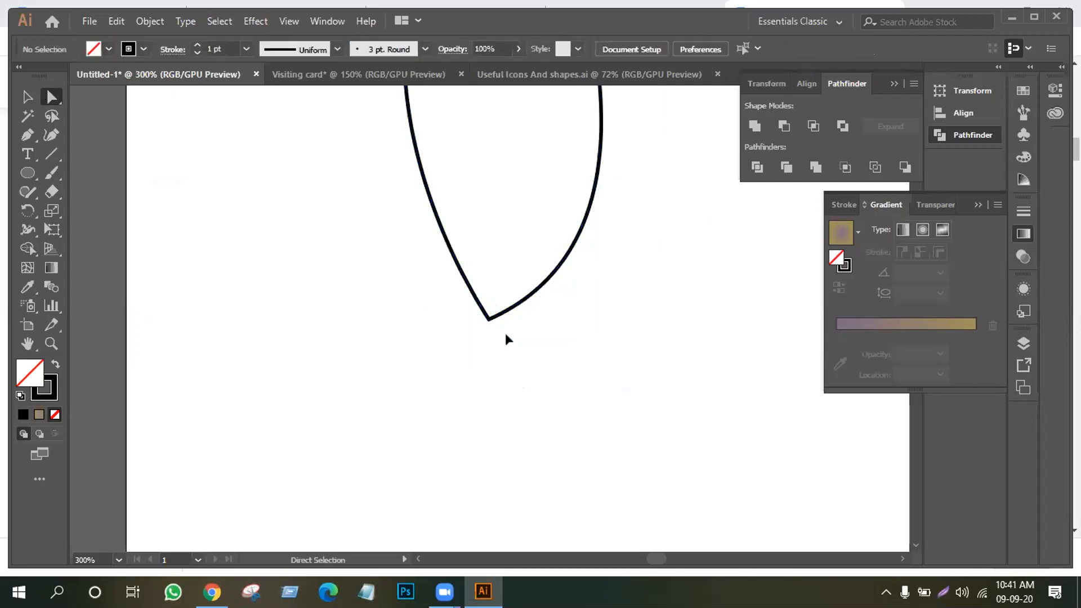
pyautogui.hotkey('ctrl', '-')
pyautogui.hotkey('ctrl', '-')
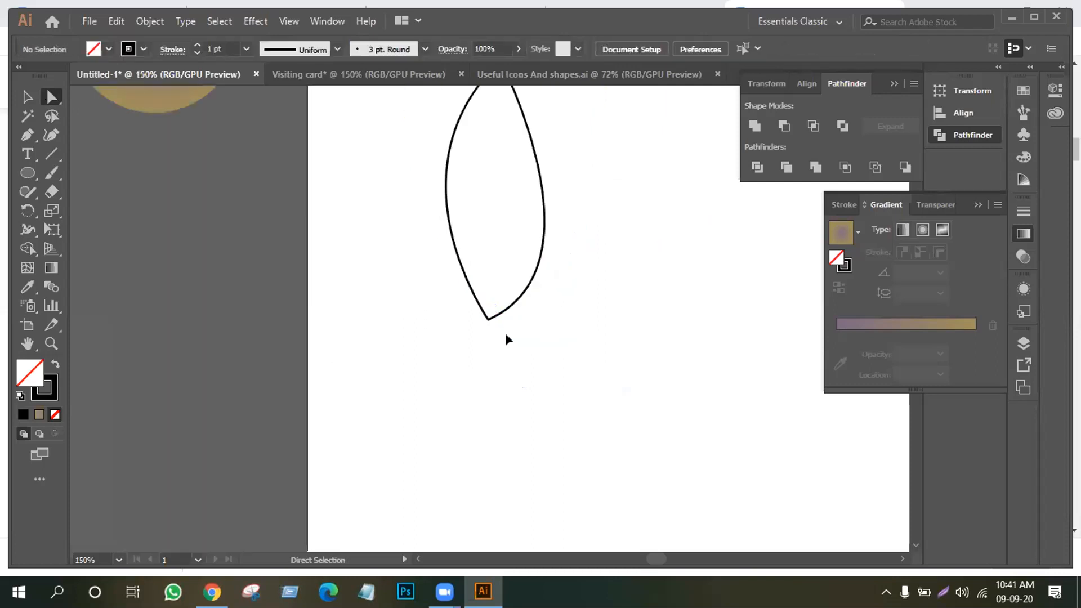
# Try bulging the left curve, undo it, then move the leaf down and left
pyautogui.moveTo(473, 289); pyautogui.dragTo(434, 349)
pyautogui.hotkey('ctrl', 'z')
pyautogui.hotkey('ctrl', 'z')
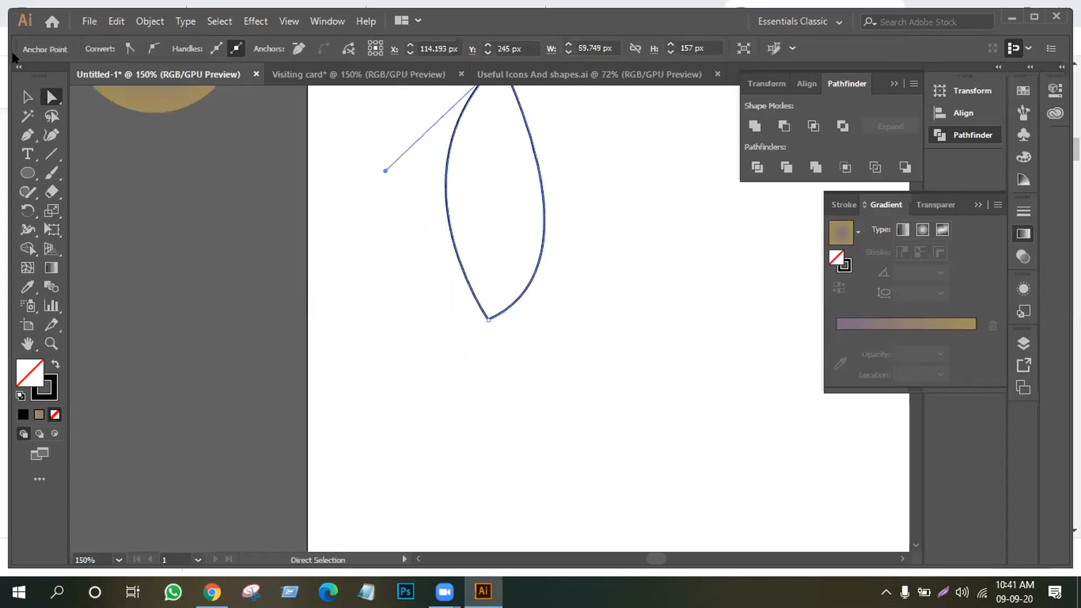
pyautogui.click(27, 97)
pyautogui.click(484, 272)
pyautogui.moveTo(469, 305); pyautogui.dragTo(386, 381)
pyautogui.click(531, 335)
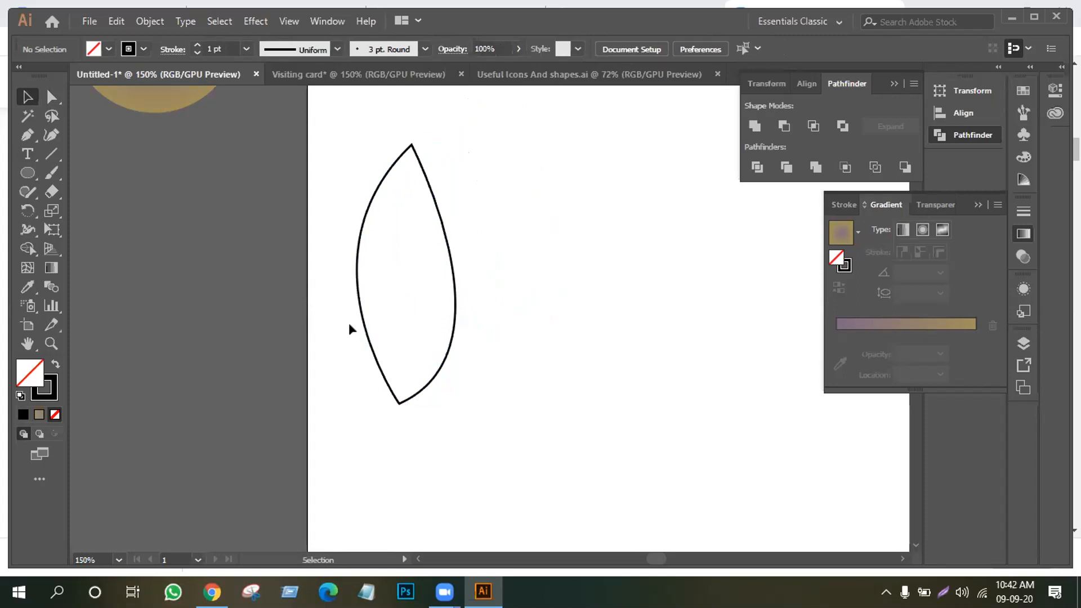
# Undo the move and tip join, then rejoin the leaf's bottom endpoints
pyautogui.hotkey('ctrl', 'z')
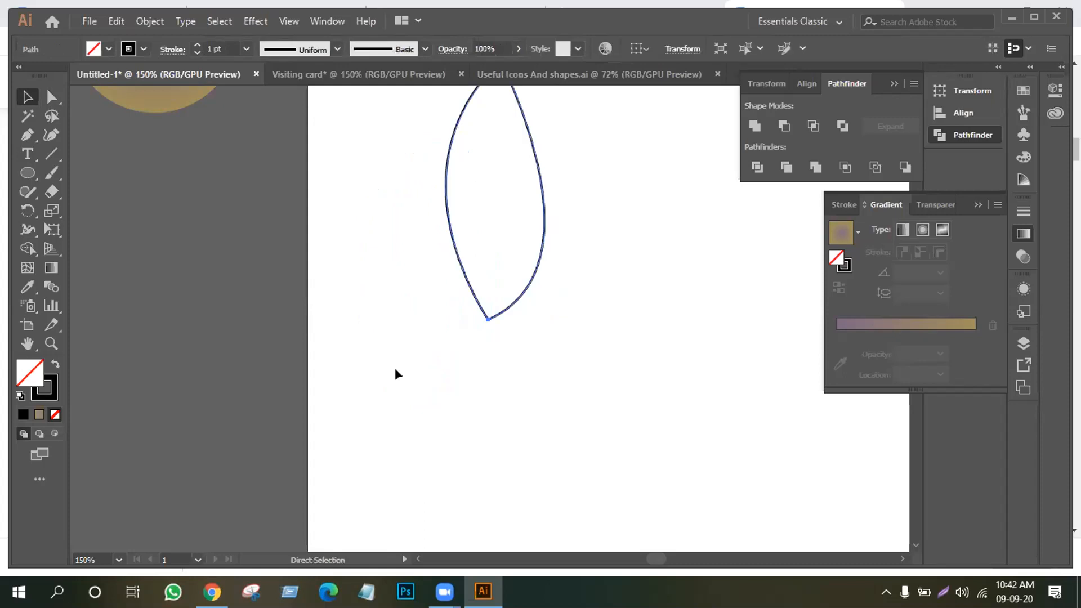
pyautogui.hotkey('ctrl', 'z')
pyautogui.press('v')
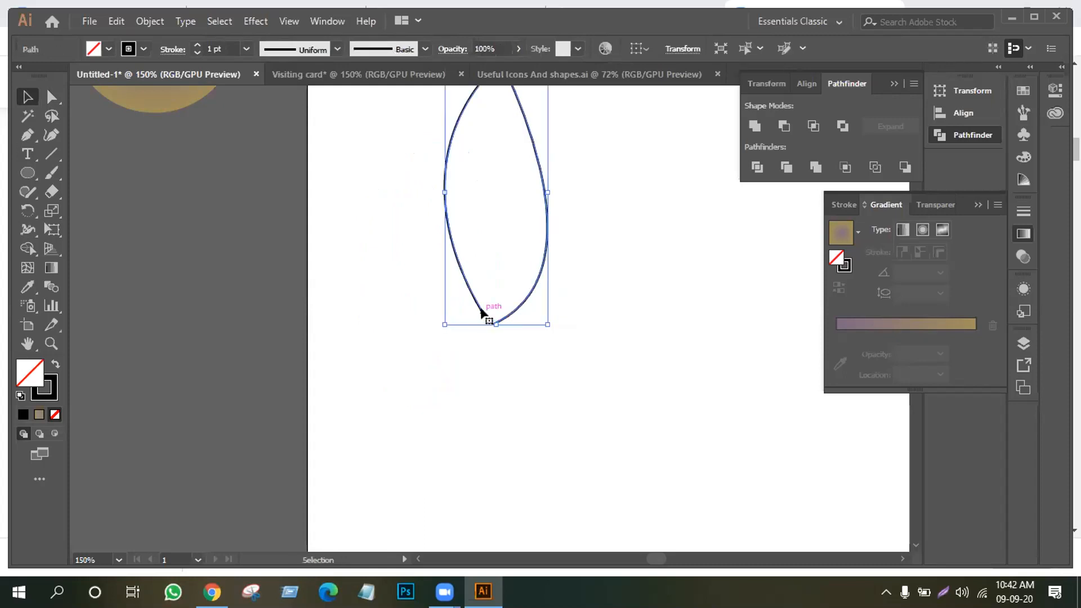
pyautogui.click(508, 333)
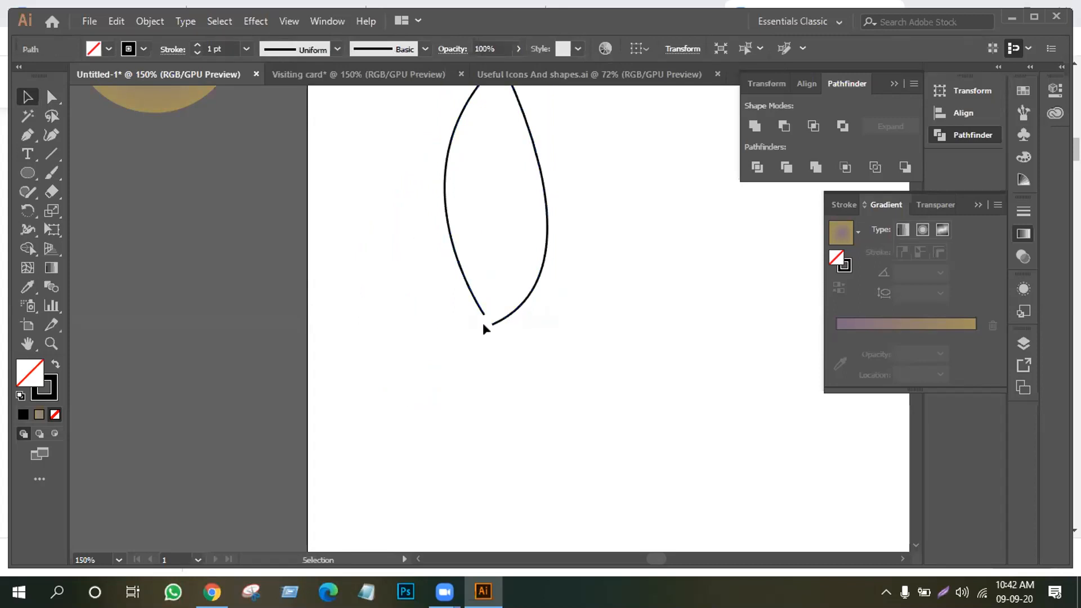
pyautogui.click(51, 97)
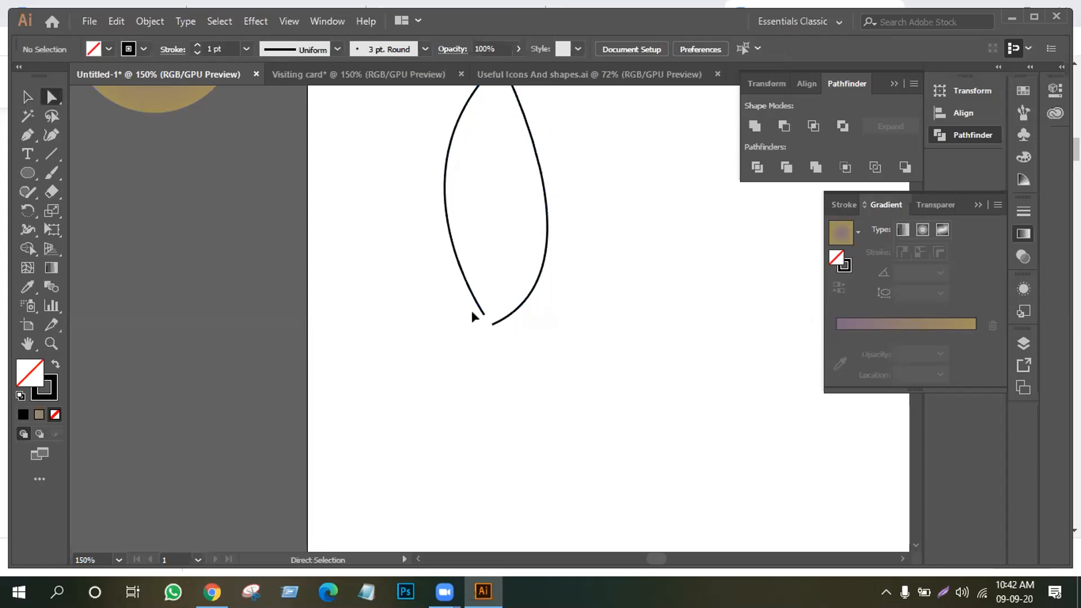
pyautogui.moveTo(510, 318); pyautogui.dragTo(511, 332)
pyautogui.rightClick(473, 317)
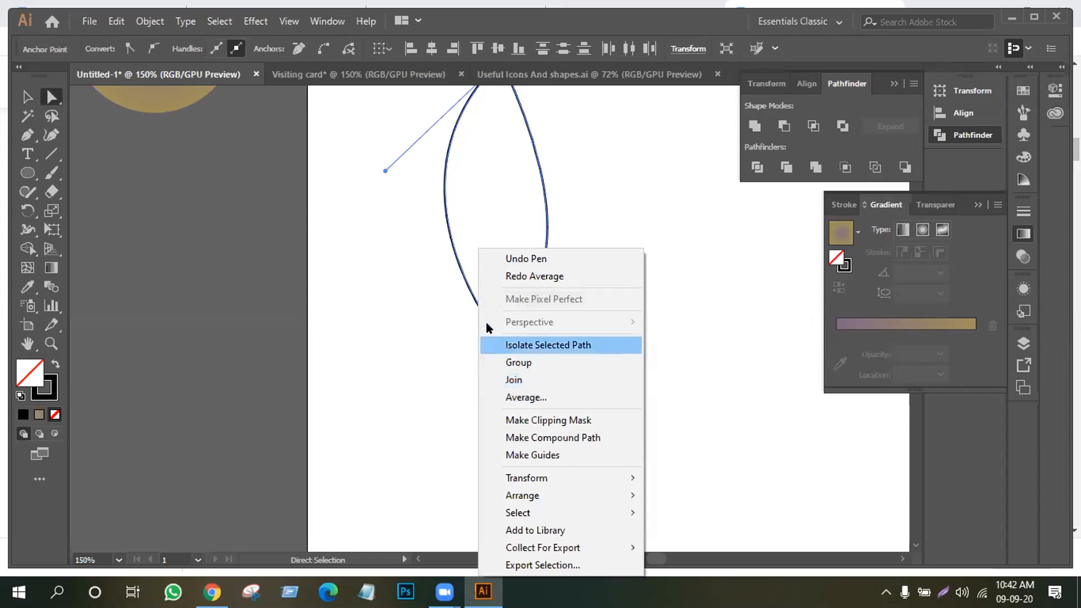
pyautogui.click(514, 380)
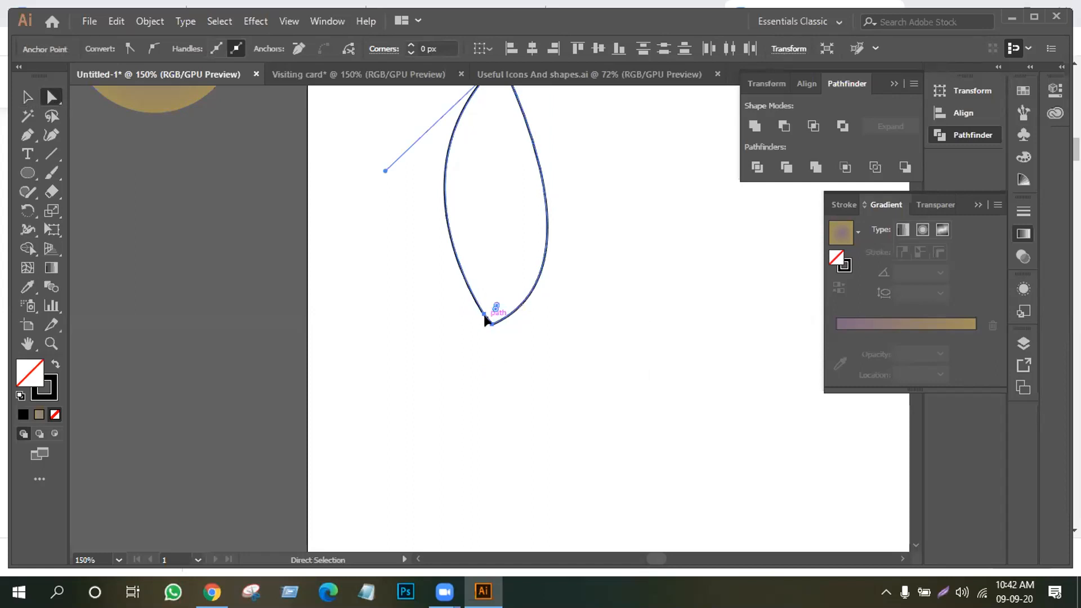
# Average the bottom anchors into one point, then undo the changes
pyautogui.press('v')
pyautogui.press('a')
pyautogui.rightClick(485, 322)
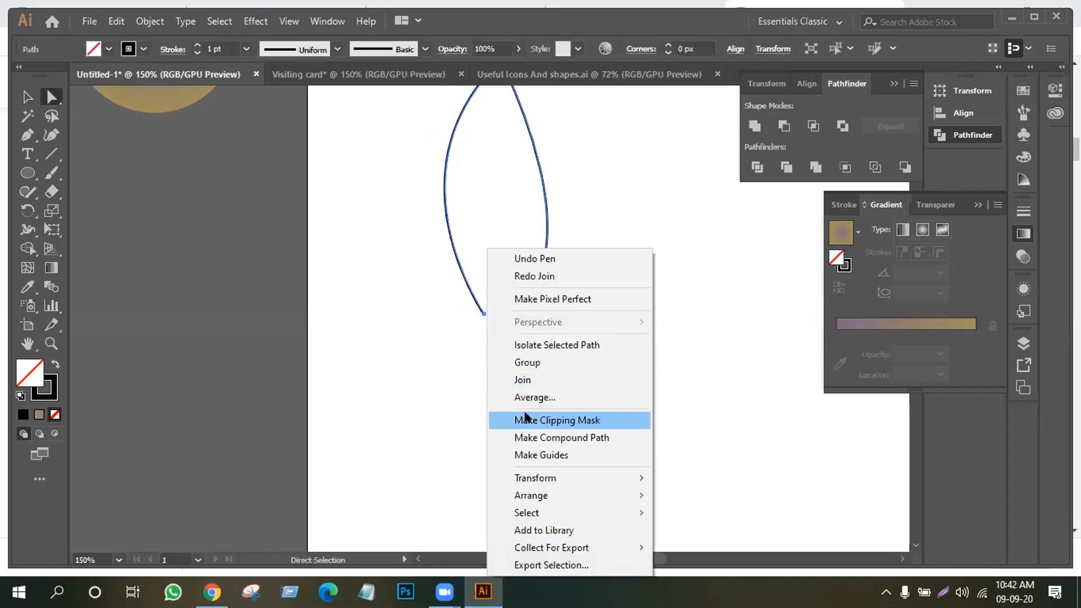
pyautogui.click(528, 393)
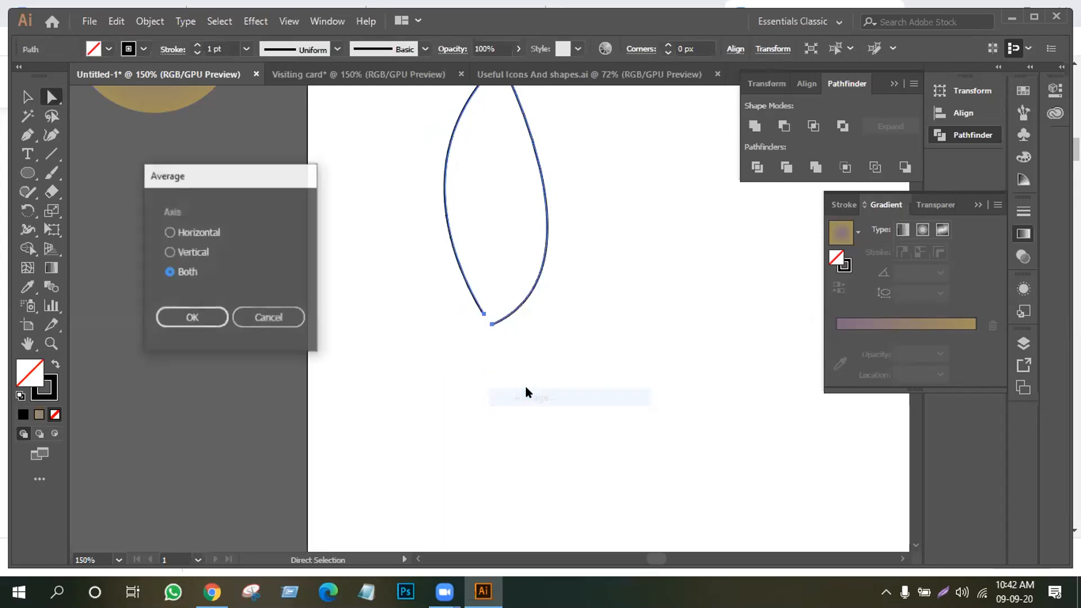
pyautogui.click(169, 319)
pyautogui.hotkey('ctrl', 'z')
pyautogui.hotkey('ctrl', 'z')
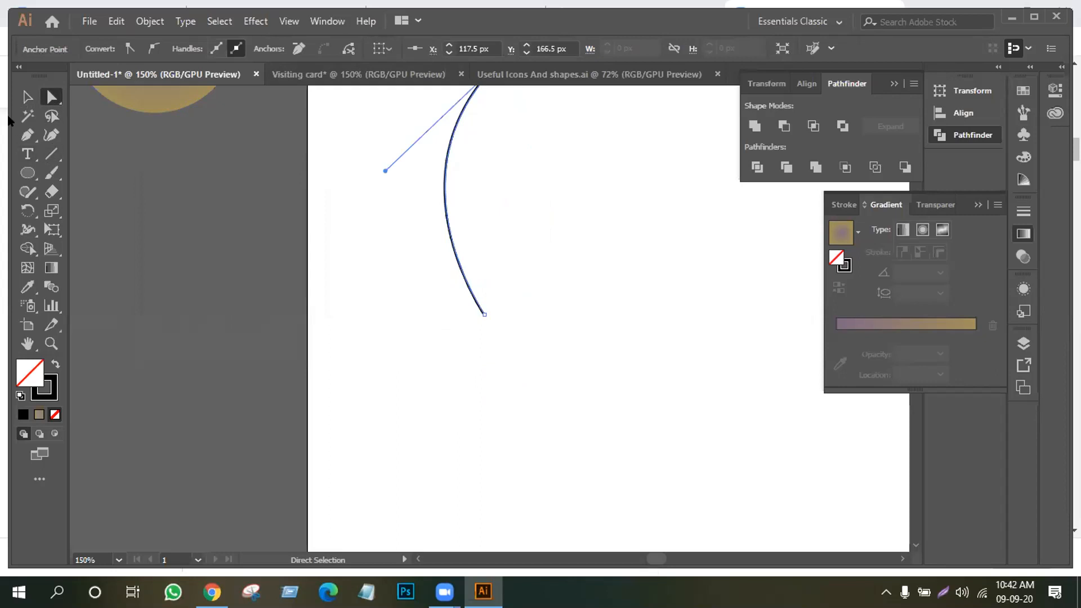
# Draw the leaf's right curved side down to the bottom with the Pen tool
pyautogui.click(26, 96)
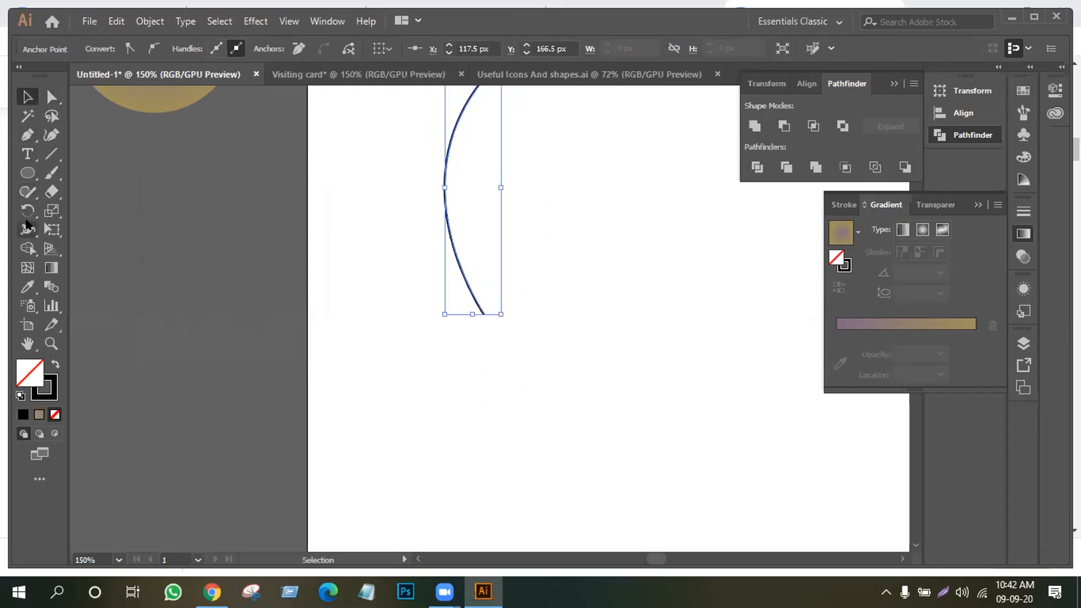
pyautogui.click(27, 135)
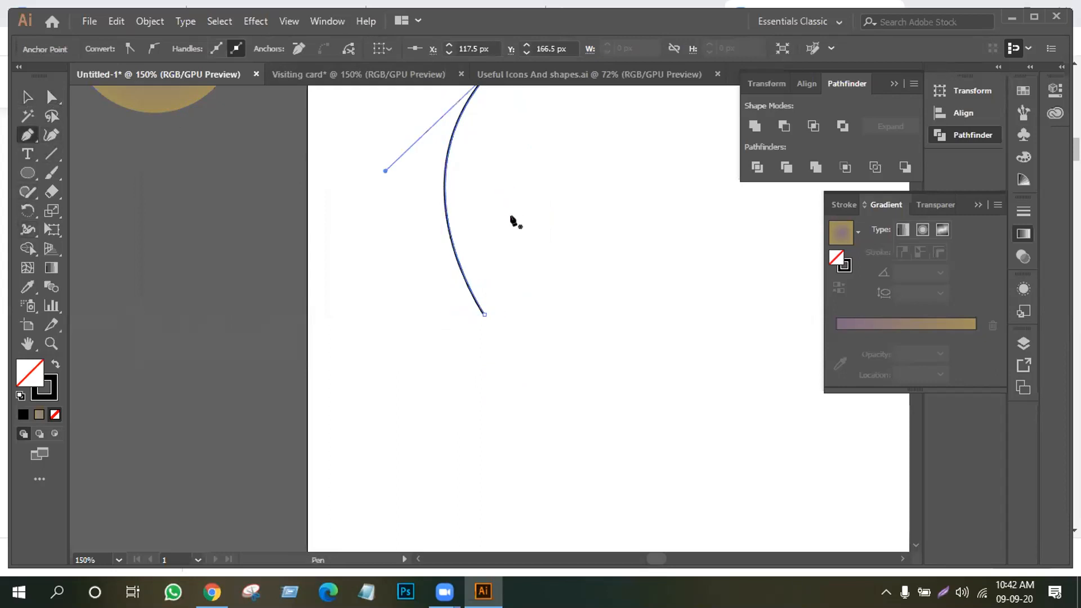
pyautogui.scroll(3, 512, 203)
pyautogui.moveTo(500, 137); pyautogui.dragTo(370, 391)
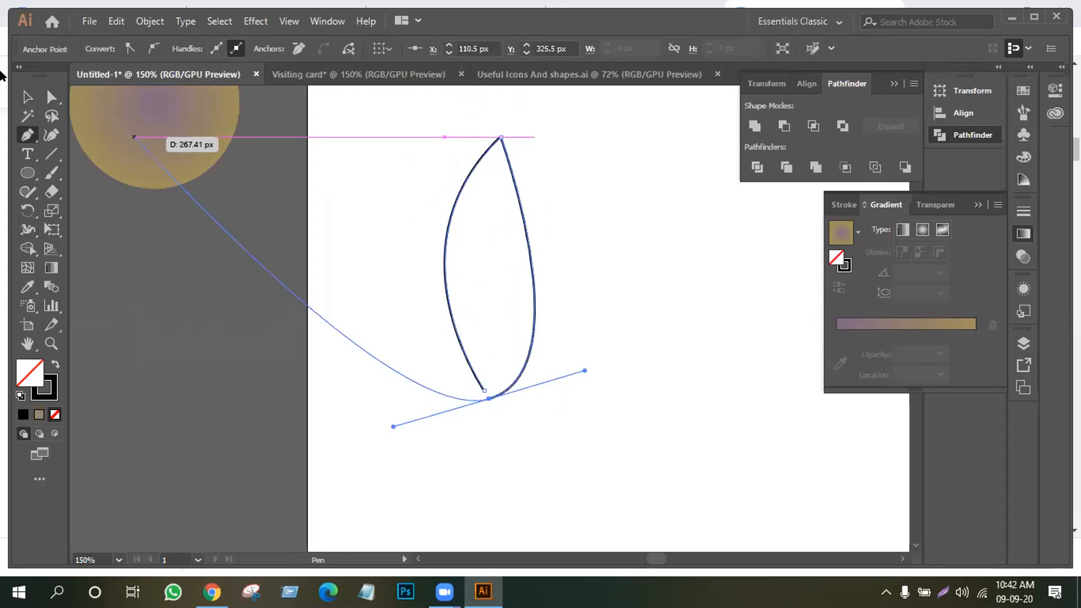
pyautogui.click(27, 97)
# Average the leaf's two bottom anchors to one spot
pyautogui.click(52, 97)
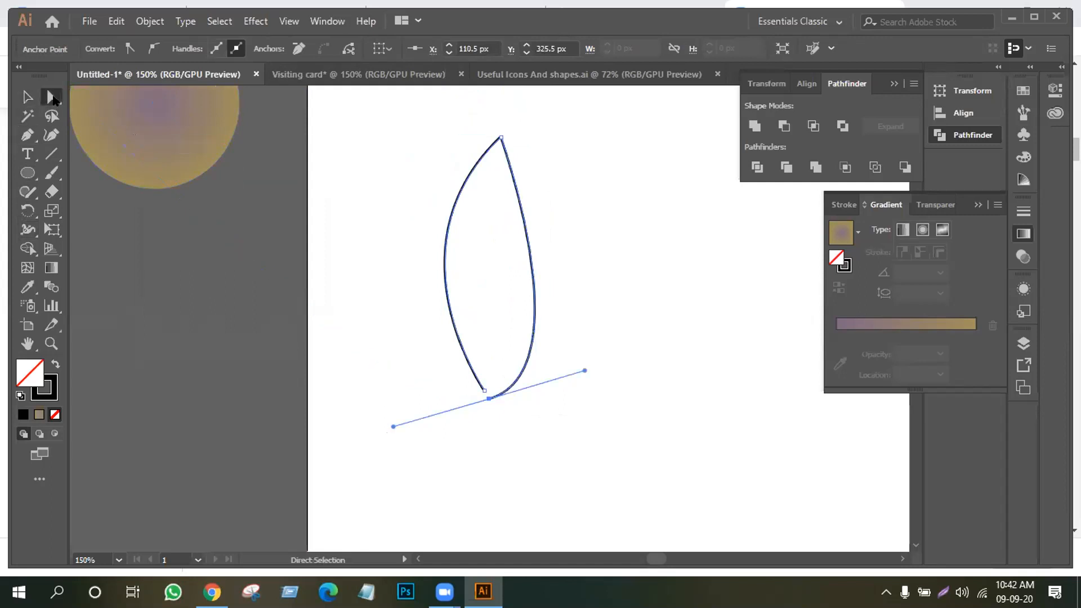
pyautogui.click(468, 382)
pyautogui.moveTo(497, 411); pyautogui.dragTo(498, 411)
pyautogui.rightClick(472, 383)
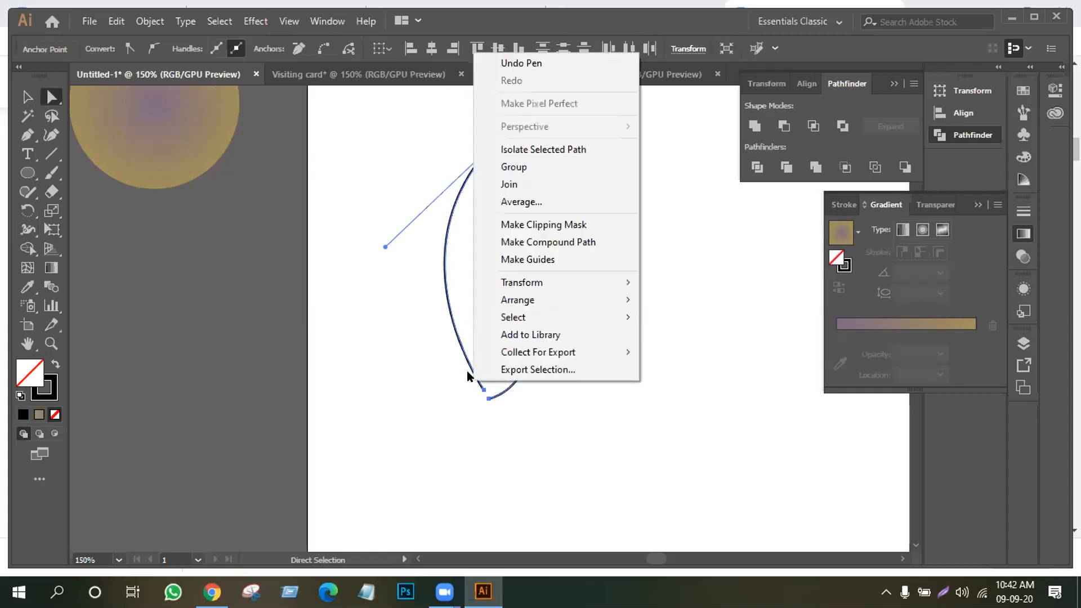
pyautogui.click(521, 200)
pyautogui.click(194, 316)
# Join the bottom anchors to close the leaf and deselect it
pyautogui.rightClick(488, 390)
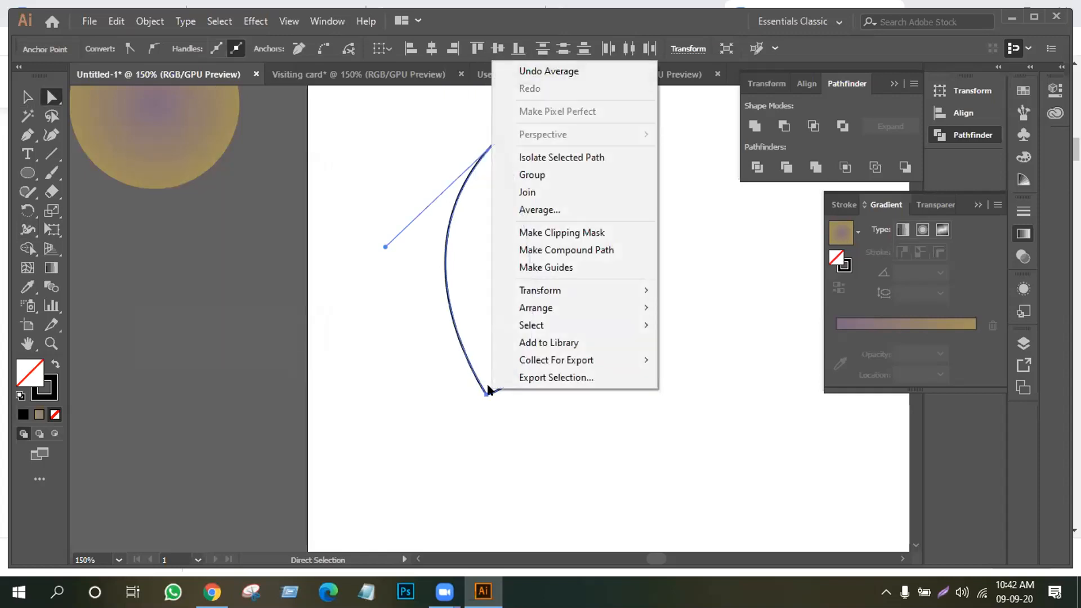
pyautogui.click(532, 190)
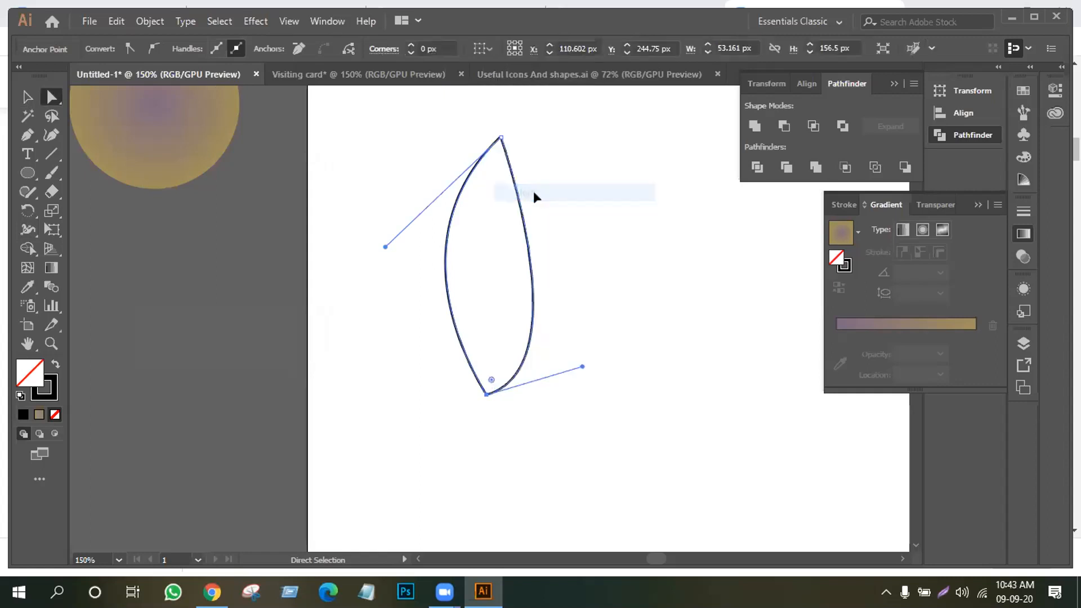
pyautogui.click(487, 417)
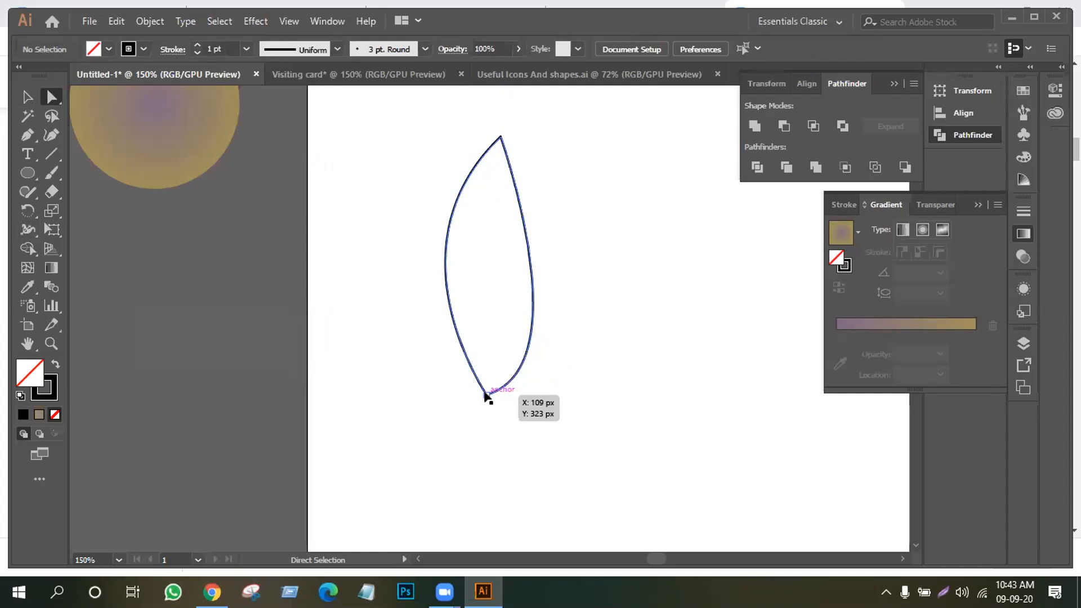
pyautogui.click(446, 372)
pyautogui.click(27, 97)
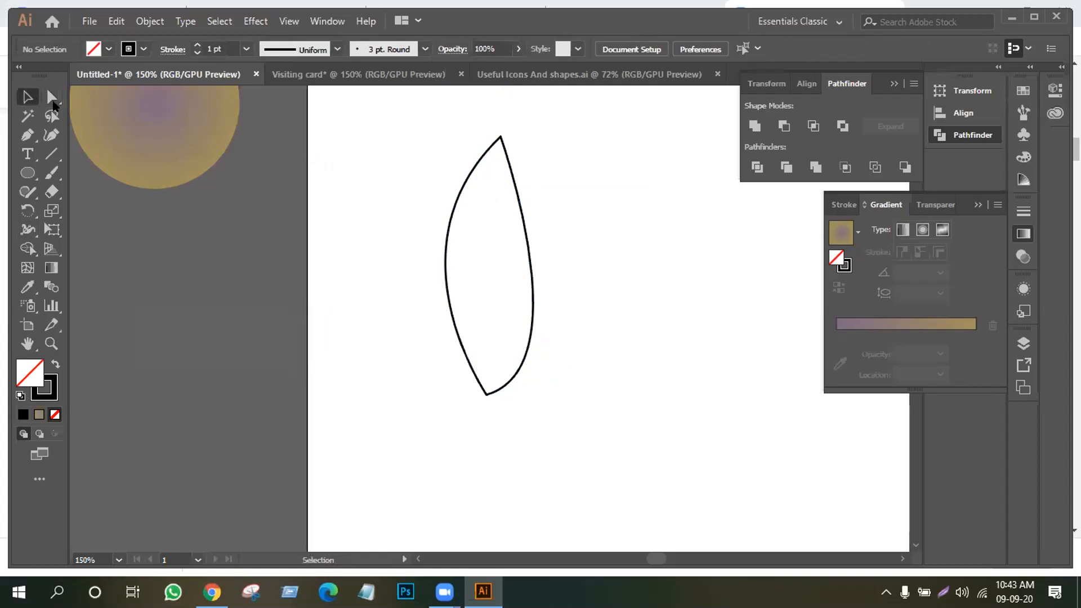
# Make the leaf solid black by swapping its fill and stroke
pyautogui.click(511, 170)
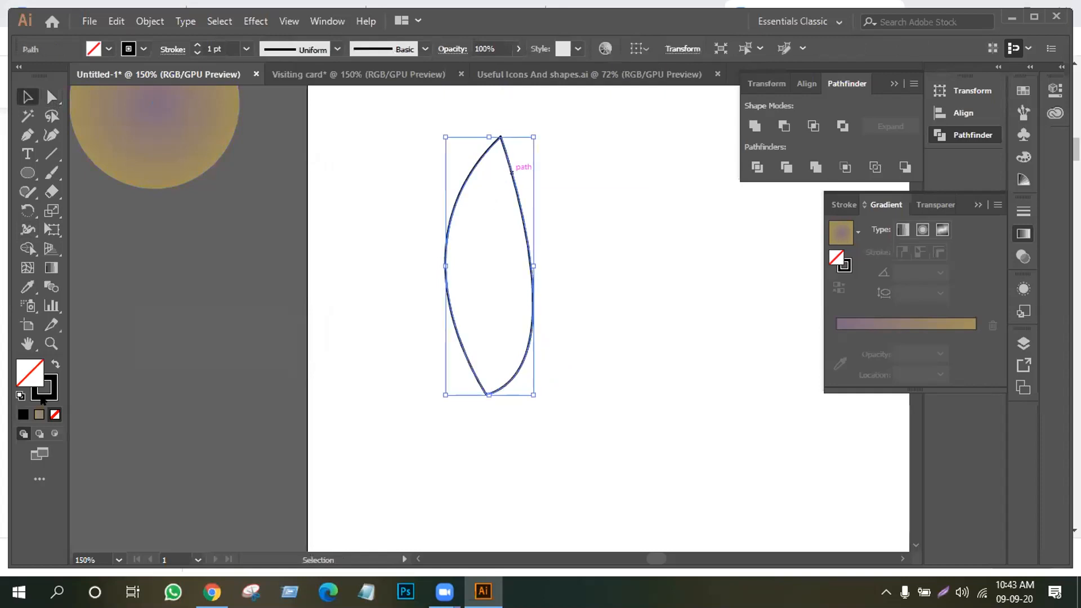
pyautogui.click(55, 364)
pyautogui.click(359, 445)
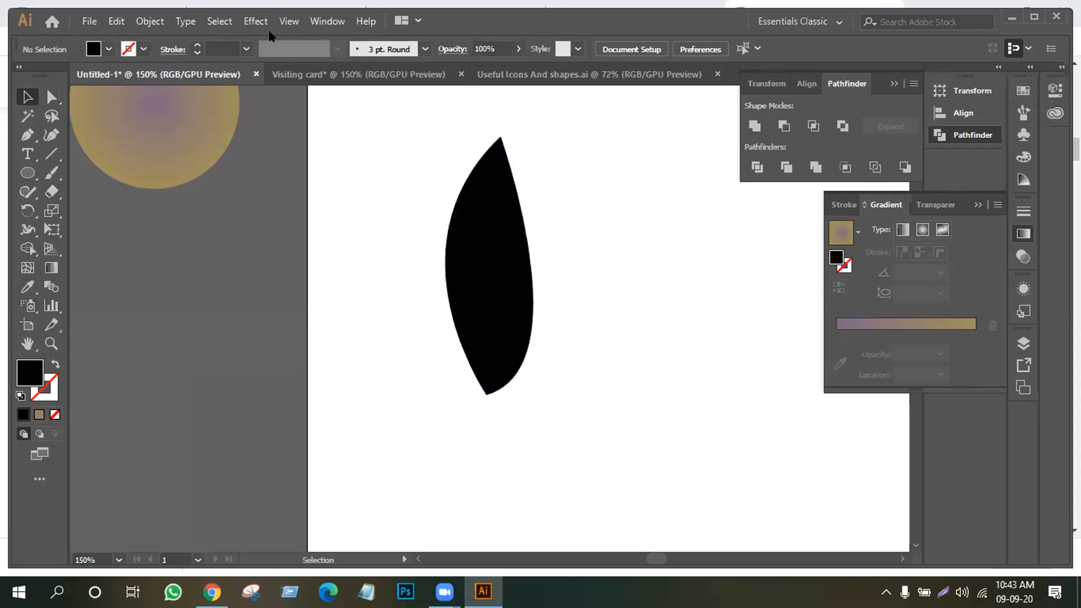
# Move the gradient circle beside the leaf and eyedrop its radial gradient onto the leaf
pyautogui.moveTo(196, 135); pyautogui.dragTo(208, 253)
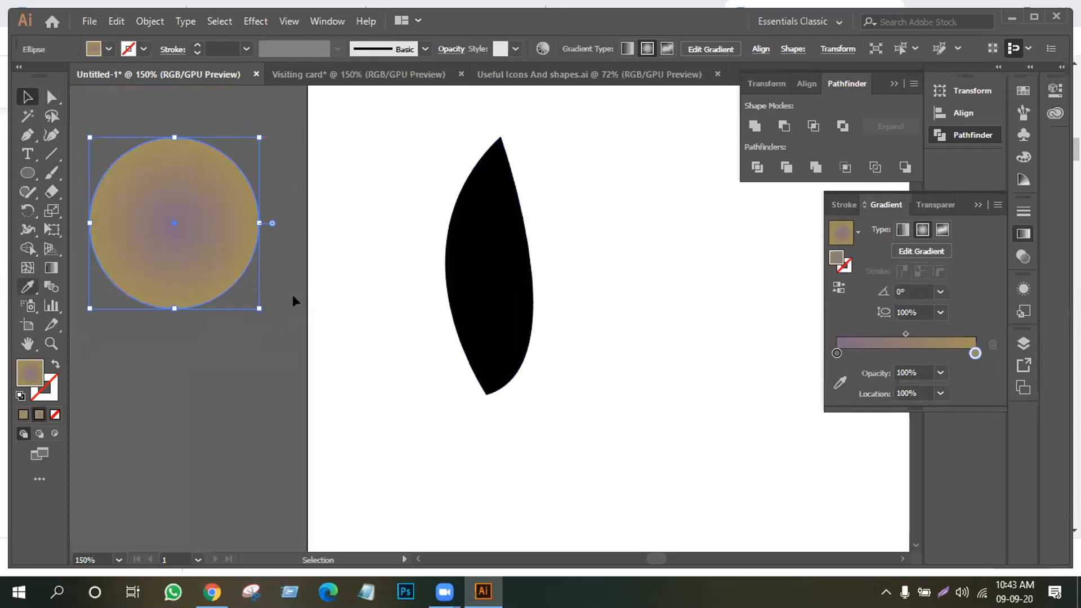
pyautogui.click(500, 282)
pyautogui.click(27, 287)
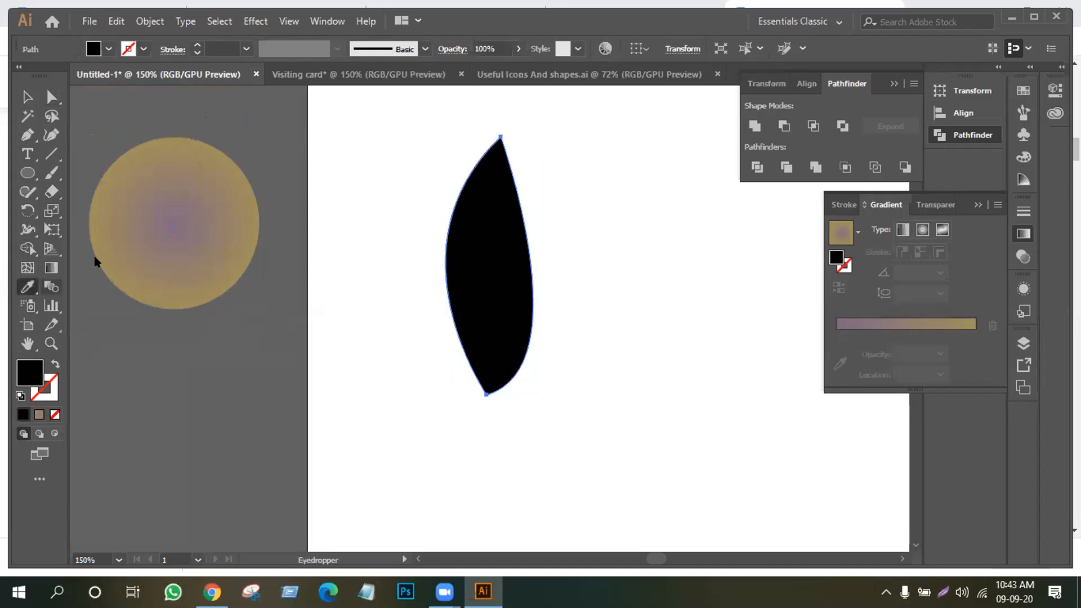
pyautogui.click(186, 220)
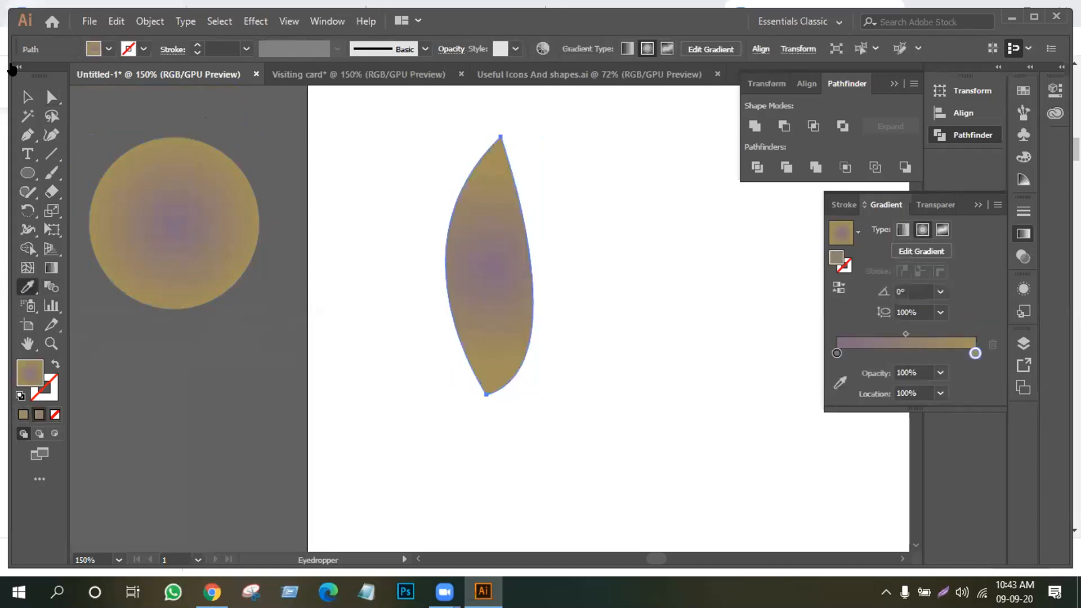
pyautogui.press('v')
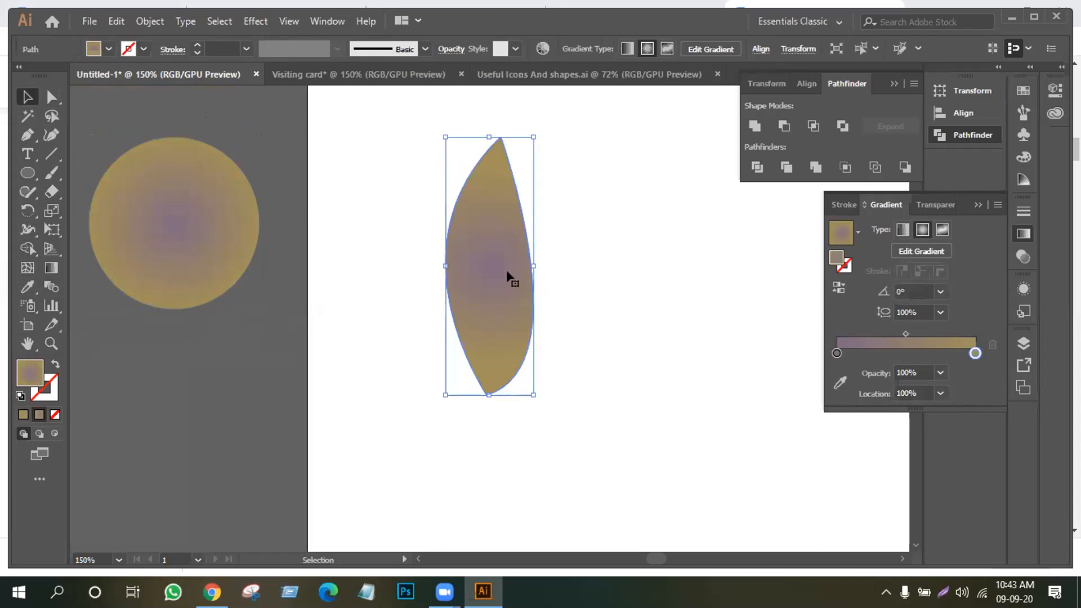
pyautogui.click(218, 235)
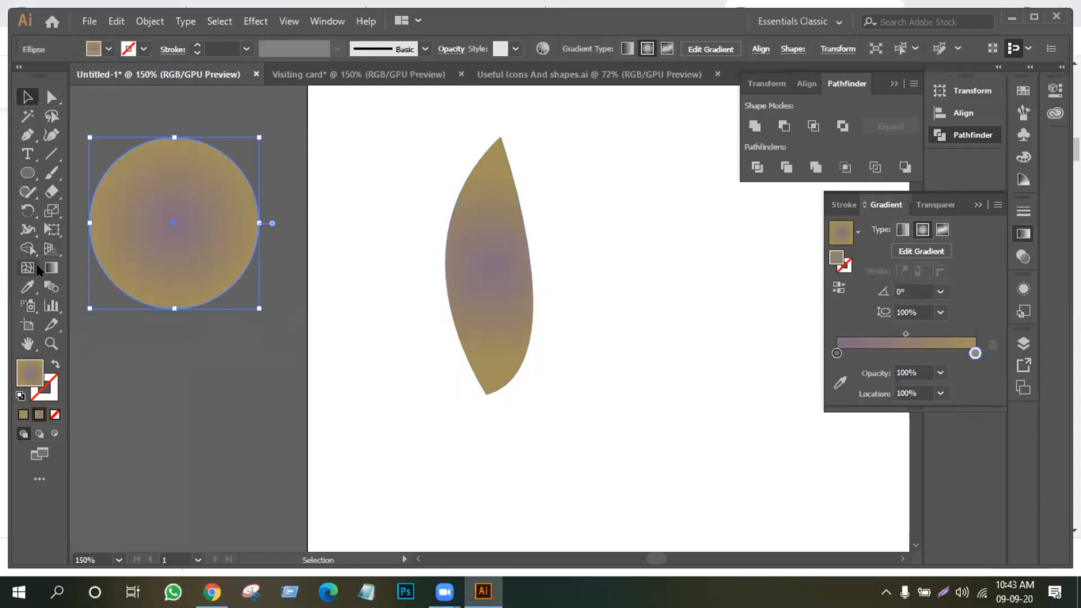
# Angle the circle's radial gradient at 38.1° and shift its origin and focal point lower right
pyautogui.click(52, 267)
pyautogui.moveTo(269, 223); pyautogui.dragTo(248, 174)
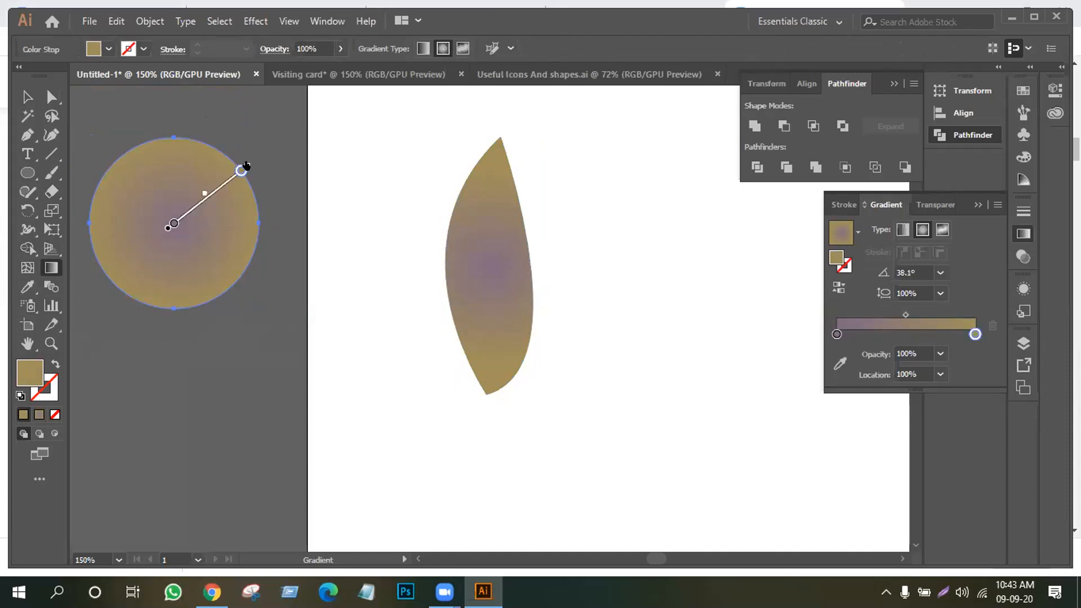
pyautogui.moveTo(222, 190); pyautogui.dragTo(268, 159)
pyautogui.click(261, 311)
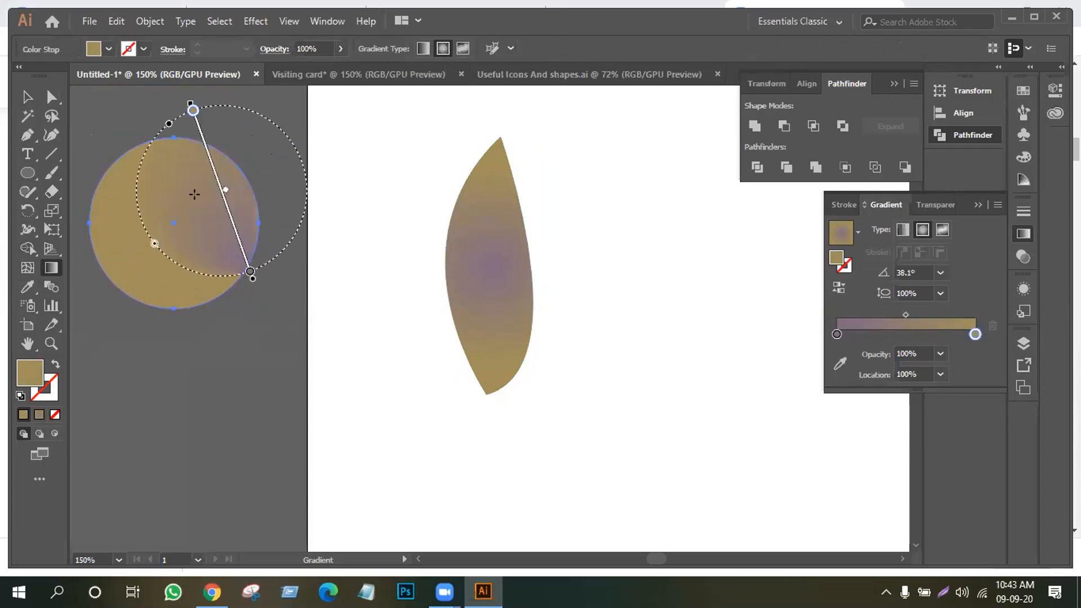
pyautogui.moveTo(210, 160); pyautogui.dragTo(227, 163)
pyautogui.click(216, 310)
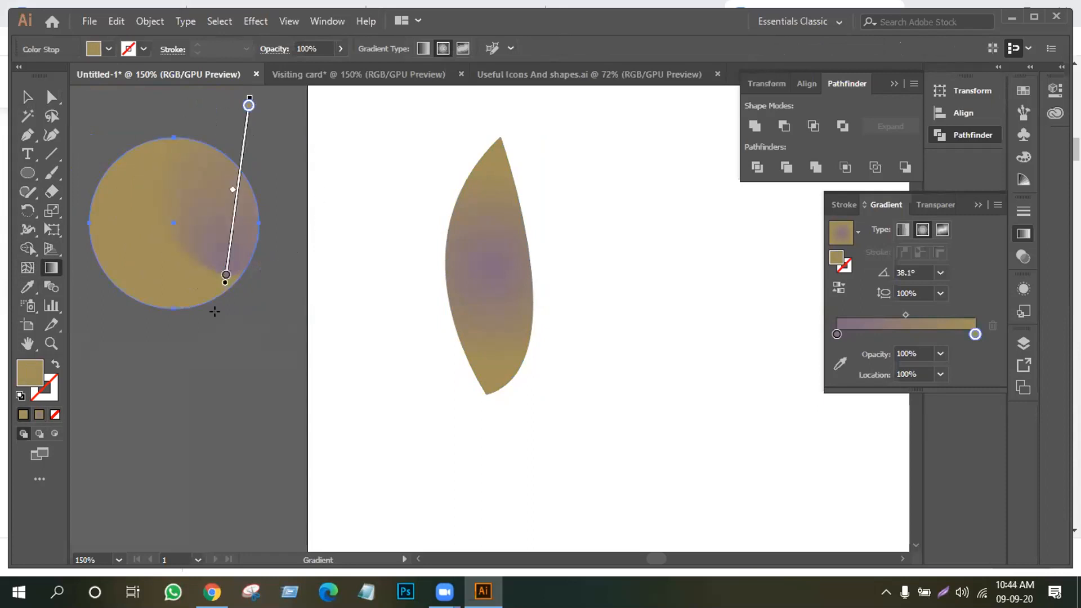
pyautogui.press('v')
pyautogui.click(92, 107)
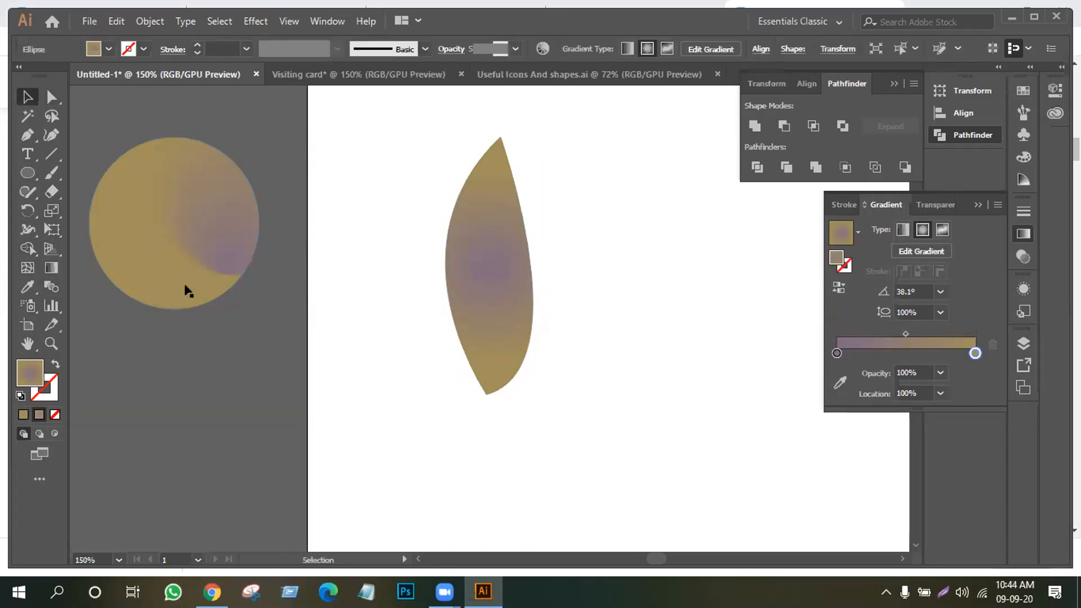
pyautogui.click(191, 241)
pyautogui.click(522, 265)
pyautogui.click(27, 286)
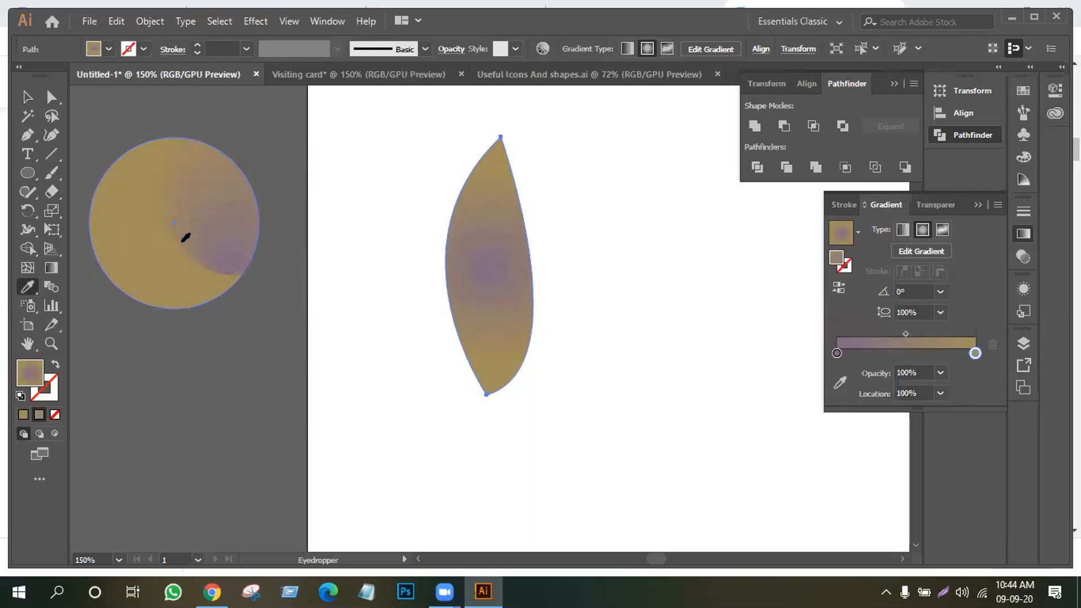
pyautogui.scroll(5, 464, 350)
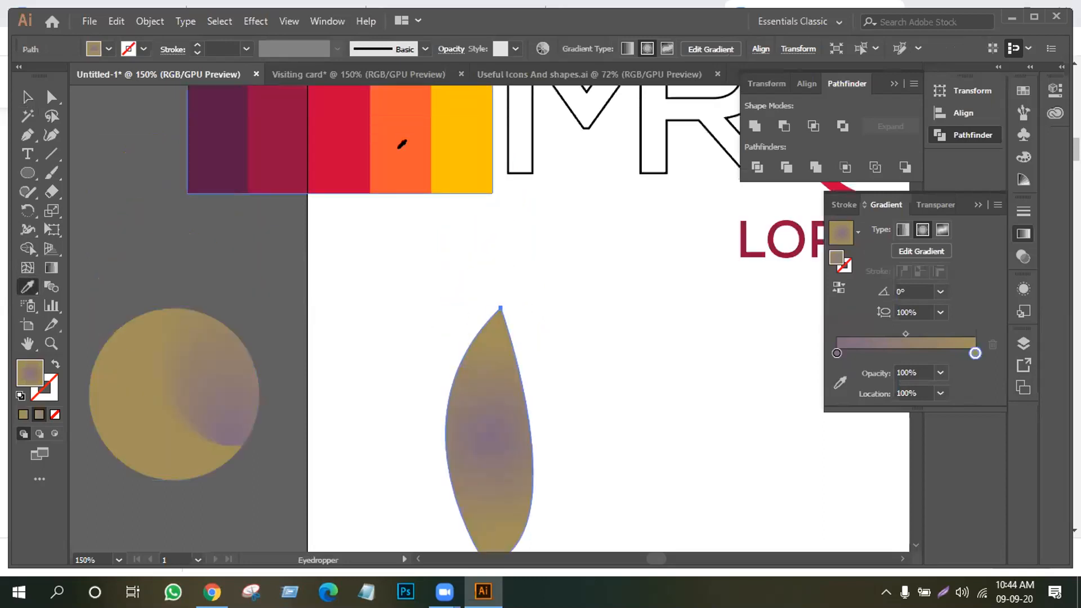
pyautogui.press('v')
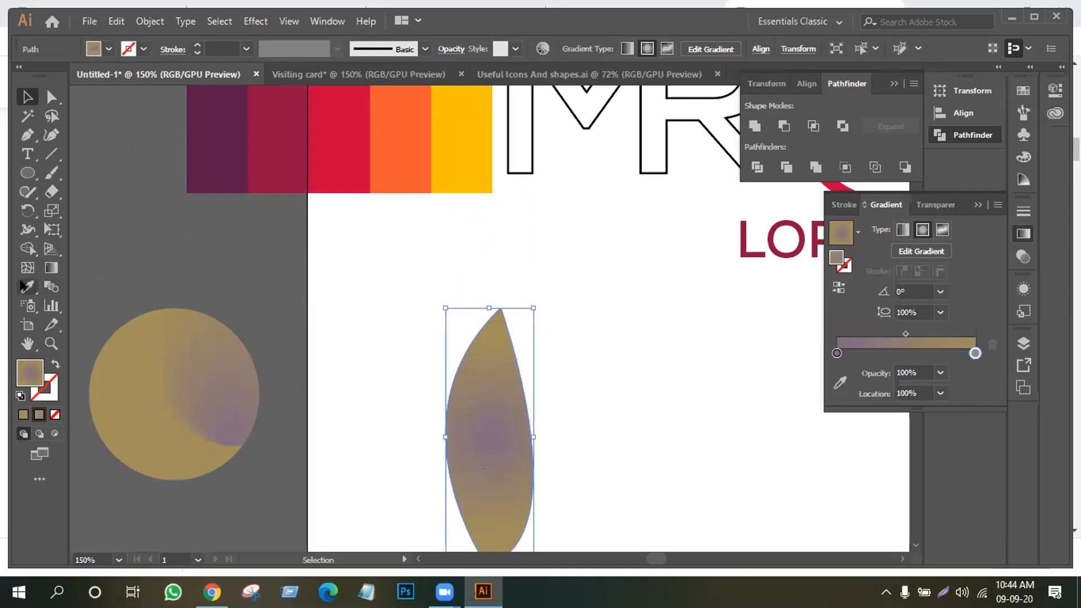
pyautogui.click(27, 287)
pyautogui.click(408, 138)
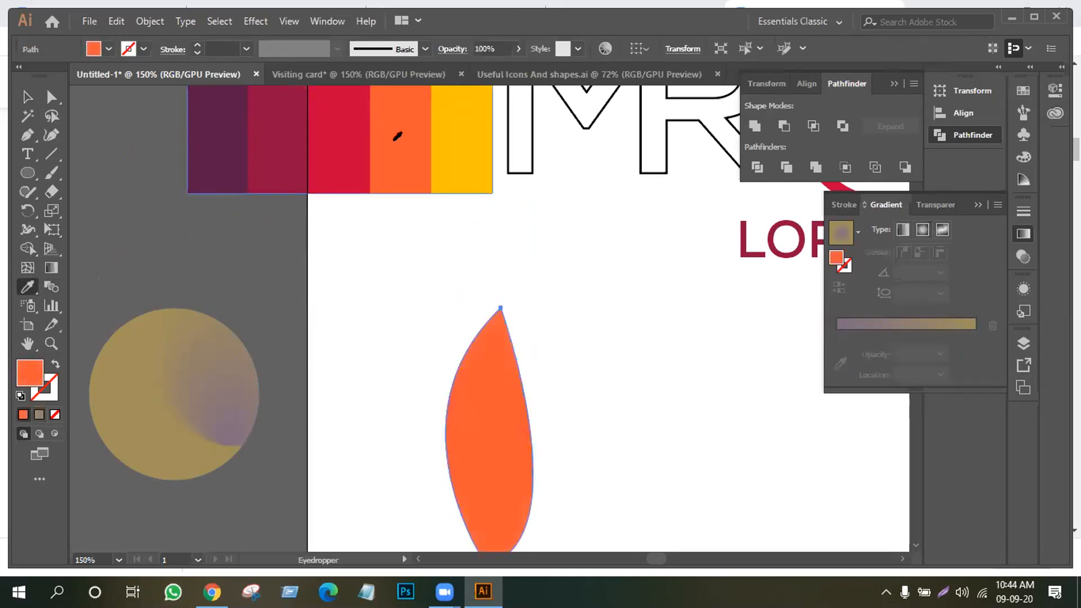
pyautogui.click(347, 149)
pyautogui.click(269, 152)
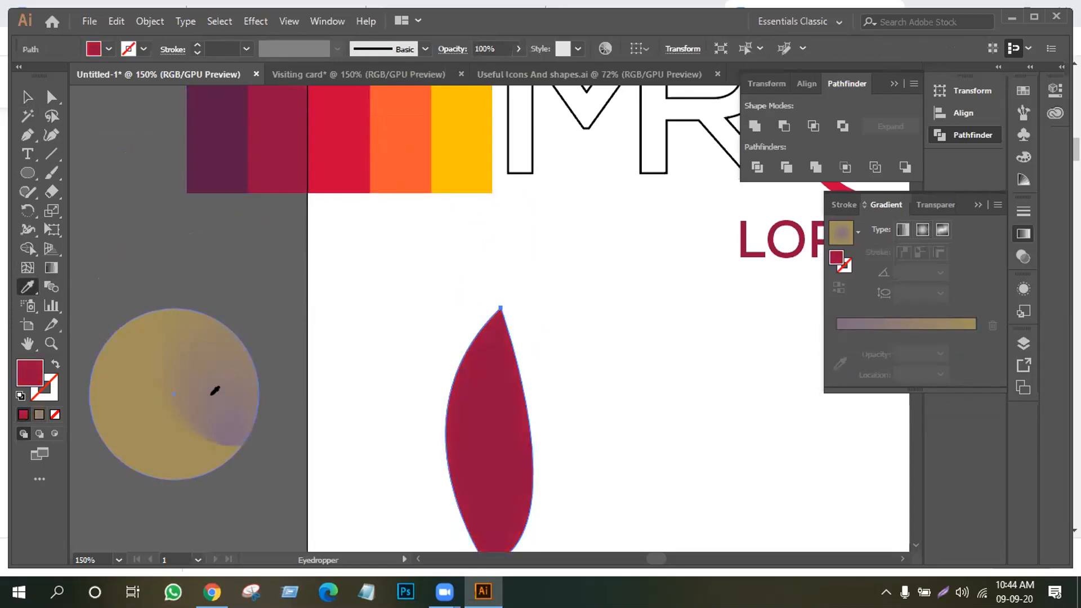
pyautogui.click(222, 416)
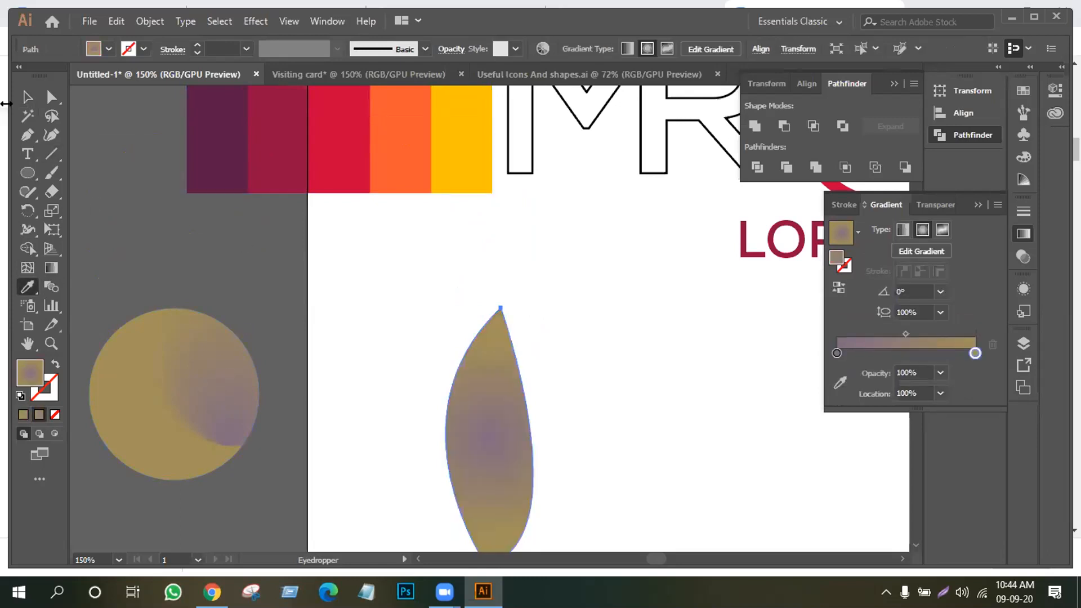
pyautogui.click(27, 97)
pyautogui.click(342, 287)
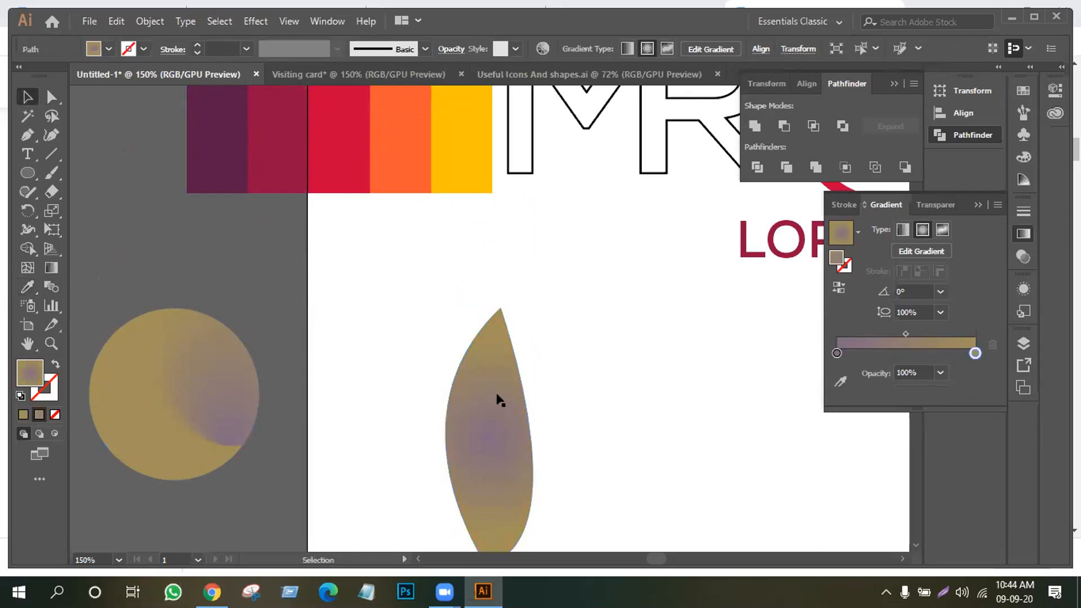
pyautogui.scroll(-2, 499, 401)
pyautogui.scroll(-2, 538, 482)
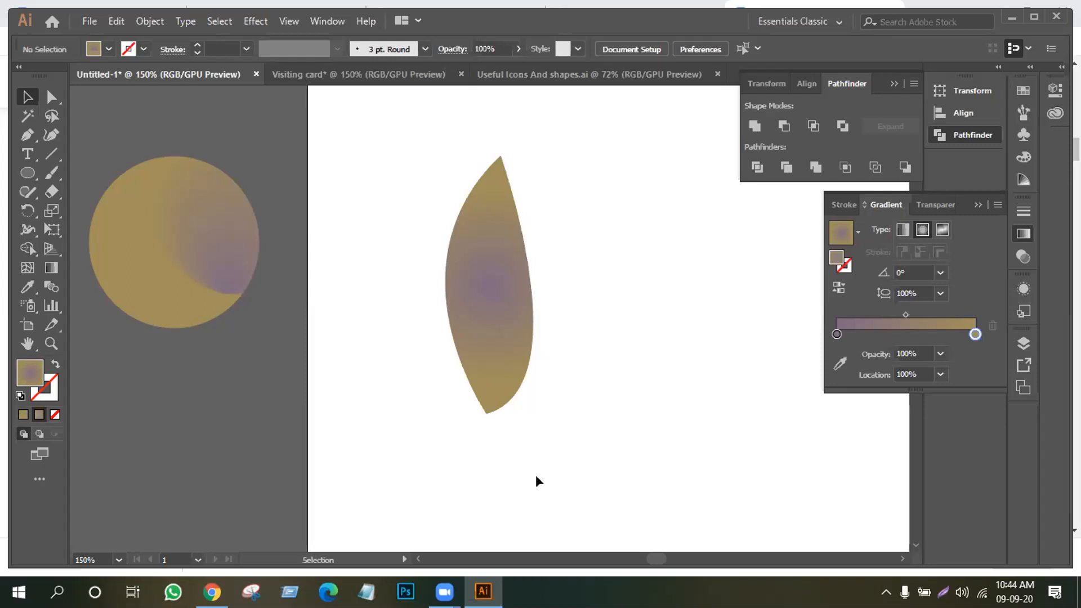
# Drag the colour-swatch strip down and slightly left, just above the circle and leaf
pyautogui.scroll(10, 432, 458)
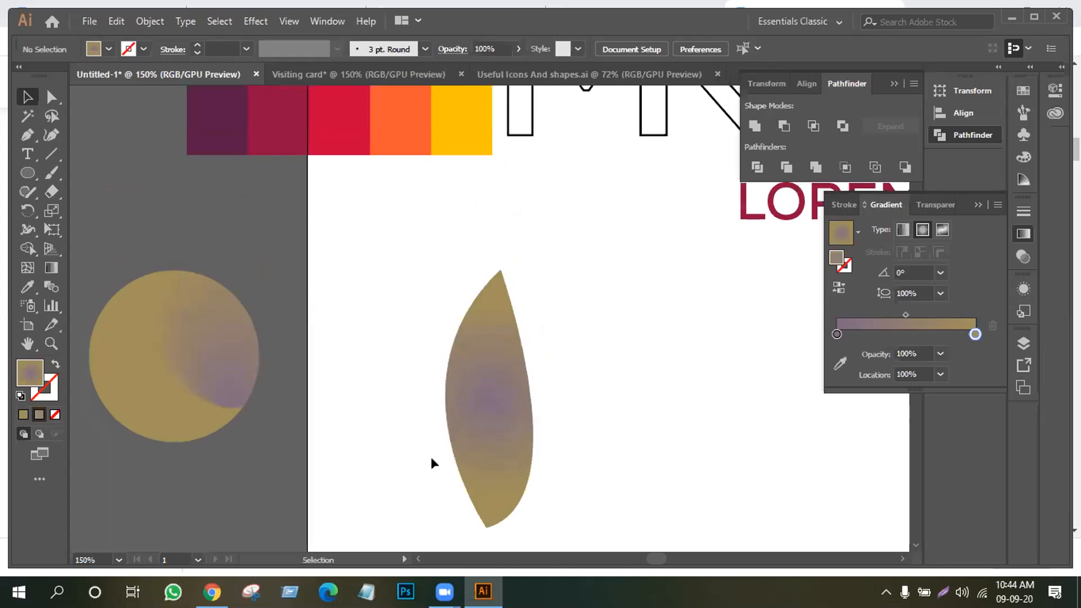
pyautogui.moveTo(337, 185); pyautogui.dragTo(319, 251)
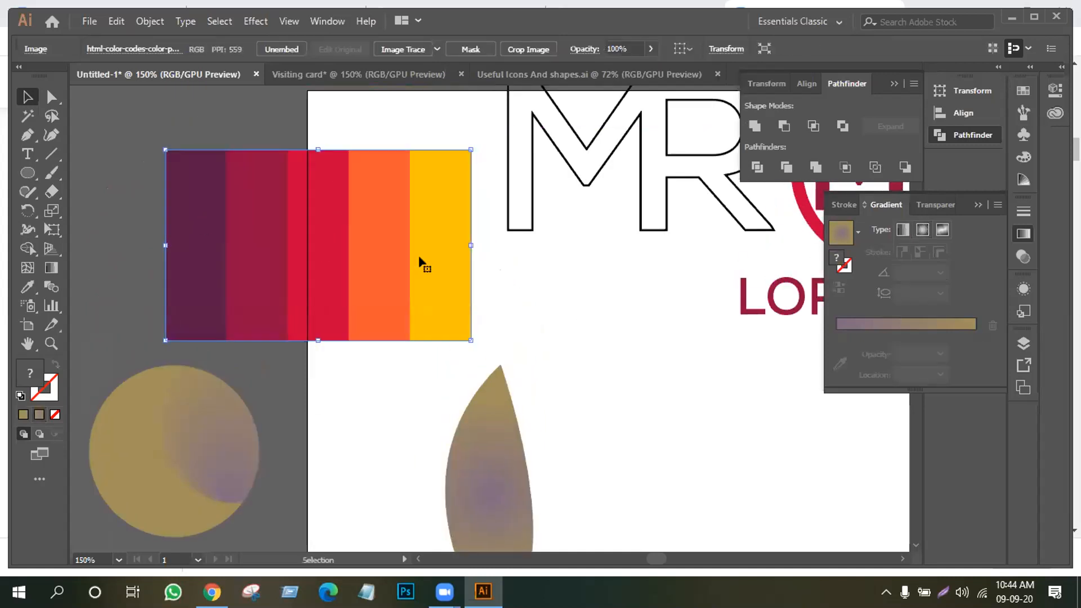
pyautogui.scroll(-3, 422, 264)
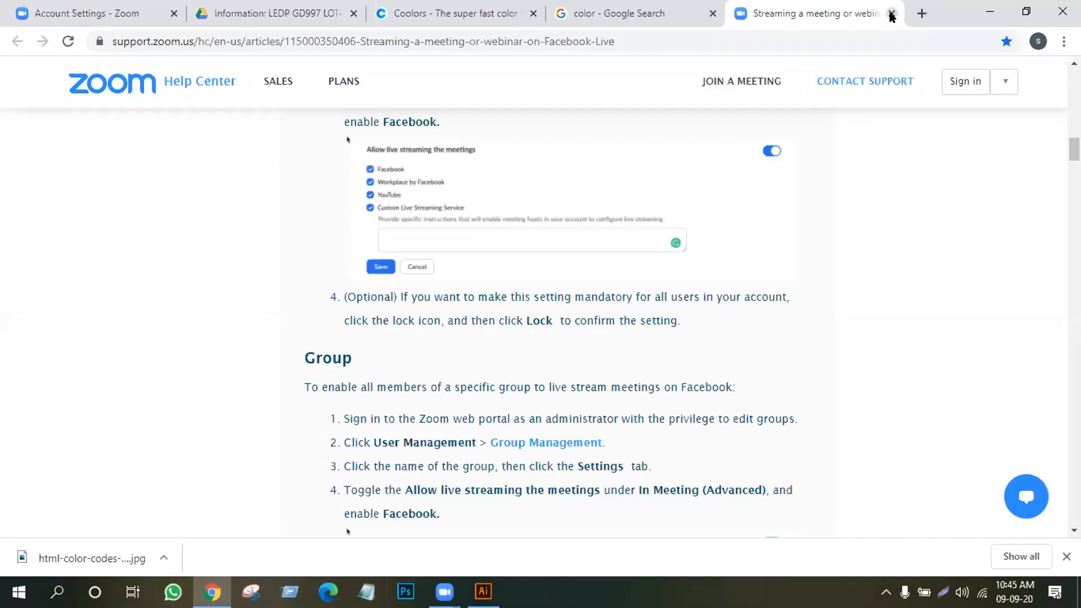
# Close the Zoom help, colour image search and Coolors tabs
pyautogui.click(889, 14)
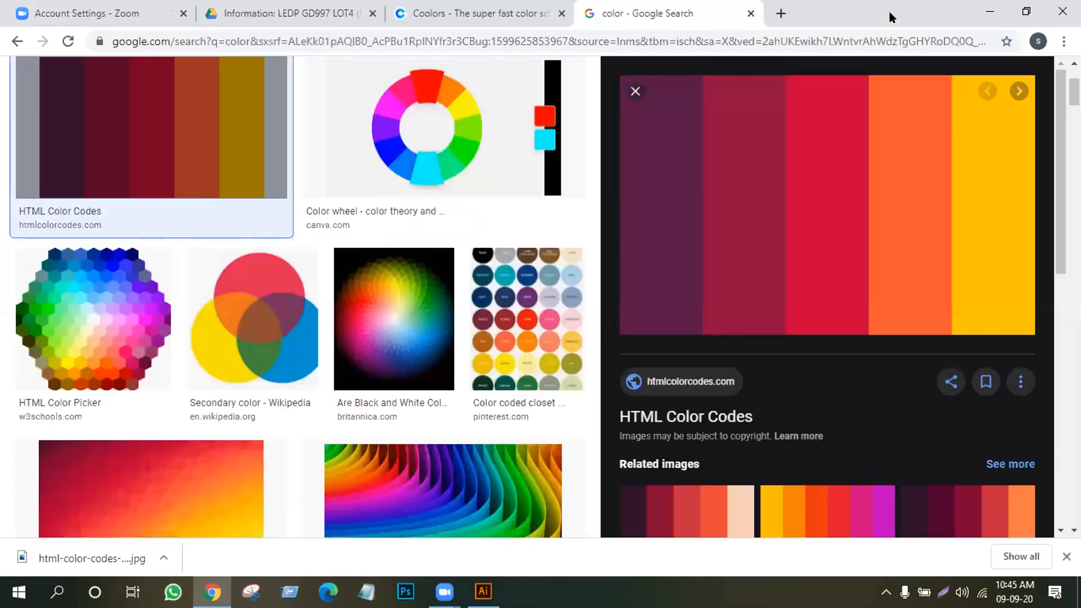
pyautogui.click(750, 14)
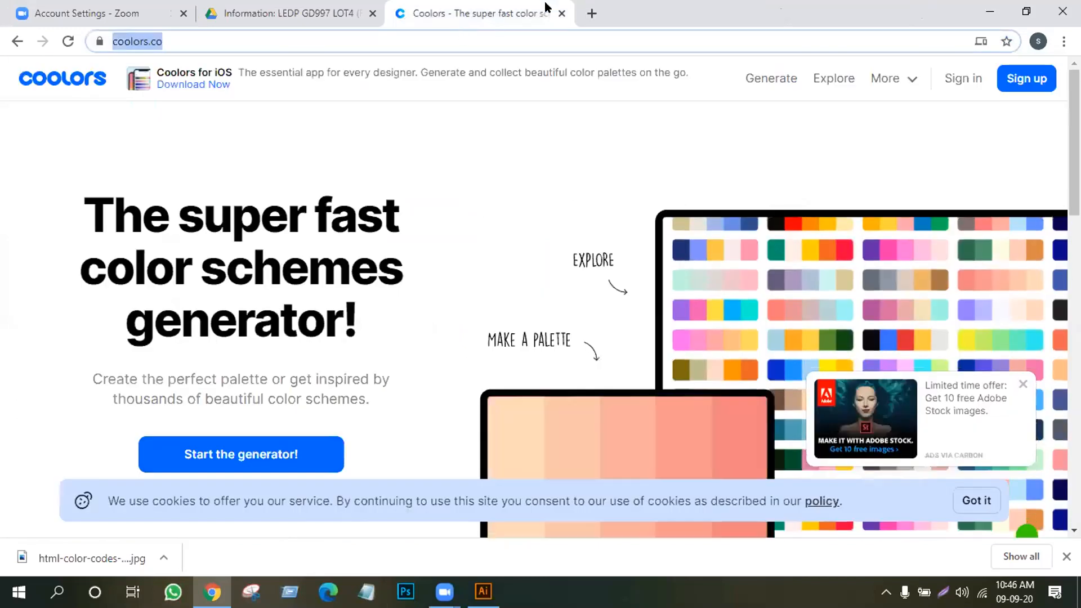
pyautogui.click(563, 15)
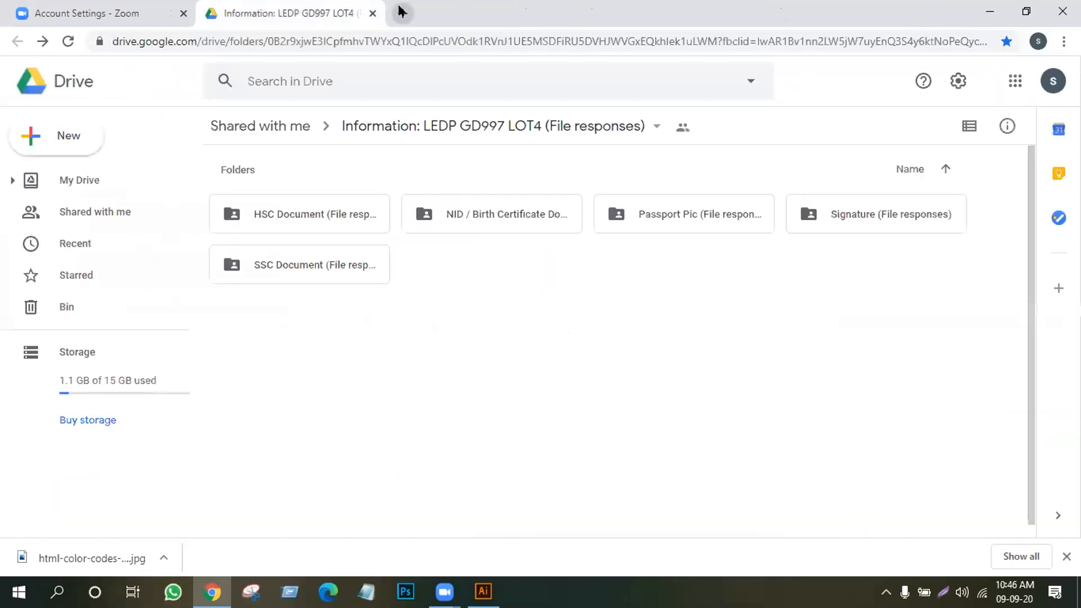
# Open freepik.com in a new tab via address-bar autocompletion
pyautogui.click(400, 11)
pyautogui.click(405, 42)
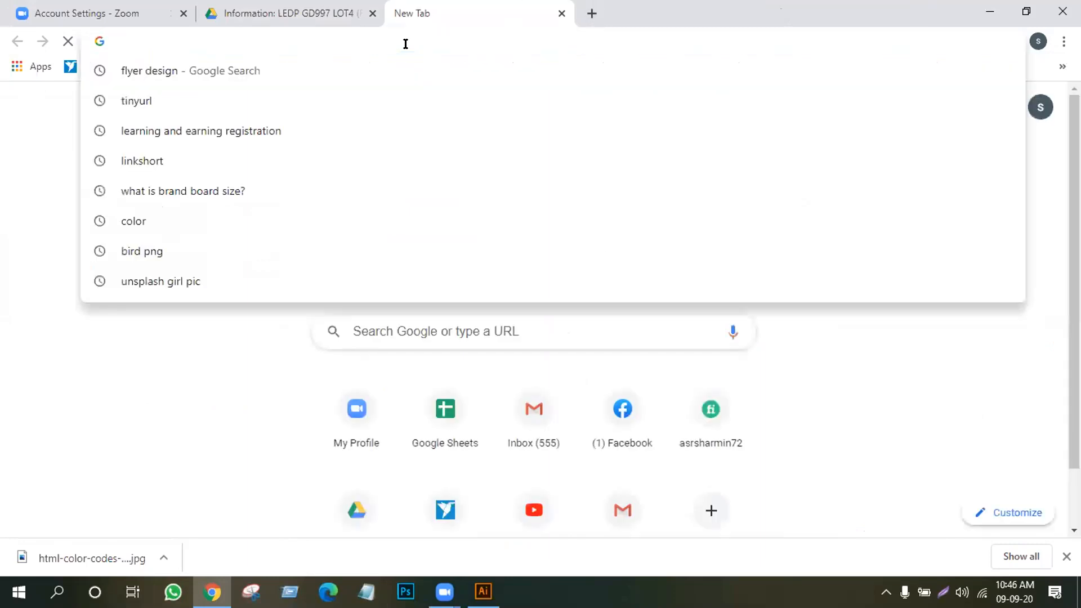
pyautogui.write('free')
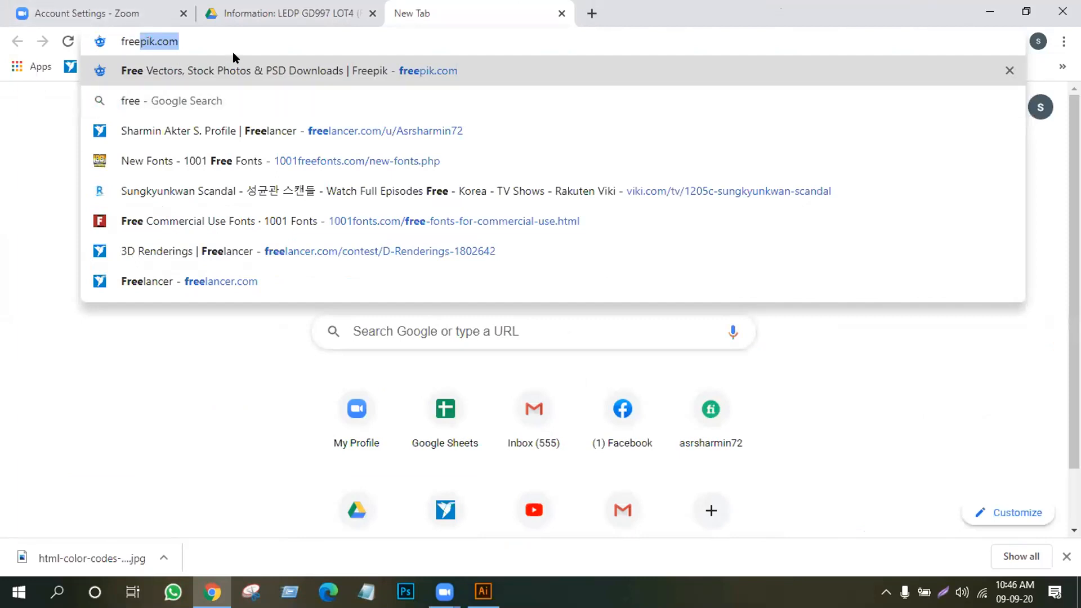
pyautogui.press('Return')
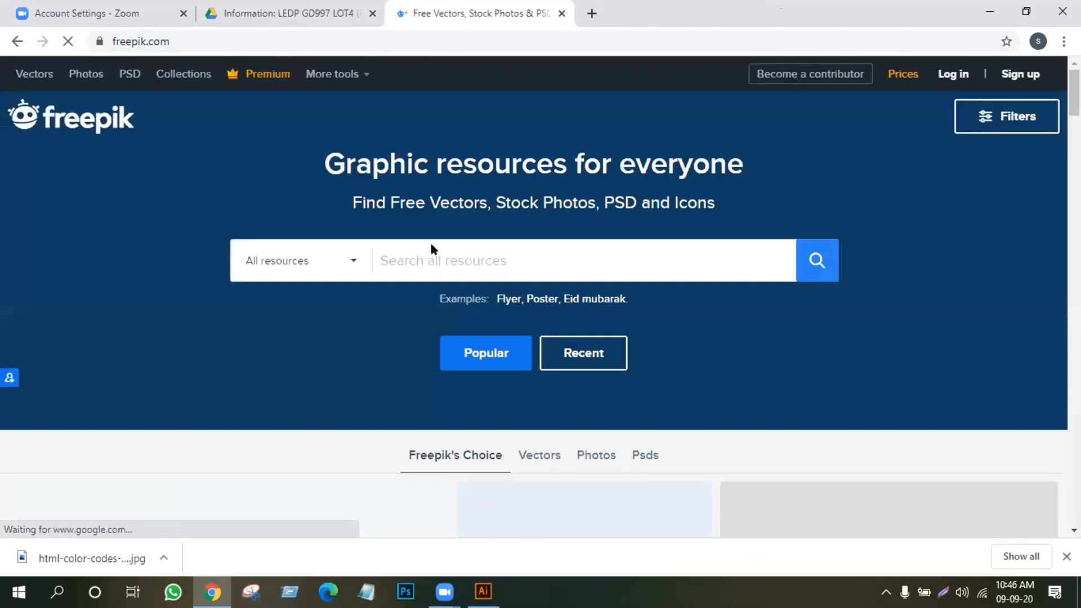
# Scroll down and back up through the Freepik's Choice thumbnails on Freepik's home page
pyautogui.scroll(-7, 171, 288)
pyautogui.scroll(-7, 199, 329)
pyautogui.scroll(7, 198, 318)
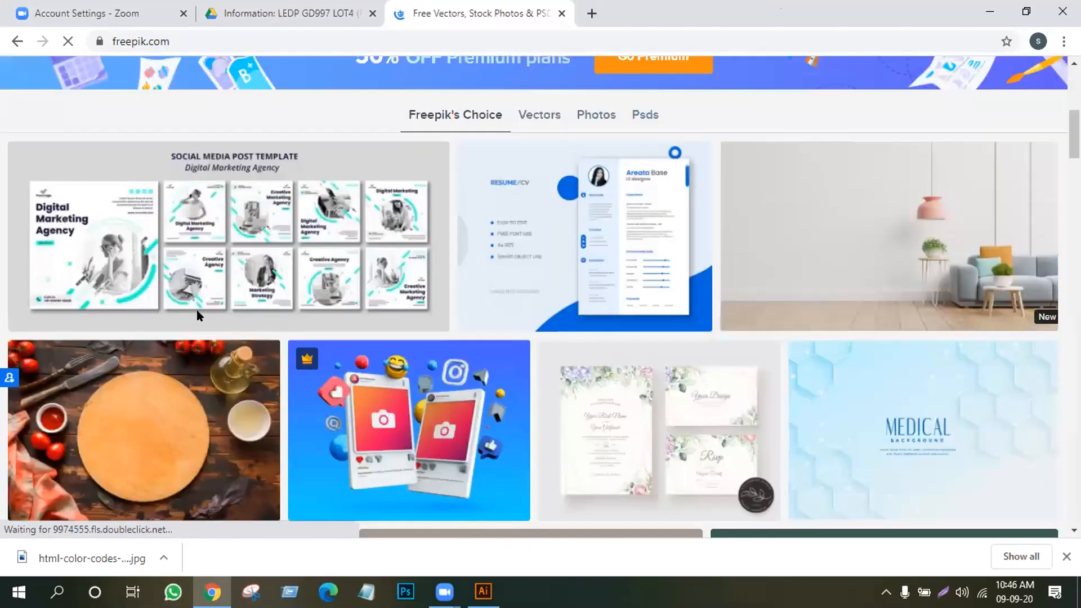
pyautogui.scroll(7, 361, 85)
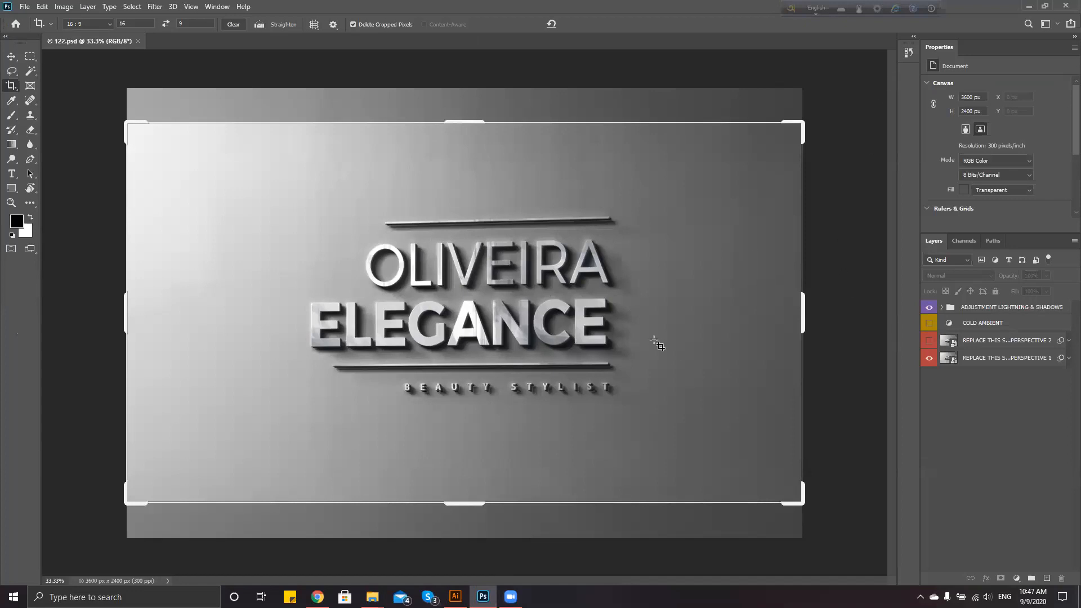
# Toggle COLD AMBIENT, lighting and perspective layer visibility to show PERSPECTIVE 2, then select it
pyautogui.click(928, 324)
pyautogui.click(928, 341)
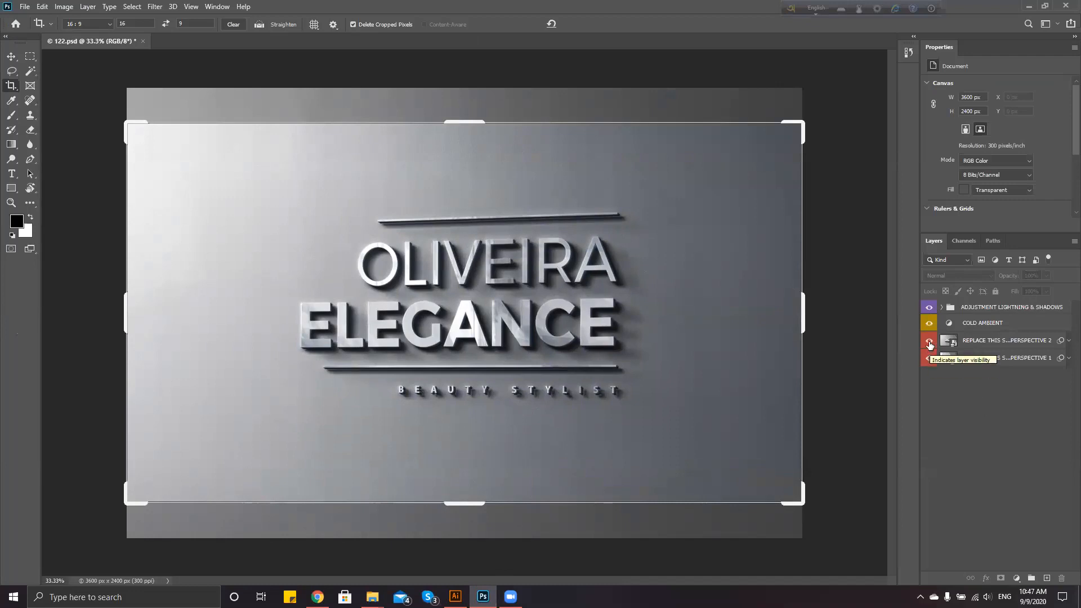
pyautogui.click(930, 307)
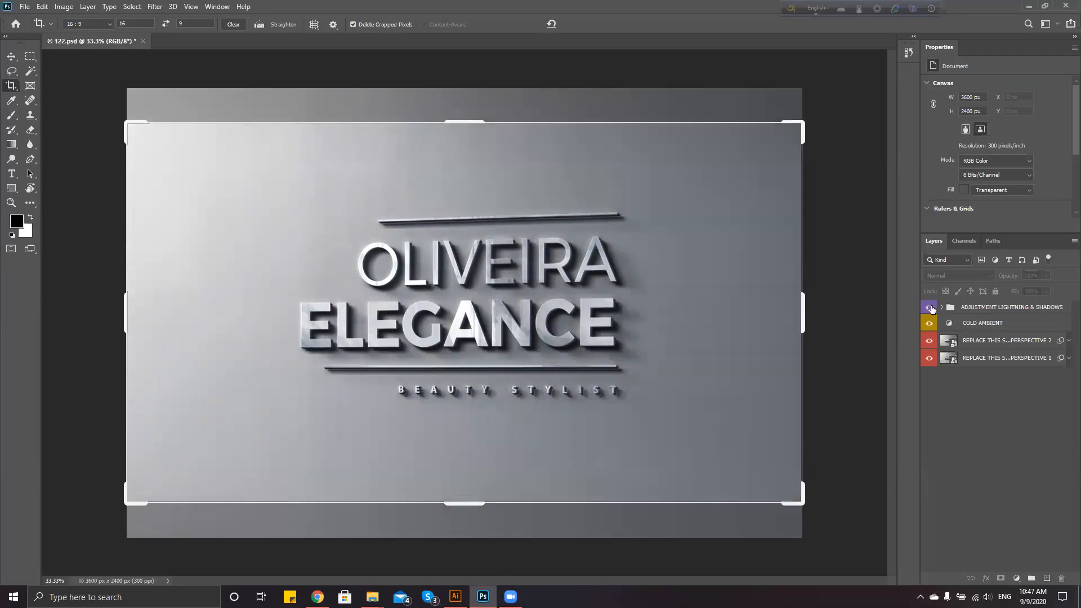
pyautogui.click(929, 307)
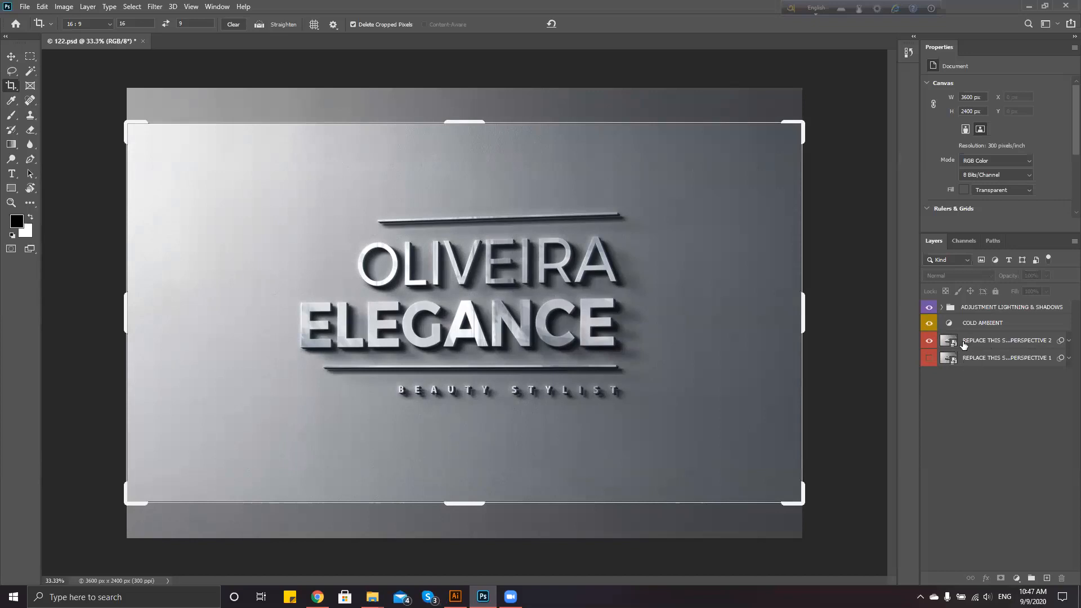
pyautogui.click(929, 323)
pyautogui.click(953, 342)
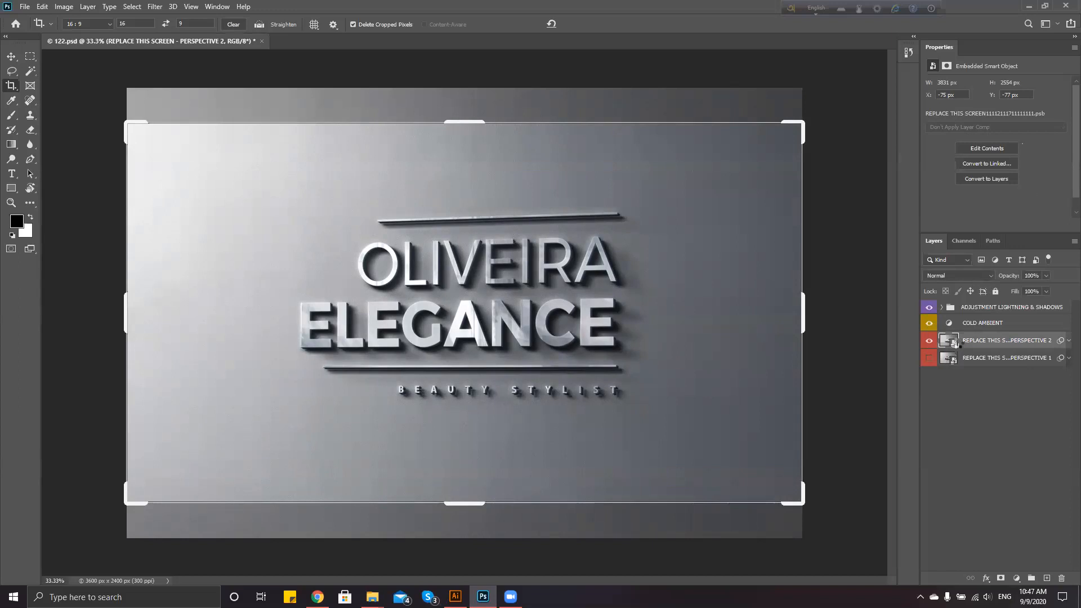
# Open the sign's logo .psb, hide the sample OLIVEIRA ELEGANCE logo, and bring up Cellha logo.ai
pyautogui.doubleClick(954, 341)
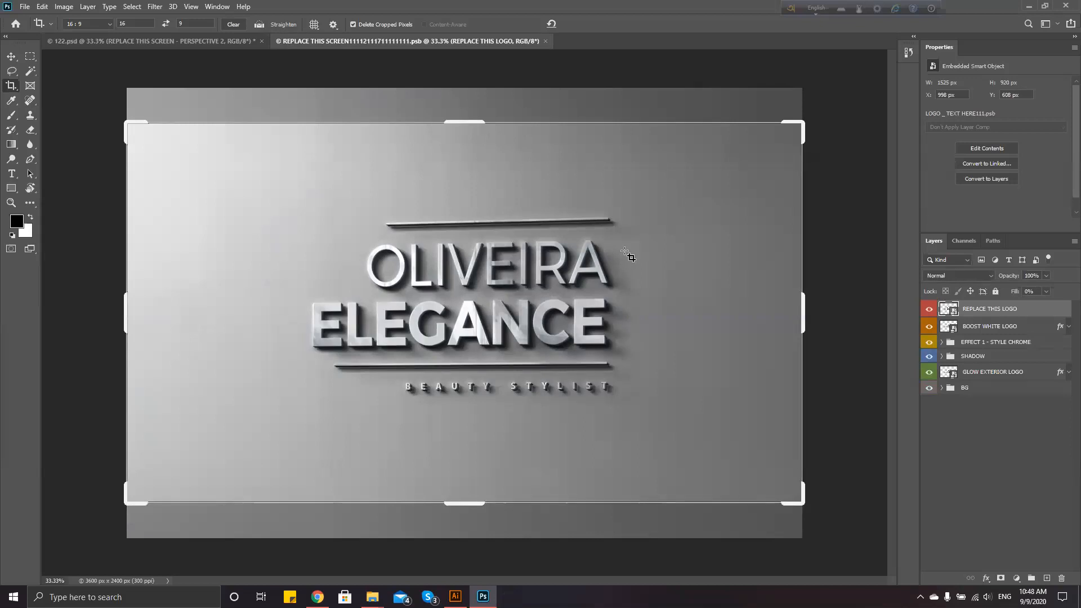
pyautogui.doubleClick(950, 309)
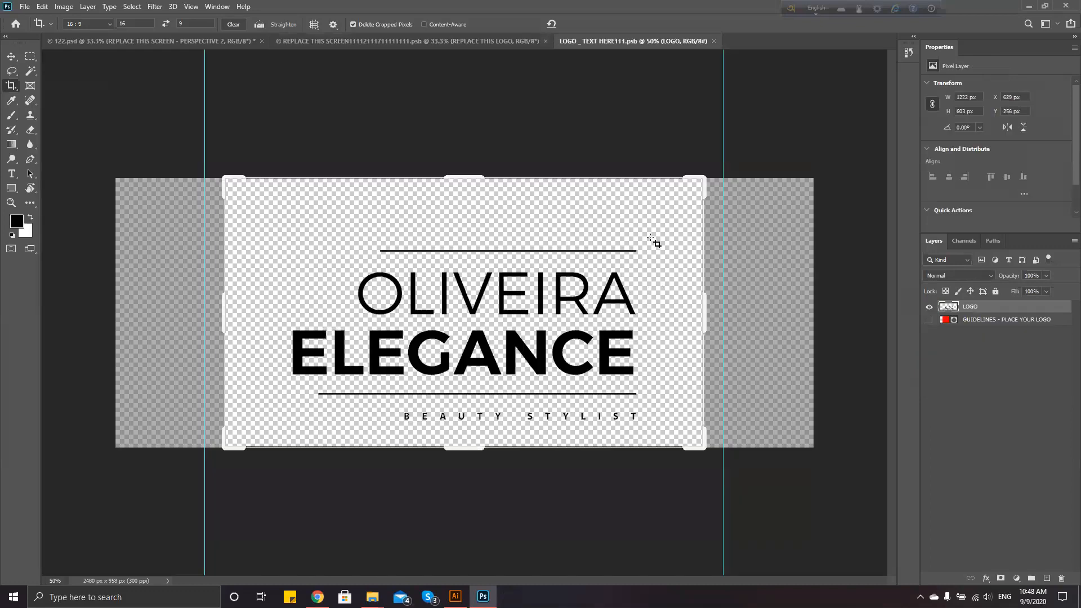
pyautogui.click(929, 307)
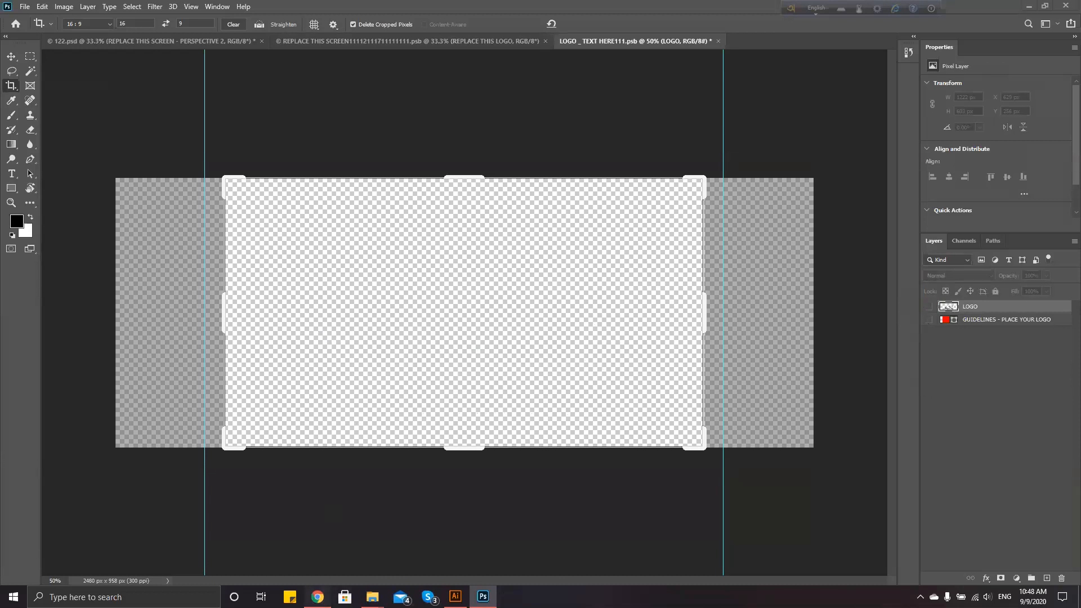
pyautogui.click(317, 596)
pyautogui.hotkey('alt', 'Tab')
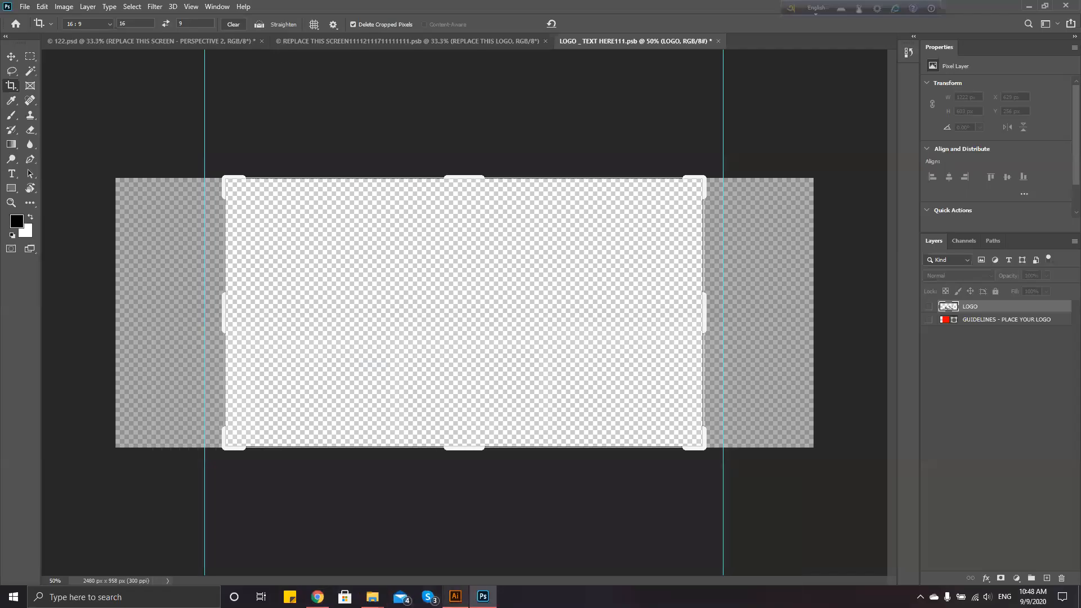
pyautogui.click(455, 596)
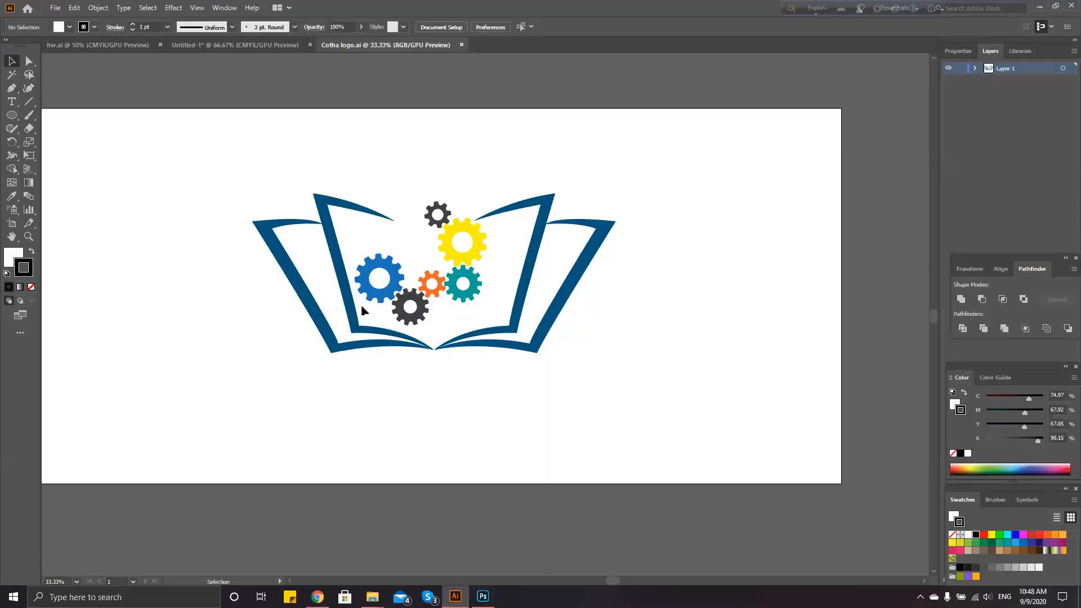
# Select the whole book-and-gears logo and drag it into Photoshop's logo document
pyautogui.moveTo(601, 382); pyautogui.dragTo(176, 106)
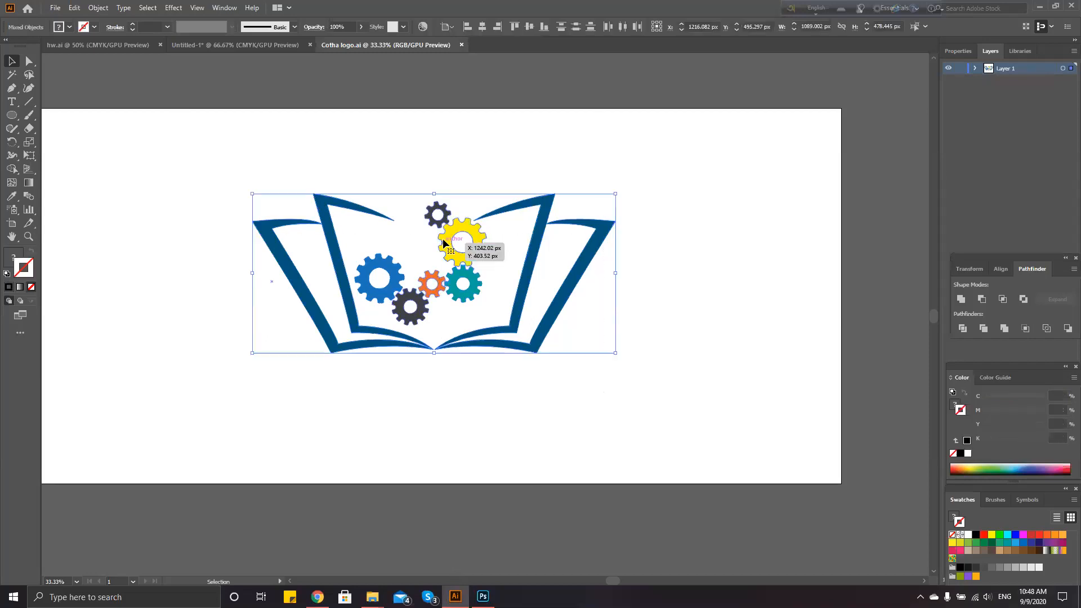
pyautogui.moveTo(449, 263); pyautogui.dragTo(456, 304)
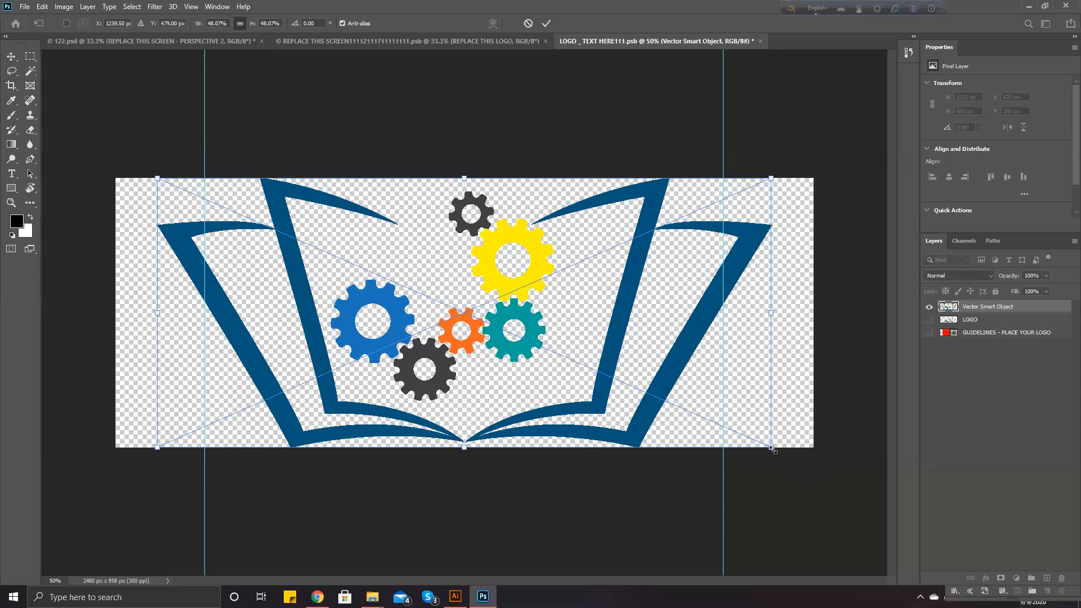
# Scale the book-and-gears logo to 31.59%, centre it in the placeholder area, and save the document
pyautogui.moveTo(761, 443); pyautogui.dragTo(631, 384)
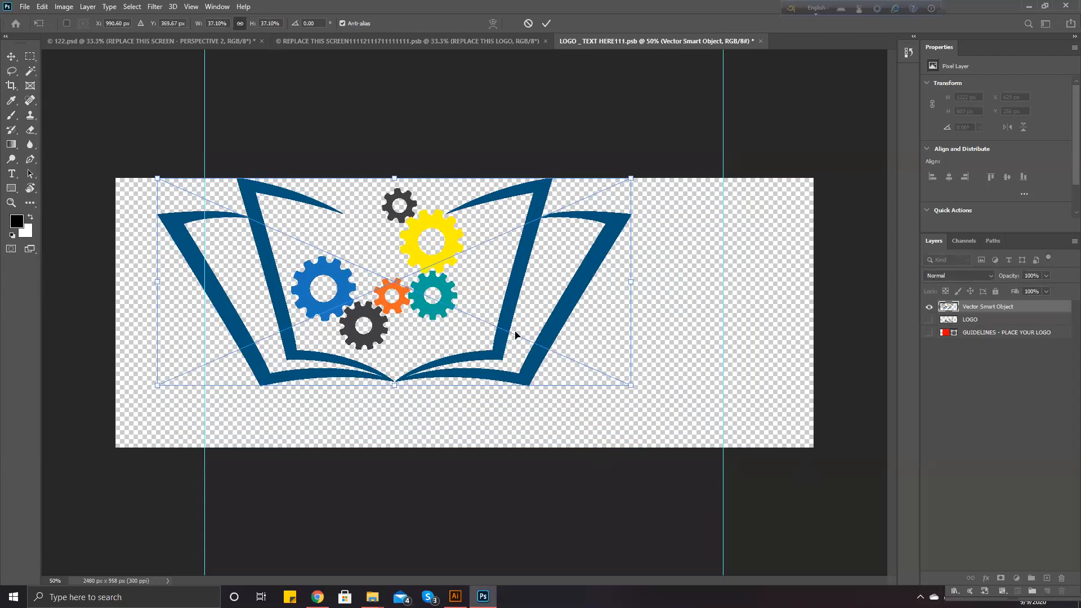
pyautogui.moveTo(533, 365); pyautogui.dragTo(603, 398)
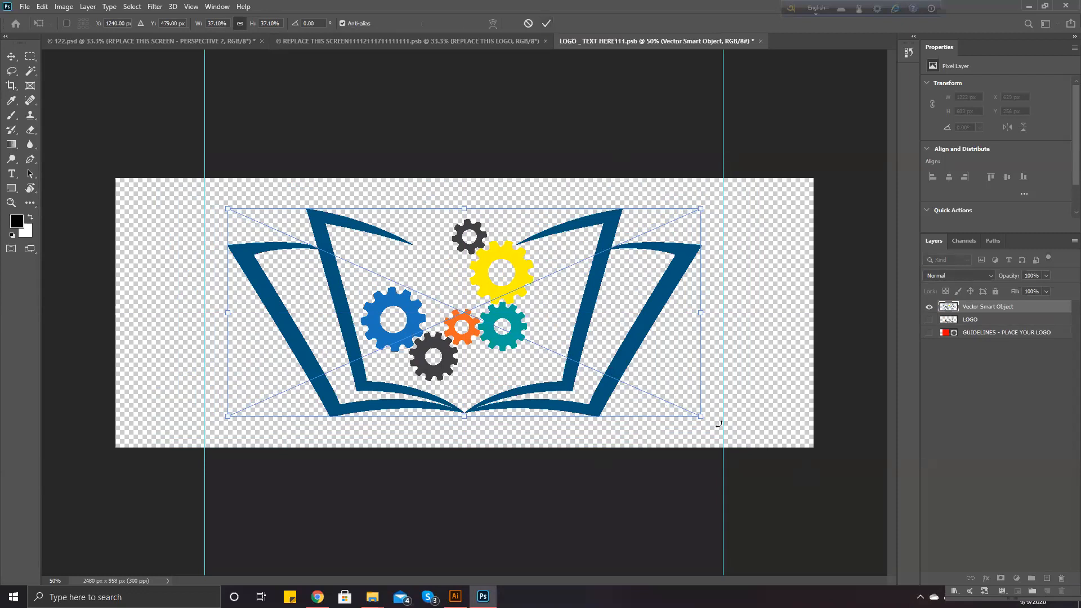
pyautogui.moveTo(686, 407); pyautogui.dragTo(630, 385)
pyautogui.moveTo(546, 363); pyautogui.dragTo(580, 379)
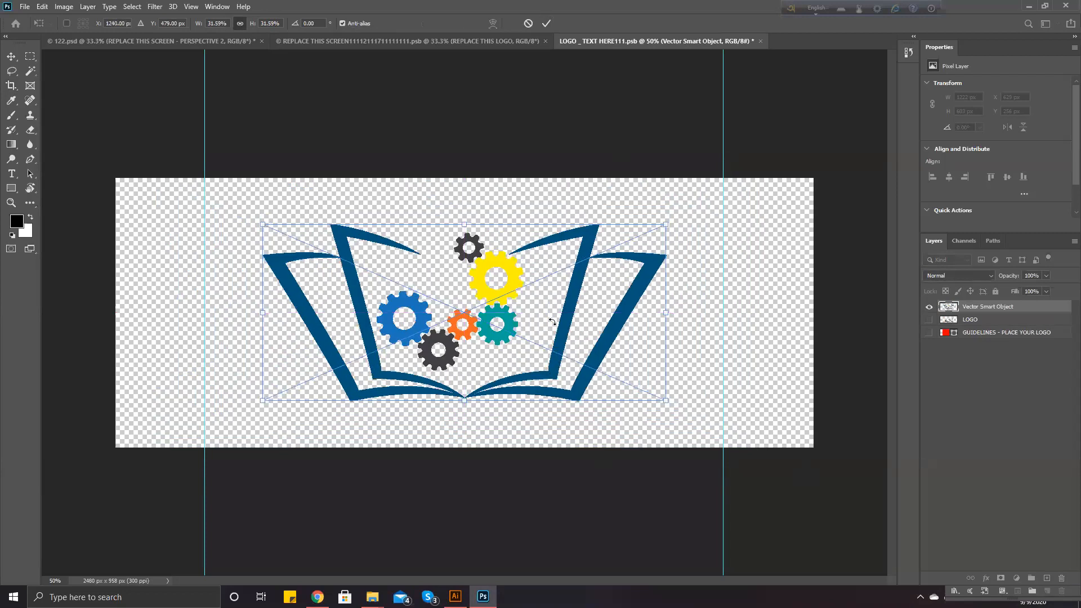
pyautogui.click(546, 24)
pyautogui.press('c')
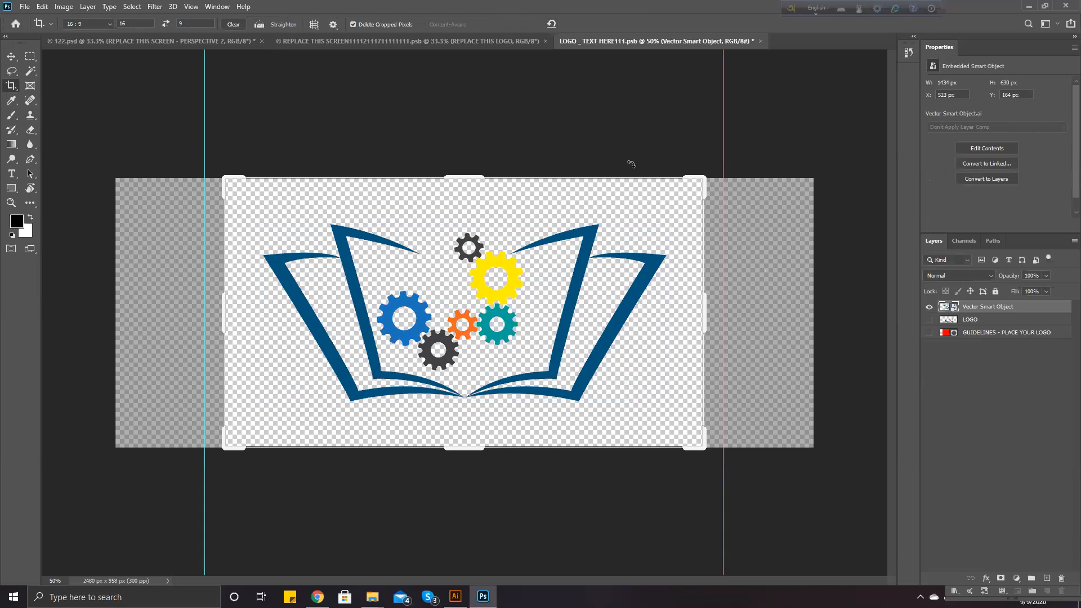
pyautogui.hotkey('ctrl', 's')
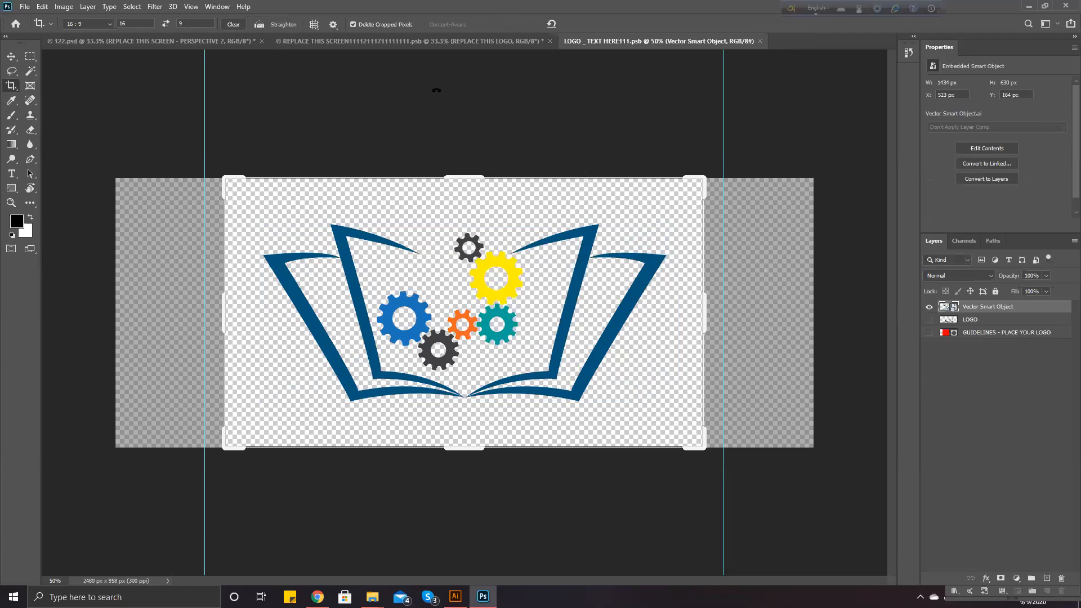
# Save the REPLACE THIS SCREEN document and return to 122.psd to see the chrome logo sign
pyautogui.click(429, 43)
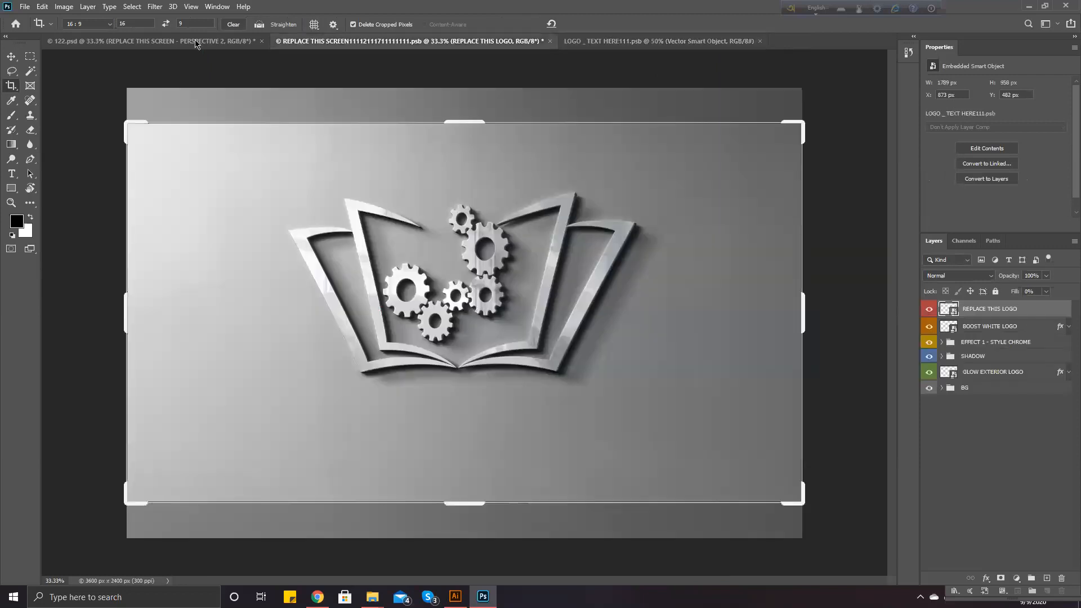
pyautogui.click(196, 42)
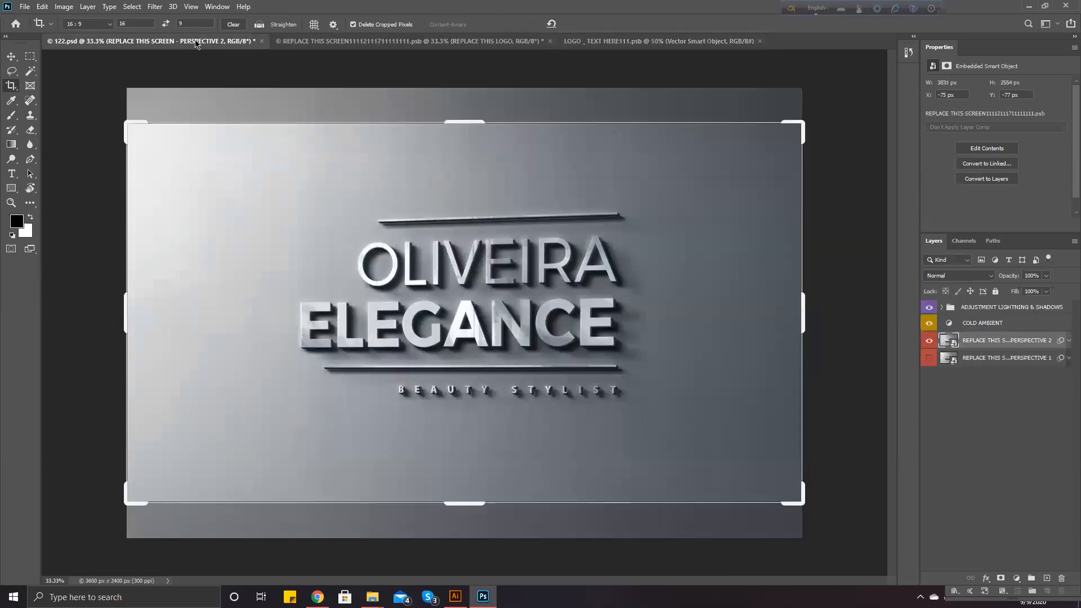
pyautogui.click(314, 41)
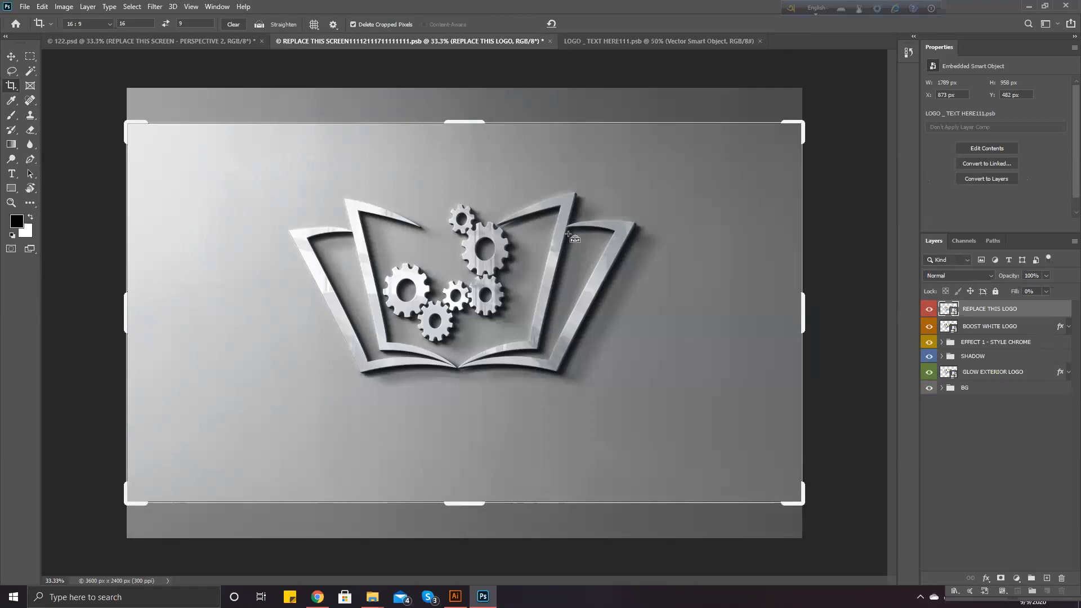
pyautogui.hotkey('ctrl', 's')
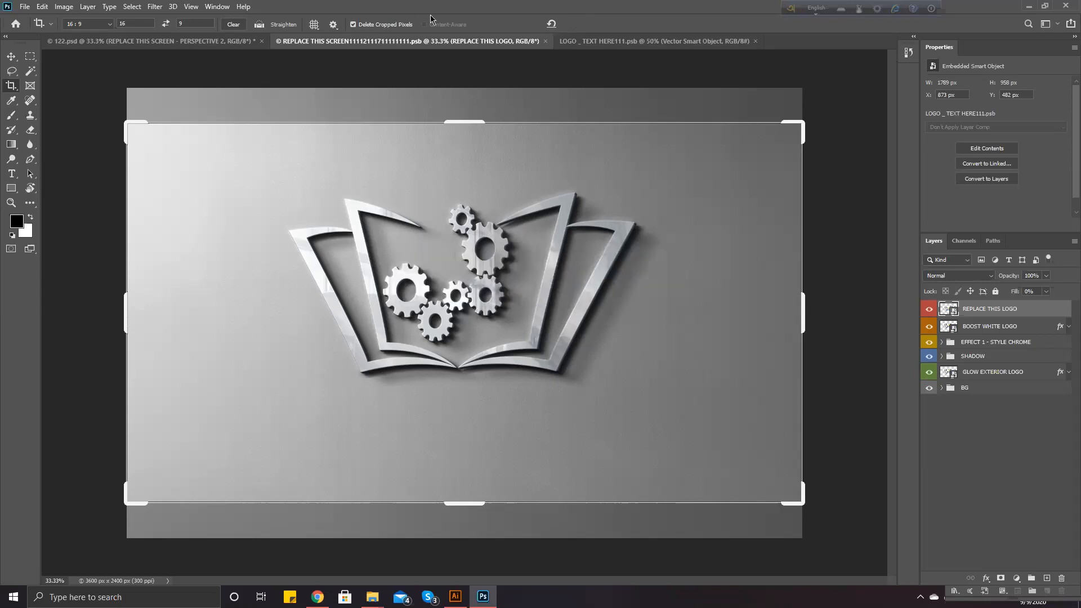
pyautogui.click(211, 42)
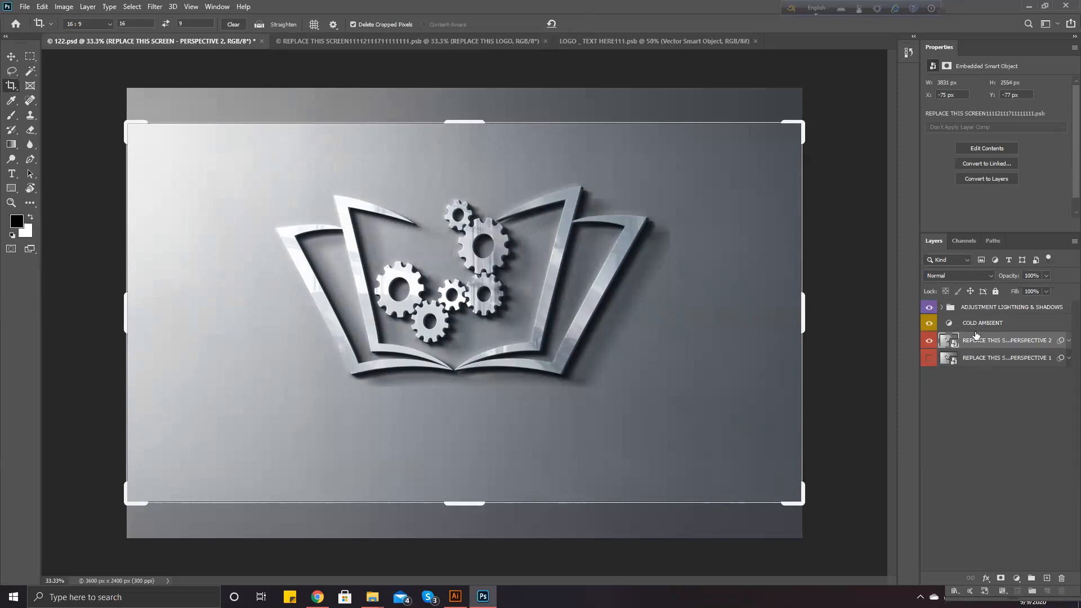
# Deselect the logo layer, return to the 122.psd mockup, and switch to the Move tool
pyautogui.click(485, 43)
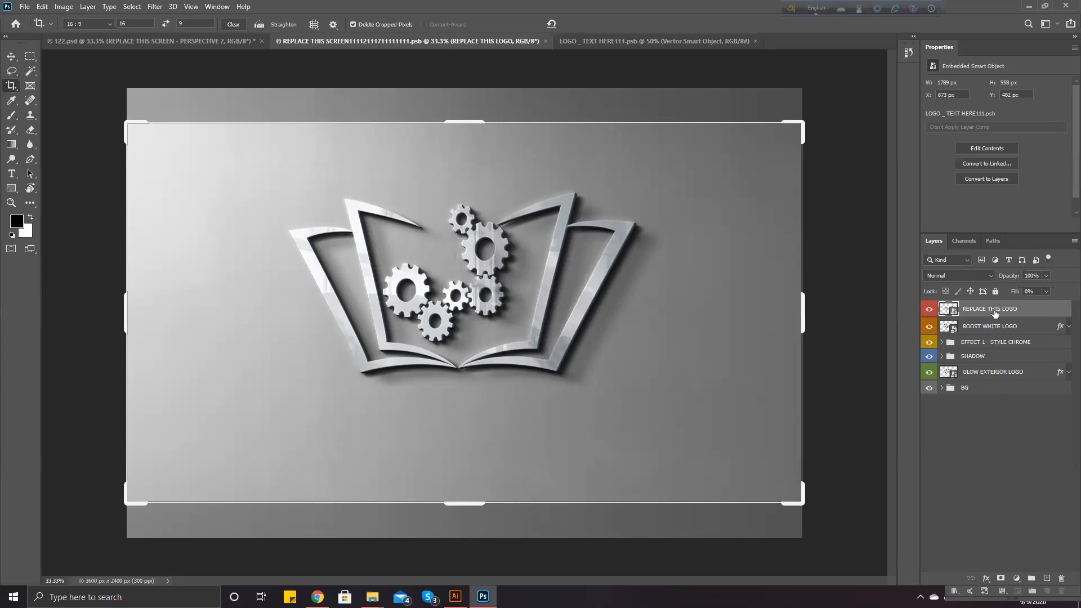
pyautogui.click(1000, 428)
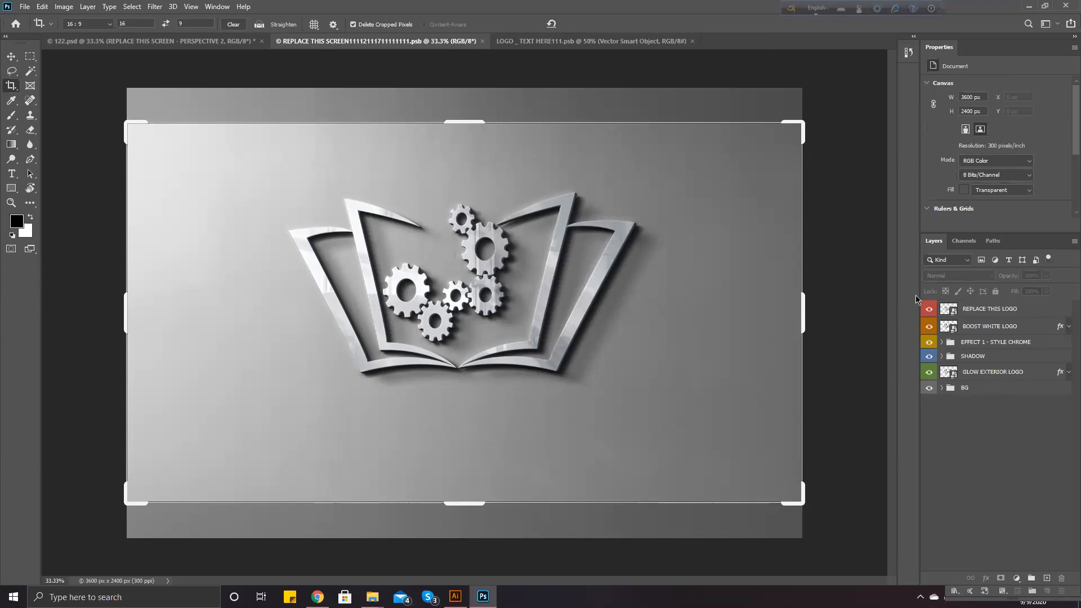
pyautogui.click(152, 41)
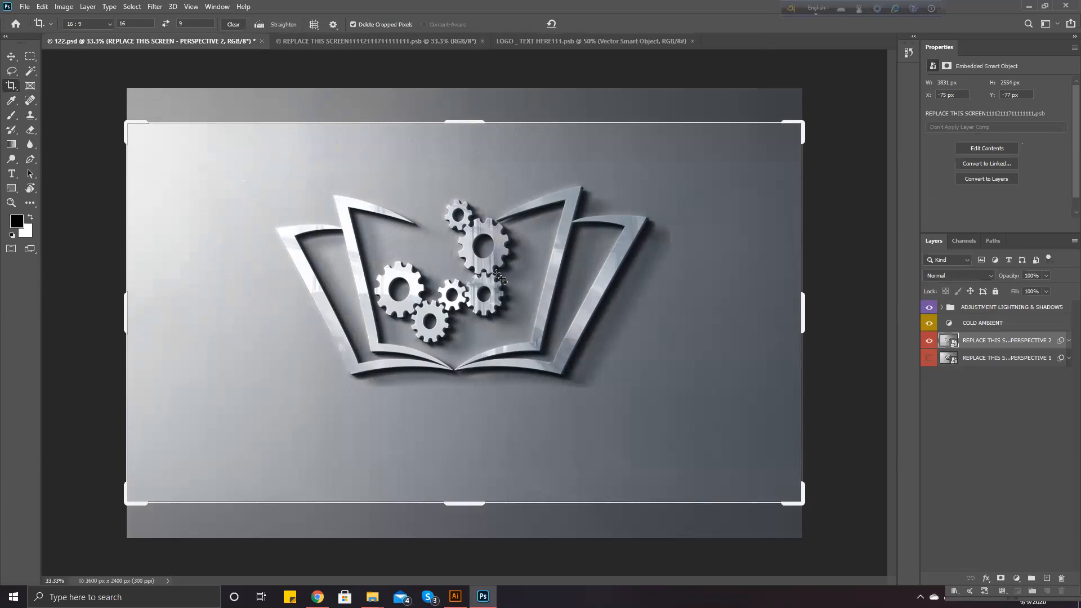
pyautogui.click(11, 59)
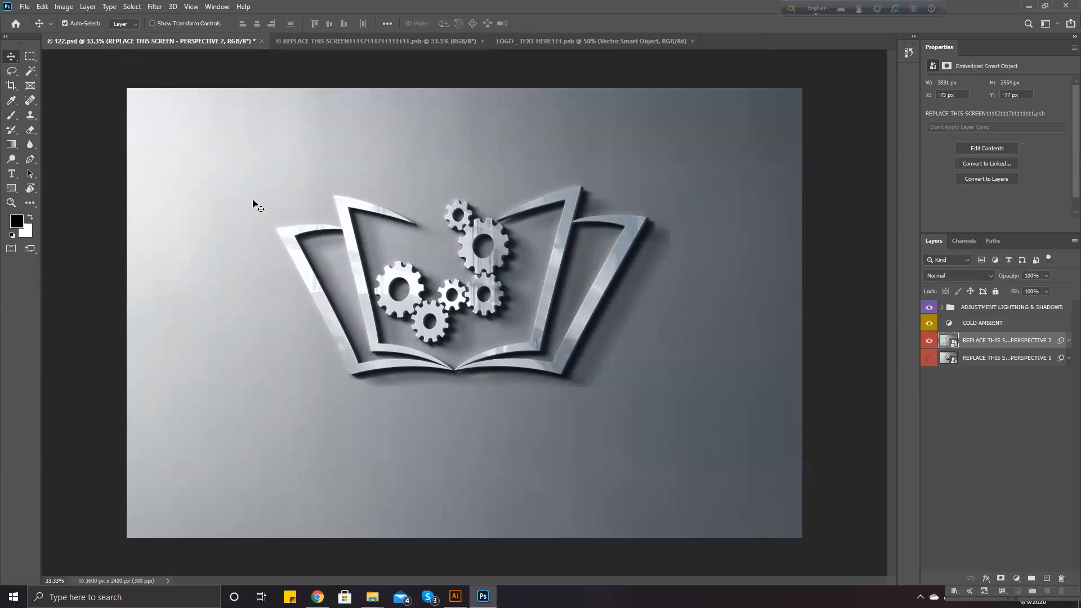
# Drag the NOISE layer across the canvas, then undo both changes with Ctrl+Z
pyautogui.click(444, 312)
pyautogui.moveTo(444, 312); pyautogui.dragTo(403, 300)
pyautogui.moveTo(585, 308); pyautogui.dragTo(480, 265)
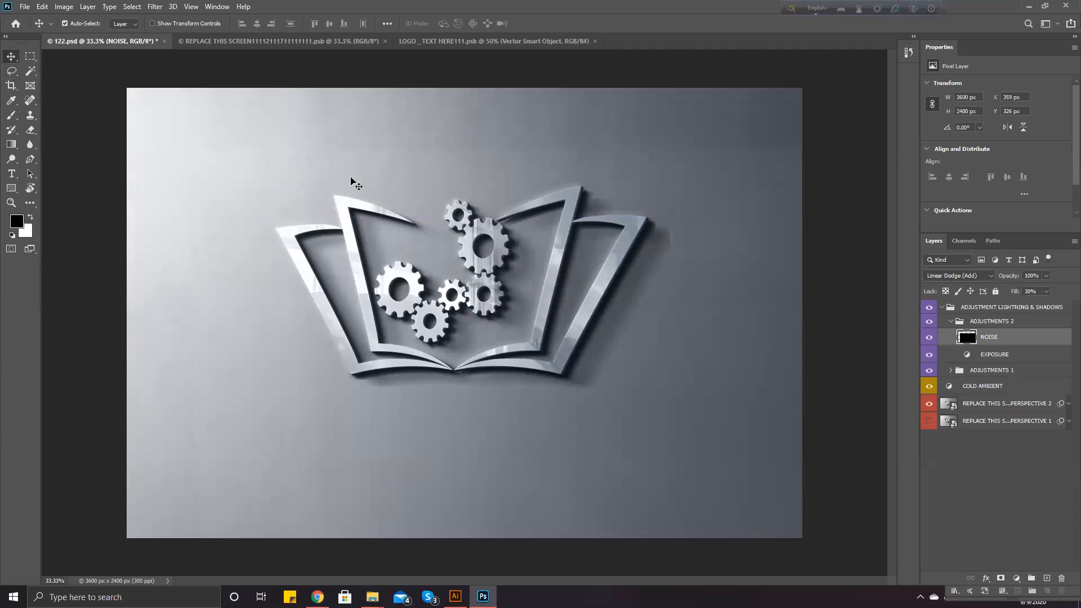
pyautogui.hotkey('ctrl', 'z')
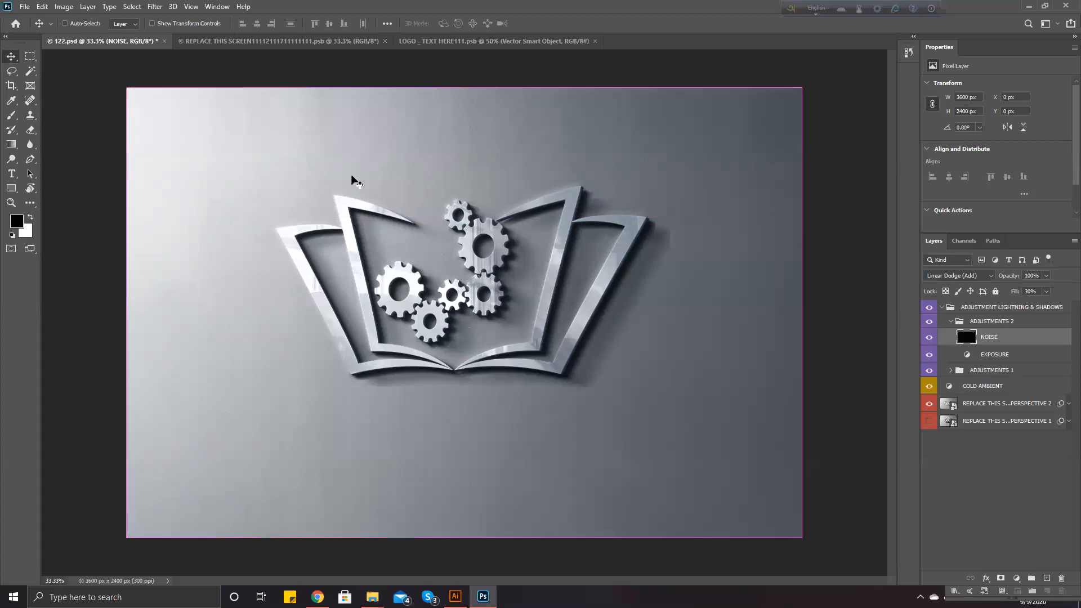
pyautogui.hotkey('ctrl', 'z')
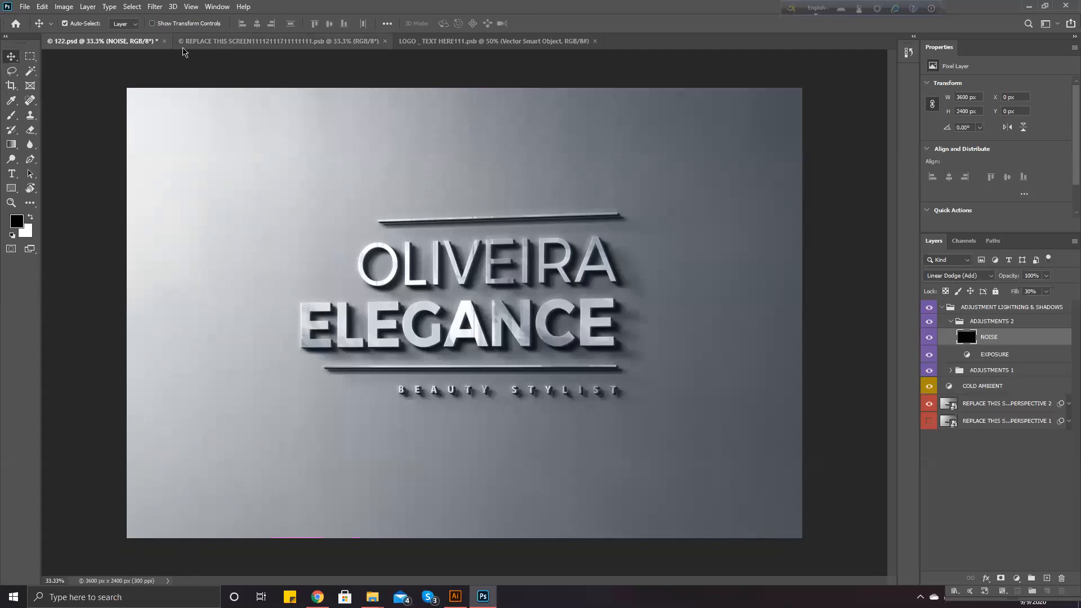
# Browse the open documents and canvas layer lists, ending on the LOGO _ TEXT HERE111.psb document
pyautogui.rightClick(341, 223)
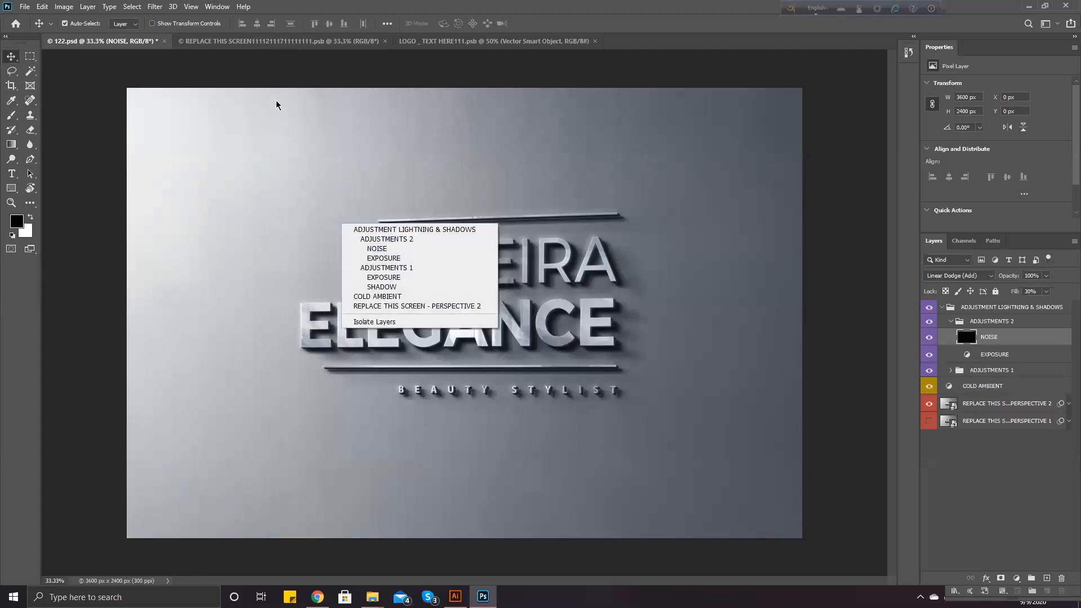
pyautogui.click(243, 73)
pyautogui.click(222, 42)
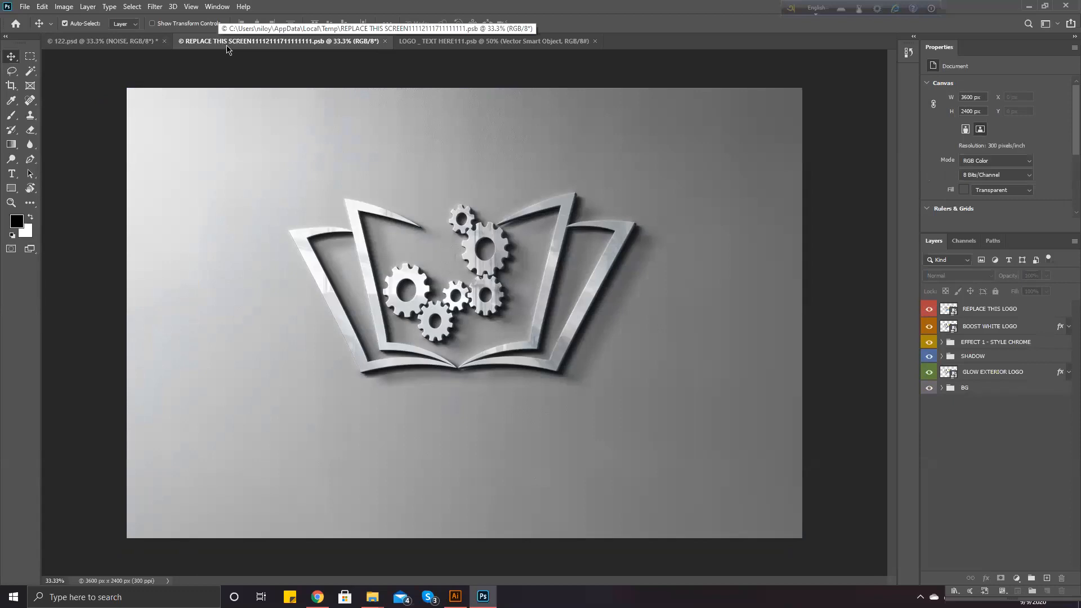
pyautogui.click(141, 48)
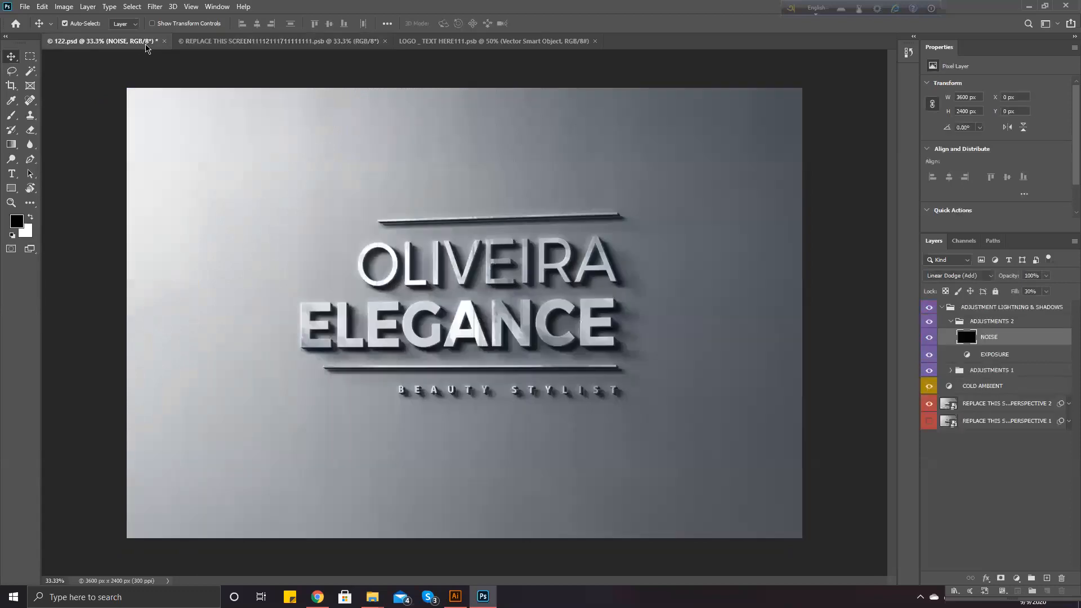
pyautogui.click(296, 42)
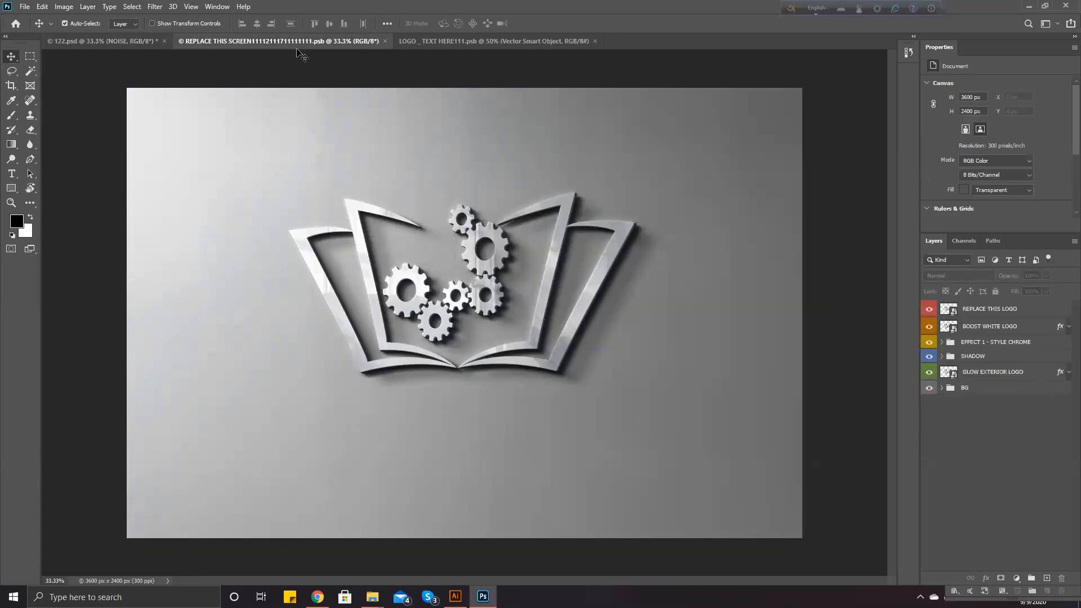
pyautogui.click(26, 7)
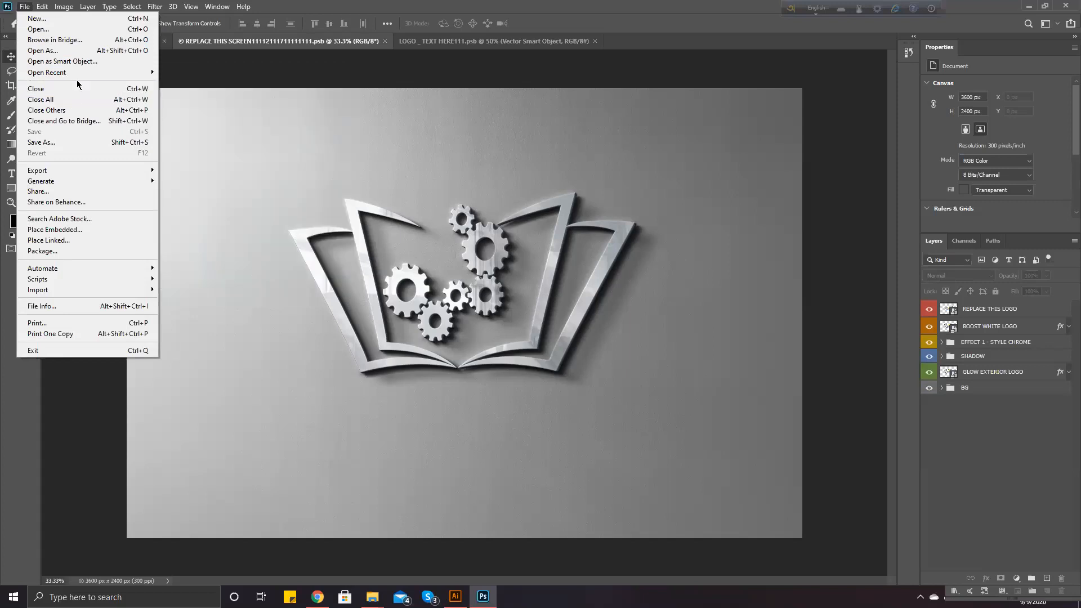
pyautogui.click(376, 73)
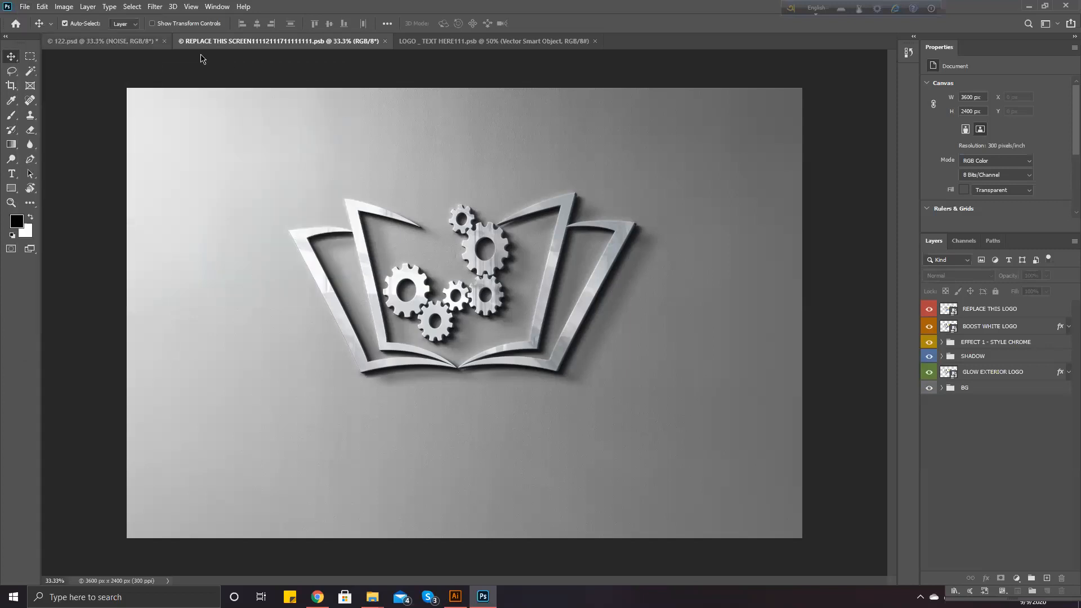
pyautogui.click(146, 44)
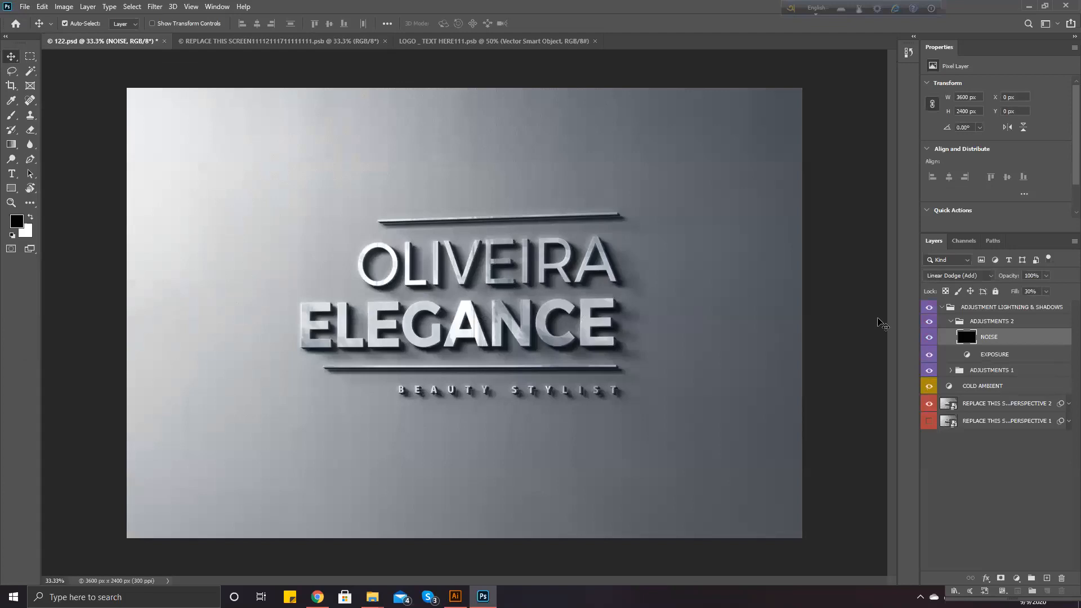
pyautogui.rightClick(545, 333)
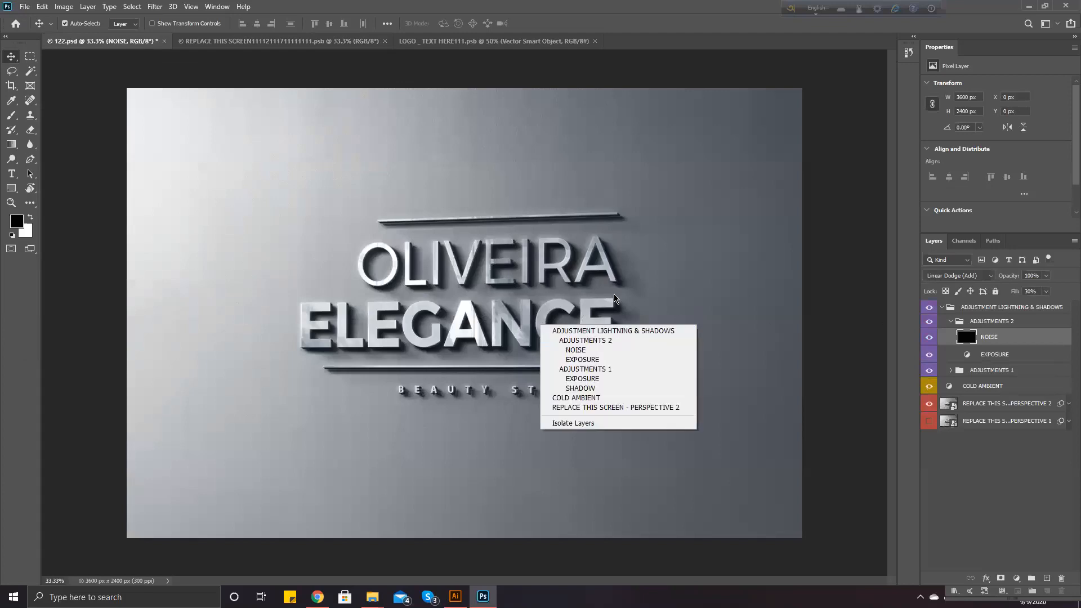
pyautogui.click(690, 292)
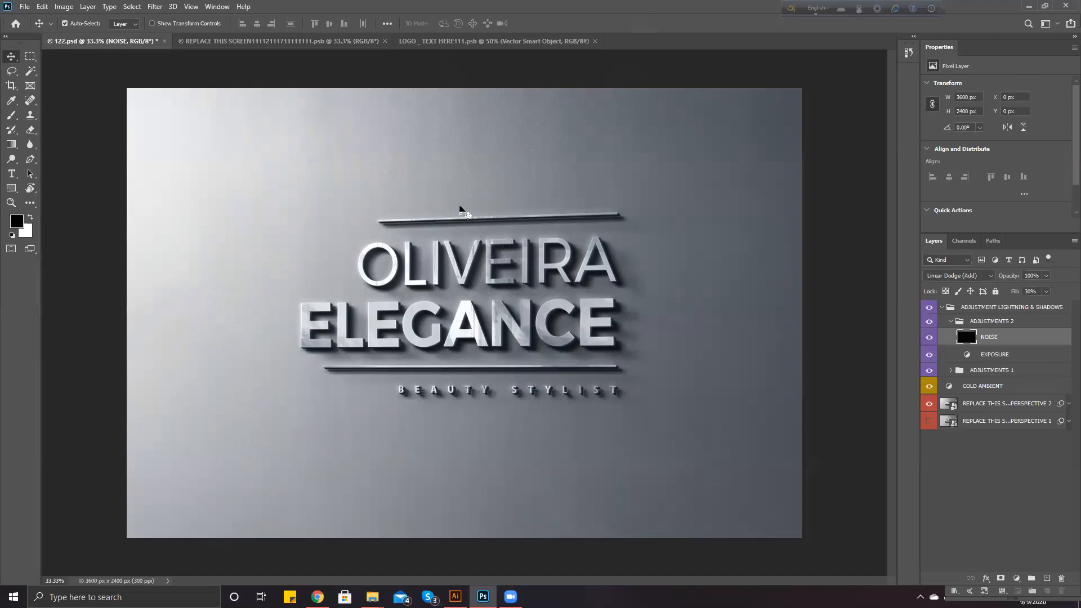
pyautogui.click(415, 43)
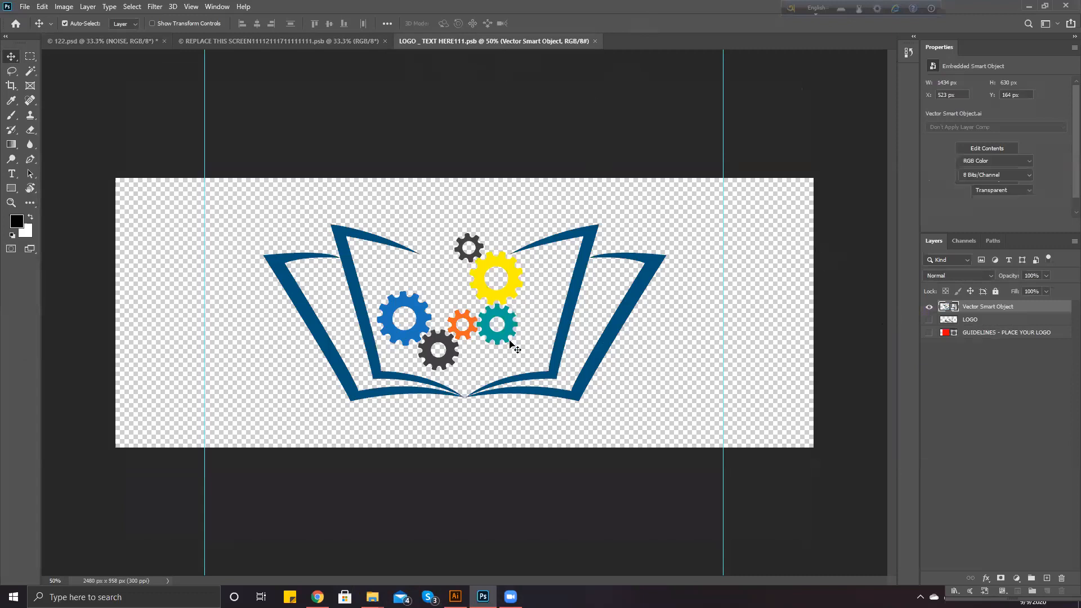
# Crop the logo canvas to 1704 × 958 px around the artwork and save it
pyautogui.click(513, 347)
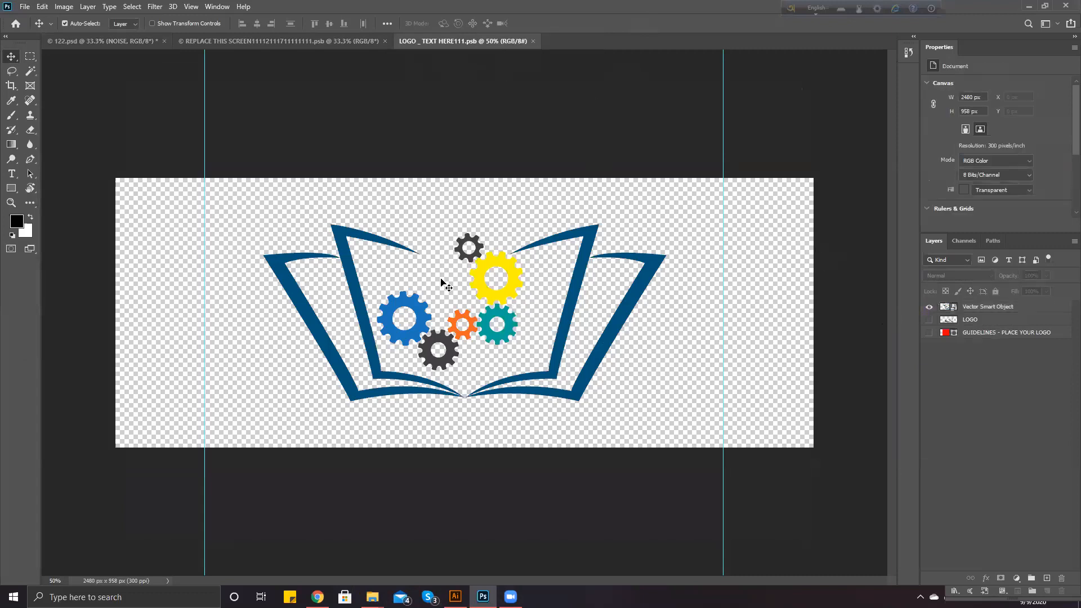
pyautogui.click(11, 84)
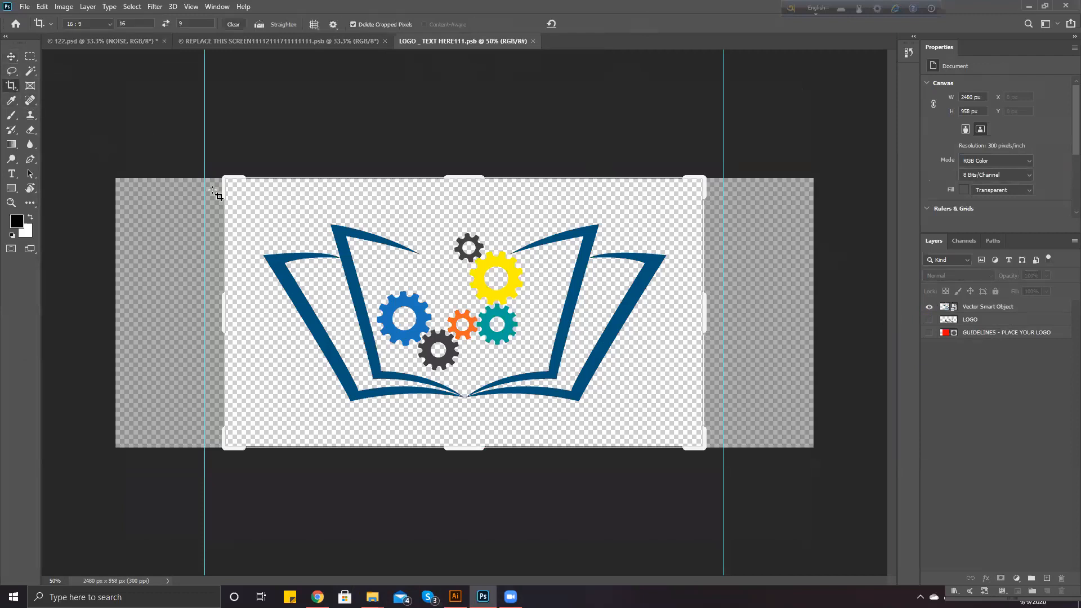
pyautogui.moveTo(466, 319); pyautogui.dragTo(473, 320)
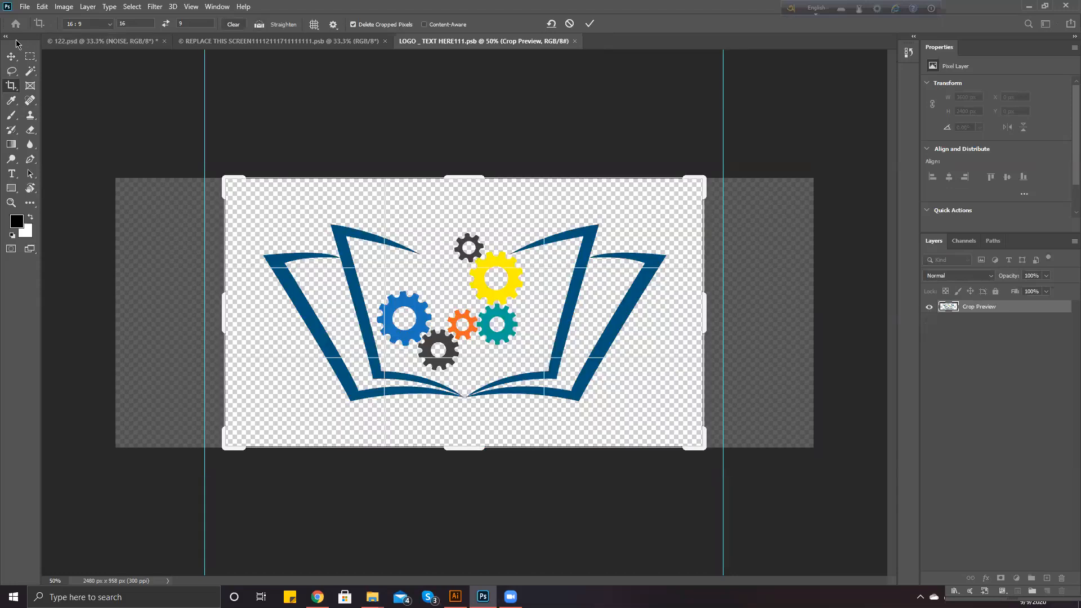
pyautogui.click(11, 56)
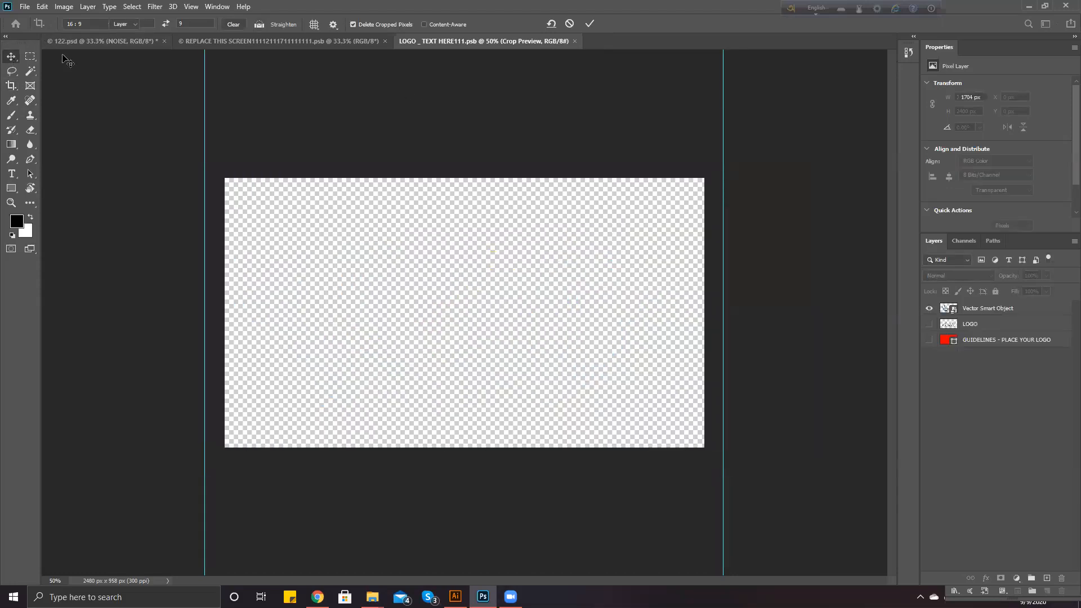
pyautogui.hotkey('ctrl', 's')
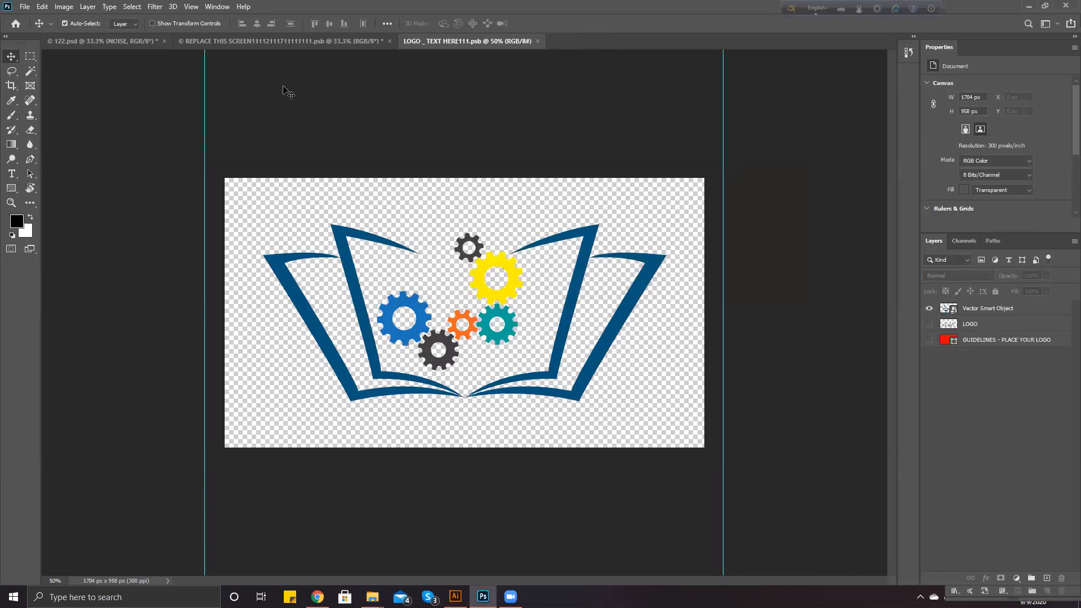
pyautogui.click(325, 45)
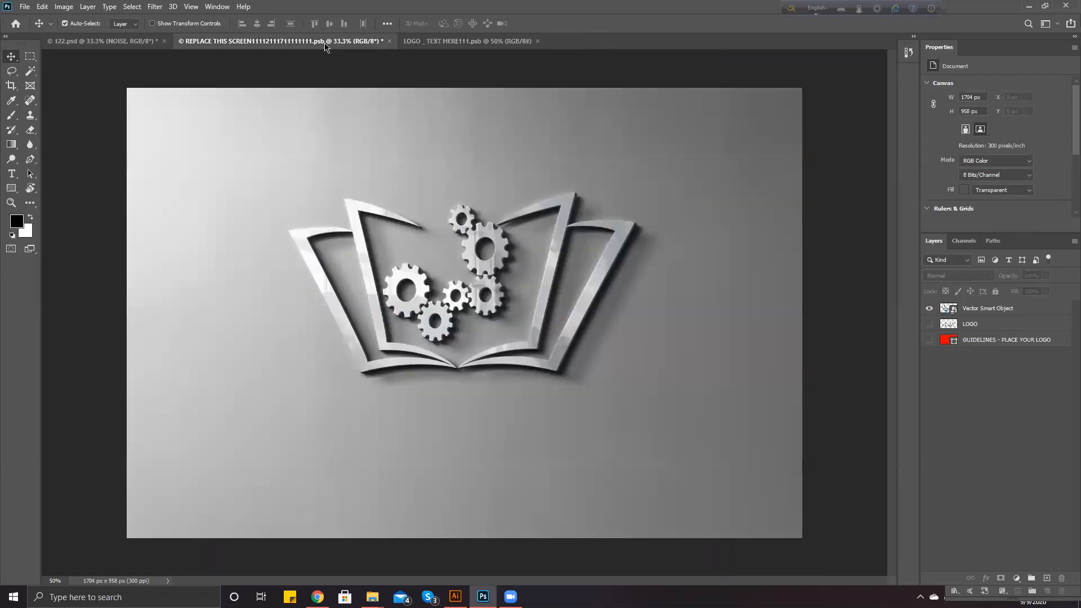
# Save REPLACE THIS SCREEN, then in 122.psd hide the PERSPECTIVE 2 sign layer
pyautogui.hotkey('ctrl', 's')
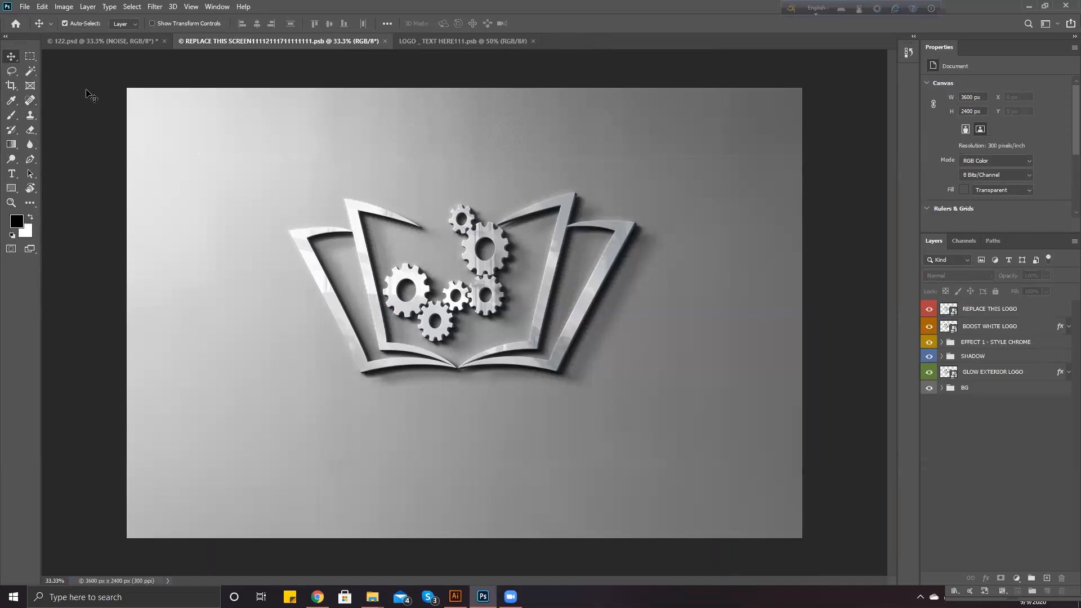
pyautogui.click(99, 42)
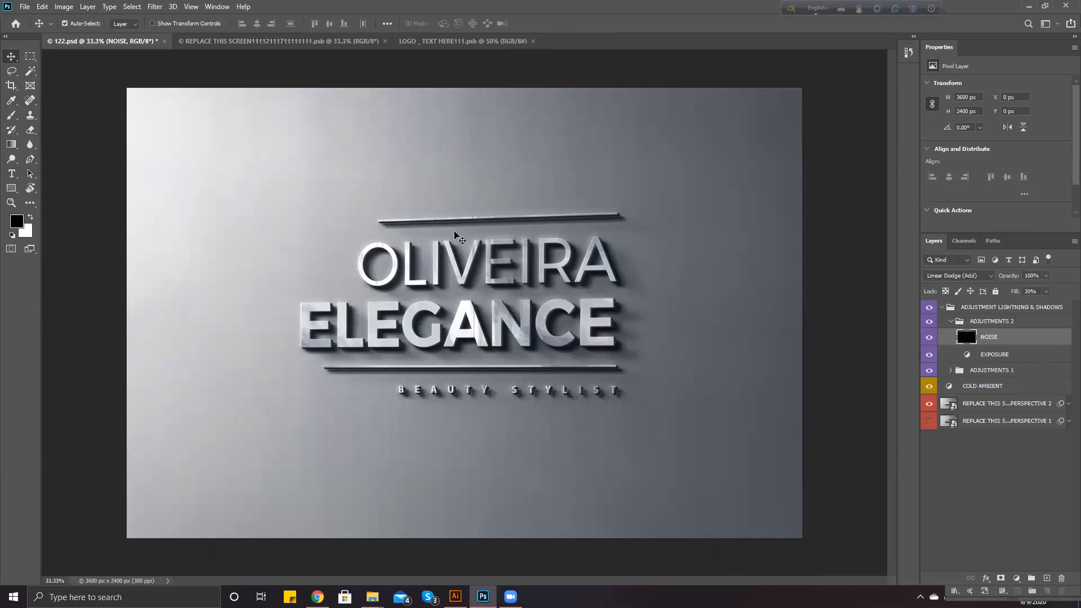
pyautogui.hotkey('ctrl', 't')
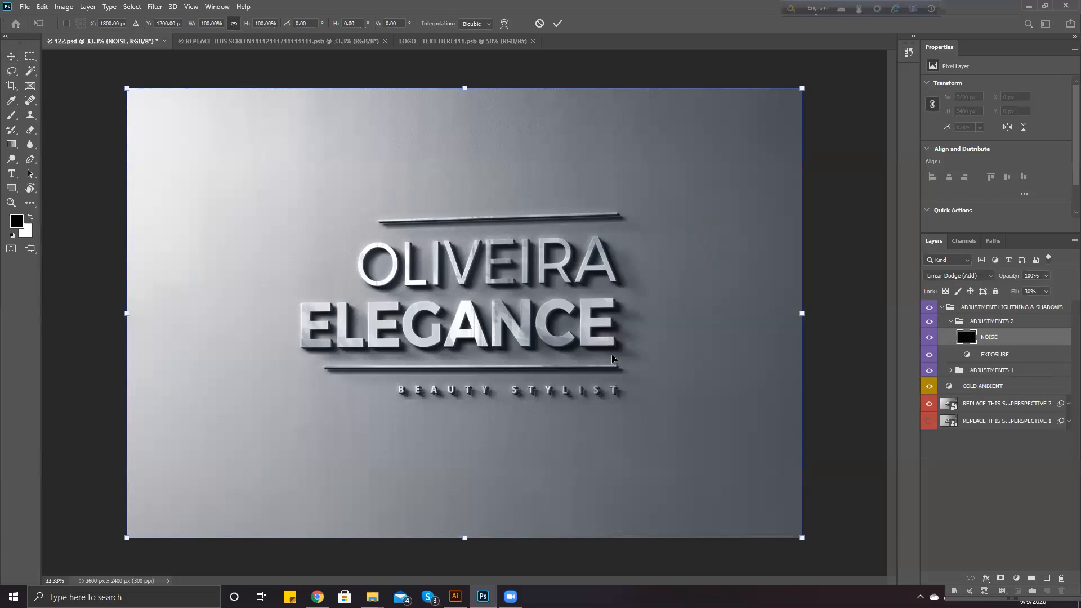
pyautogui.click(288, 43)
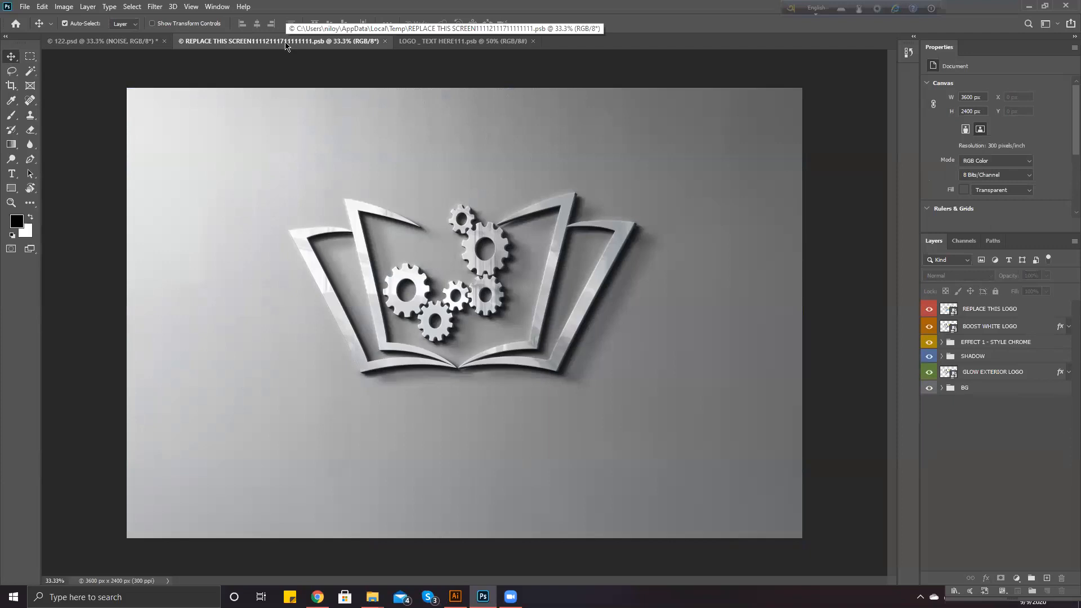
pyautogui.click(139, 43)
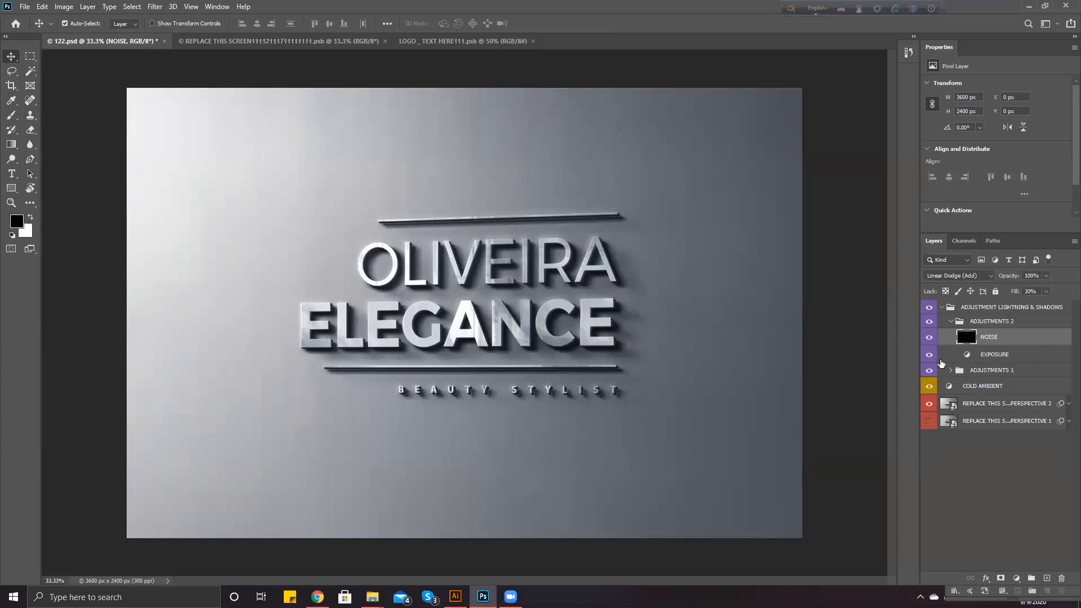
pyautogui.click(929, 404)
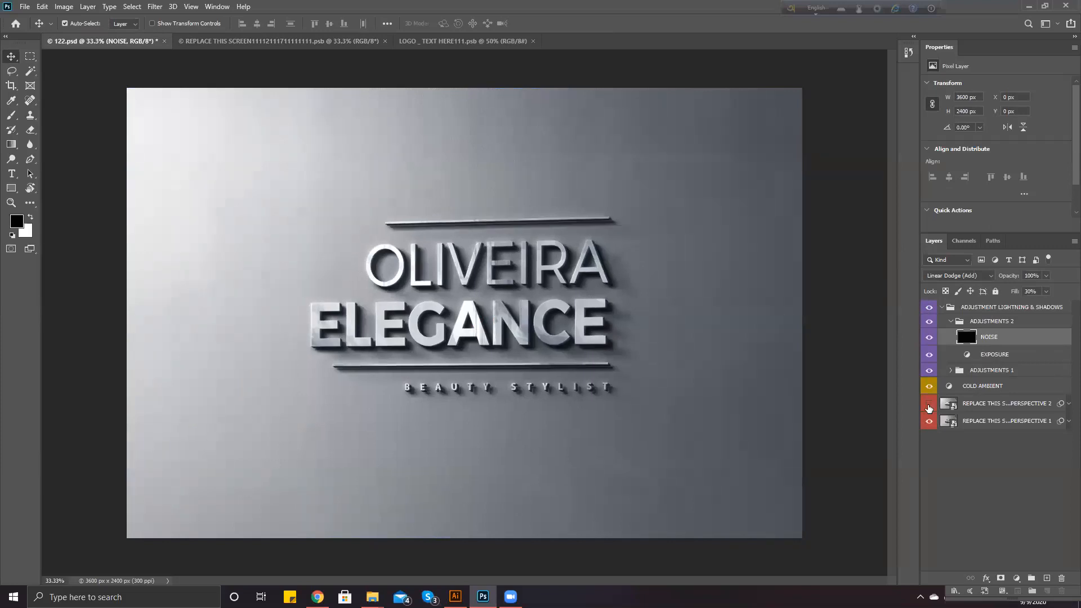
# Show the PERSPECTIVE 2 sign layer, hide PERSPECTIVE 1, and open PERSPECTIVE 2's smart object contents
pyautogui.rightClick(946, 426)
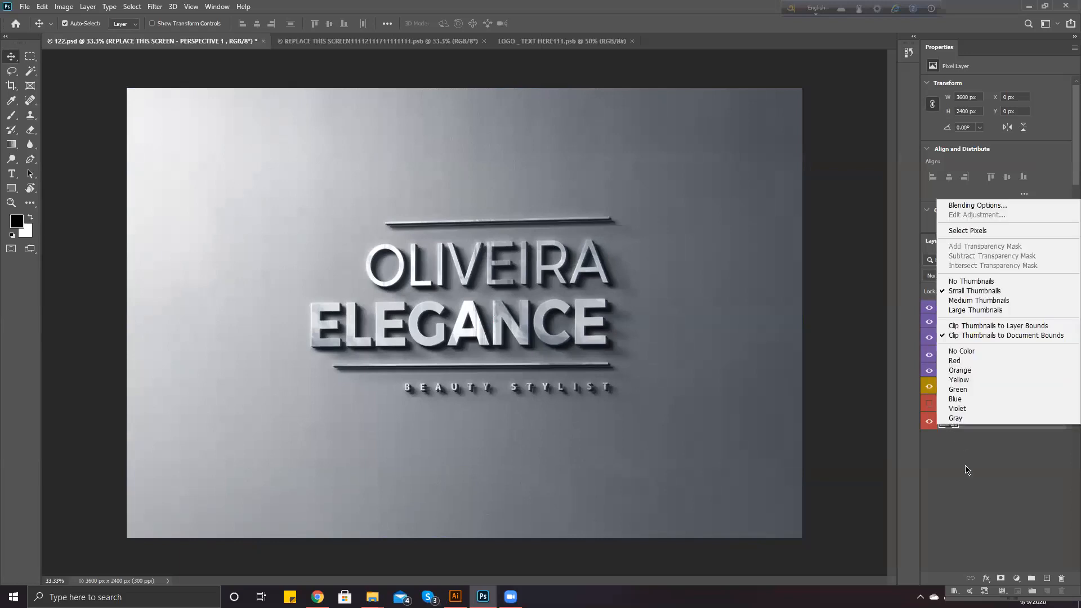
pyautogui.click(985, 459)
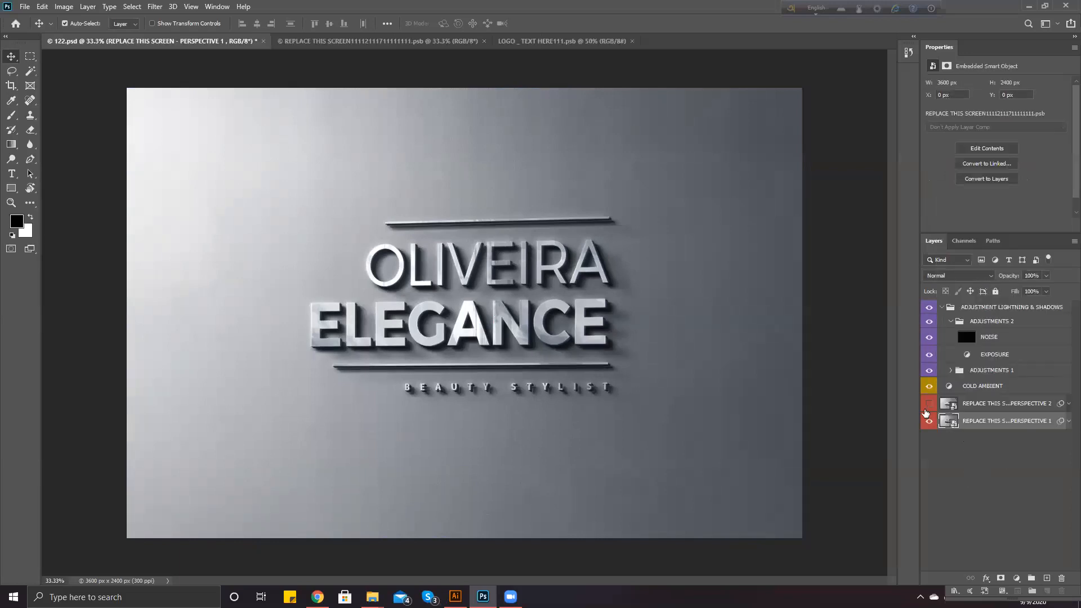
pyautogui.click(1008, 405)
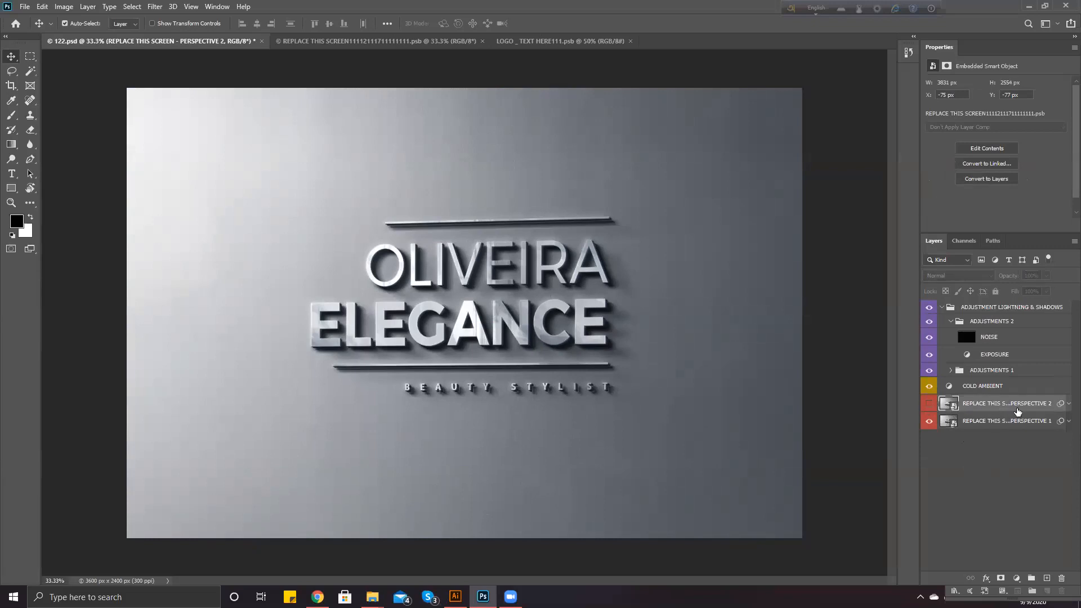
pyautogui.click(929, 403)
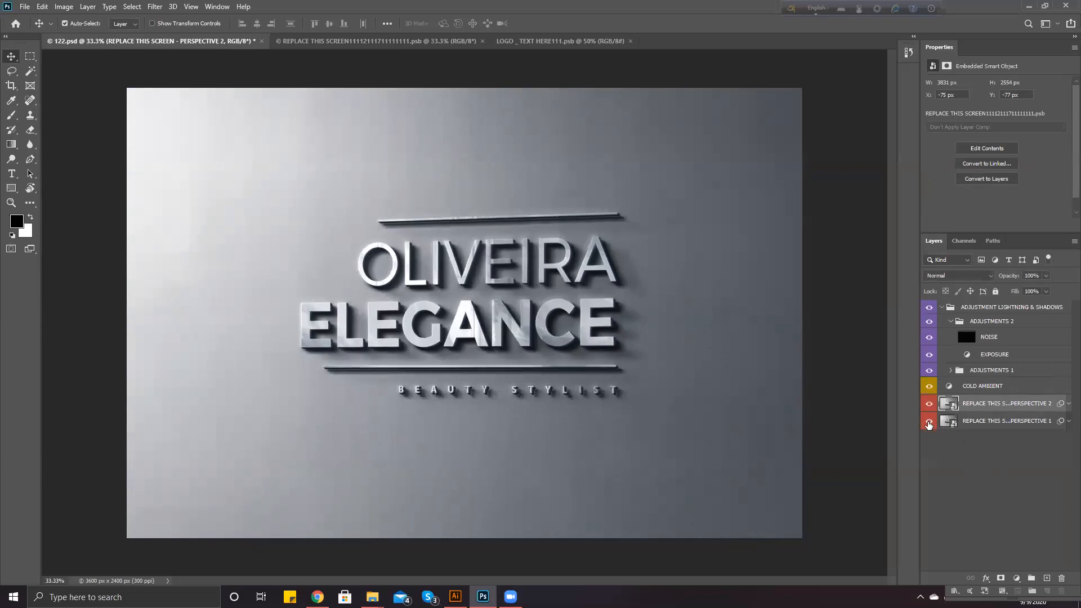
pyautogui.click(928, 420)
pyautogui.doubleClick(951, 404)
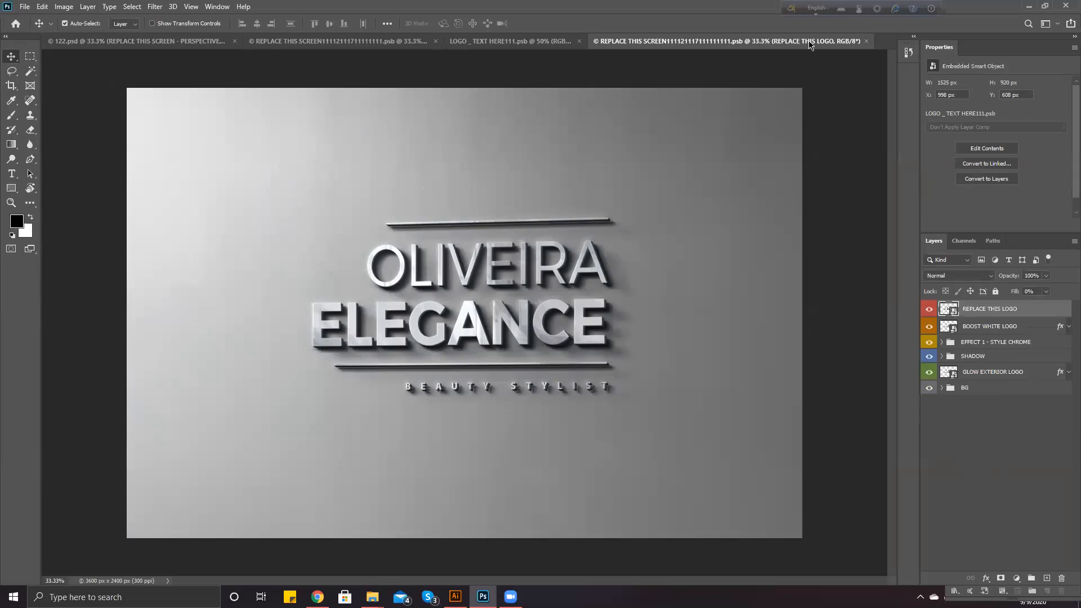
# Close both smart-object documents and the LOGO _ TEXT HERE111.psb document, leaving 122.psd
pyautogui.click(867, 41)
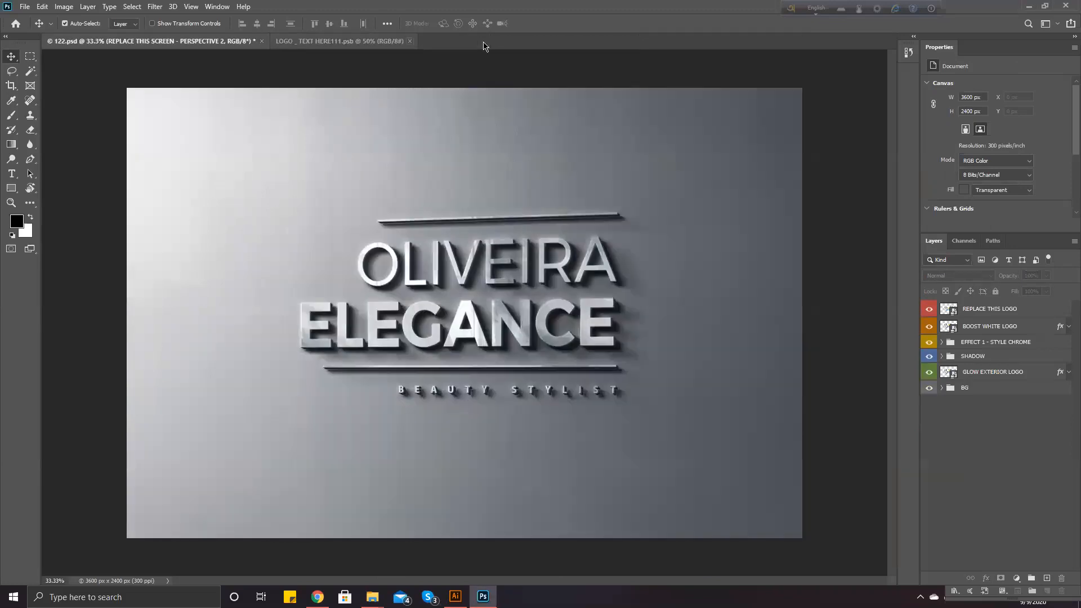
pyautogui.click(482, 41)
pyautogui.click(366, 41)
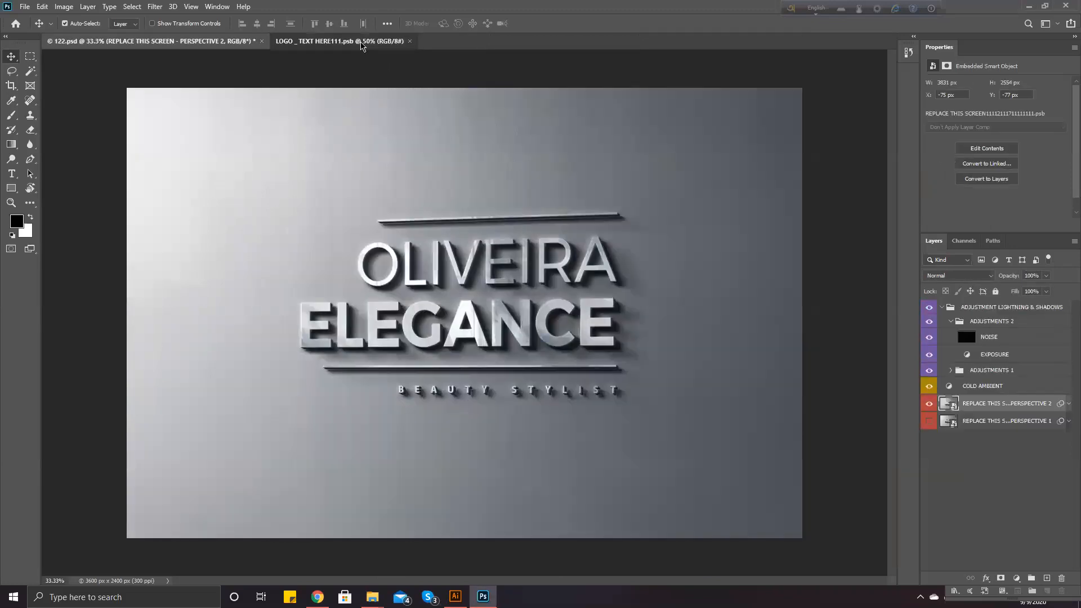
pyautogui.click(410, 41)
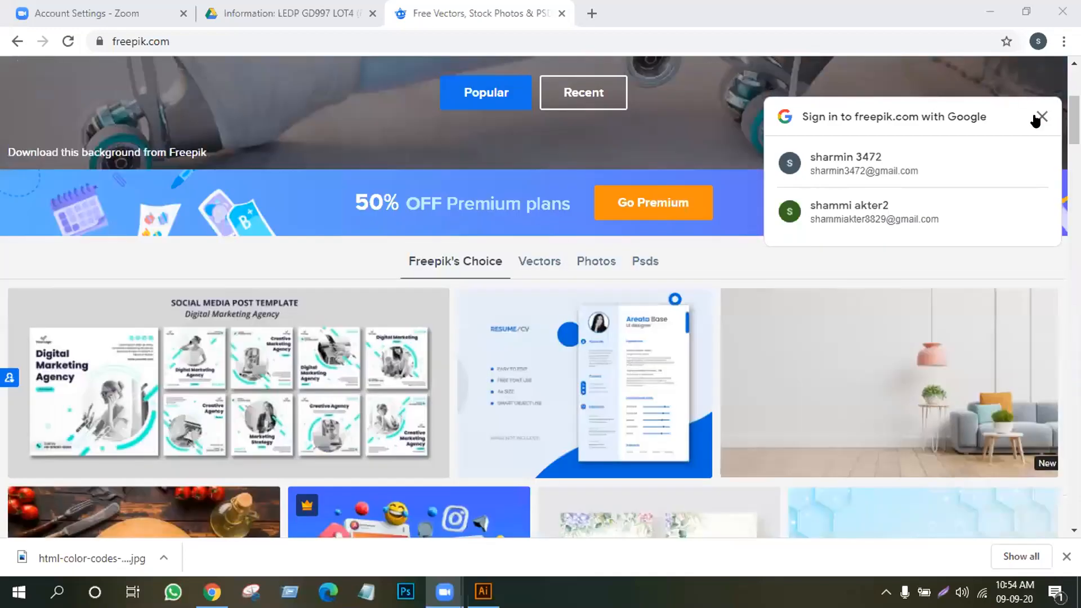
# Browse the Freepik homepage and preview the wall mockup with plants on shelf, then close it
pyautogui.scroll(-4, 1036, 121)
pyautogui.scroll(6, 878, 190)
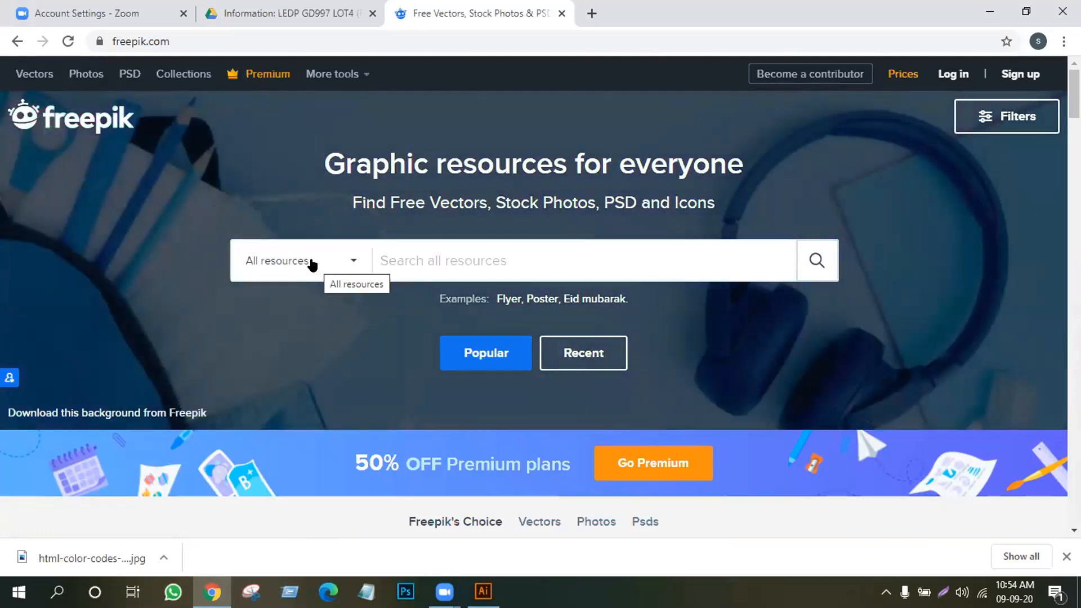
pyautogui.scroll(-8, 503, 474)
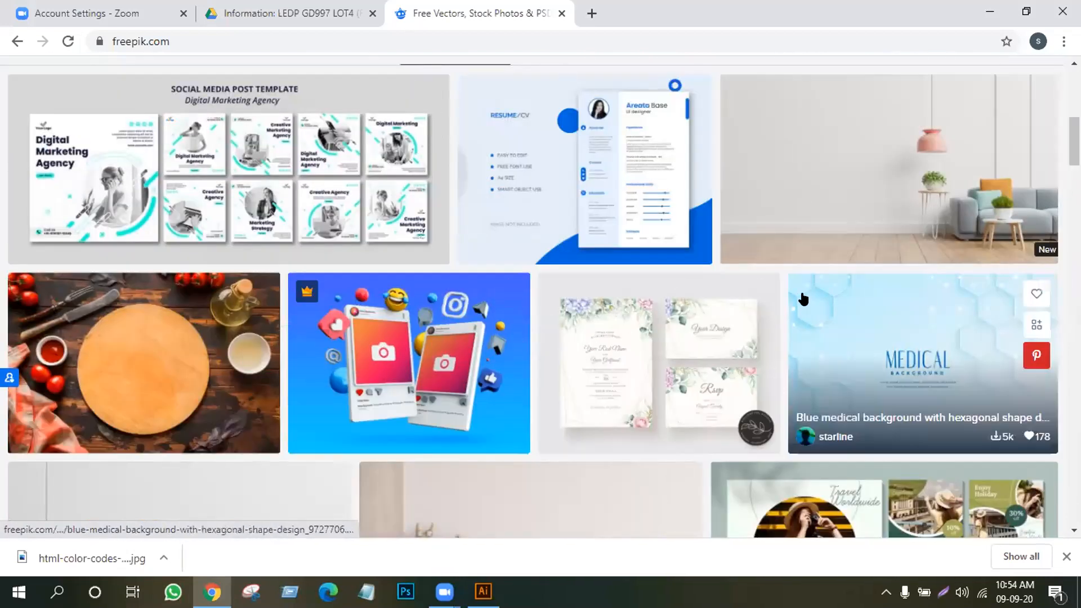
pyautogui.scroll(-6, 793, 307)
pyautogui.scroll(-3, 732, 341)
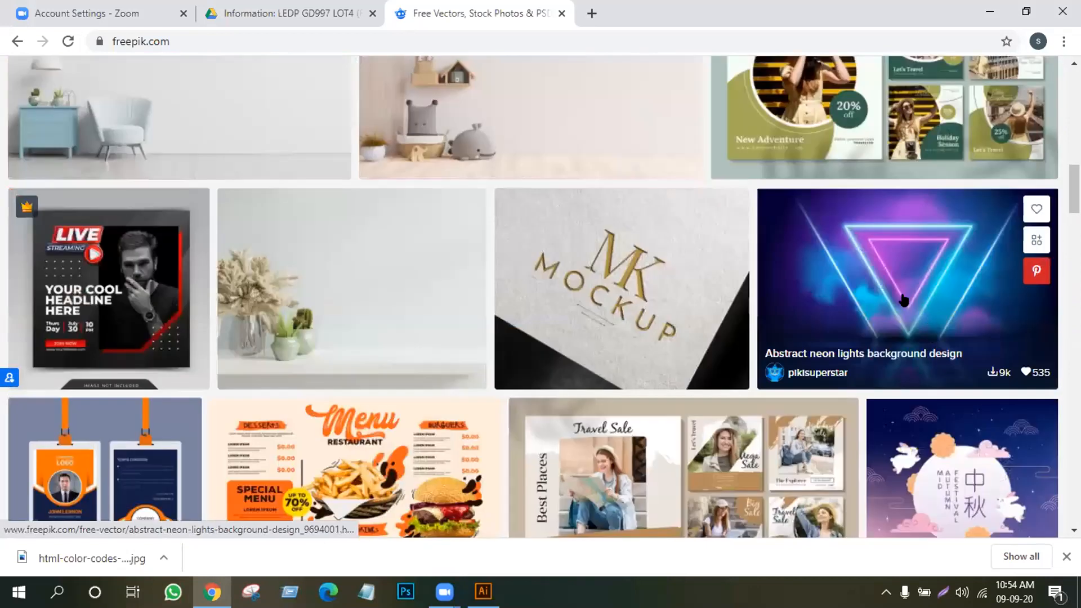
pyautogui.rightClick(23, 215)
pyautogui.click(412, 296)
pyautogui.click(401, 289)
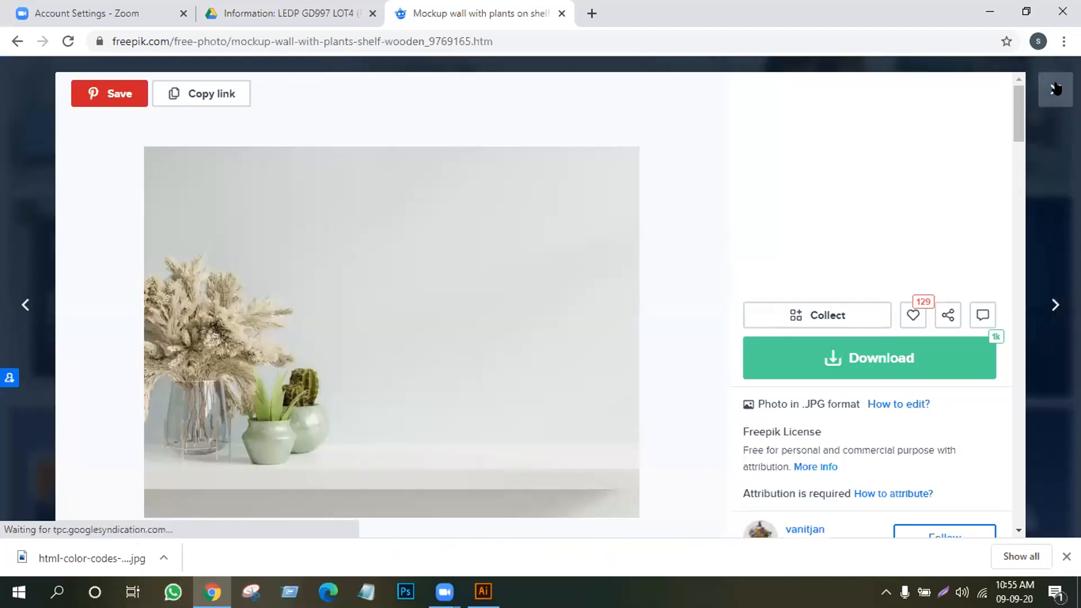
pyautogui.click(1056, 88)
# Scroll the resource grid to the Abstract neon lights background design card
pyautogui.scroll(-4, 842, 291)
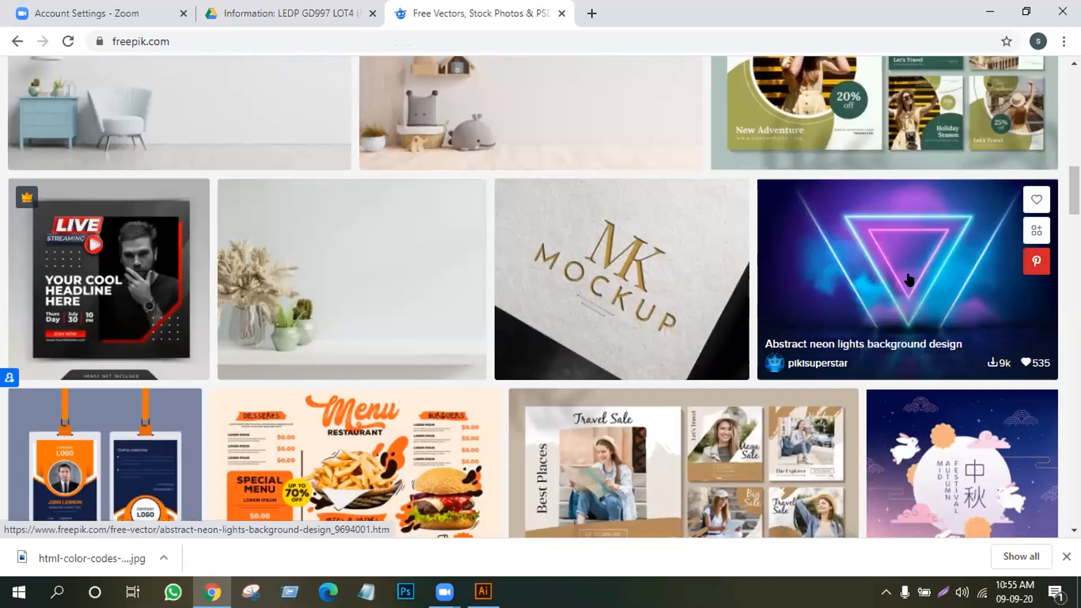
pyautogui.scroll(-5, 901, 382)
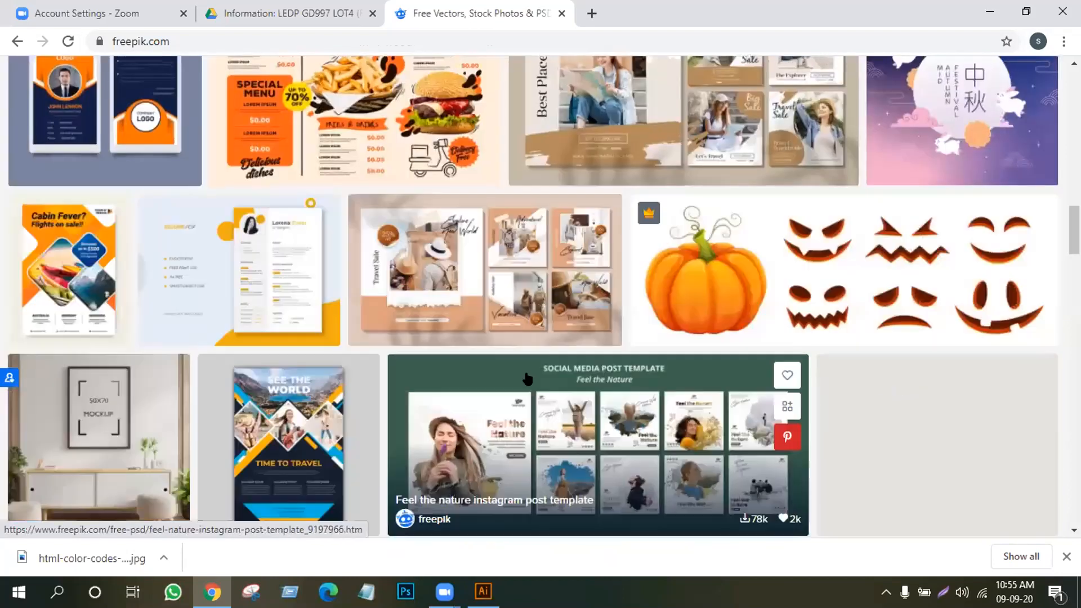
pyautogui.scroll(5, 909, 326)
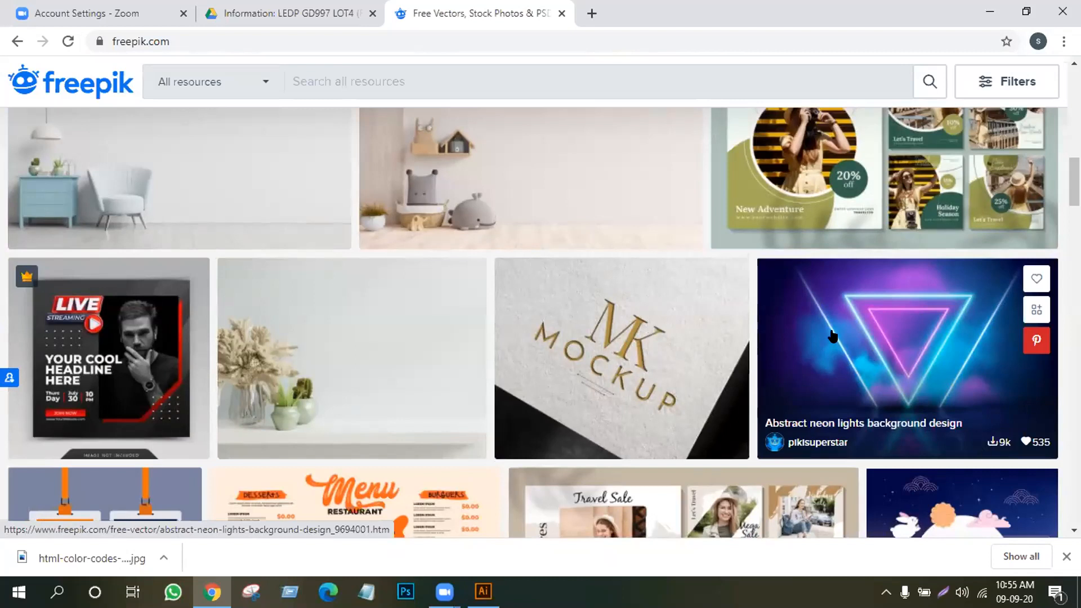
pyautogui.scroll(3, 820, 313)
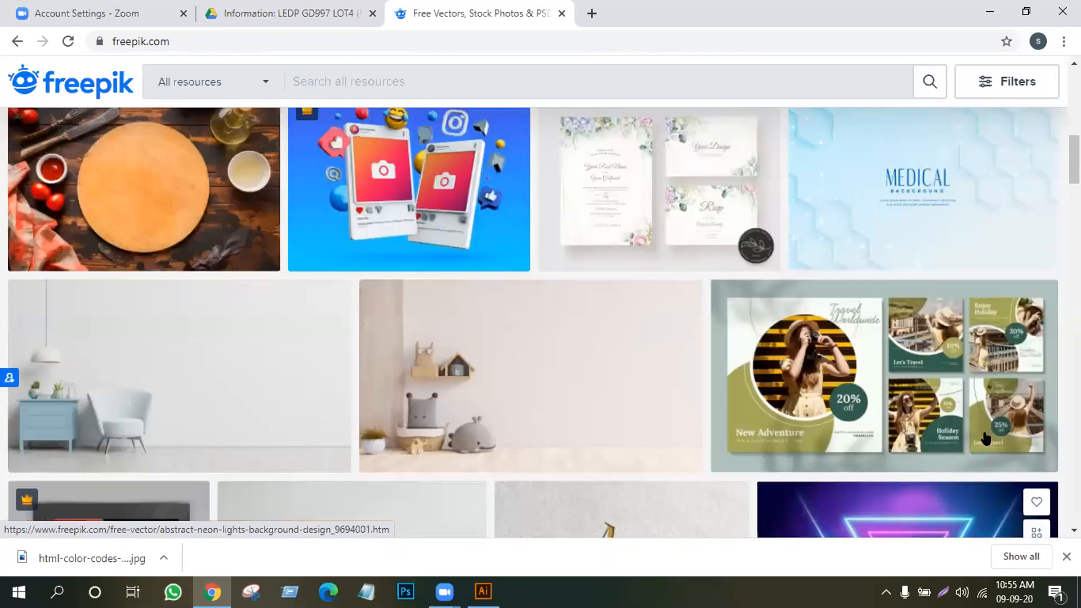
pyautogui.scroll(2, 587, 304)
pyautogui.scroll(1, 323, 314)
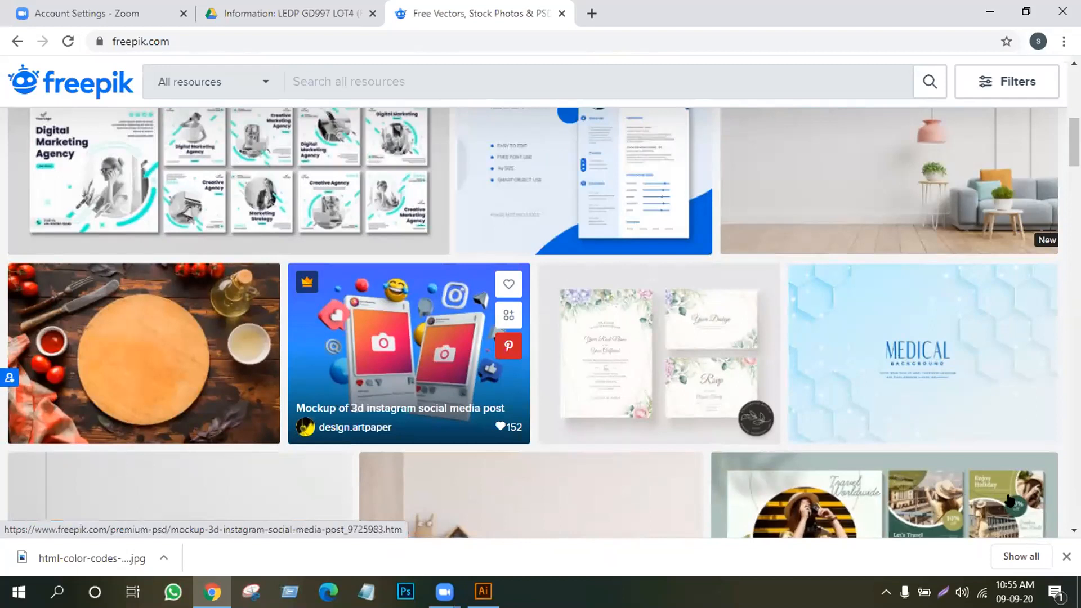
pyautogui.scroll(-4, 921, 430)
pyautogui.scroll(-3, 898, 211)
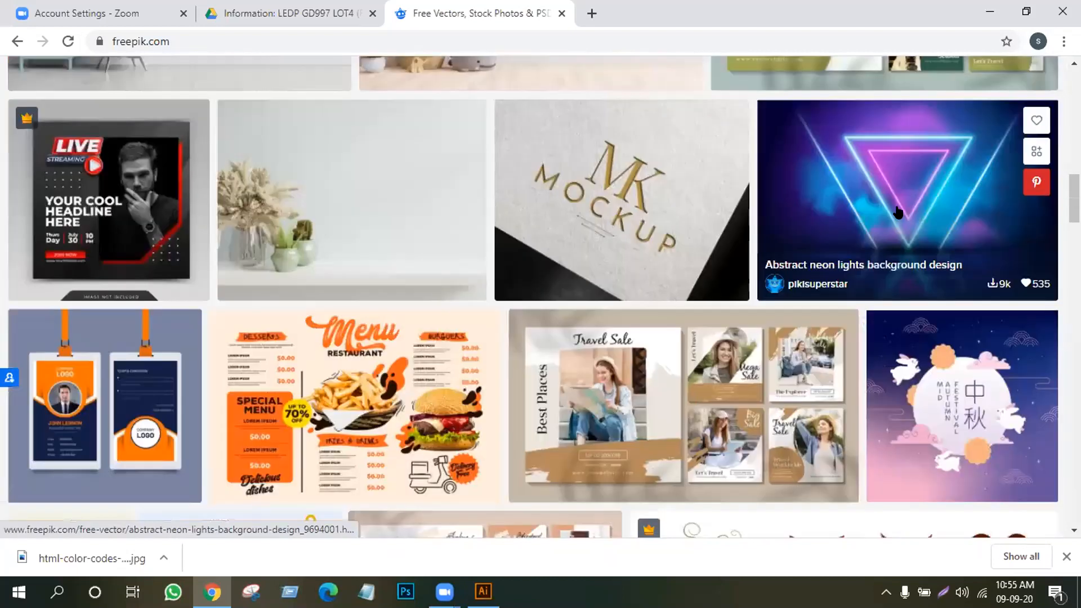
# Download the Abstract neon lights background from Freepik as a free download with attribution
pyautogui.click(893, 214)
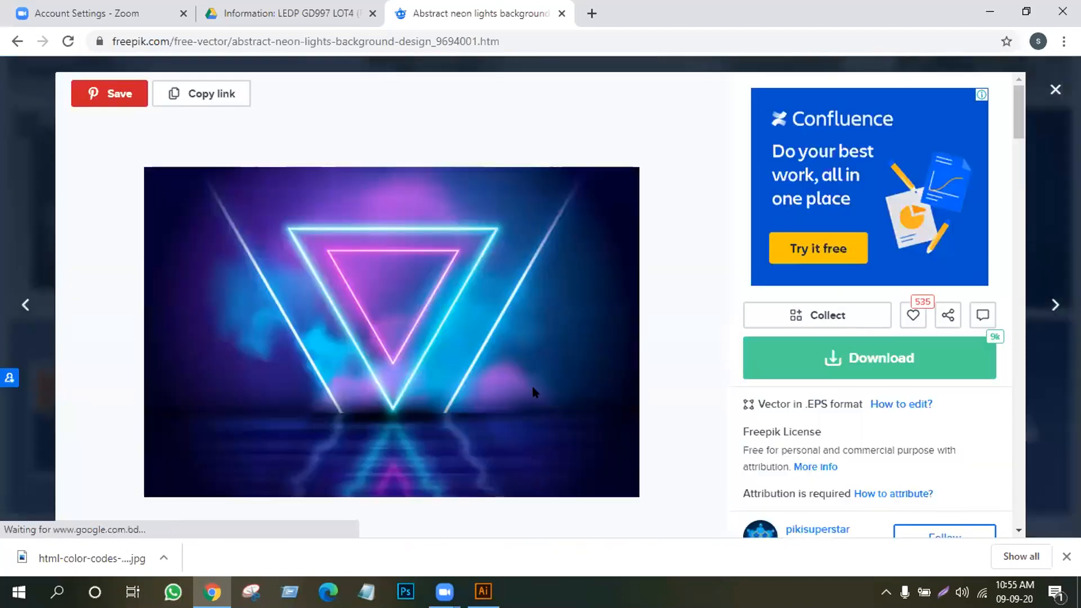
pyautogui.click(847, 360)
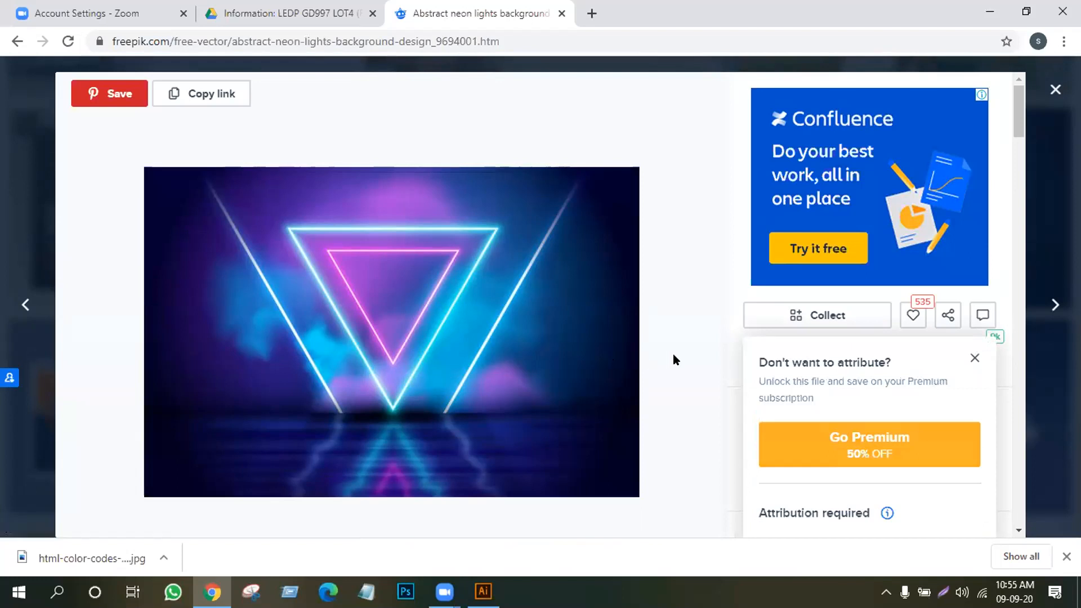
pyautogui.scroll(-5, 981, 347)
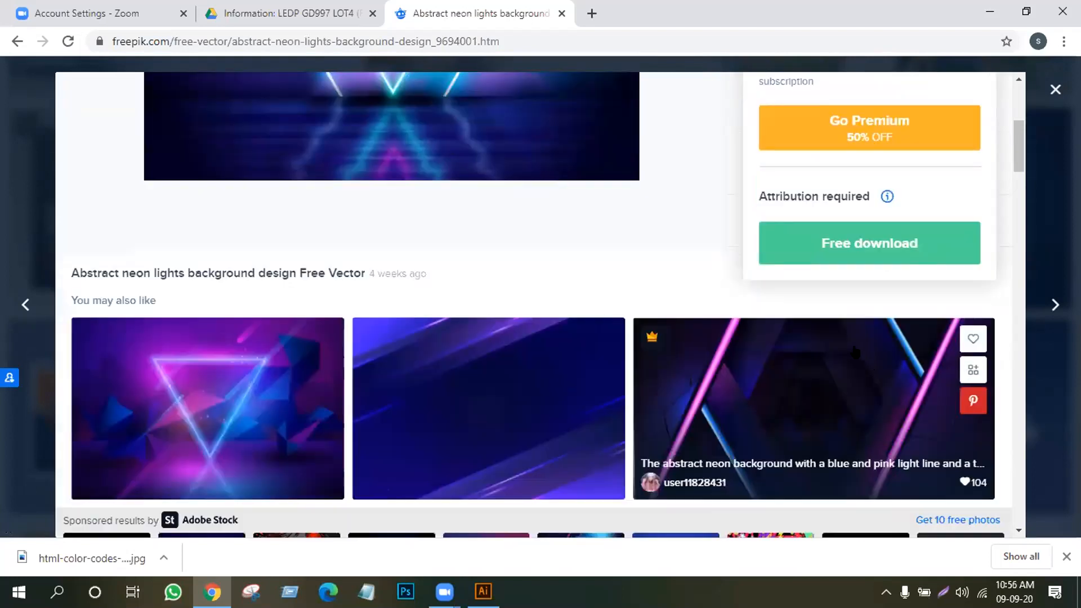
pyautogui.scroll(-1, 858, 353)
pyautogui.scroll(2, 854, 352)
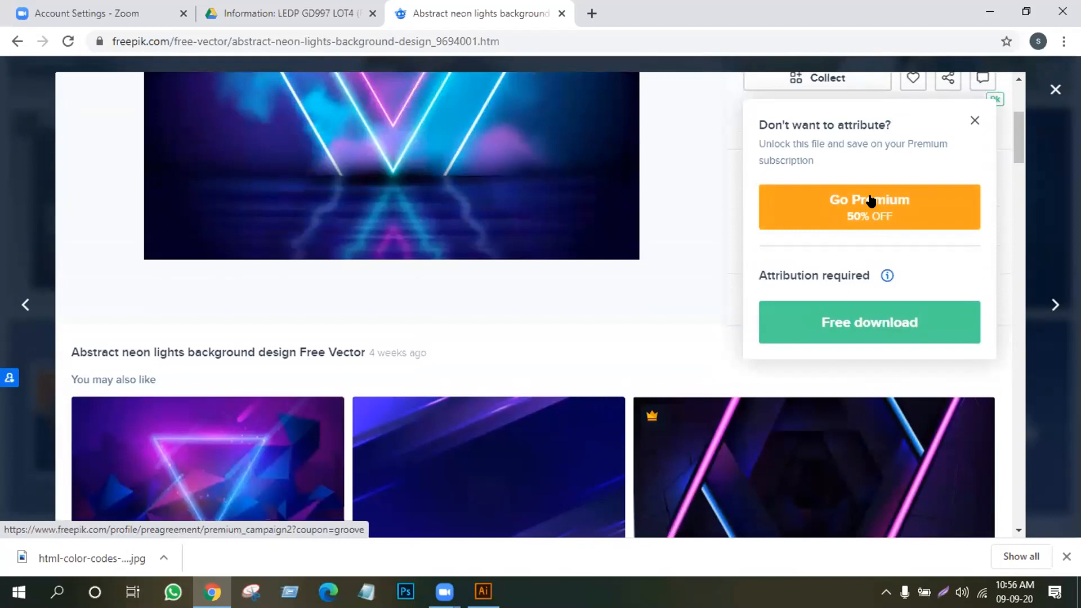
pyautogui.click(847, 322)
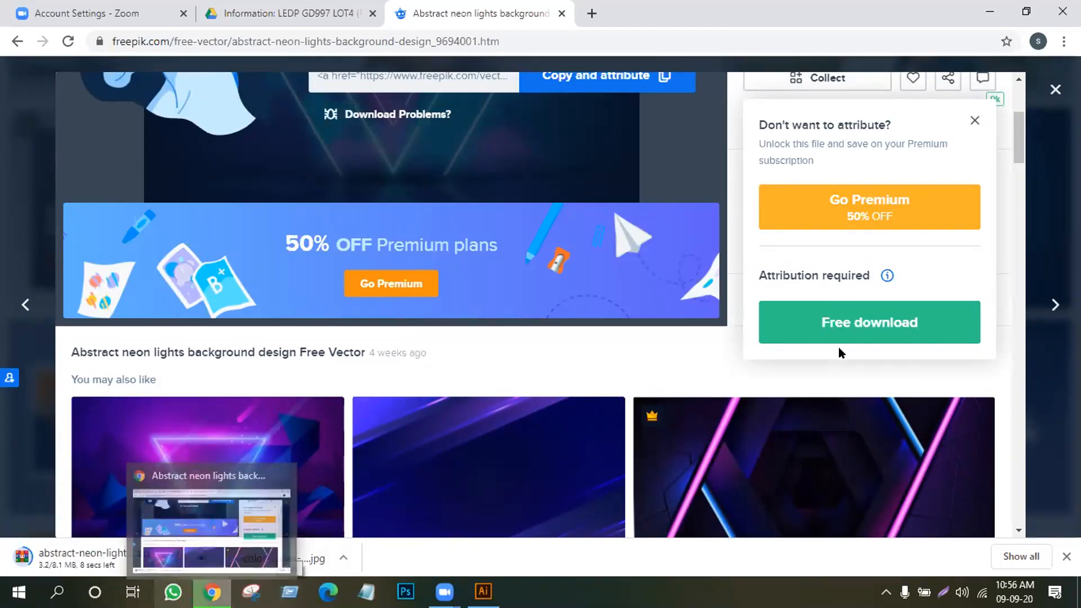
# Dismiss the attribution and Go Premium popups and close the neon background preview
pyautogui.scroll(4, 839, 349)
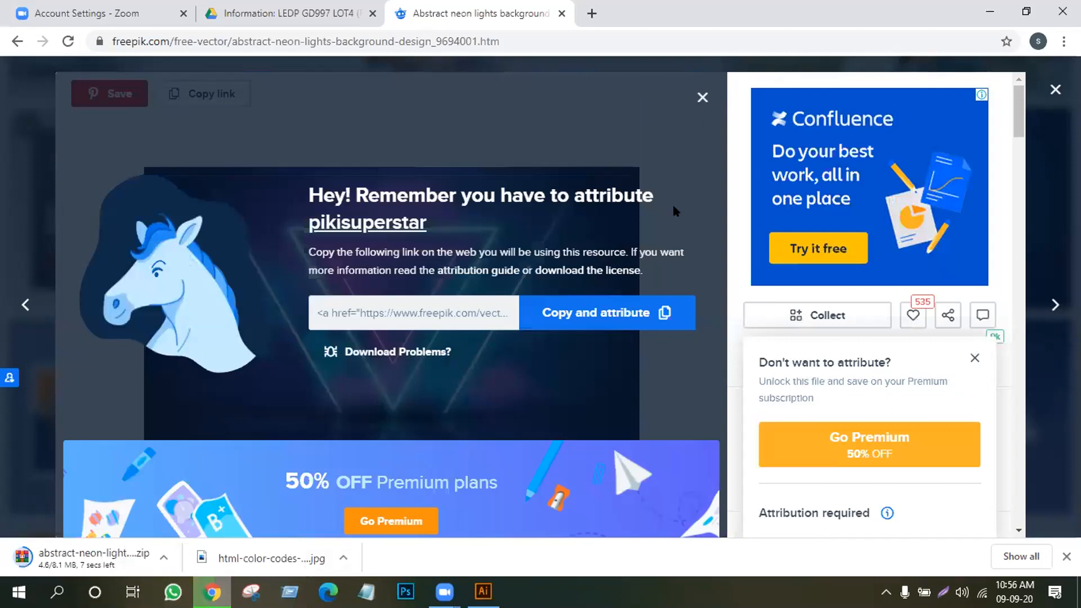
pyautogui.click(701, 97)
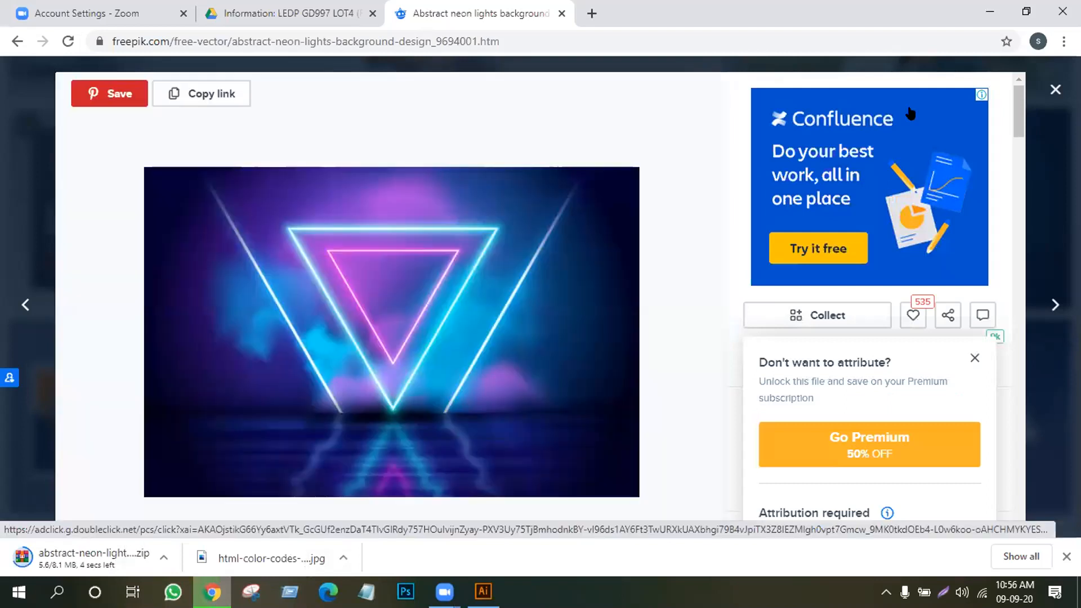
pyautogui.click(974, 359)
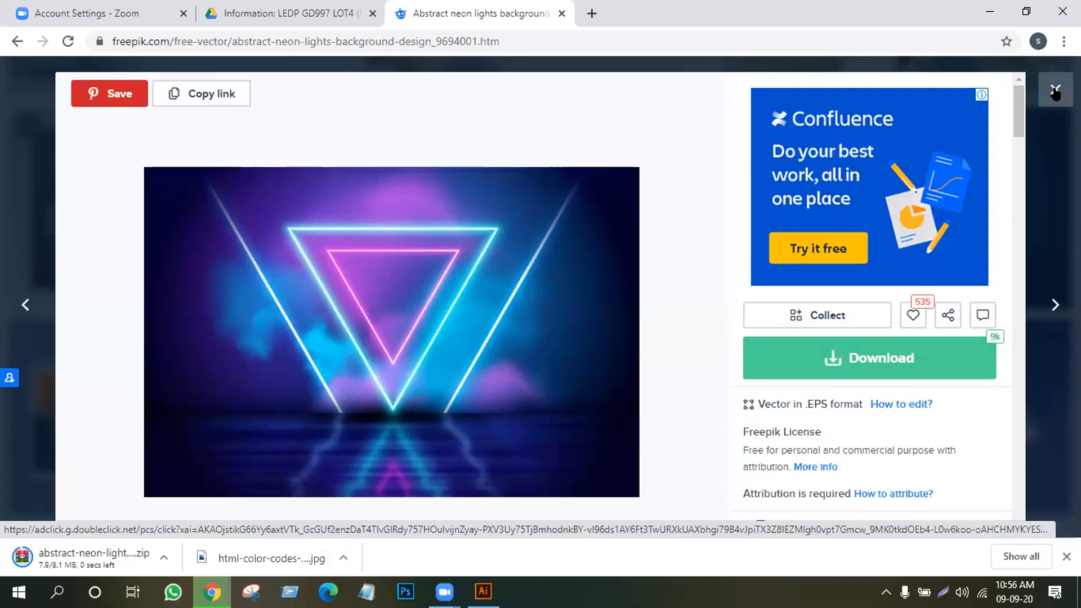
pyautogui.click(47, 517)
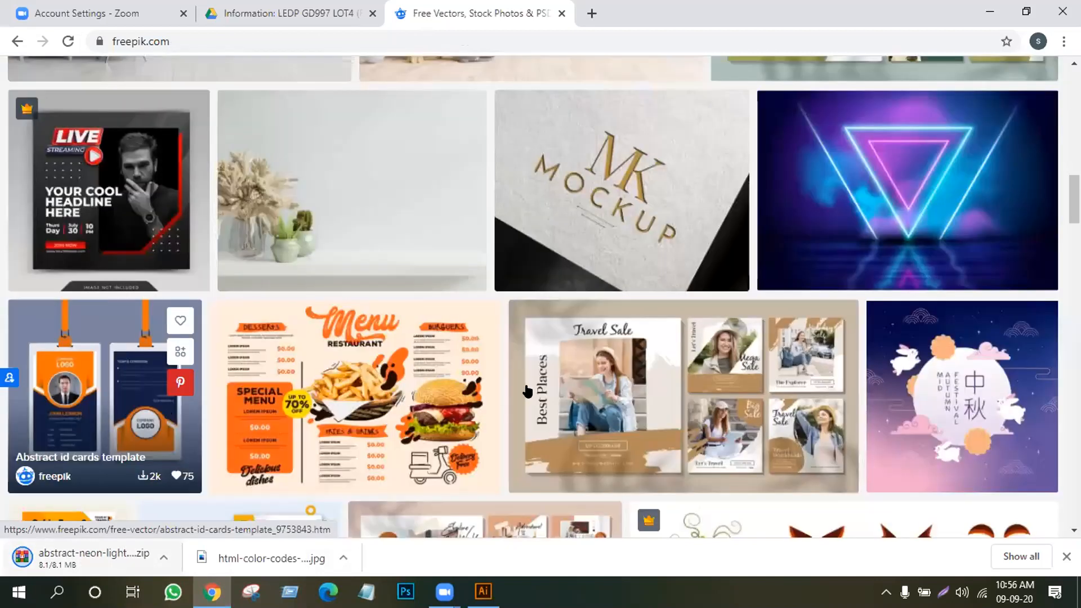
pyautogui.scroll(-7, 527, 390)
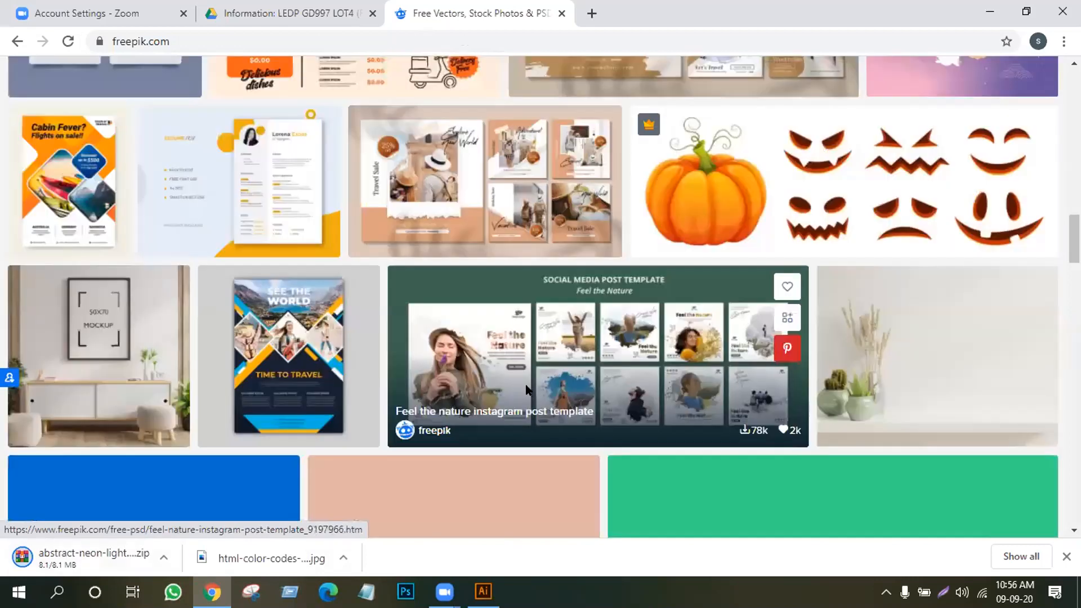
pyautogui.scroll(-7, 528, 389)
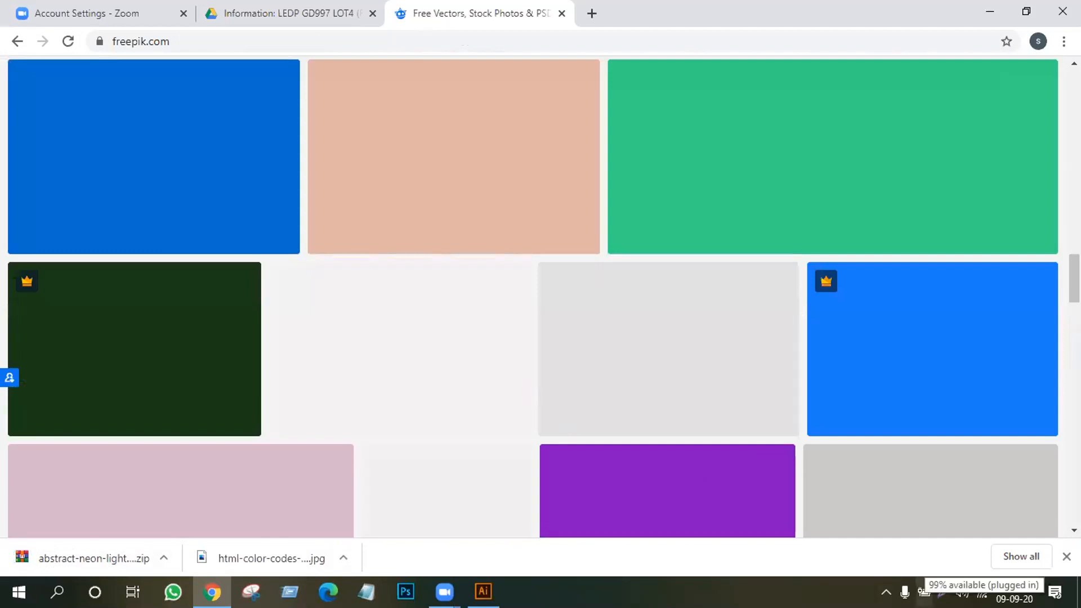
pyautogui.scroll(6, 587, 412)
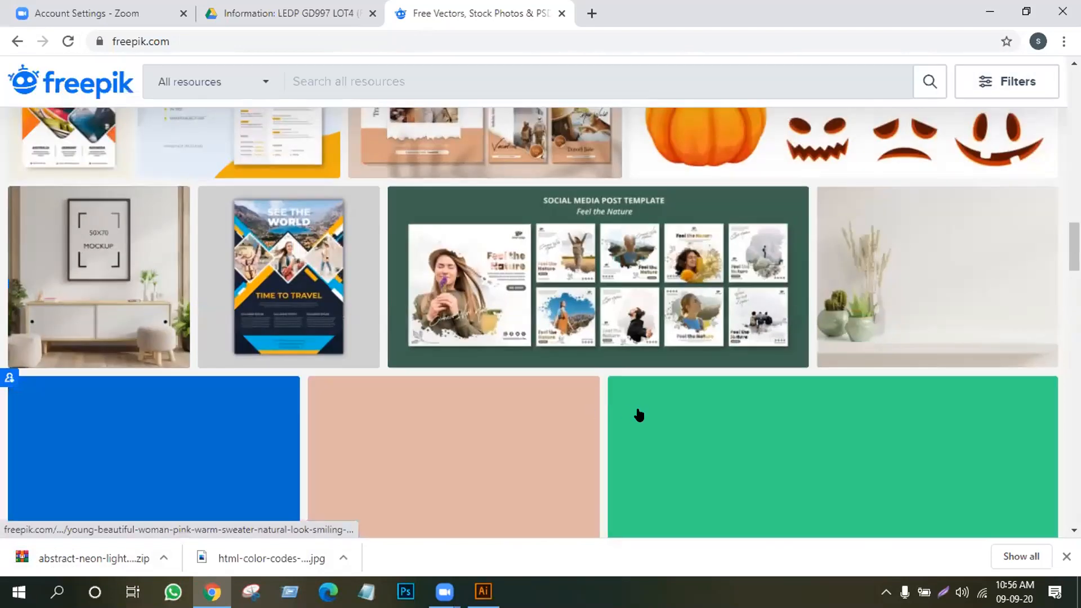
pyautogui.scroll(-4, 639, 414)
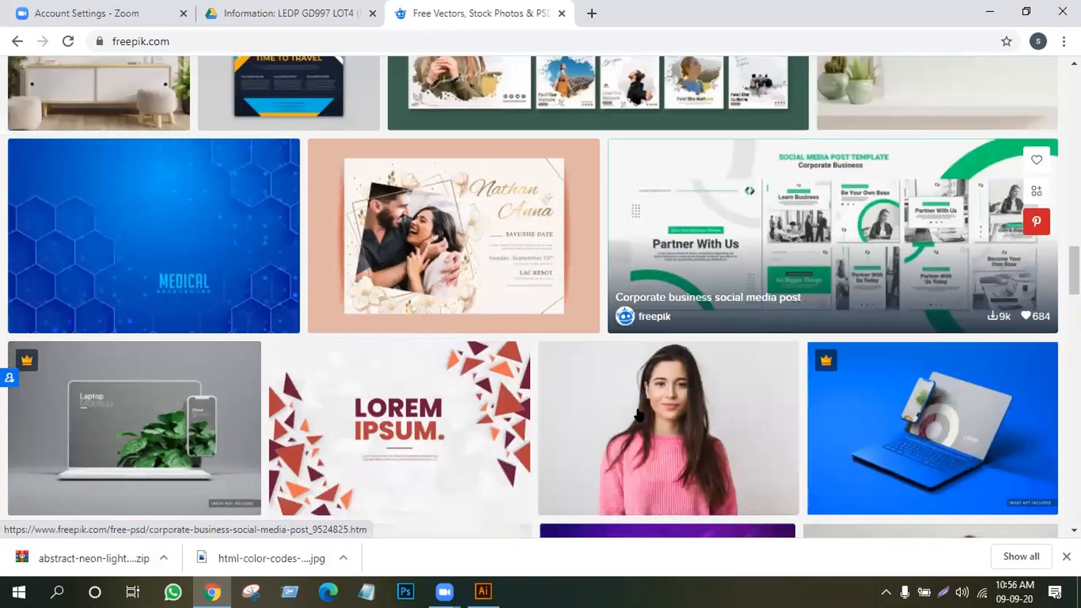
pyautogui.scroll(-4, 638, 415)
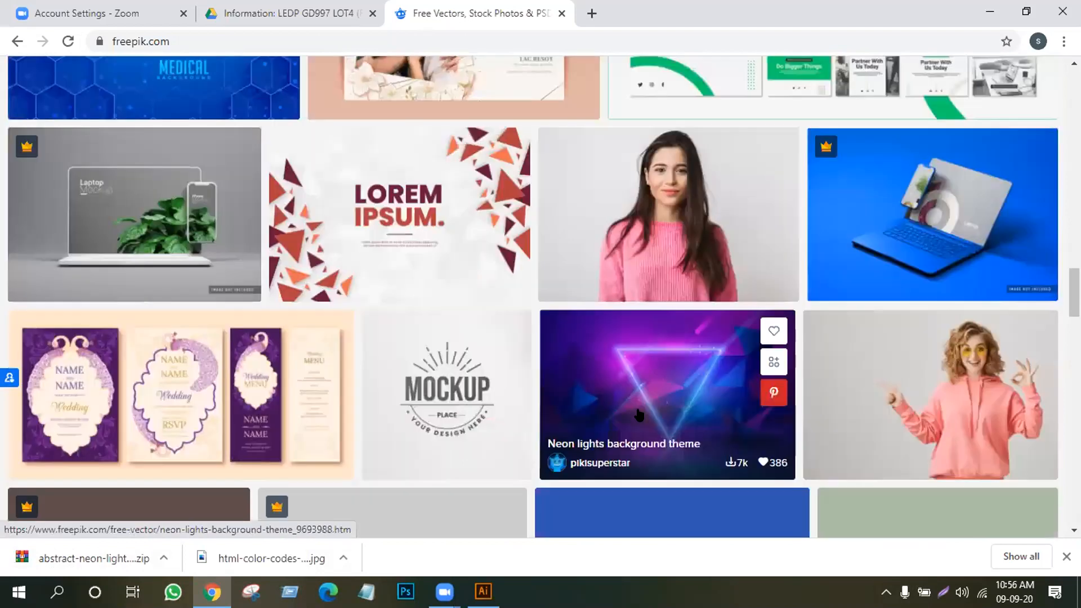
pyautogui.scroll(-3, 639, 415)
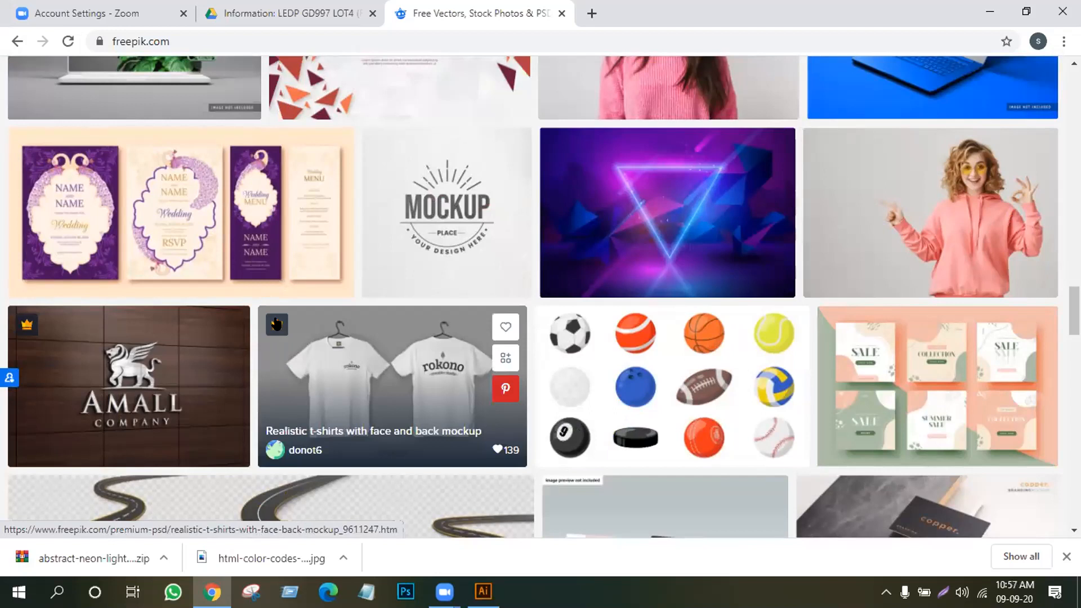
pyautogui.scroll(-1, 276, 324)
pyautogui.scroll(-1, 276, 324)
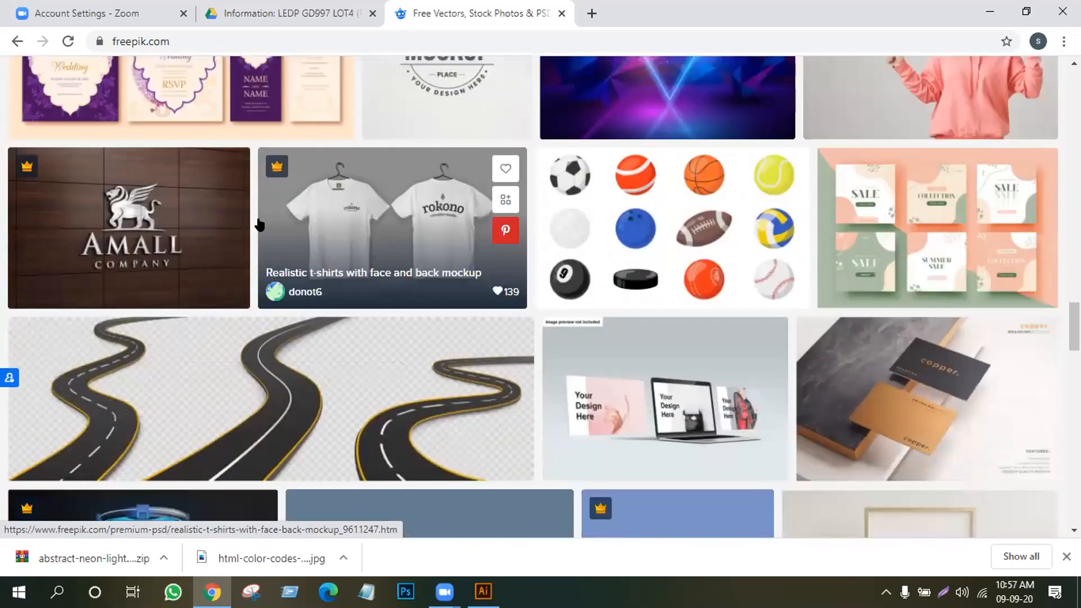
pyautogui.scroll(-1, 719, 429)
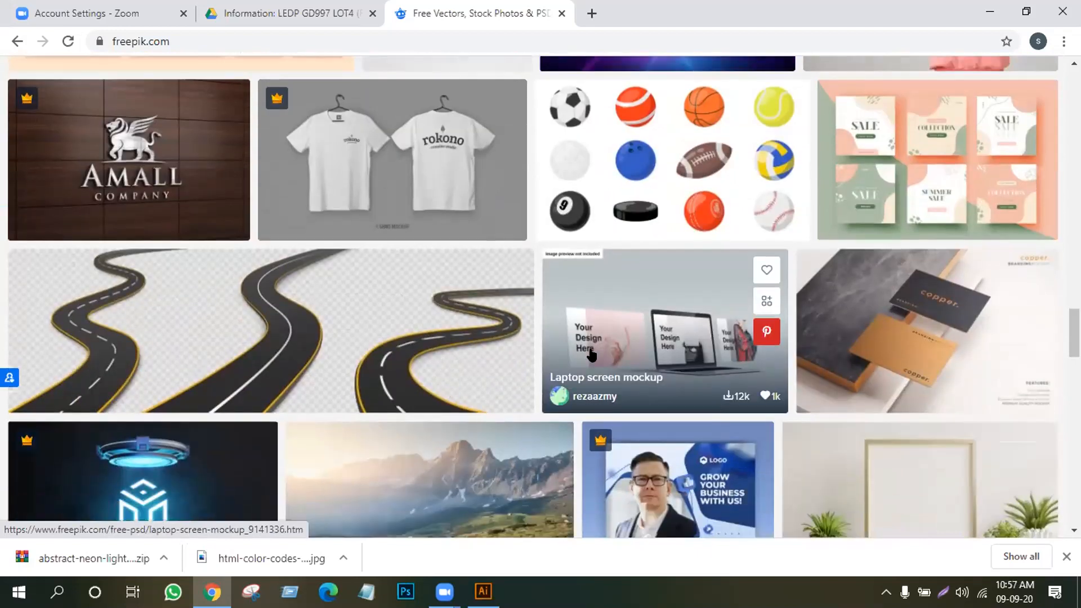
pyautogui.scroll(-2, 125, 353)
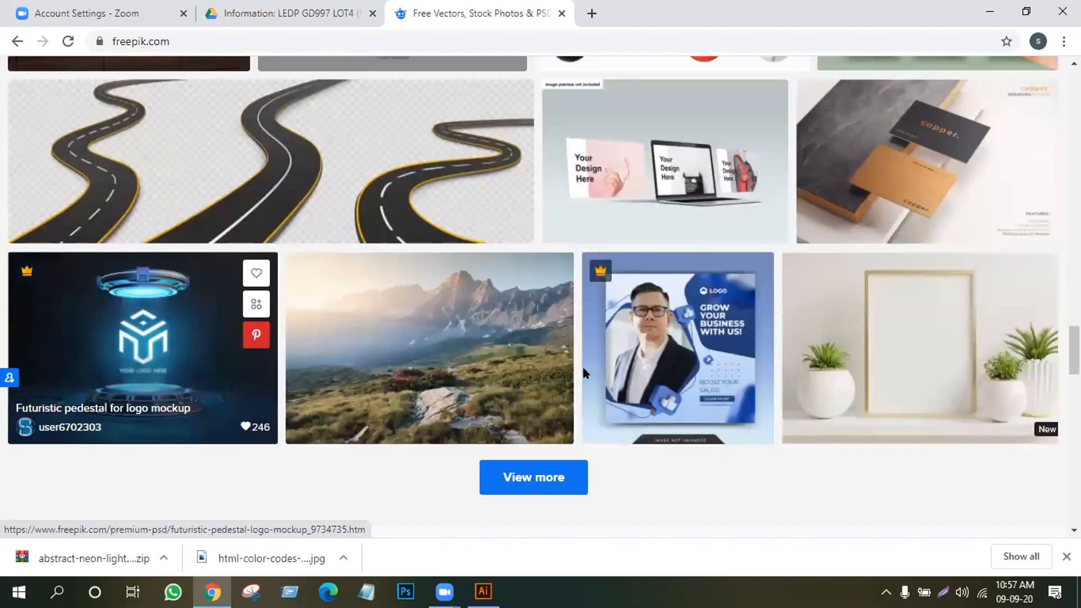
pyautogui.scroll(-2, 900, 293)
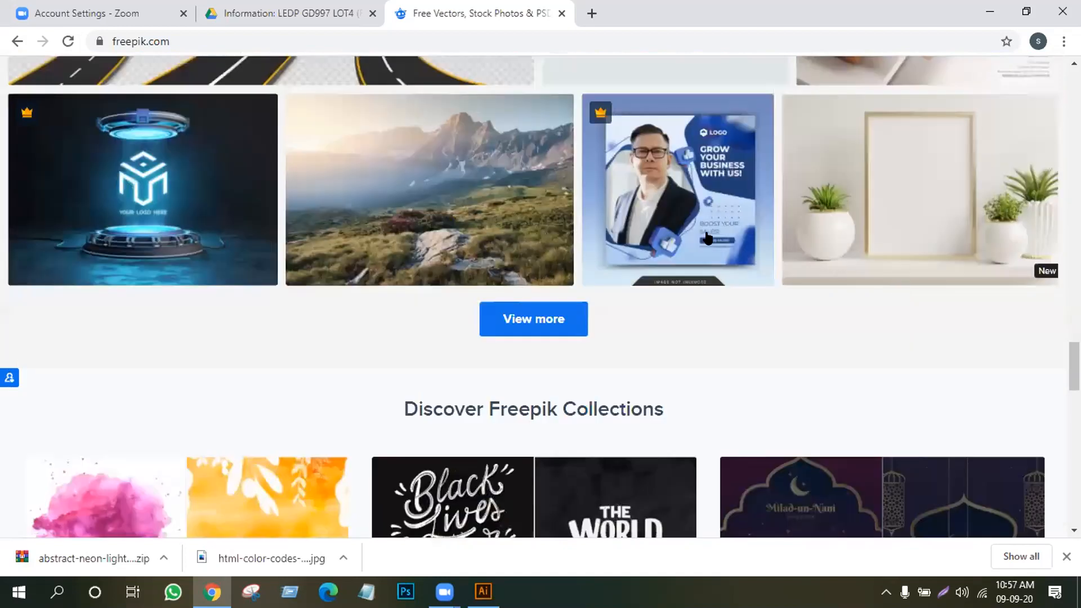
pyautogui.scroll(1, 844, 321)
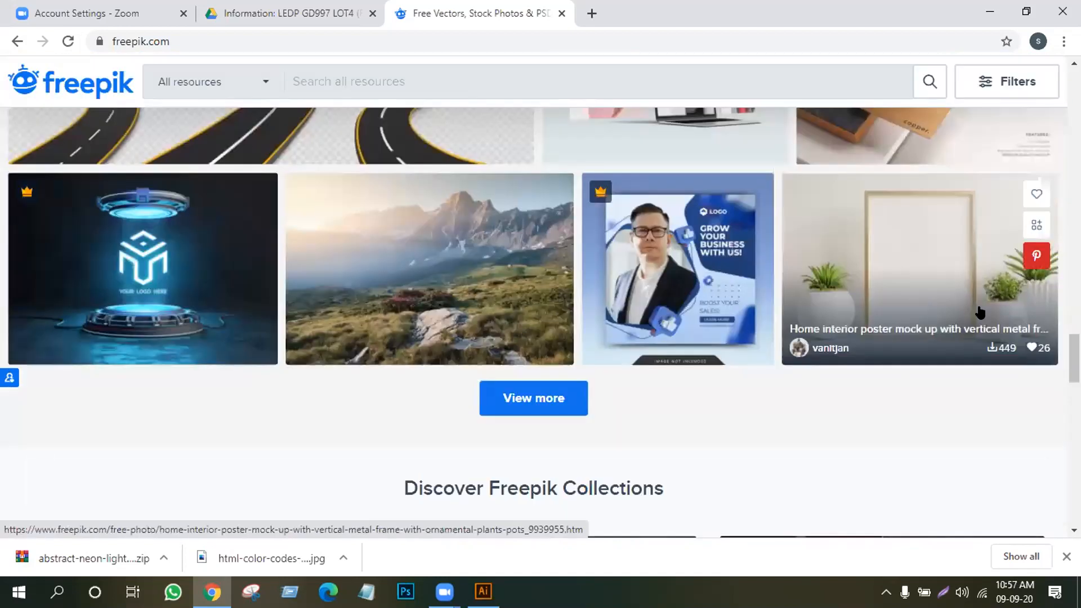
pyautogui.scroll(3, 979, 311)
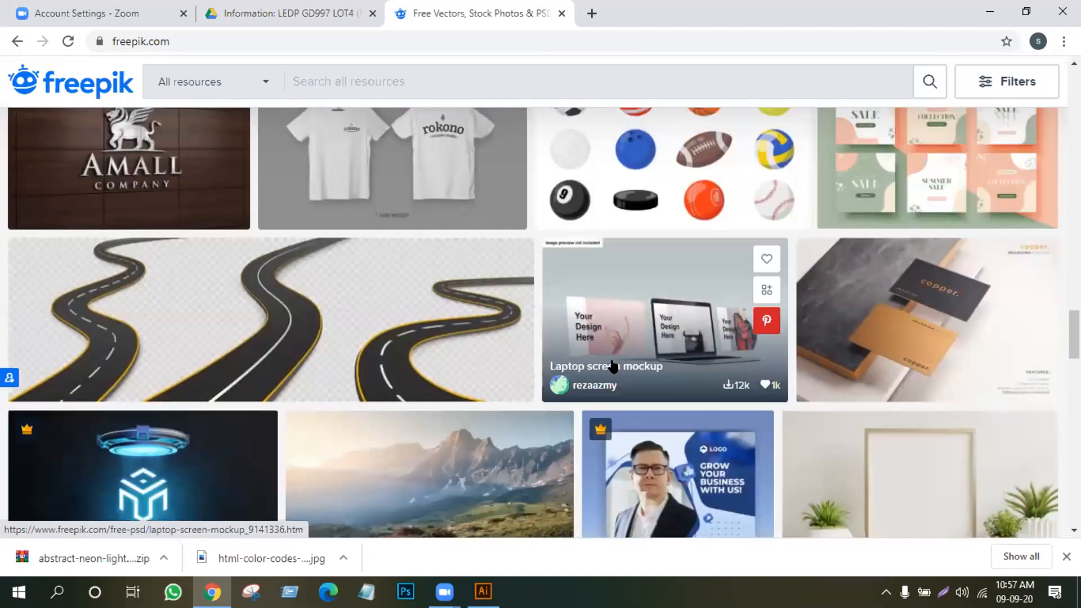
pyautogui.scroll(-1, 618, 341)
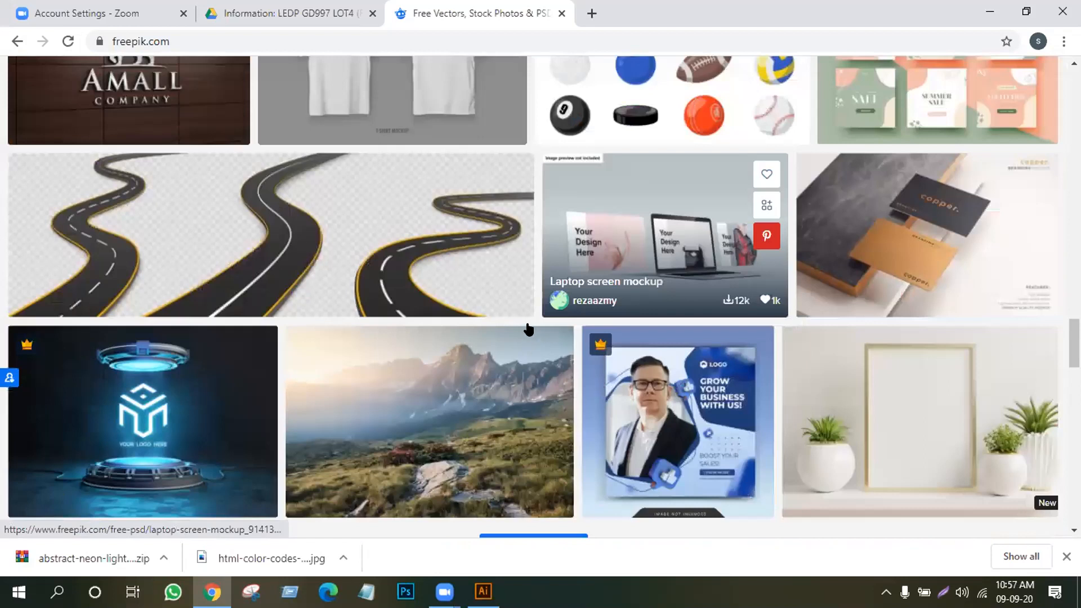
pyautogui.scroll(-3, 412, 415)
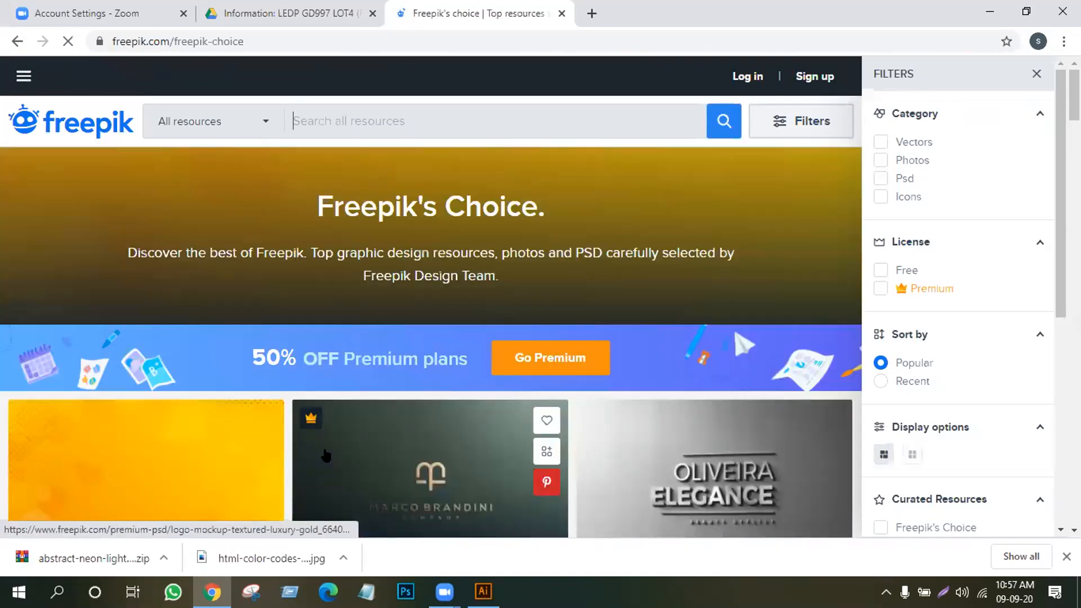
pyautogui.scroll(-6, 542, 465)
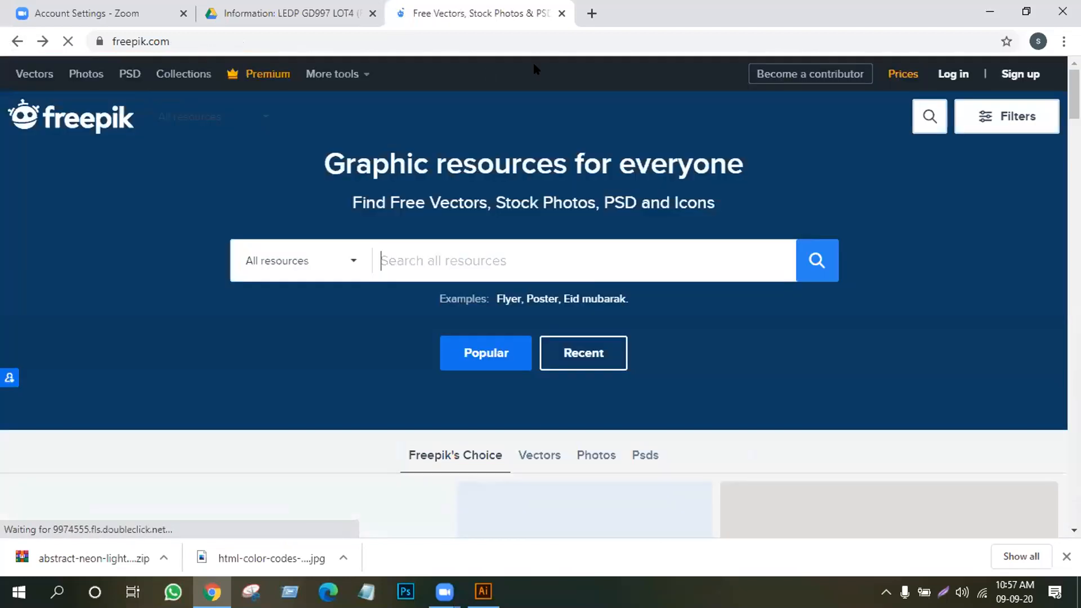
pyautogui.scroll(-5, 619, 360)
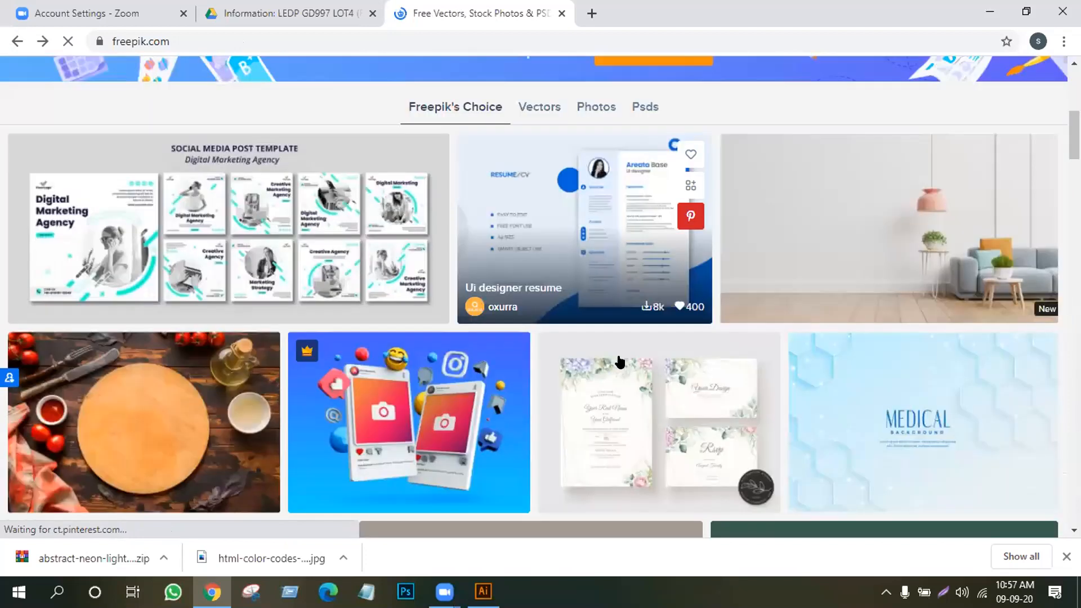
pyautogui.scroll(-3, 619, 360)
pyautogui.scroll(-2, 821, 391)
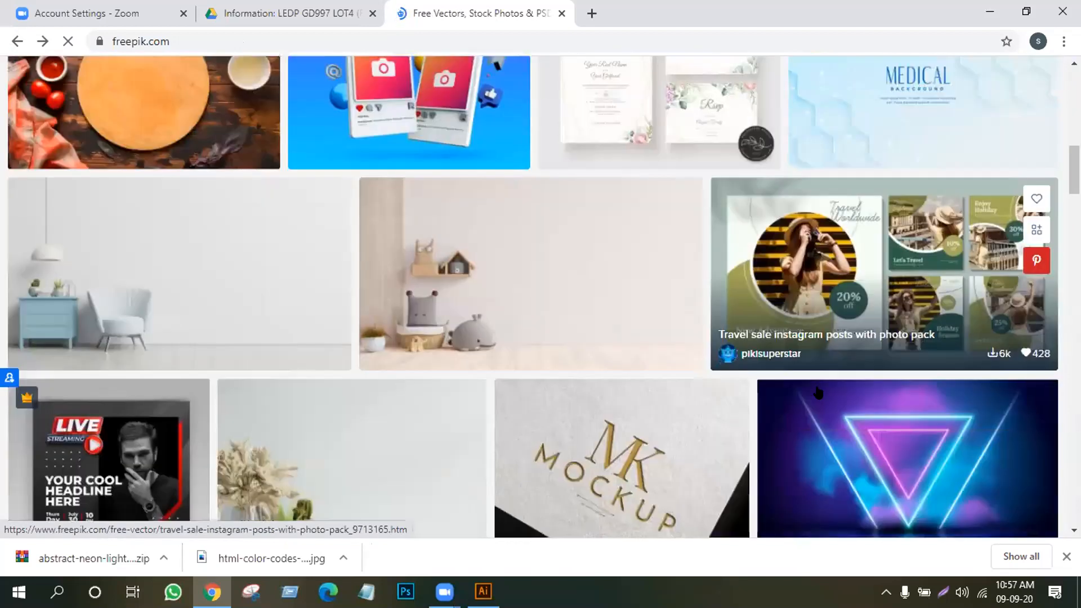
pyautogui.scroll(-5, 818, 393)
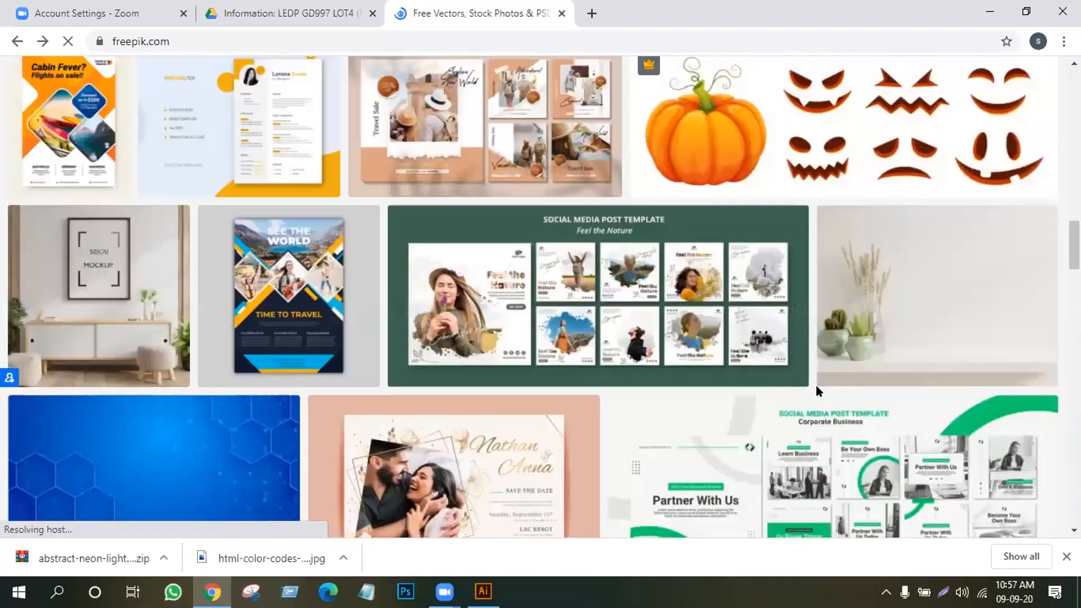
pyautogui.scroll(-3, 818, 393)
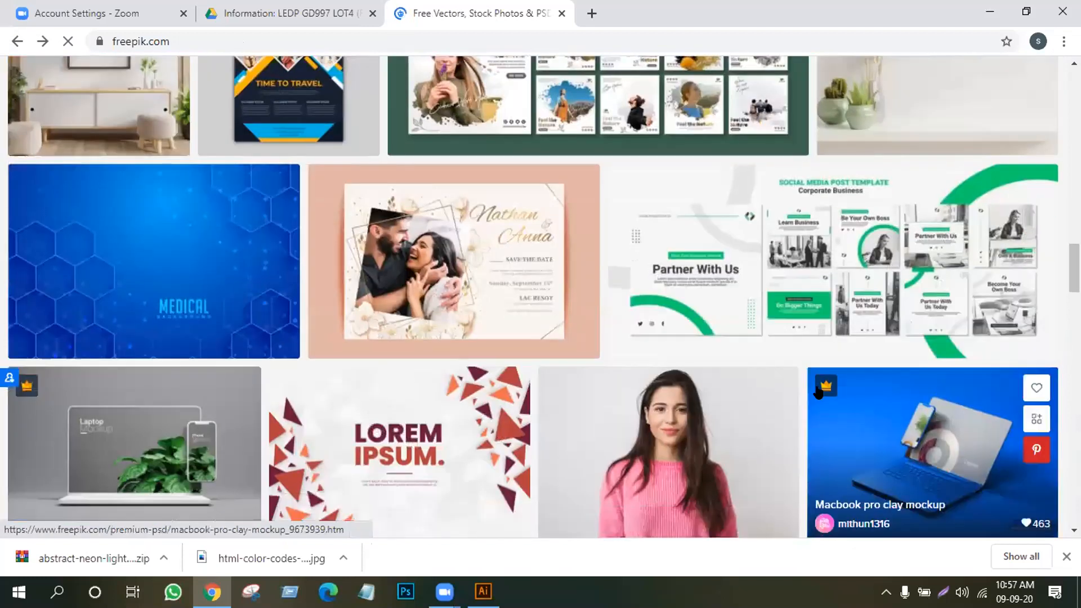
pyautogui.scroll(-8, 817, 392)
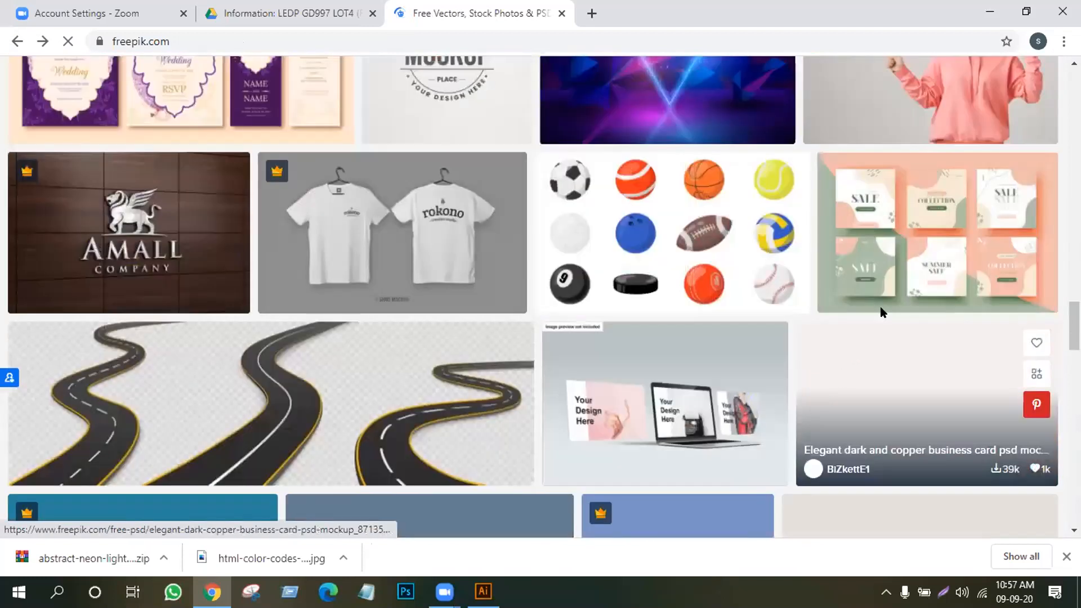
# Open the copper business card mockup's details and browse its related designs
pyautogui.click(881, 309)
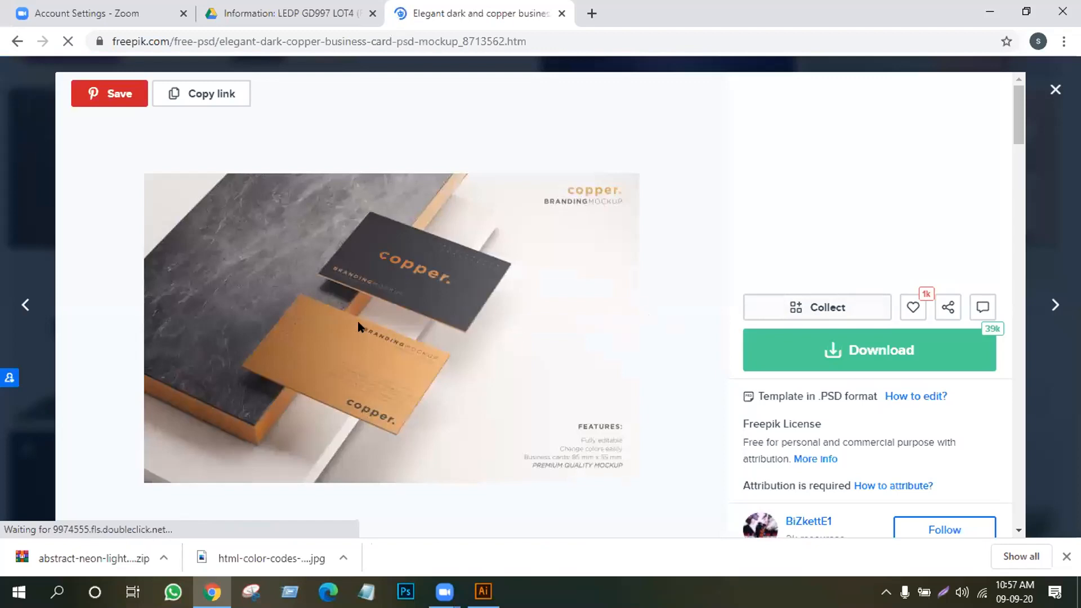
pyautogui.scroll(-5, 358, 323)
pyautogui.scroll(5, 359, 328)
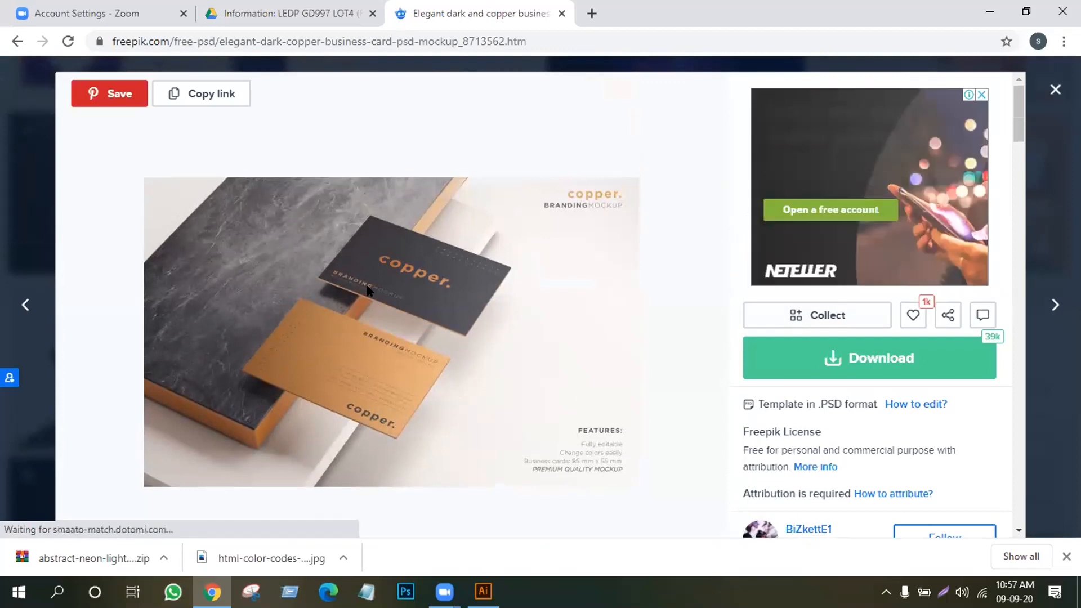
pyautogui.scroll(-12, 371, 296)
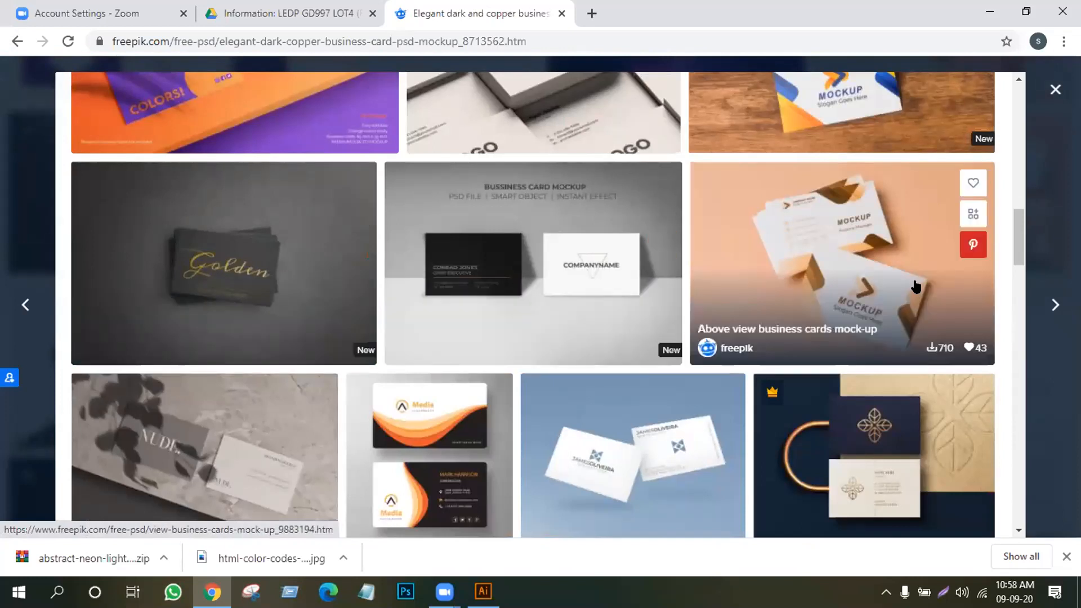
# Free-download the Above view business cards mock-up PSD zip and close the attribution popup
pyautogui.click(836, 264)
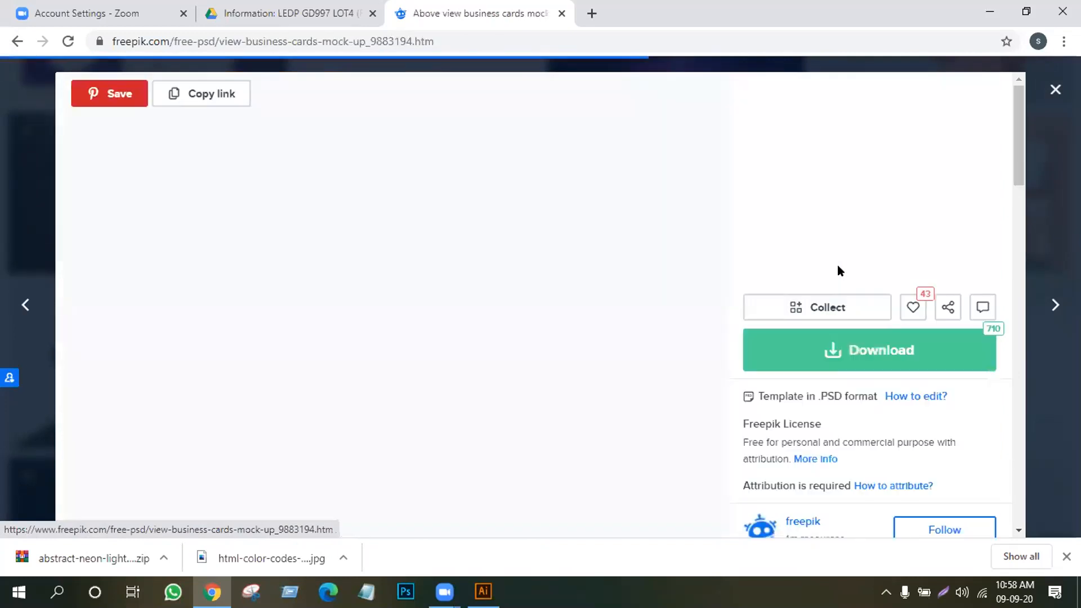
pyautogui.click(843, 350)
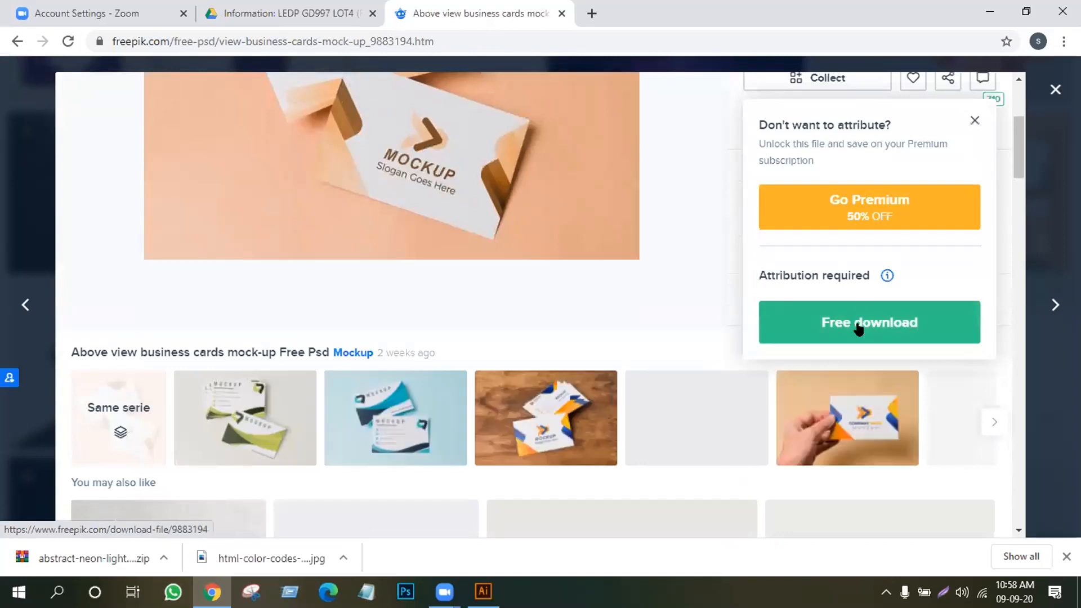
pyautogui.click(860, 325)
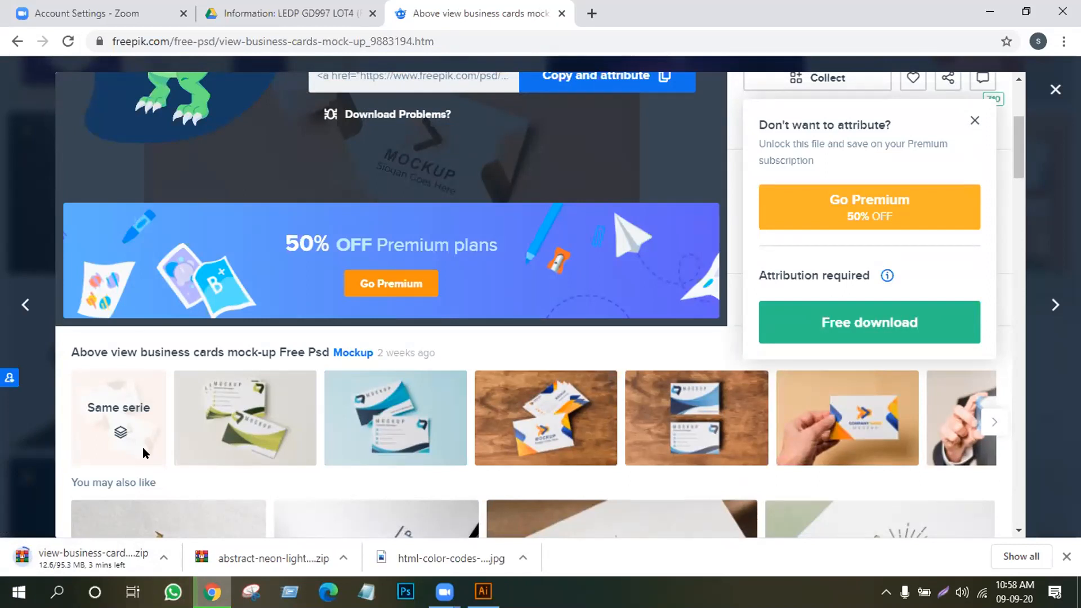
pyautogui.scroll(4, 399, 361)
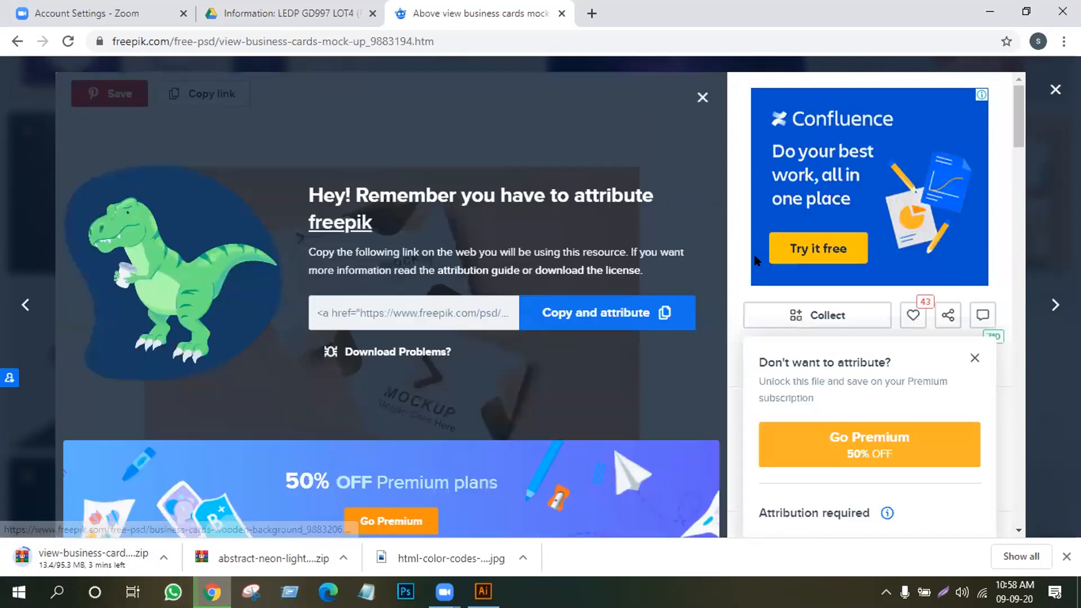
pyautogui.click(1055, 90)
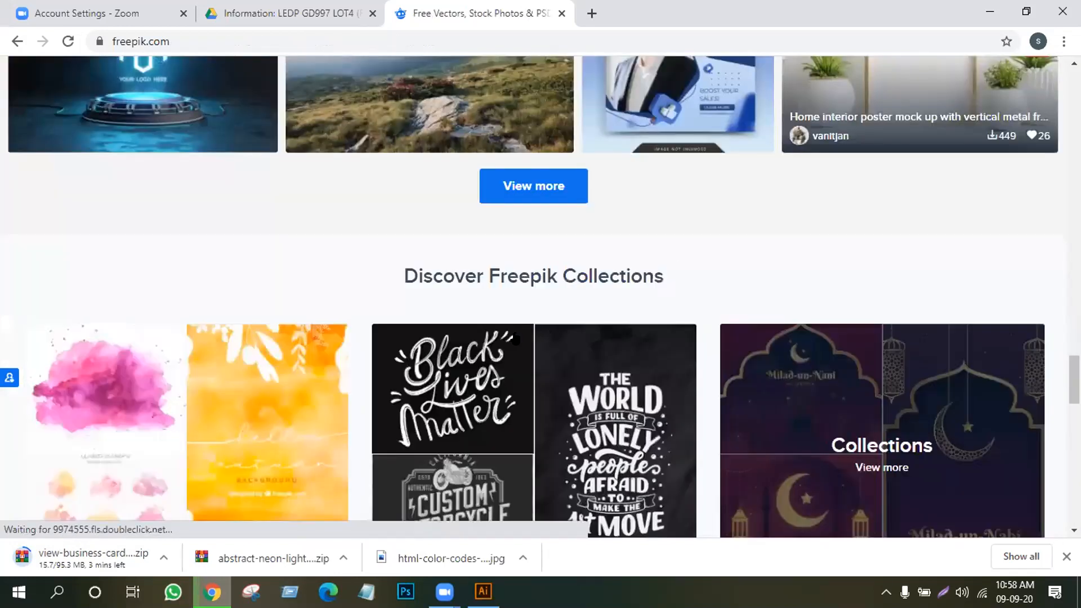
pyautogui.scroll(5, 512, 332)
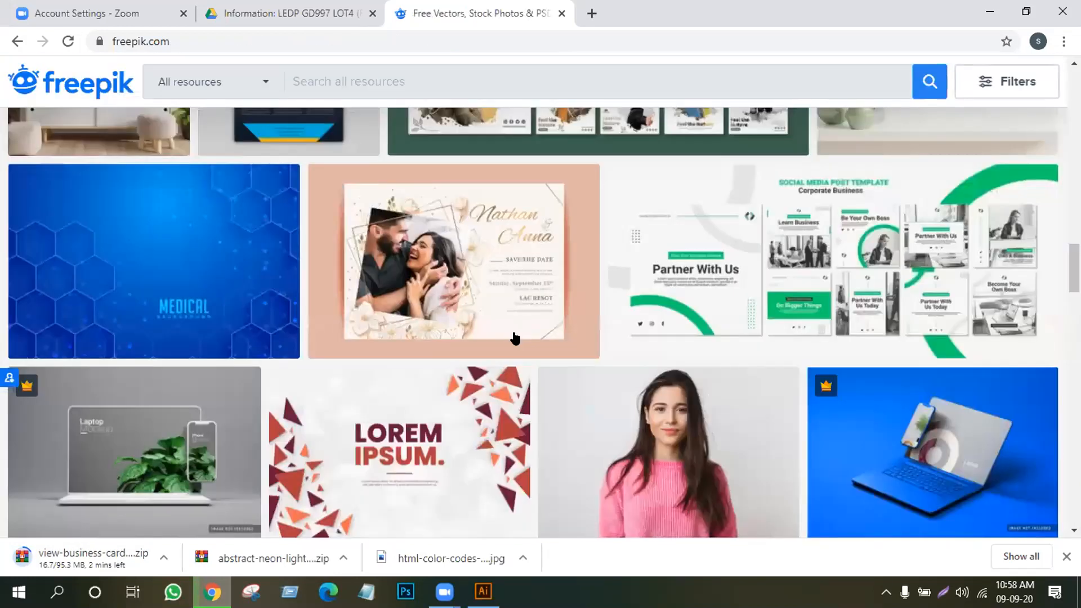
pyautogui.scroll(5, 512, 328)
pyautogui.scroll(10, 513, 328)
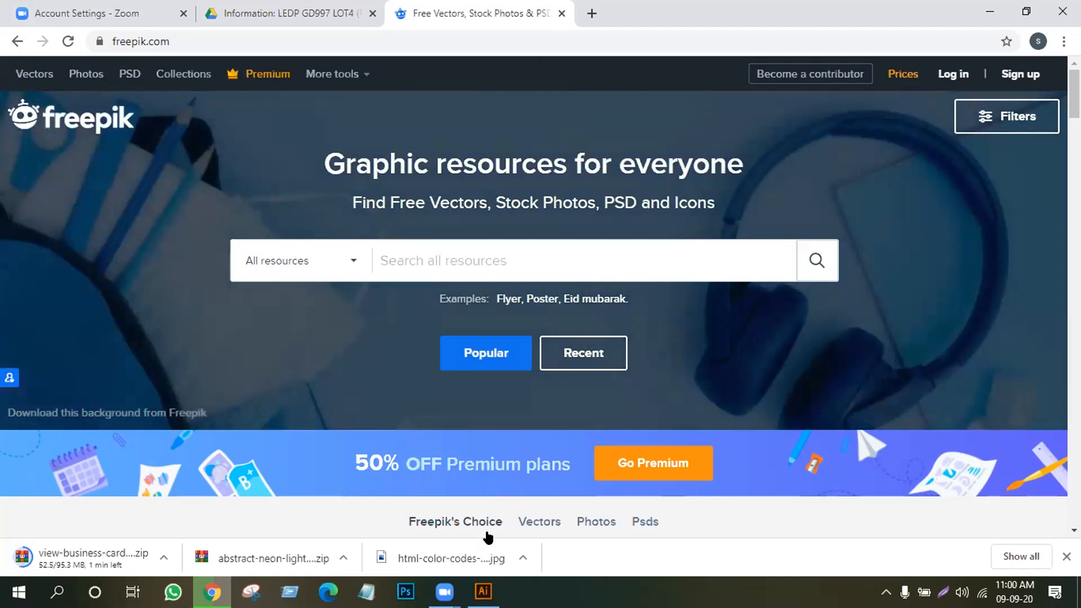
pyautogui.click(590, 17)
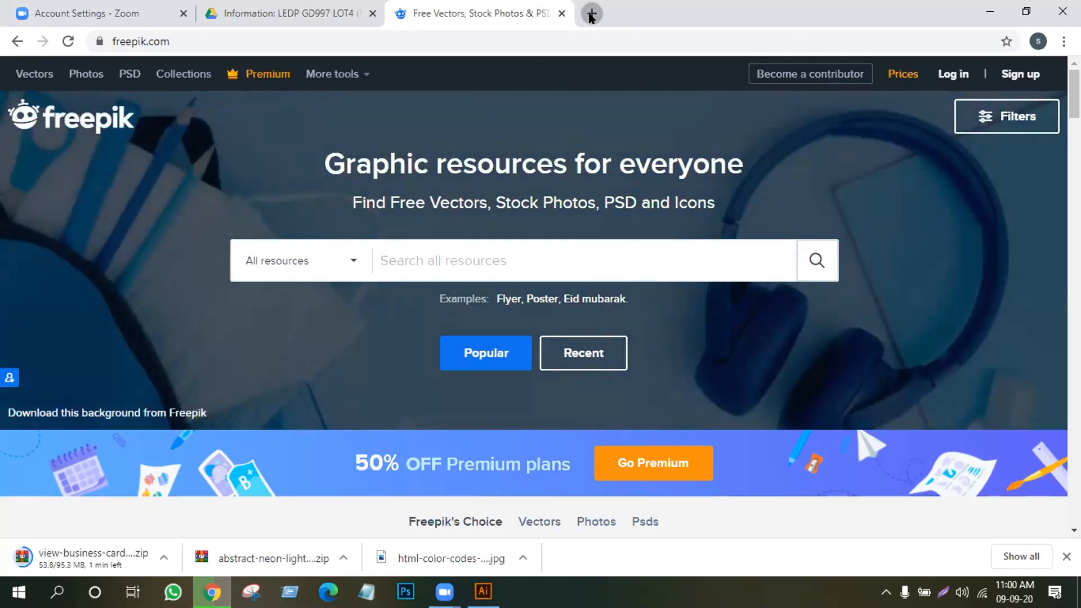
# In a new tab, open the Information: LEDP GD997 LOT4 Google Drive folder bookmark
pyautogui.click(590, 13)
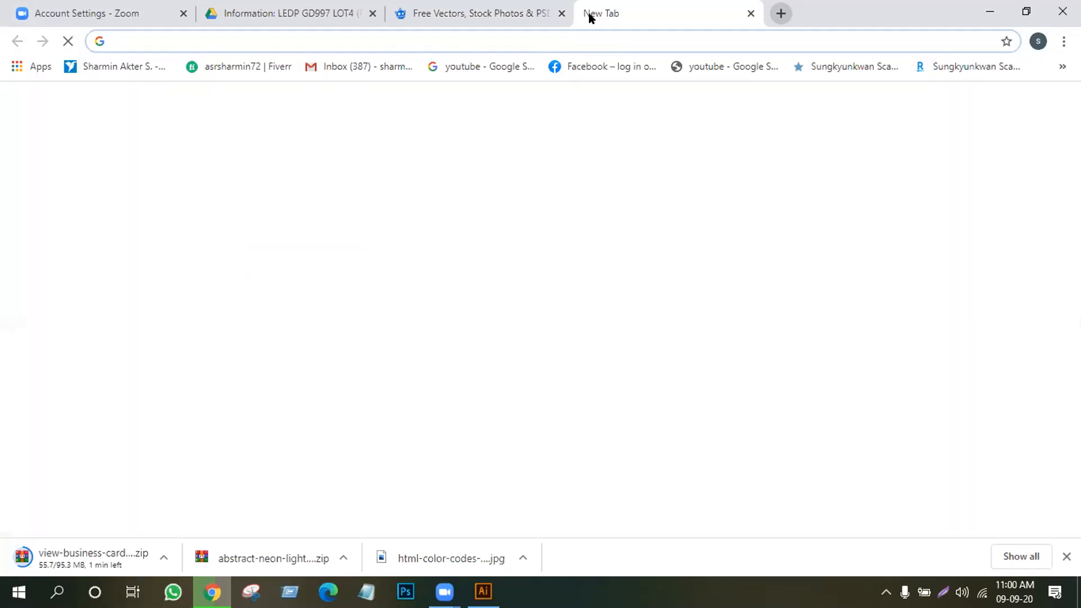
pyautogui.click(1061, 66)
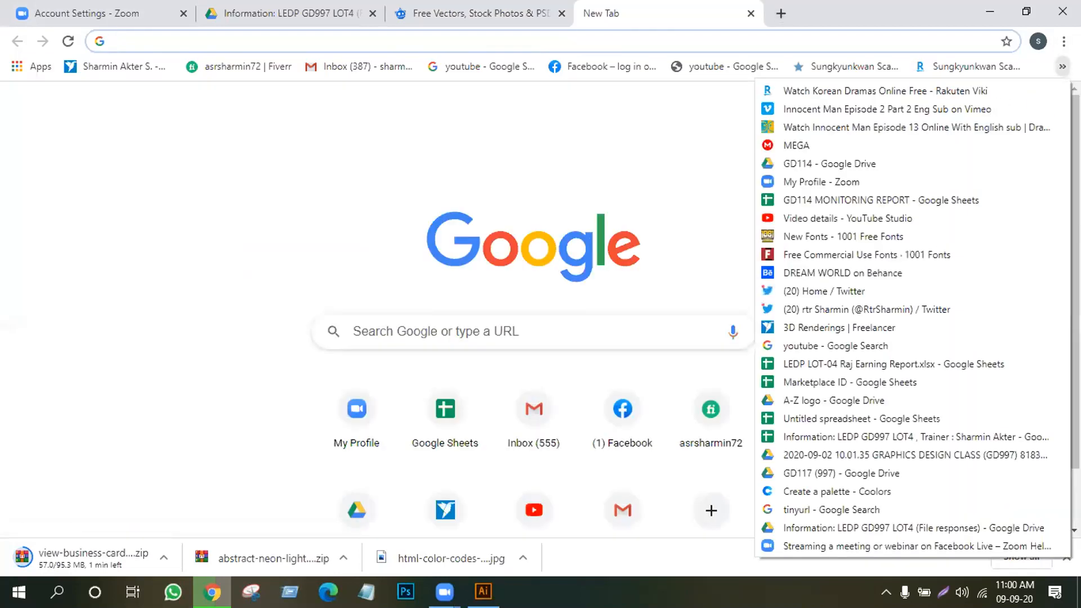
pyautogui.click(823, 528)
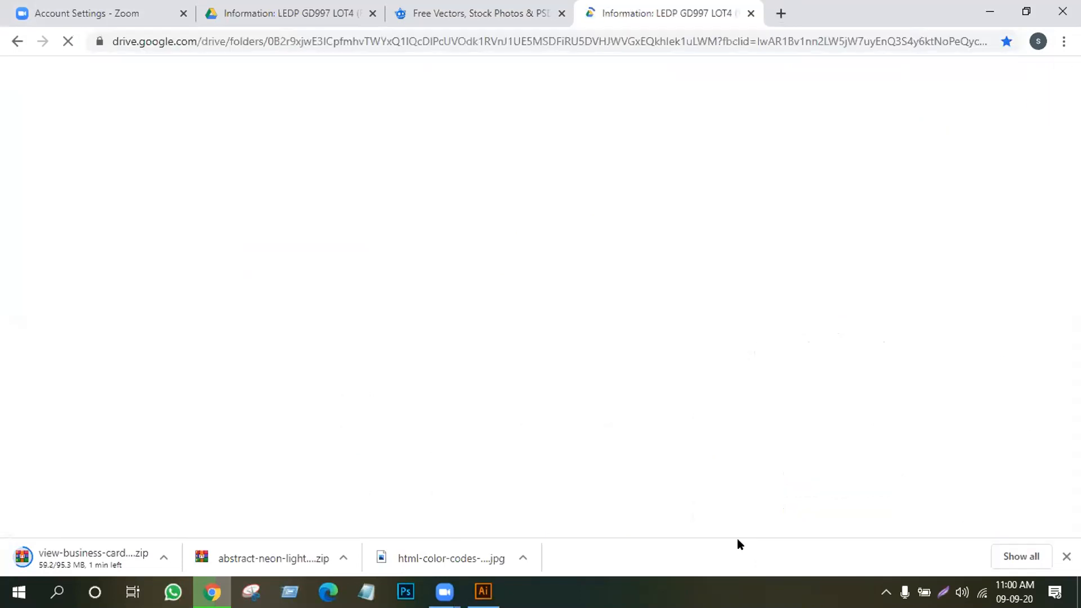
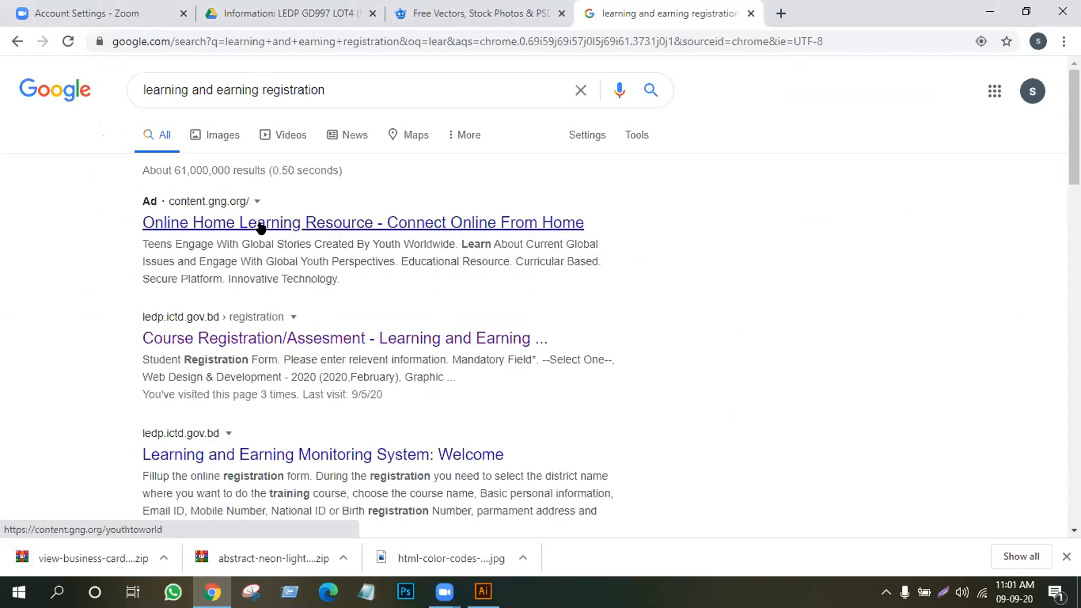
# Open the Course Registration/Assessment page showing the Student Registration Form
pyautogui.click(261, 225)
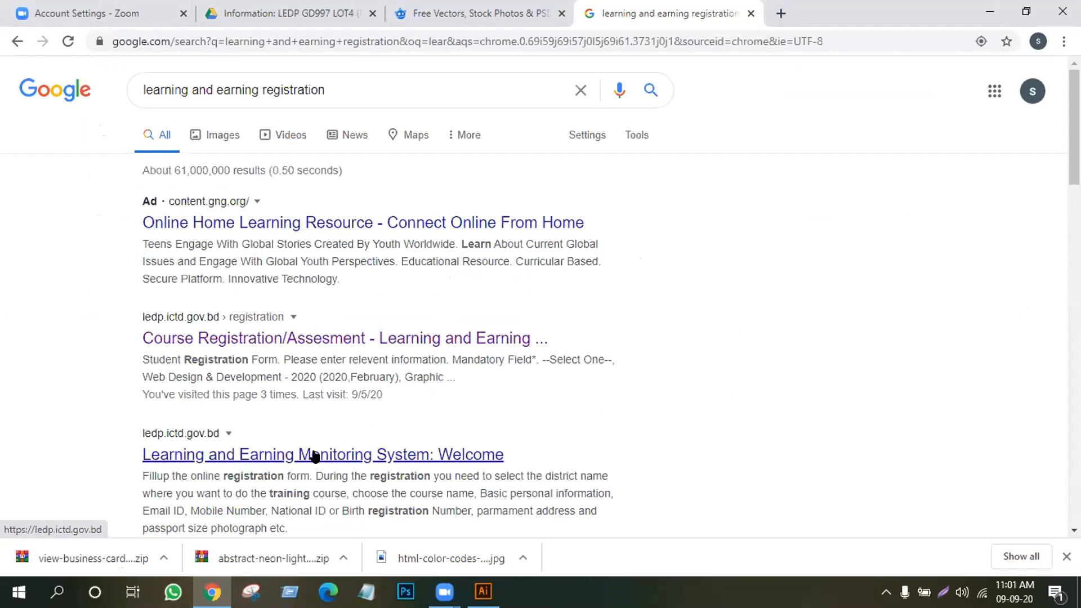
pyautogui.scroll(-1, 314, 460)
pyautogui.scroll(-2, 314, 456)
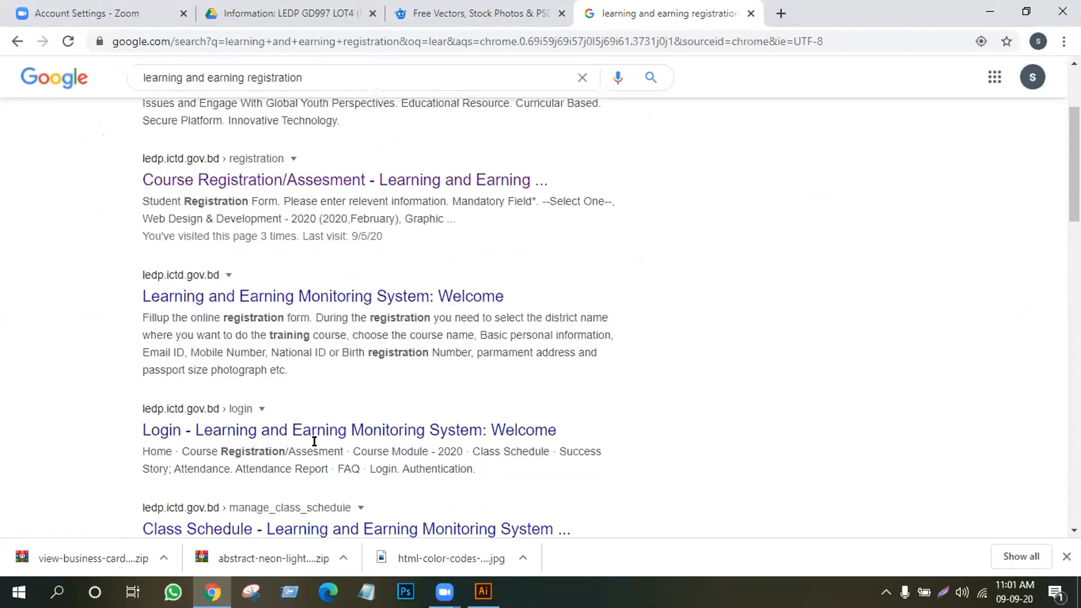
pyautogui.scroll(-2, 333, 436)
pyautogui.scroll(-2, 334, 441)
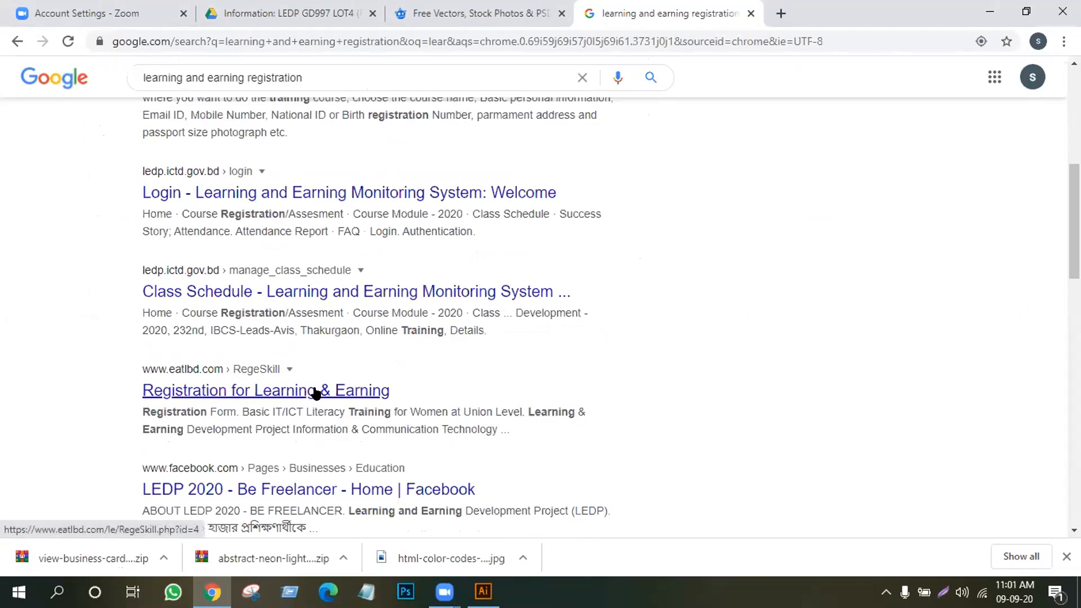
pyautogui.scroll(6, 277, 338)
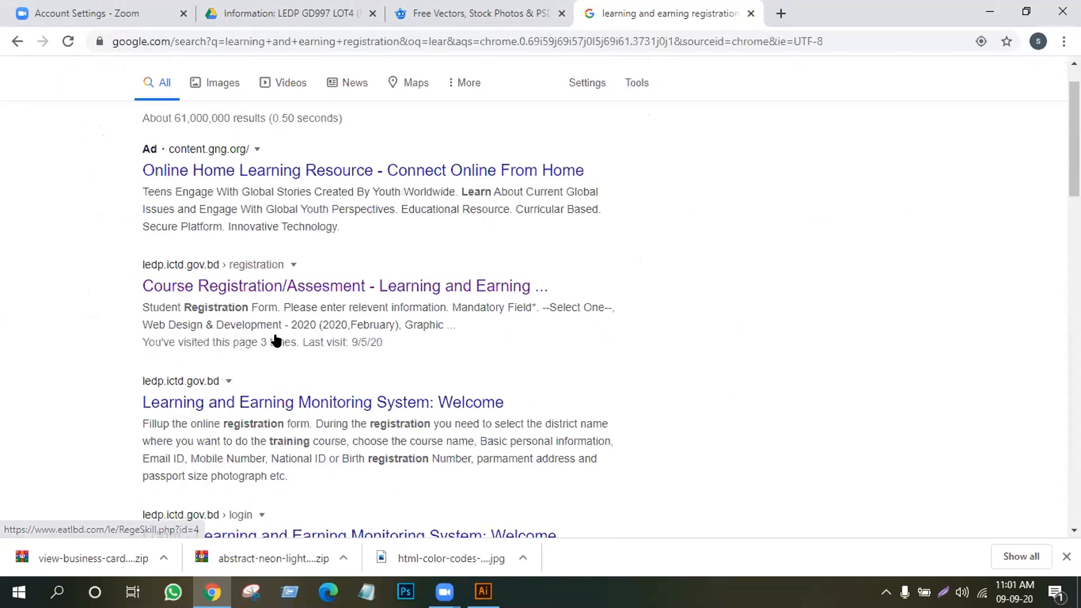
pyautogui.click(207, 340)
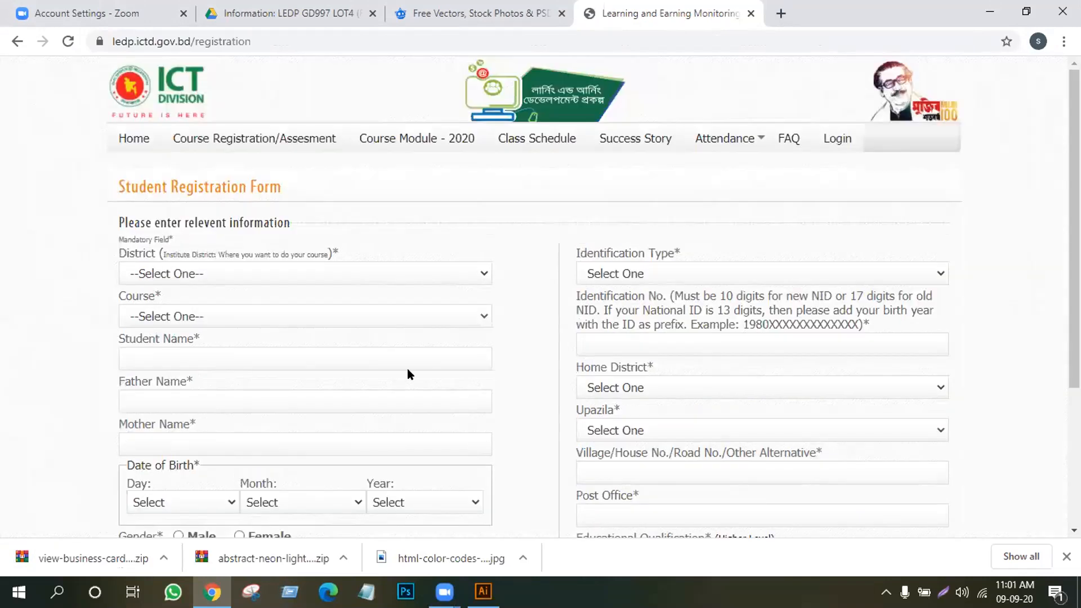
# Set the form's course to Graphic Design - 2020, then start a new blank tab
pyautogui.scroll(-4, 290, 280)
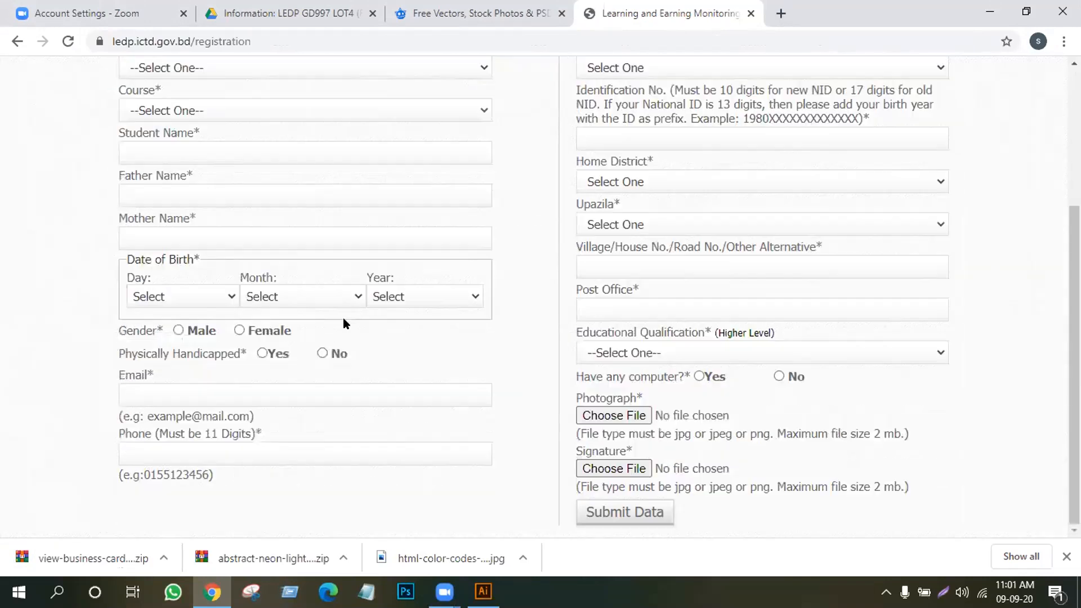
pyautogui.scroll(2, 336, 202)
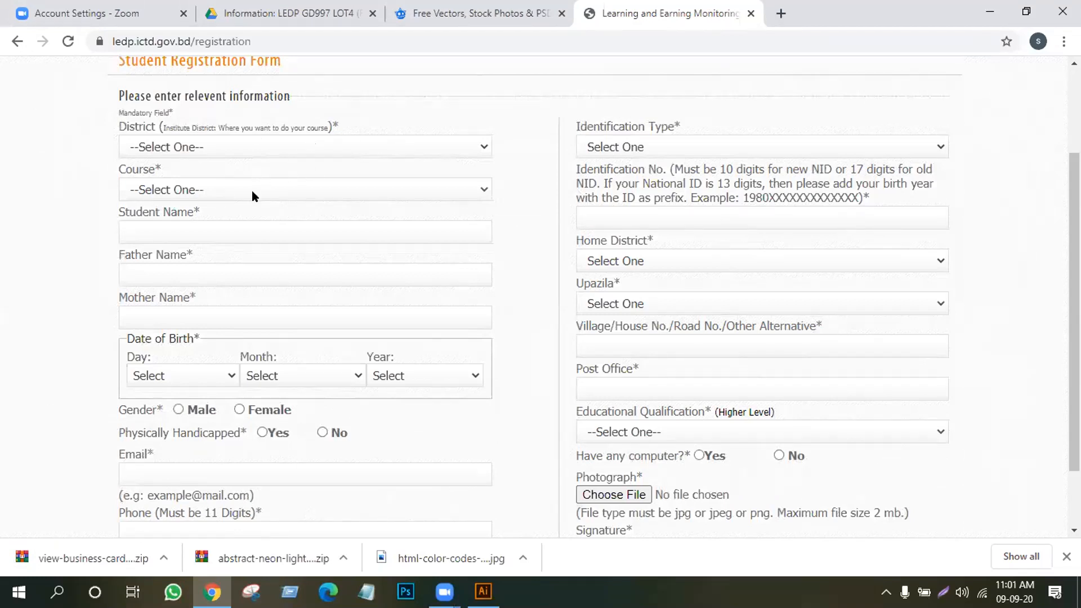
pyautogui.click(474, 188)
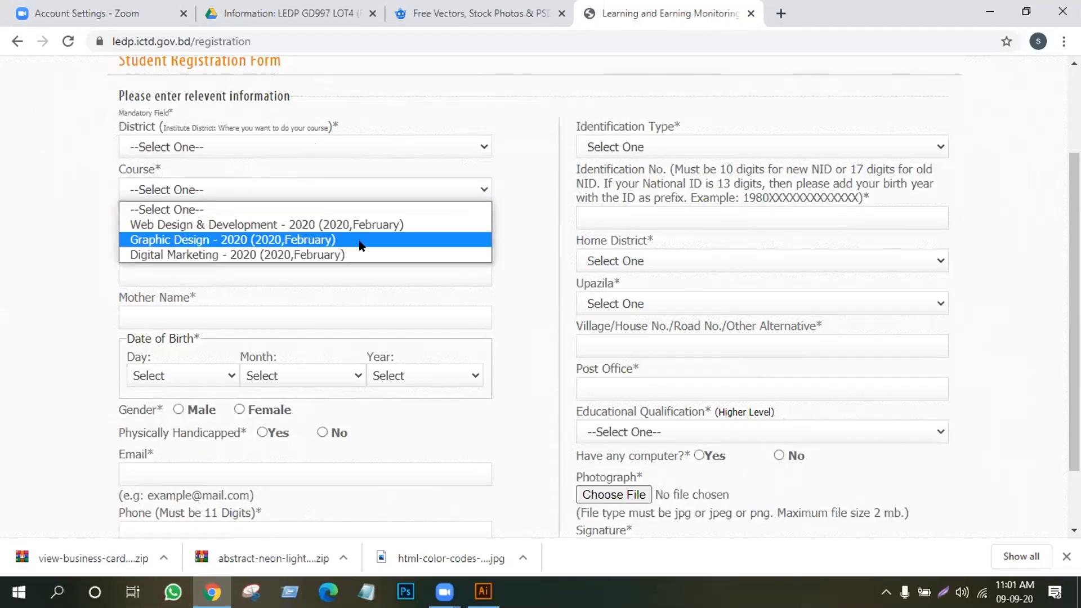
pyautogui.click(359, 241)
pyautogui.scroll(-1, 169, 428)
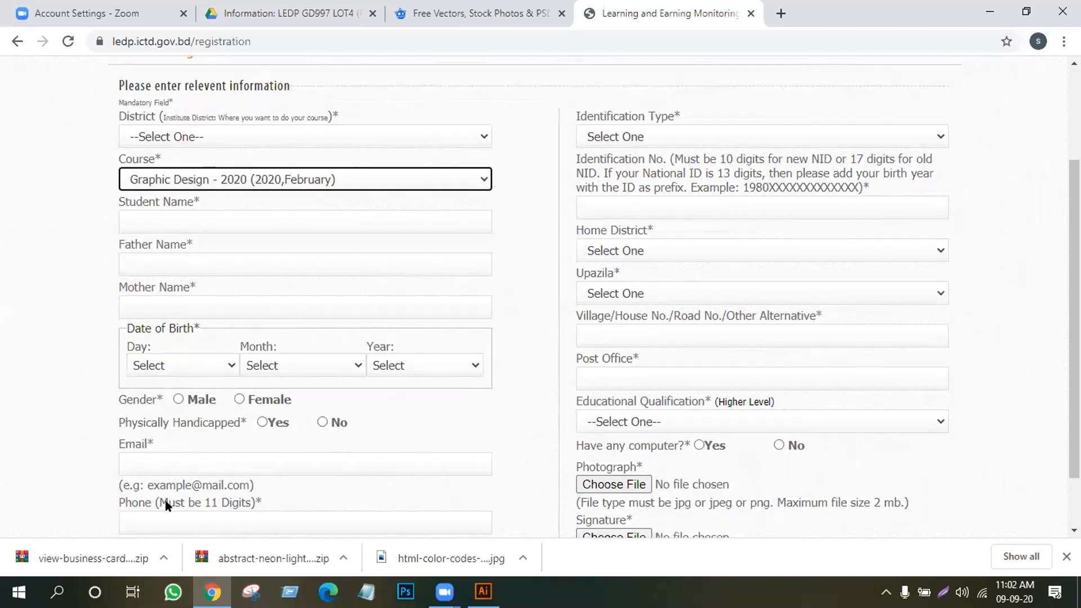
pyautogui.scroll(-1, 332, 430)
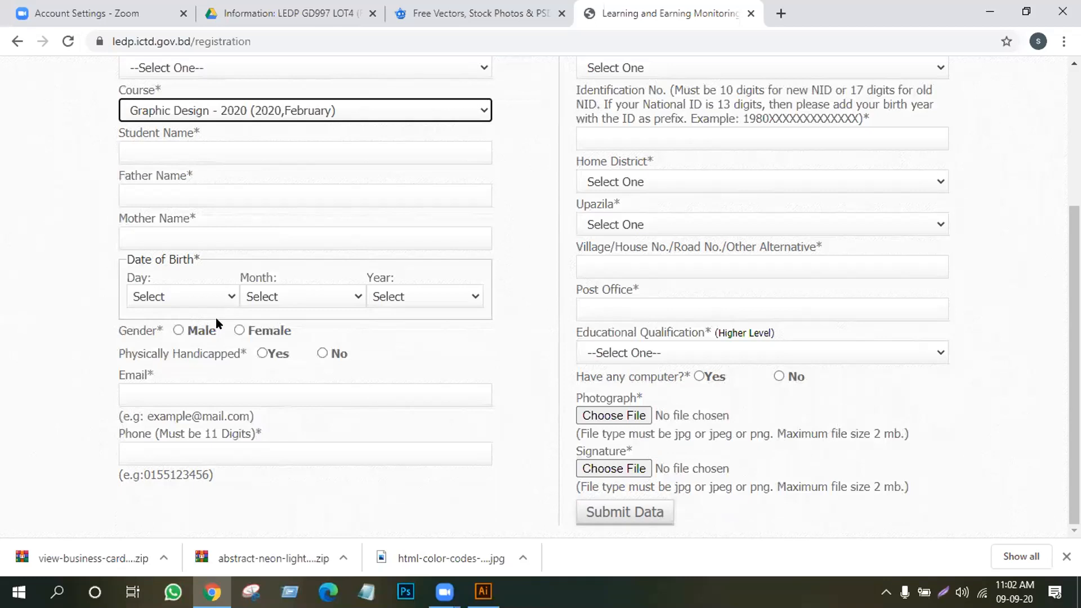
pyautogui.scroll(3, 216, 322)
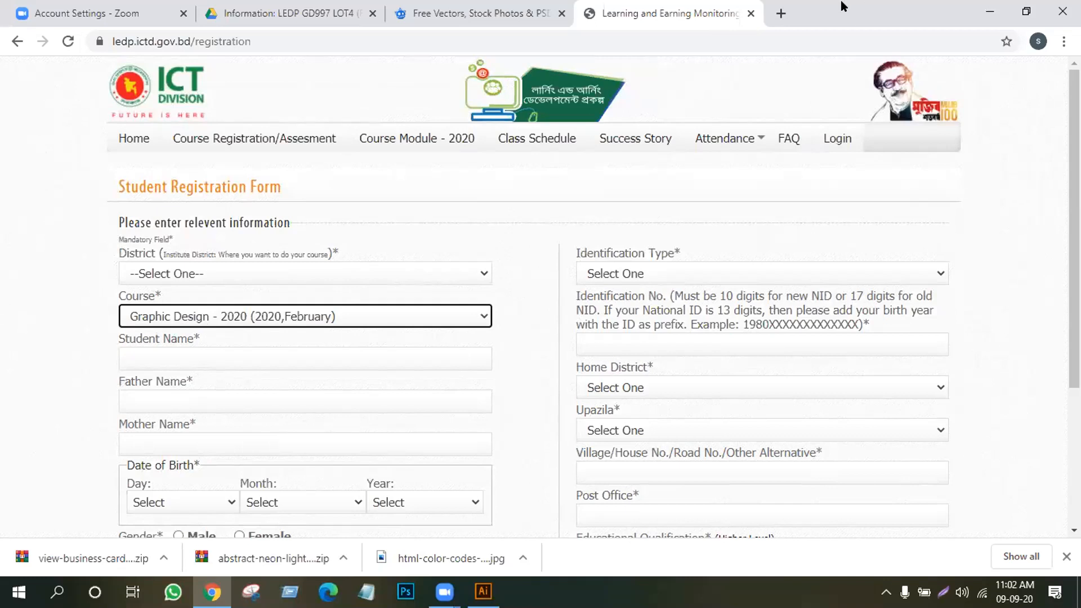
pyautogui.click(781, 13)
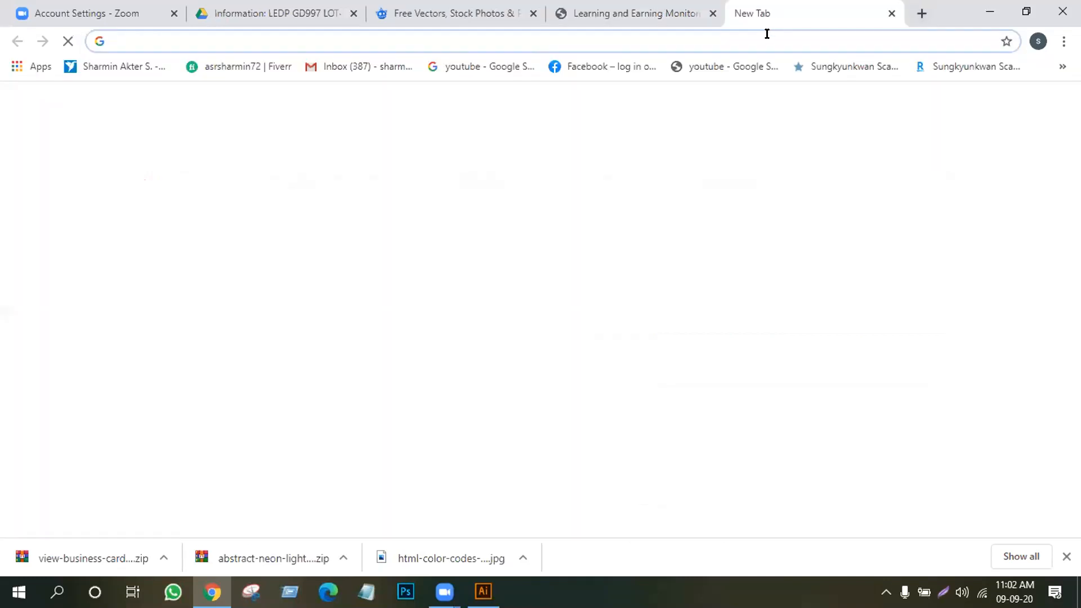
# Return to the new tab and expand the bookmarks overflow to reach the LEDP GD997 LOT4 bookmark
pyautogui.click(640, 11)
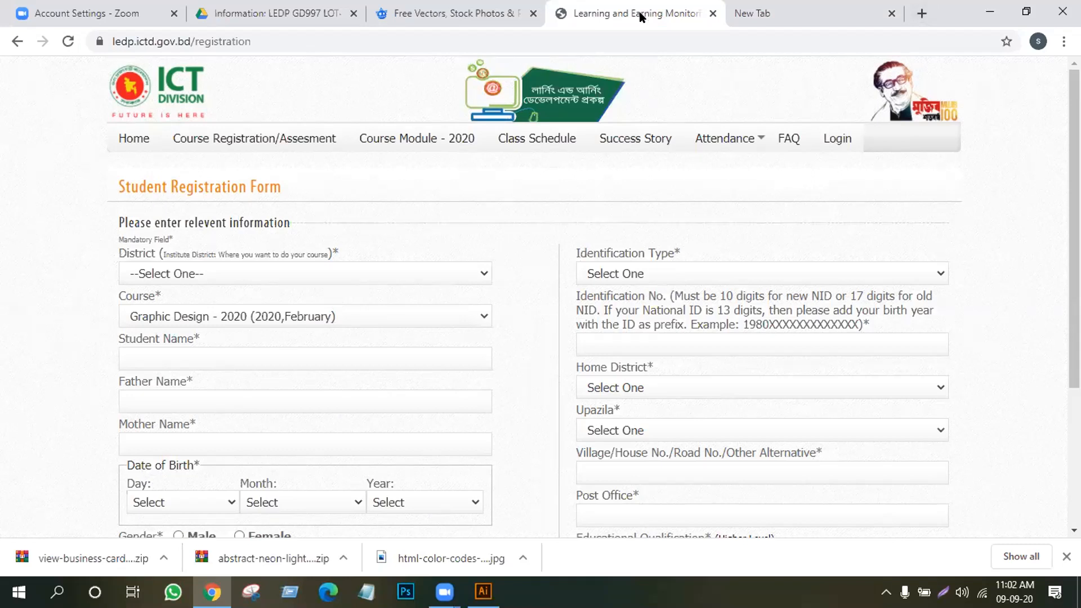
pyautogui.click(803, 12)
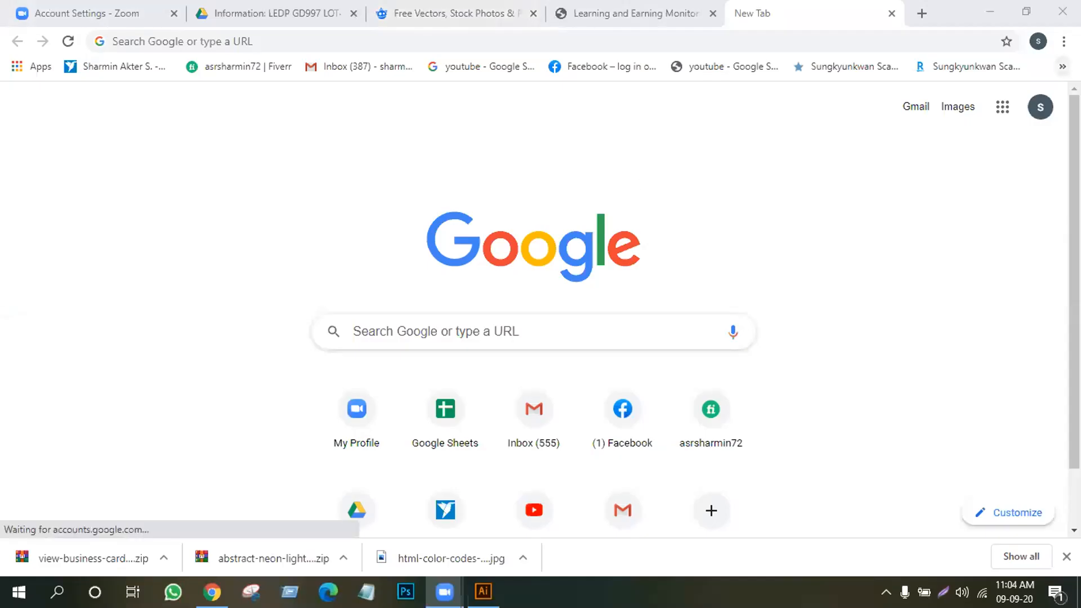
pyautogui.click(1060, 67)
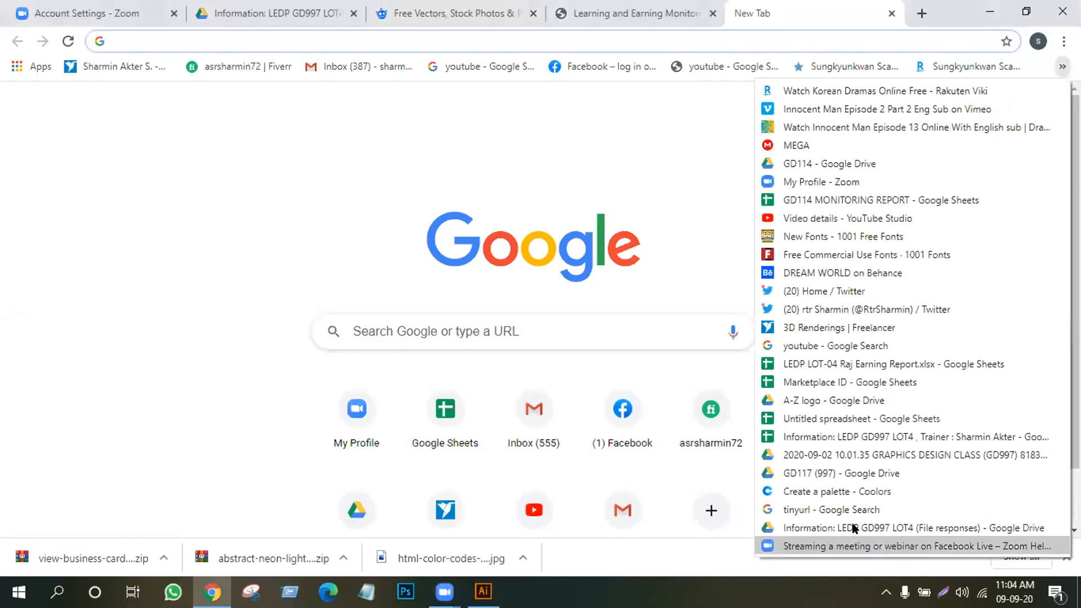
# Open the LEDP GD997 LOT4 sheet and enter the new student's full name in B33
pyautogui.click(850, 436)
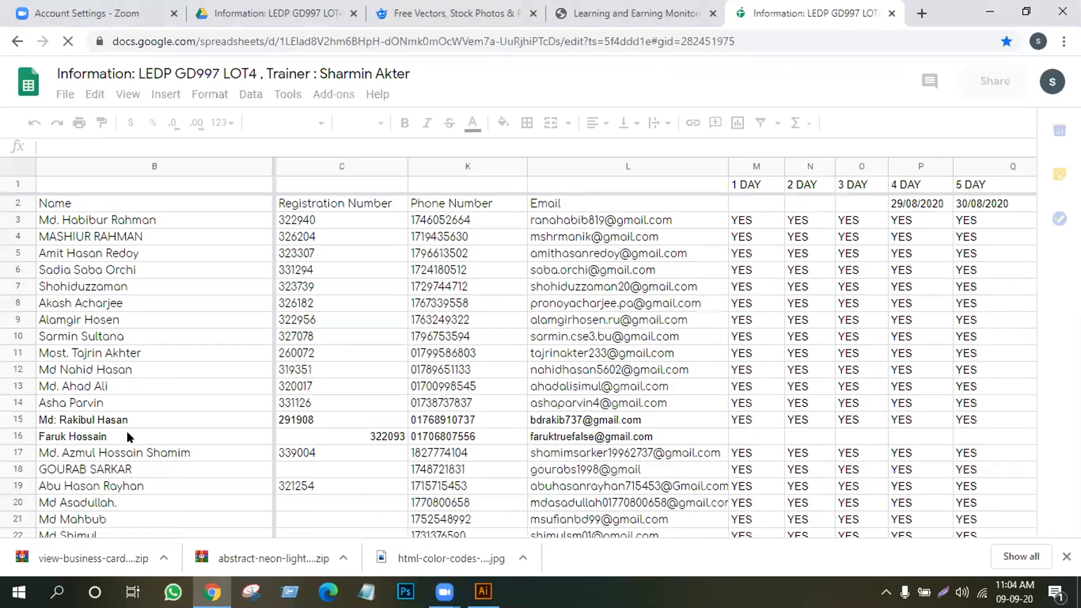
pyautogui.click(43, 403)
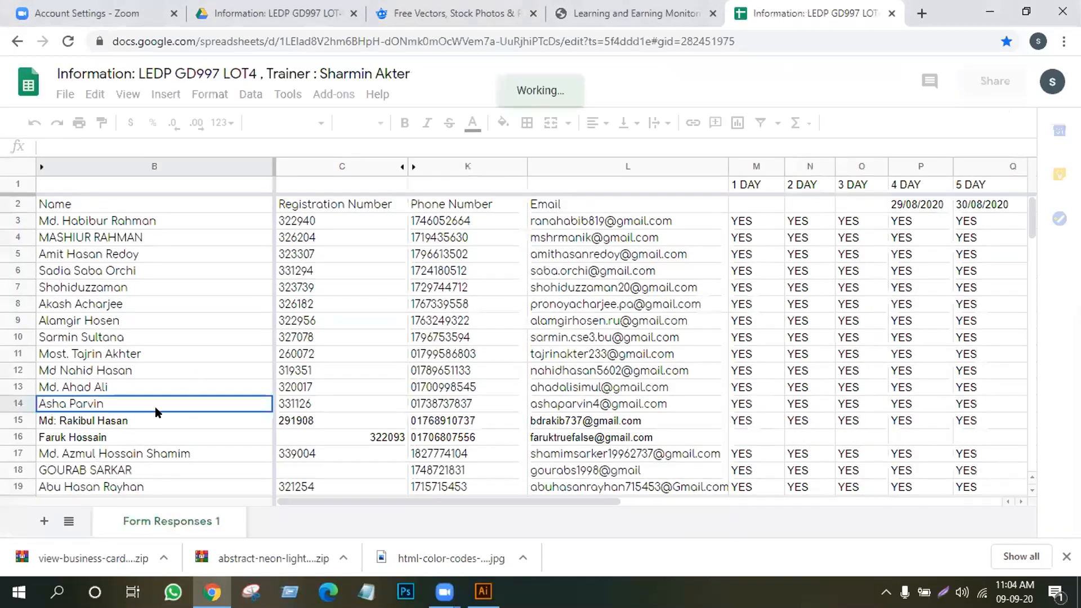
pyautogui.scroll(-7, 66, 342)
pyautogui.click(66, 353)
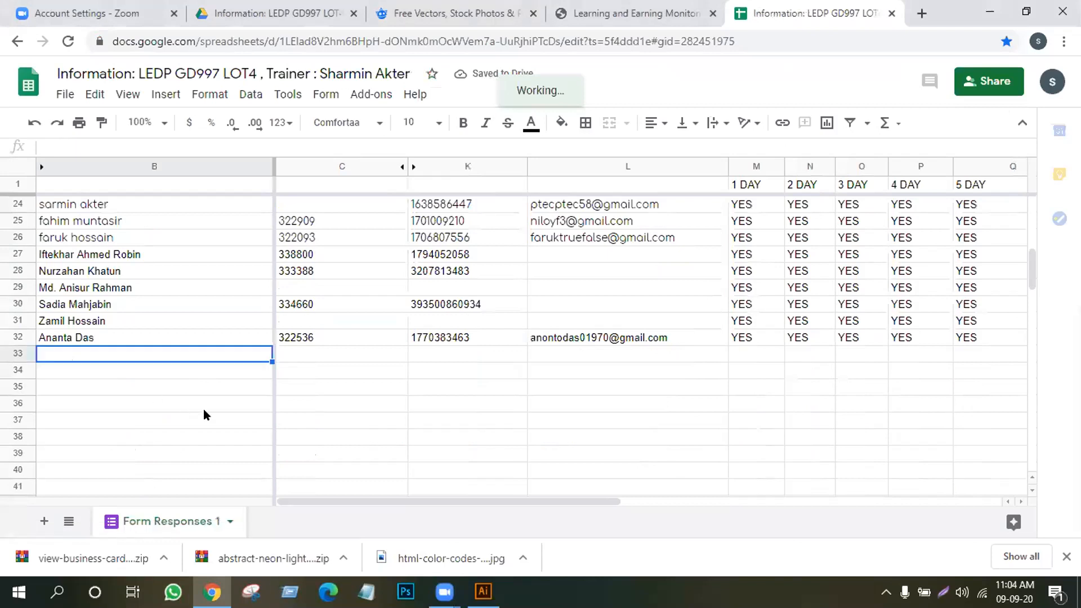
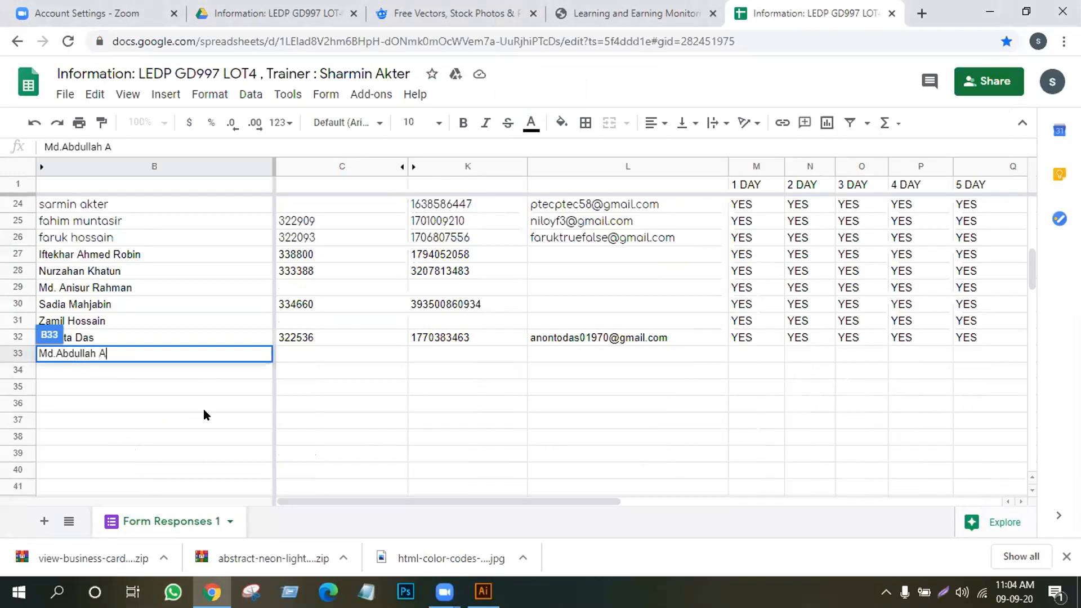
pyautogui.press('Return')
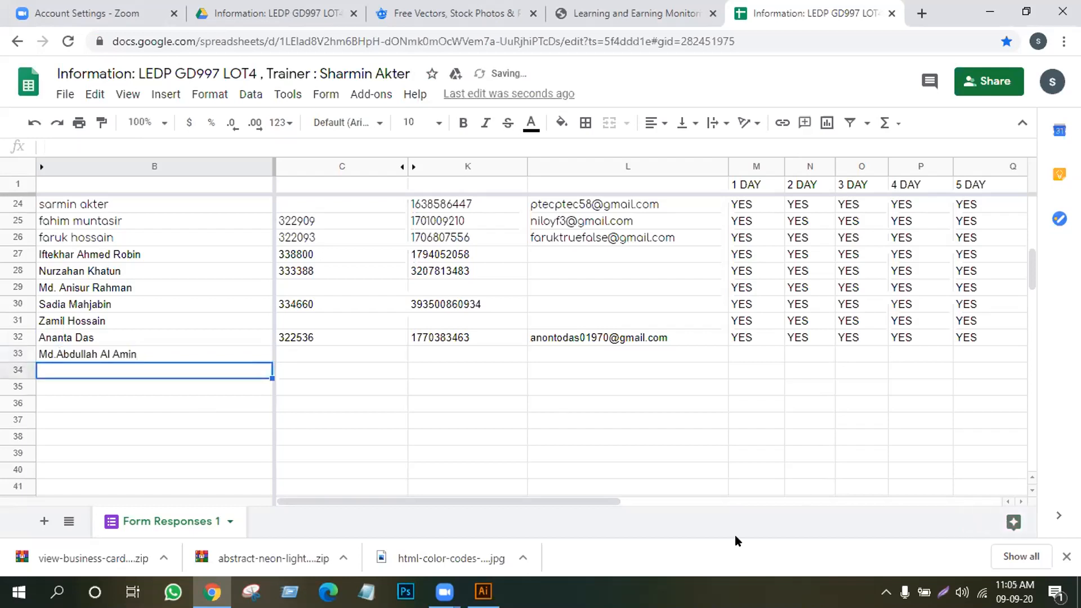
# Enter the date 09/09/2020 under the 14 DAY header in Z2
pyautogui.moveTo(298, 501); pyautogui.dragTo(866, 487)
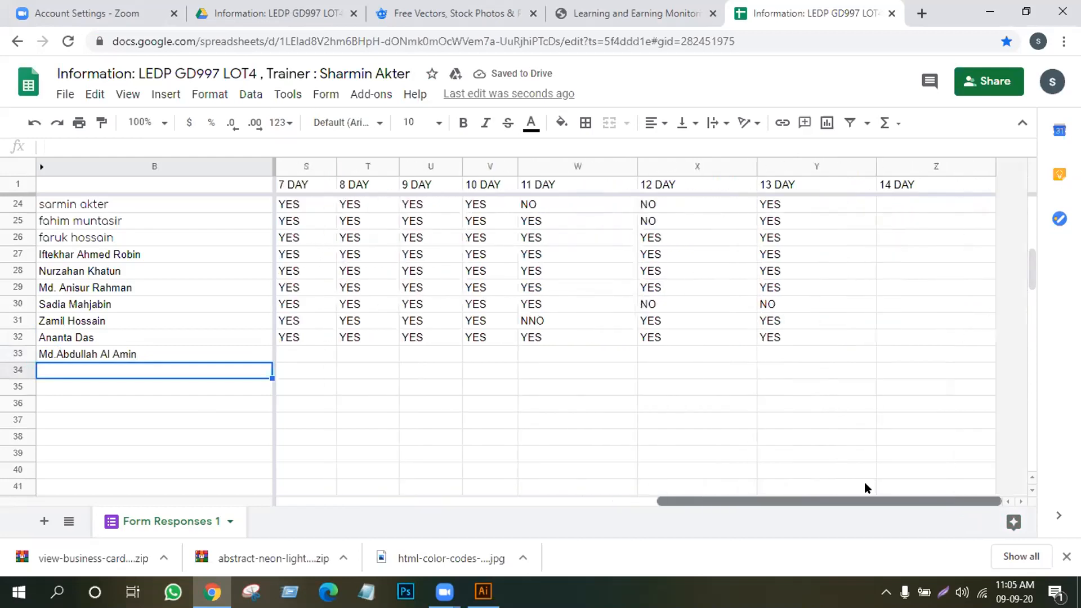
pyautogui.click(903, 206)
pyautogui.scroll(7, 894, 239)
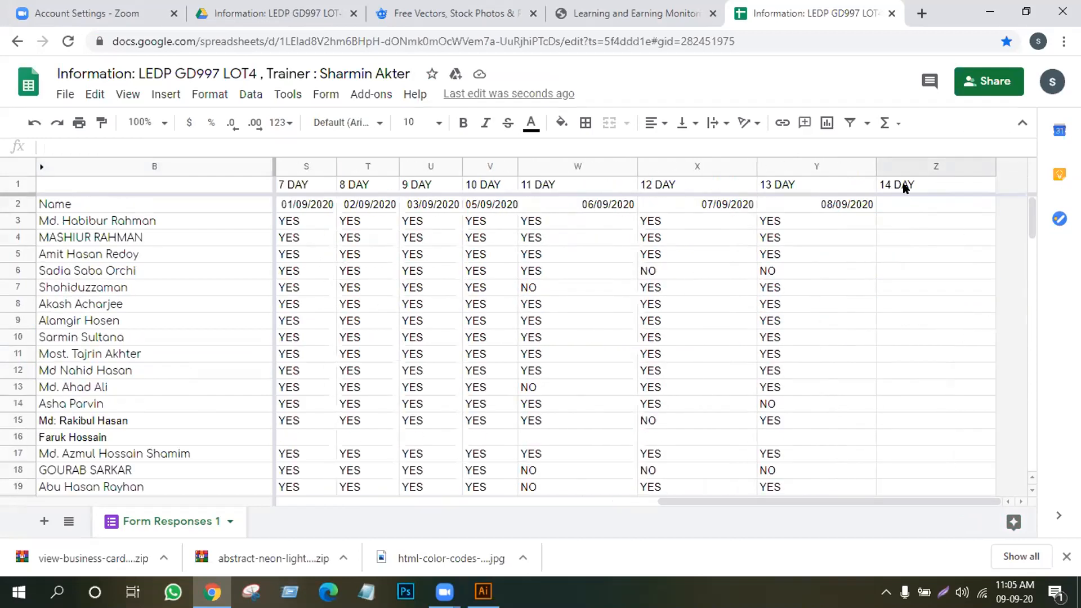
pyautogui.click(905, 197)
pyautogui.write('09/')
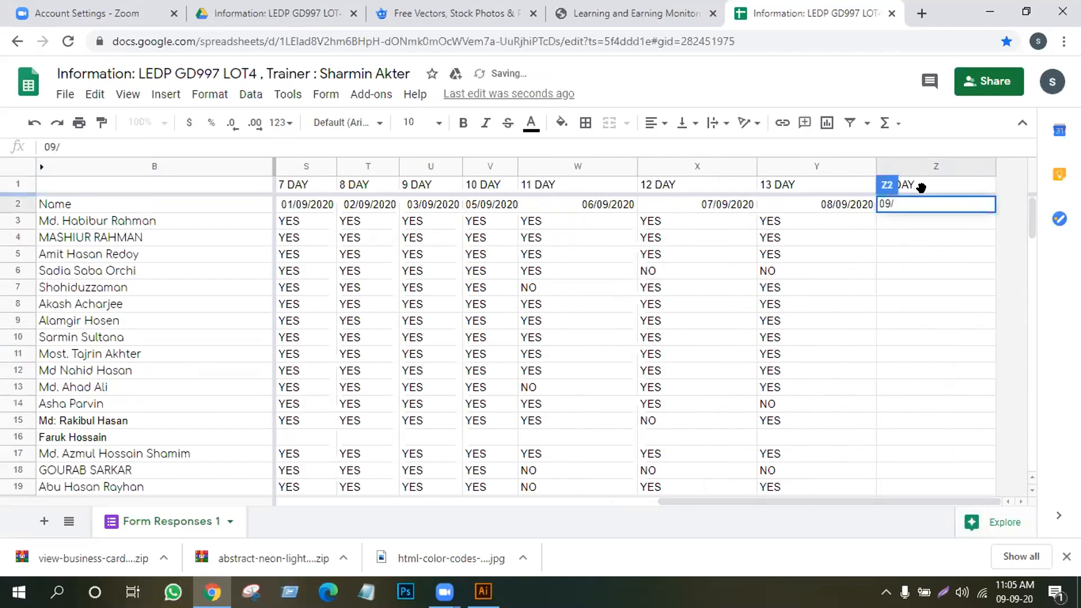
pyautogui.write('09/200')
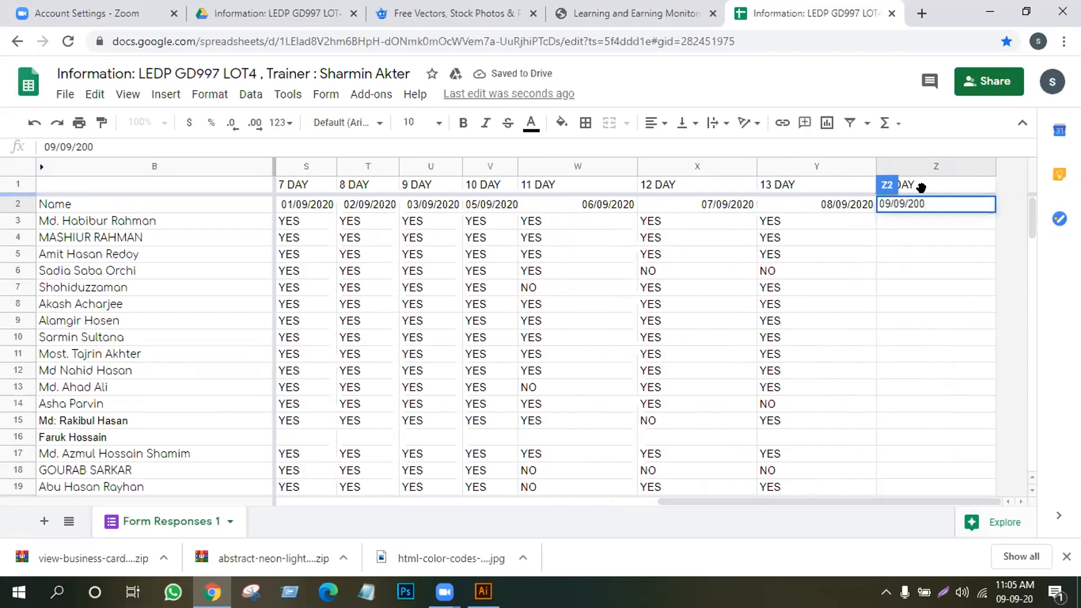
pyautogui.press('BackSpace')
pyautogui.write('20')
pyautogui.press('Return')
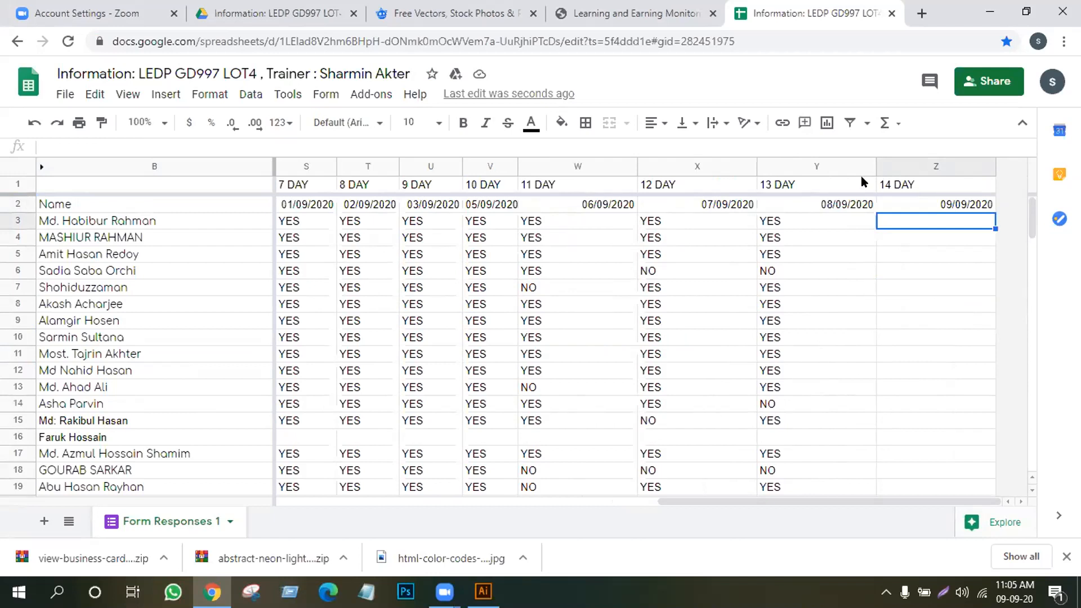
# Narrow columns W, X, Y and Z so the day columns fit
pyautogui.moveTo(634, 171); pyautogui.dragTo(592, 166)
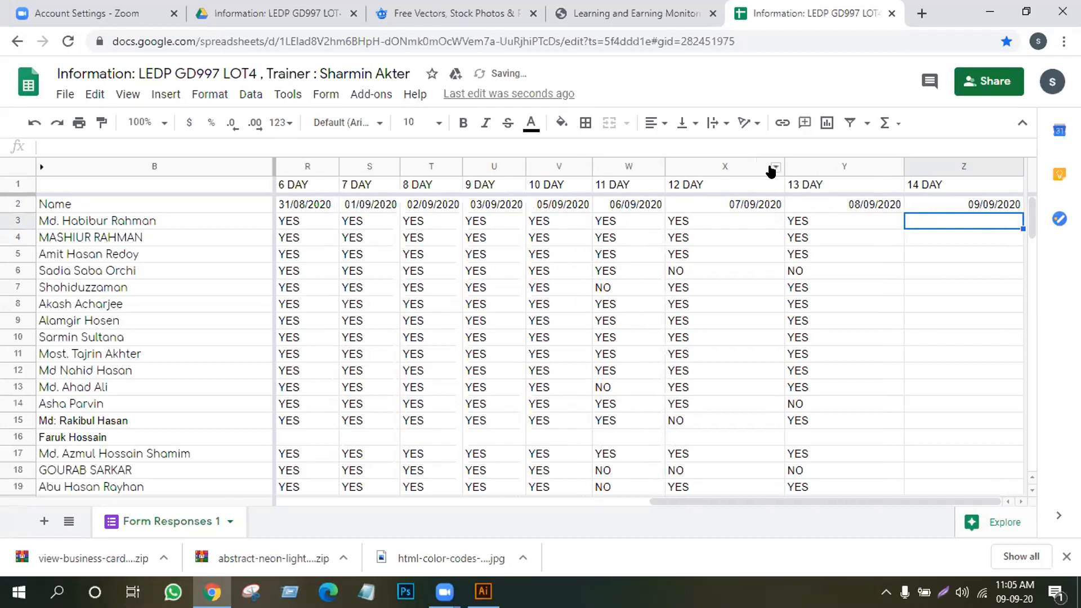
pyautogui.moveTo(784, 167); pyautogui.dragTo(730, 163)
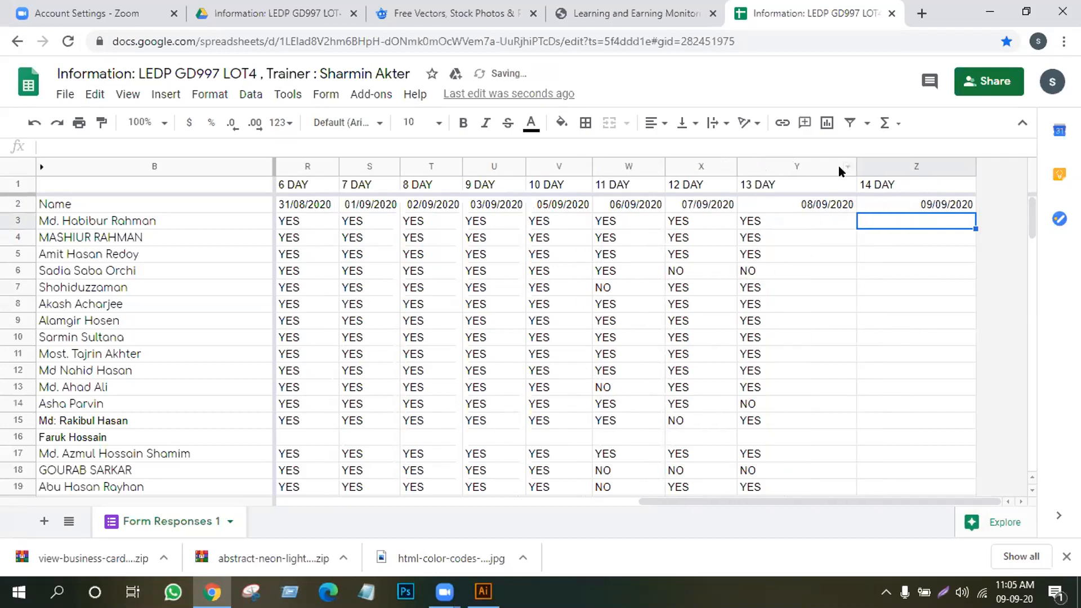
pyautogui.moveTo(856, 167); pyautogui.dragTo(804, 166)
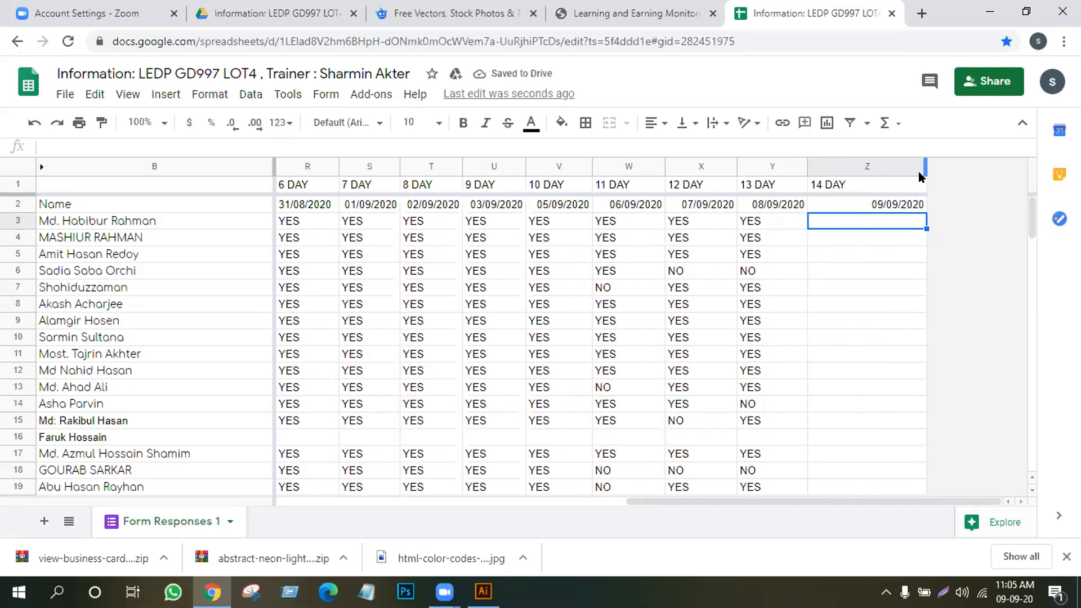
pyautogui.moveTo(923, 163); pyautogui.dragTo(881, 163)
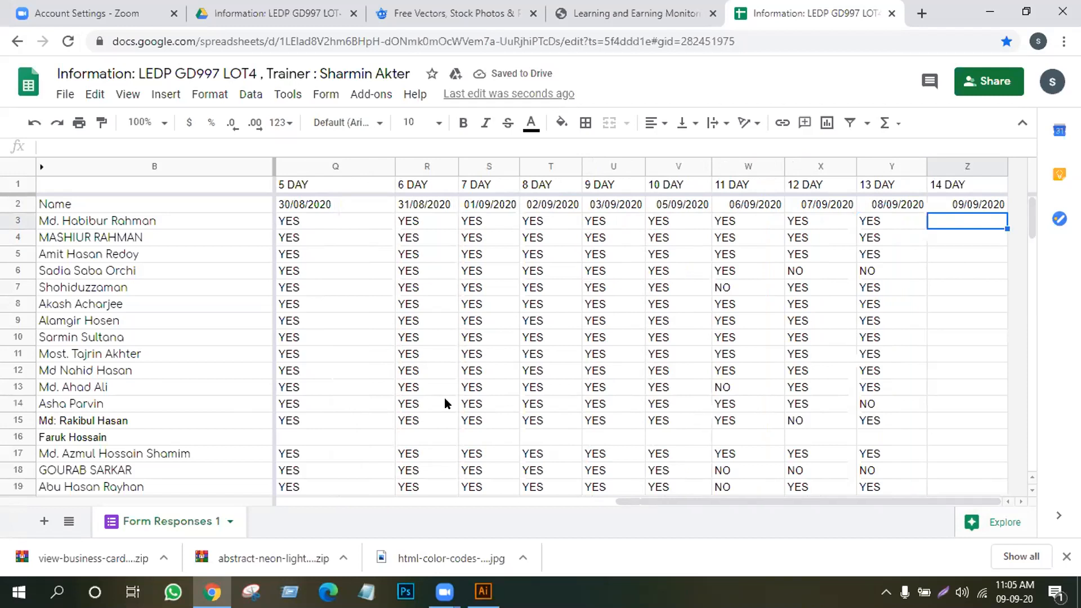
# Fill 14 DAY for rows 3–8: YES, YES, YES, NO, NO, YES
pyautogui.press('Return')
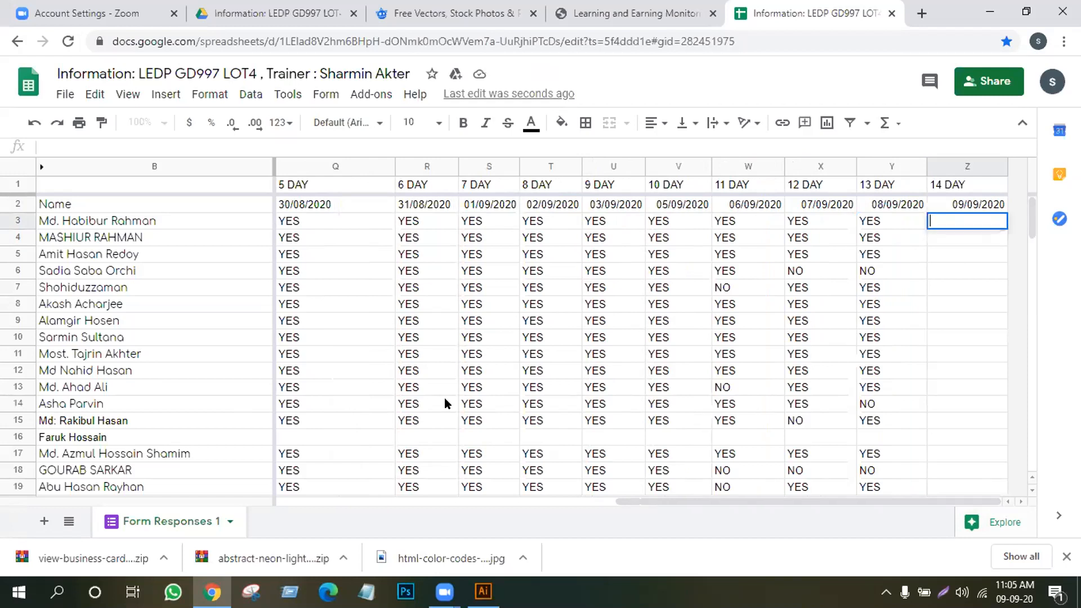
pyautogui.write('YES')
pyautogui.press('Return')
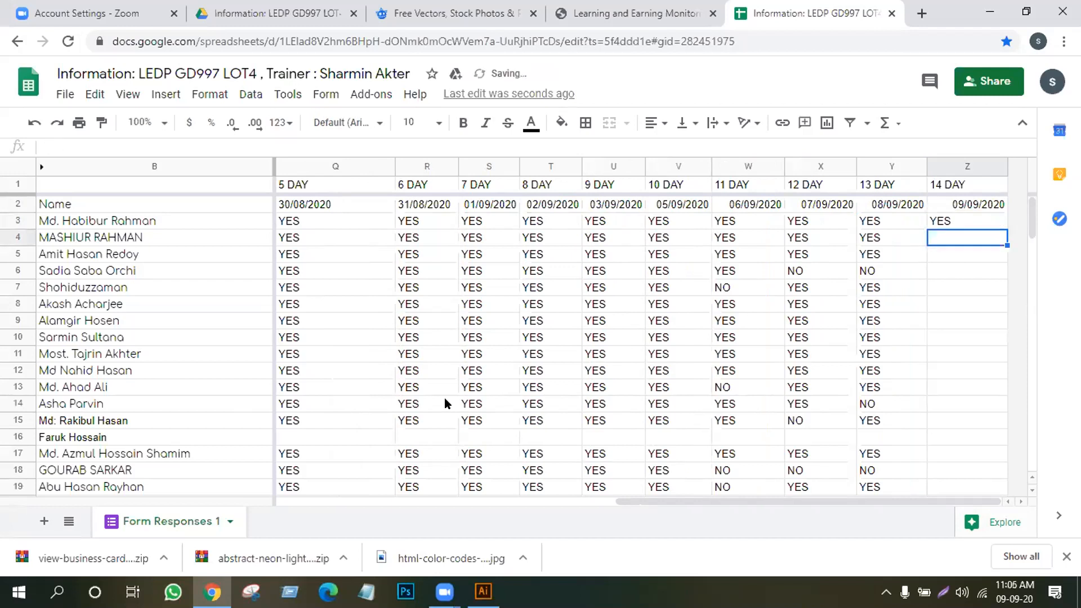
pyautogui.write('YES')
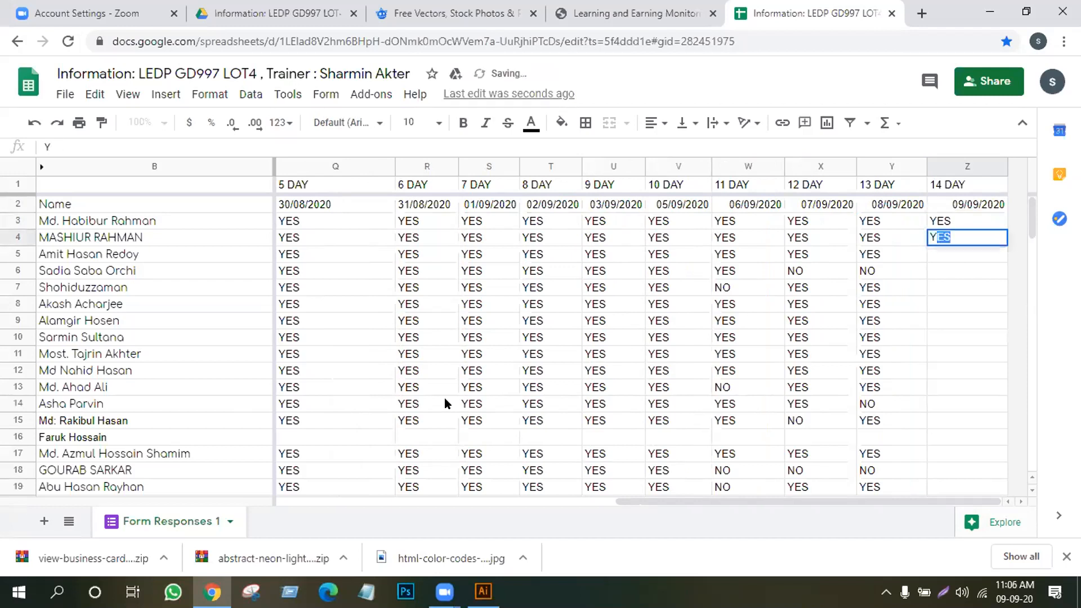
pyautogui.press('Return')
pyautogui.write('YES')
pyautogui.press('Return')
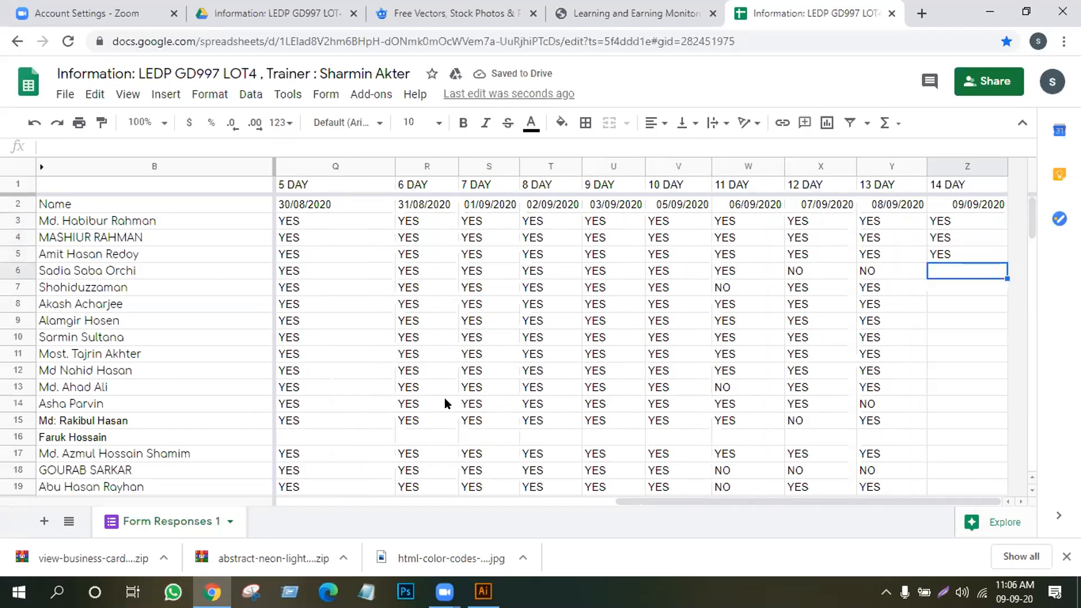
pyautogui.write('NO')
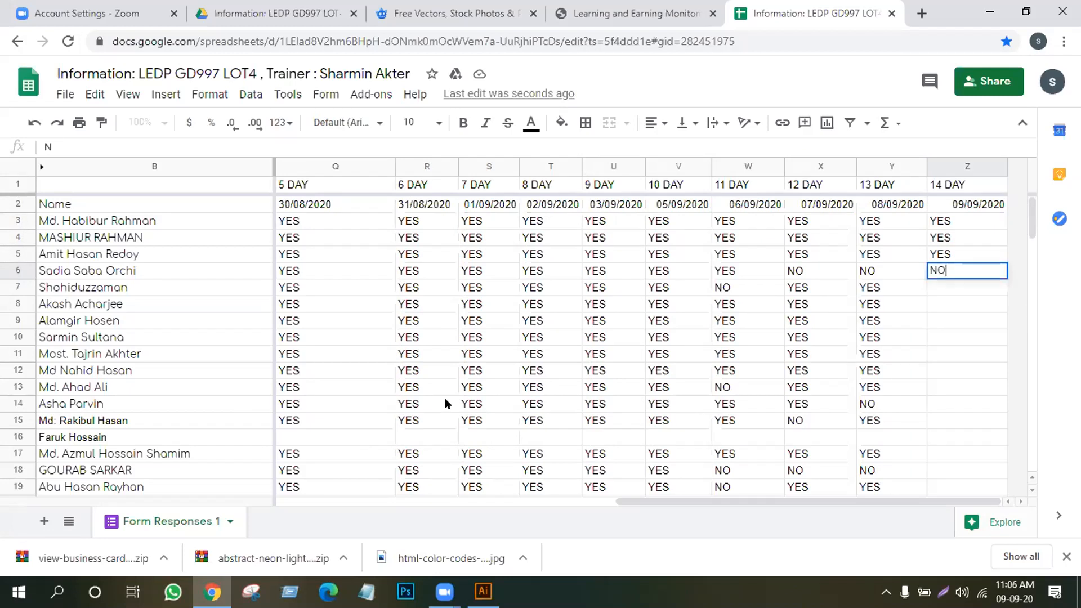
pyautogui.press('Return')
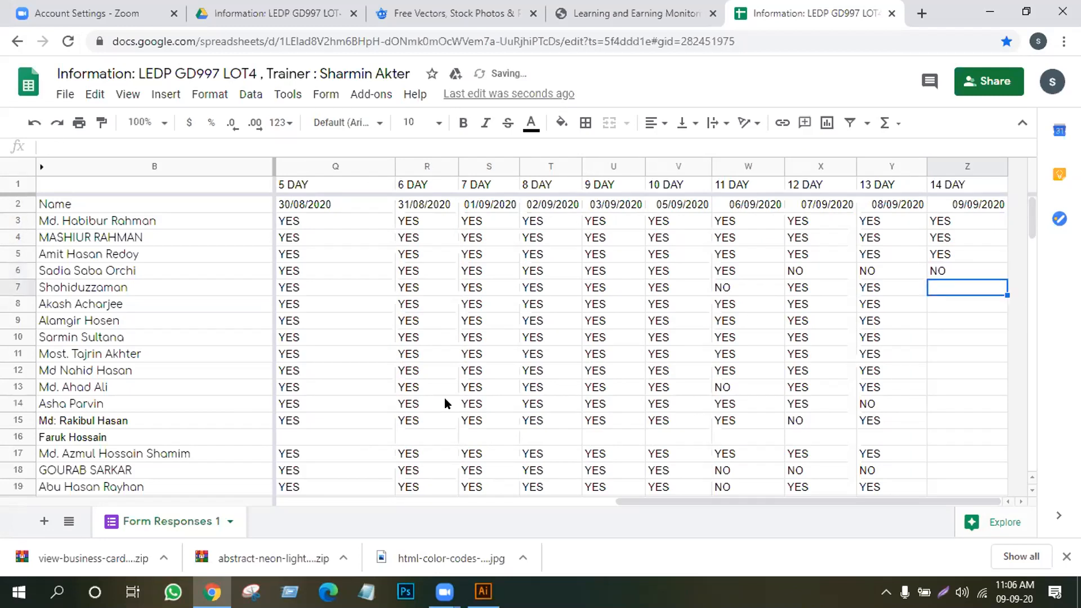
pyautogui.write('Y')
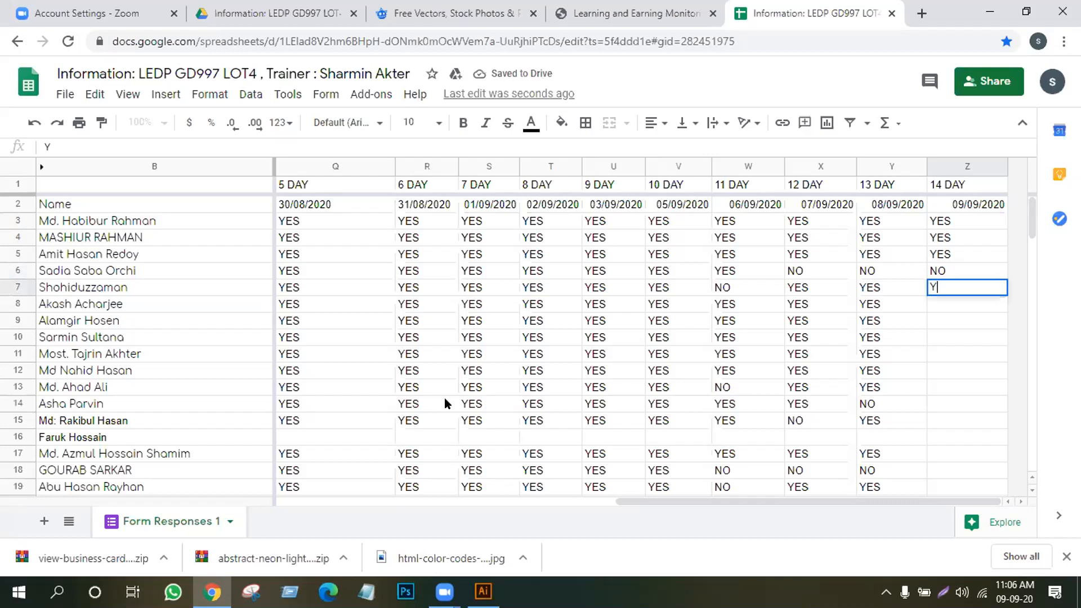
pyautogui.press('Return')
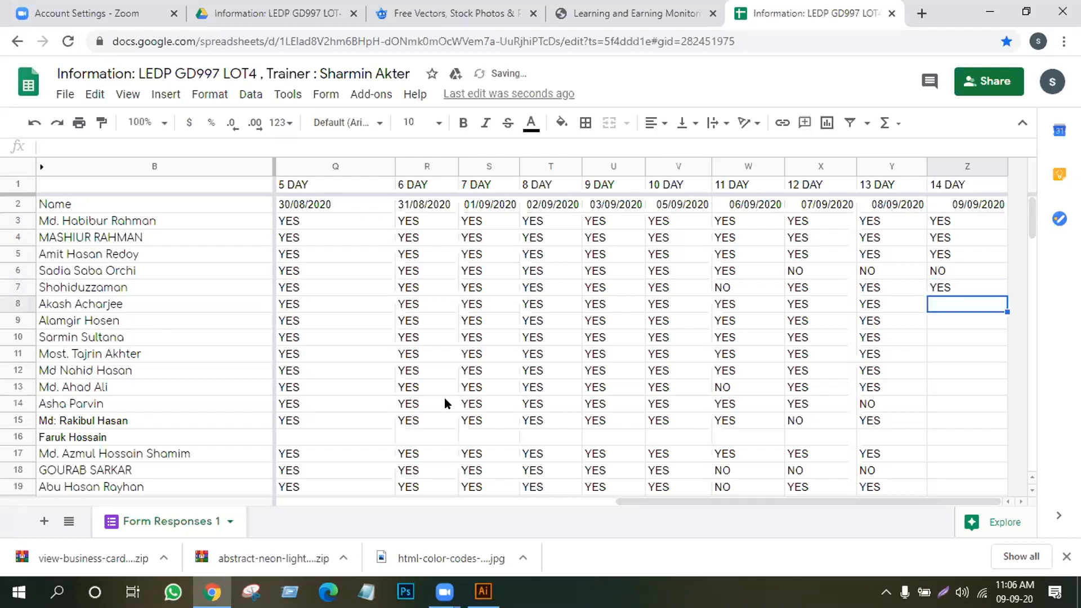
pyautogui.write('YES')
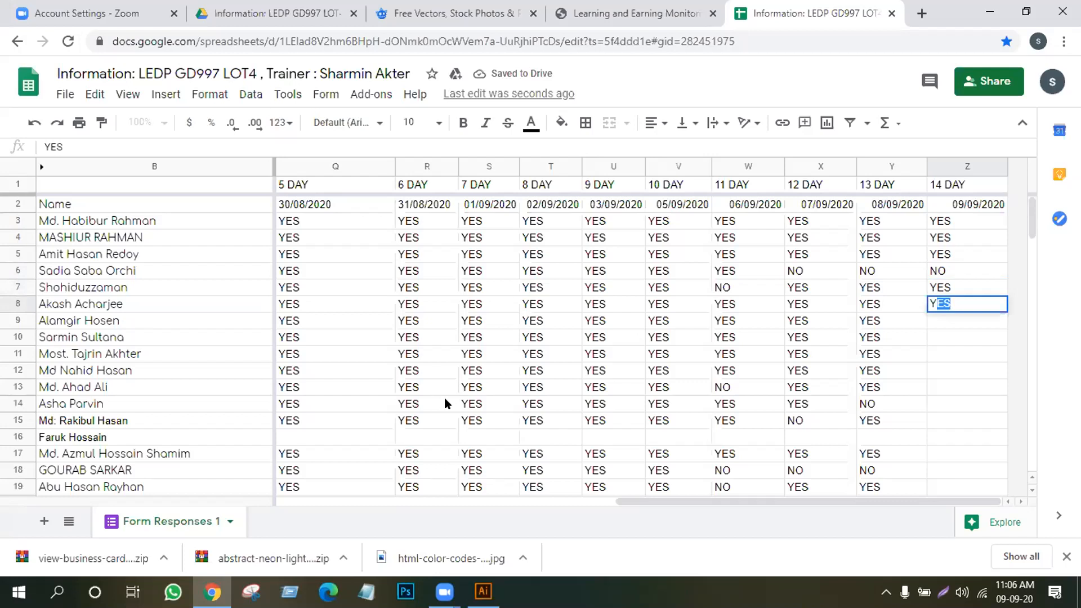
pyautogui.press('Up')
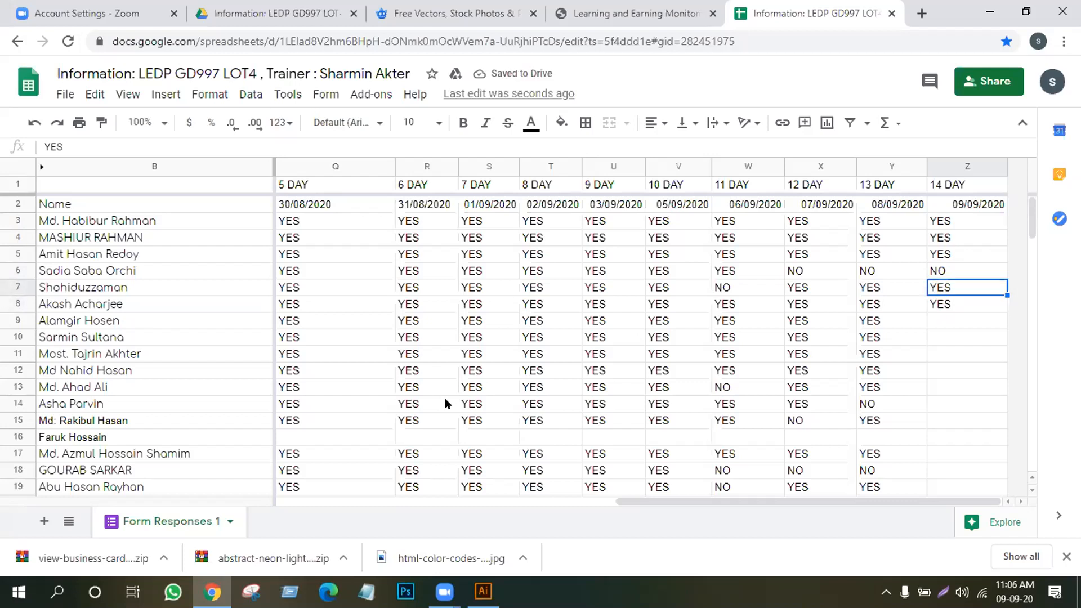
pyautogui.write('NO')
pyautogui.press('Return')
pyautogui.write('YES')
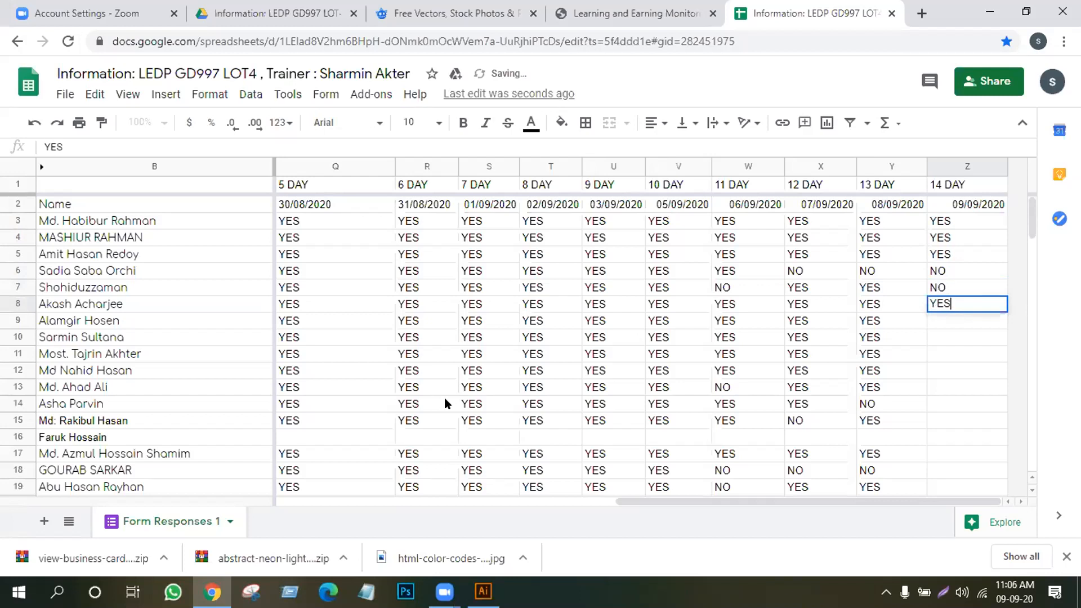
pyautogui.press('Return')
# Mark 14 DAY as YES for rows 9–16 and NO for row 17
pyautogui.write('Y')
pyautogui.press('Return')
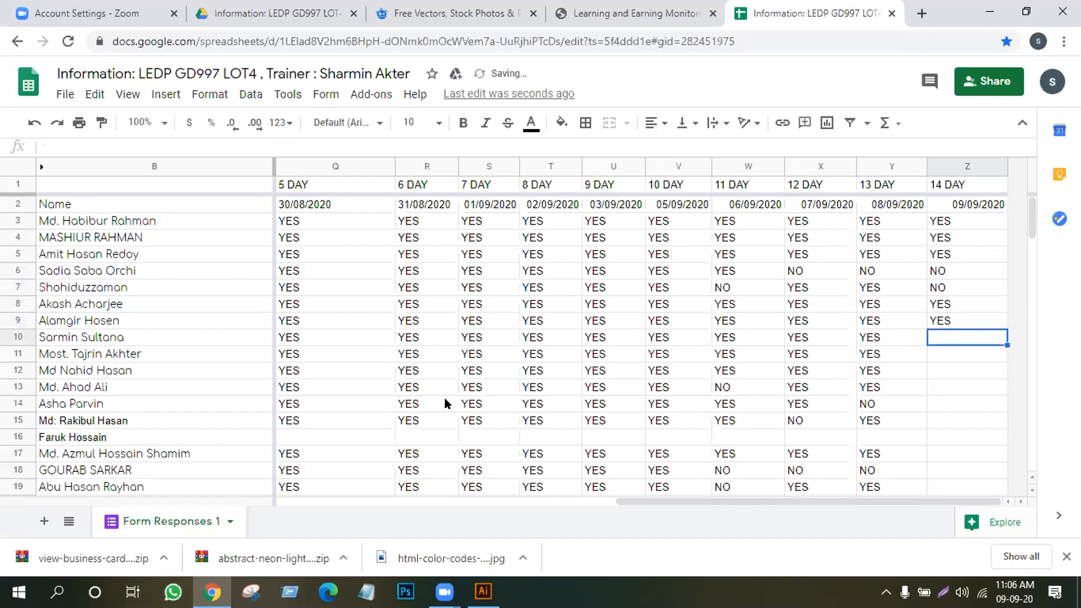
pyautogui.write('Y')
pyautogui.press('Return')
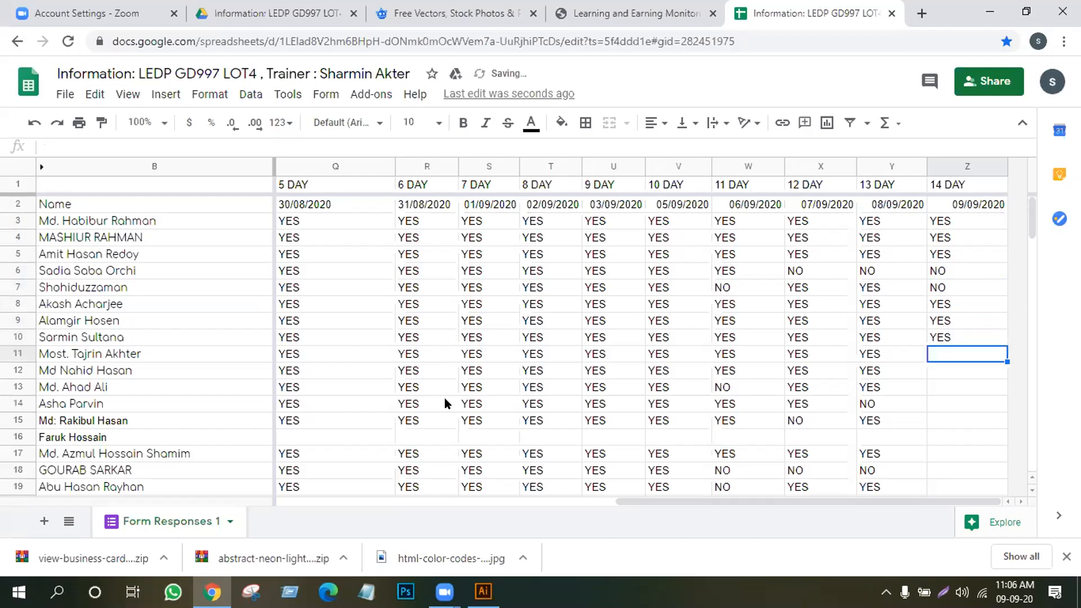
pyautogui.write('Y')
pyautogui.press('Return')
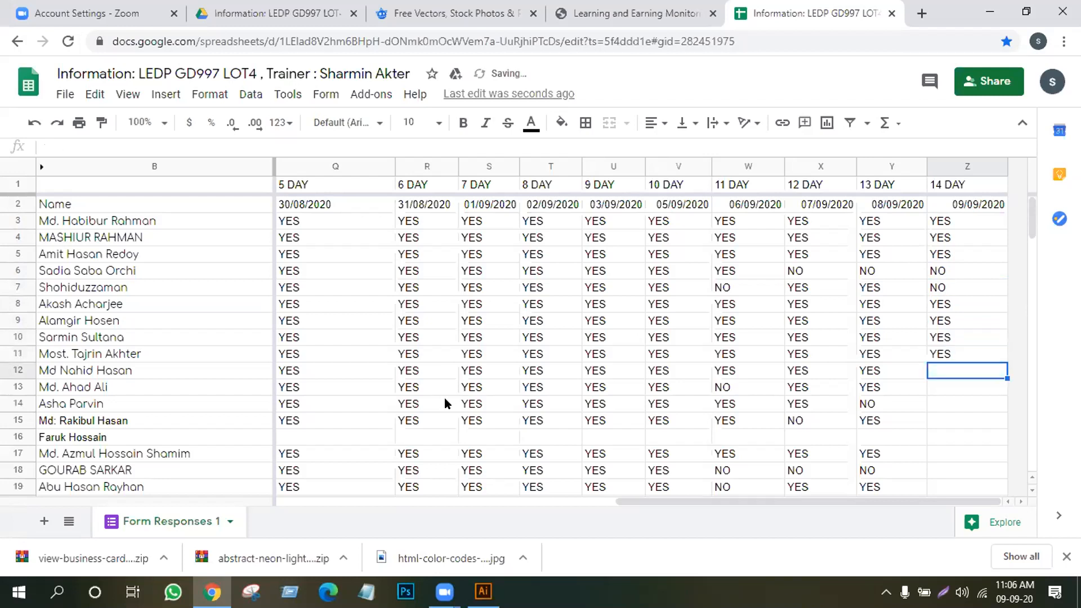
pyautogui.write('Y')
pyautogui.press('Return')
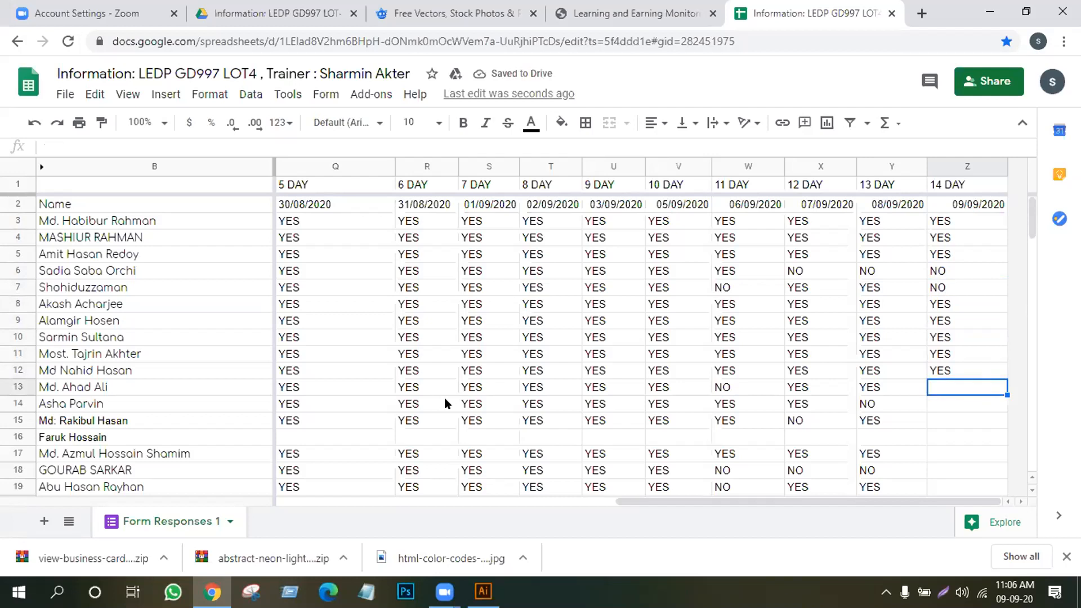
pyautogui.write('Y')
pyautogui.press('Return')
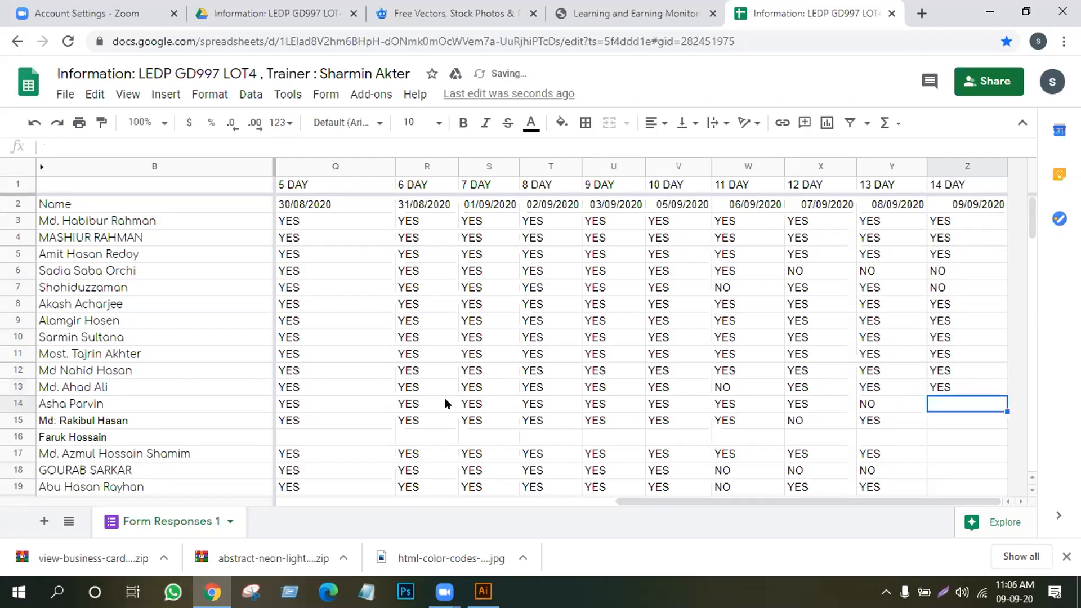
pyautogui.write('Y')
pyautogui.press('Return')
pyautogui.write('Y')
pyautogui.press('Return')
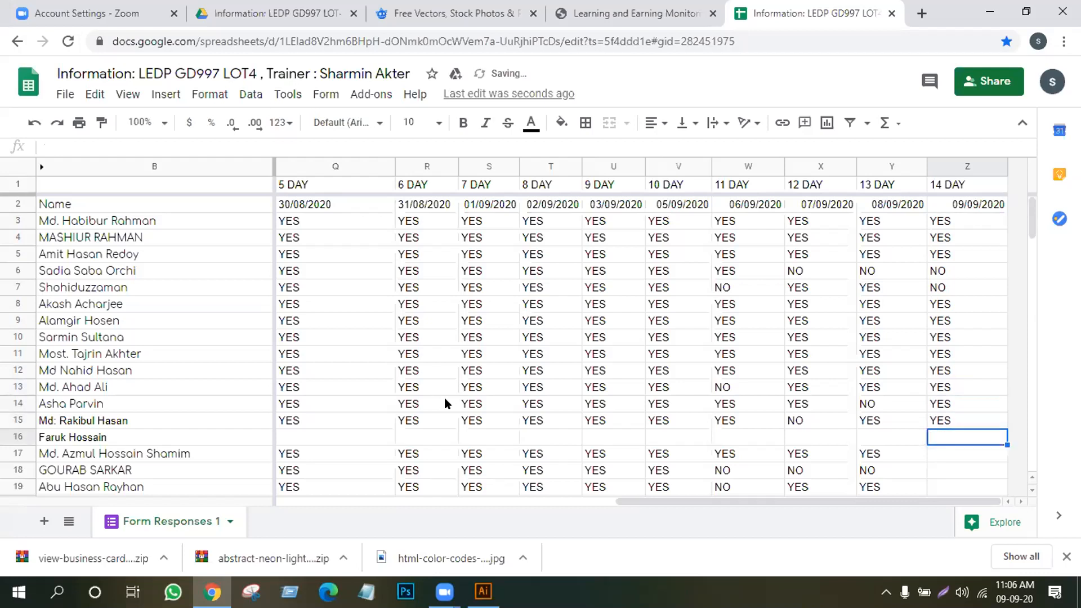
pyautogui.write('Y')
pyautogui.press('Return')
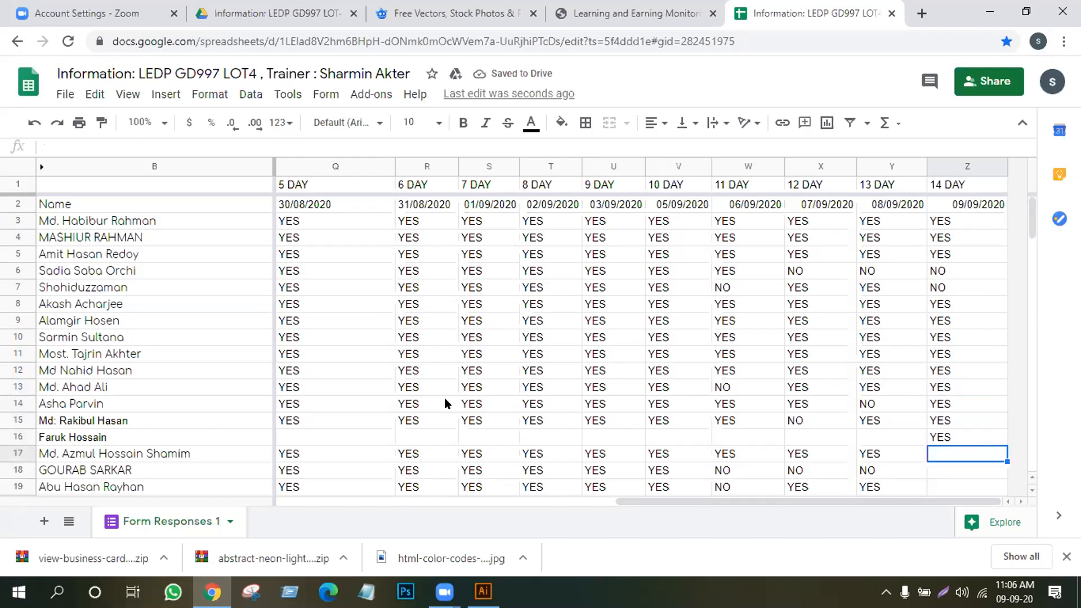
pyautogui.write('NO')
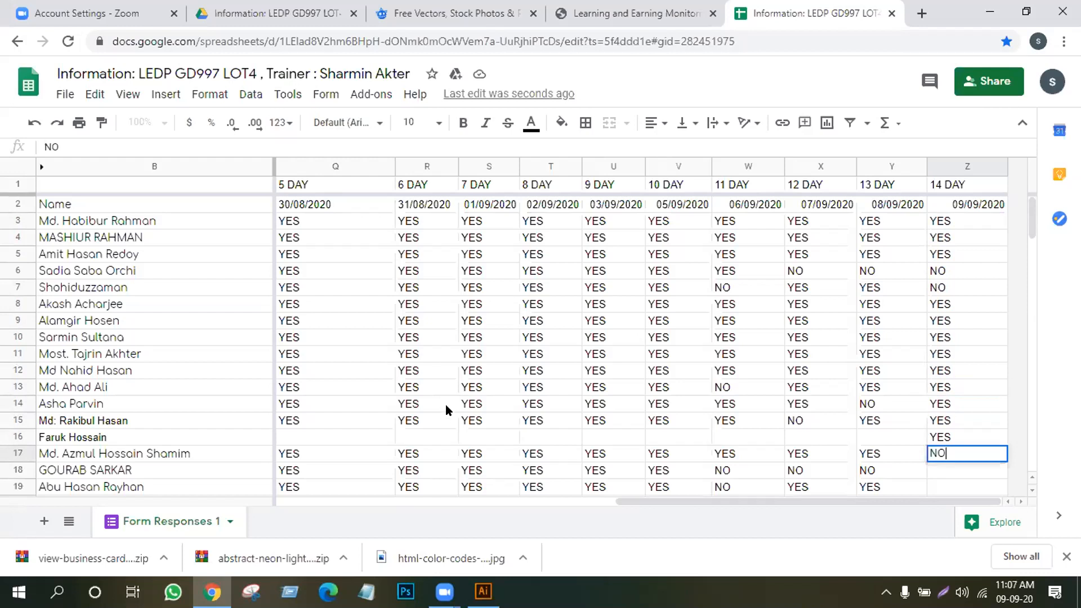
pyautogui.click(866, 426)
# Fill row 16 with YES across the 9 DAY through 13 DAY columns
pyautogui.moveTo(927, 429); pyautogui.dragTo(886, 448)
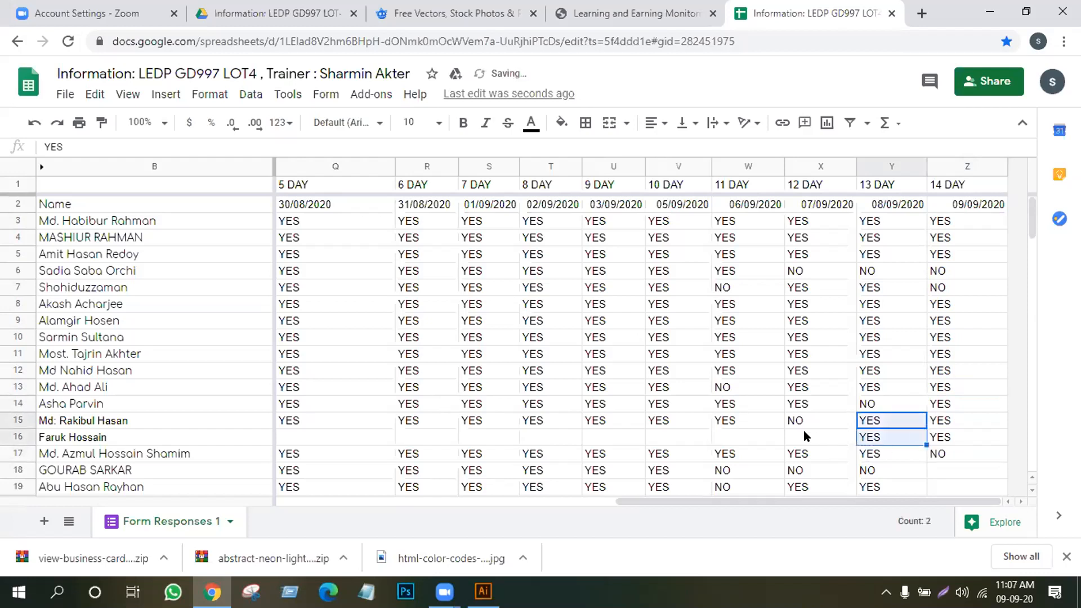
pyautogui.click(803, 435)
pyautogui.click(864, 438)
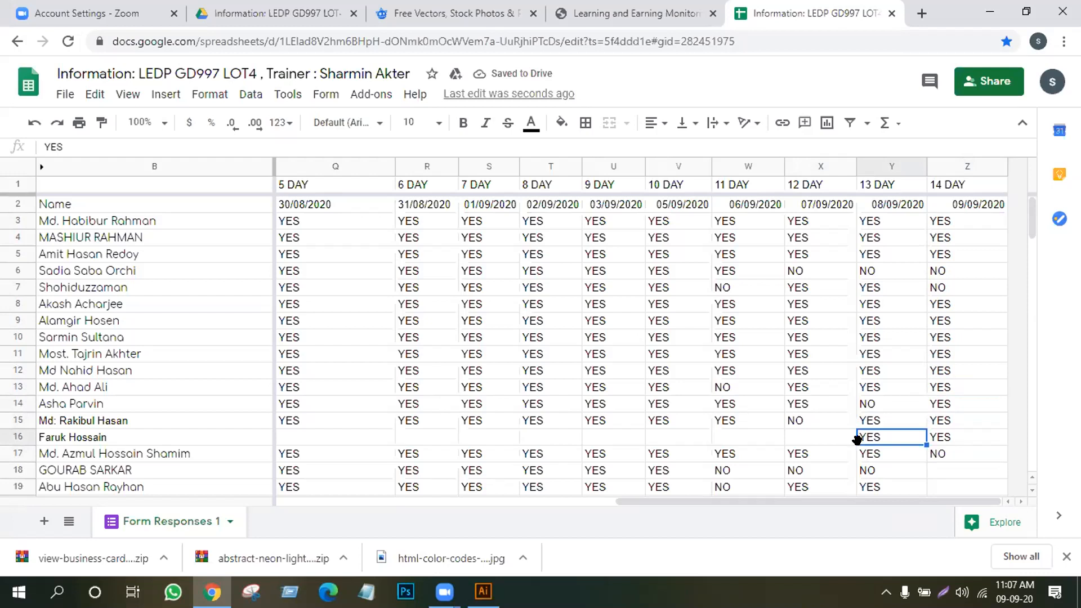
pyautogui.moveTo(921, 440); pyautogui.dragTo(606, 433)
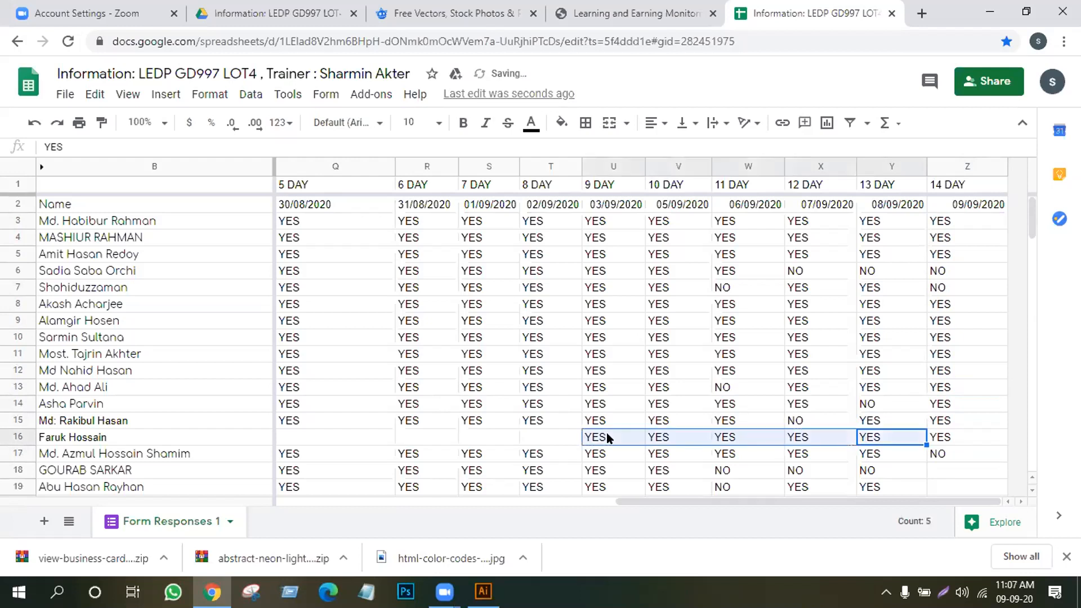
pyautogui.click(931, 471)
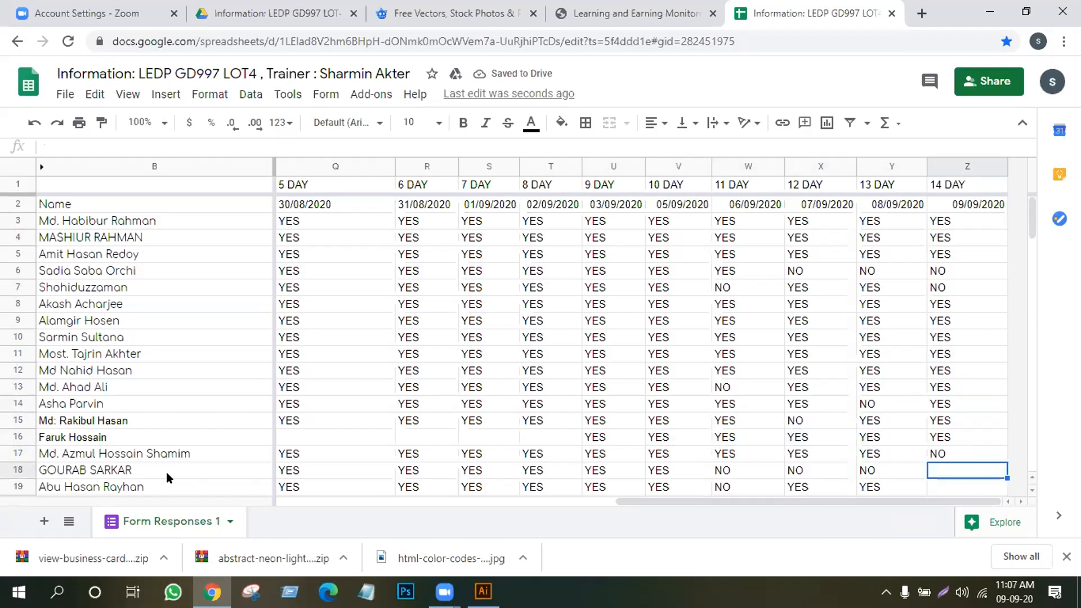
# Fill 14 DAY for rows 18–25: NO, YES, NO, YES, YES, NO, YES, YES
pyautogui.write('NO')
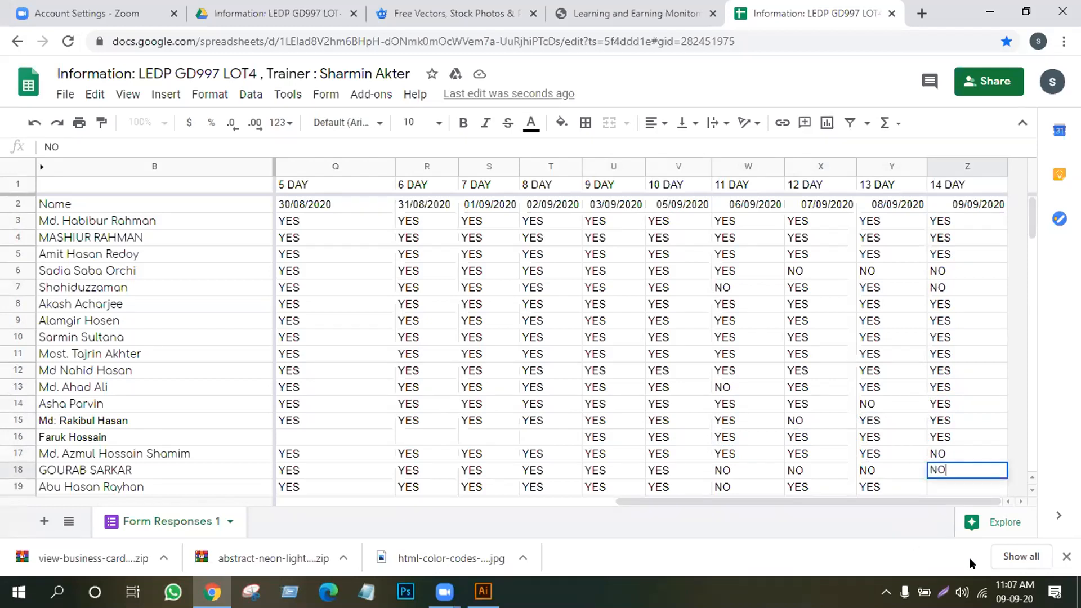
pyautogui.press('Return')
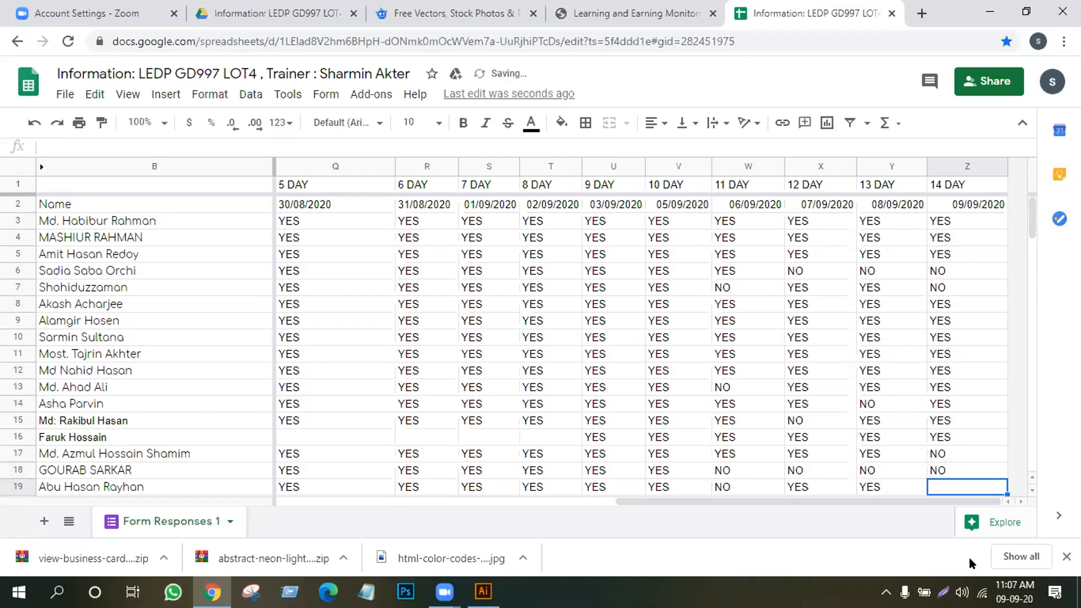
pyautogui.write('Y')
pyautogui.press('Return')
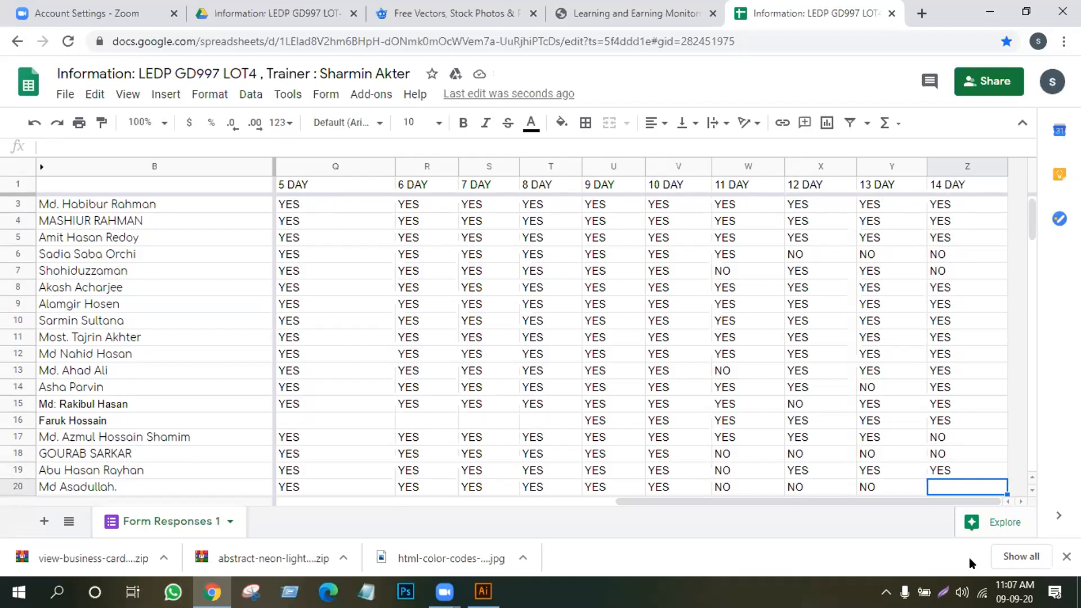
pyautogui.write('NO')
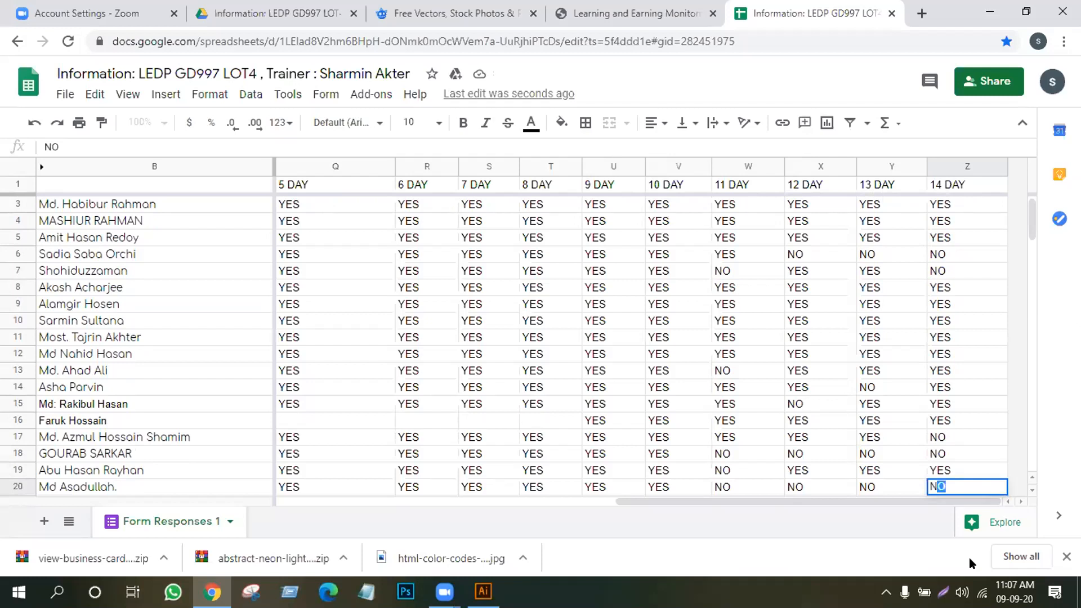
pyautogui.press('Return')
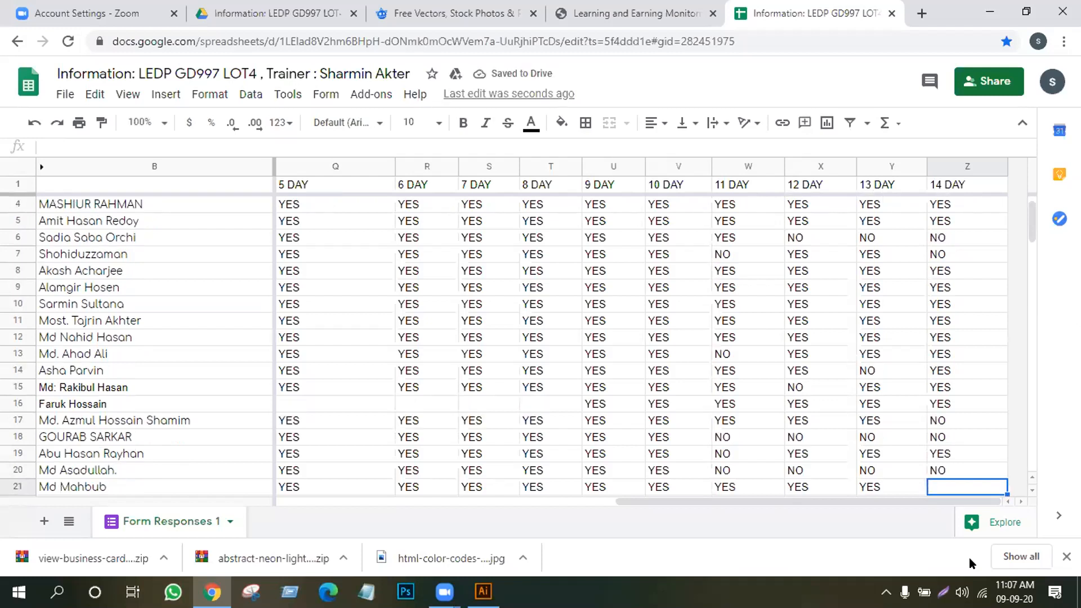
pyautogui.write('N')
pyautogui.press('BackSpace')
pyautogui.press('BackSpace')
pyautogui.write('Y')
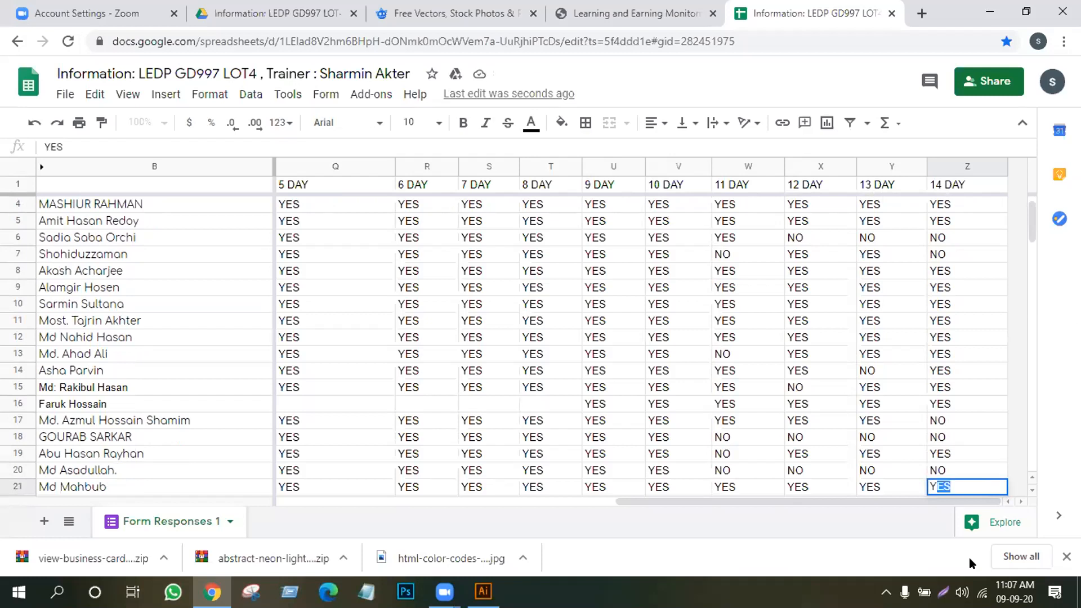
pyautogui.press('Return')
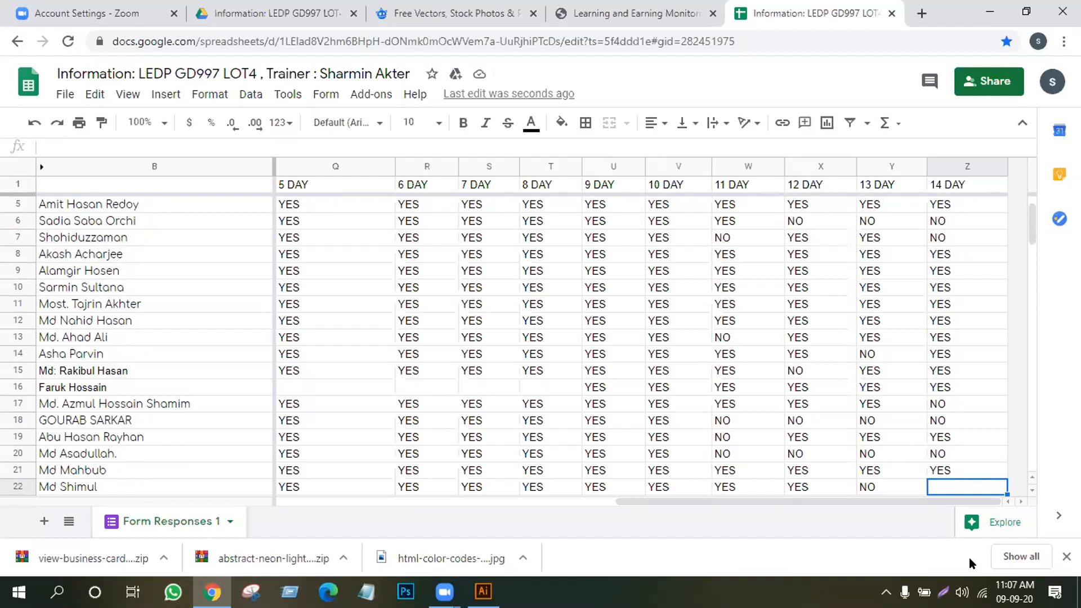
pyautogui.write('Y')
pyautogui.press('Return')
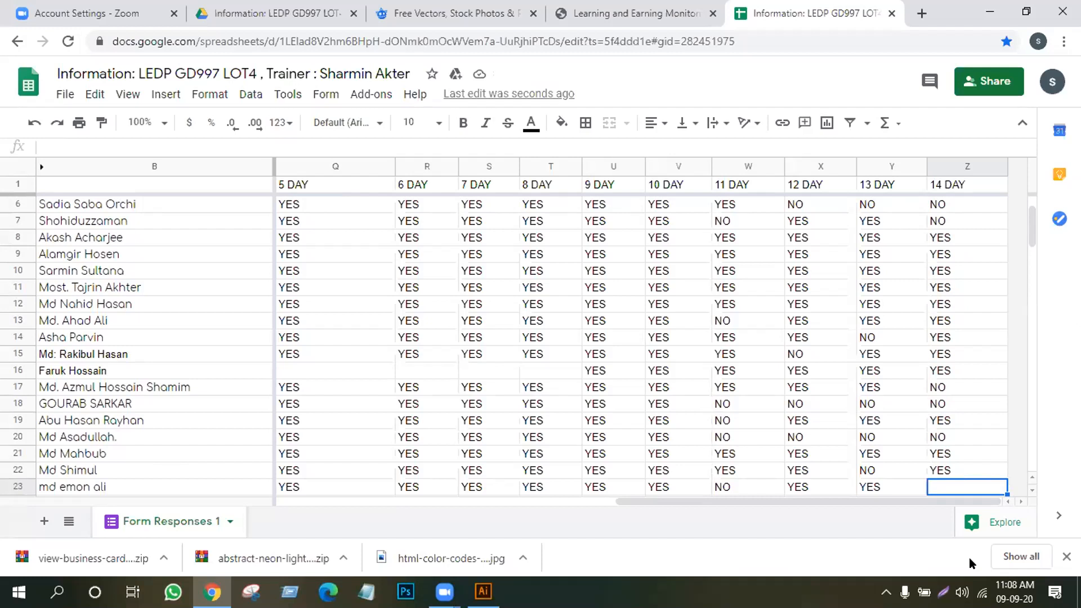
pyautogui.write('NO')
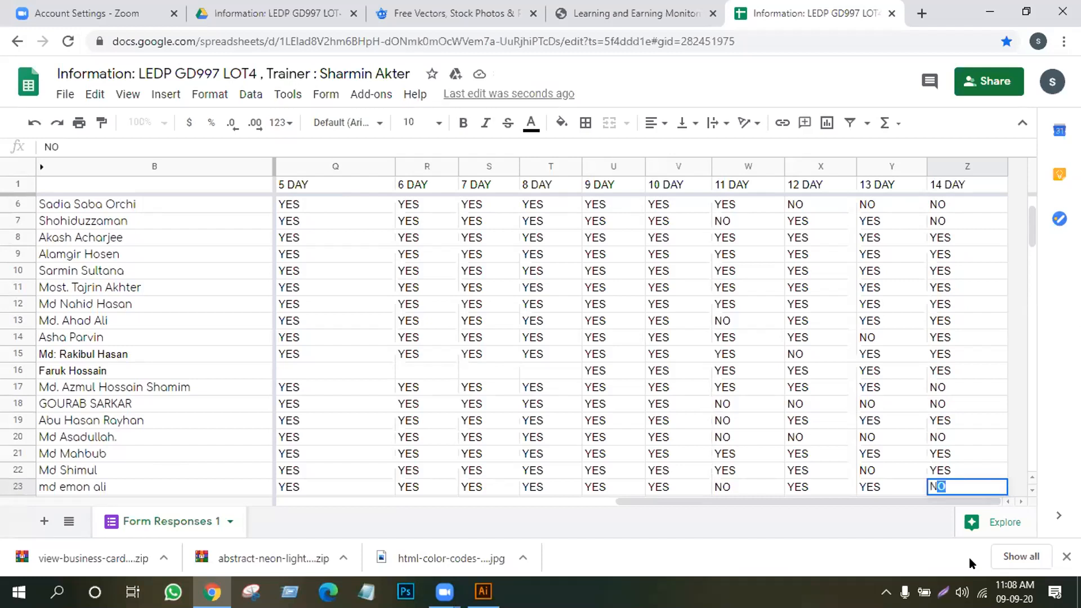
pyautogui.press('Return')
pyautogui.write('YES')
pyautogui.press('Return')
pyautogui.write('YES')
pyautogui.press('Return')
# Fill 14 DAY for rows 26–33: YES, YES, NO, NO, NO, NO, YES, YES
pyautogui.write('Y')
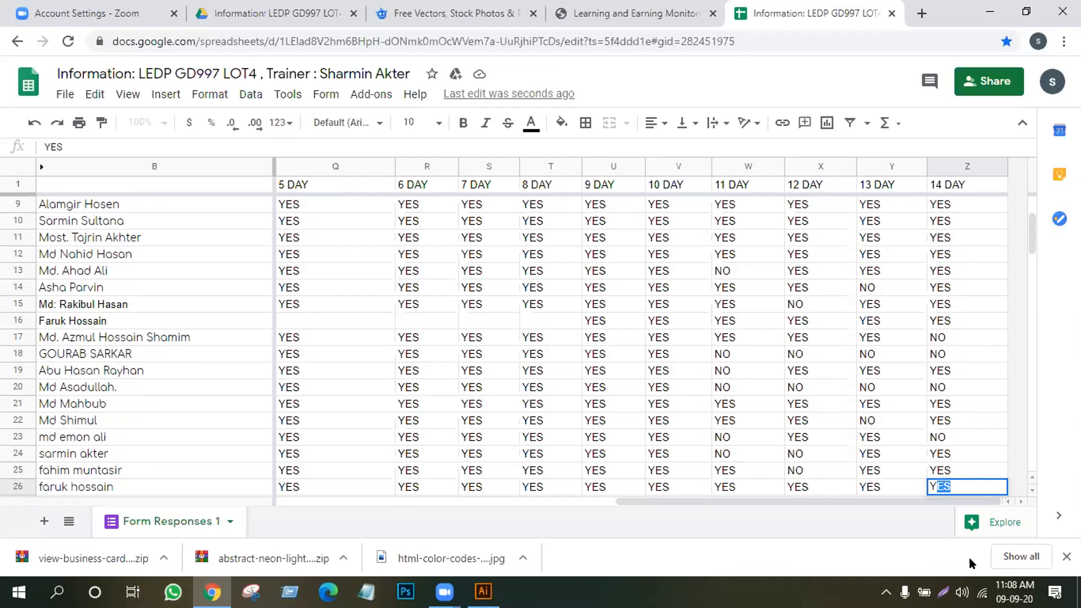
pyautogui.press('Return')
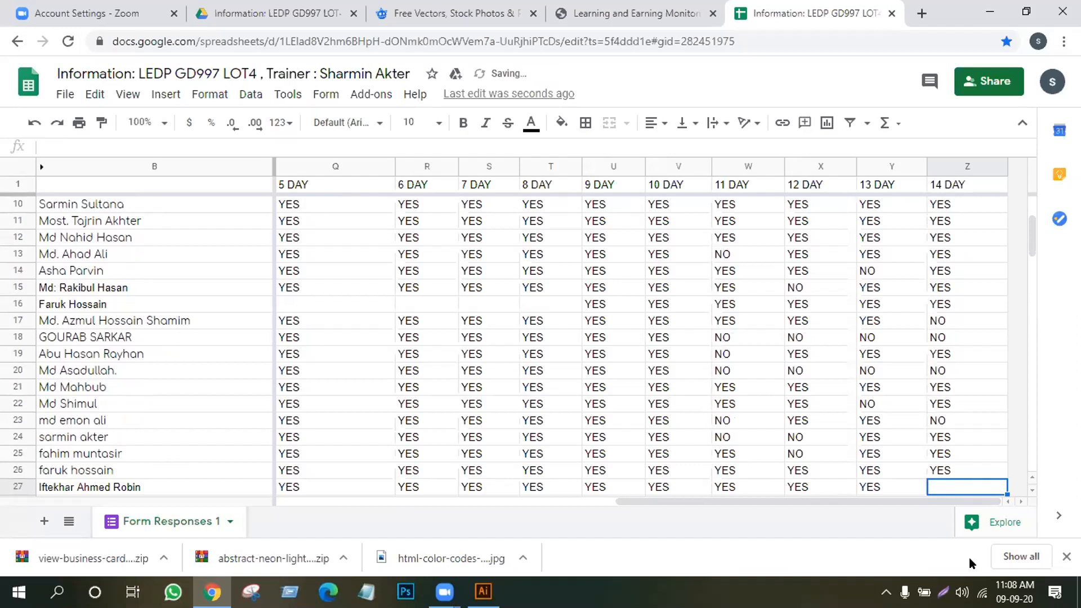
pyautogui.write('Y')
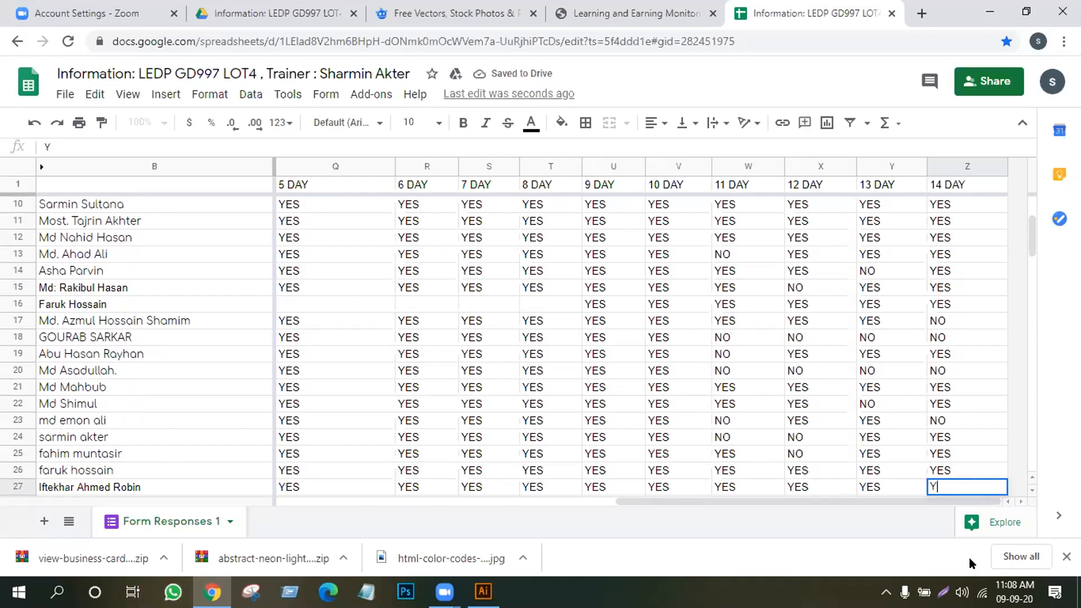
pyautogui.press('Return')
pyautogui.write('Y')
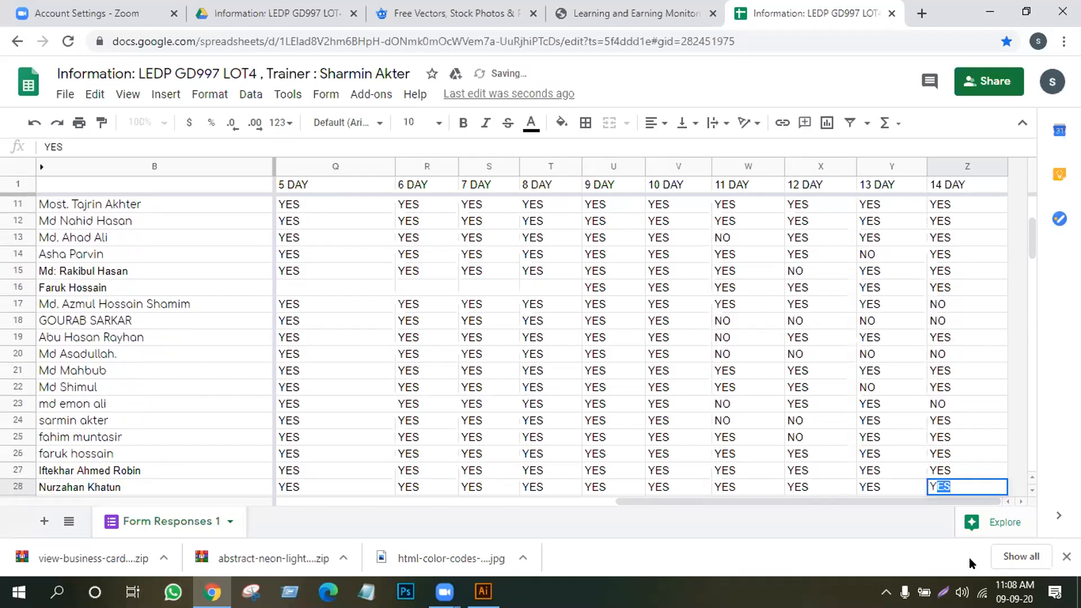
pyautogui.press('BackSpace')
pyautogui.press('BackSpace')
pyautogui.write('N')
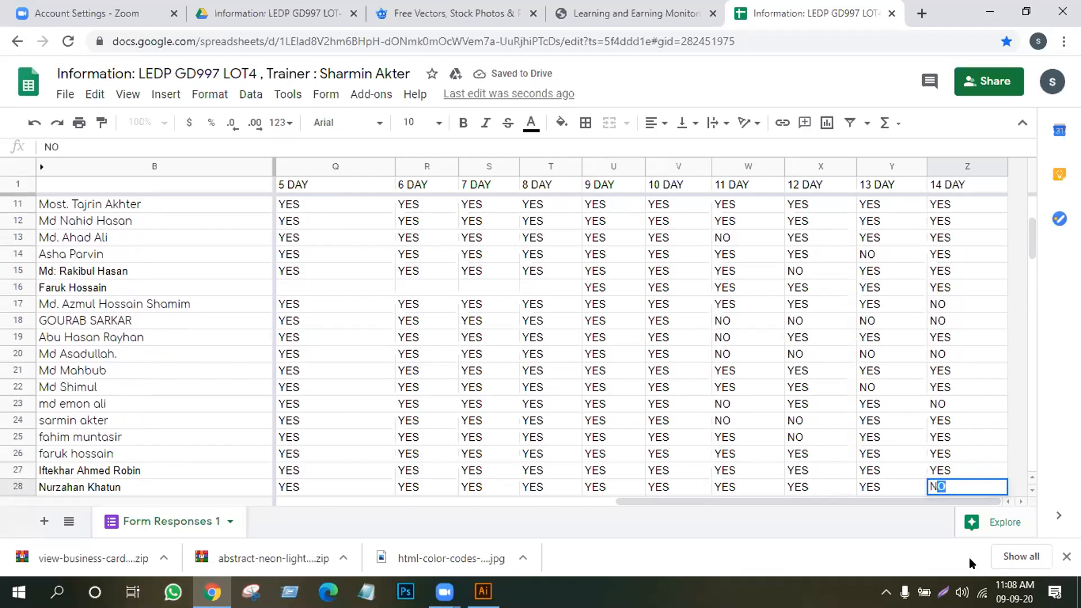
pyautogui.press('Return')
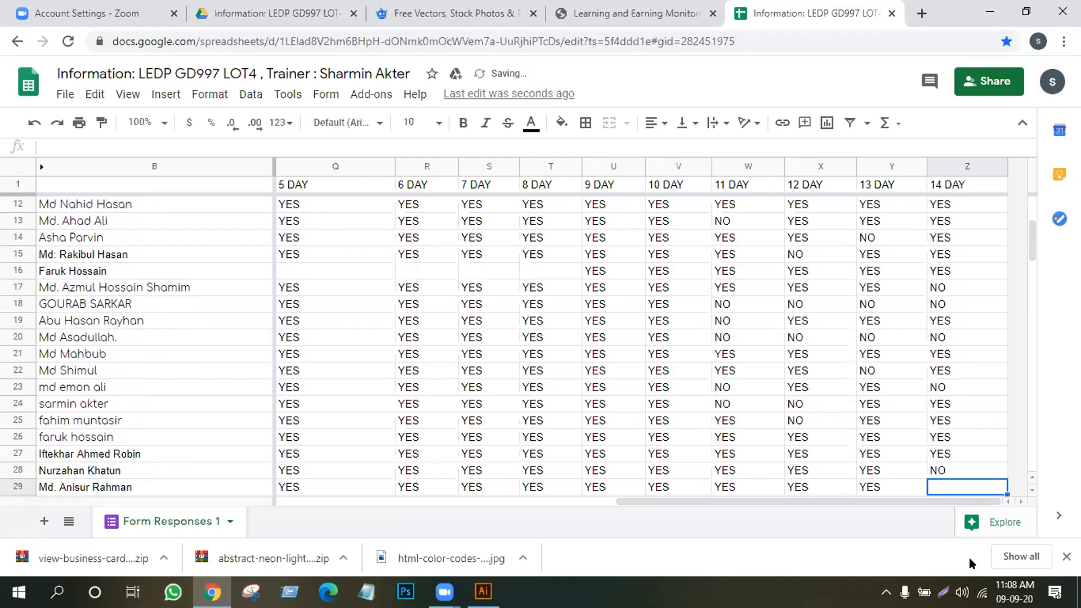
pyautogui.write('N')
pyautogui.press('Return')
pyautogui.write('N')
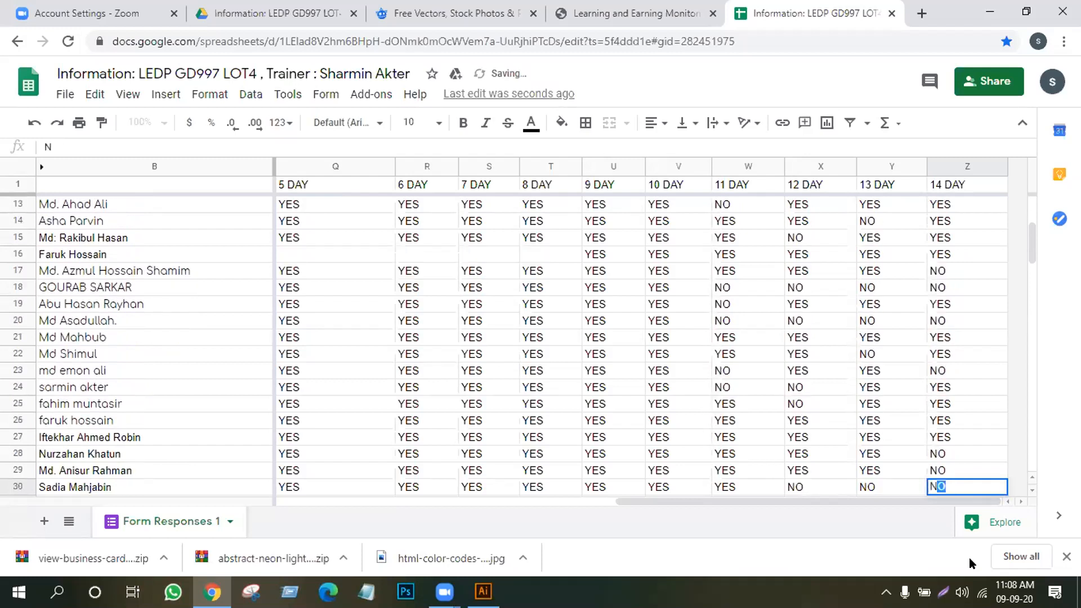
pyautogui.press('Return')
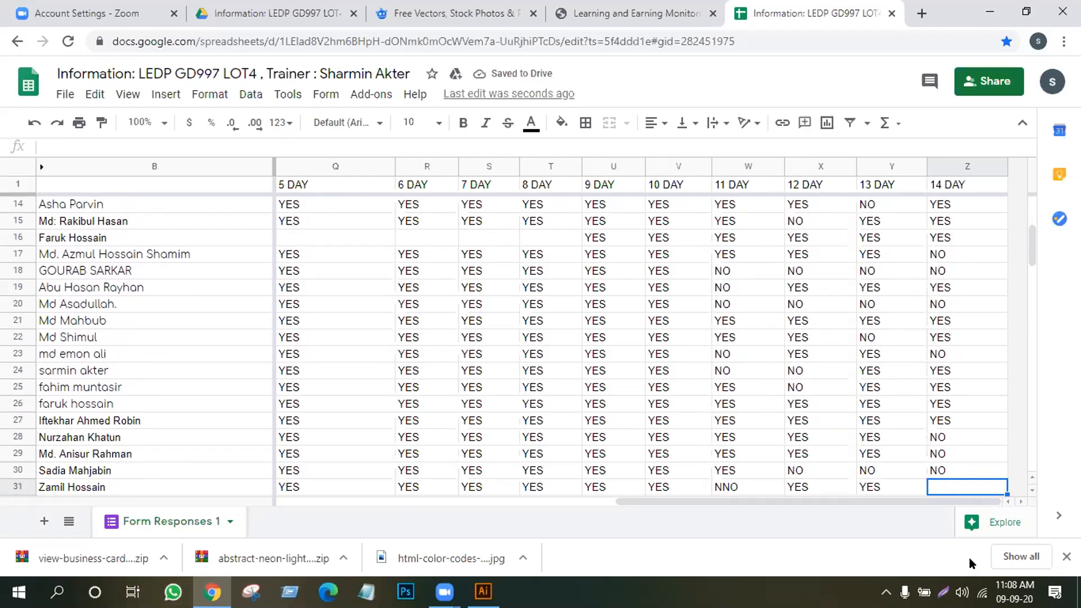
pyautogui.write('N')
pyautogui.press('Return')
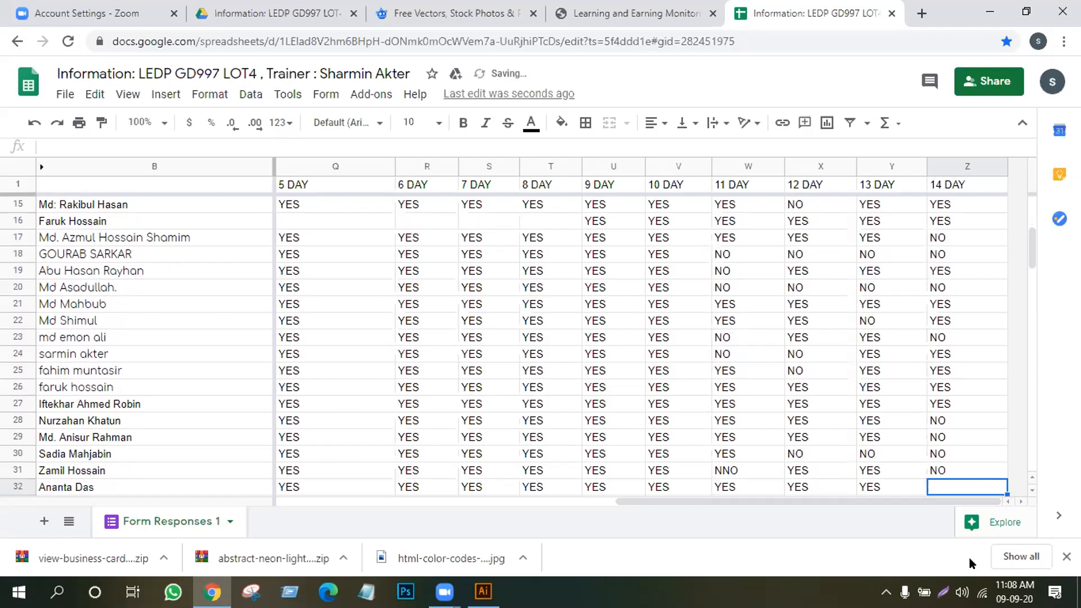
pyautogui.write('Y')
pyautogui.press('Return')
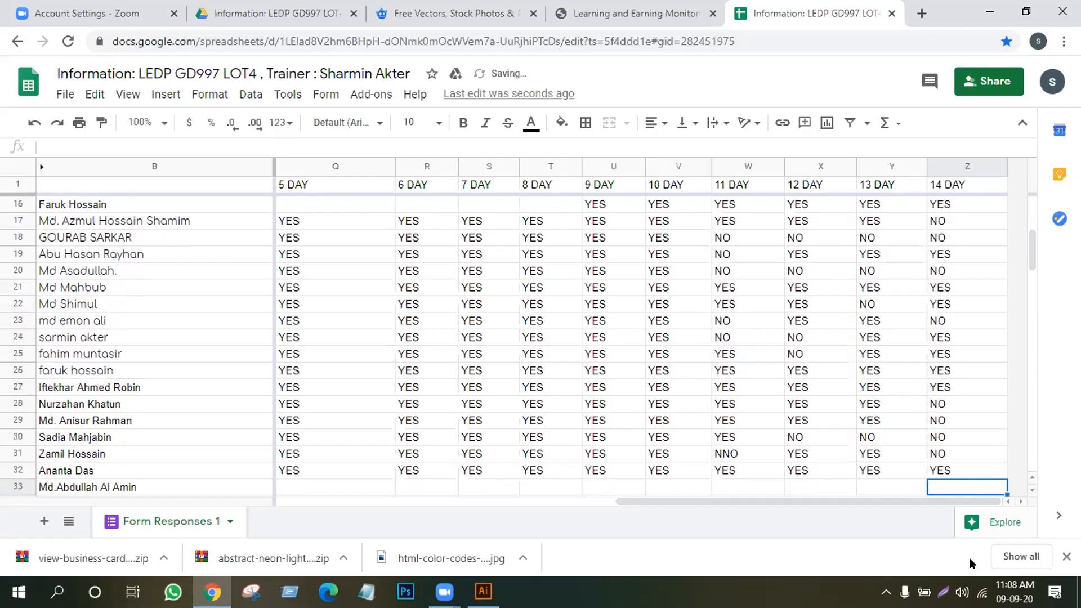
pyautogui.write('Y')
pyautogui.press('Return')
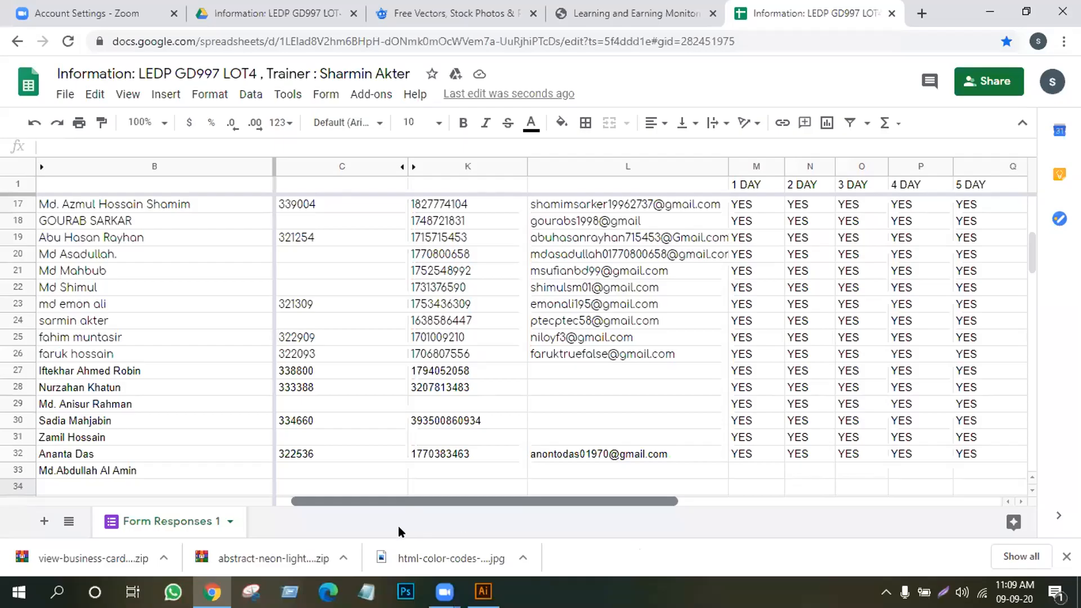
# Select row 26, the duplicate student record, and clear its contents
pyautogui.moveTo(500, 499); pyautogui.dragTo(408, 496)
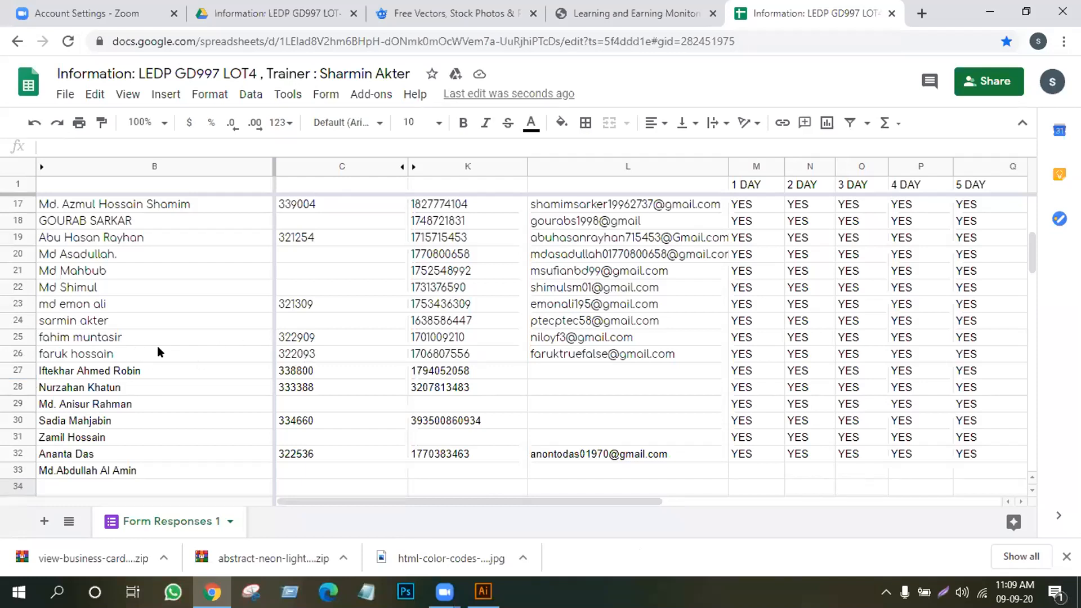
pyautogui.scroll(2, 93, 276)
pyautogui.scroll(1, 93, 275)
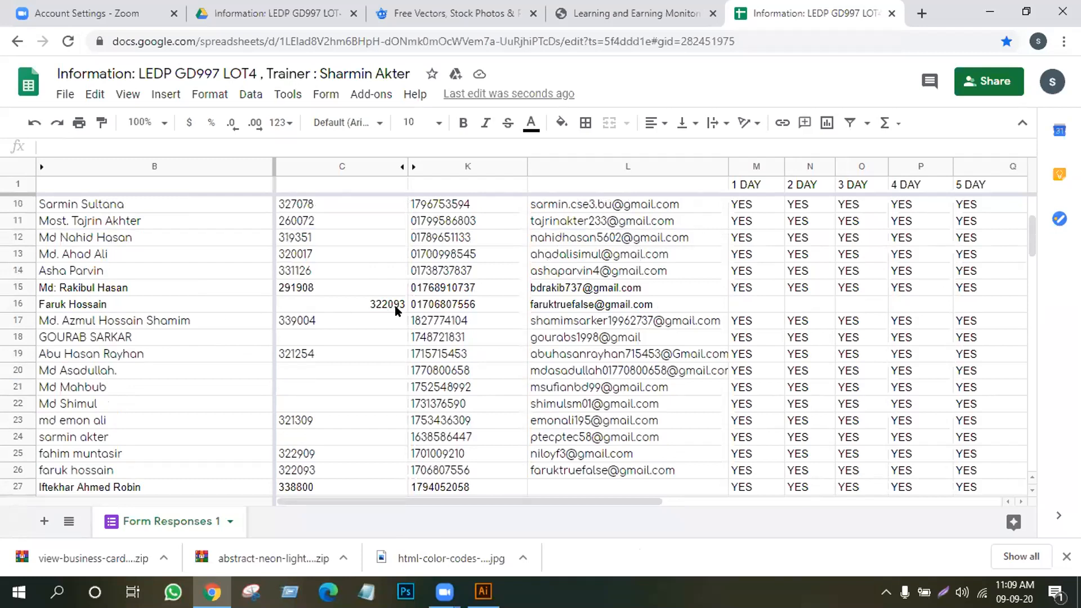
pyautogui.scroll(-4, 345, 376)
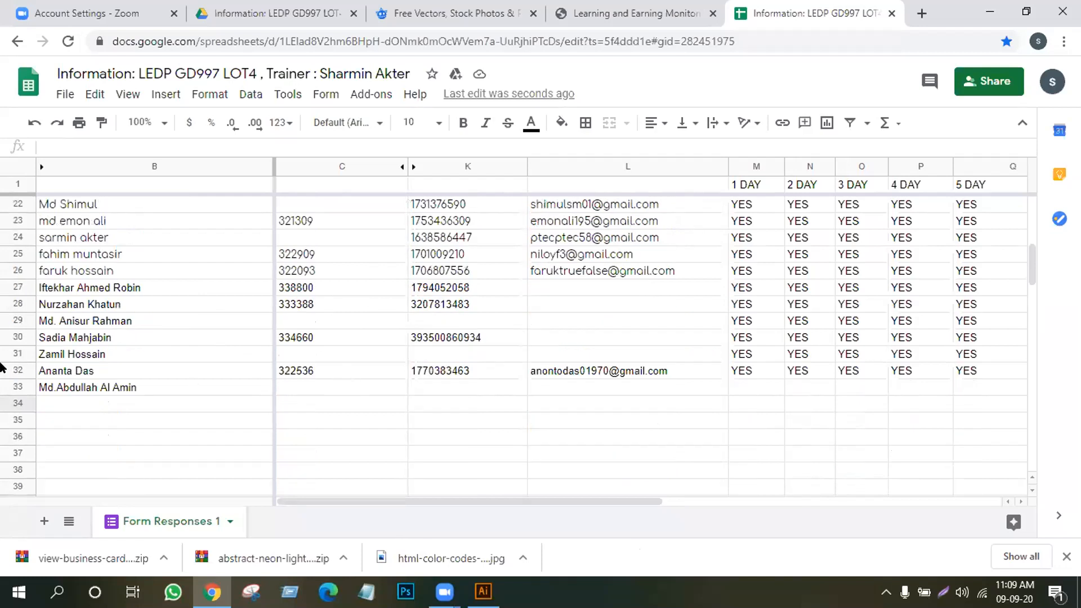
pyautogui.click(9, 265)
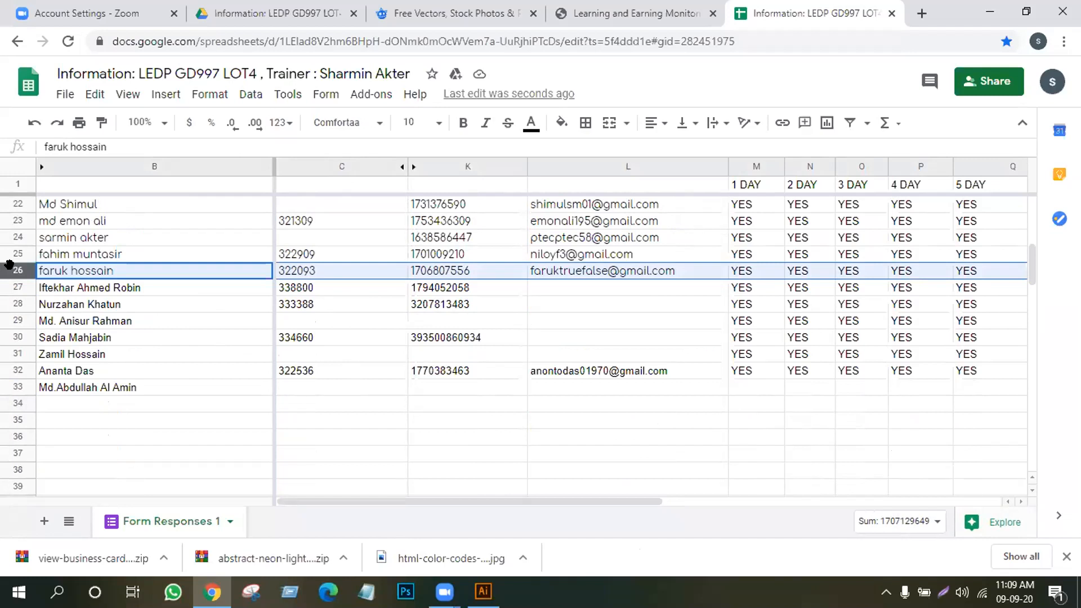
pyautogui.press('Delete')
pyautogui.scroll(7, 177, 428)
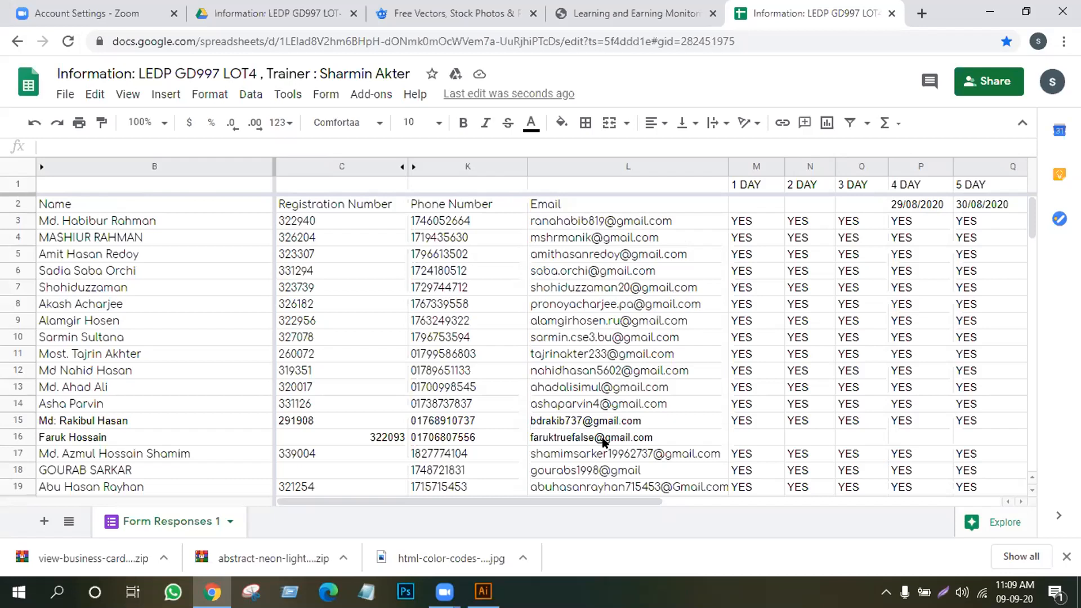
# Restore row 26's record, move it over the same student's row 16, and clear row 26
pyautogui.scroll(-5, 315, 467)
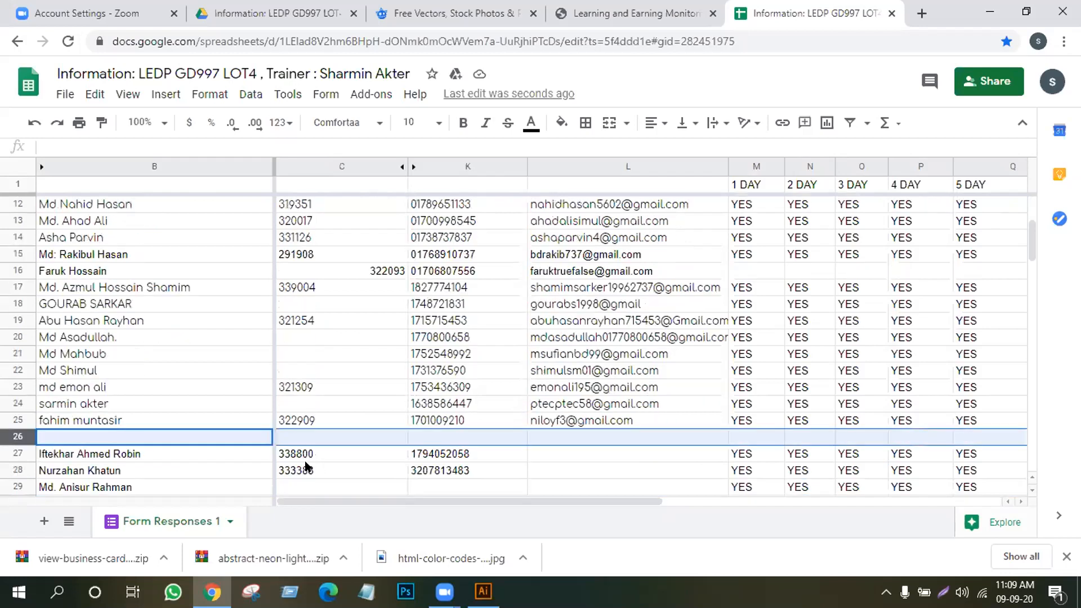
pyautogui.hotkey('ctrl', 'v')
pyautogui.hotkey('ctrl', 'c')
pyautogui.press('Delete')
pyautogui.scroll(2, 43, 414)
pyautogui.click(9, 349)
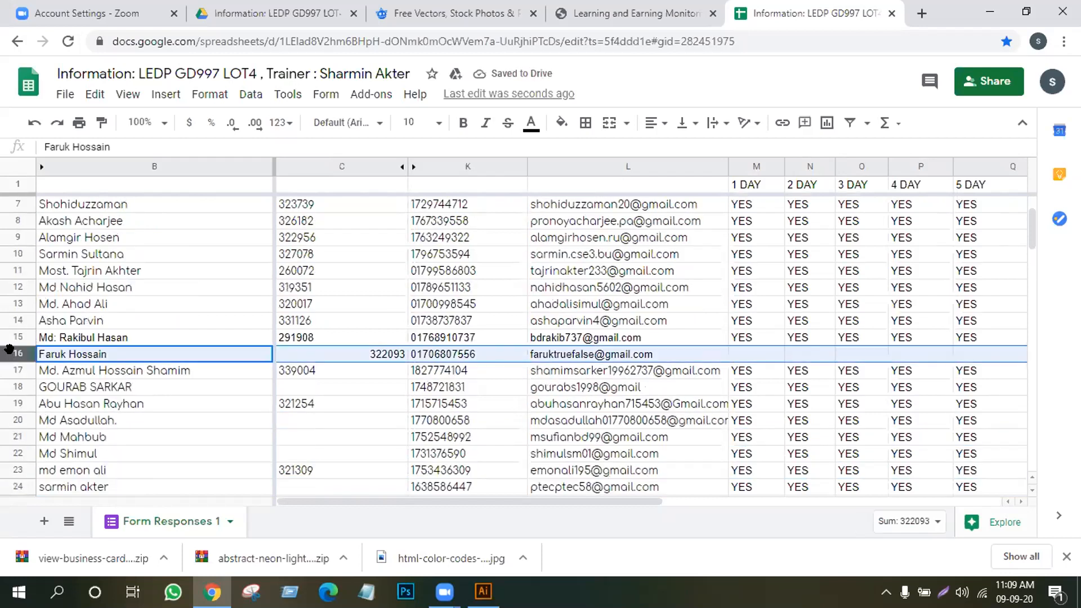
pyautogui.hotkey('ctrl', 'v')
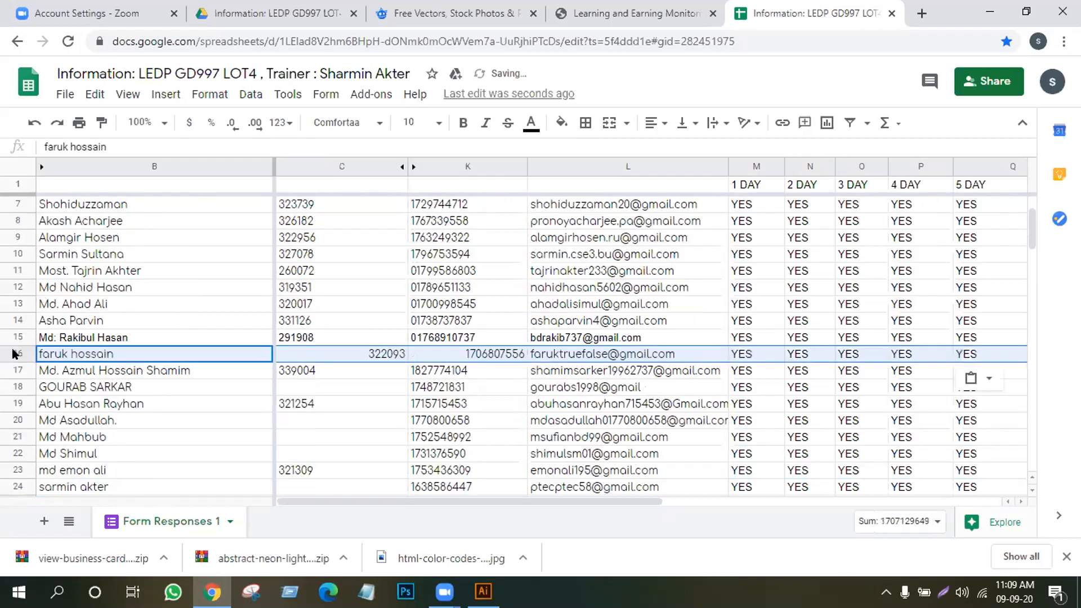
pyautogui.click(228, 437)
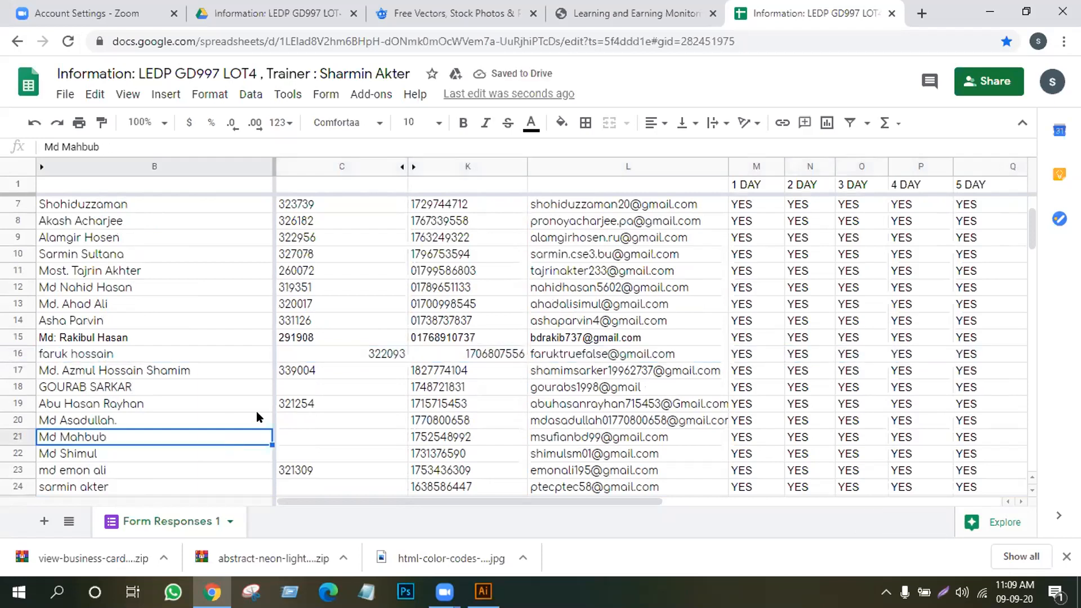
# Move row 27's student record up into empty row 26 and clear row 27
pyautogui.scroll(-4, 416, 405)
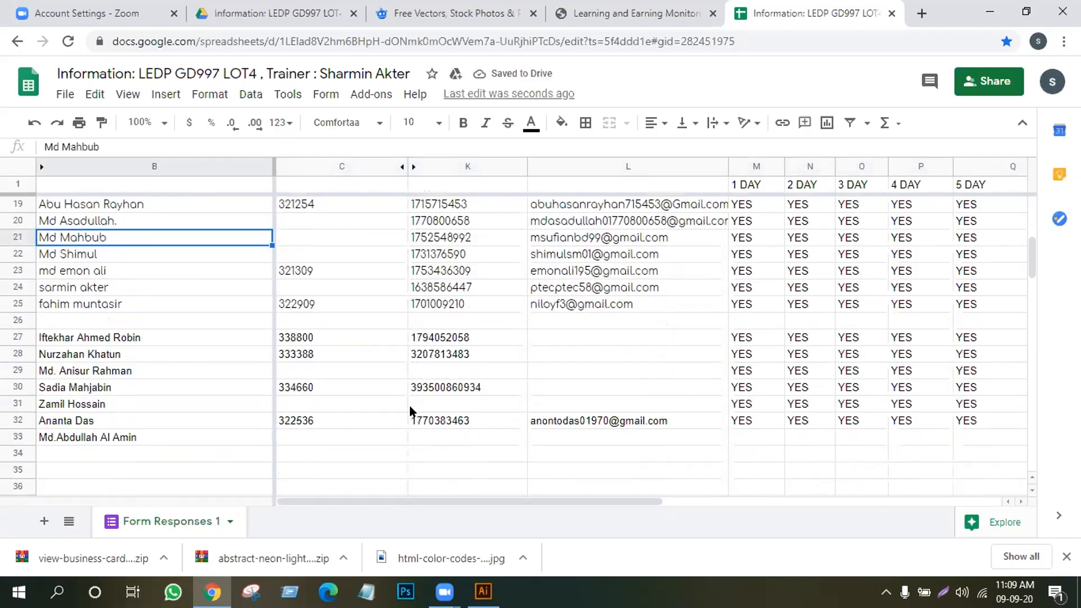
pyautogui.click(17, 338)
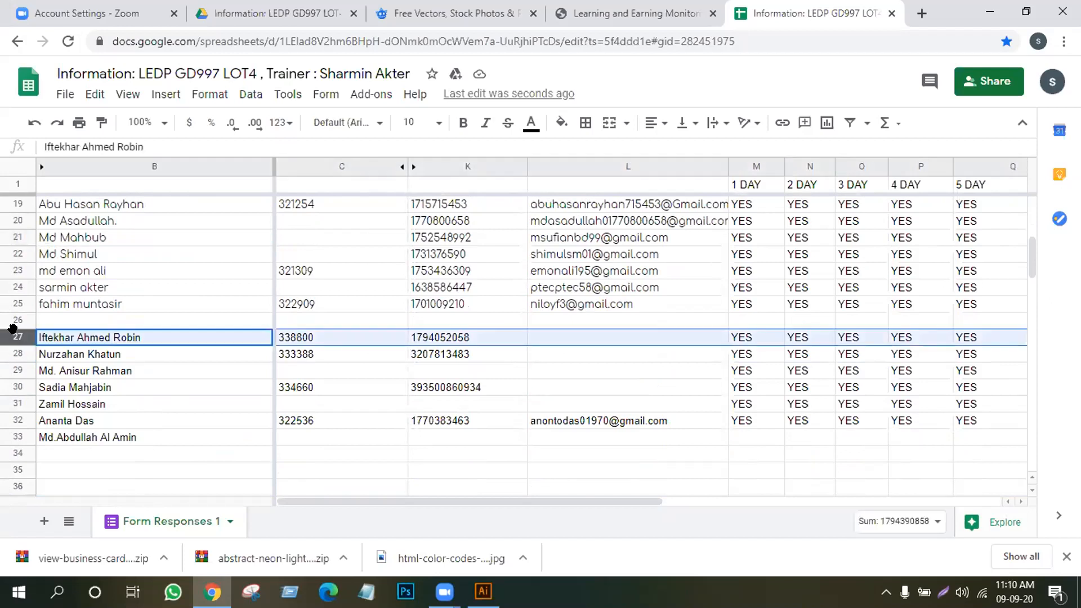
pyautogui.hotkey('ctrl', 'x')
pyautogui.click(10, 315)
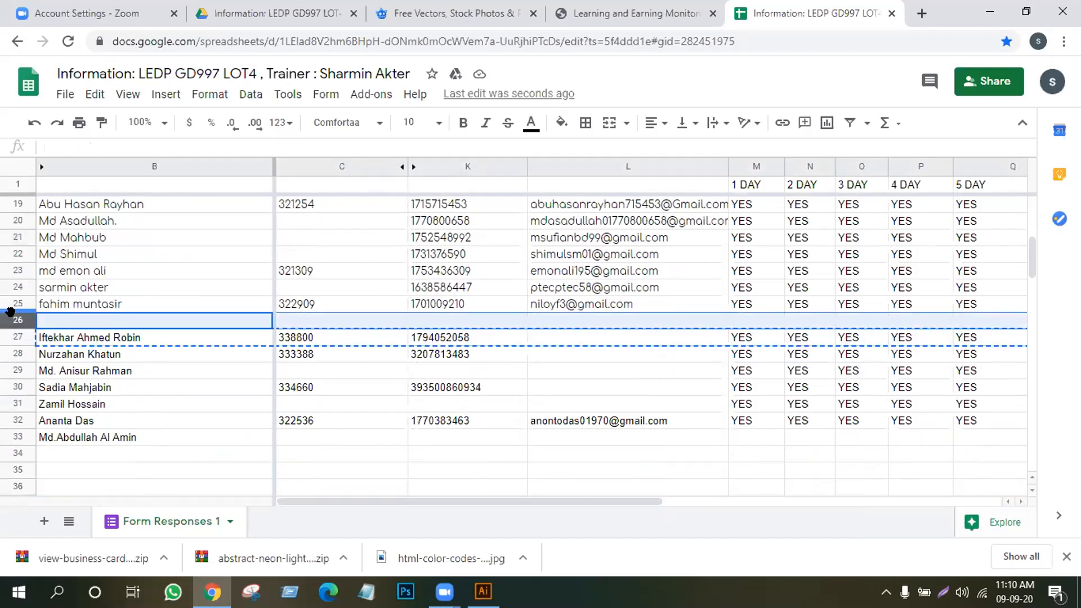
pyautogui.hotkey('ctrl', 'v')
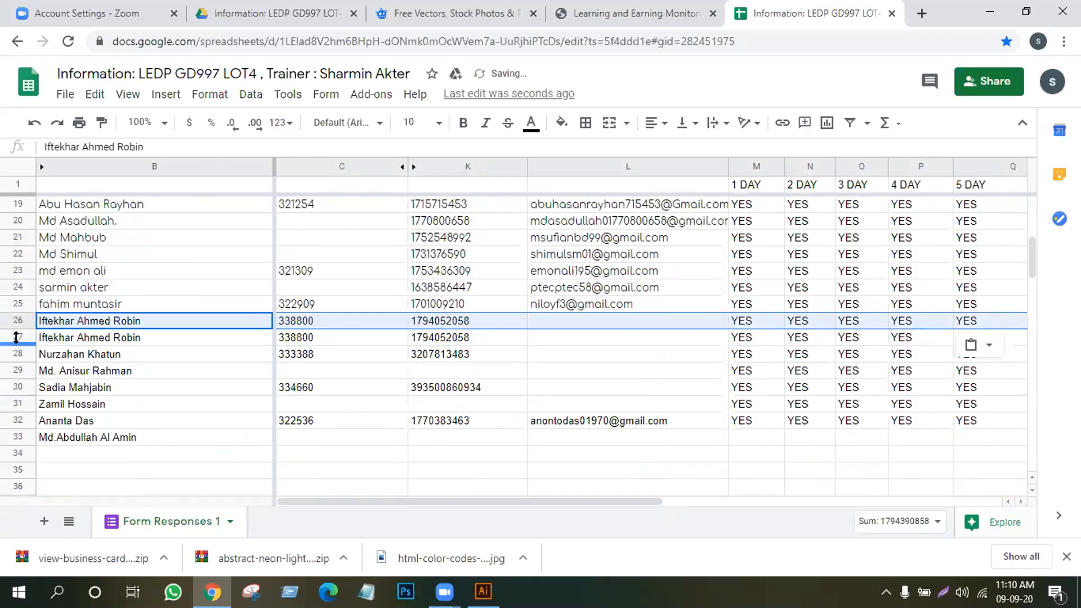
pyautogui.click(15, 336)
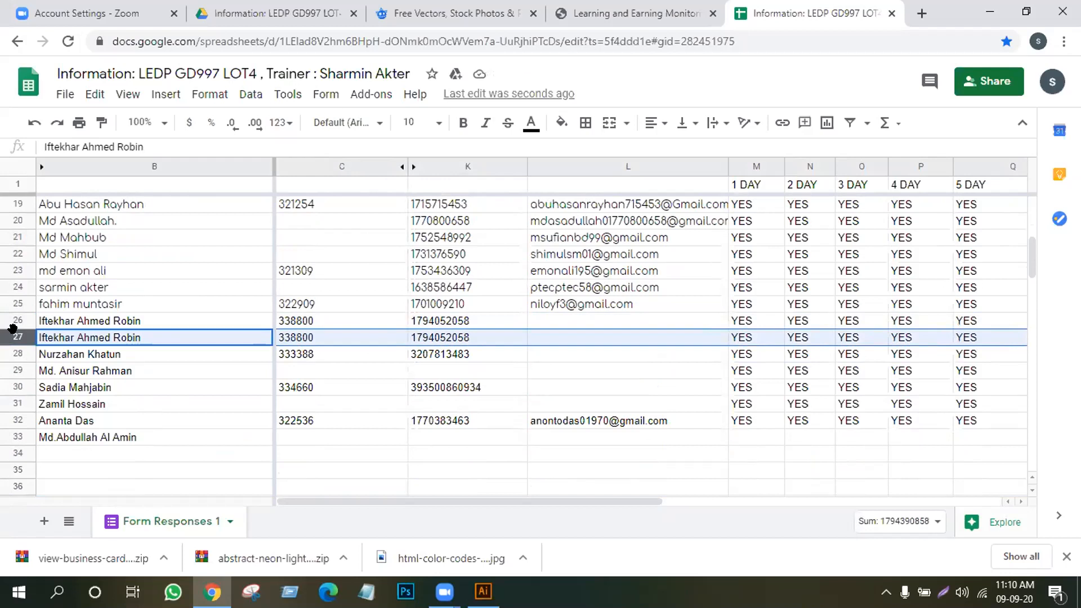
pyautogui.press('Delete')
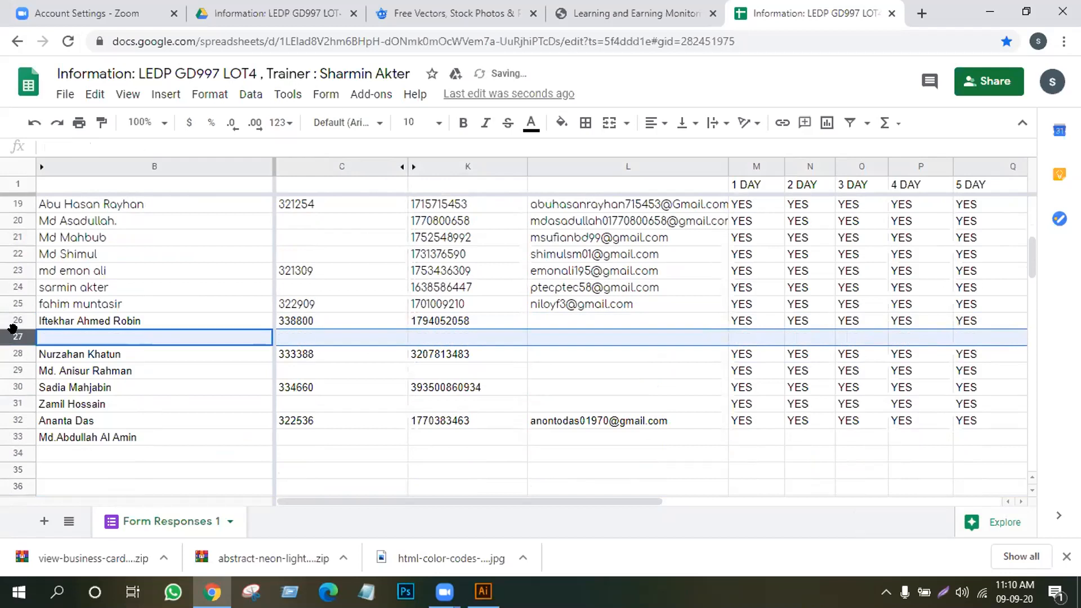
# Enter the new student's registration number in cell C33
pyautogui.click(231, 458)
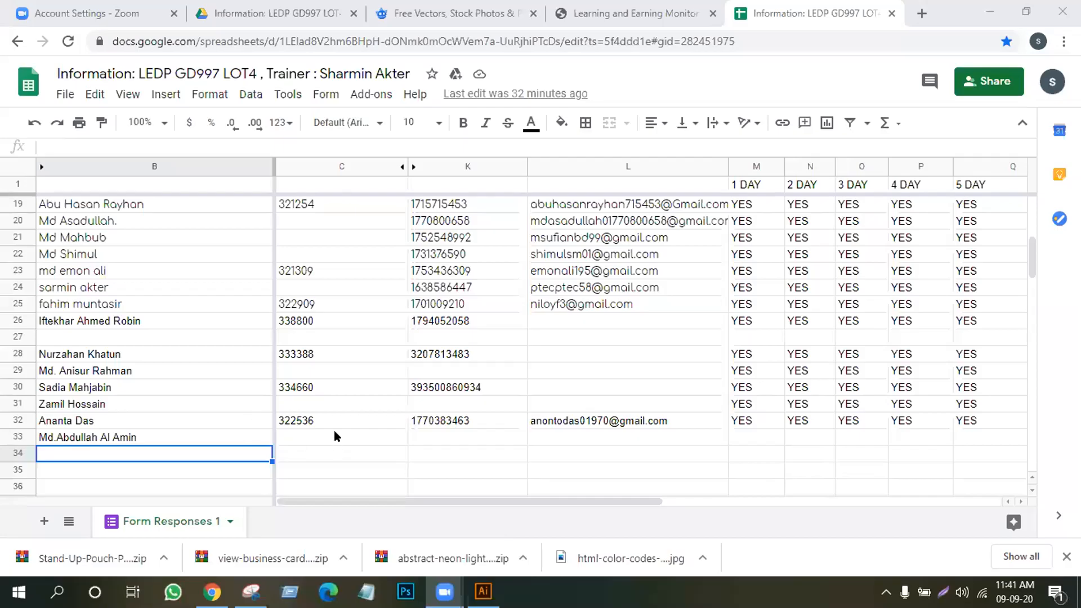
pyautogui.click(334, 432)
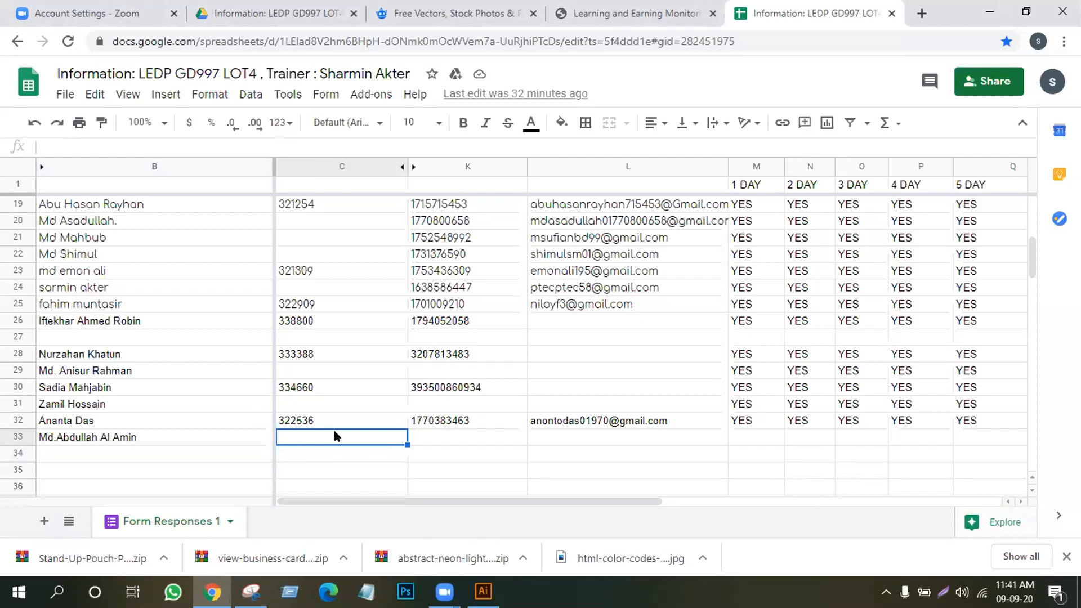
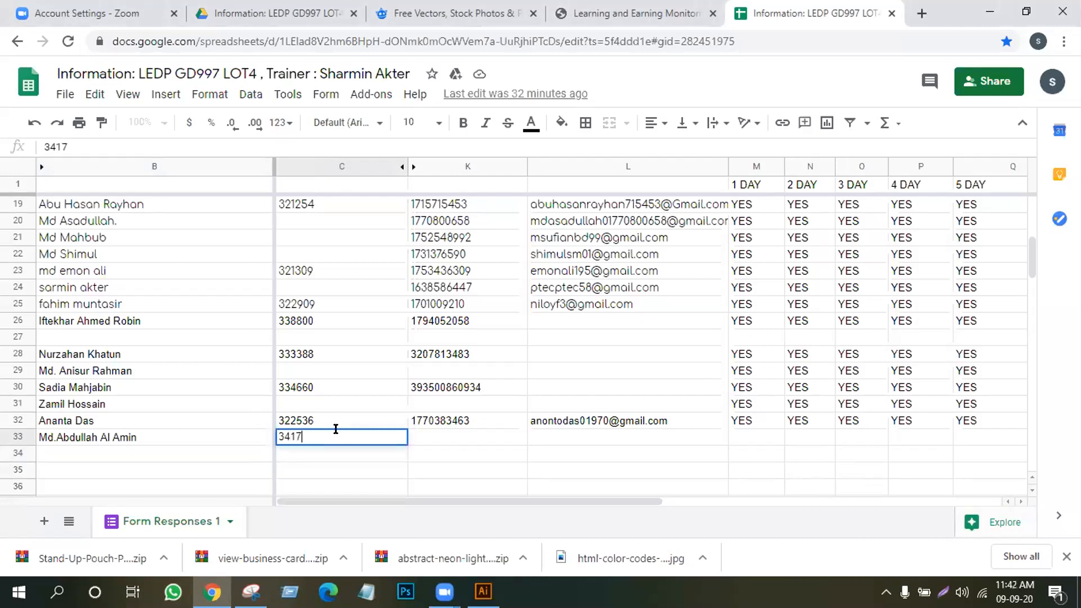
pyautogui.press('Return')
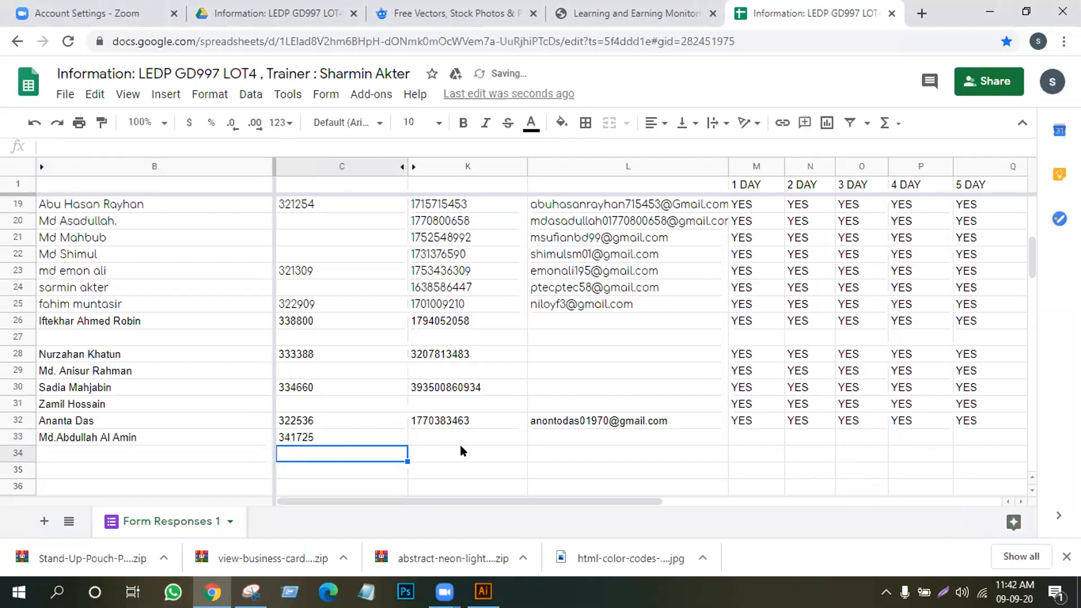
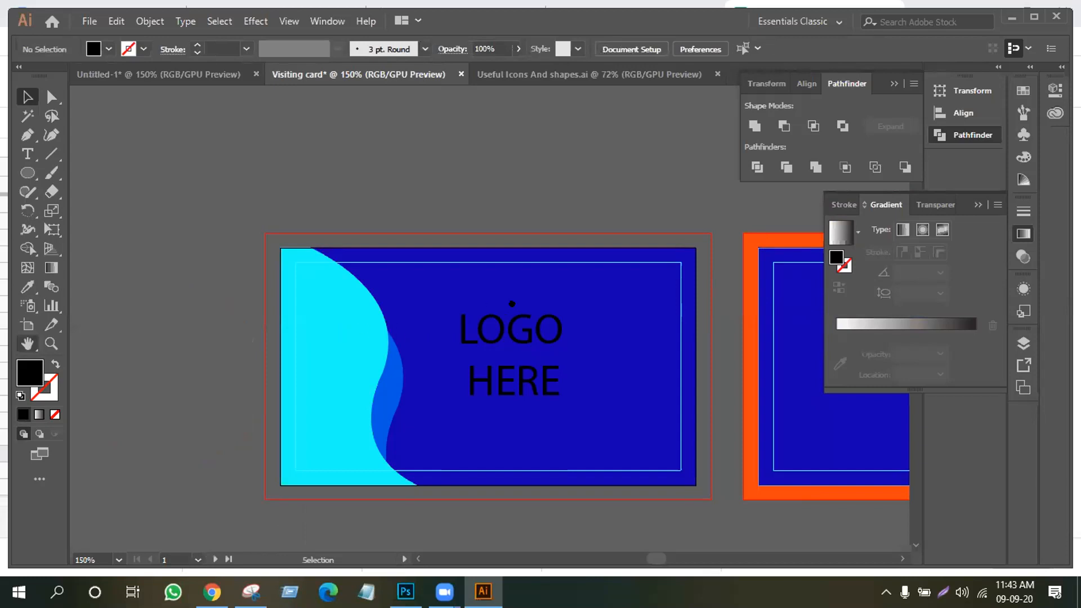
# Delete the orange frame around the right card with Shape Builder, leaving a plain blue card
pyautogui.moveTo(731, 312); pyautogui.dragTo(524, 304)
pyautogui.click(19, 93)
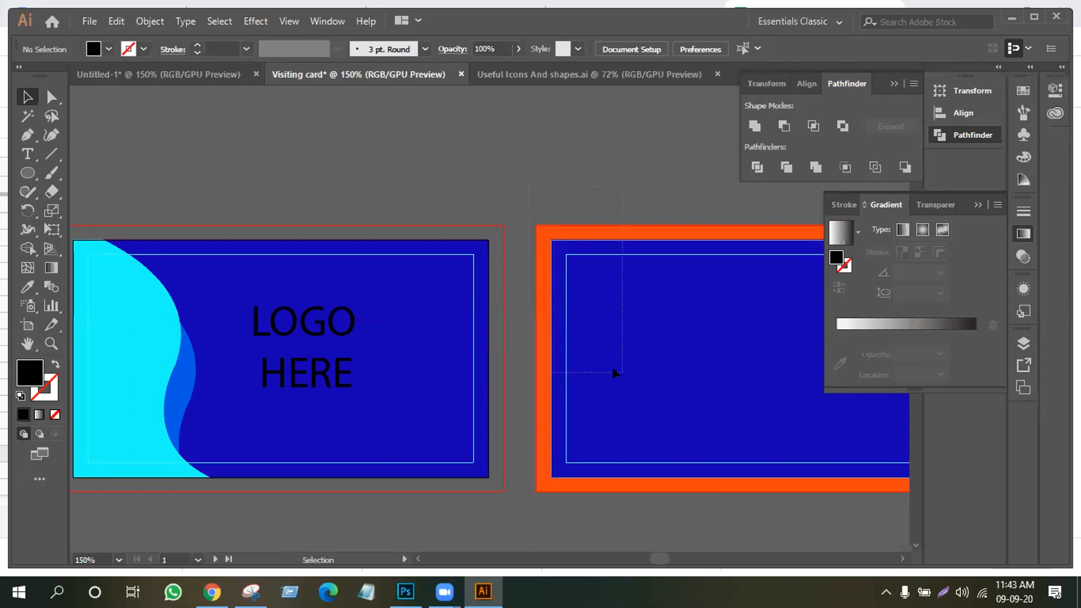
pyautogui.moveTo(528, 186); pyautogui.dragTo(622, 373)
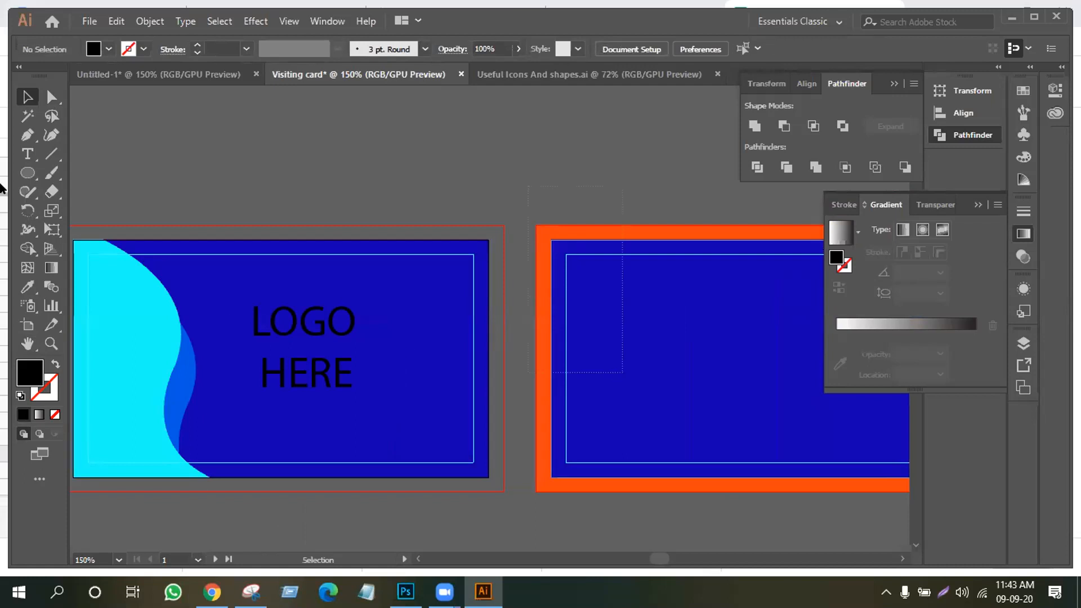
pyautogui.click(29, 245)
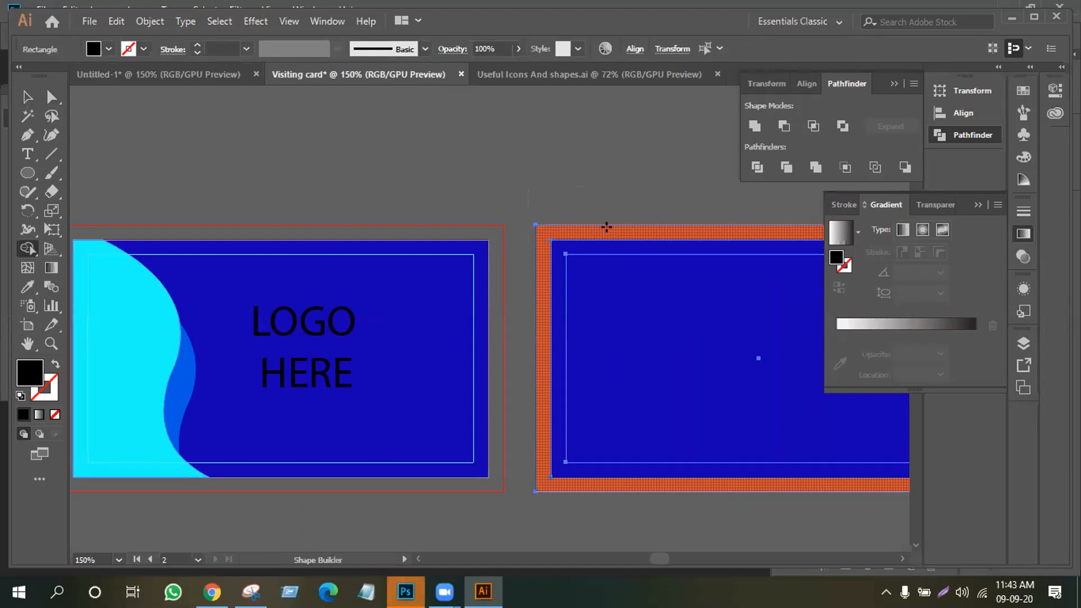
pyautogui.keyDown('alt'); pyautogui.click(605, 227); pyautogui.keyUp('alt')
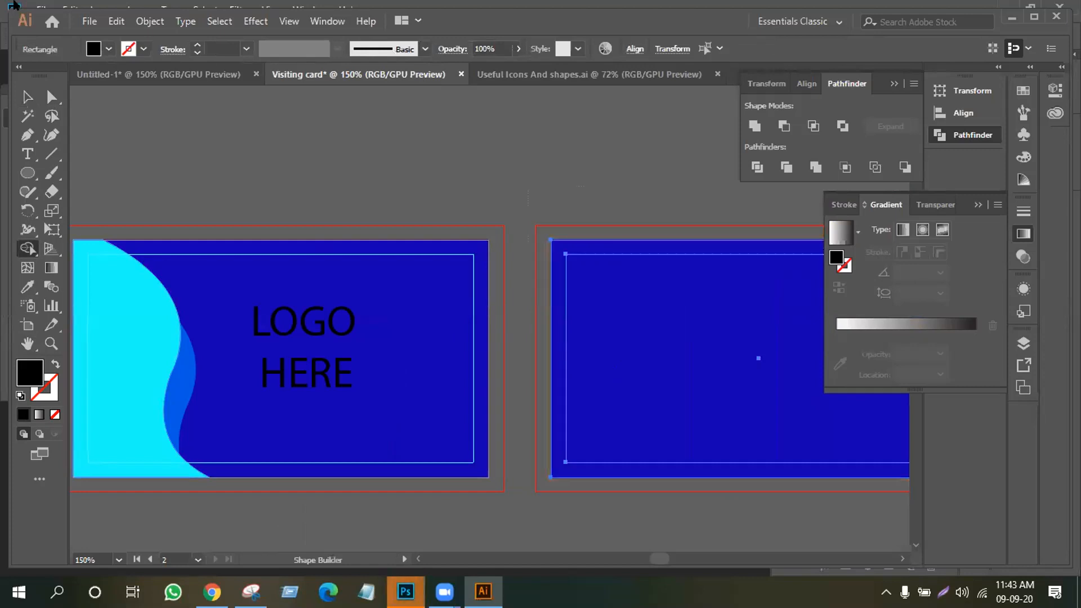
pyautogui.click(25, 97)
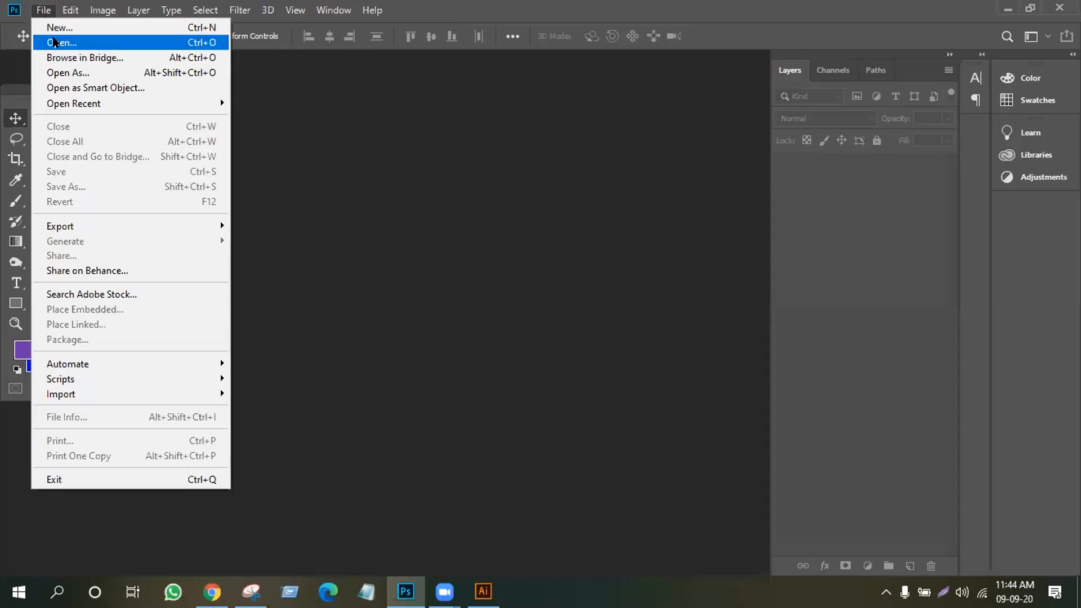
# Try opening the business-card mockup zip from Downloads, dismiss the error, and minimize Photoshop and Illustrator
pyautogui.click(55, 42)
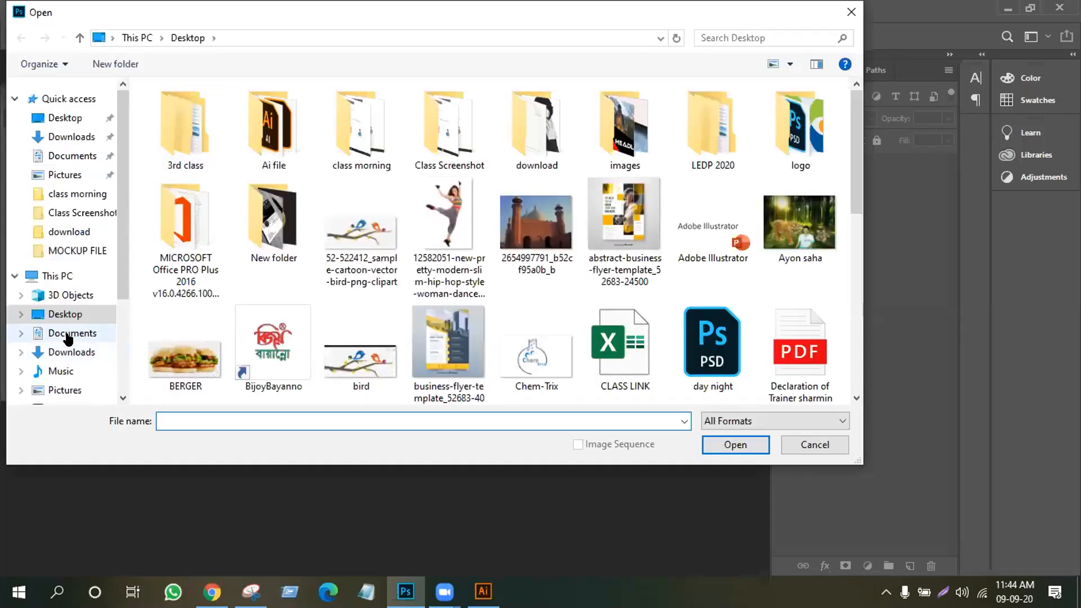
pyautogui.click(62, 351)
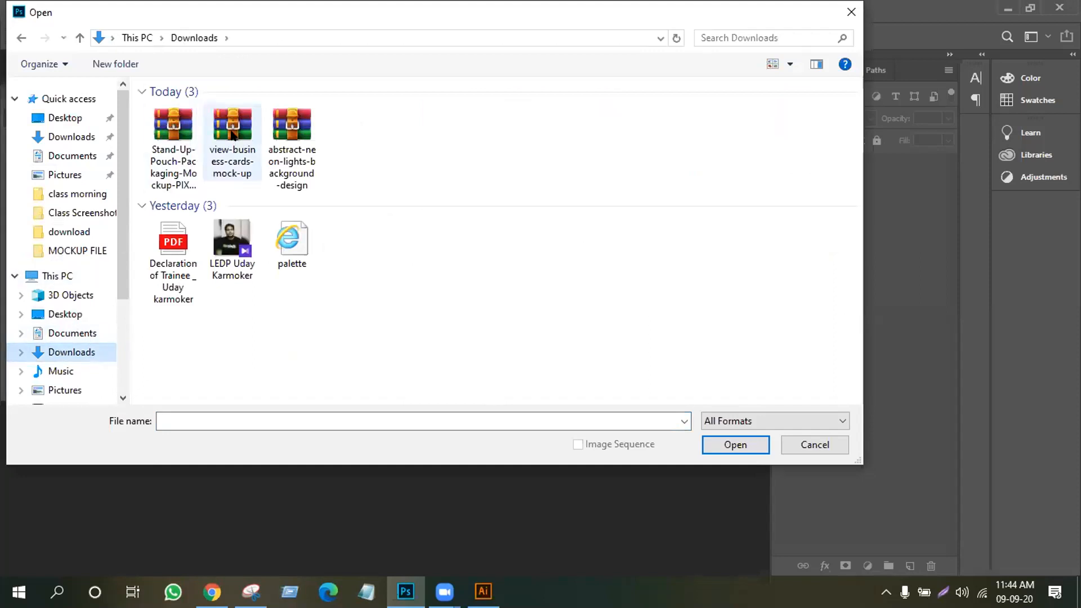
pyautogui.doubleClick(231, 133)
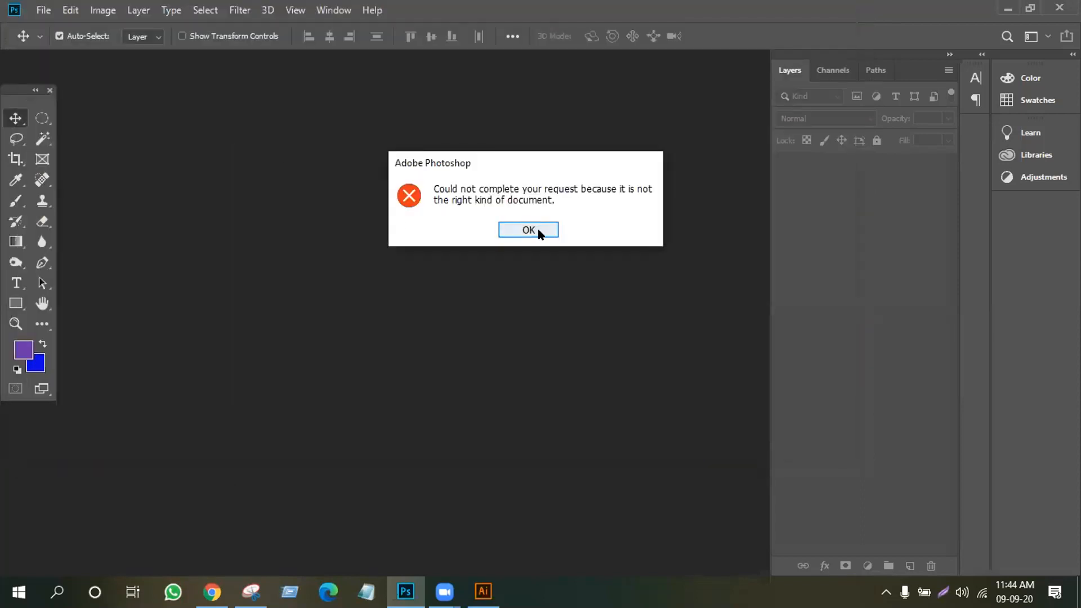
pyautogui.click(509, 230)
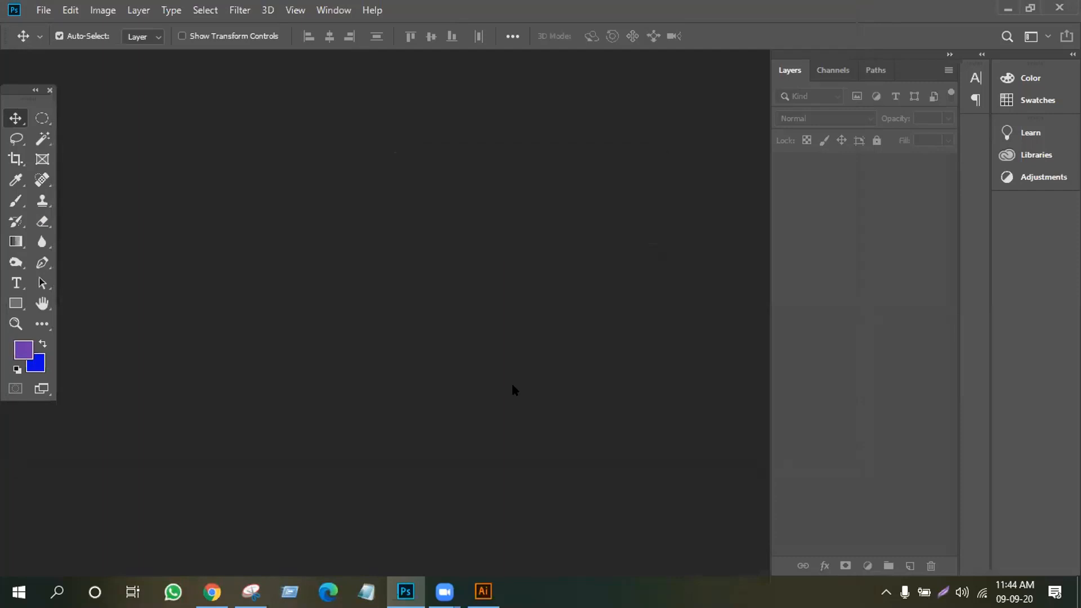
pyautogui.click(1006, 5)
pyautogui.click(1013, 13)
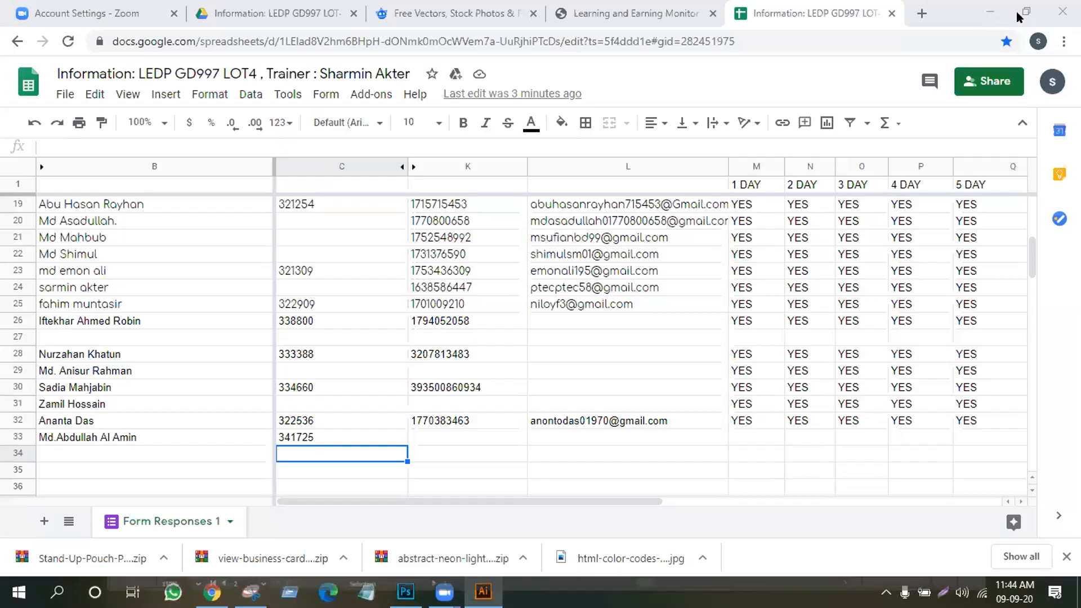
# Open the Downloads folder from This PC in a maximized File Explorer window
pyautogui.click(975, 19)
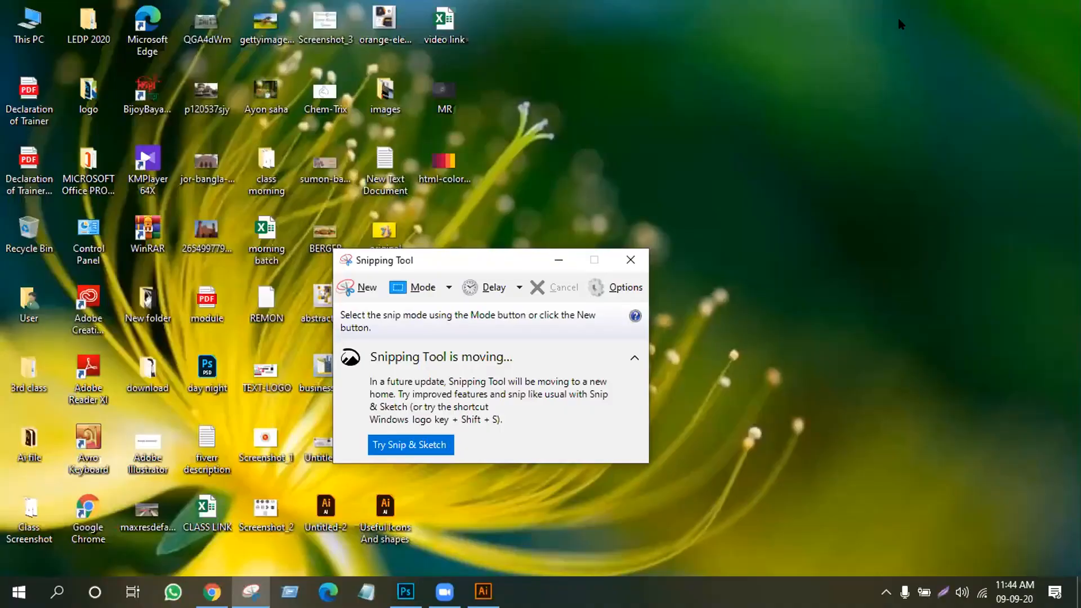
pyautogui.click(630, 259)
pyautogui.doubleClick(22, 22)
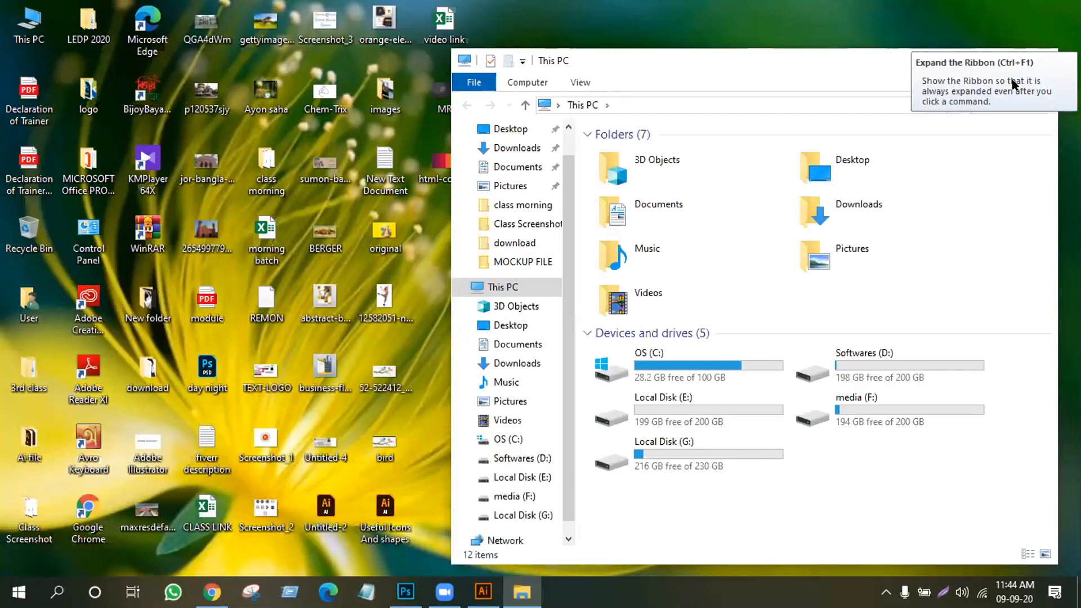
pyautogui.click(1004, 62)
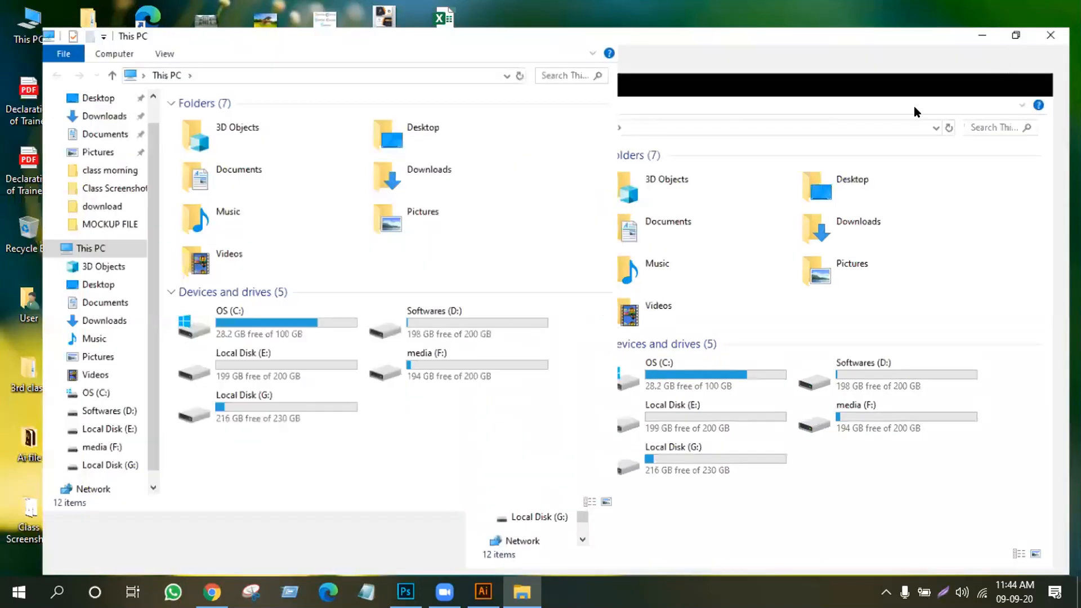
pyautogui.click(793, 112)
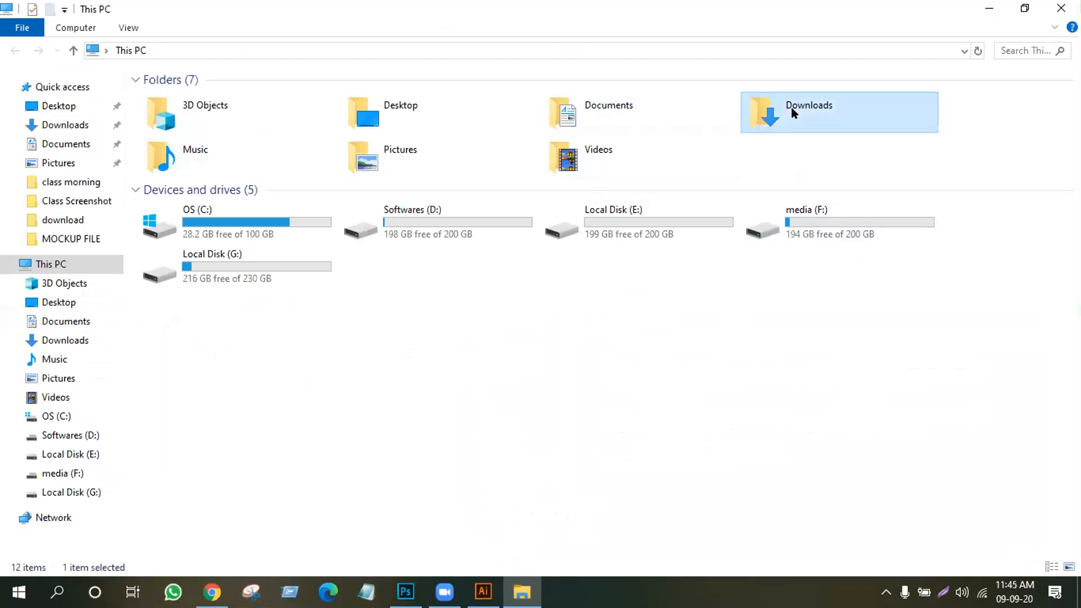
pyautogui.doubleClick(792, 113)
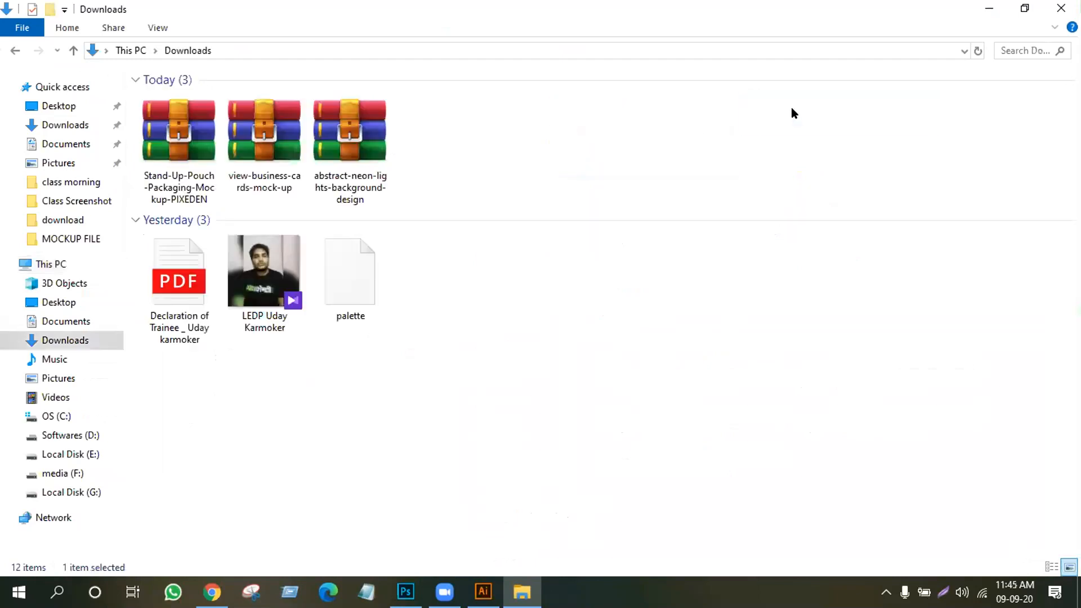
# Extract the view-business-cards-mock-up archive into Downloads, refresh, and select 4151350.psd
pyautogui.click(253, 138)
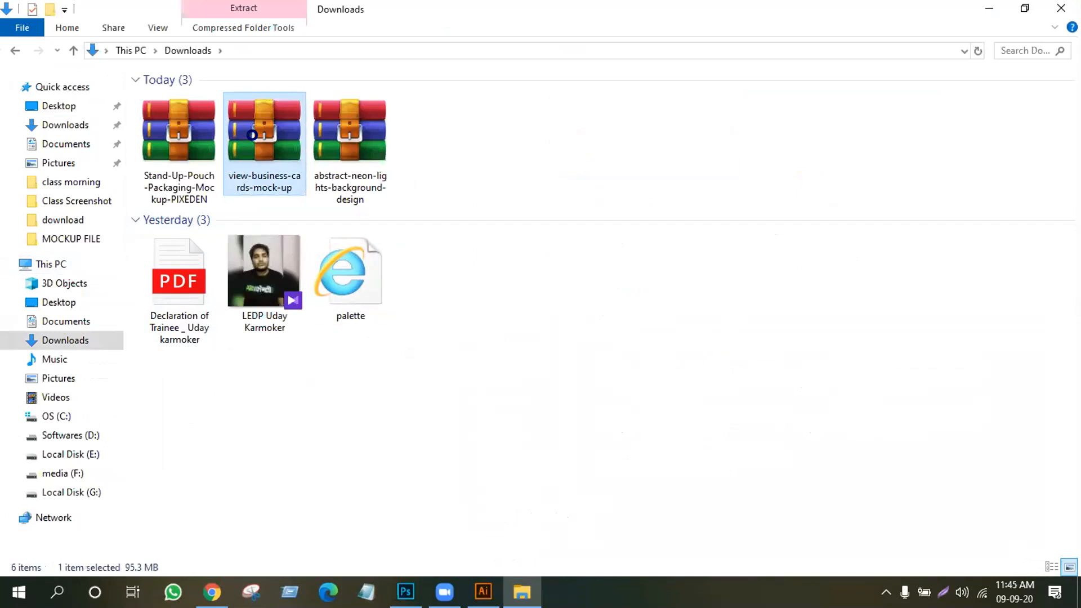
pyautogui.rightClick(253, 135)
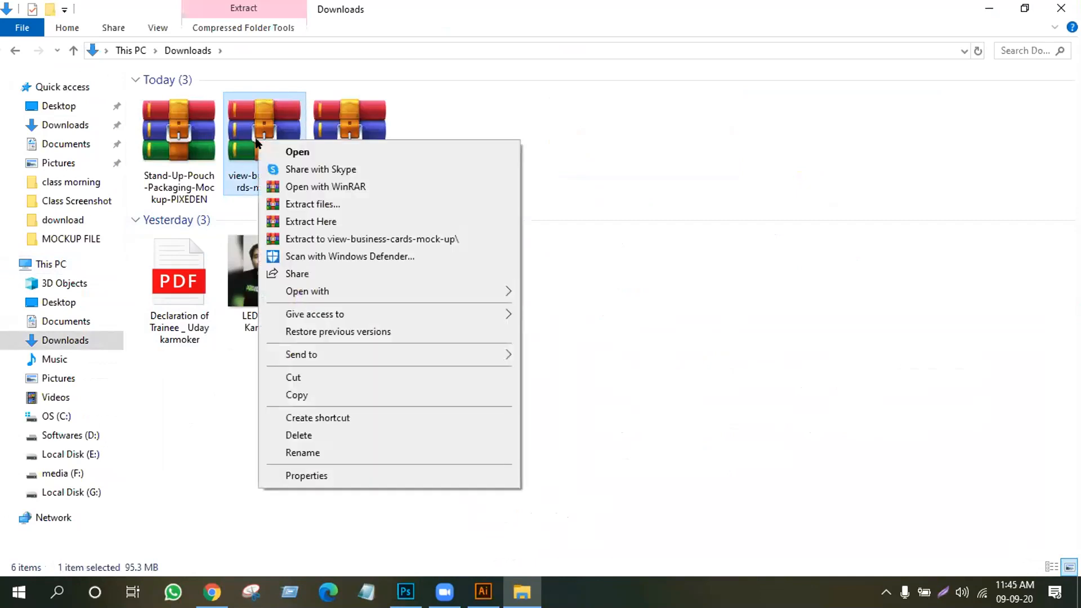
pyautogui.click(331, 220)
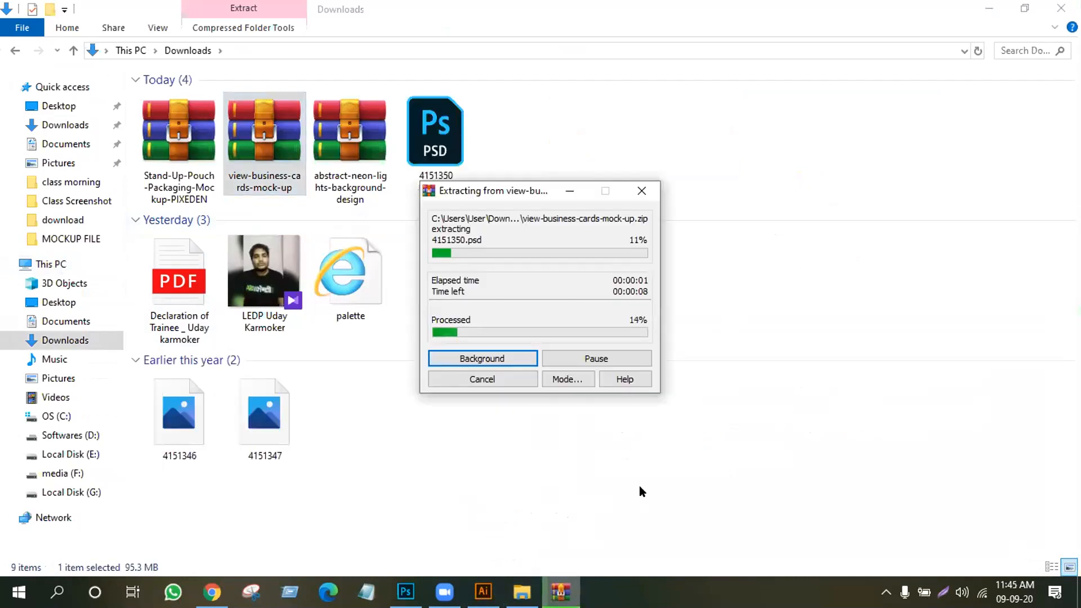
pyautogui.rightClick(742, 196)
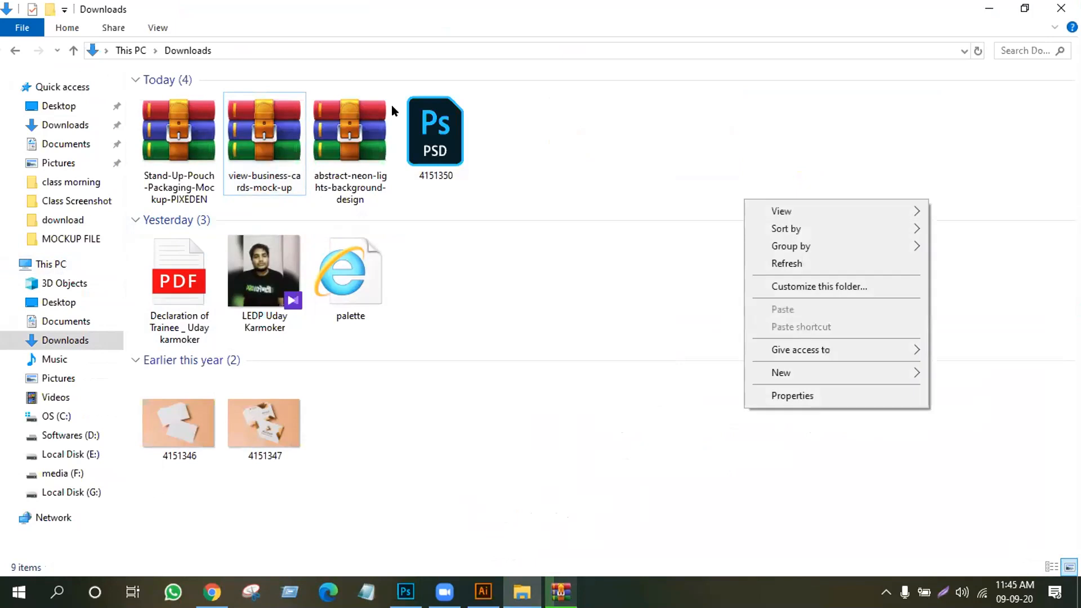
pyautogui.click(795, 263)
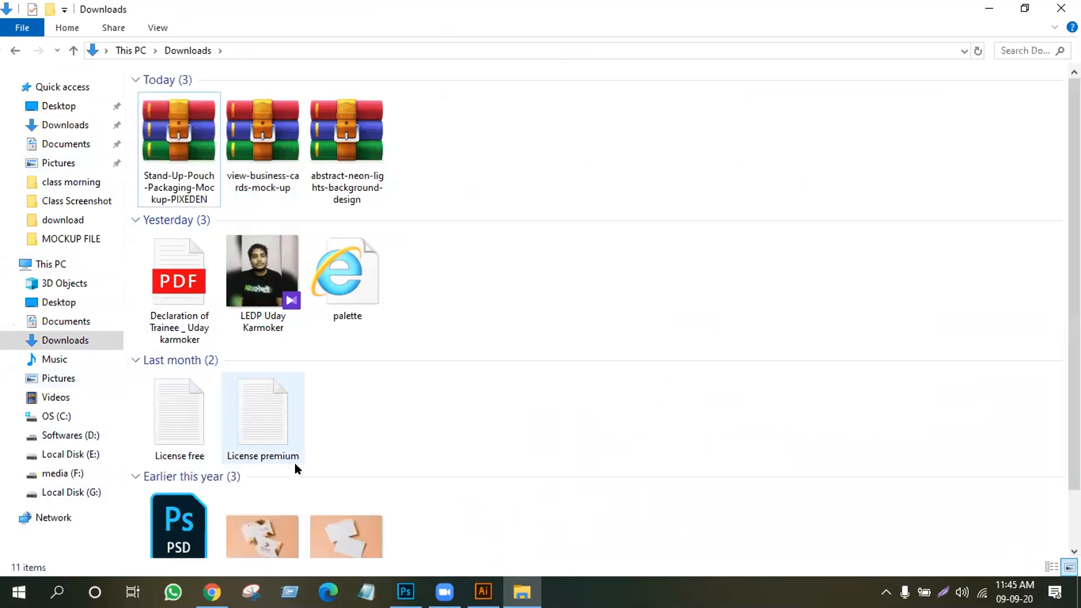
pyautogui.scroll(-1, 305, 476)
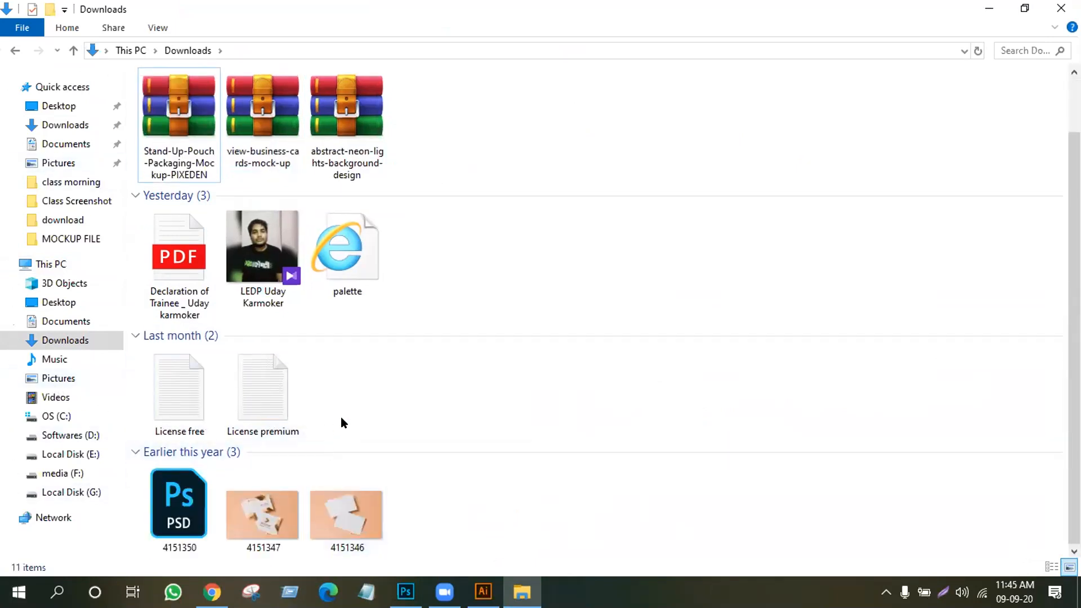
pyautogui.click(168, 500)
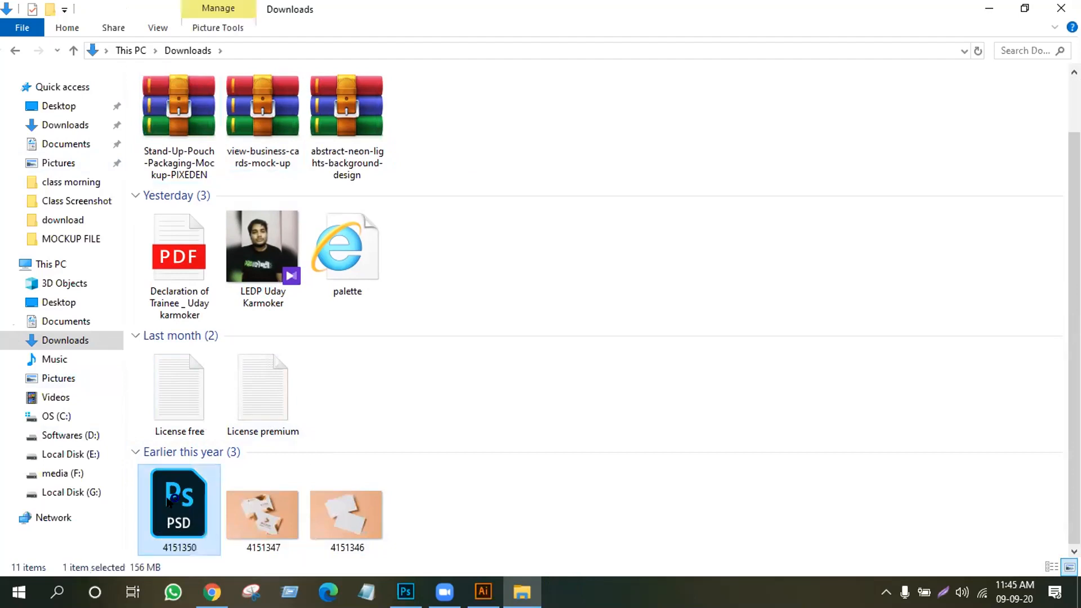
# Open 4151350.psd in Photoshop and expand the Edition, Up Card, Repetitions and Down Card groups
pyautogui.doubleClick(167, 498)
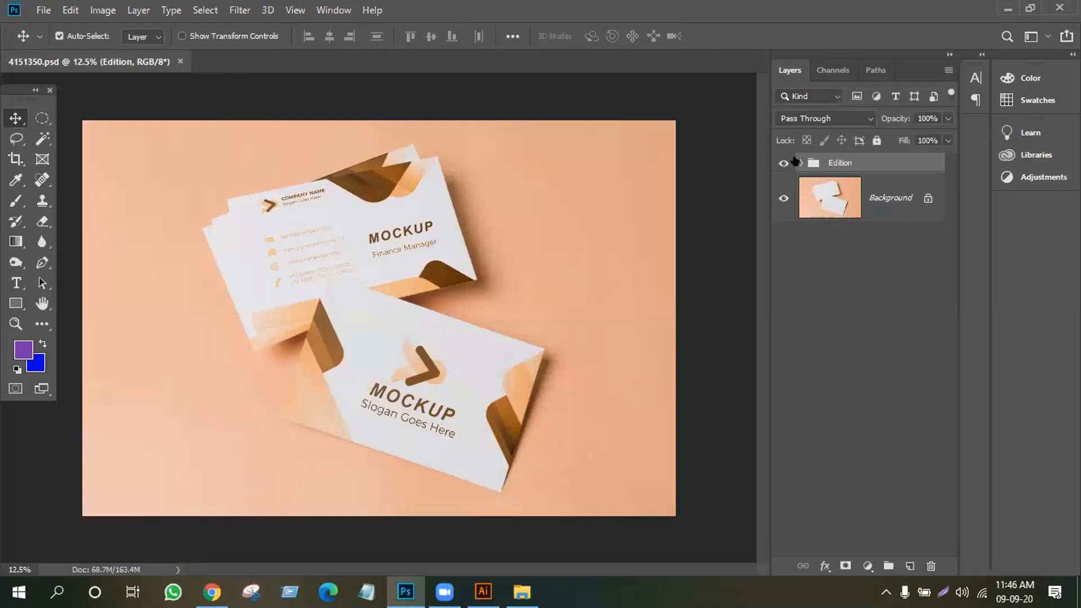
pyautogui.click(796, 162)
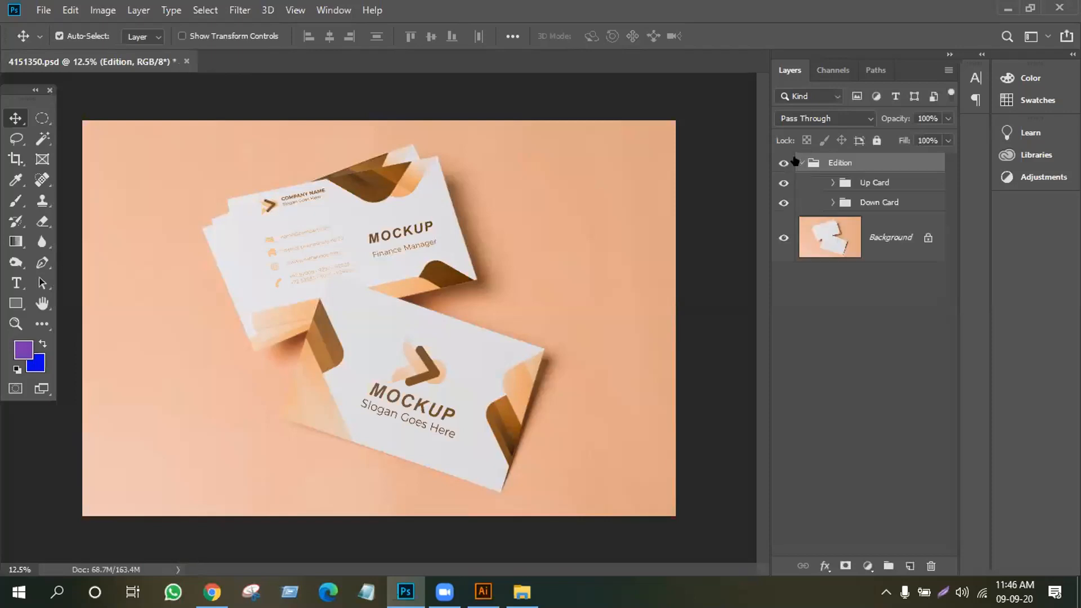
pyautogui.click(831, 182)
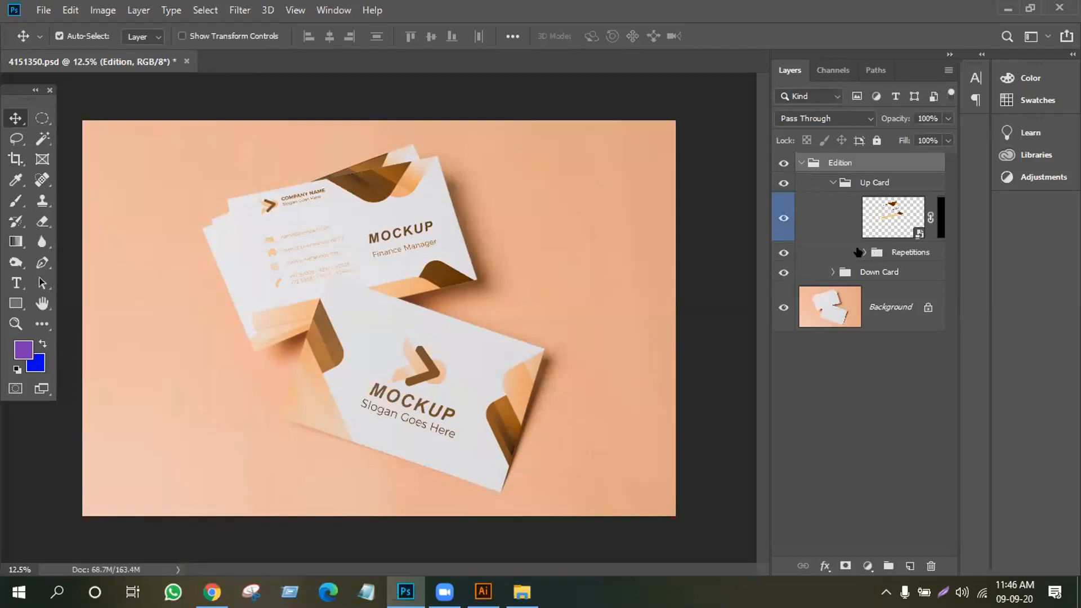
pyautogui.click(858, 252)
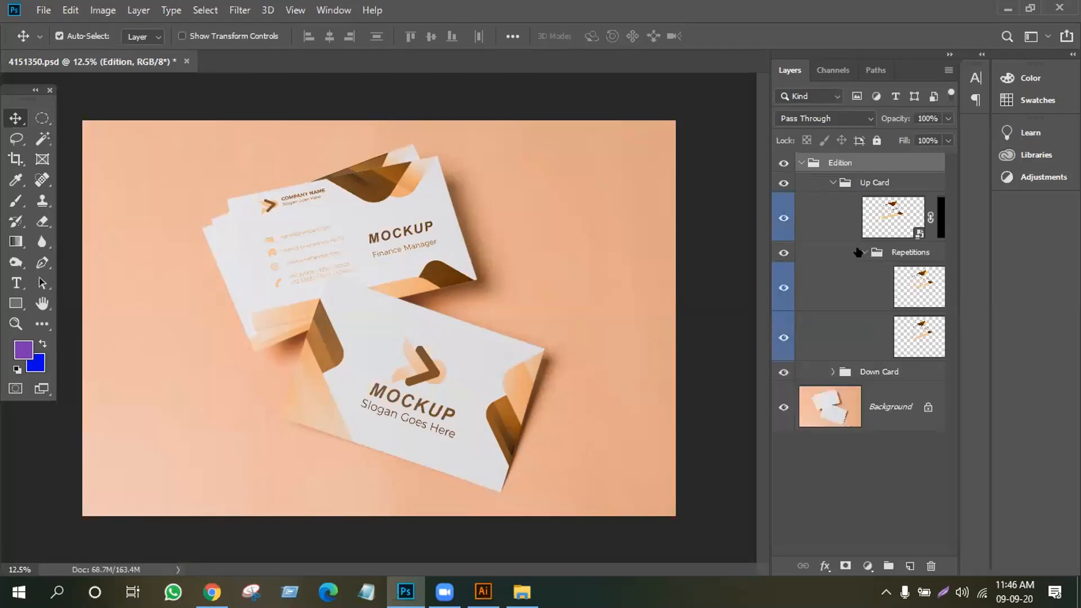
pyautogui.click(833, 373)
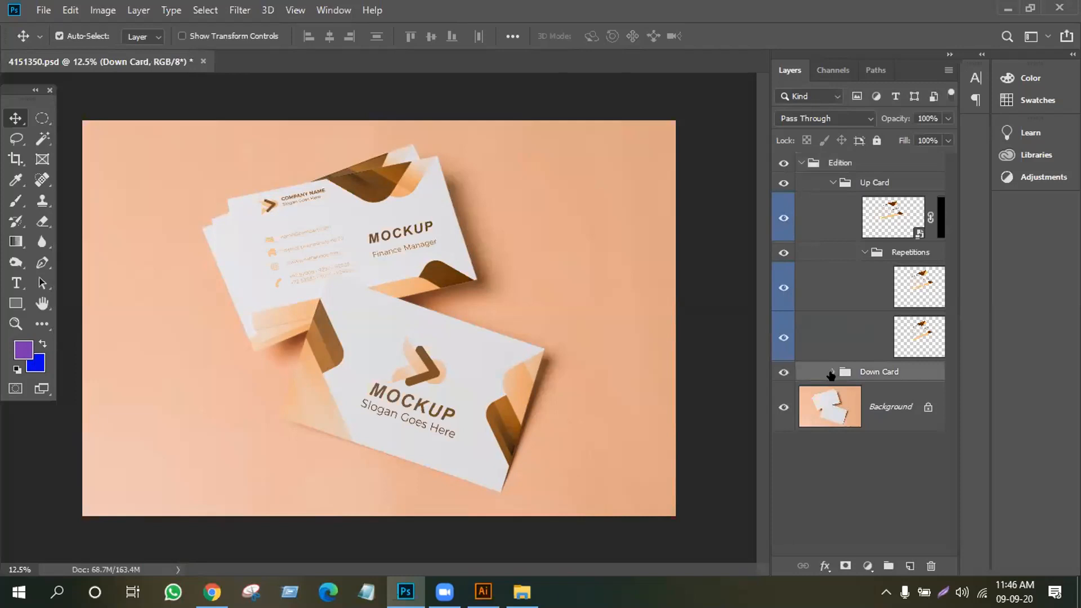
pyautogui.click(831, 371)
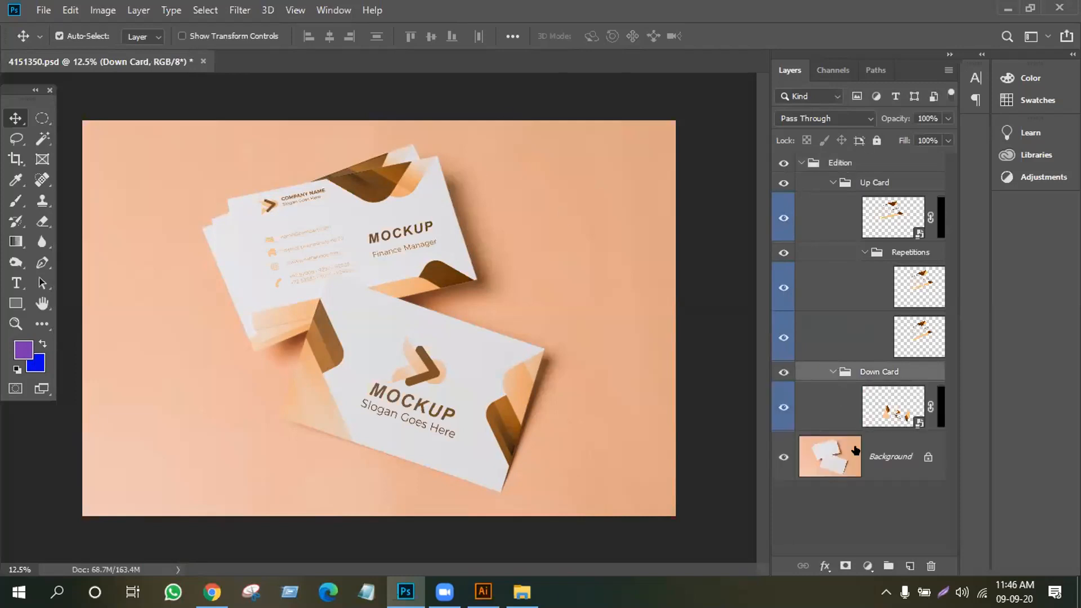
# Collapse the Down Card, Repetitions, Up Card and Edition groups and clear the selection
pyautogui.click(832, 371)
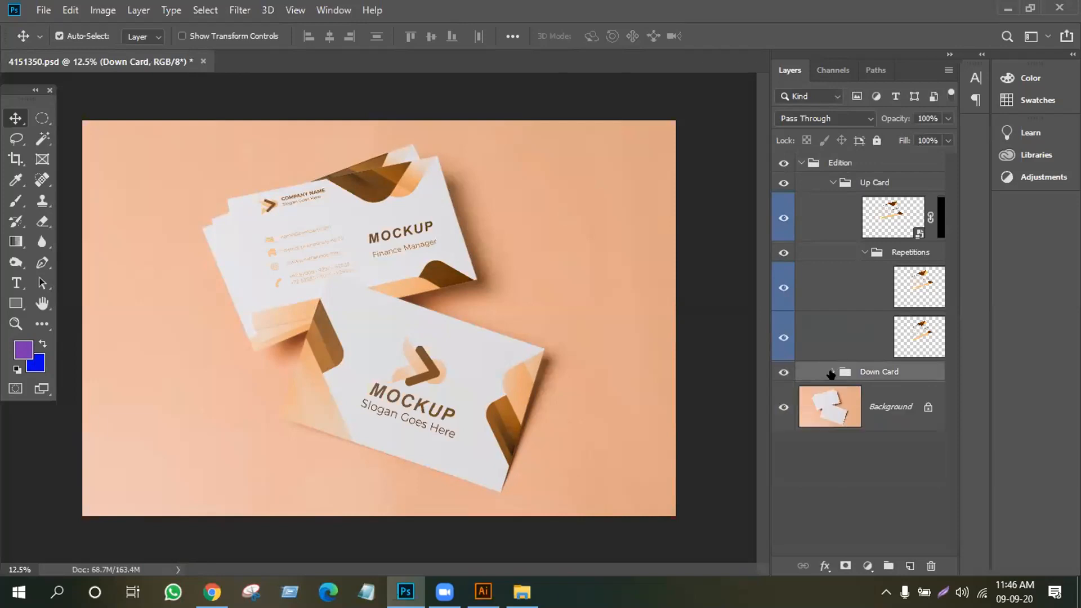
pyautogui.click(853, 250)
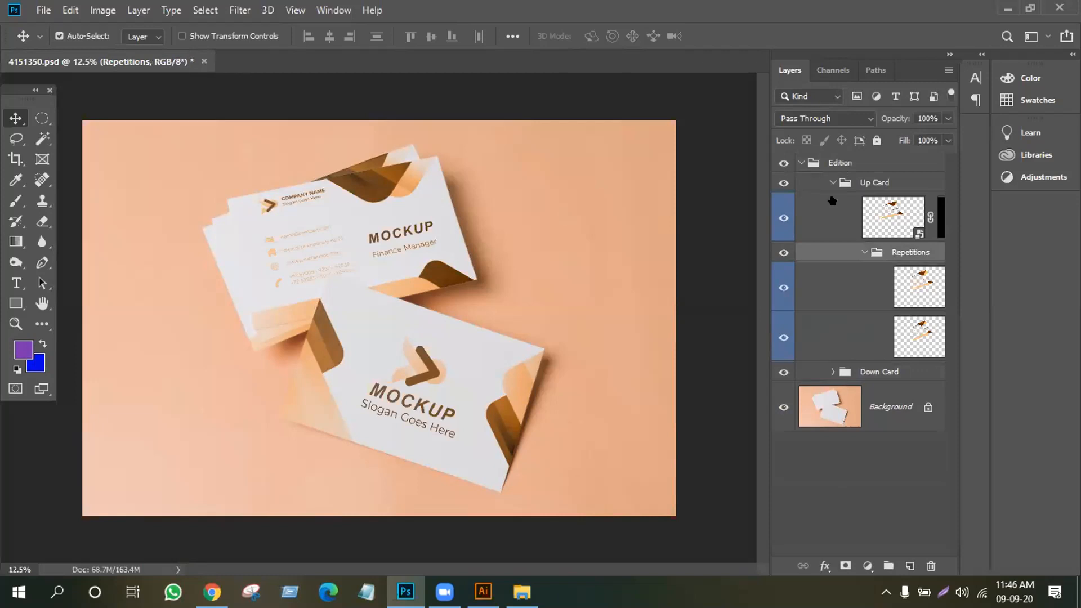
pyautogui.click(860, 252)
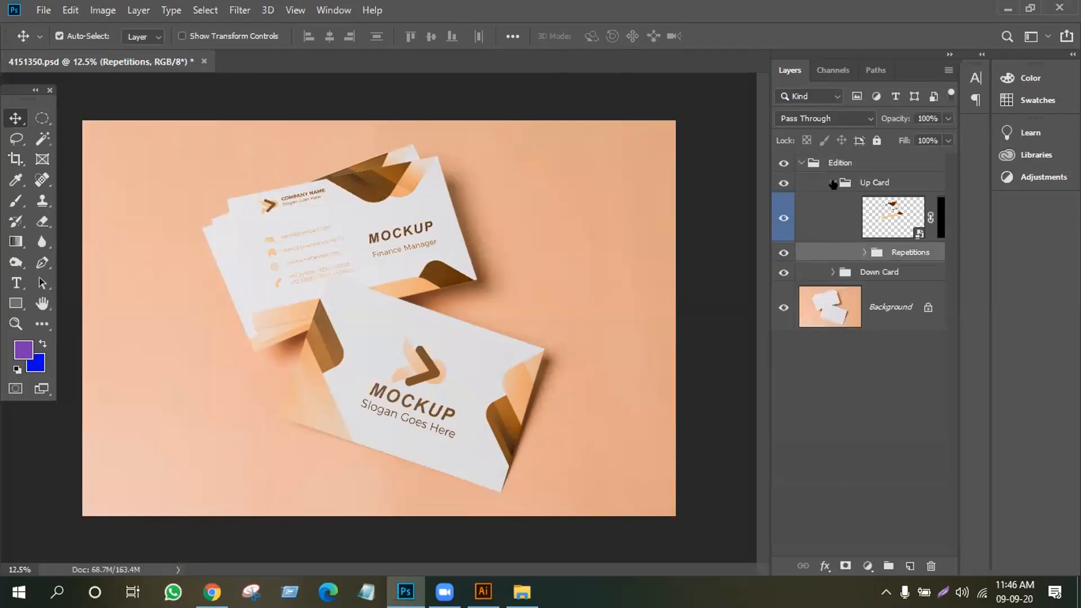
pyautogui.click(831, 182)
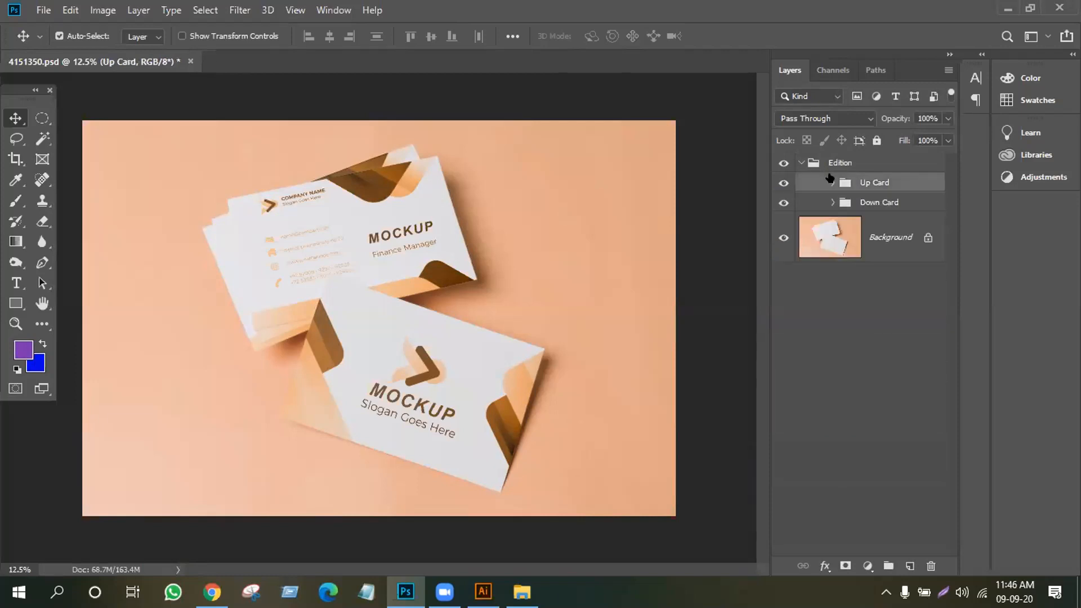
pyautogui.click(795, 163)
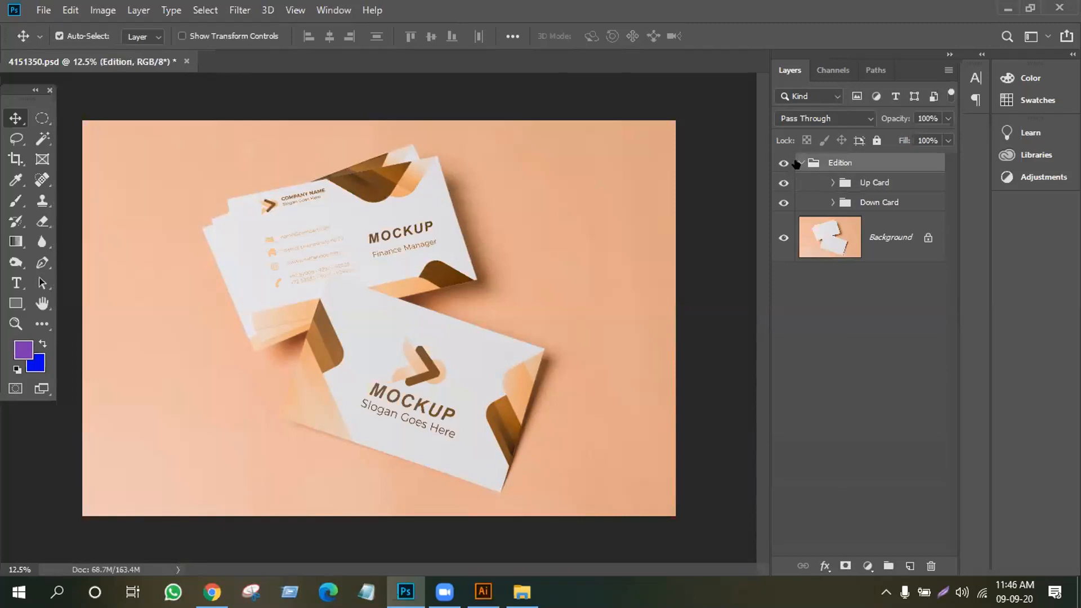
pyautogui.click(800, 163)
pyautogui.click(838, 322)
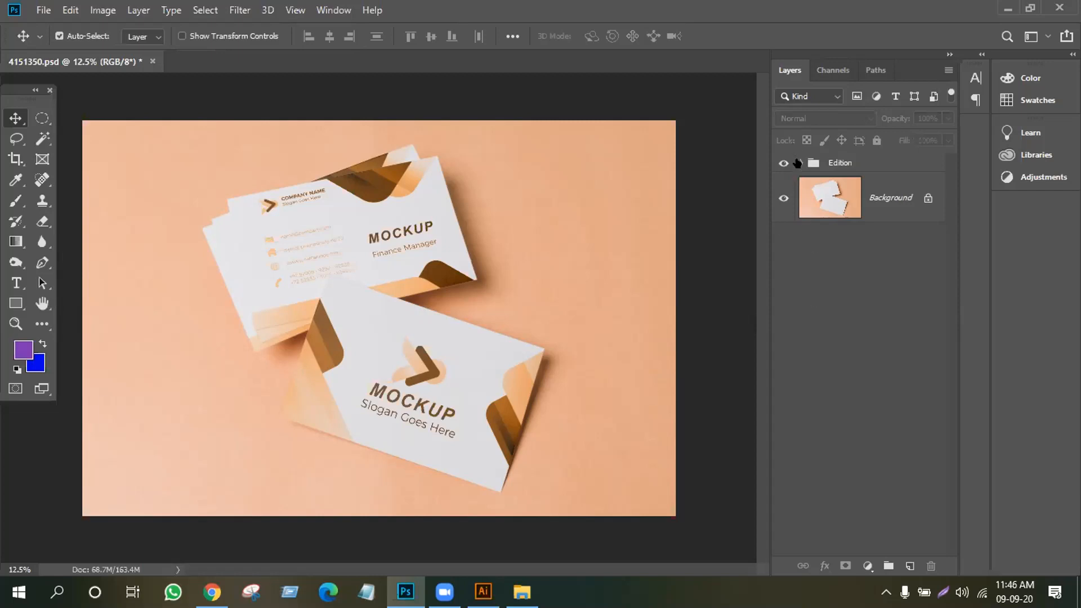
# Re-expand Edition, Up Card and Down Card to reveal their smart-object layers
pyautogui.click(798, 163)
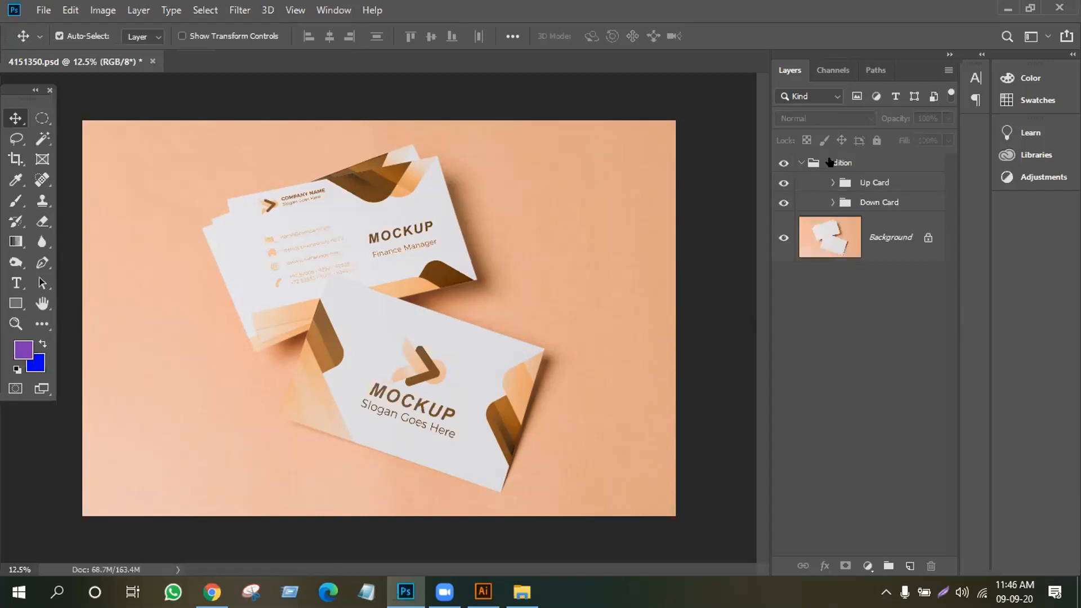
pyautogui.click(832, 183)
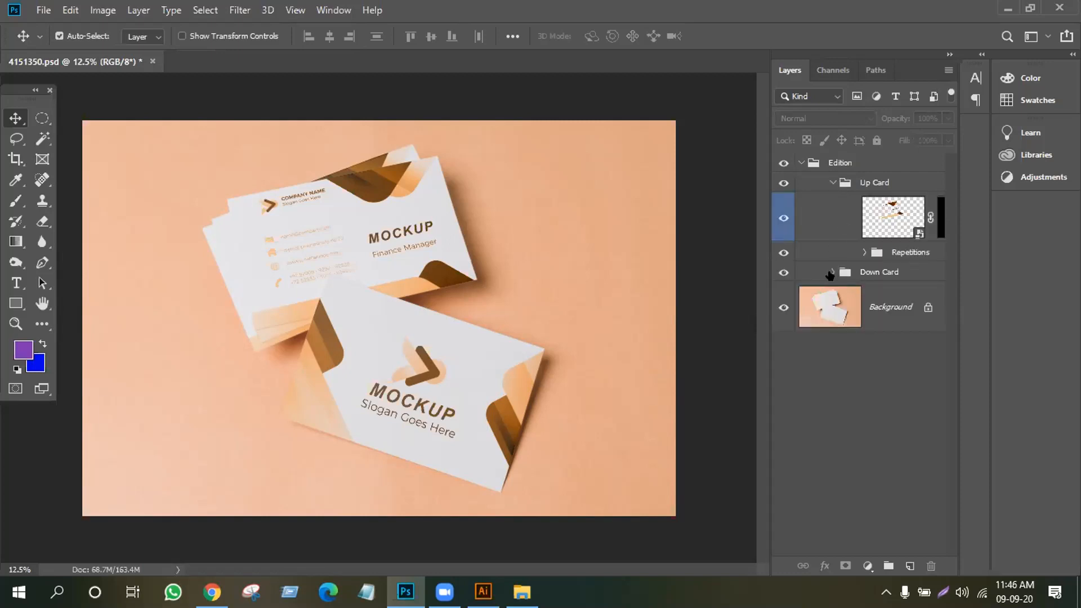
pyautogui.click(830, 272)
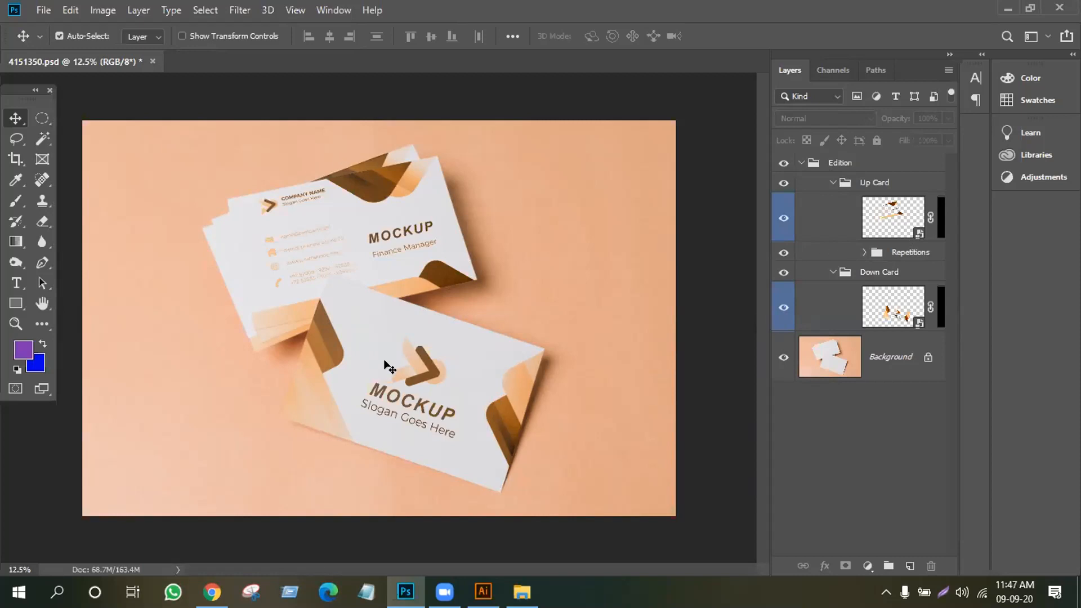
# In the top card's smart object, hide the placeholder and drag in the Illustrator LOGO HERE card
pyautogui.doubleClick(918, 235)
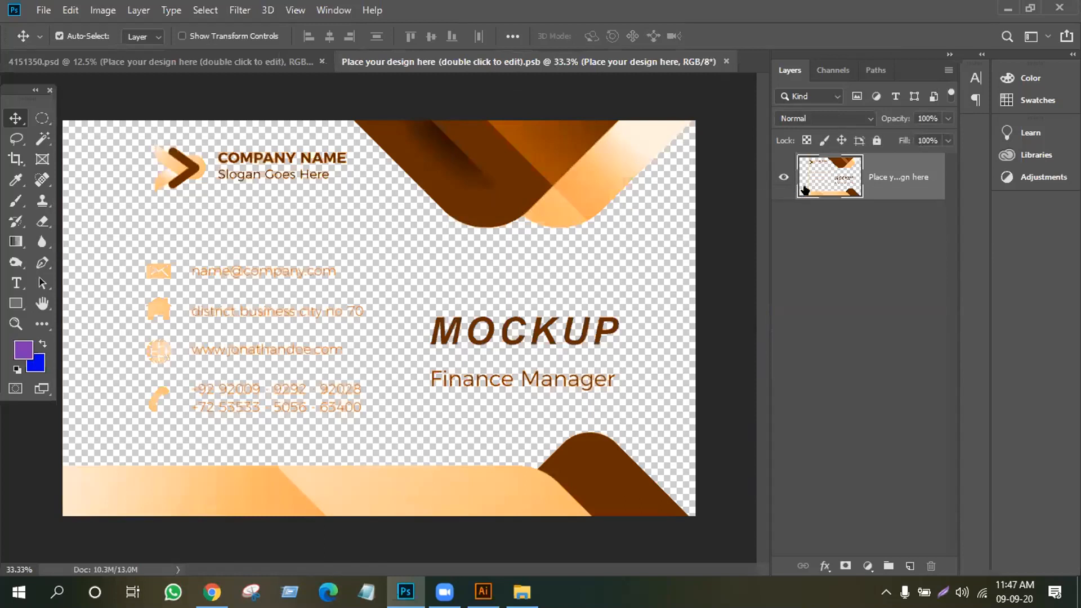
pyautogui.click(781, 176)
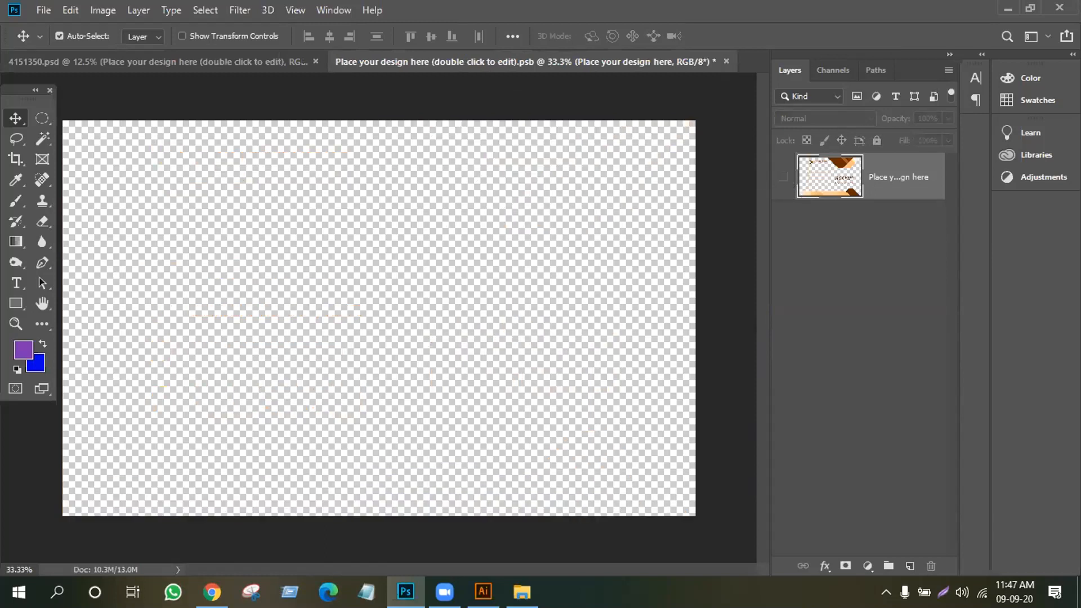
pyautogui.click(483, 591)
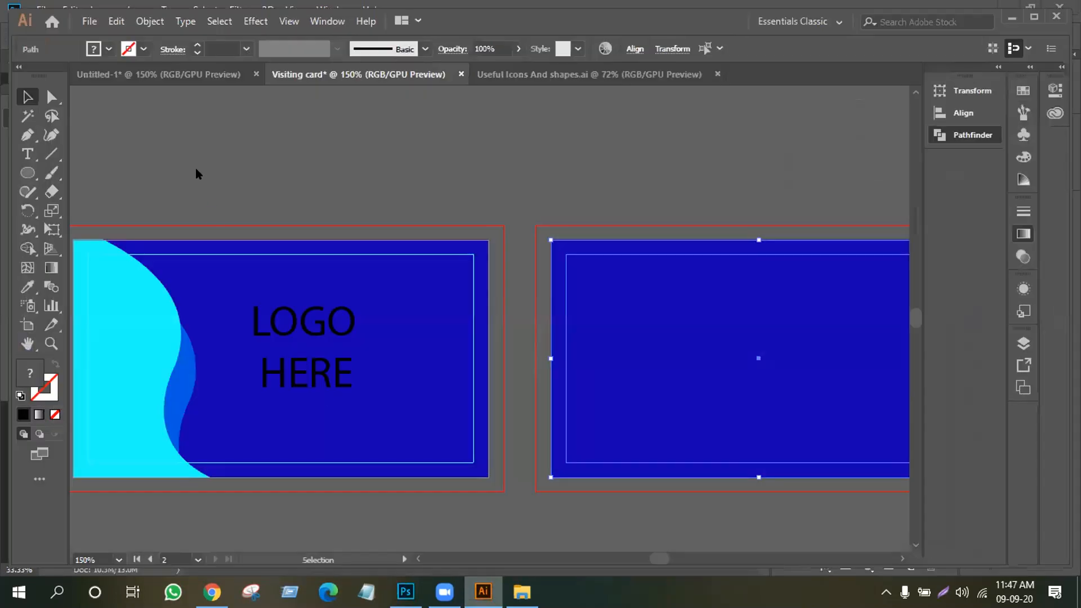
pyautogui.moveTo(133, 163); pyautogui.dragTo(423, 470)
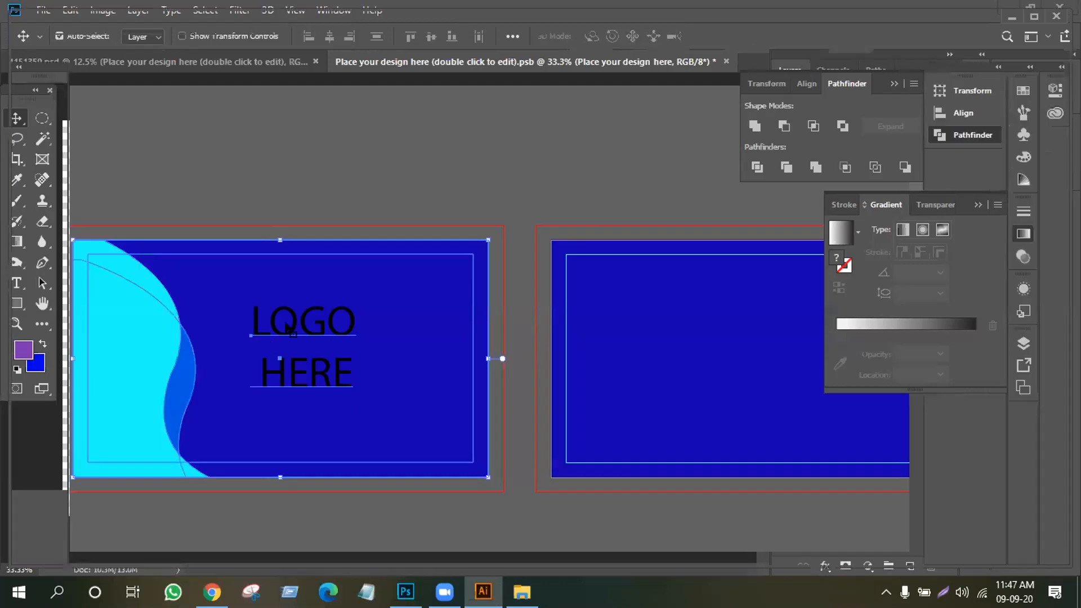
pyautogui.moveTo(268, 286); pyautogui.dragTo(322, 343)
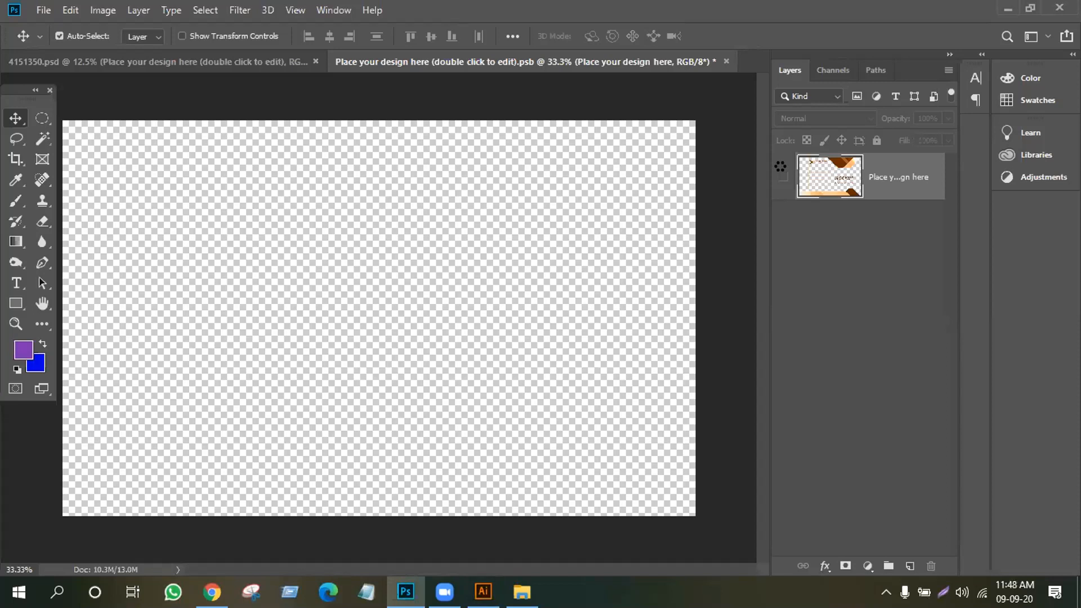
# Scale the placed LOGO HERE design to about 304% and position it on the canvas
pyautogui.hotkey('ctrl', 't')
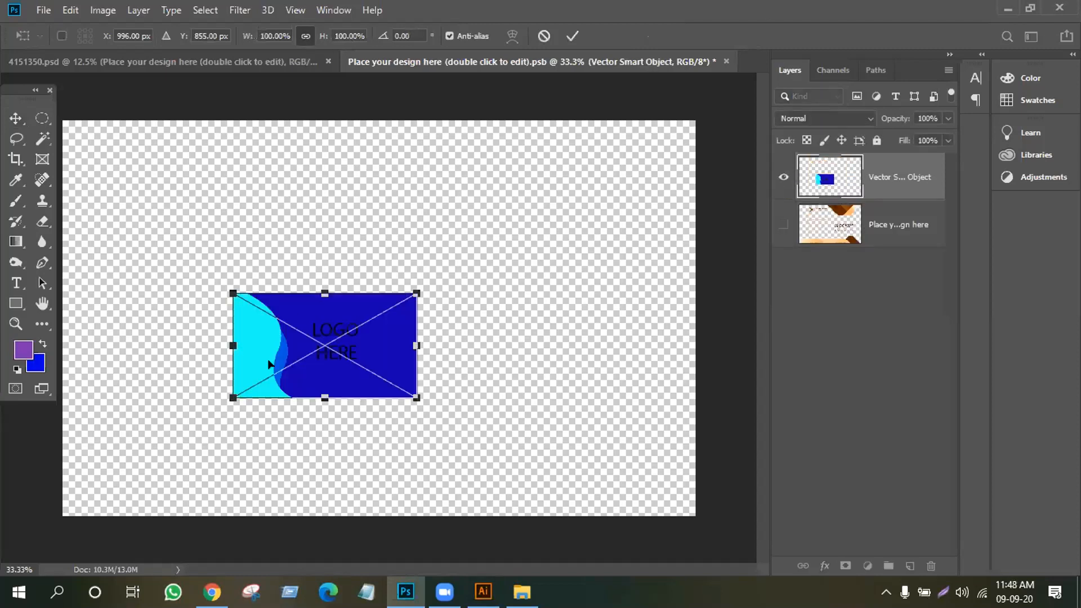
pyautogui.moveTo(326, 360); pyautogui.dragTo(415, 333)
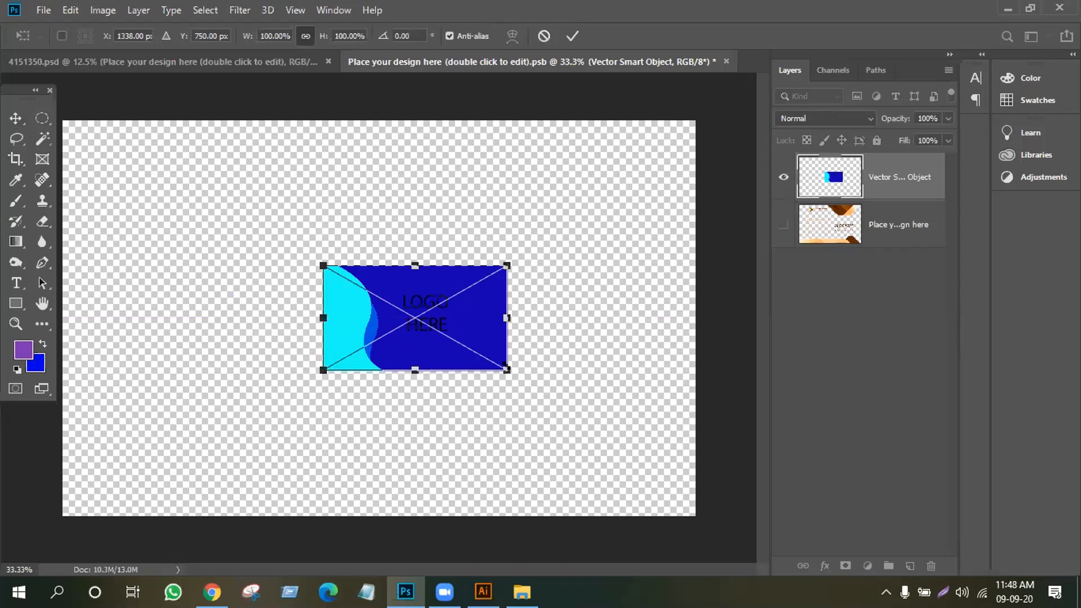
pyautogui.moveTo(506, 369); pyautogui.dragTo(741, 503)
pyautogui.moveTo(613, 354); pyautogui.dragTo(464, 287)
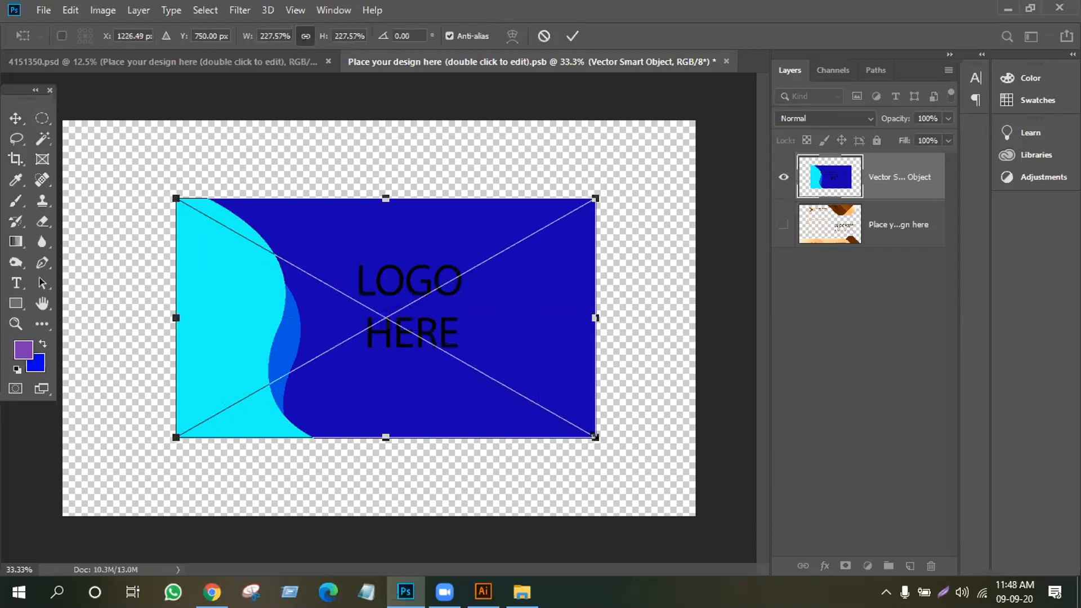
pyautogui.moveTo(594, 436); pyautogui.dragTo(712, 501)
pyautogui.moveTo(572, 409); pyautogui.dragTo(521, 374)
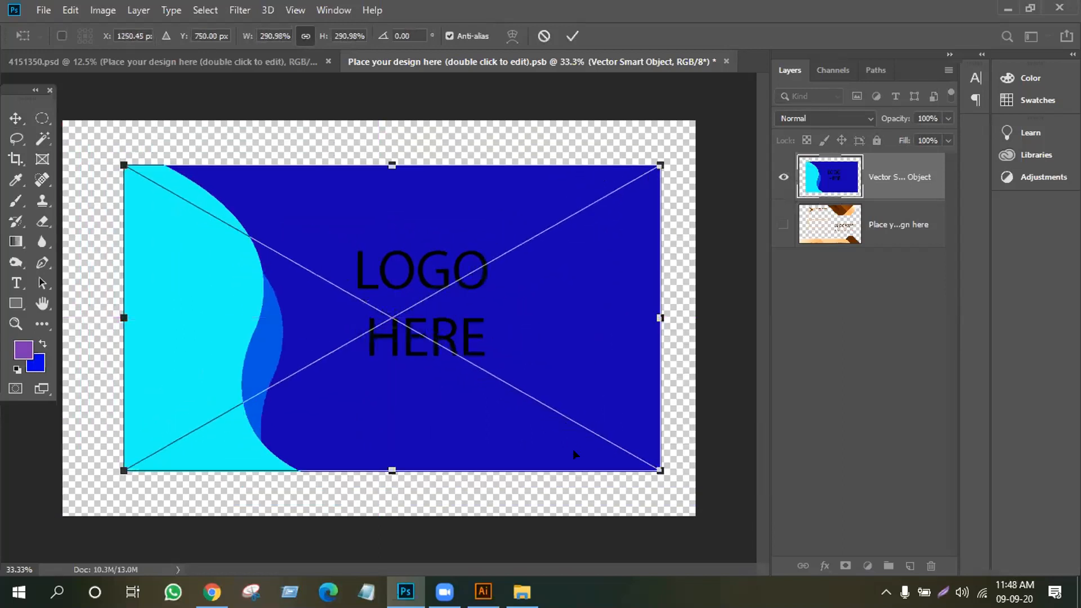
pyautogui.moveTo(656, 468); pyautogui.dragTo(687, 475)
pyautogui.moveTo(507, 324); pyautogui.dragTo(478, 315)
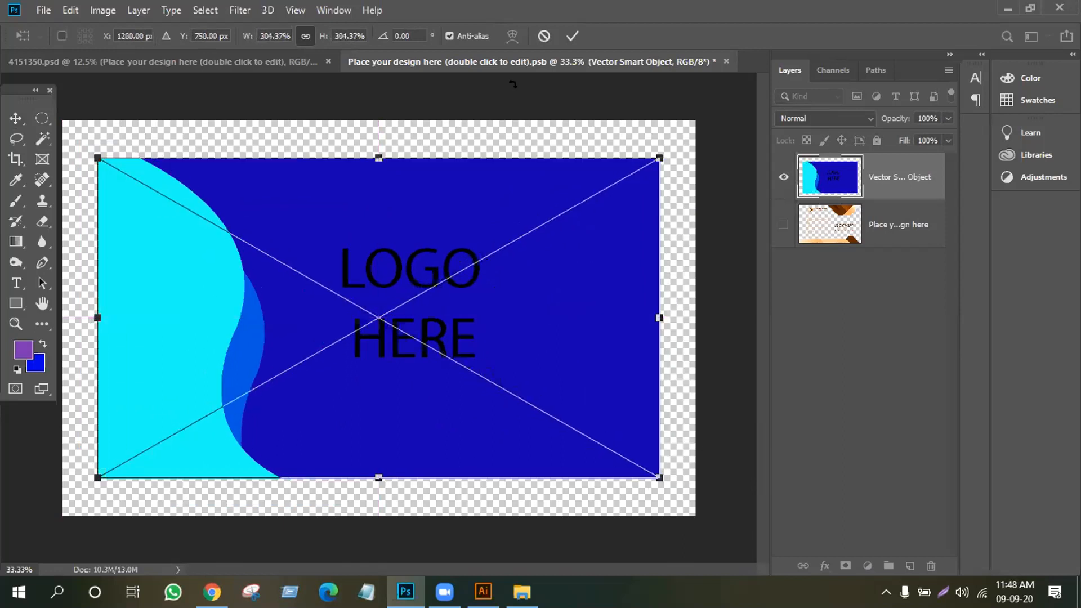
pyautogui.click(572, 36)
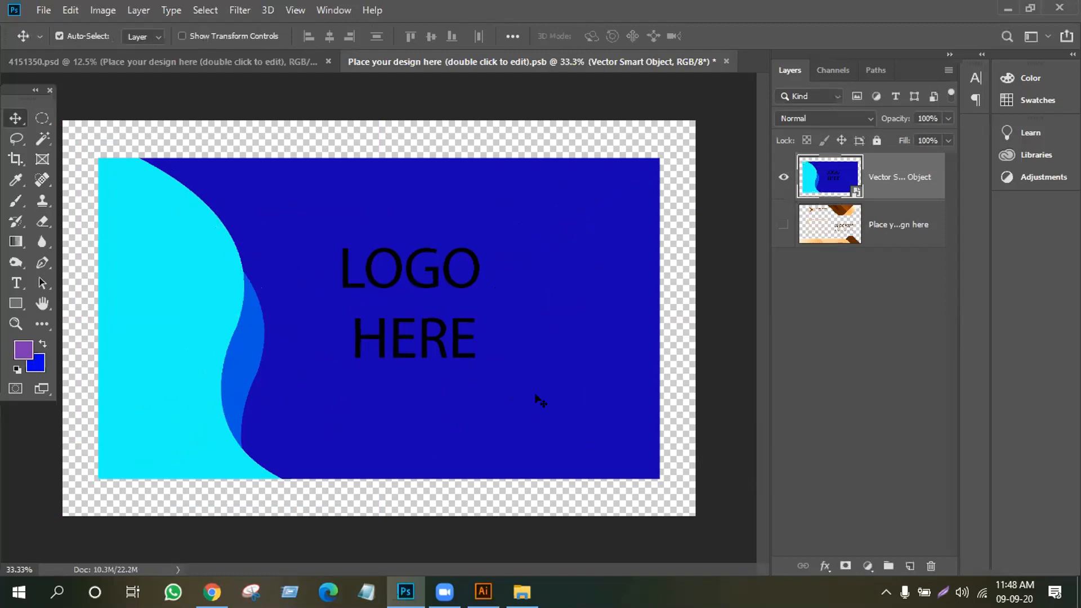
# Save the top card's design file and check the result in the mockup
pyautogui.hotkey('ctrl', 's')
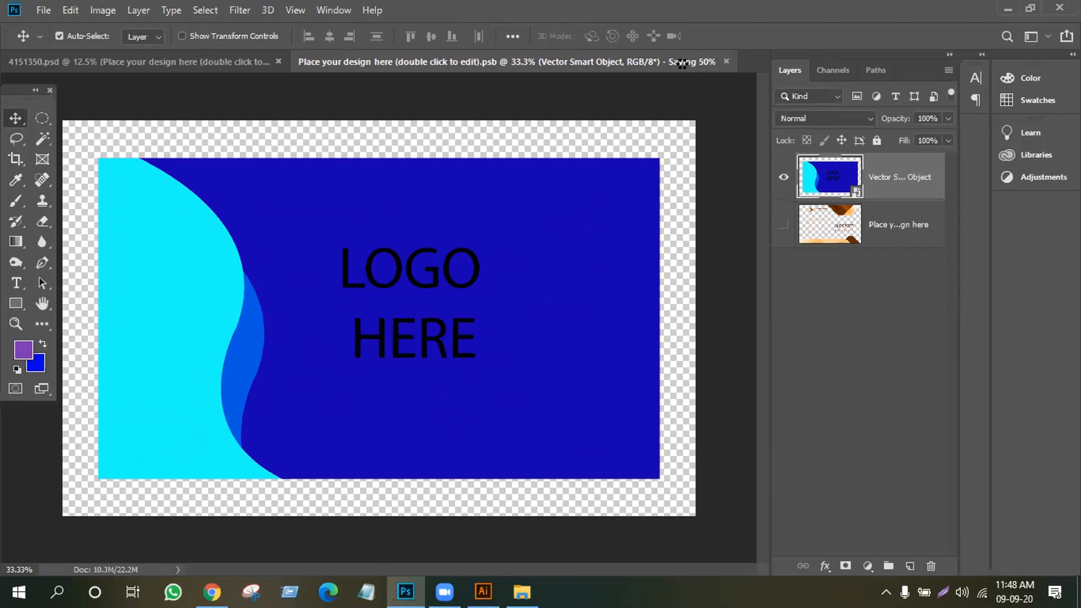
pyautogui.click(196, 60)
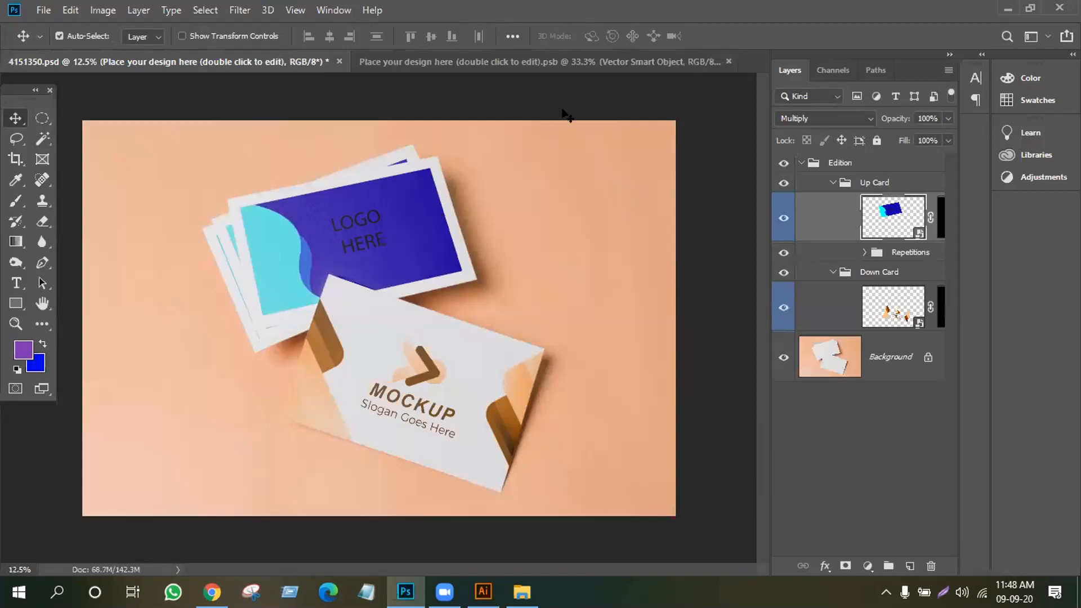
pyautogui.click(574, 61)
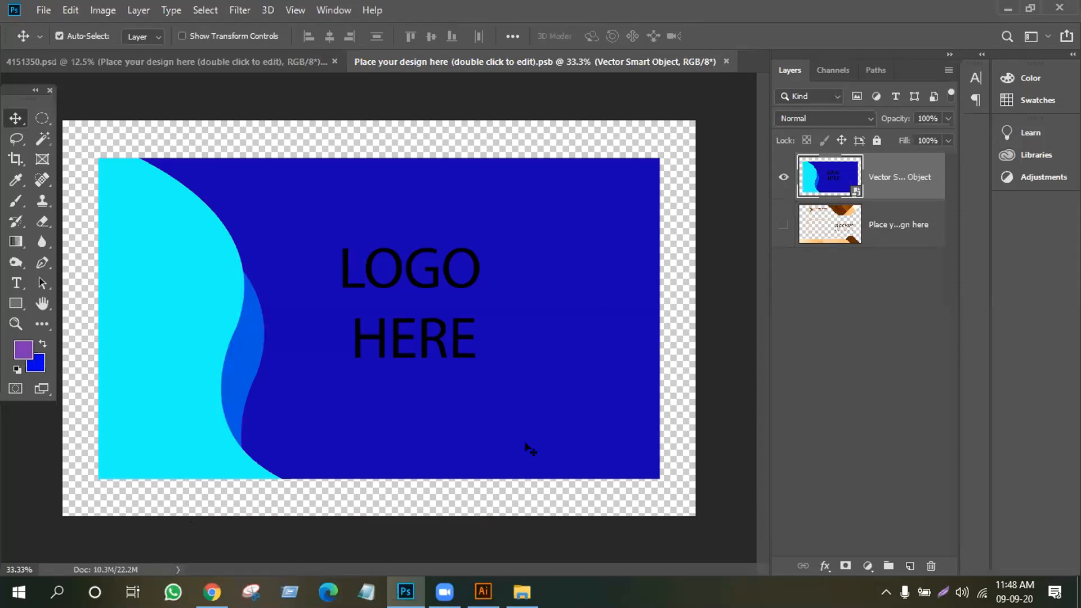
# Stretch the LOGO HERE design to the canvas edges, about 343% by 375%
pyautogui.press('ctrl')
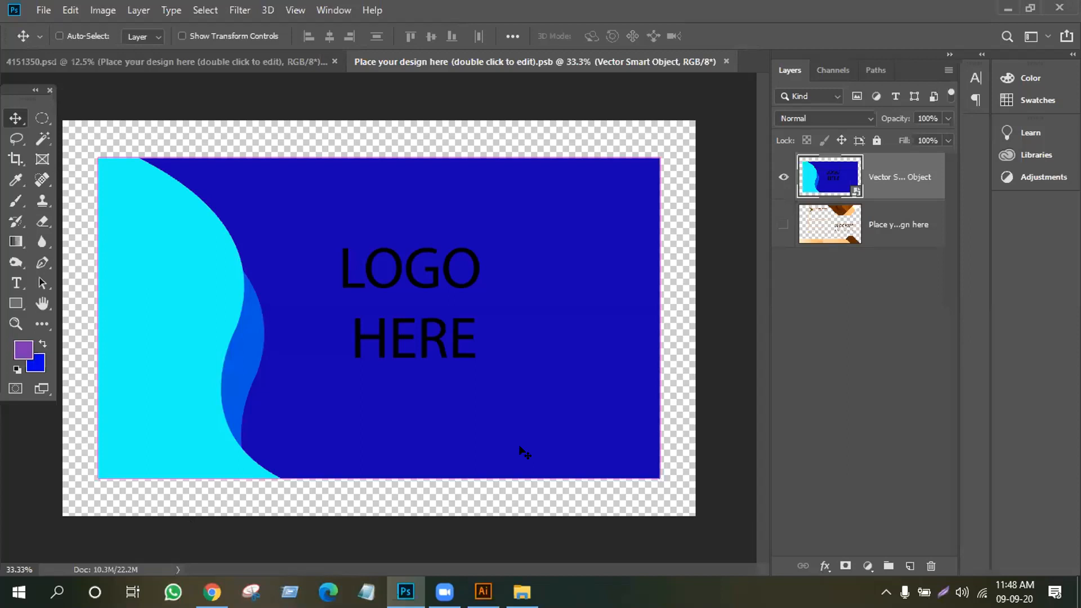
pyautogui.hotkey('ctrl', 't')
pyautogui.moveTo(658, 477); pyautogui.dragTo(716, 515)
pyautogui.moveTo(469, 402); pyautogui.dragTo(534, 422)
pyautogui.moveTo(377, 145); pyautogui.dragTo(379, 121)
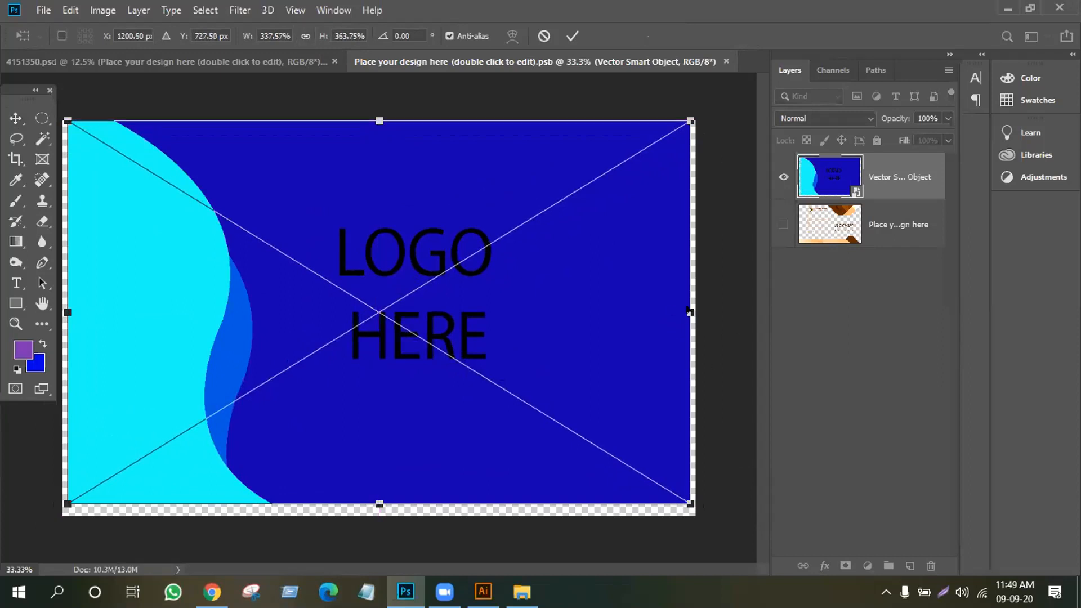
pyautogui.moveTo(683, 310); pyautogui.dragTo(695, 312)
pyautogui.moveTo(64, 312); pyautogui.dragTo(61, 312)
pyautogui.moveTo(399, 506); pyautogui.dragTo(400, 516)
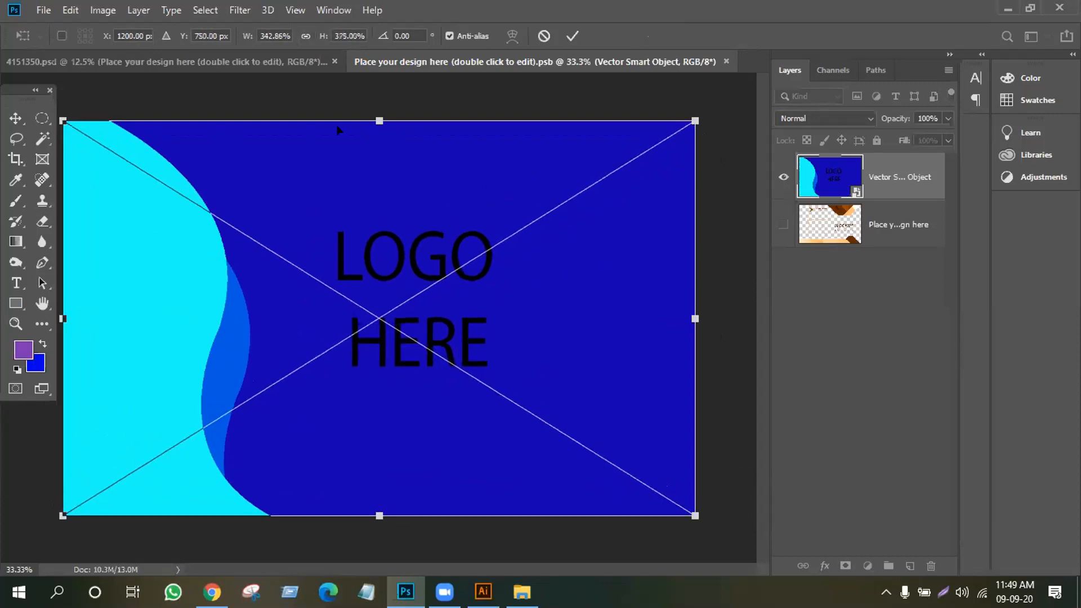
pyautogui.click(572, 36)
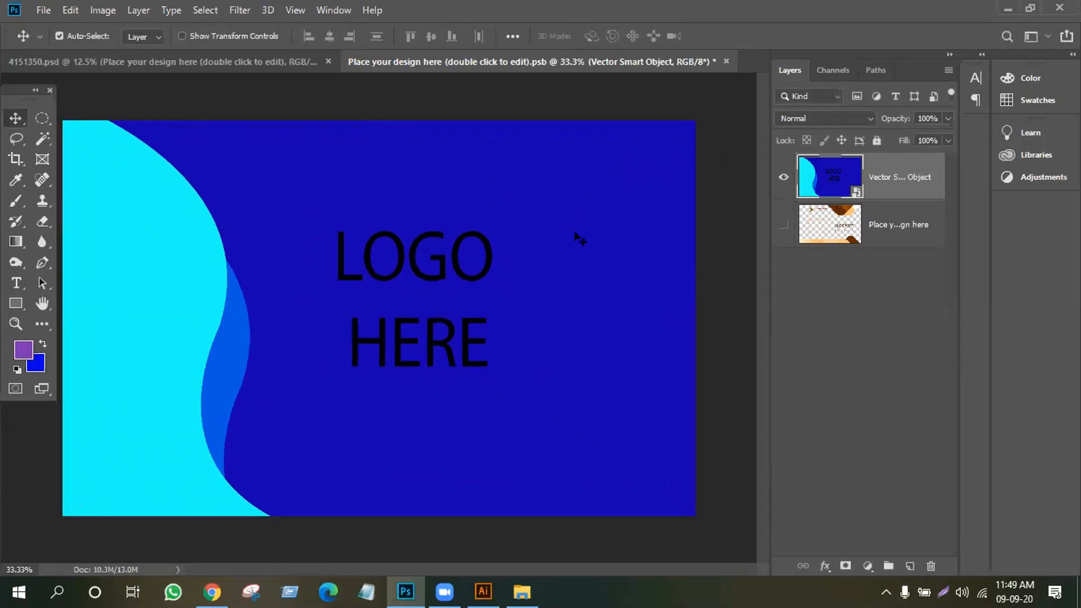
# Save the top card, then open the bottom card's smart object and hide its orange MOCKUP placeholder
pyautogui.hotkey('ctrl', 's')
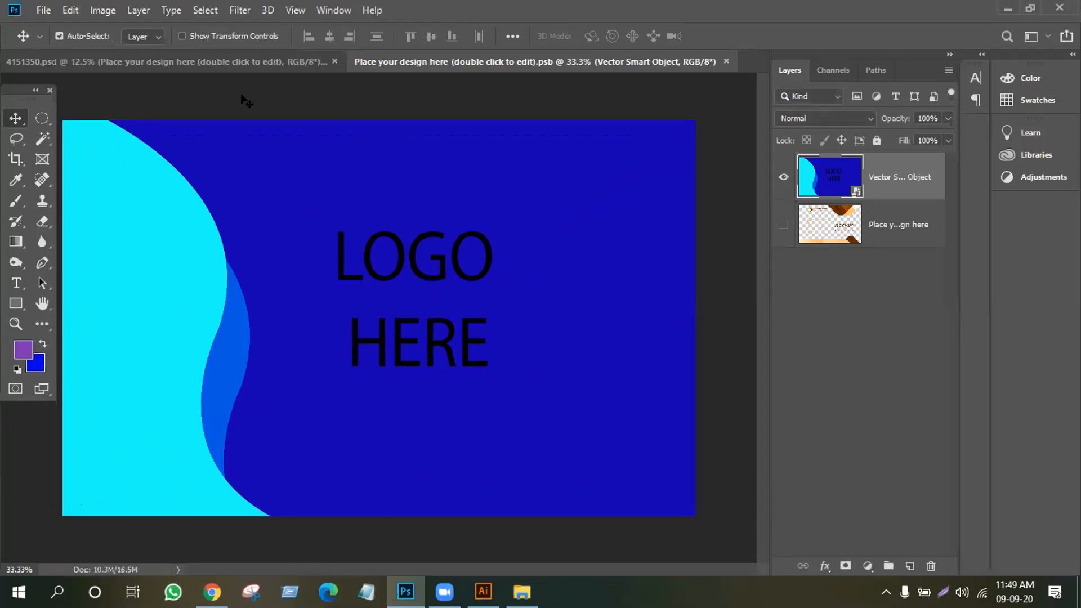
pyautogui.click(217, 61)
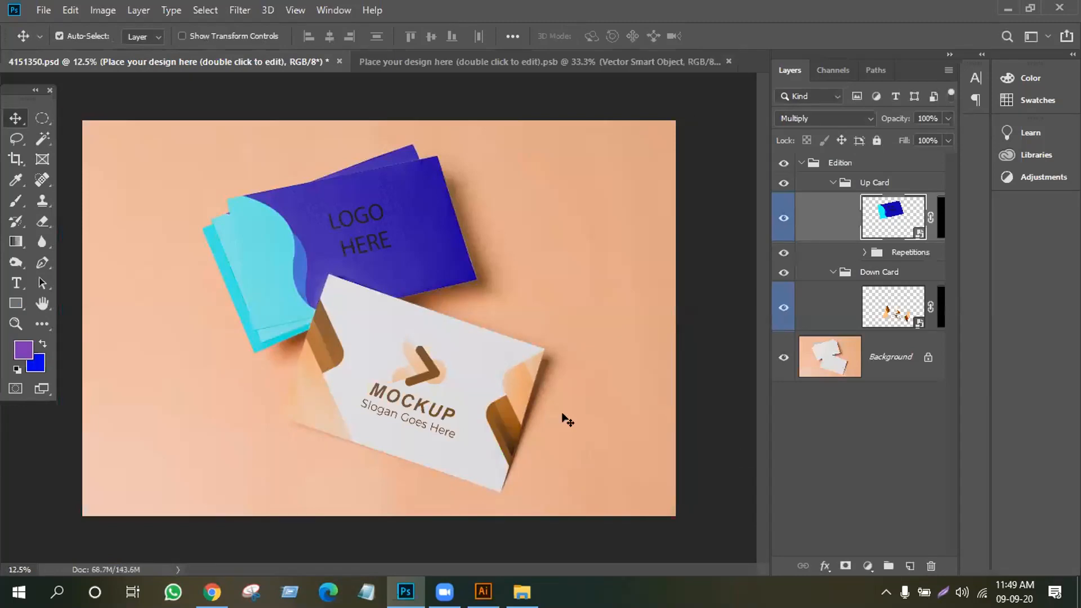
pyautogui.click(916, 324)
pyautogui.doubleClick(916, 324)
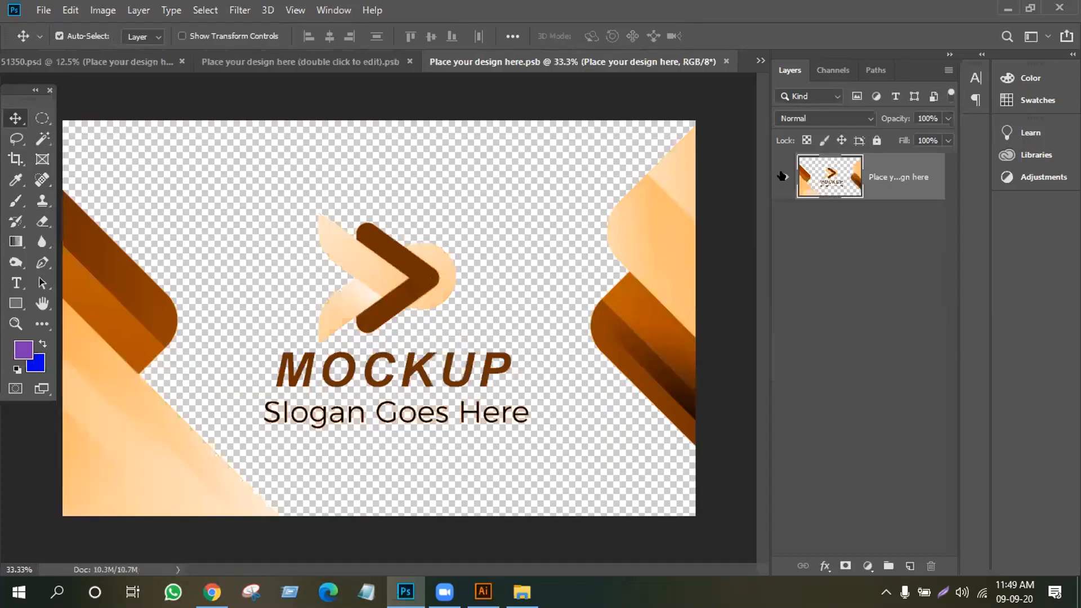
pyautogui.click(783, 177)
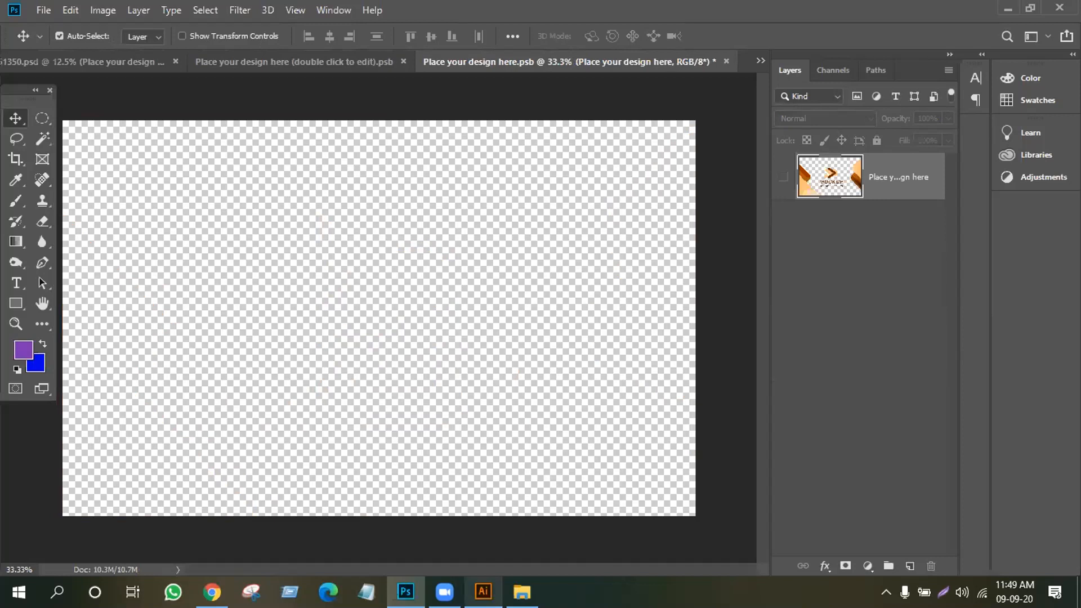
pyautogui.click(483, 591)
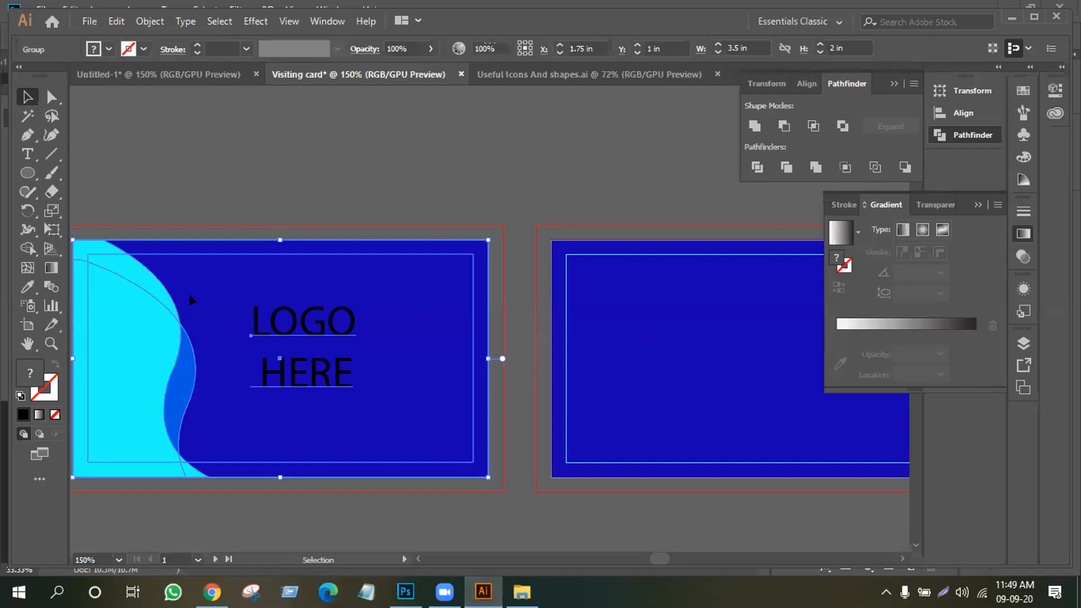
# Ungroup the blue LOGO HERE card artwork in Illustrator
pyautogui.click(148, 505)
pyautogui.click(169, 415)
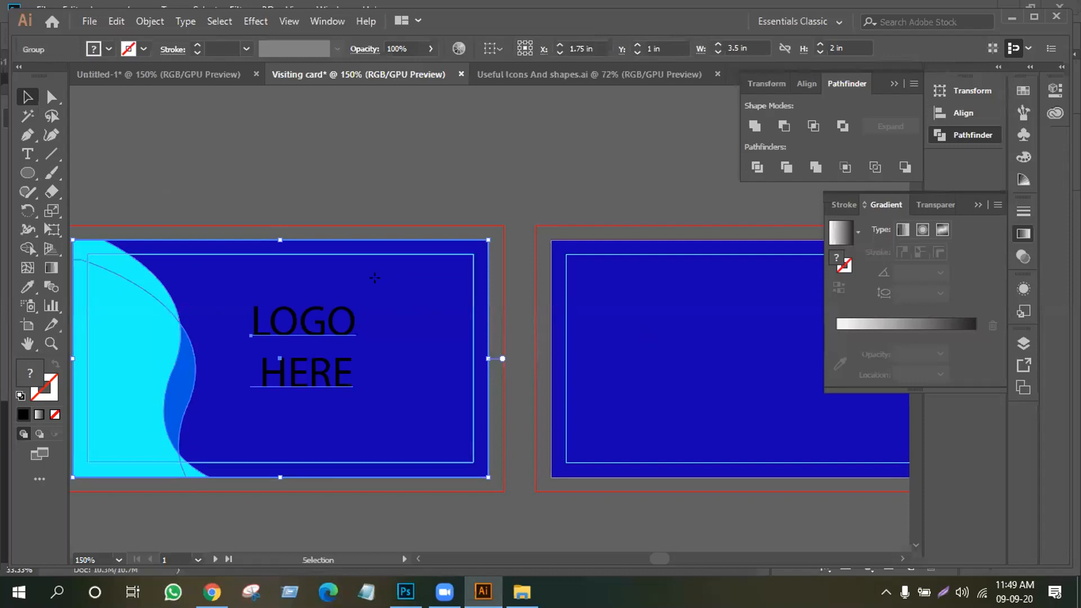
pyautogui.rightClick(374, 278)
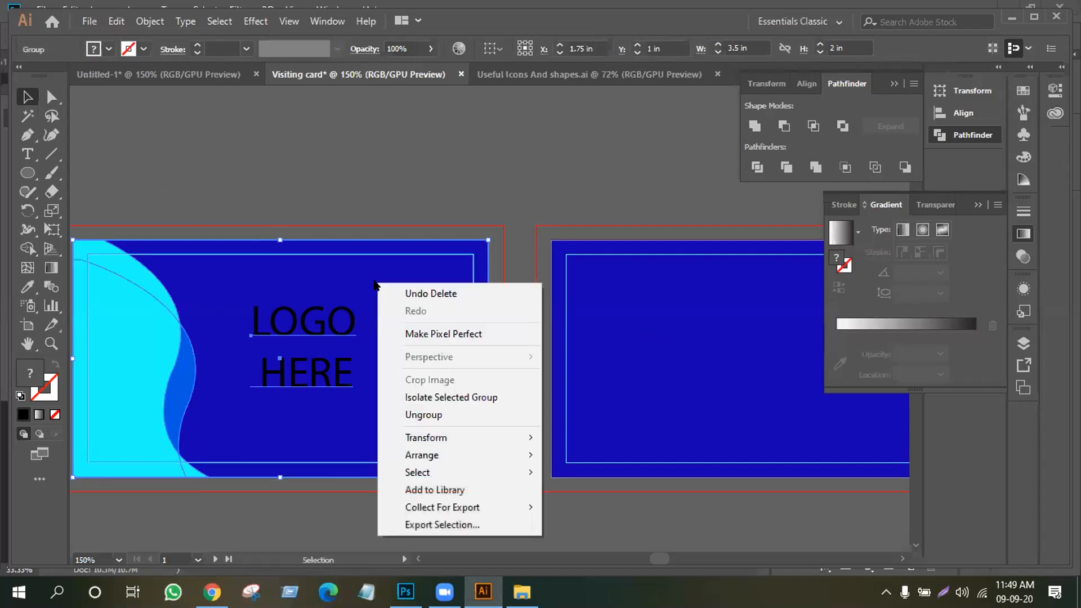
pyautogui.click(451, 415)
pyautogui.click(343, 141)
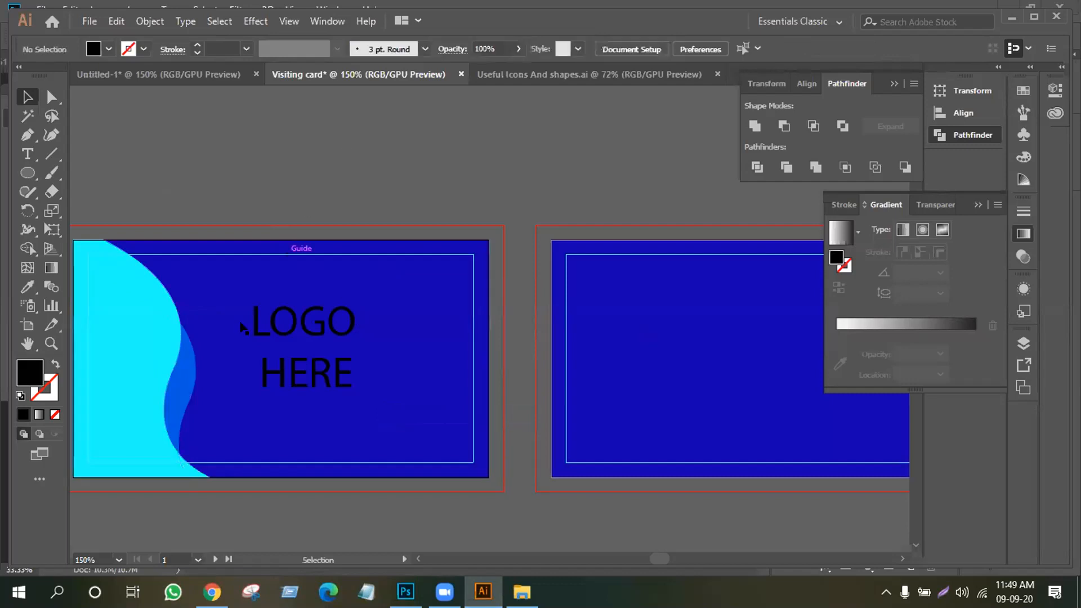
pyautogui.click(236, 288)
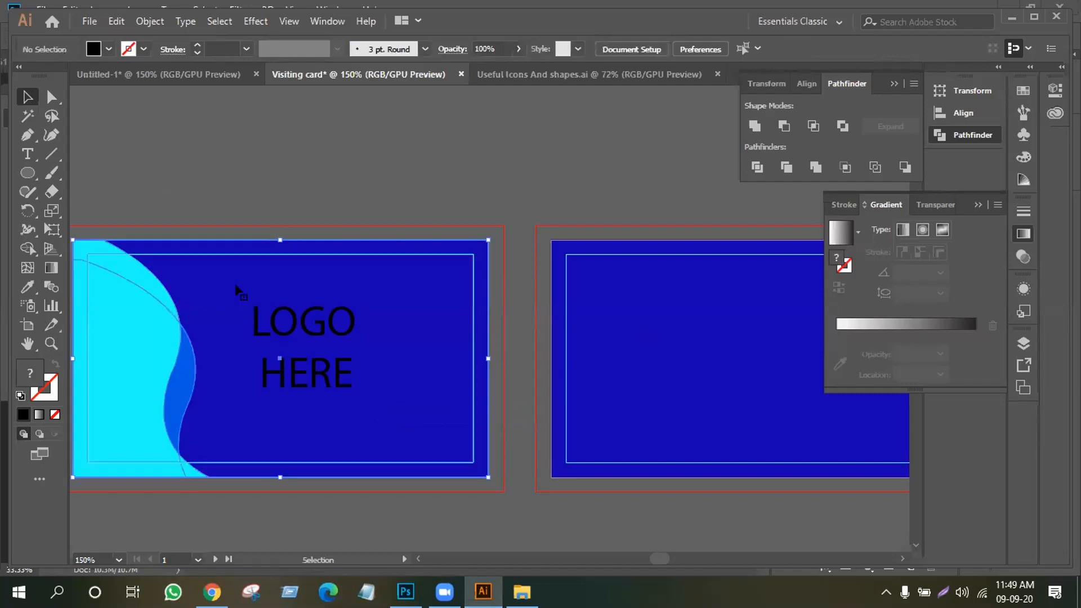
pyautogui.hotkey('ctrl', 'shift', 'a')
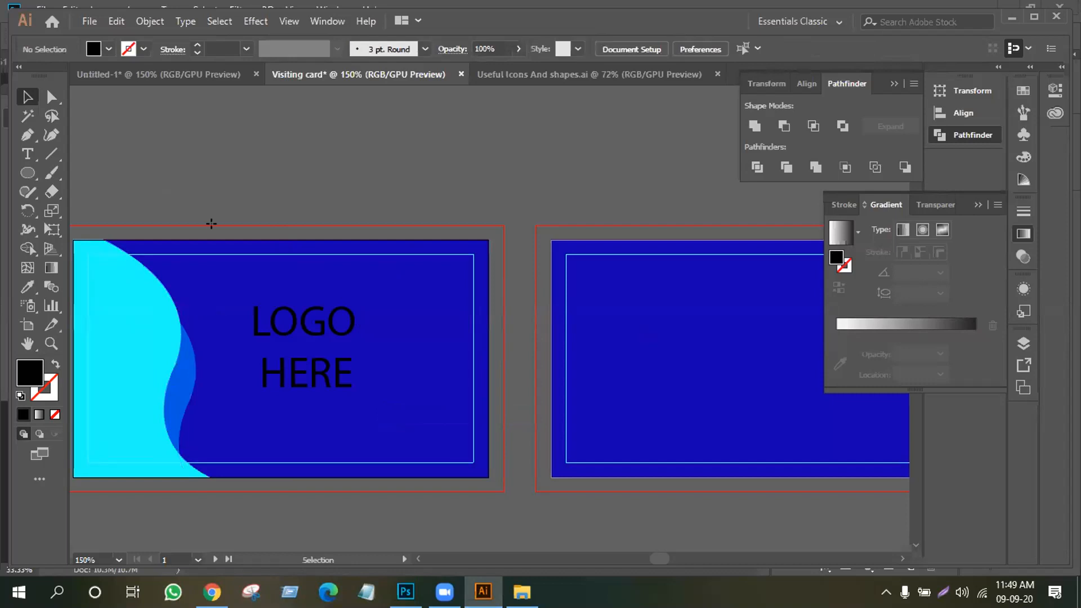
# Ungroup the remaining card group and check the separate inner rectangle and blue background
pyautogui.click(237, 259)
pyautogui.rightClick(236, 259)
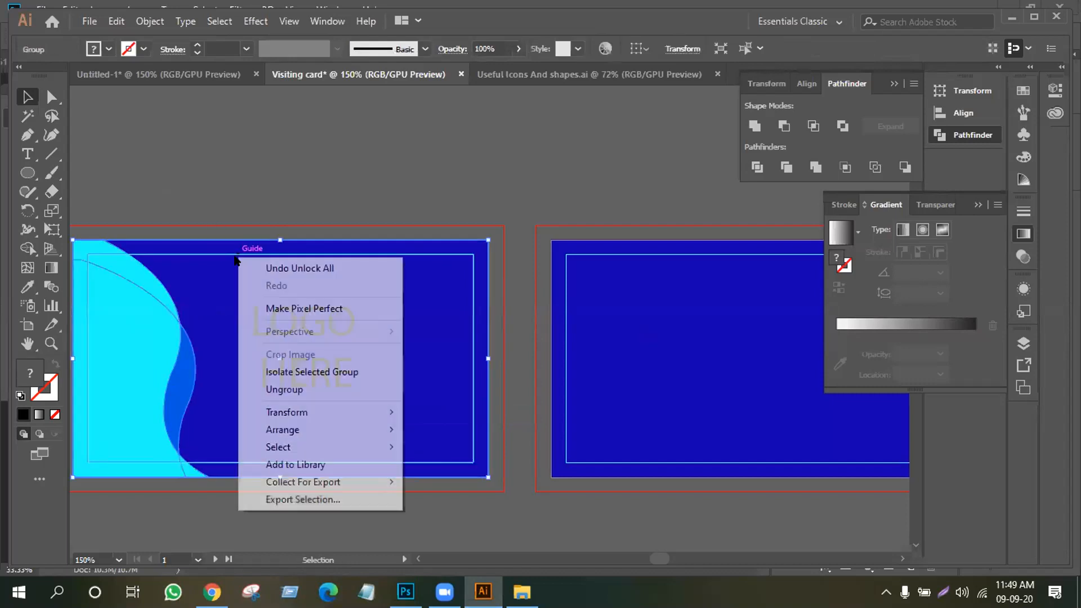
pyautogui.click(293, 388)
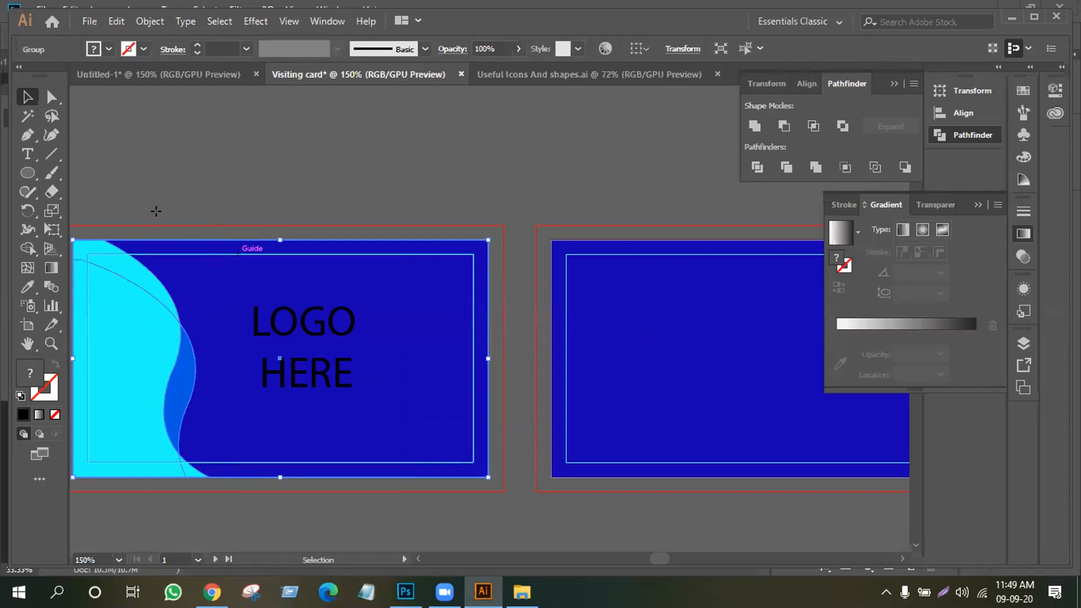
pyautogui.click(155, 211)
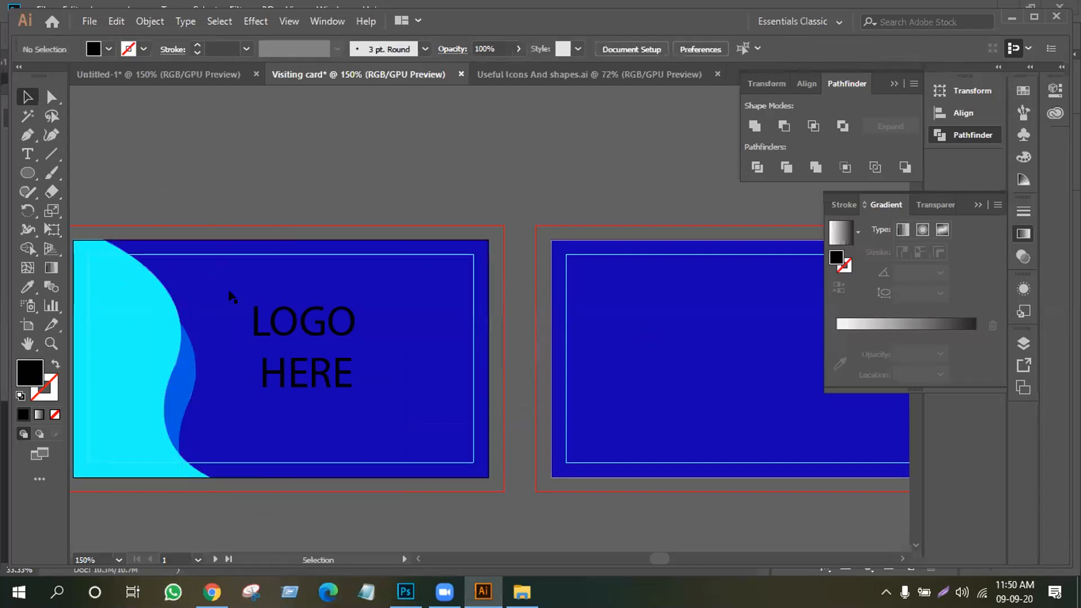
pyautogui.click(174, 340)
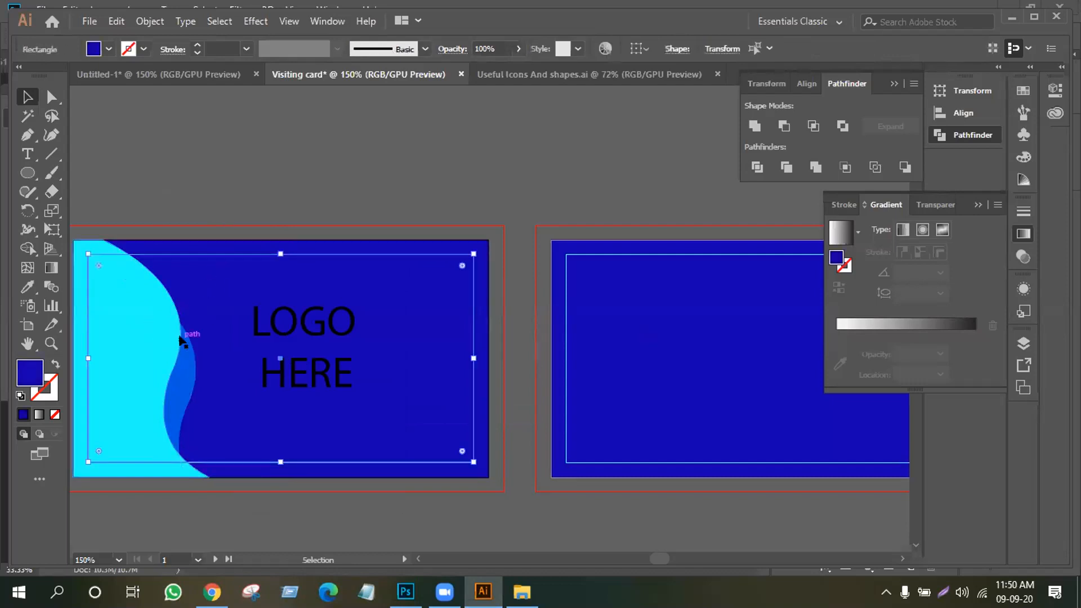
pyautogui.click(236, 245)
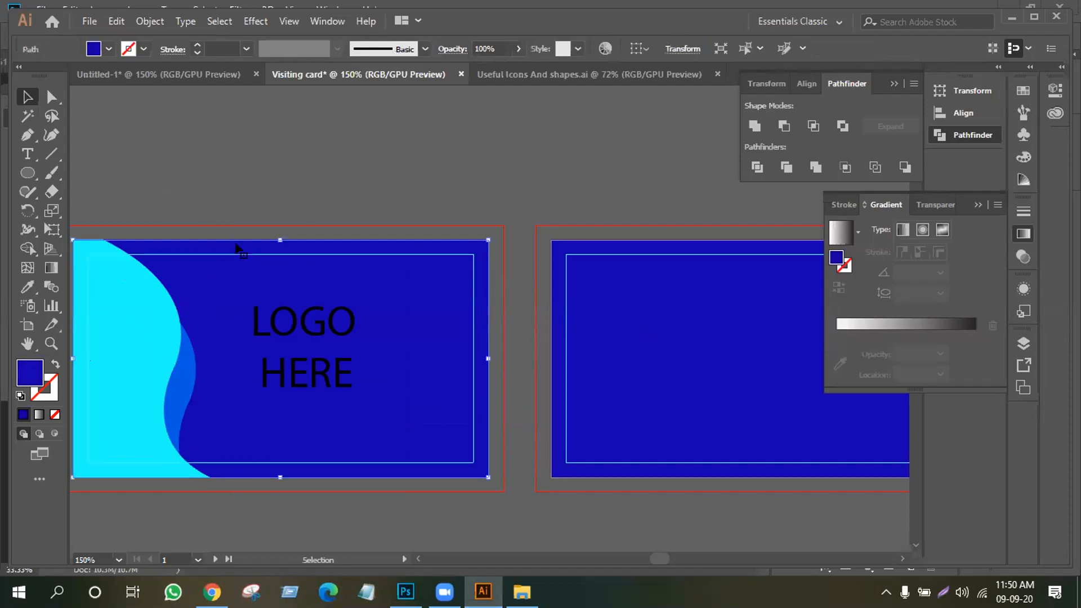
pyautogui.hotkey('ctrl', 'shift', 'a')
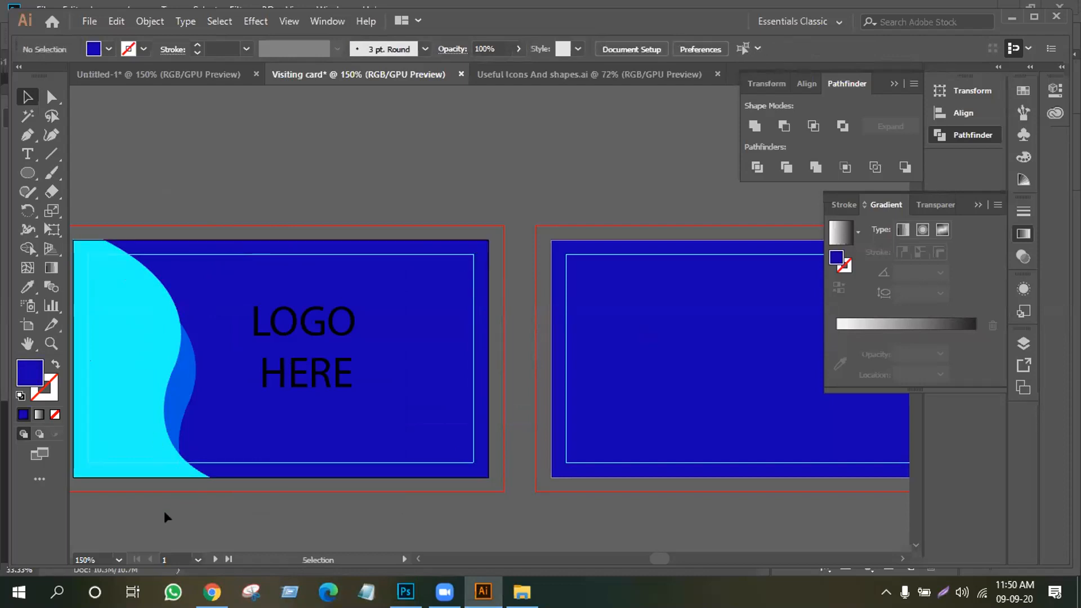
# Move the cyan wave artwork onto the second card
pyautogui.click(121, 373)
pyautogui.moveTo(121, 373); pyautogui.dragTo(605, 375)
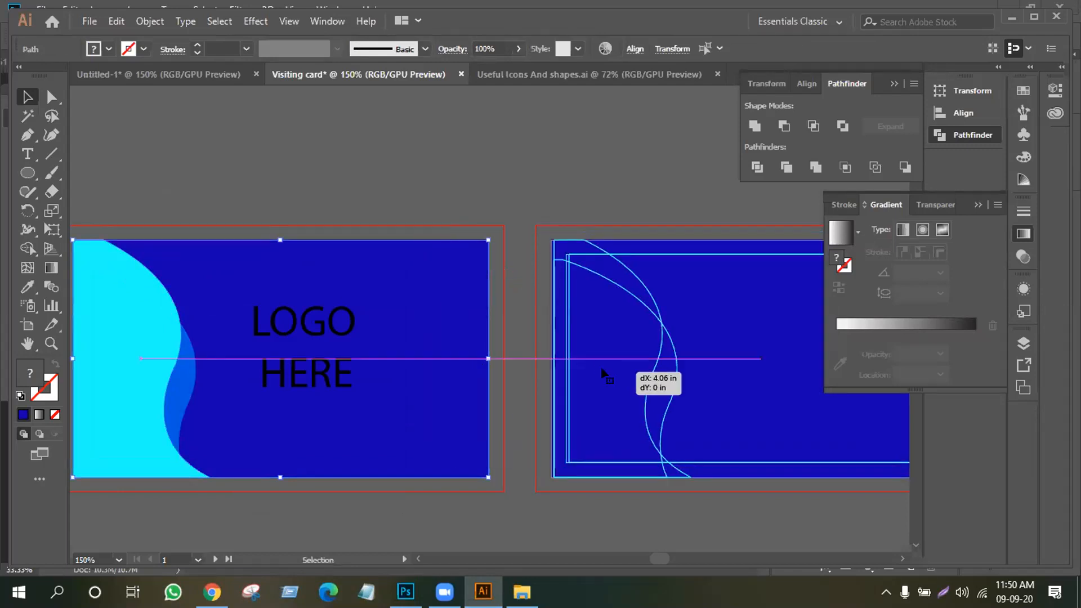
pyautogui.click(508, 165)
# Move the inner rectangle over to the first card and tuck it behind the blue card
pyautogui.moveTo(696, 254); pyautogui.dragTo(663, 259)
pyautogui.press('a')
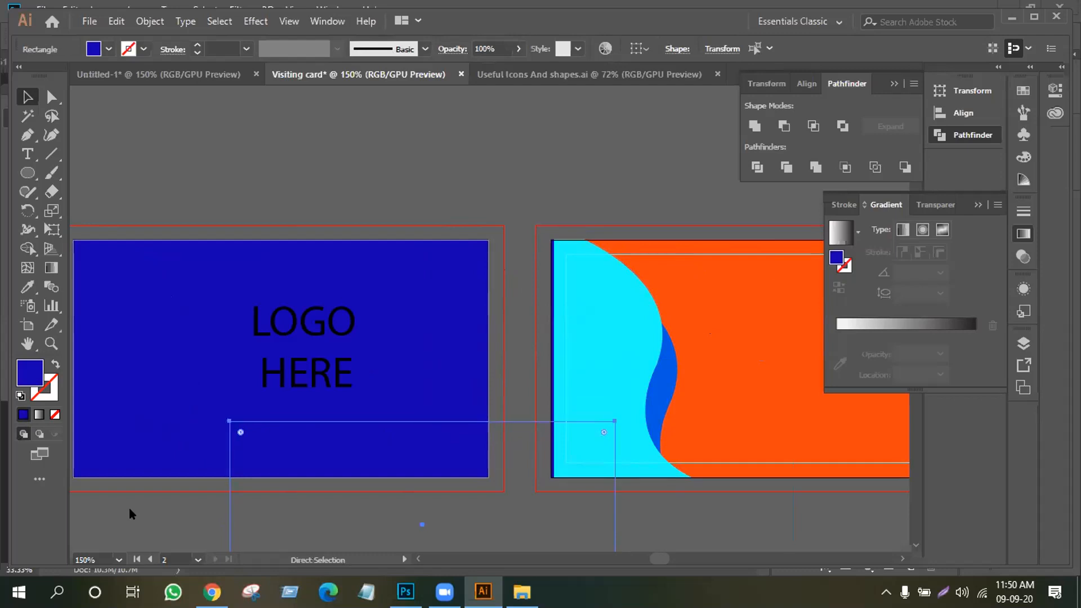
pyautogui.hotkey('ctrl', 'z')
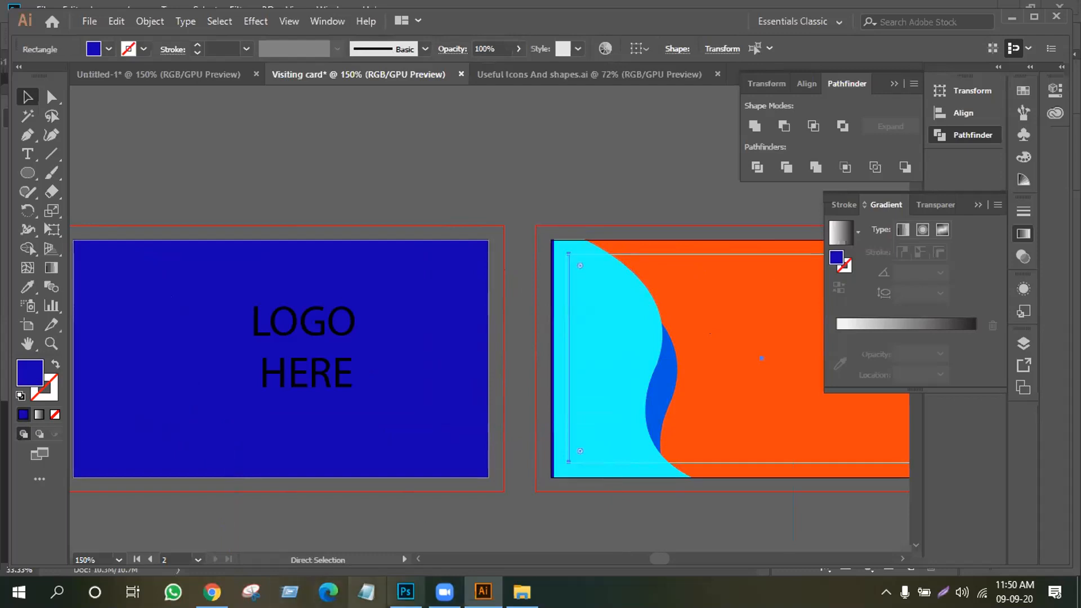
pyautogui.press('v')
pyautogui.moveTo(740, 258); pyautogui.dragTo(358, 247)
pyautogui.moveTo(736, 362)
pyautogui.mouseDown()
pyautogui.moveTo(714, 359)
pyautogui.moveTo(726, 360)
pyautogui.mouseUp()
pyautogui.click(643, 213)
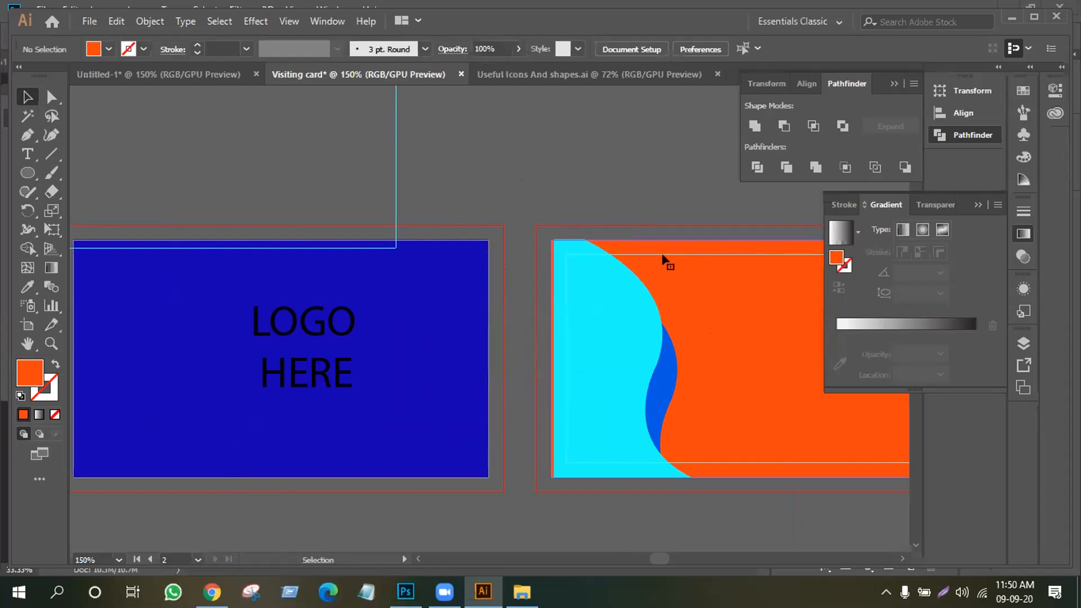
# Select all pieces of the orange and cyan wave card and drag them into Photoshop
pyautogui.click(664, 260)
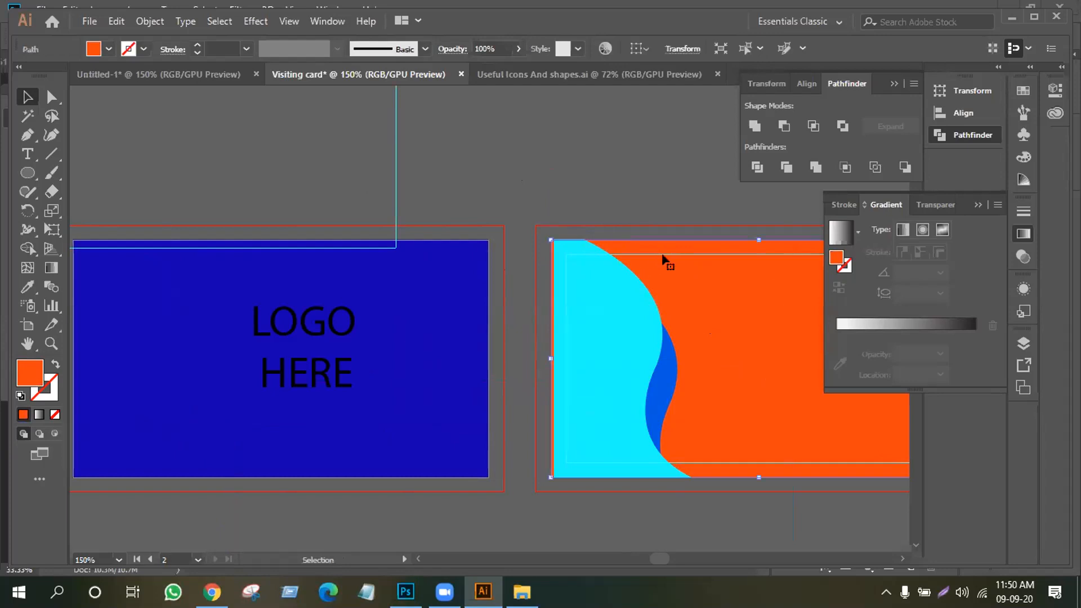
pyautogui.moveTo(600, 453); pyautogui.dragTo(285, 455)
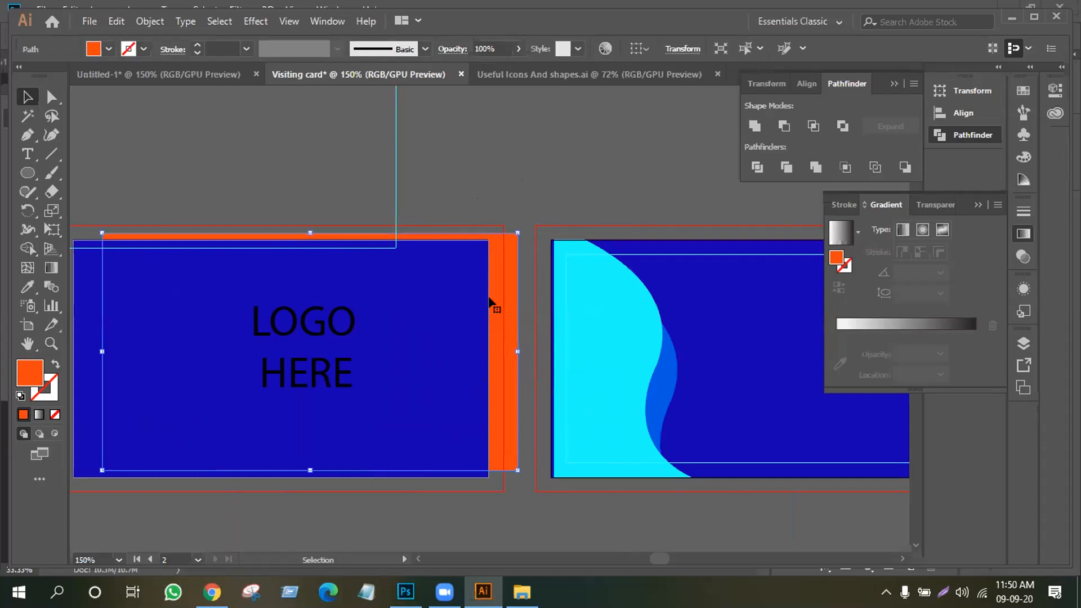
pyautogui.hotkey('ctrl', 'z')
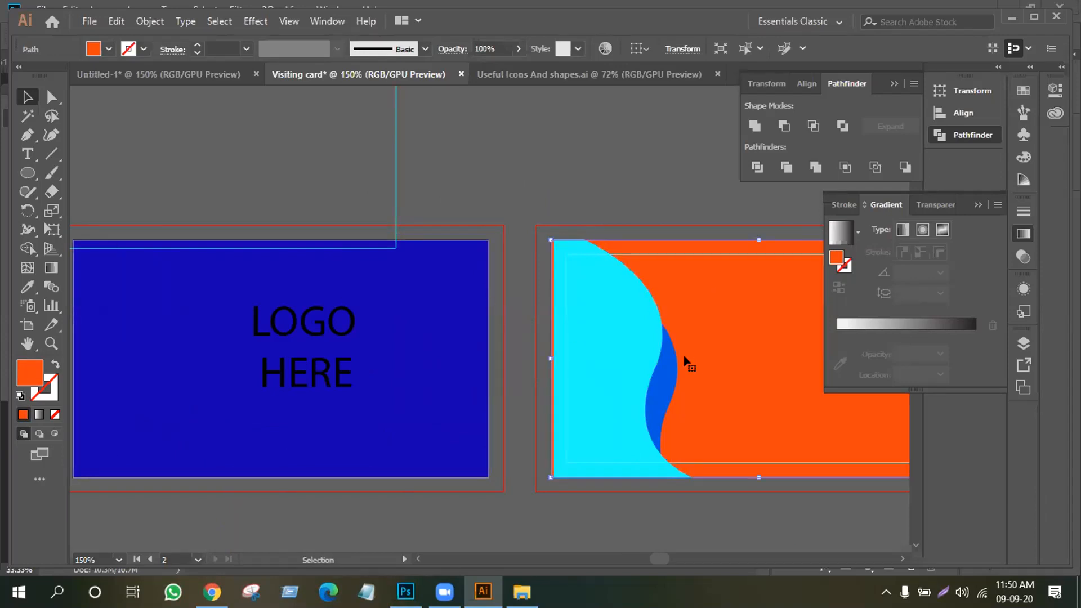
pyautogui.moveTo(564, 191); pyautogui.dragTo(689, 435)
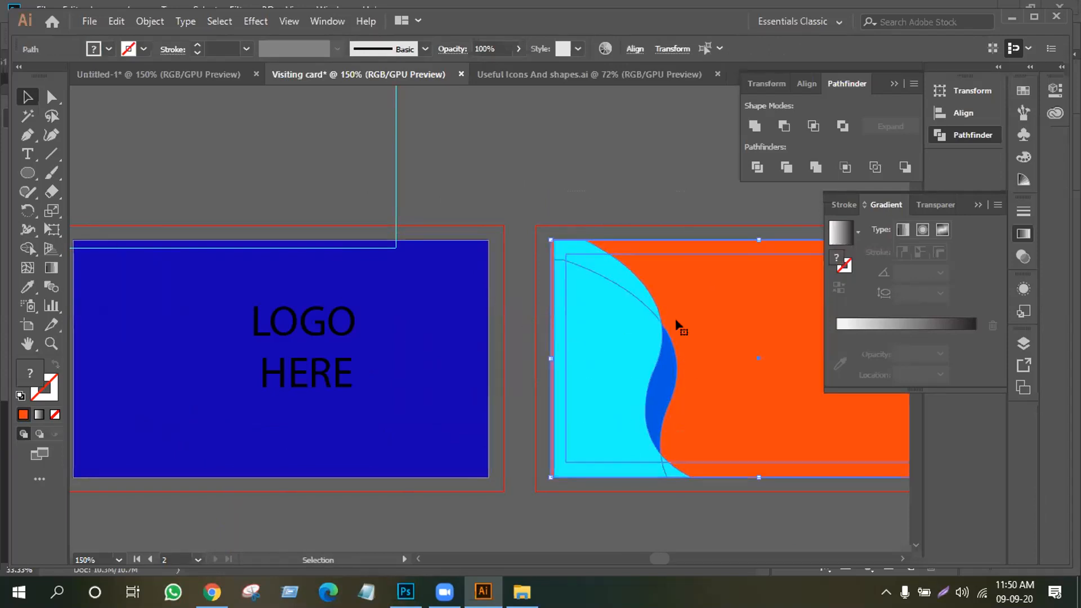
pyautogui.moveTo(675, 313); pyautogui.dragTo(355, 337)
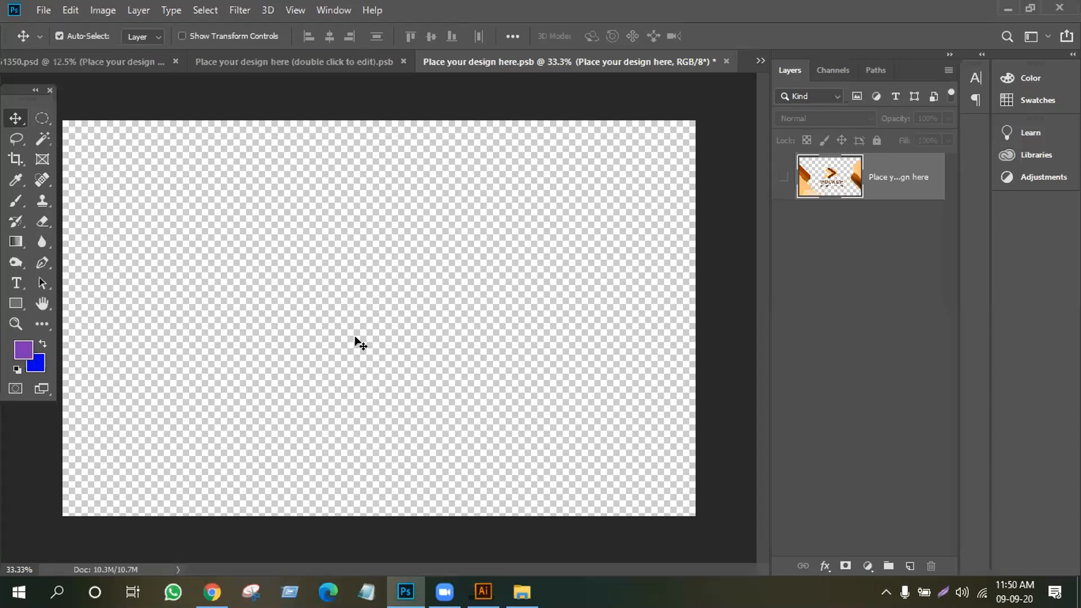
# Place the orange and cyan wave artwork and scale it to fill the bottom card's canvas
pyautogui.moveTo(355, 337); pyautogui.dragTo(353, 335)
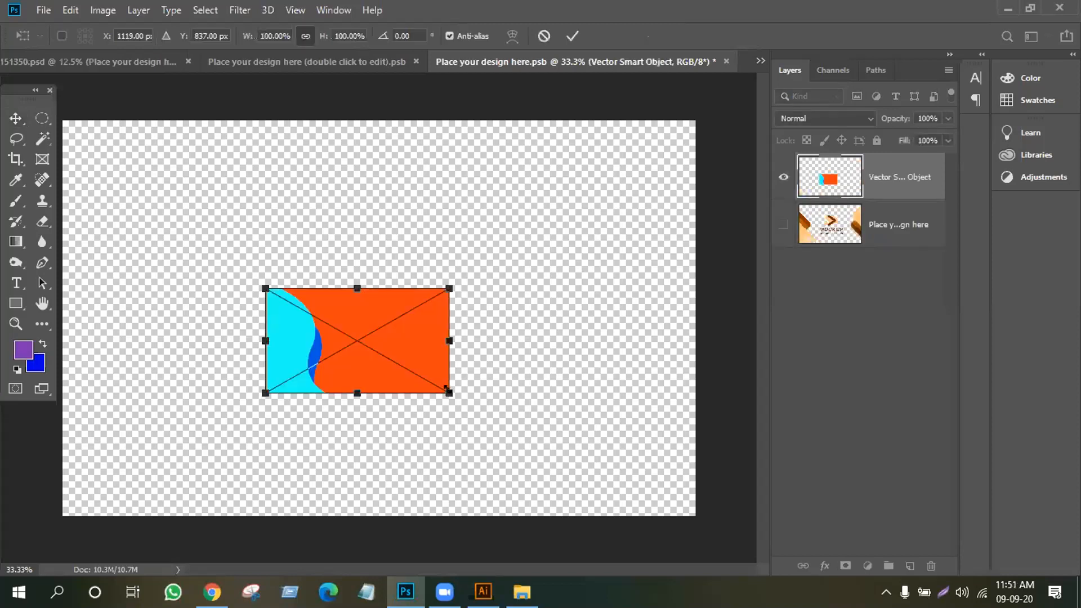
pyautogui.moveTo(447, 389); pyautogui.dragTo(698, 535)
pyautogui.moveTo(472, 426); pyautogui.dragTo(366, 339)
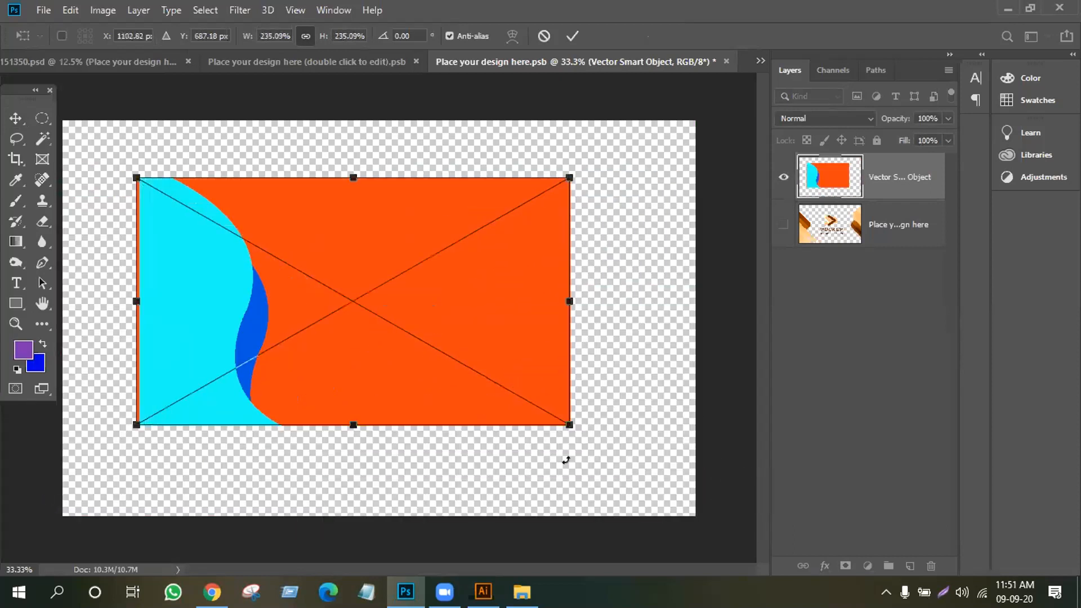
pyautogui.moveTo(568, 417); pyautogui.dragTo(686, 512)
pyautogui.moveTo(544, 365); pyautogui.dragTo(499, 349)
pyautogui.click(570, 33)
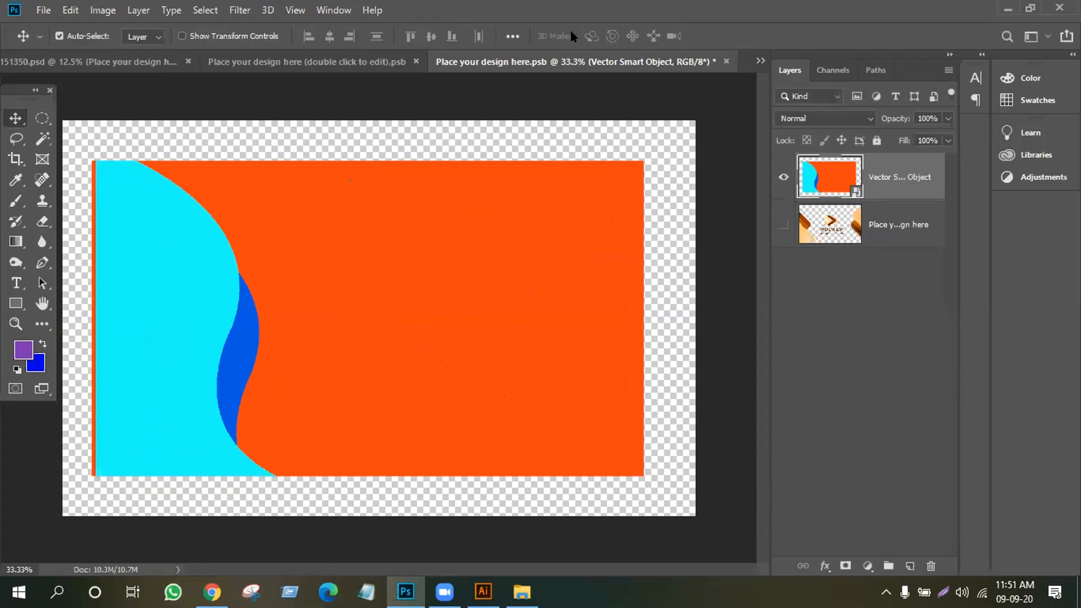
# Save the bottom card's design and view the updated business-card mockup
pyautogui.hotkey('ctrl', 's')
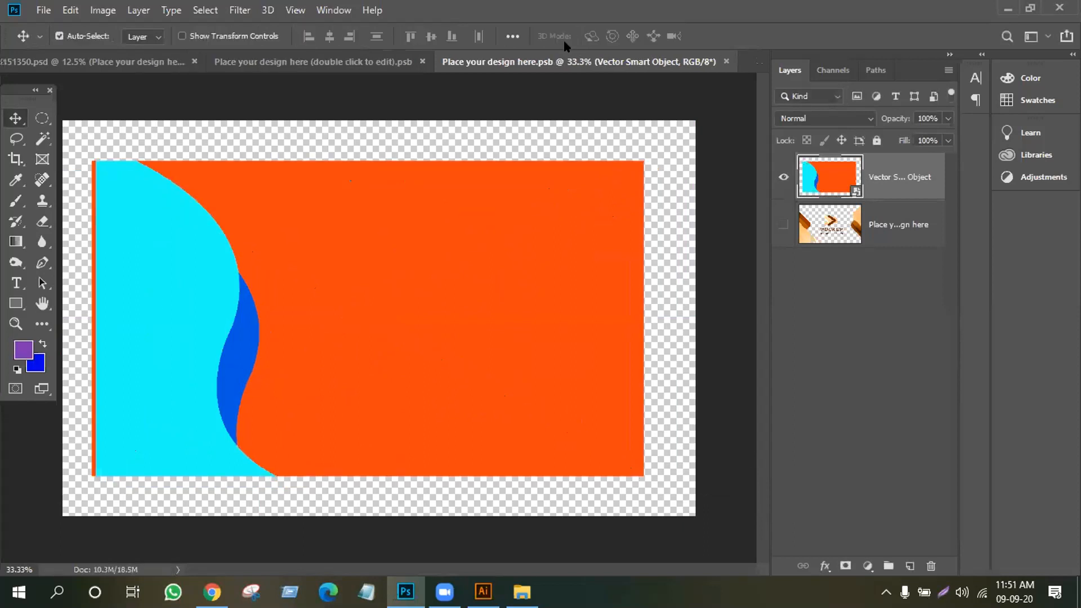
pyautogui.click(78, 60)
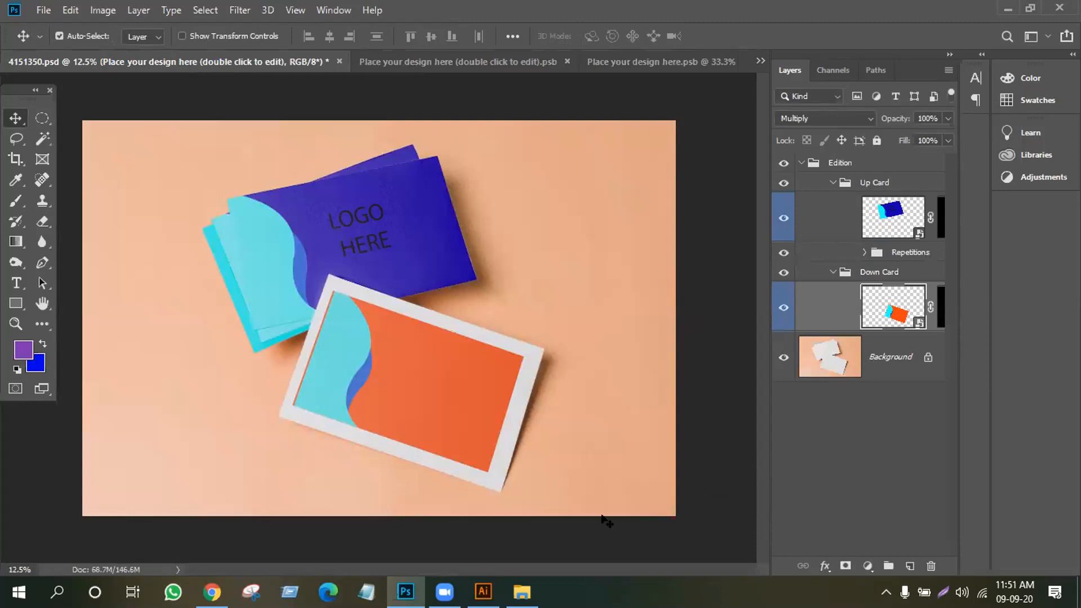
pyautogui.click(647, 63)
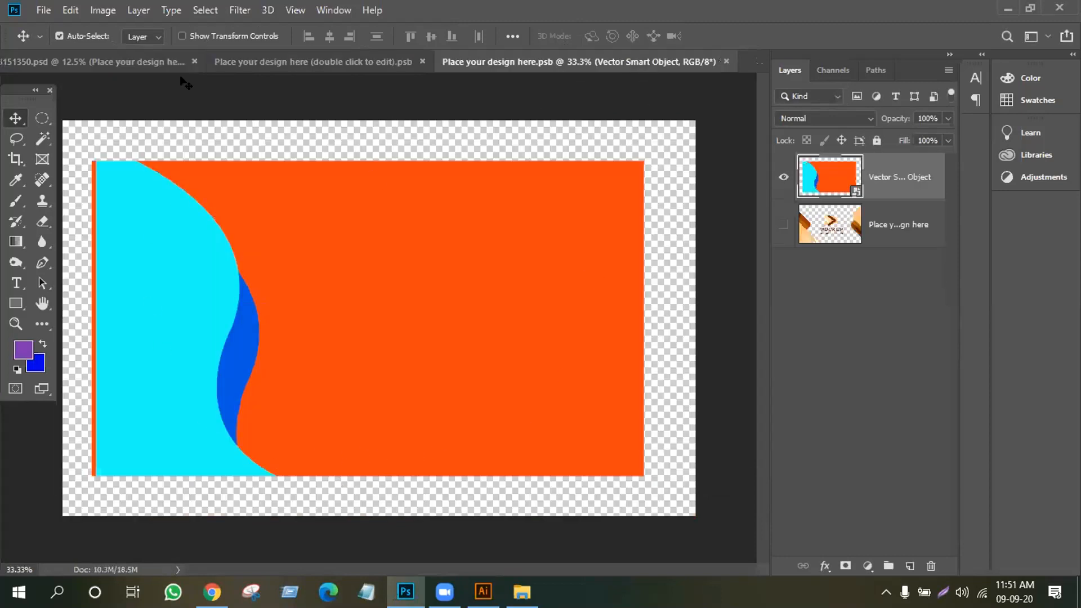
pyautogui.click(130, 61)
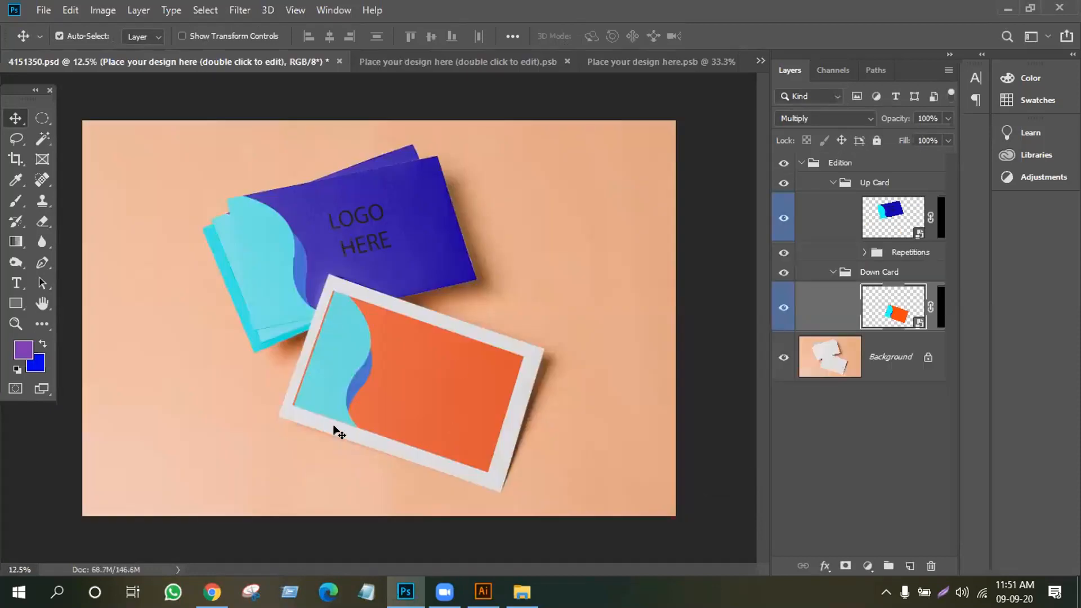
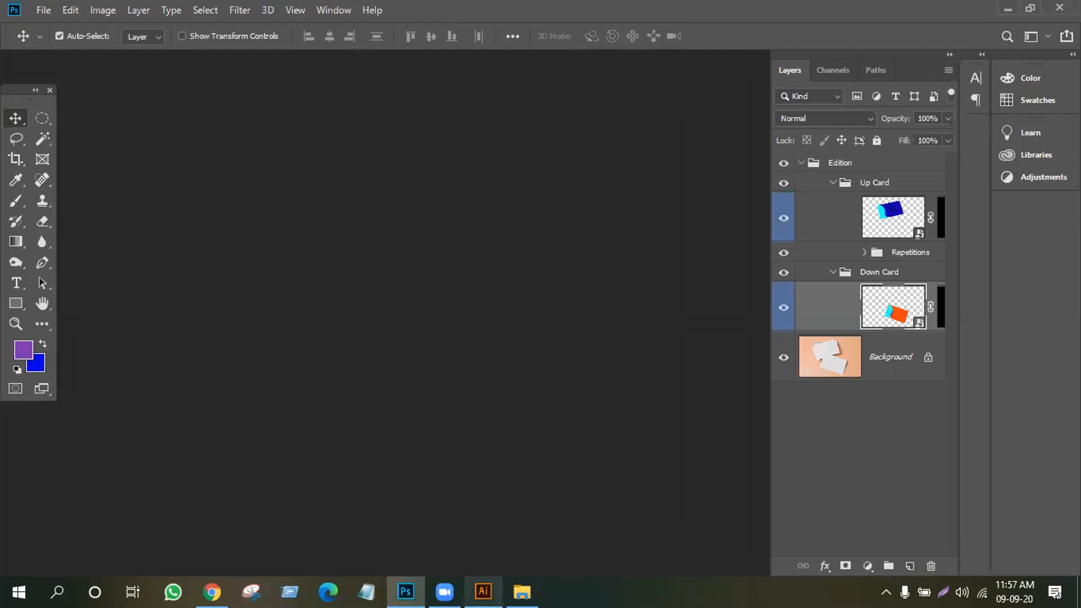
# Finish work on the 4151350.psd card mockup in Photoshop
pyautogui.moveTo(522, 591)
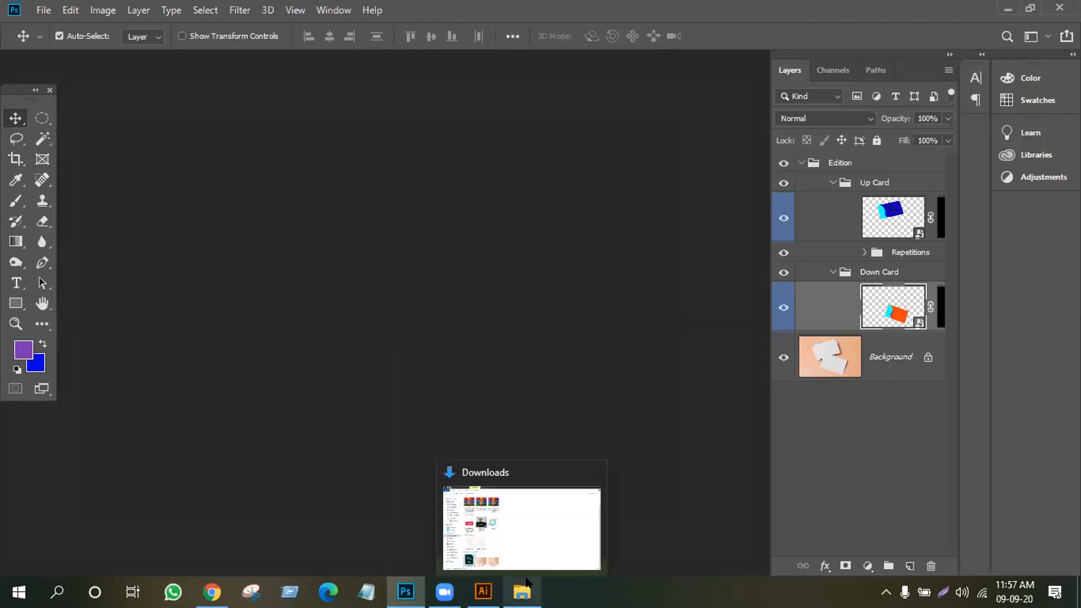
# Close File Explorer and delete all artwork from the Illustrator artboard
pyautogui.click(586, 477)
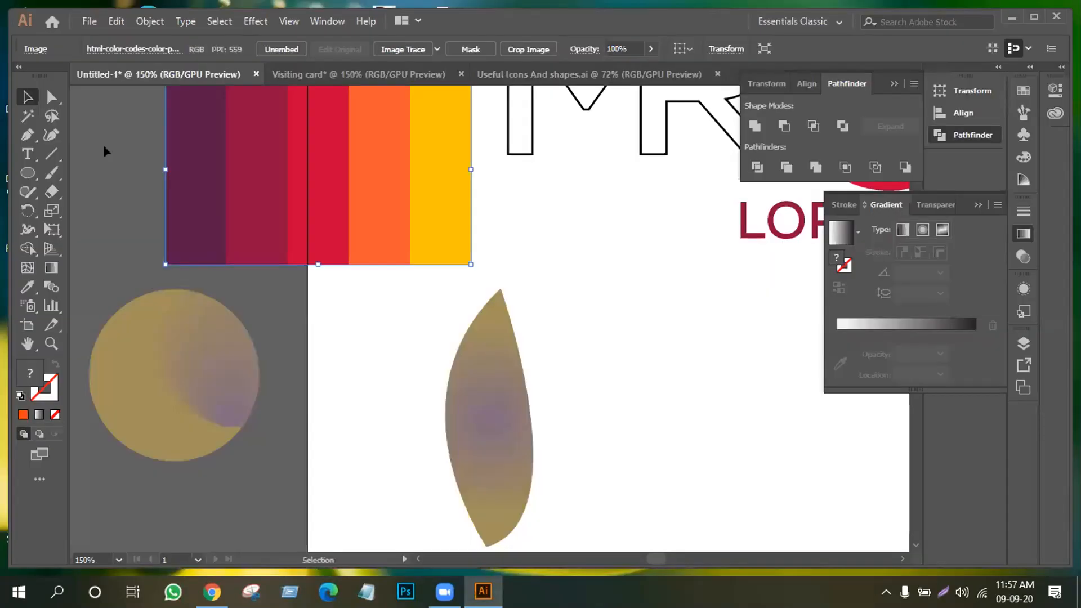
pyautogui.scroll(3, 356, 414)
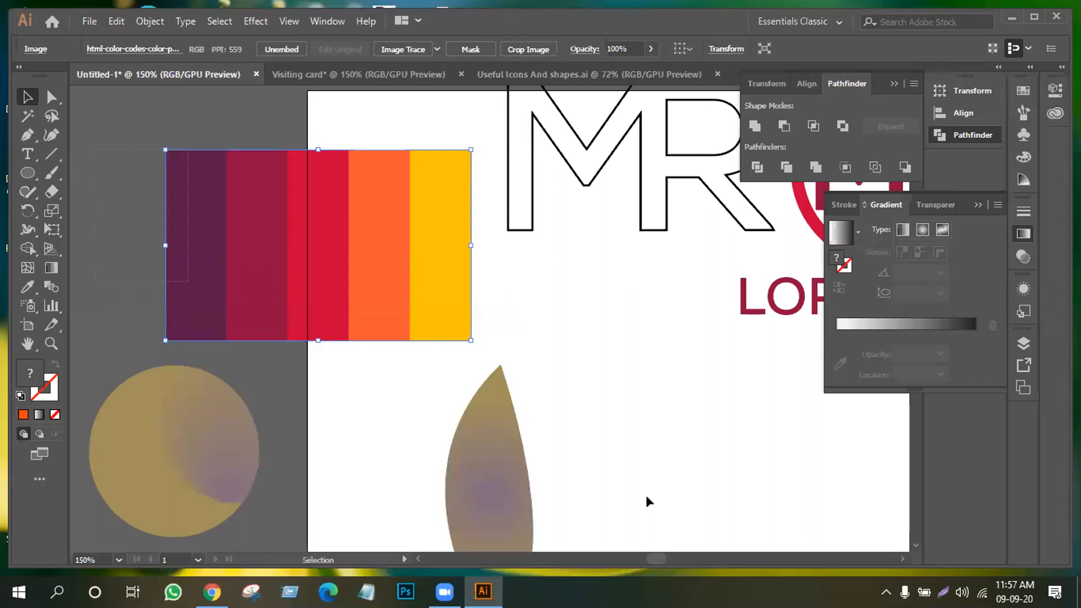
pyautogui.hotkey('ctrl', 'a')
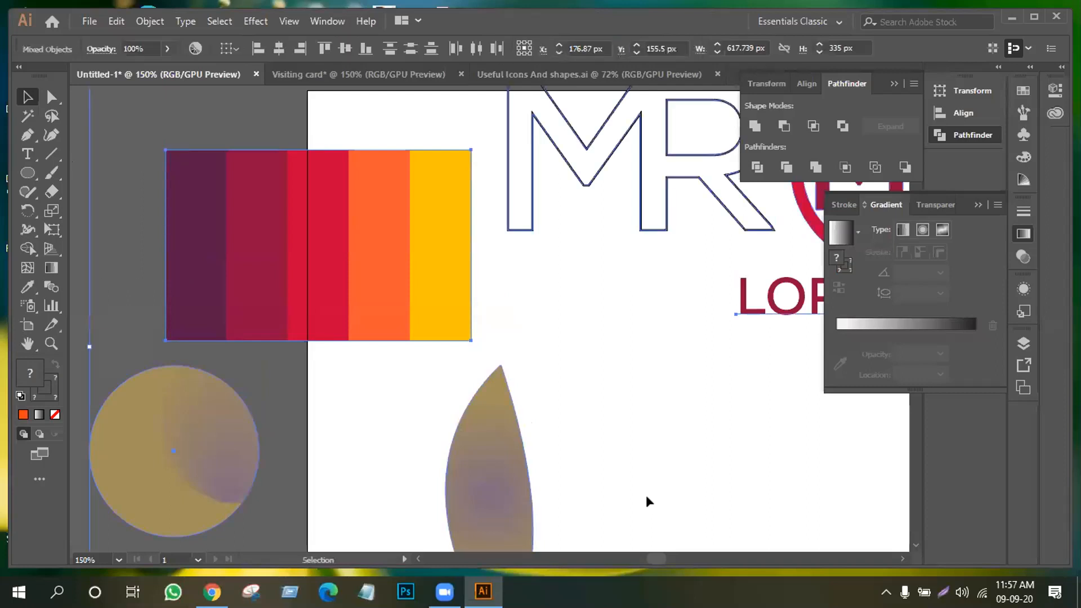
pyautogui.press('Delete')
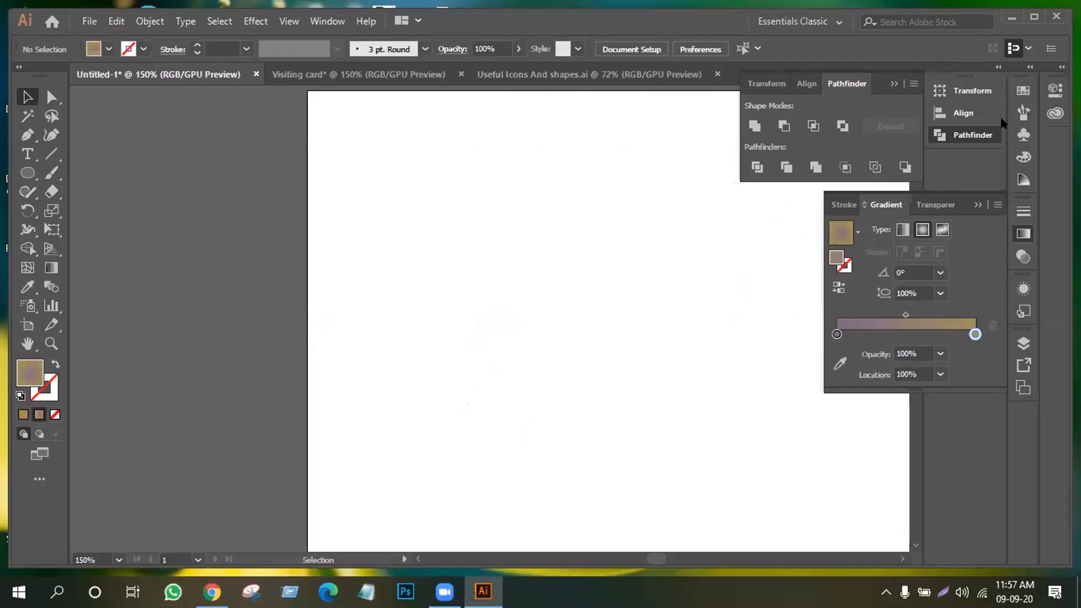
# Collapse the Pathfinder and Gradient panels
pyautogui.click(967, 138)
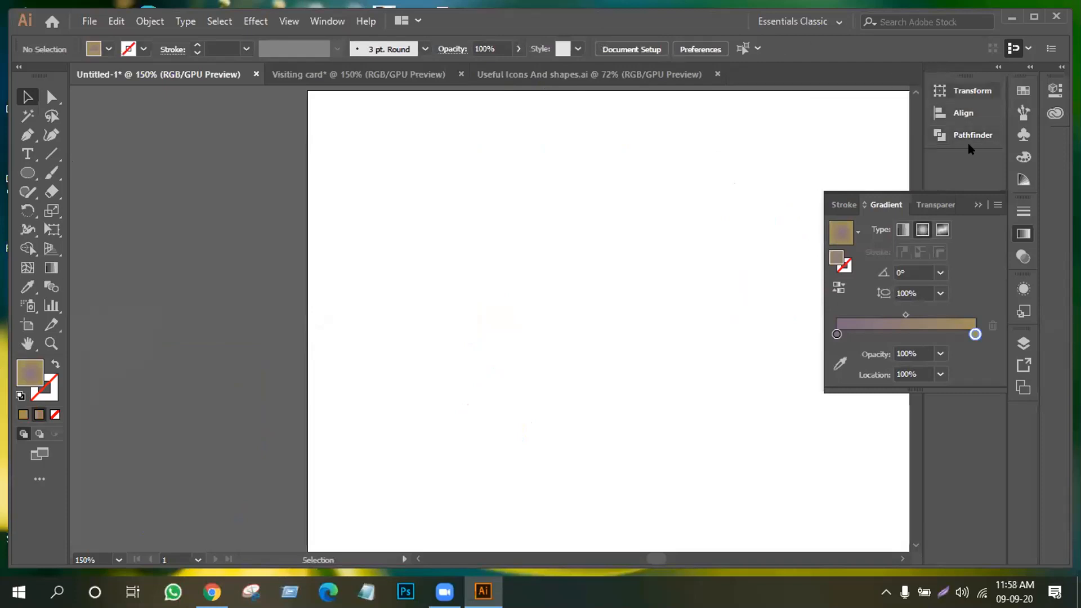
pyautogui.click(977, 203)
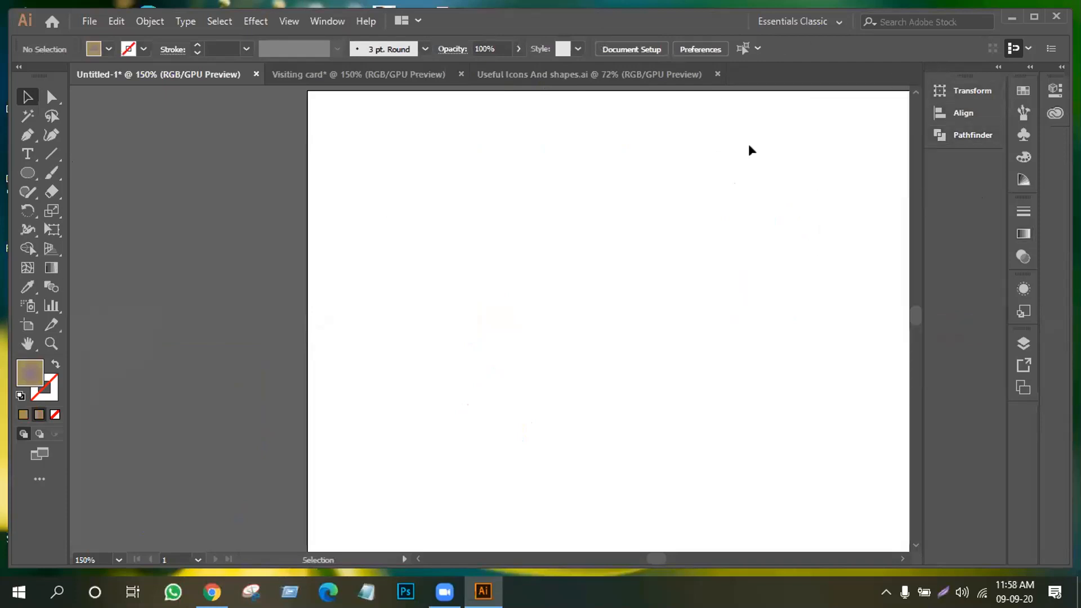
pyautogui.click(28, 343)
pyautogui.moveTo(704, 360); pyautogui.dragTo(580, 355)
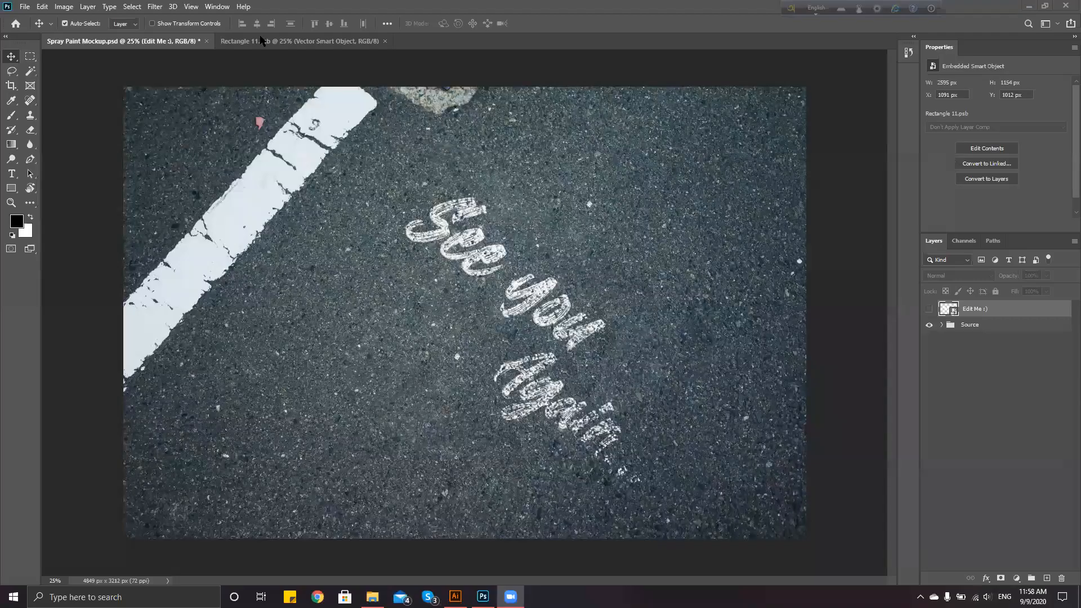
pyautogui.click(338, 43)
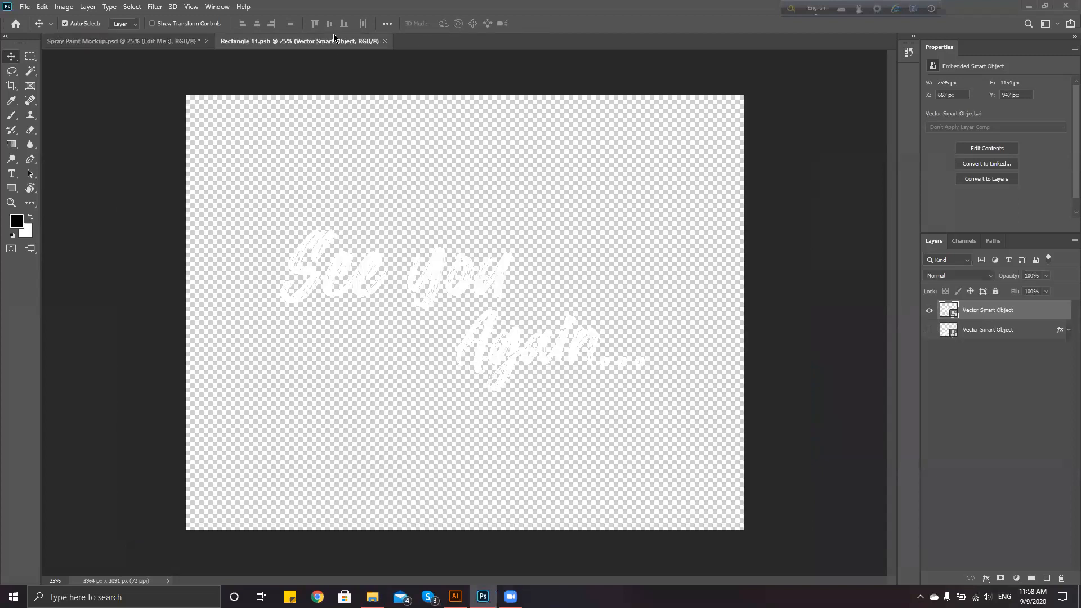
pyautogui.click(159, 44)
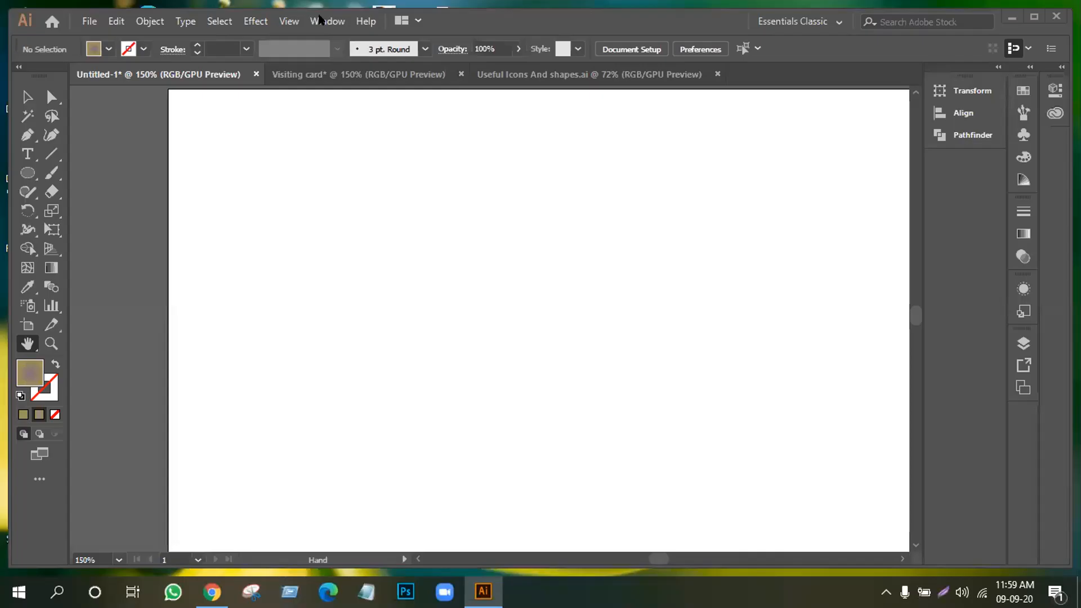
# Open the Neutral swatch library and move its panel aside
pyautogui.click(319, 20)
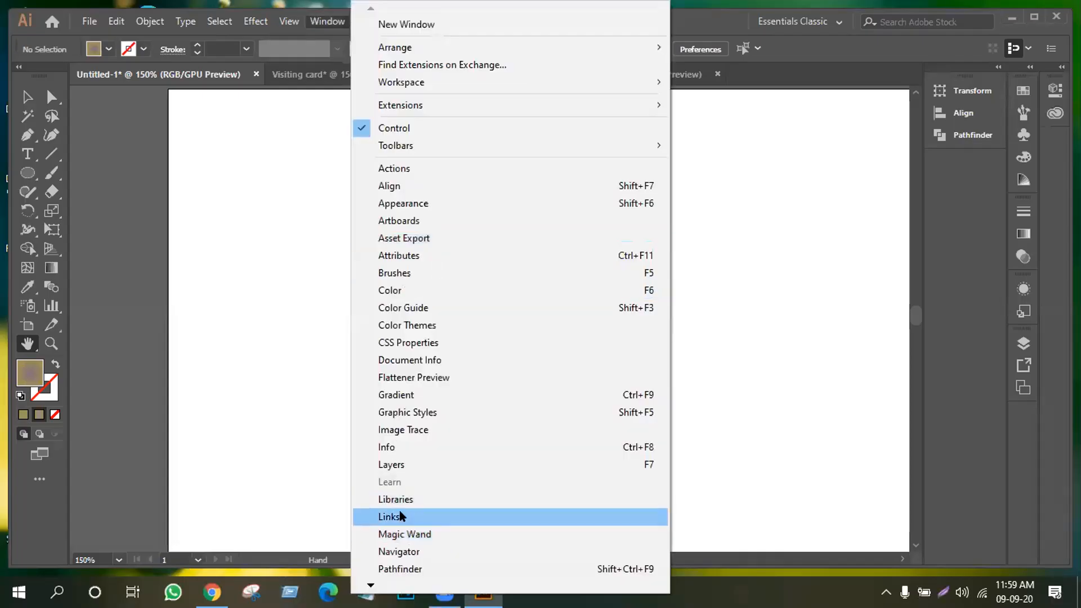
pyautogui.moveTo(370, 586)
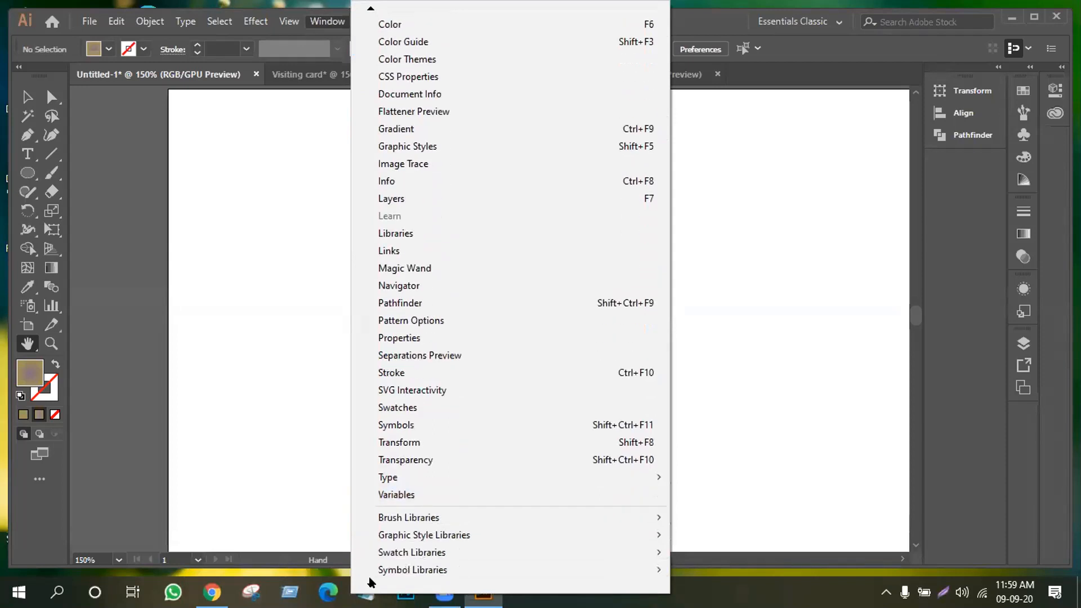
pyautogui.moveTo(432, 485)
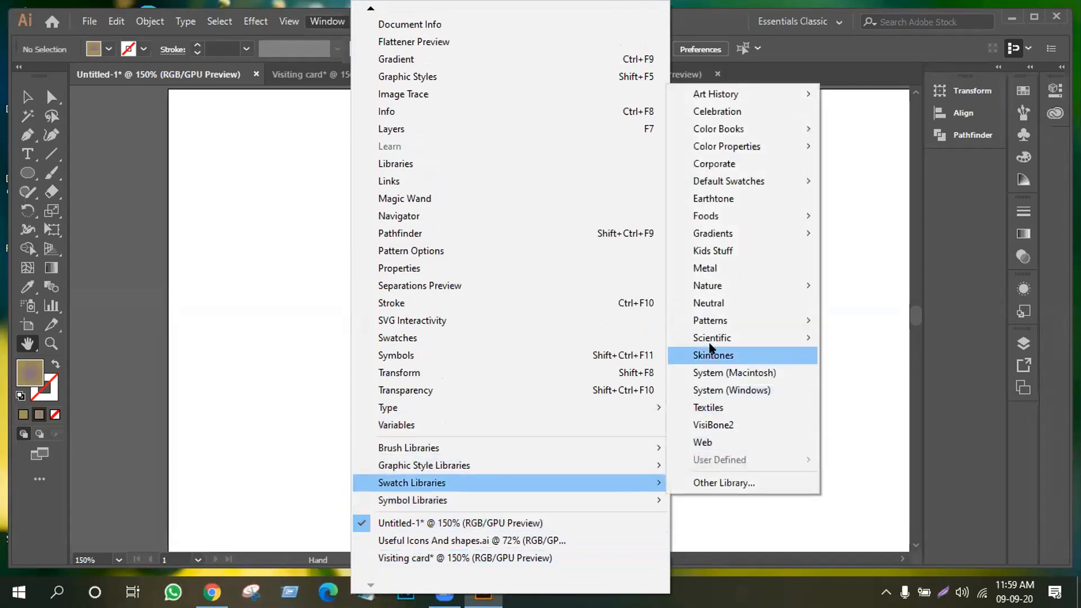
pyautogui.click(715, 308)
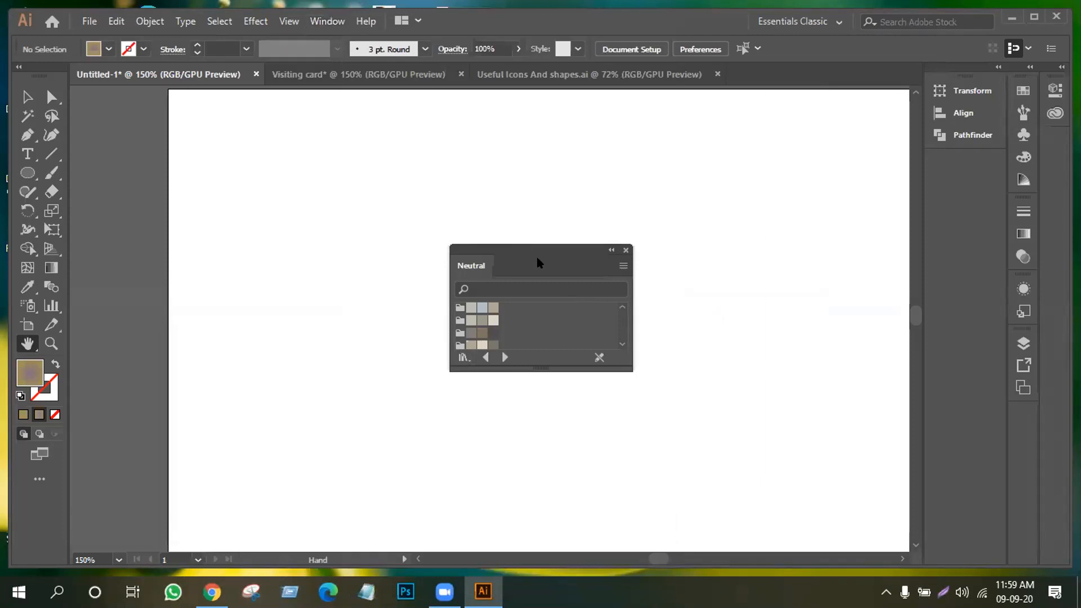
pyautogui.moveTo(558, 249); pyautogui.dragTo(717, 163)
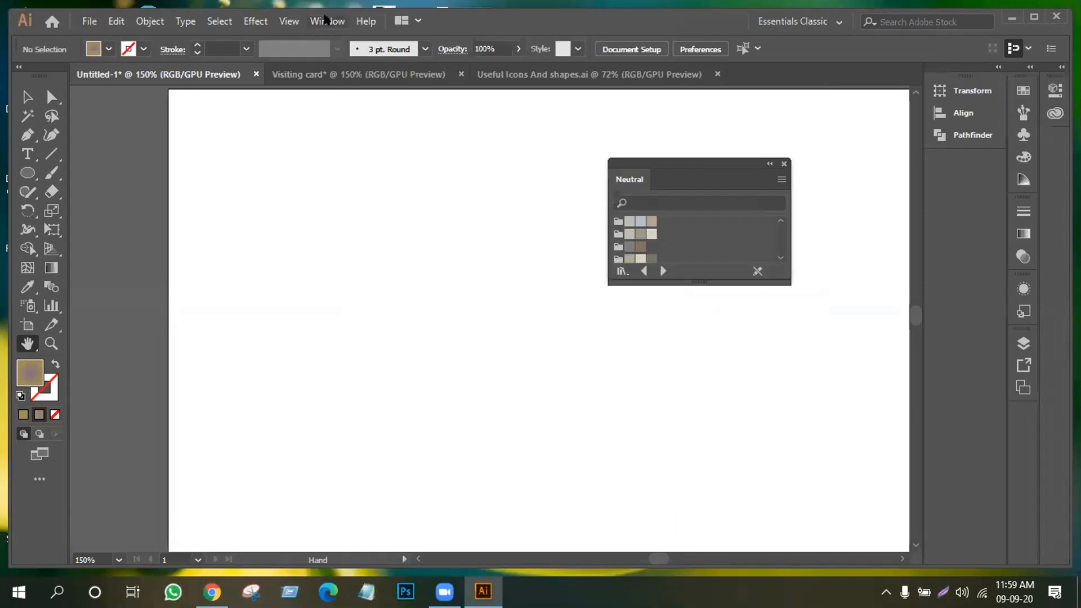
# Load and close the Flowers swatch library, then open the Nature symbol library
pyautogui.click(619, 272)
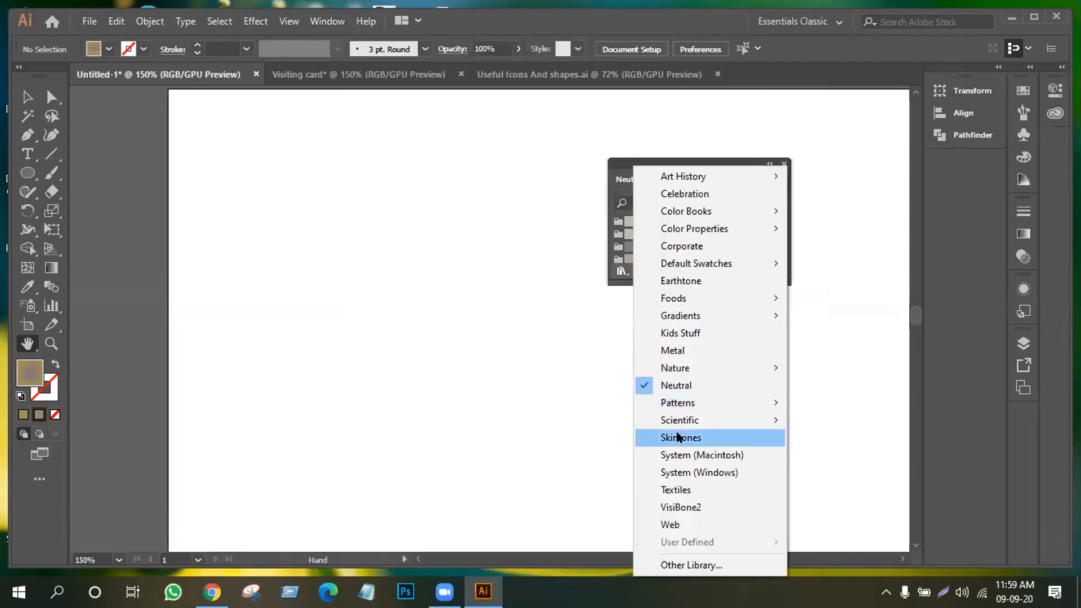
pyautogui.moveTo(684, 371)
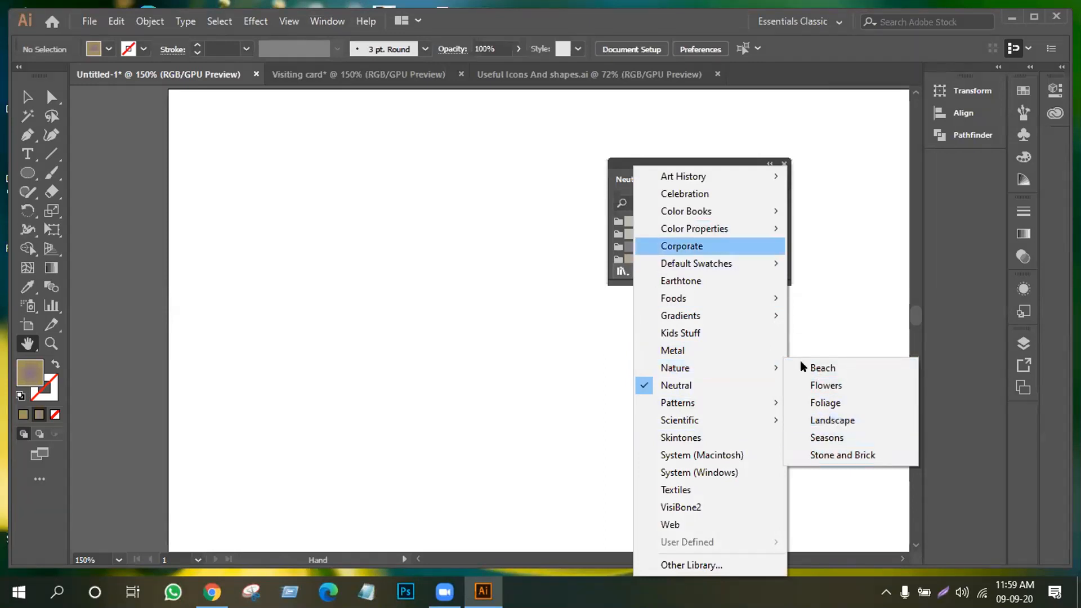
pyautogui.click(828, 381)
pyautogui.click(784, 164)
pyautogui.click(325, 21)
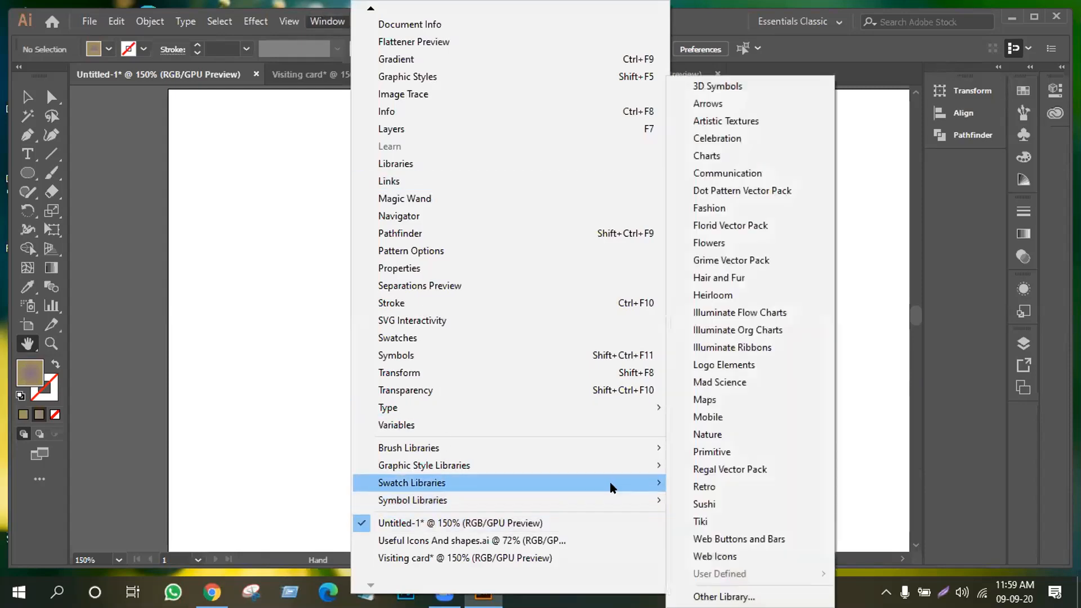
pyautogui.click(721, 432)
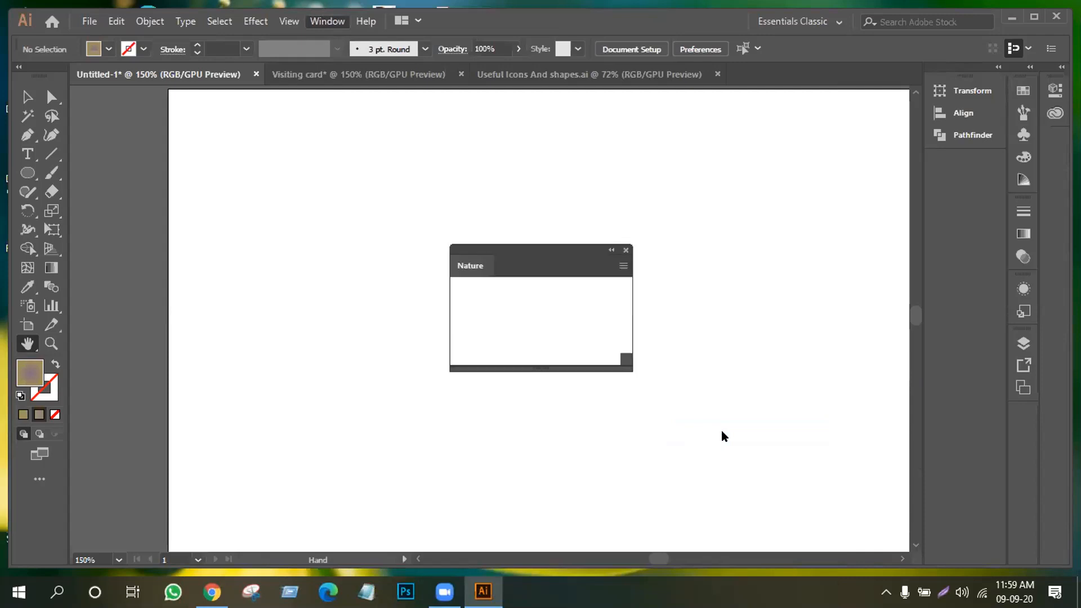
# Enlarge the Nature panel and place a Butterfly symbol at the artboard's top centre
pyautogui.moveTo(545, 262); pyautogui.dragTo(763, 144)
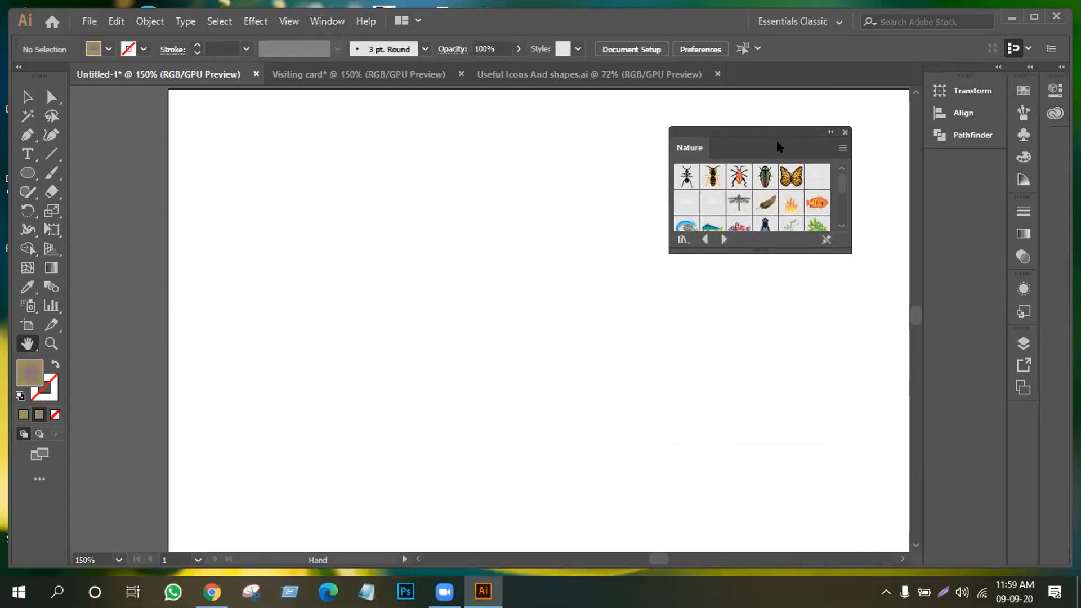
pyautogui.moveTo(844, 242); pyautogui.dragTo(942, 321)
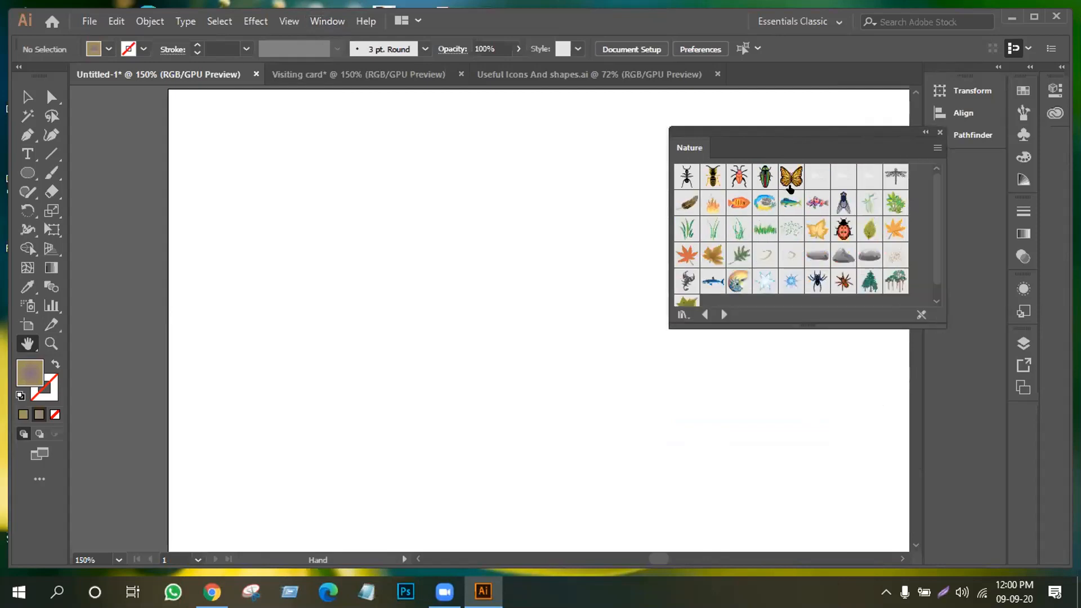
pyautogui.moveTo(791, 179); pyautogui.dragTo(235, 280)
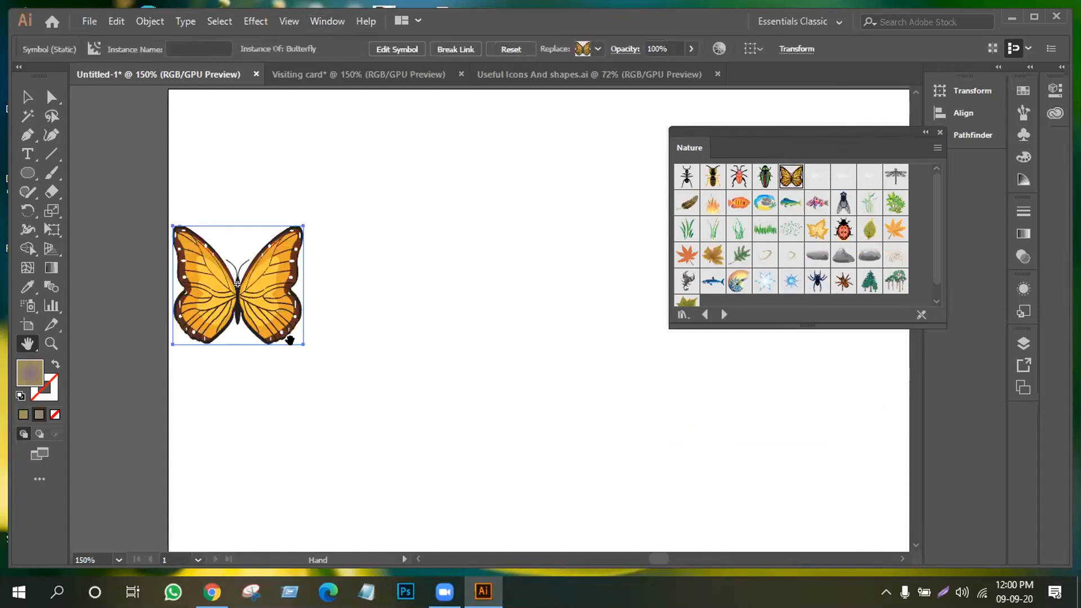
pyautogui.moveTo(220, 296); pyautogui.dragTo(172, 279)
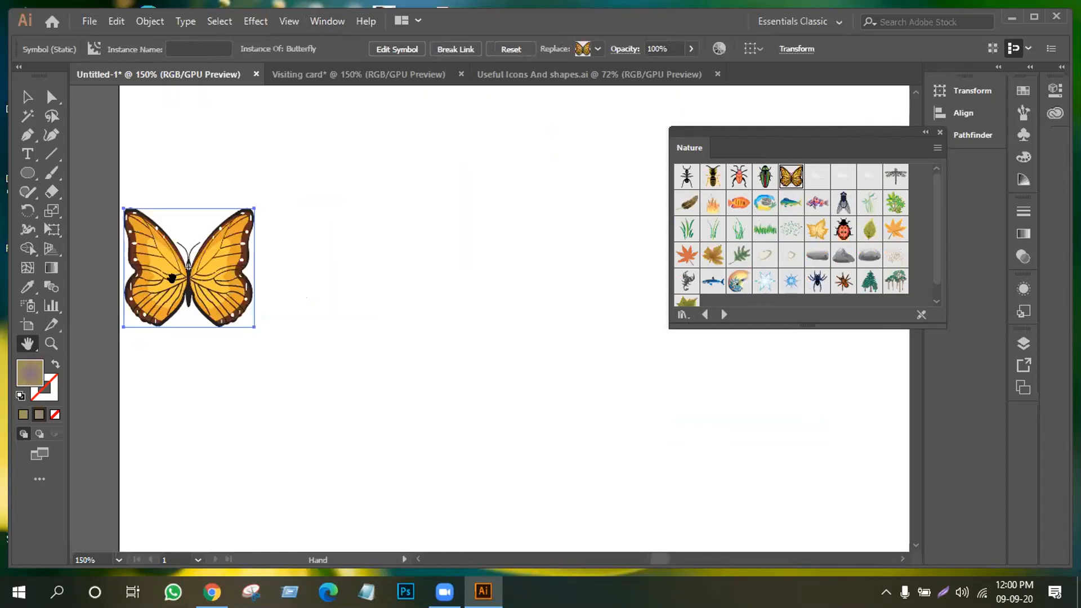
pyautogui.click(27, 96)
pyautogui.click(211, 262)
pyautogui.moveTo(235, 264); pyautogui.dragTo(601, 158)
# Place a Trees symbol at the artboard's left, scale it up and nudge it down-right
pyautogui.click(893, 283)
pyautogui.moveTo(867, 286); pyautogui.dragTo(187, 354)
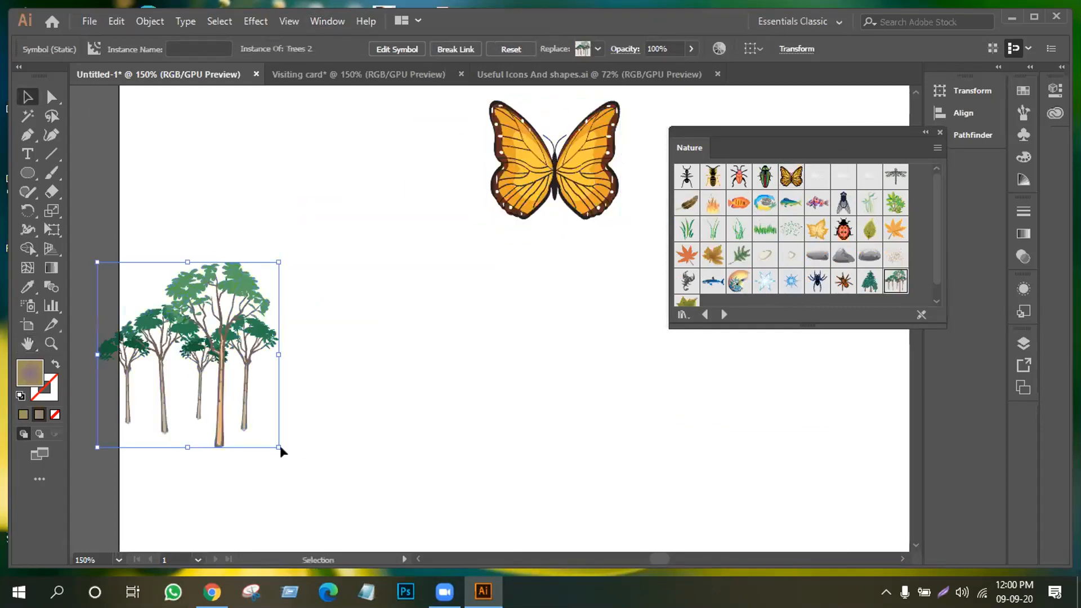
pyautogui.moveTo(278, 447); pyautogui.dragTo(333, 504)
pyautogui.moveTo(293, 349); pyautogui.dragTo(384, 411)
pyautogui.scroll(-3, 386, 345)
pyautogui.click(533, 369)
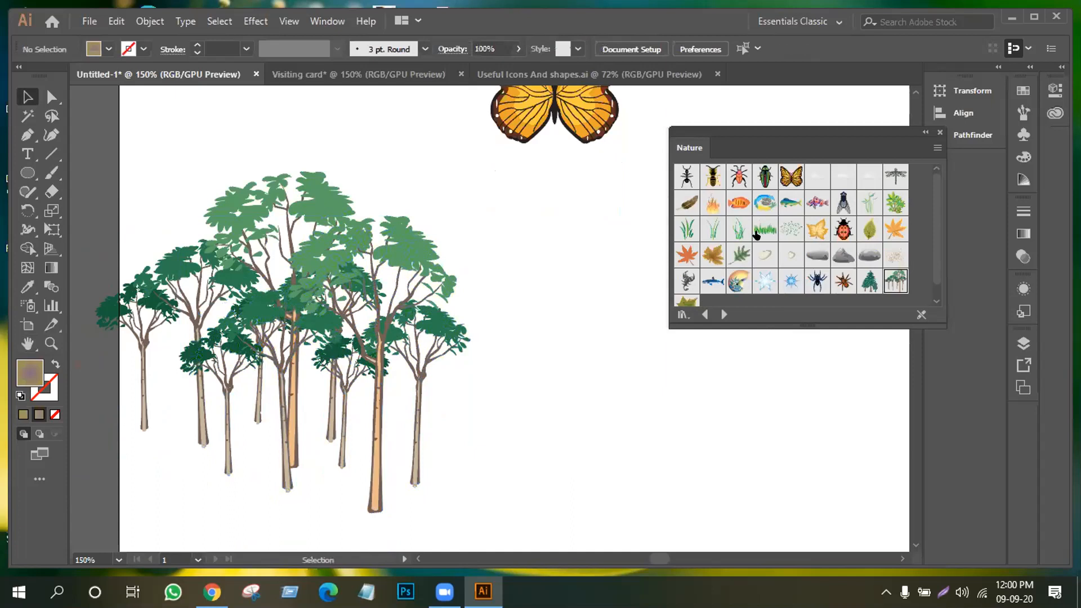
pyautogui.scroll(-1, 760, 231)
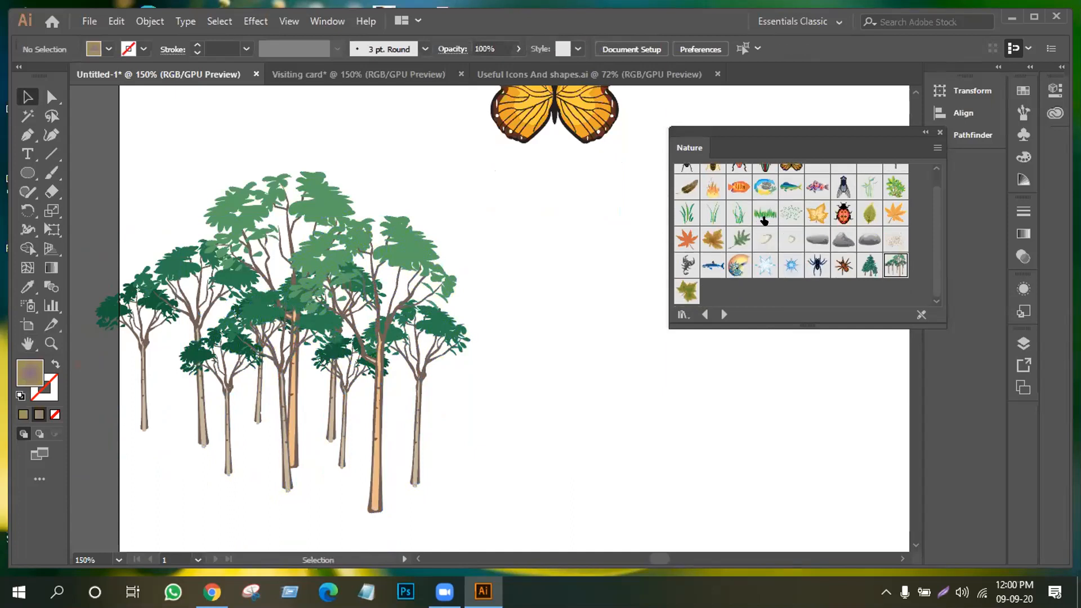
# Add Grass 4 clumps along the trees' base, with copies, plus a Grass 3 clump at lower left
pyautogui.click(758, 214)
pyautogui.moveTo(758, 214); pyautogui.dragTo(321, 498)
pyautogui.click(195, 488)
pyautogui.moveTo(419, 510); pyautogui.dragTo(268, 452)
pyautogui.moveTo(411, 514); pyautogui.dragTo(181, 452)
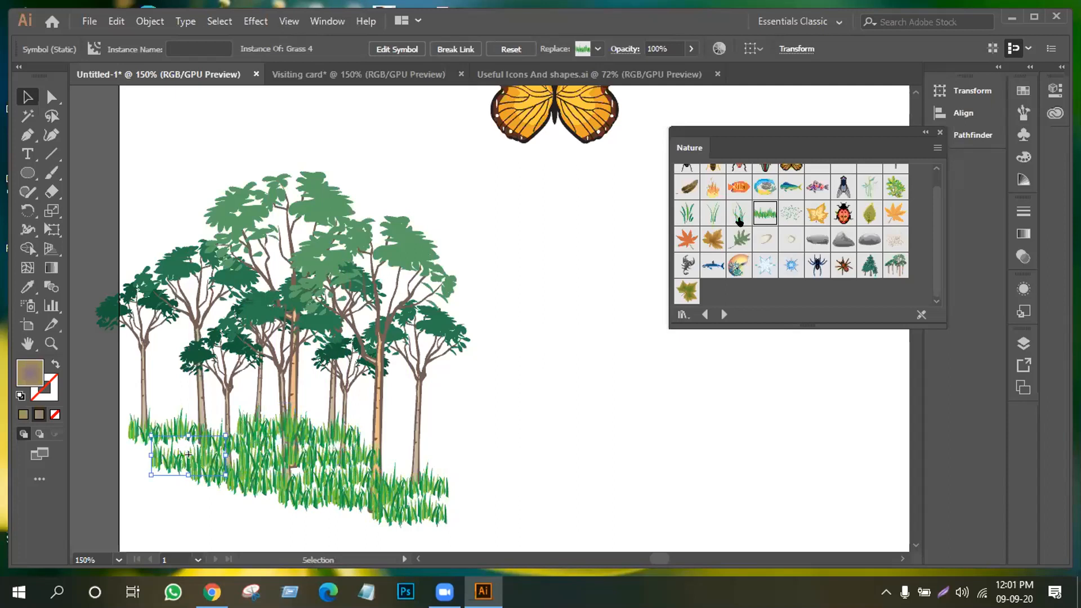
pyautogui.moveTo(733, 219); pyautogui.dragTo(143, 488)
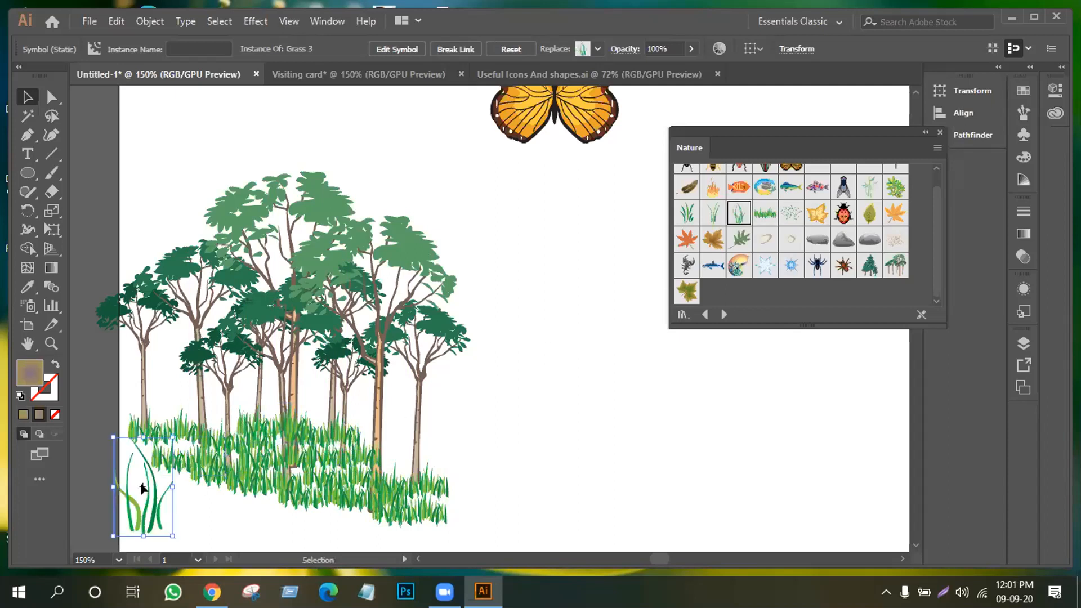
# Add a Grass 7 leaf scatter, shrink it to about 116 × 35 px, and tuck it into the grass
pyautogui.click(791, 212)
pyautogui.moveTo(489, 397); pyautogui.dragTo(278, 440)
pyautogui.click(243, 506)
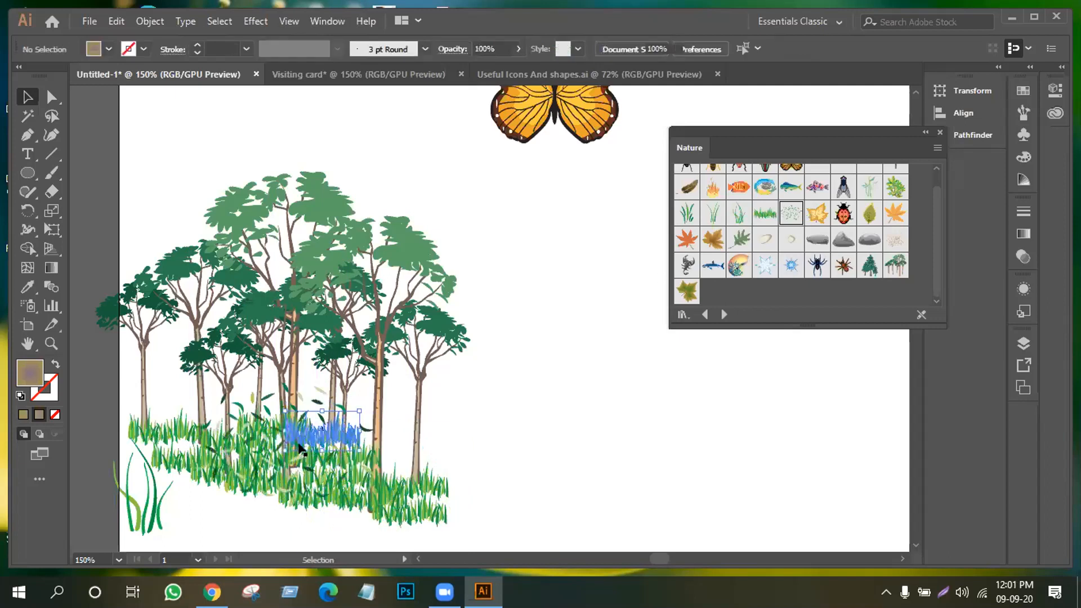
pyautogui.click(265, 444)
pyautogui.moveTo(373, 498); pyautogui.dragTo(385, 440)
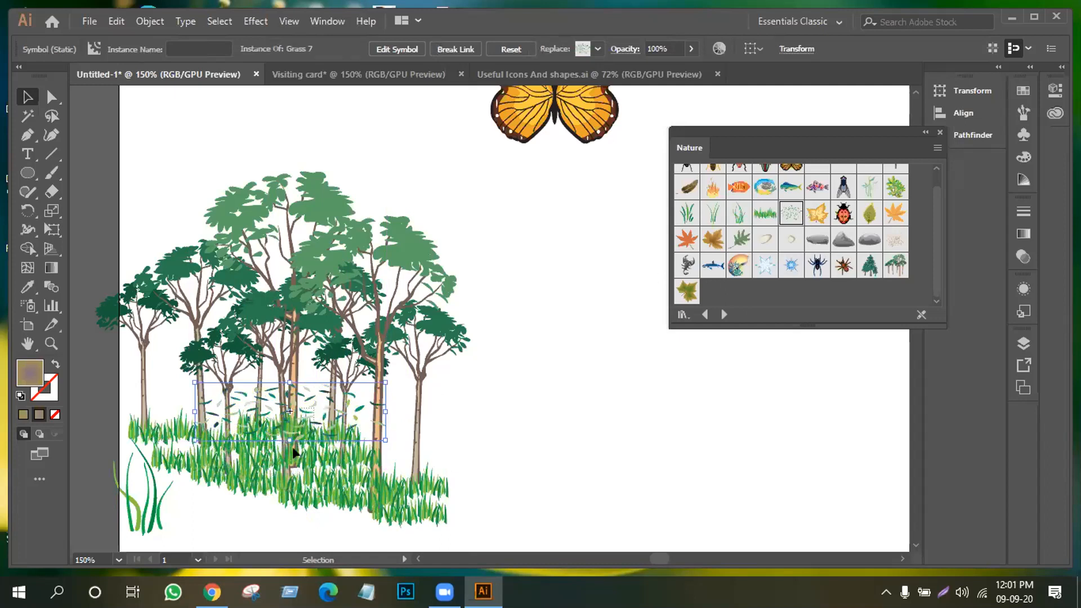
pyautogui.click(304, 414)
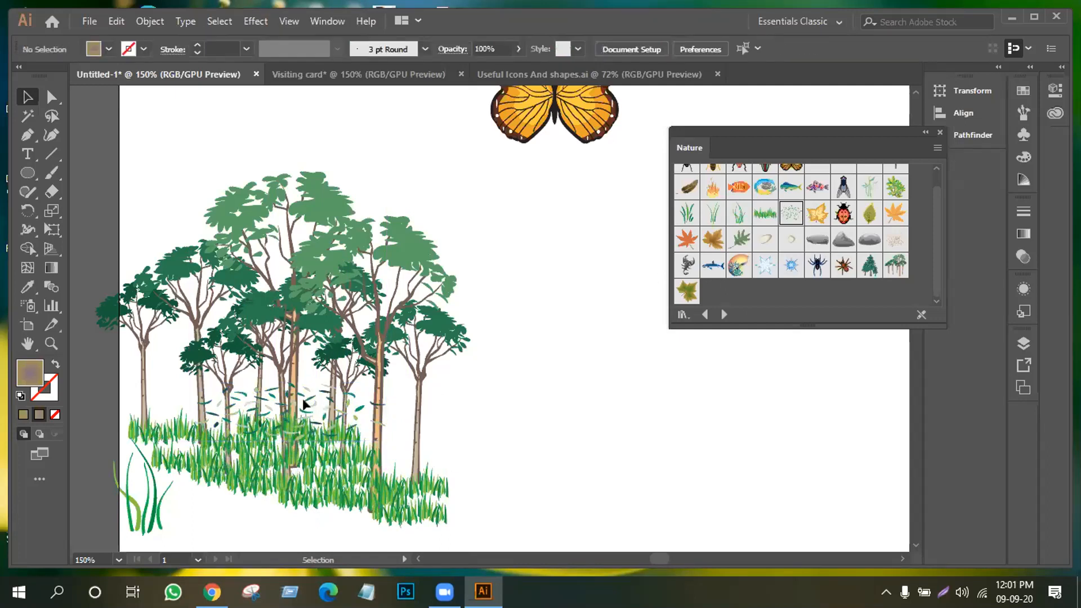
pyautogui.click(285, 437)
pyautogui.click(474, 424)
pyautogui.click(306, 398)
pyautogui.moveTo(307, 397); pyautogui.dragTo(271, 444)
pyautogui.click(548, 392)
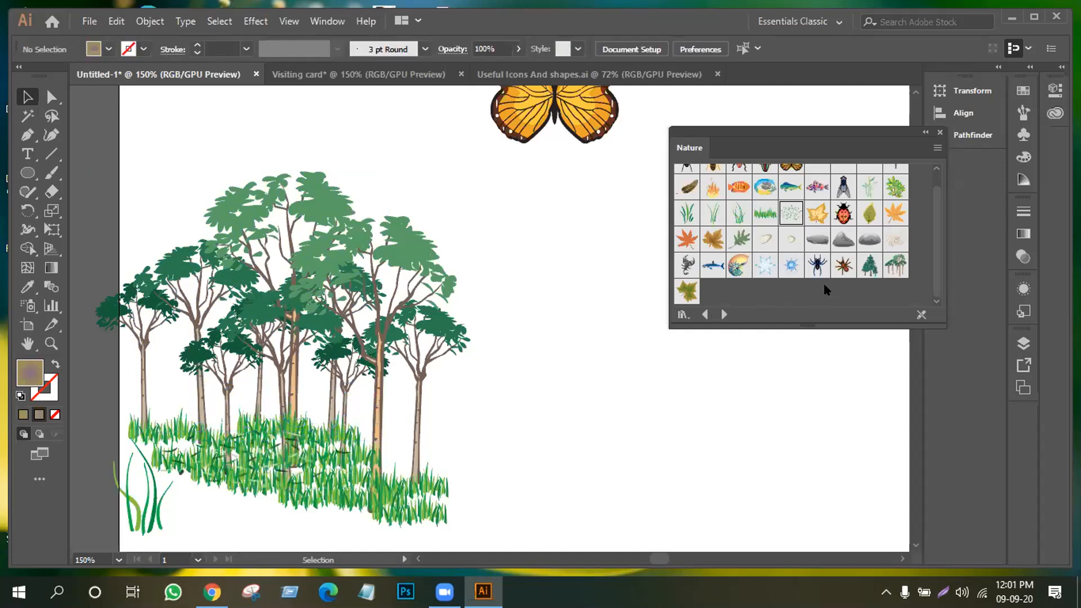
# Place a Rock 5 symbol right of the grass and scale it down
pyautogui.moveTo(867, 237); pyautogui.dragTo(846, 239)
pyautogui.moveTo(797, 268); pyautogui.dragTo(545, 514)
pyautogui.moveTo(499, 476); pyautogui.dragTo(566, 468)
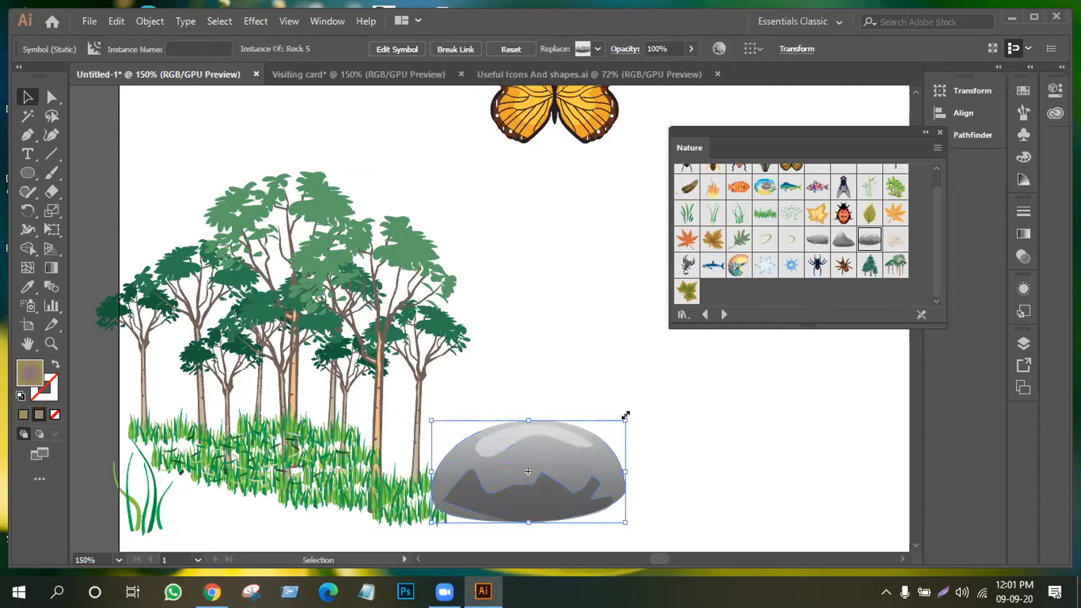
pyautogui.moveTo(624, 415); pyautogui.dragTo(597, 435)
pyautogui.moveTo(527, 475); pyautogui.dragTo(492, 486)
pyautogui.scroll(-2, 461, 462)
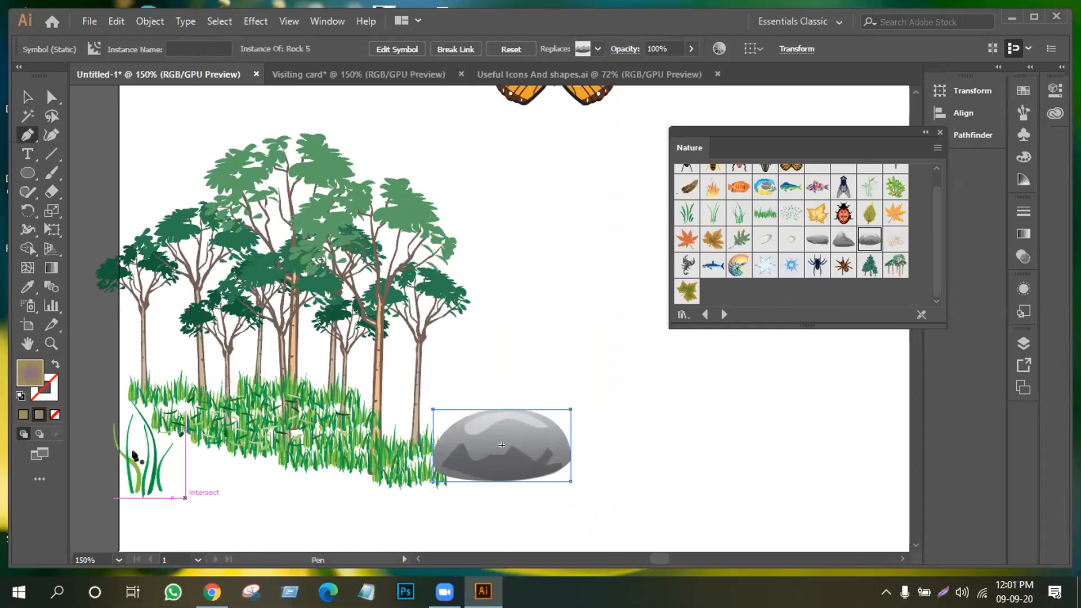
# With the Pen tool, start the ground path at lower left and curve it up past the rock
pyautogui.click(148, 548)
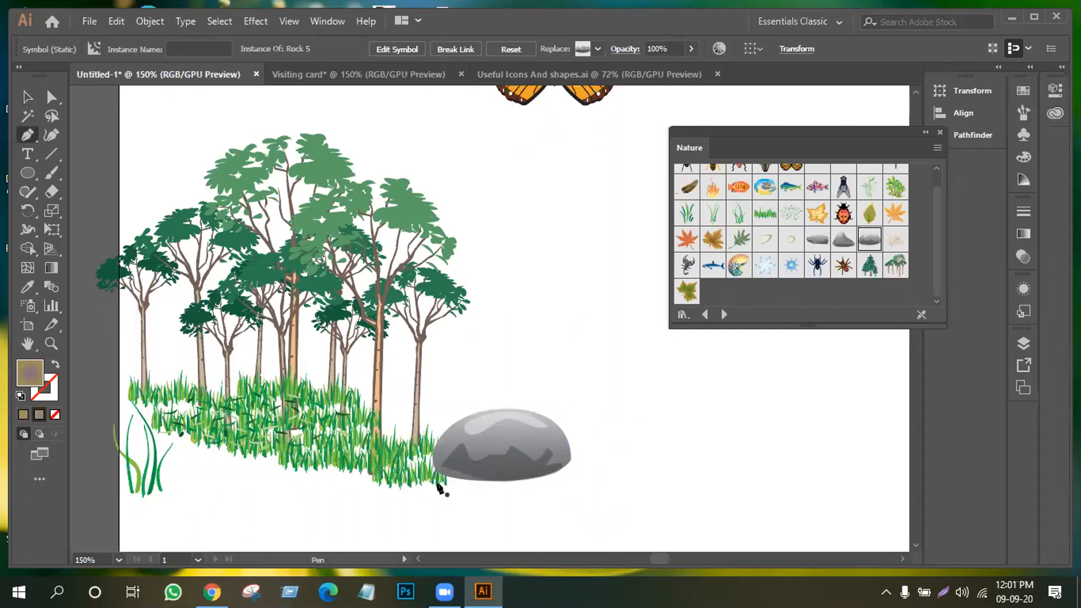
pyautogui.moveTo(532, 484); pyautogui.dragTo(661, 513)
pyautogui.click(530, 485)
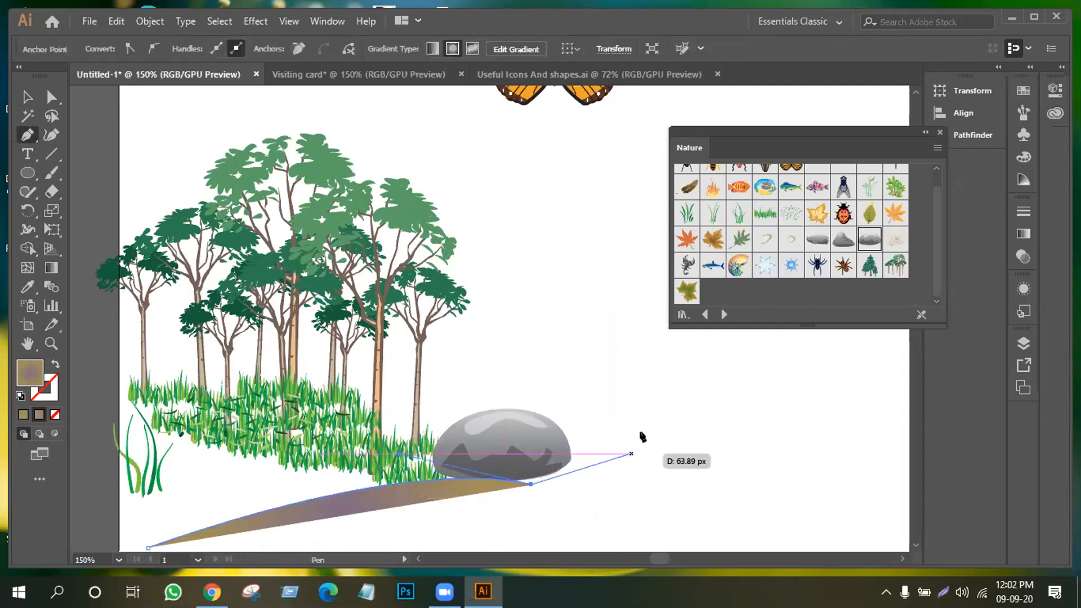
pyautogui.moveTo(674, 390); pyautogui.dragTo(672, 309)
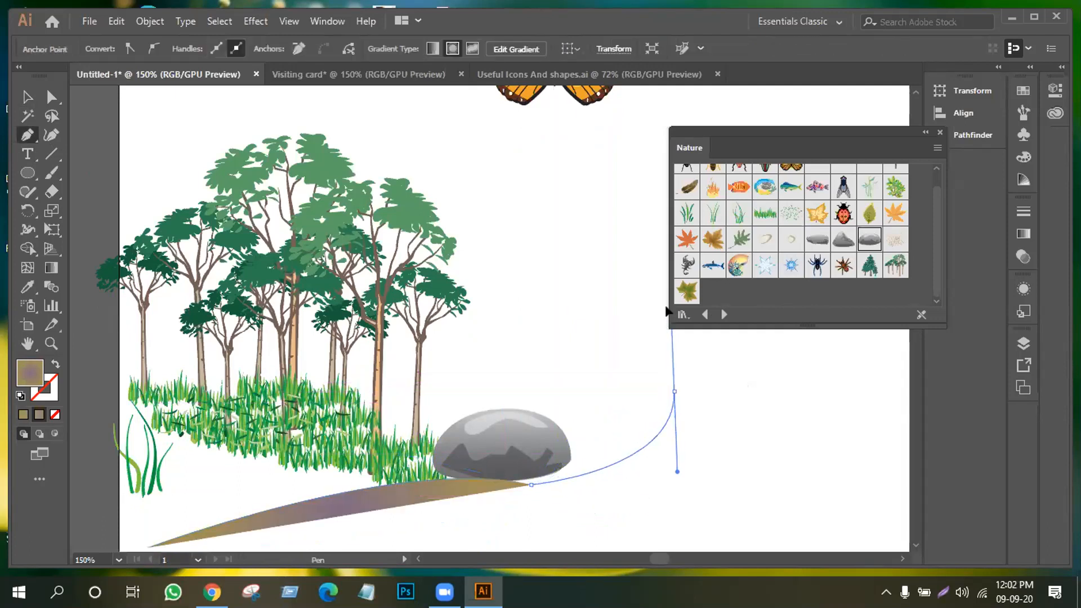
pyautogui.click(674, 390)
pyautogui.moveTo(907, 329); pyautogui.dragTo(861, 356)
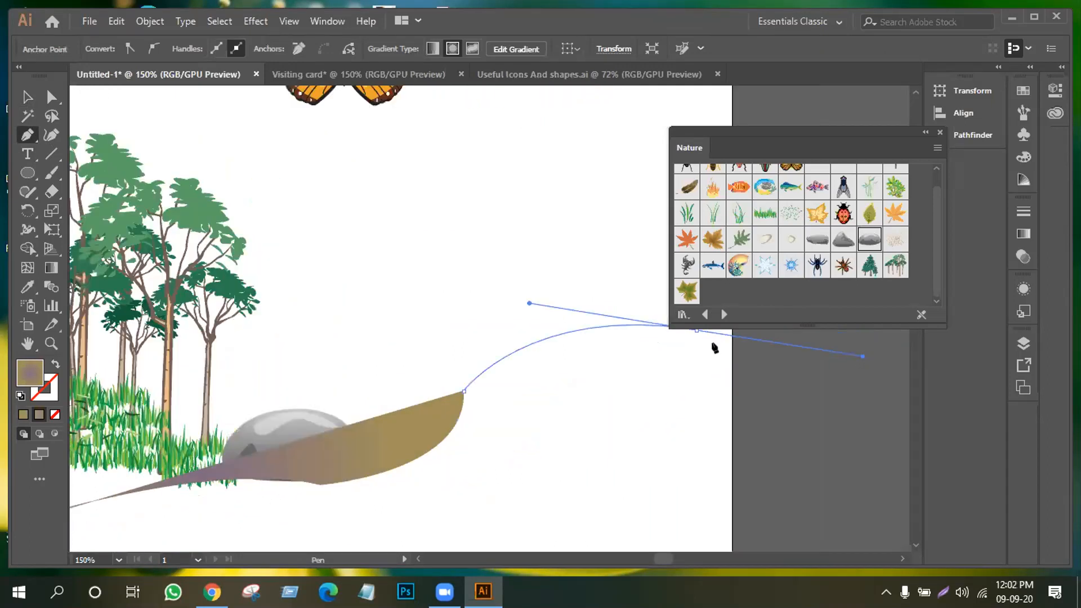
pyautogui.click(696, 330)
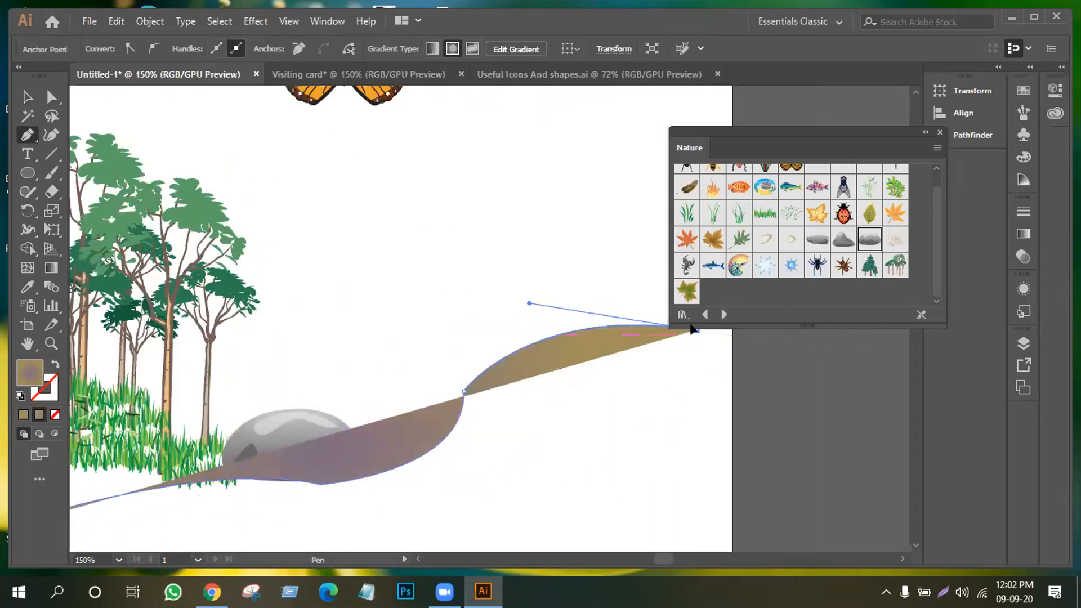
pyautogui.click(730, 332)
pyautogui.scroll(-2, 730, 336)
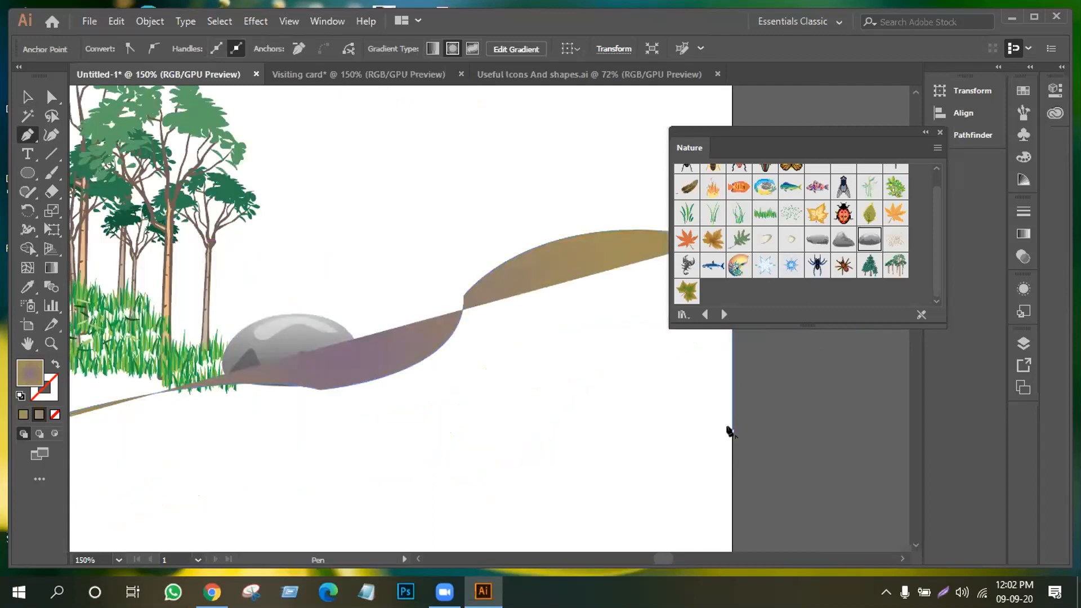
# Draw the path's lower edge back to the left and close the shape
pyautogui.click(728, 430)
pyautogui.scroll(-3, 280, 526)
pyautogui.moveTo(259, 443); pyautogui.dragTo(36, 507)
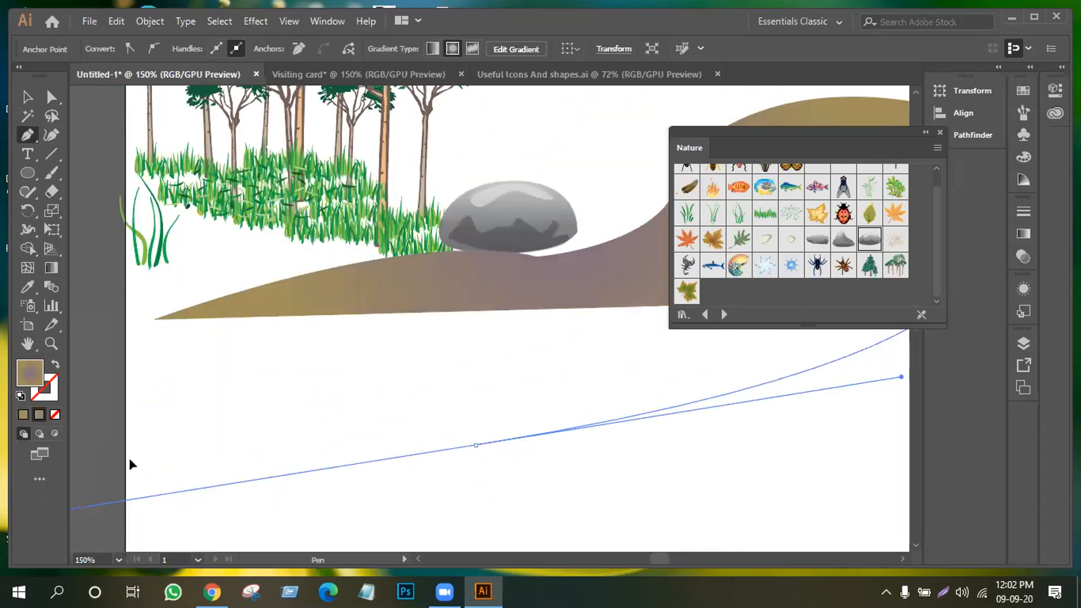
pyautogui.moveTo(129, 459); pyautogui.dragTo(318, 476)
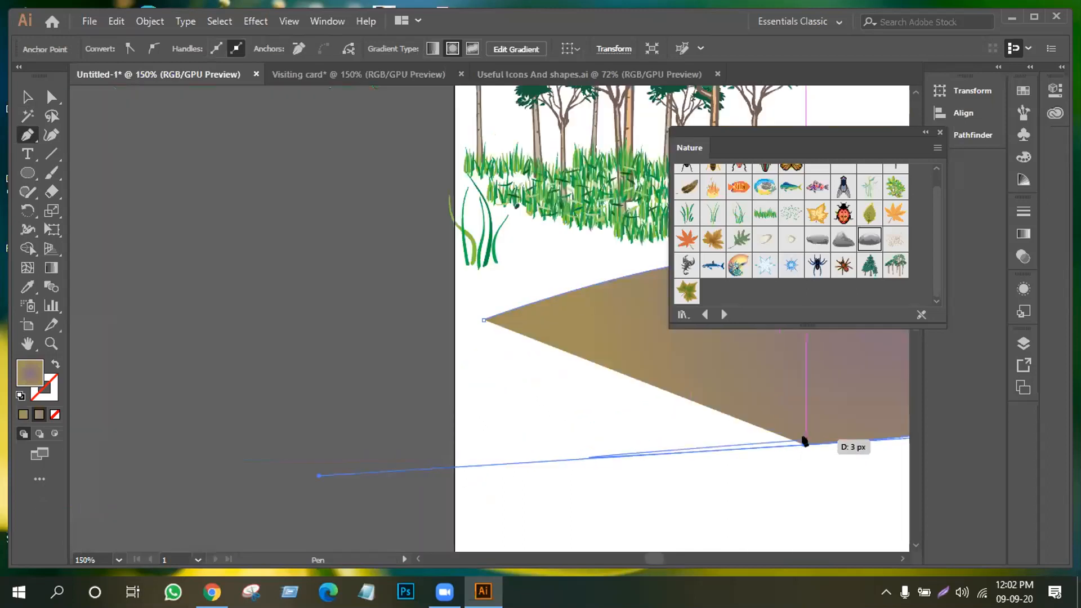
pyautogui.press('ctrl')
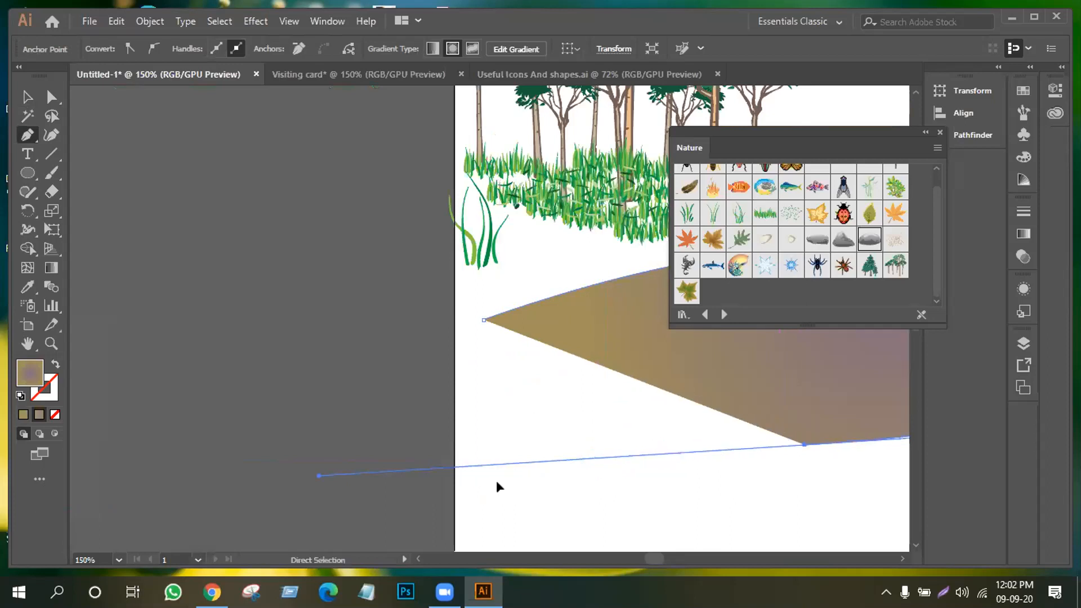
pyautogui.click(804, 447)
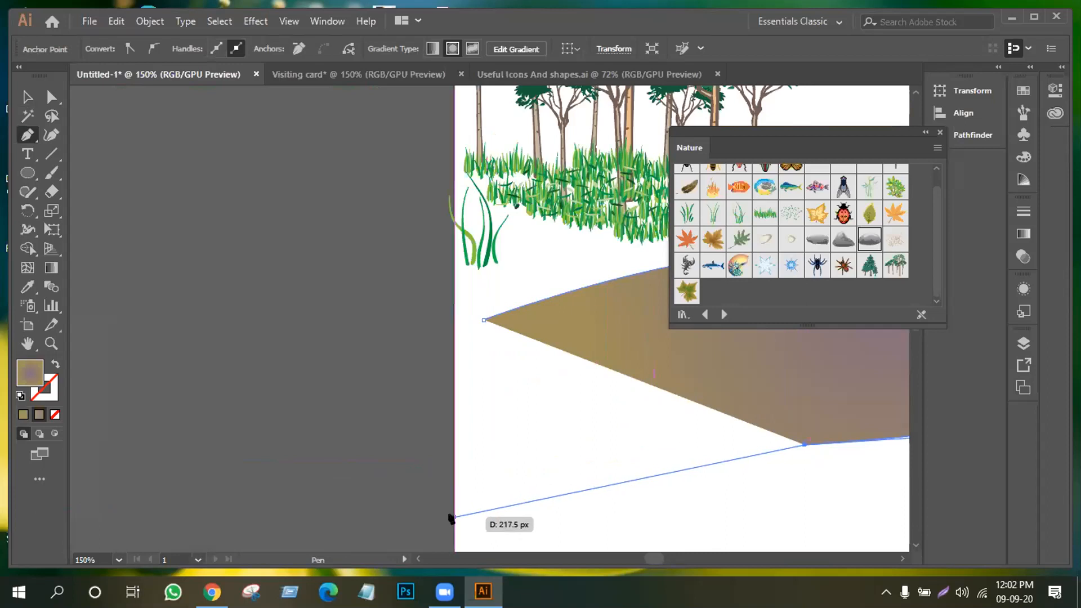
pyautogui.click(453, 517)
pyautogui.click(453, 320)
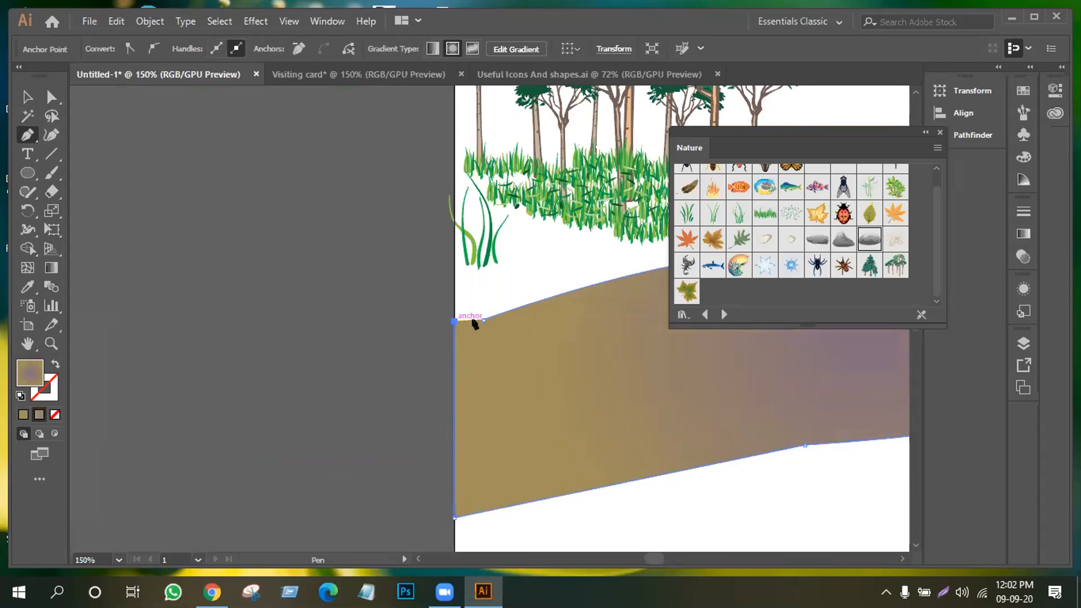
pyautogui.click(483, 319)
# Undo an accidental move of the path and pan to show the trees, rock and path
pyautogui.click(22, 98)
pyautogui.moveTo(616, 290); pyautogui.dragTo(215, 316)
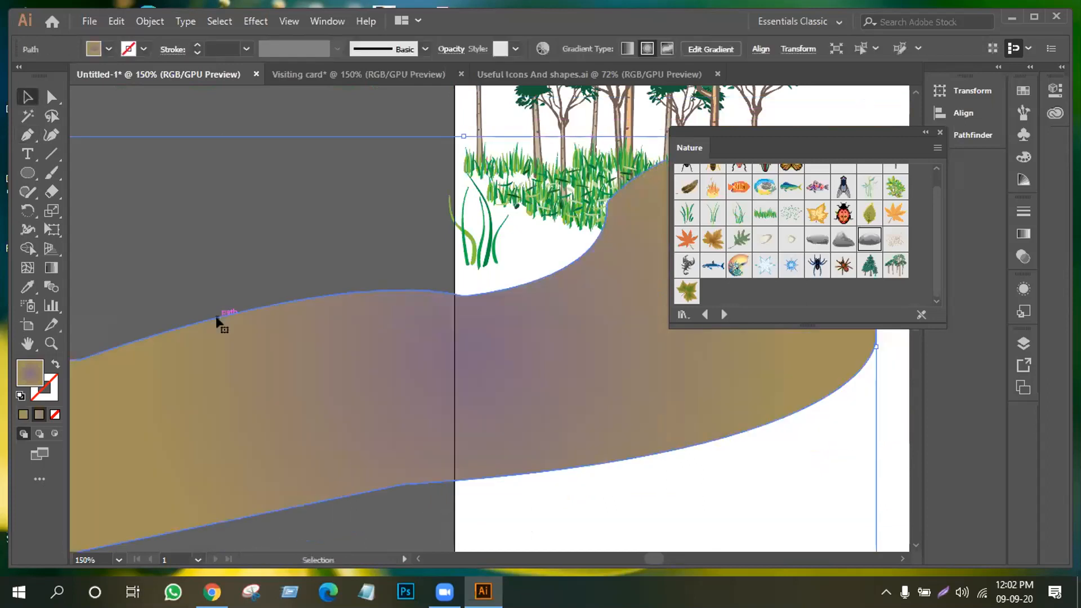
pyautogui.hotkey('ctrl', 'z')
pyautogui.click(27, 343)
pyautogui.moveTo(550, 265); pyautogui.dragTo(210, 402)
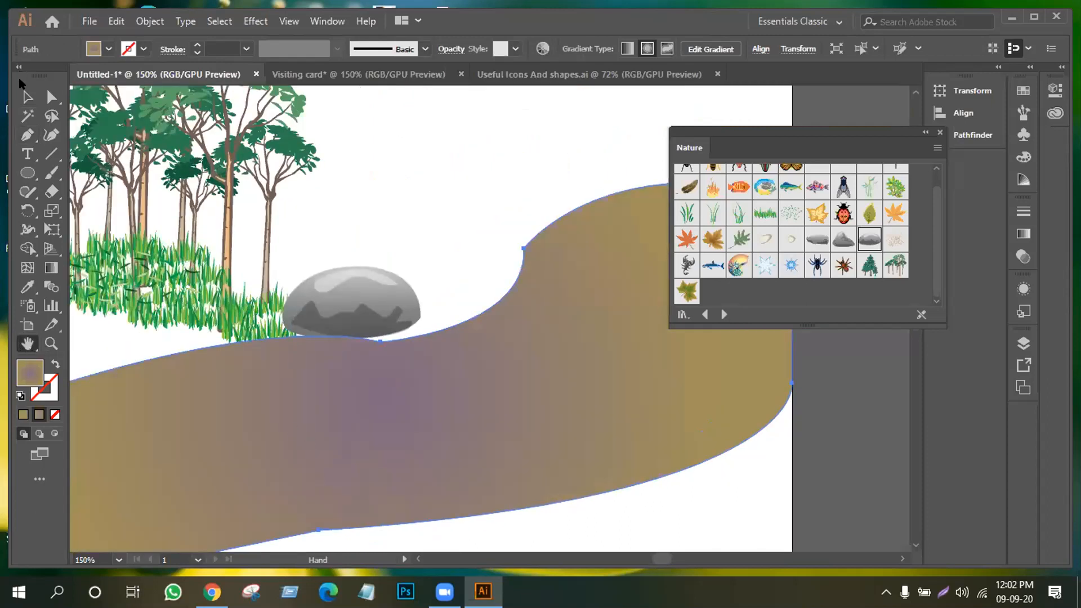
pyautogui.click(27, 96)
pyautogui.click(107, 49)
# Fill the path plain brown and add a Foliage 2 shrub near the rock
pyautogui.click(106, 100)
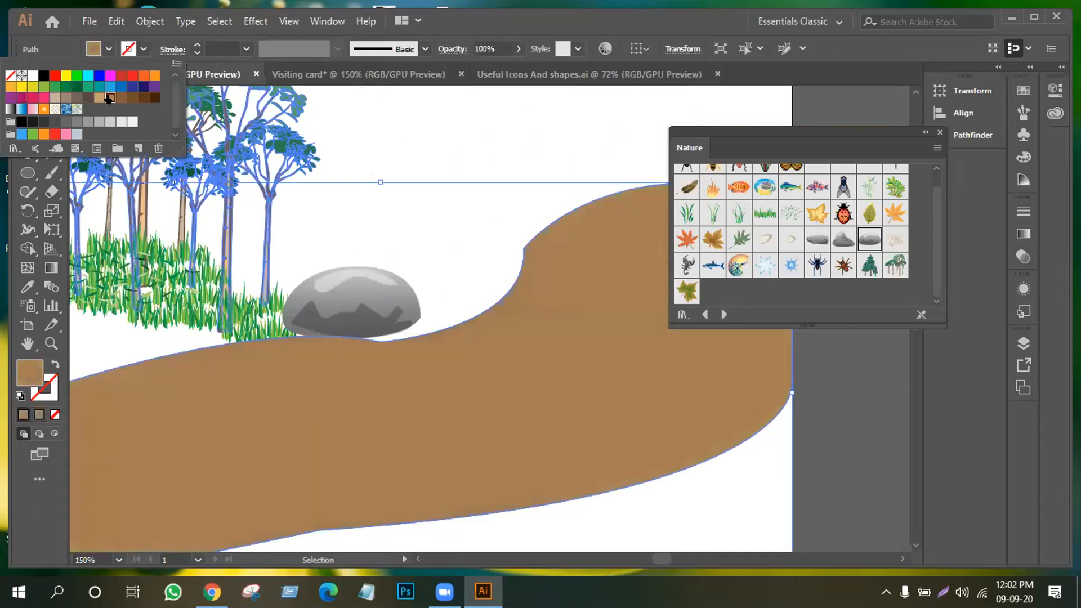
pyautogui.click(481, 202)
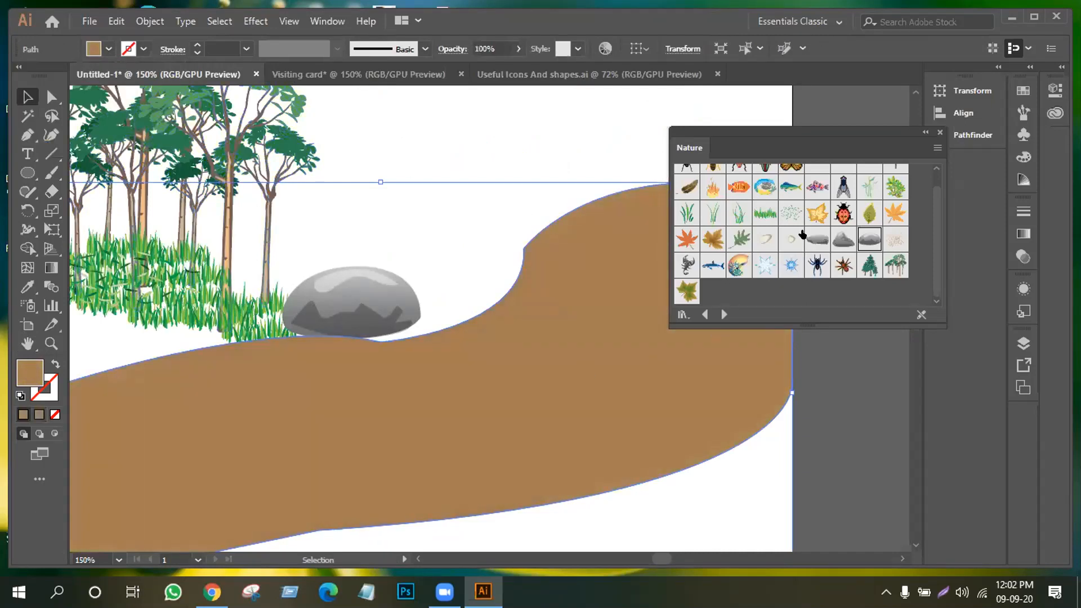
pyautogui.moveTo(816, 217); pyautogui.dragTo(433, 243)
pyautogui.click(624, 539)
pyautogui.moveTo(460, 327); pyautogui.dragTo(449, 320)
pyautogui.click(625, 549)
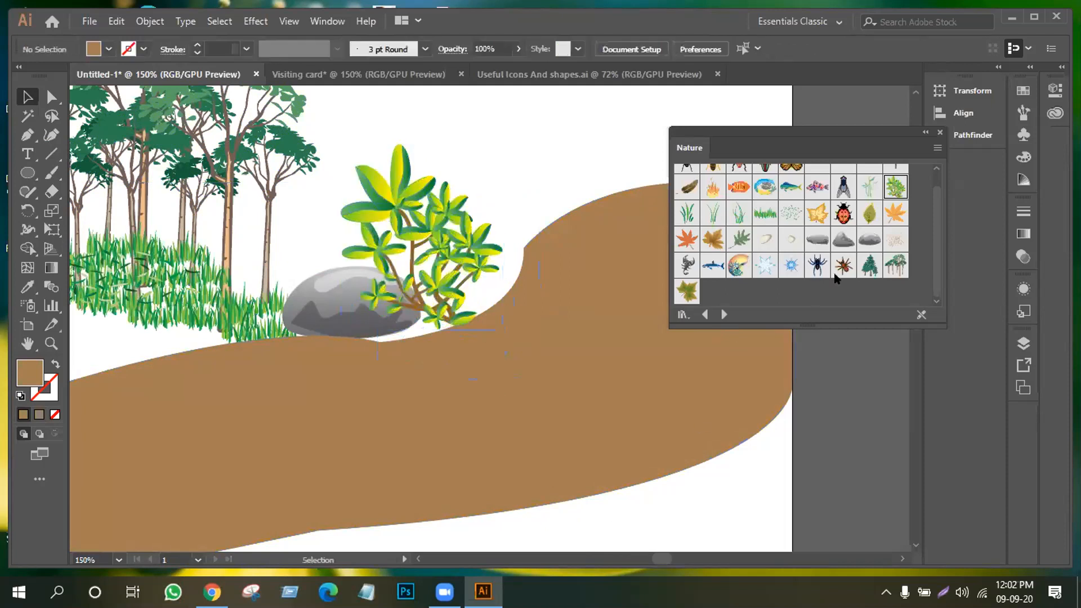
# Place a Japanese Maple leaf in front of the rock and shrink it
pyautogui.moveTo(814, 219); pyautogui.dragTo(500, 364)
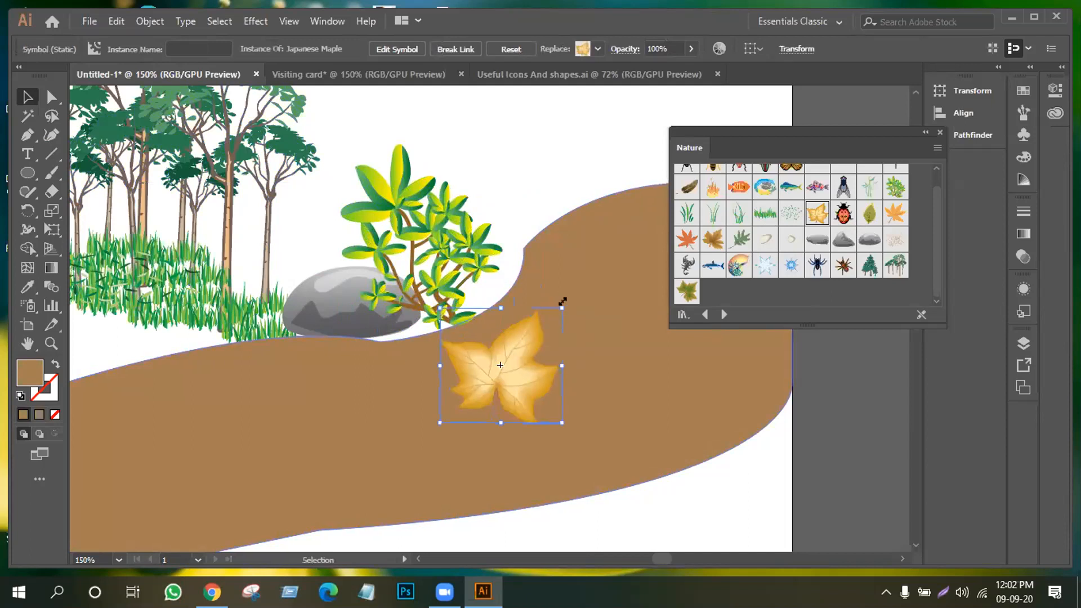
pyautogui.moveTo(562, 302); pyautogui.dragTo(533, 335)
pyautogui.moveTo(498, 366); pyautogui.dragTo(345, 340)
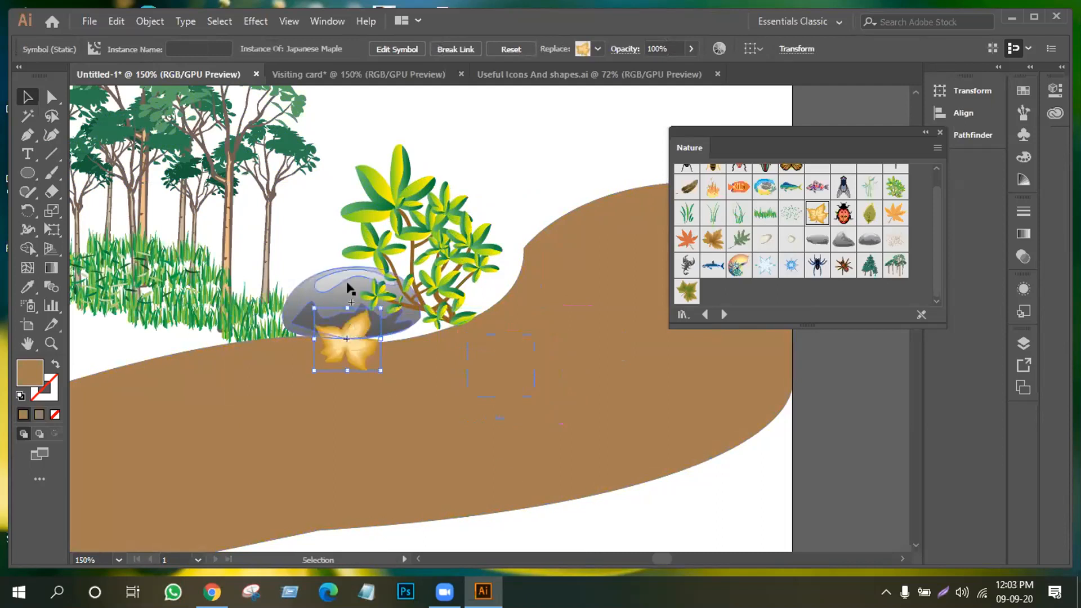
pyautogui.moveTo(377, 302); pyautogui.dragTo(341, 333)
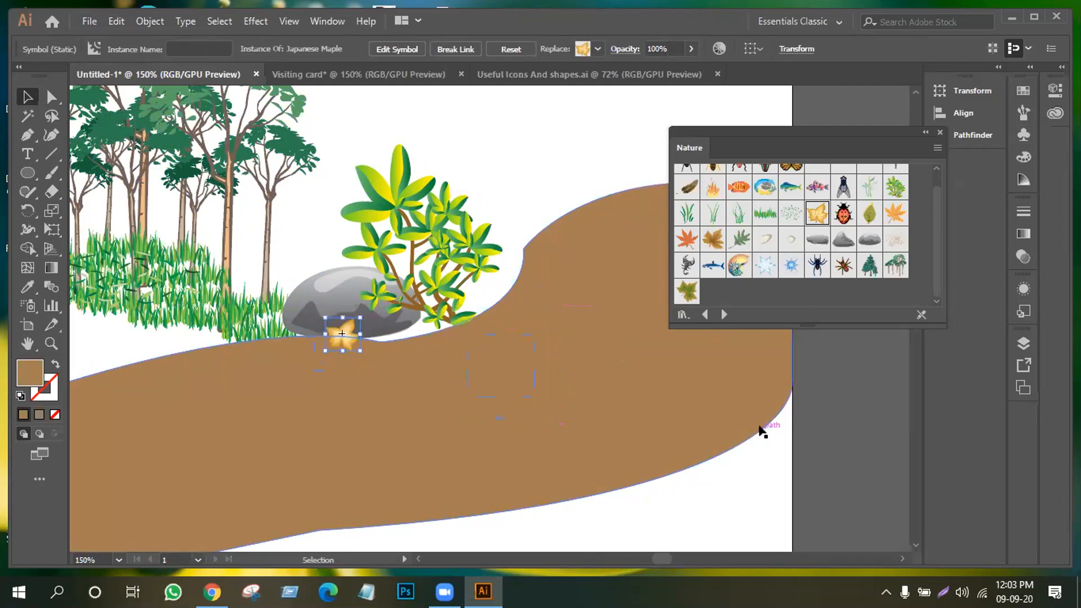
pyautogui.scroll(1, 804, 263)
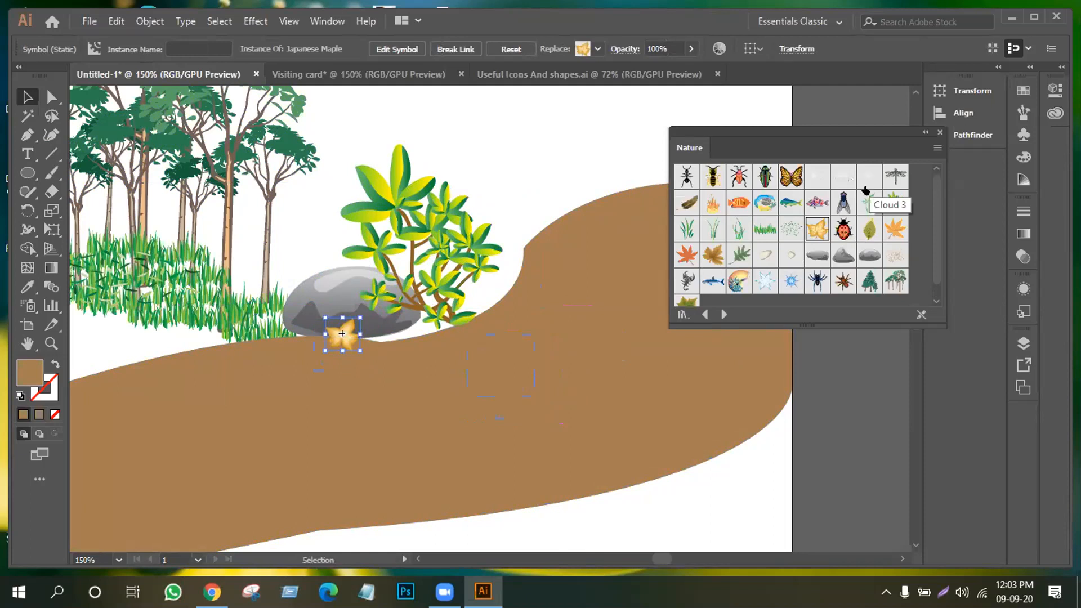
pyautogui.scroll(5, 321, 241)
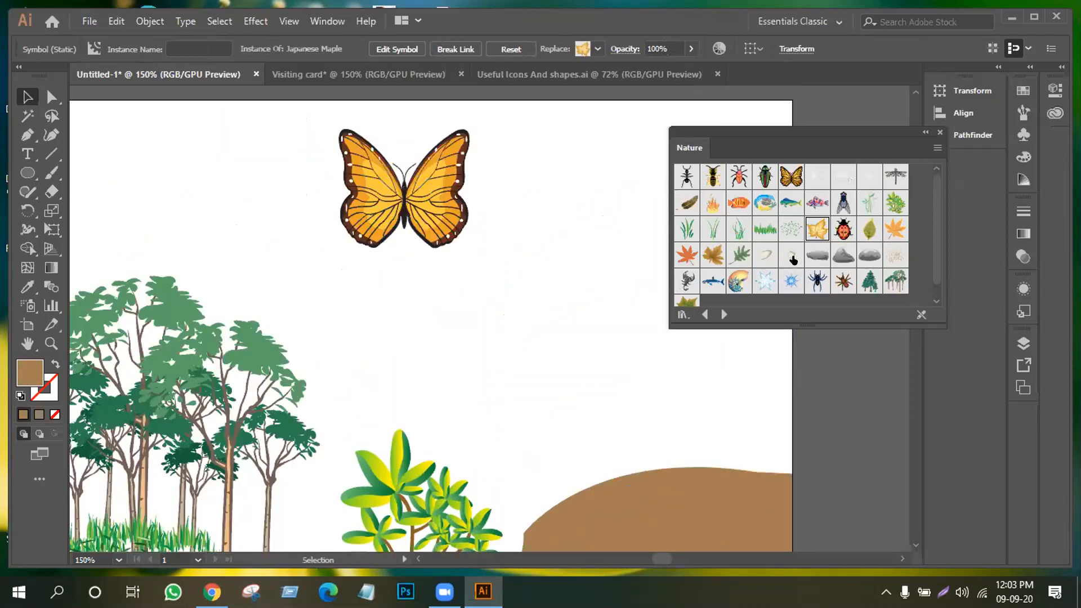
# From the Flowers symbol library, place a Purple Coneflower and shrink it to fit the grass
pyautogui.click(681, 315)
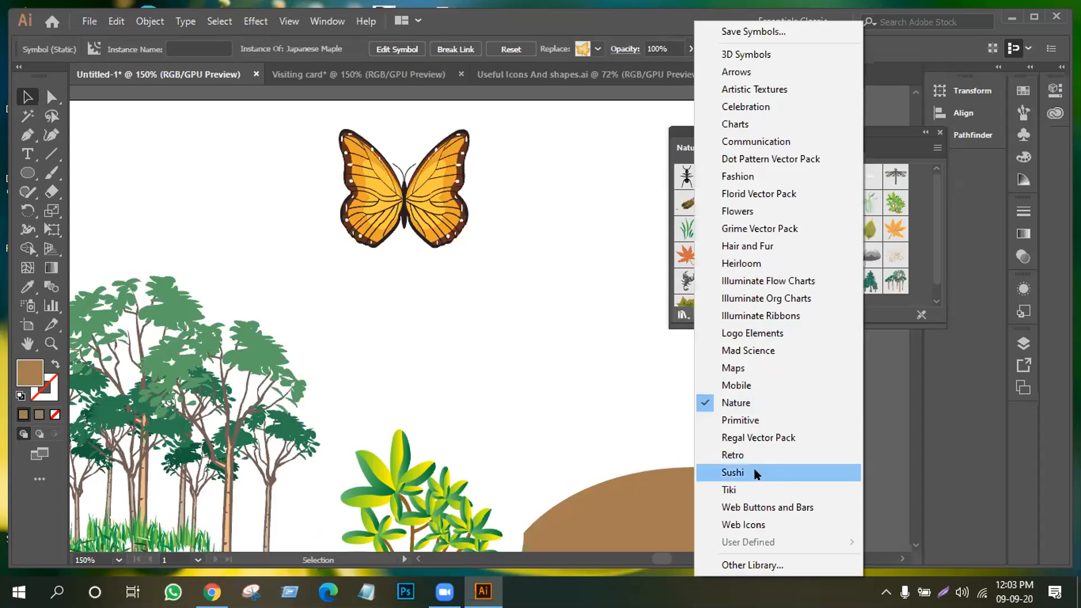
pyautogui.click(736, 211)
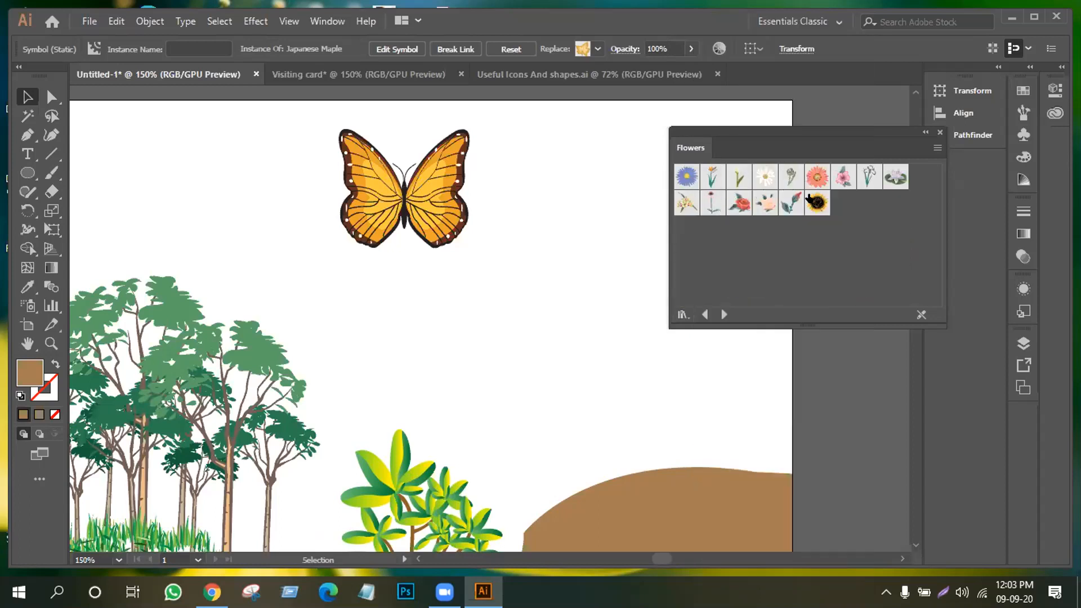
pyautogui.moveTo(709, 201); pyautogui.dragTo(509, 518)
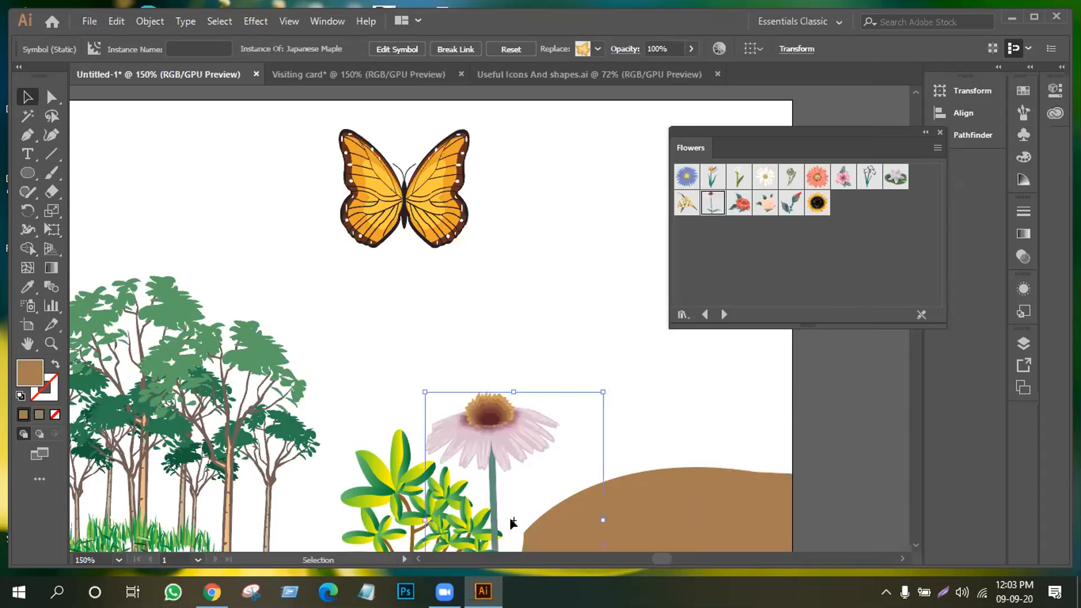
pyautogui.scroll(-2, 531, 404)
pyautogui.scroll(-2, 495, 368)
pyautogui.scroll(-2, 496, 367)
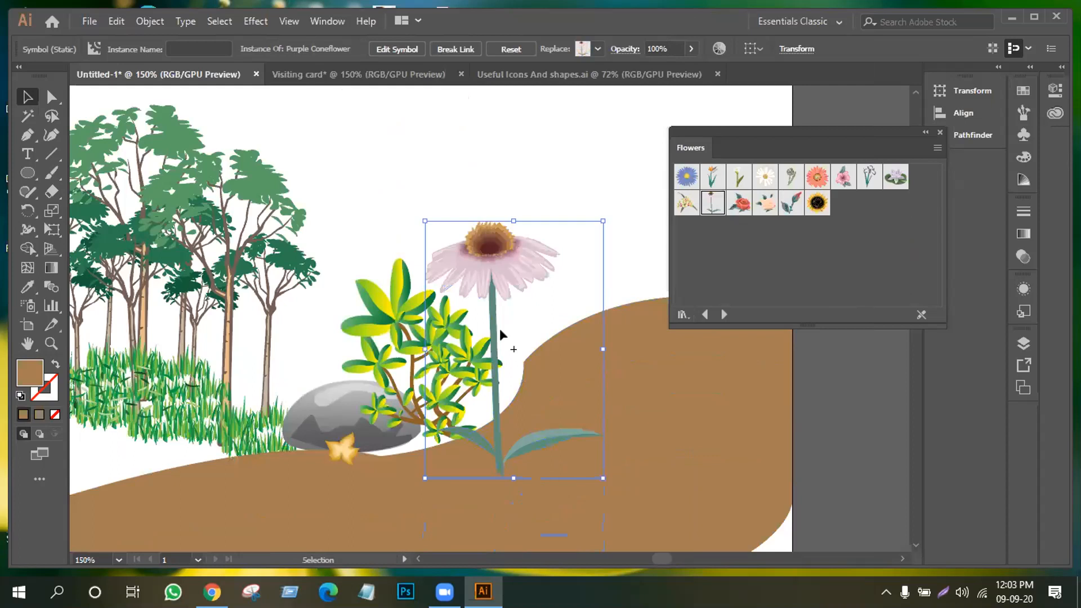
pyautogui.moveTo(279, 333); pyautogui.dragTo(231, 309)
pyautogui.moveTo(296, 264); pyautogui.dragTo(229, 369)
# Undo a stray grass move, set the coneflower at the rock's left edge, and zoom out
pyautogui.moveTo(199, 402); pyautogui.dragTo(276, 432)
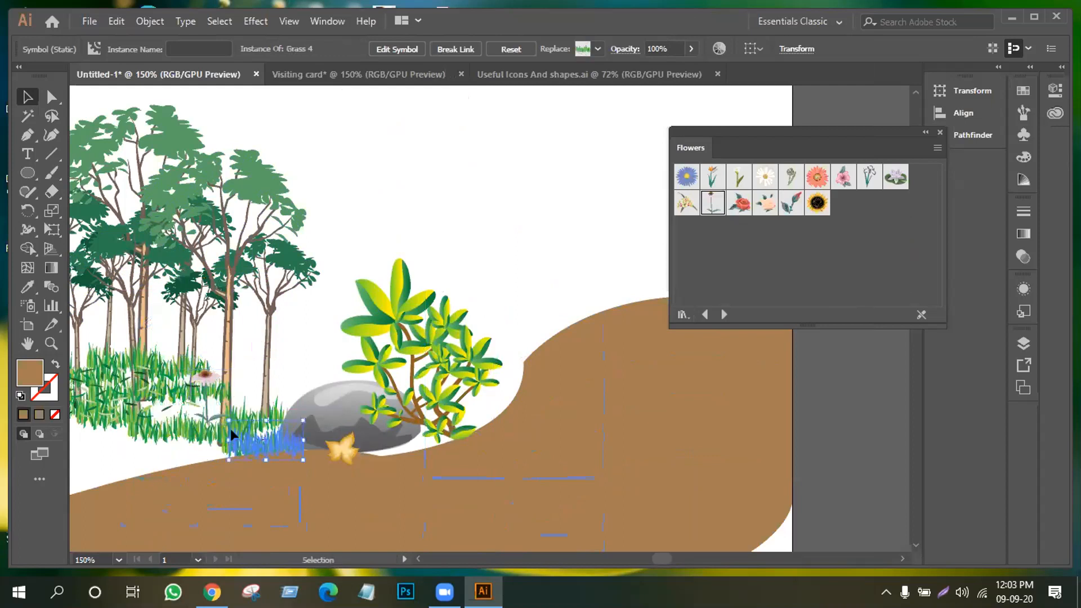
pyautogui.hotkey('ctrl', 'z')
pyautogui.moveTo(207, 376); pyautogui.dragTo(281, 402)
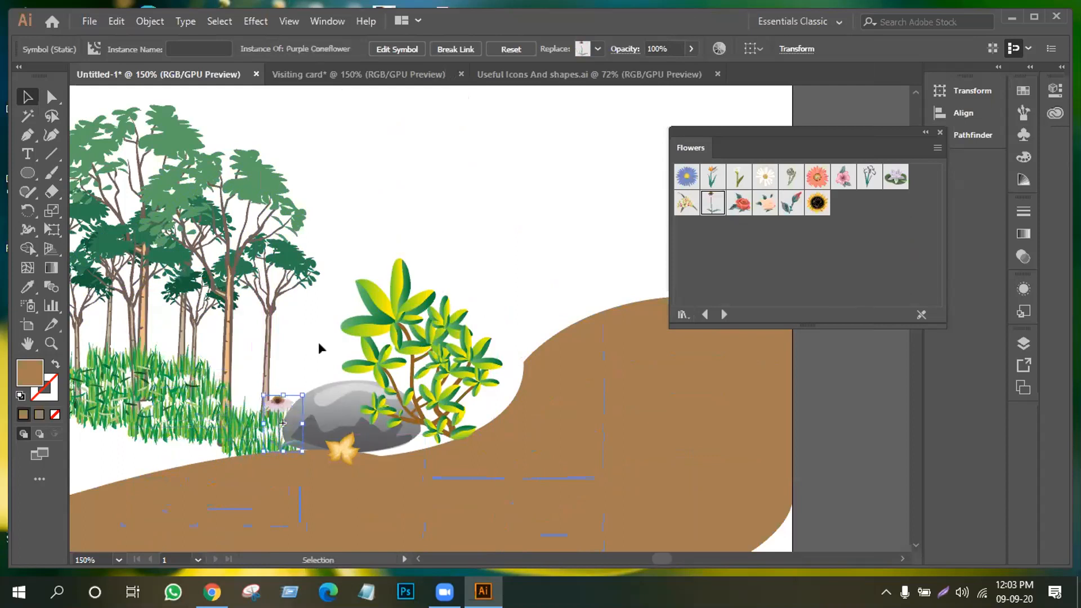
pyautogui.click(318, 343)
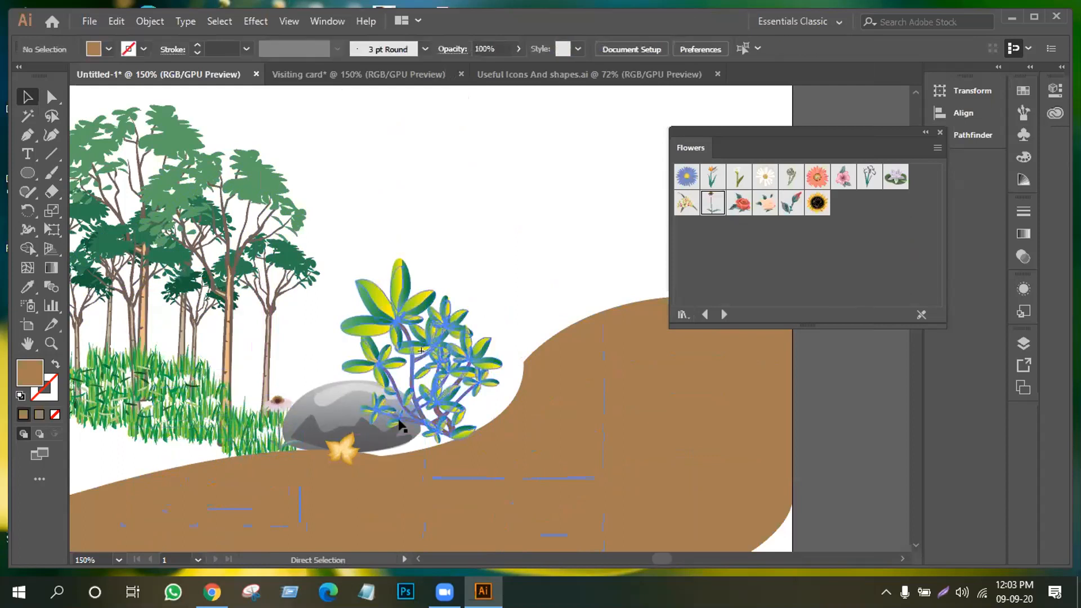
pyautogui.hotkey('ctrl', '-')
pyautogui.hotkey('ctrl', '-')
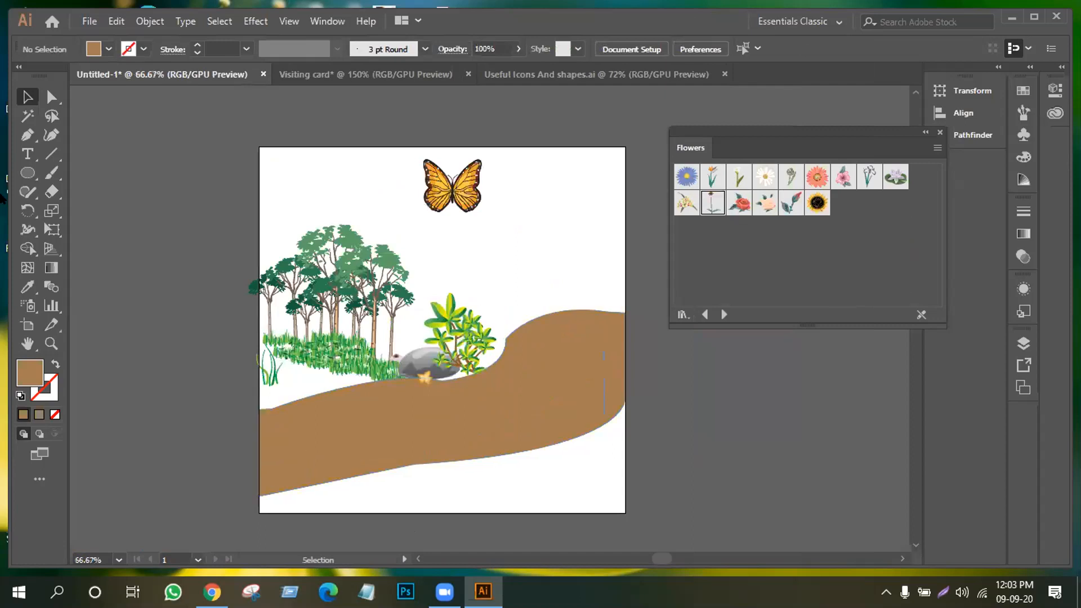
# Draw a 501 × 501 px rectangle covering the whole artboard and give it a gradient fill
pyautogui.click(28, 173)
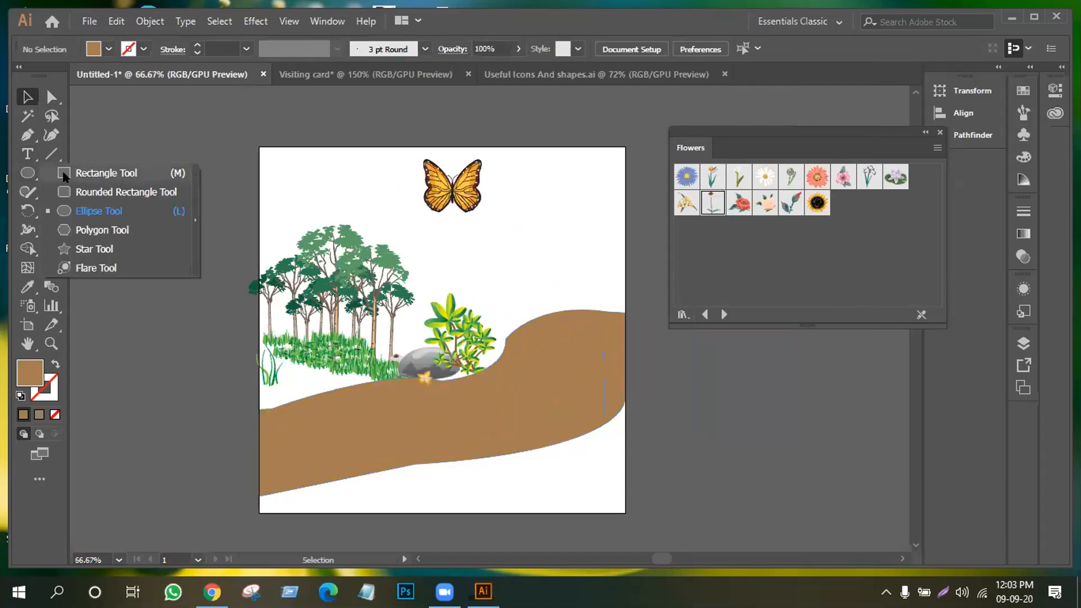
pyautogui.click(67, 174)
pyautogui.moveTo(259, 145); pyautogui.dragTo(625, 512)
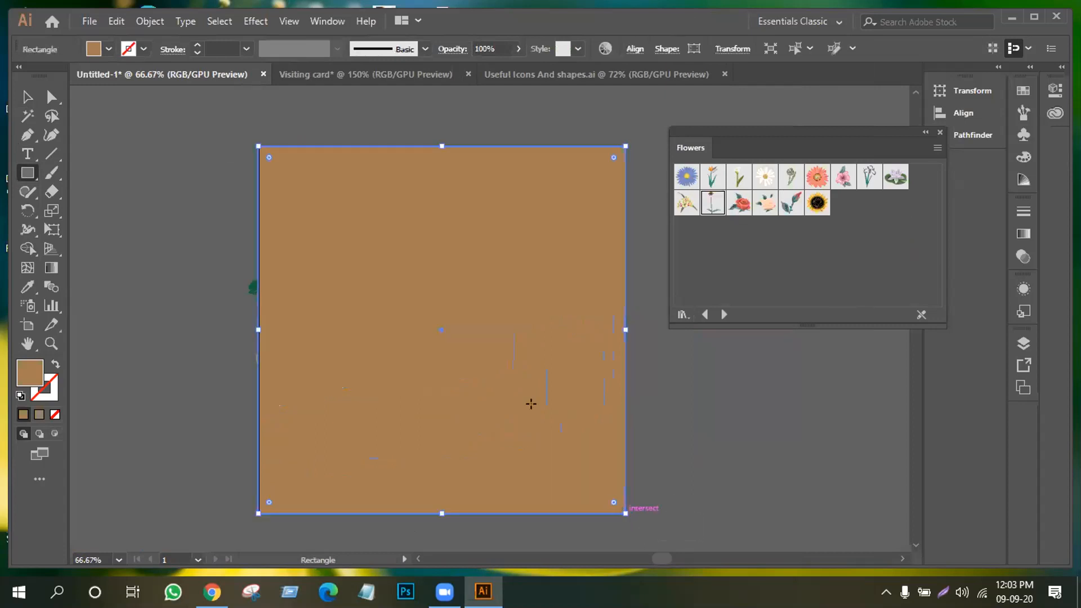
pyautogui.click(39, 415)
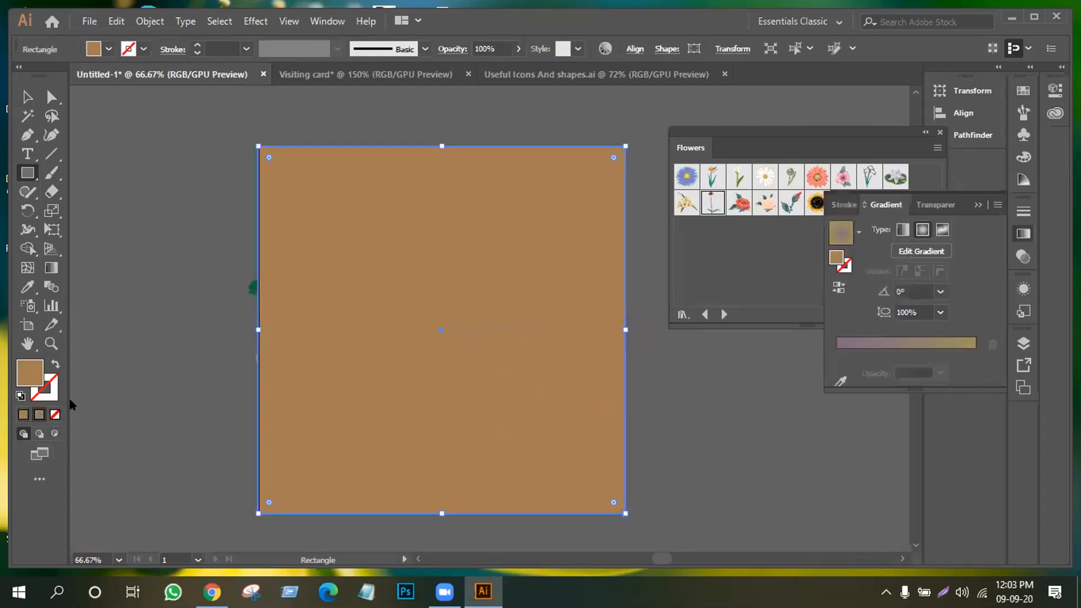
# Set the gradient's right stop to a lighter green and edit the left stop's colour
pyautogui.doubleClick(975, 353)
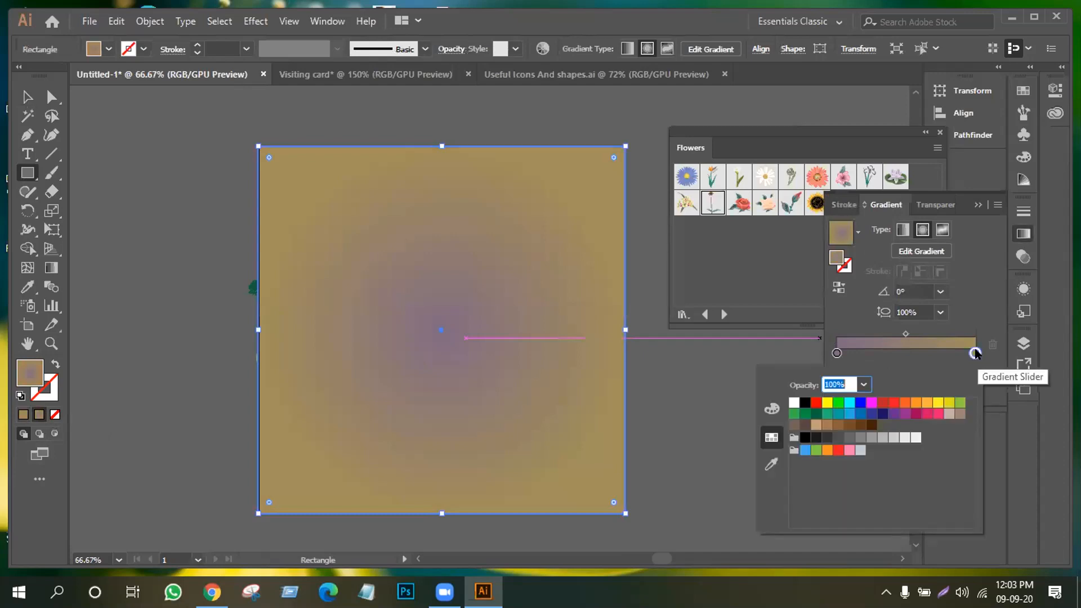
pyautogui.click(804, 415)
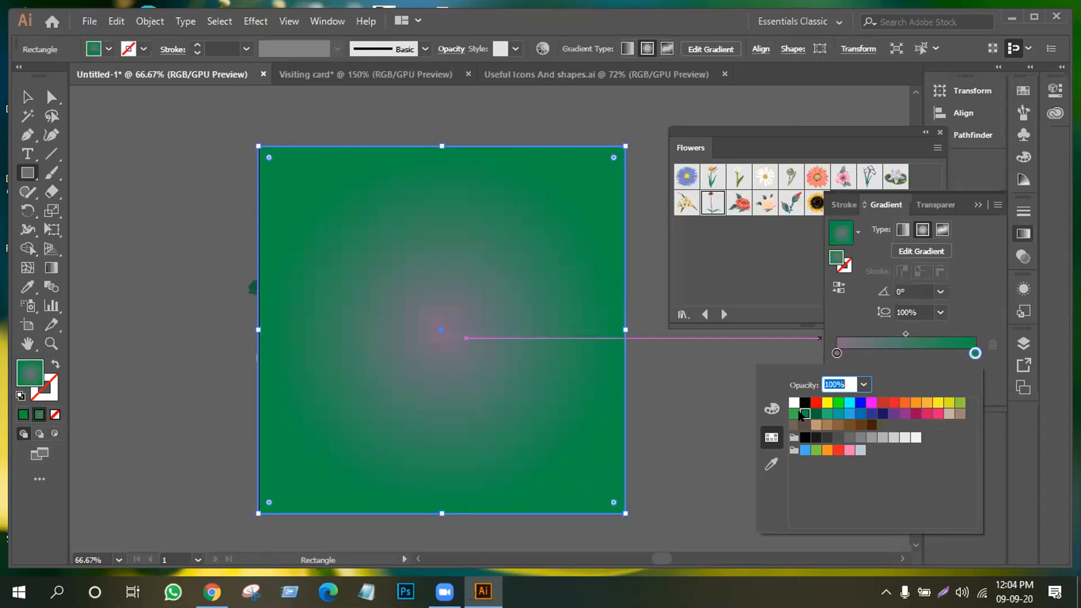
pyautogui.click(797, 414)
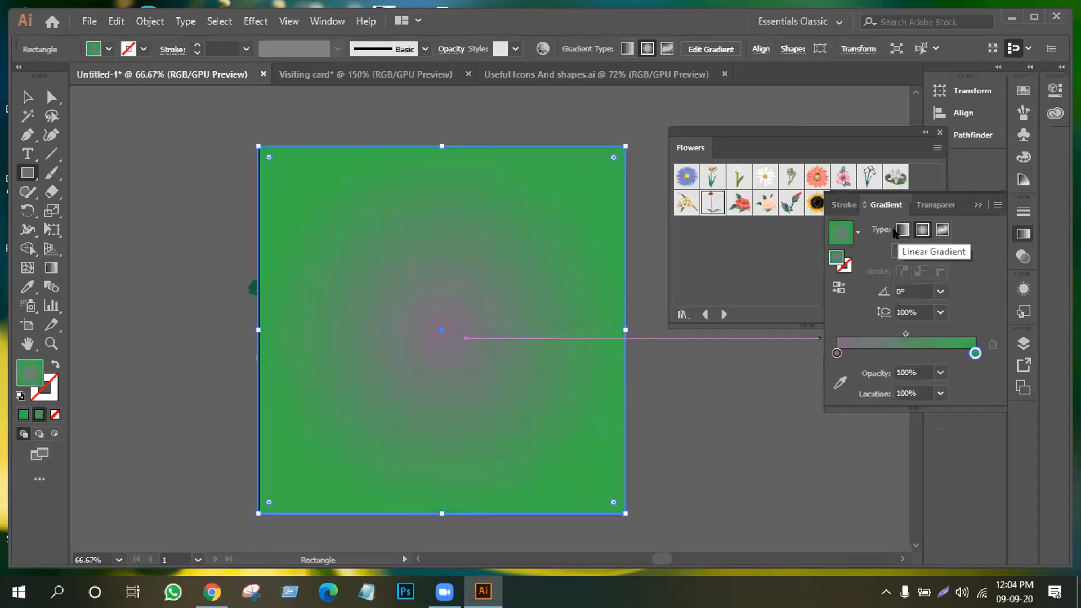
pyautogui.doubleClick(836, 352)
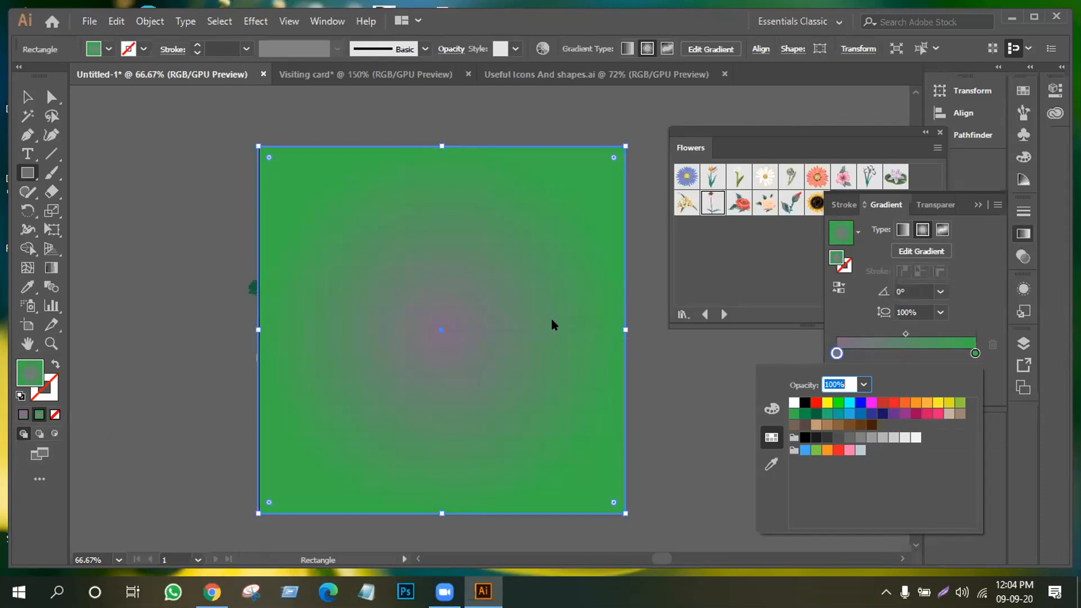
# With the Gradient tool, keep the teal stop and rotate the gradient diagonally to -32.1°
pyautogui.click(52, 269)
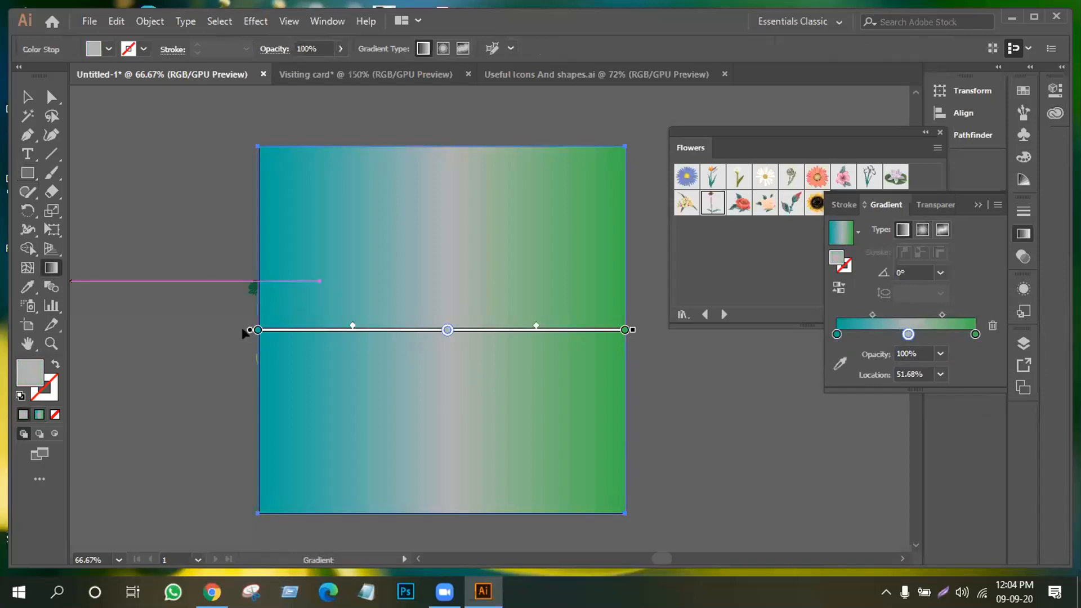
pyautogui.moveTo(258, 330); pyautogui.dragTo(272, 193)
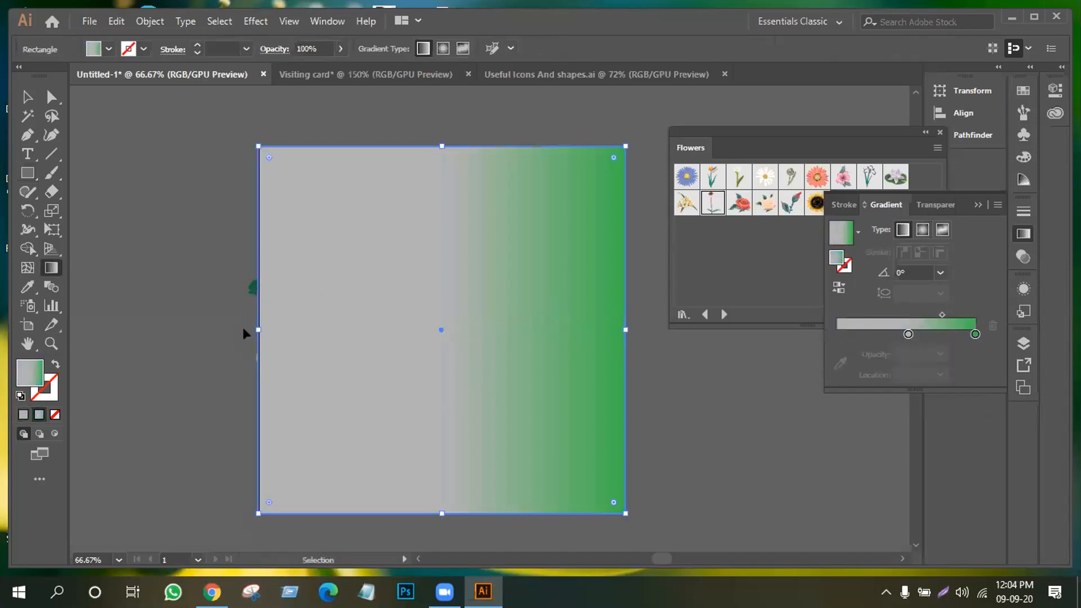
pyautogui.hotkey('ctrl', 'z')
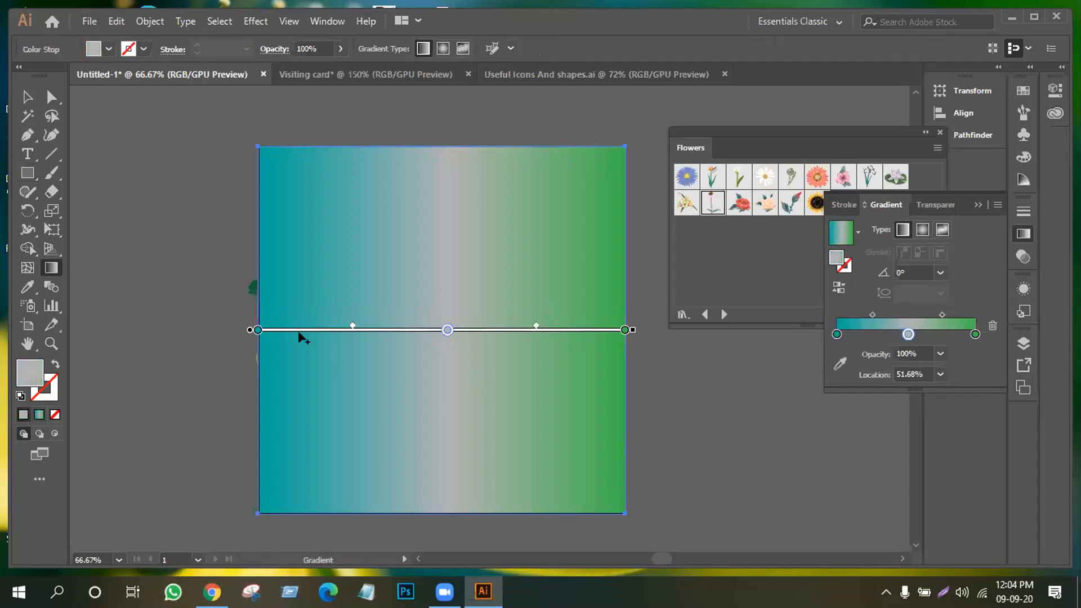
pyautogui.moveTo(630, 325); pyautogui.dragTo(524, 496)
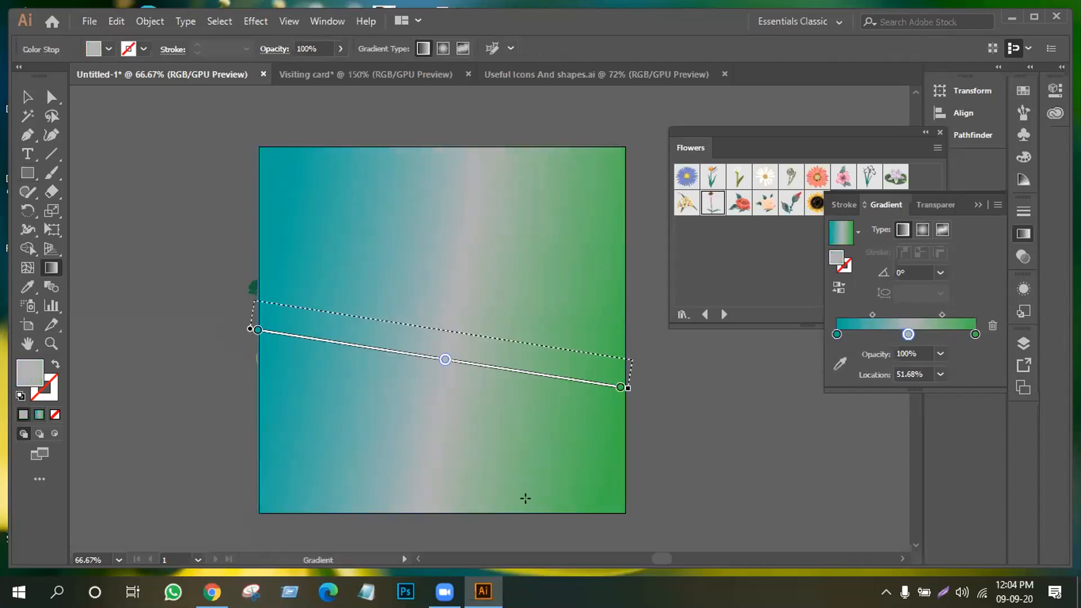